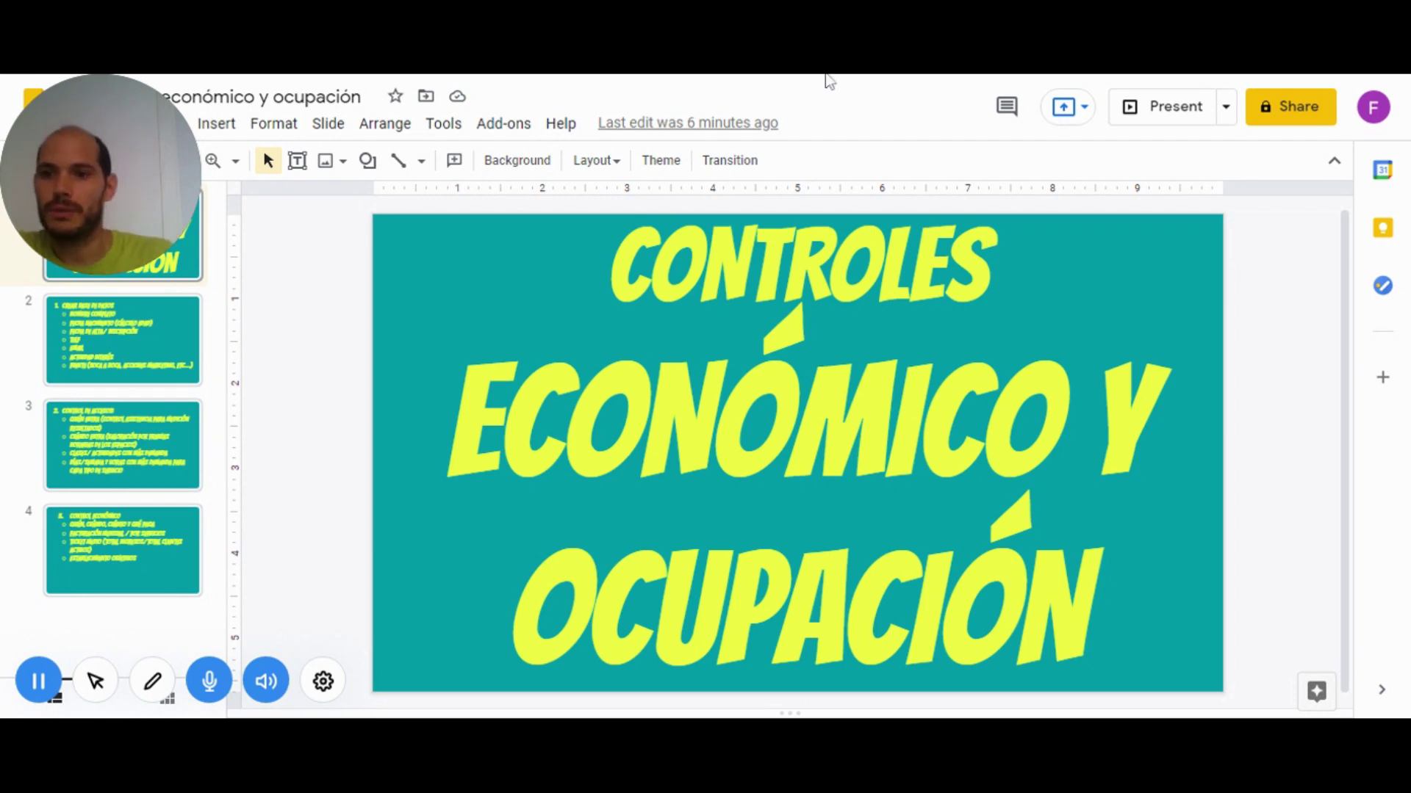
Show slide 2, 'Crear base de datos', and review its list of database fields
{"action": "left_click", "coordinate": [179, 338]}
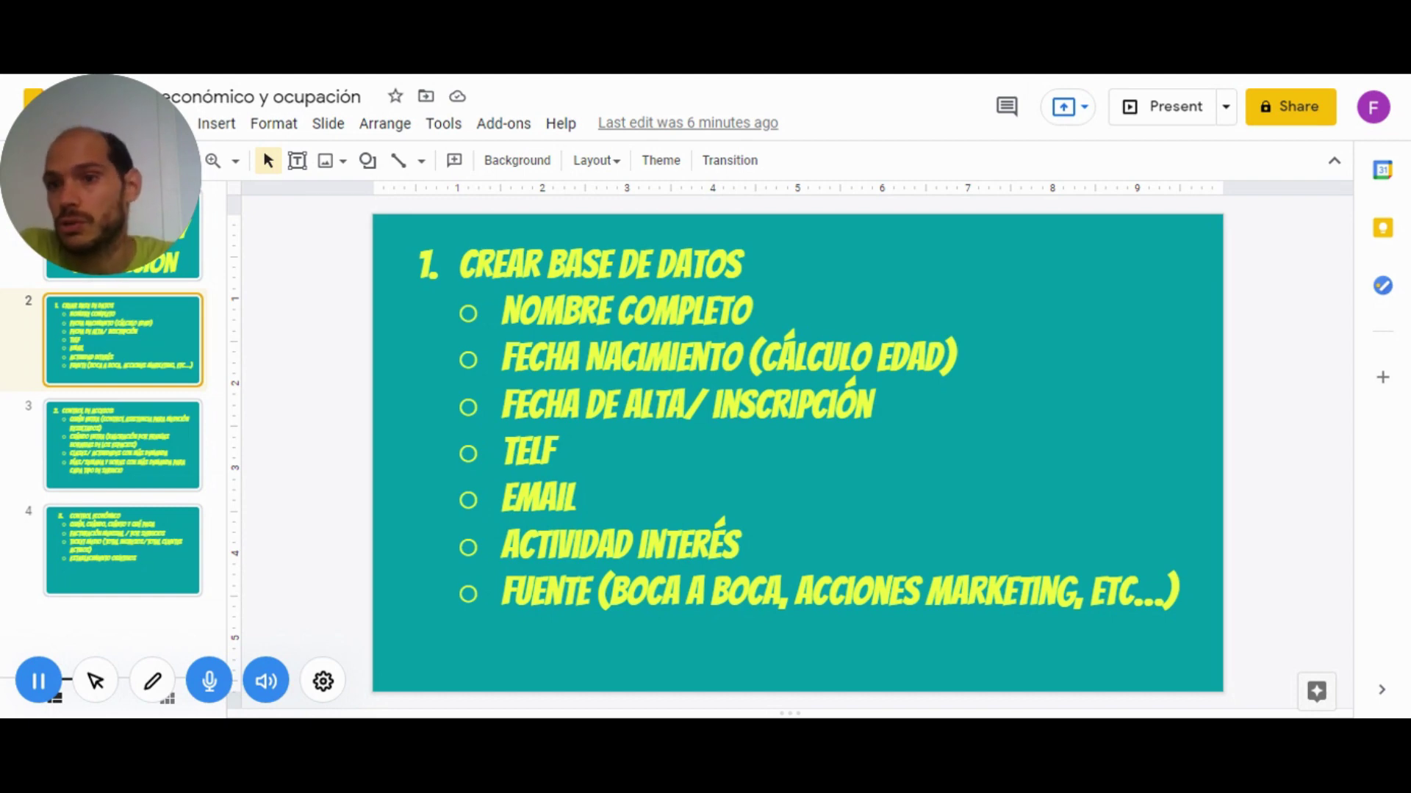
{"action": "double_click", "coordinate": [747, 591]}
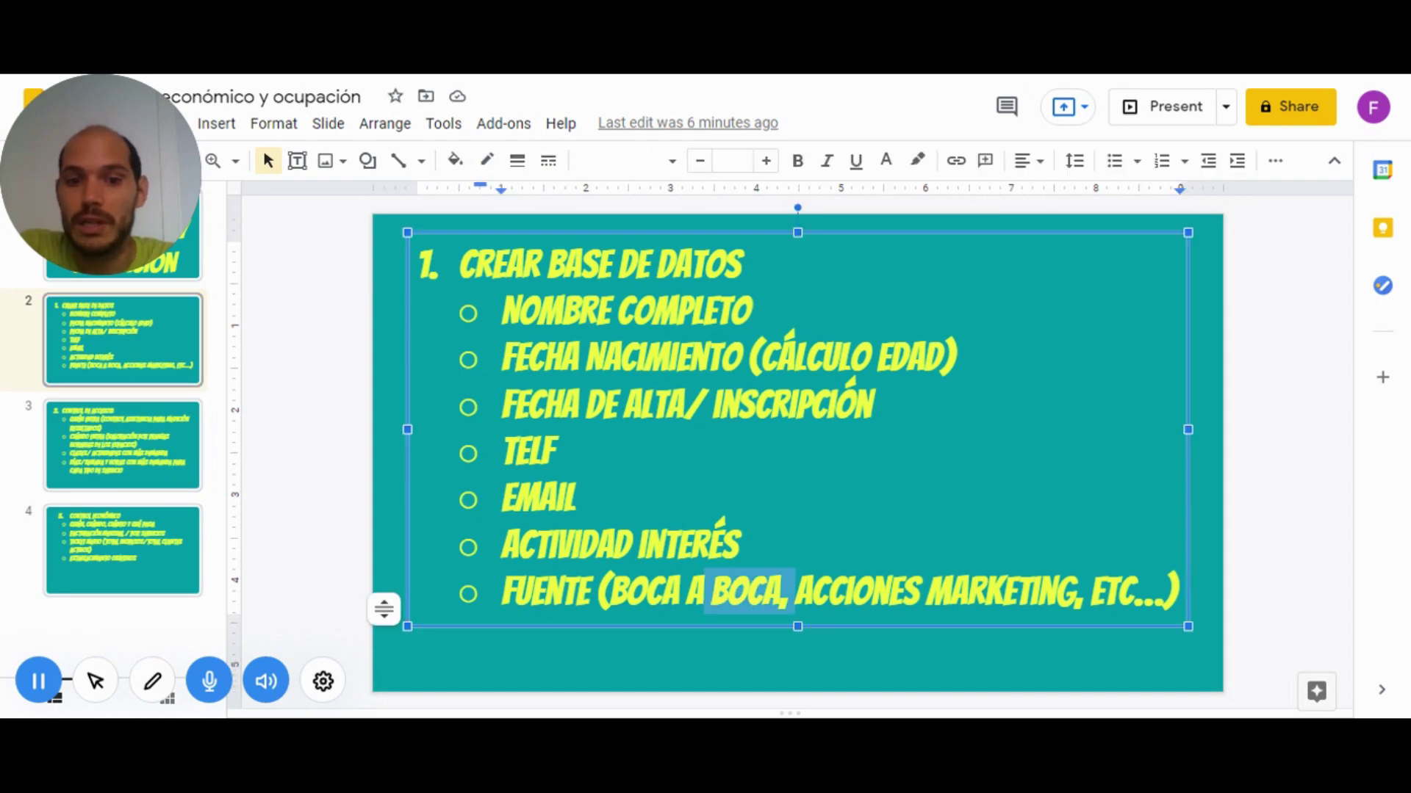
{"action": "left_click", "coordinate": [817, 648]}
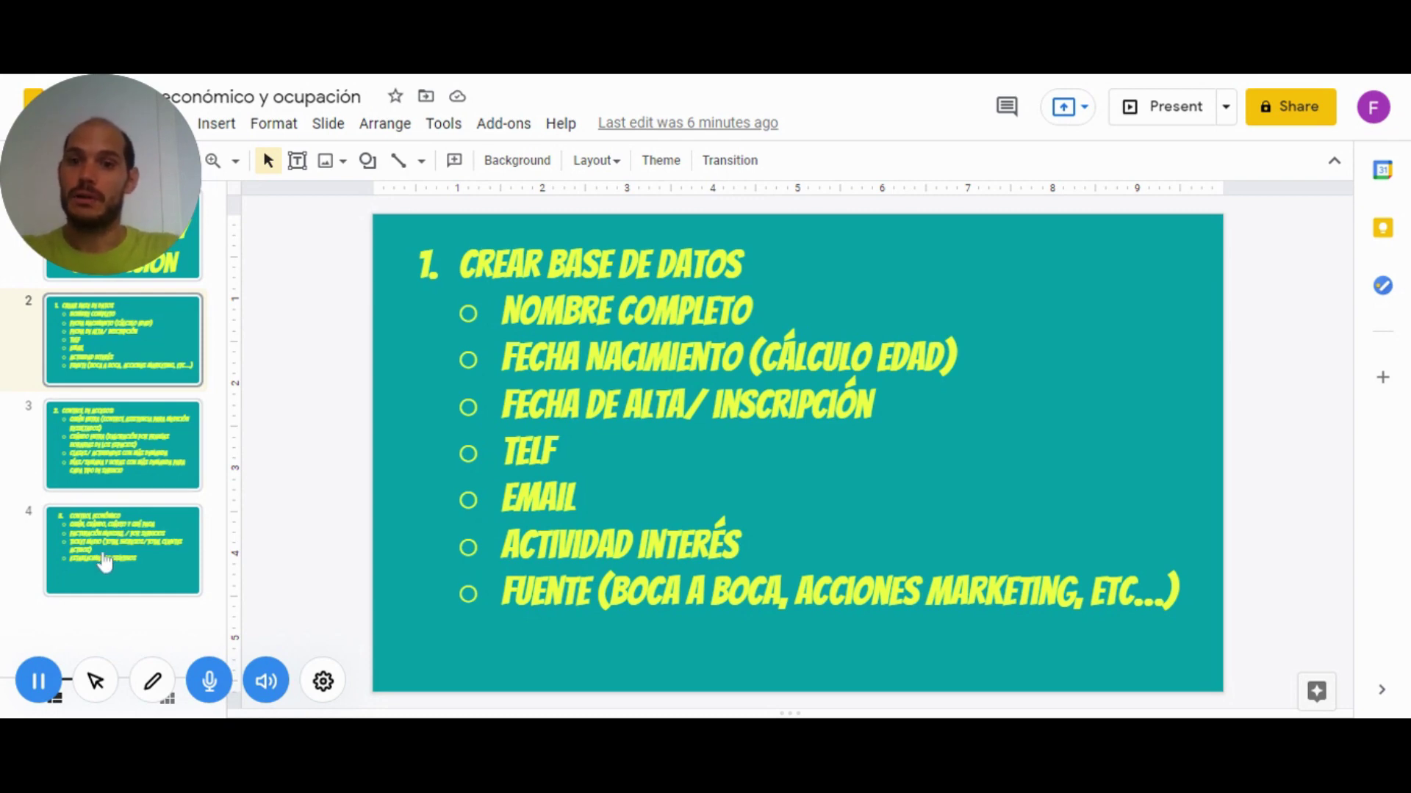
Display slide 4, 'Control económico', from the filmstrip
{"action": "left_click", "coordinate": [128, 532]}
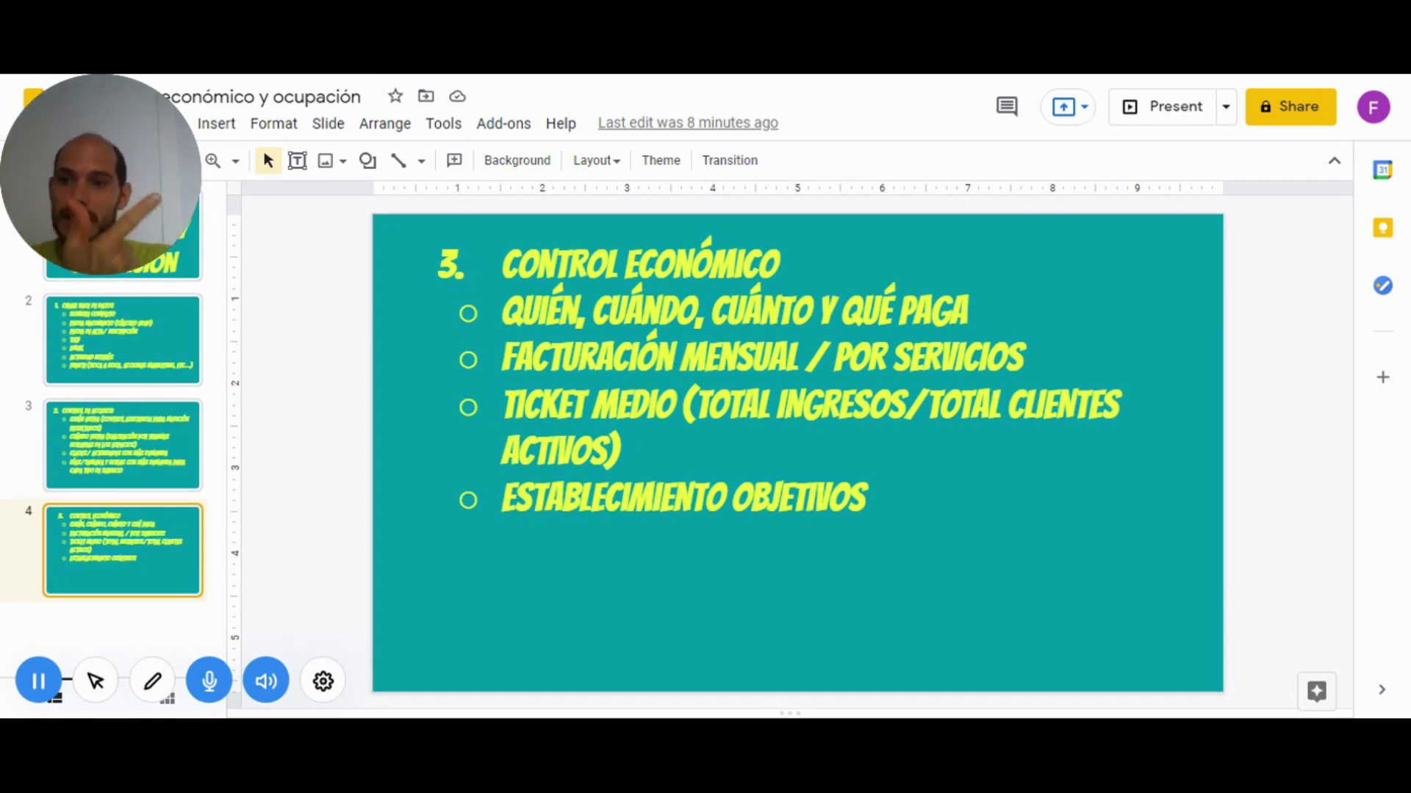
Display slide 3, 'Control de accesos', from the filmstrip
{"action": "left_click", "coordinate": [78, 427]}
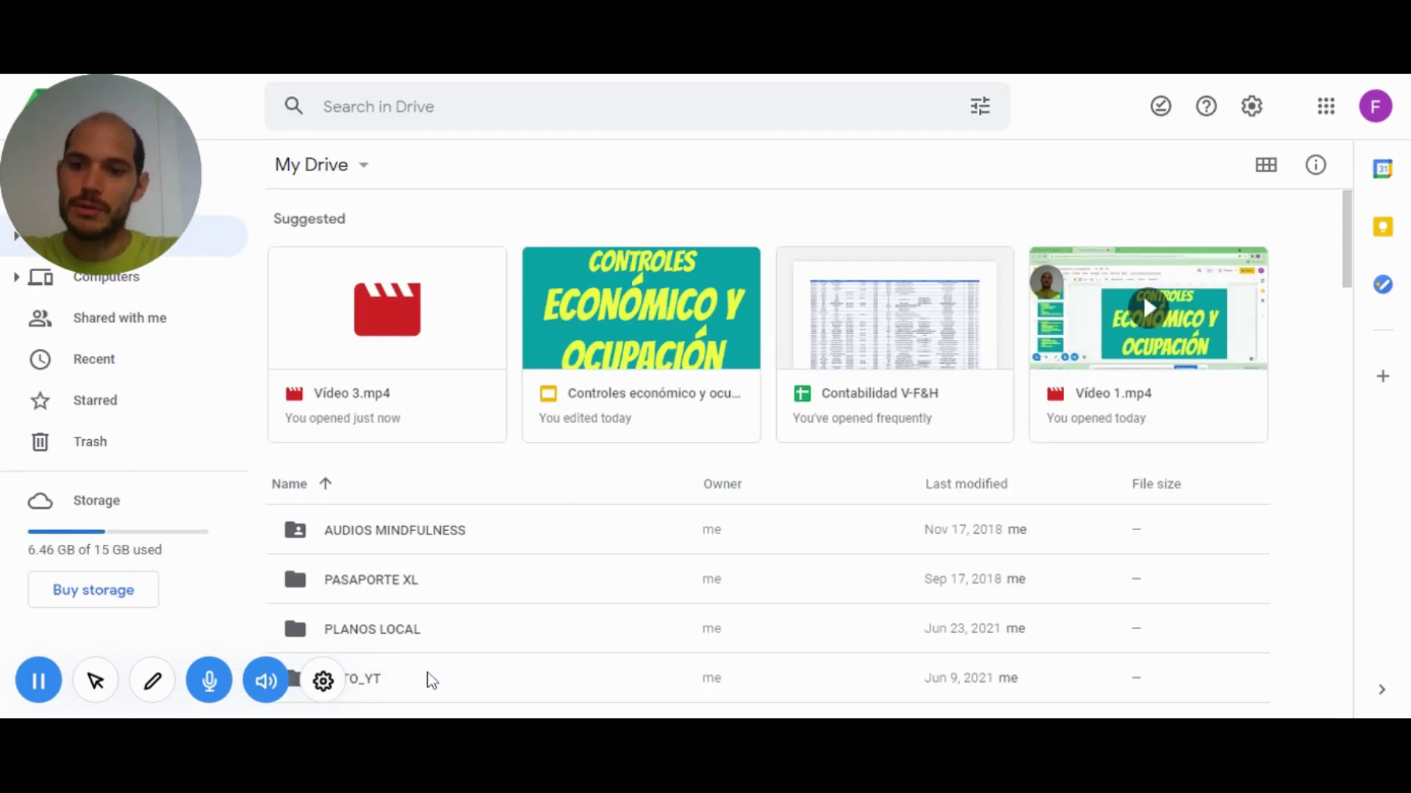
Open the TUTO_YT folder from the My Drive list
{"action": "left_click", "coordinate": [432, 679]}
{"action": "double_click", "coordinate": [432, 679]}
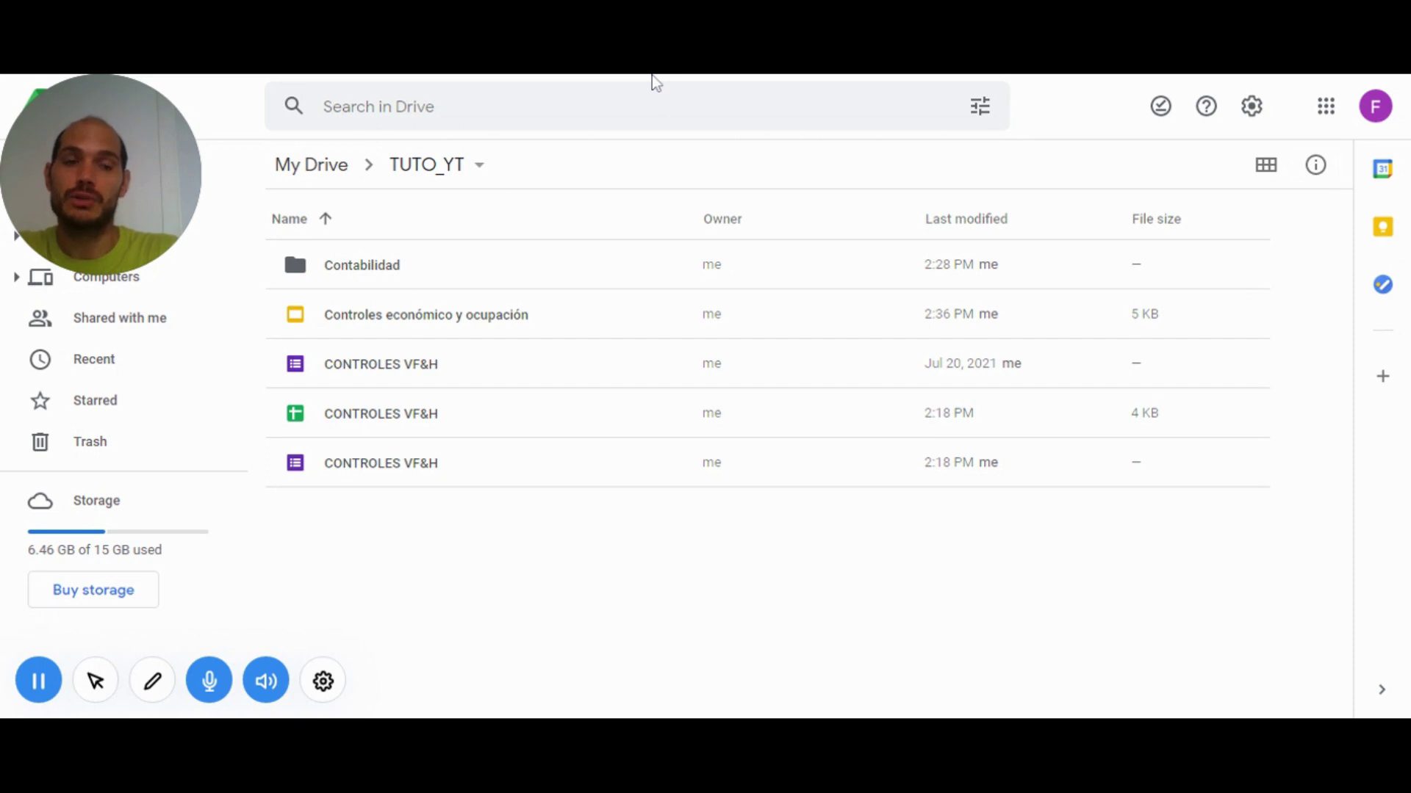
{"action": "mouse_move", "coordinate": [100, 174]}
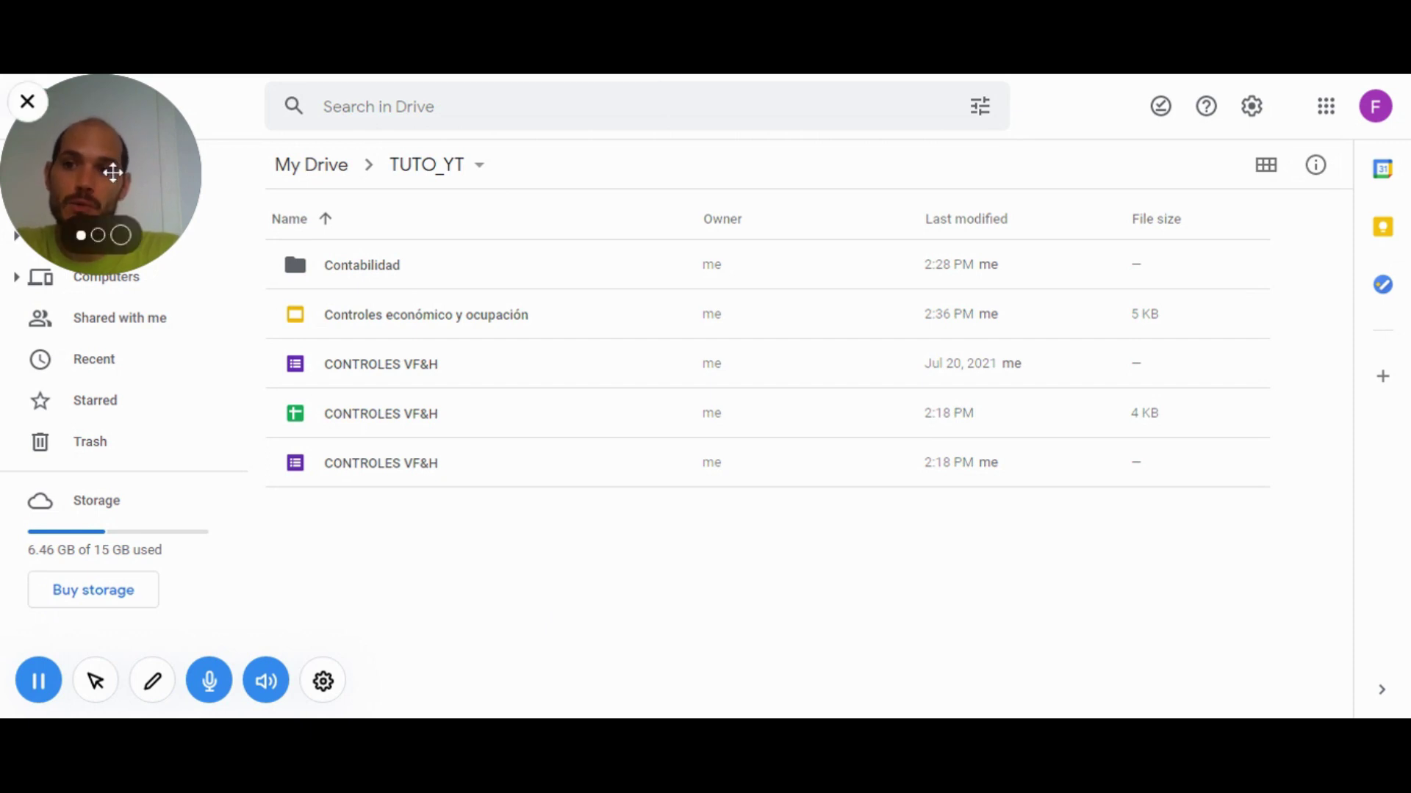
Create a blank Google Sheets spreadsheet from the New menu in TUTO_YT
{"action": "mouse_move", "coordinate": [112, 172]}
{"action": "left_mouse_down"}
{"action": "mouse_move", "coordinate": [104, 387]}
{"action": "mouse_move", "coordinate": [118, 347]}
{"action": "left_mouse_up"}
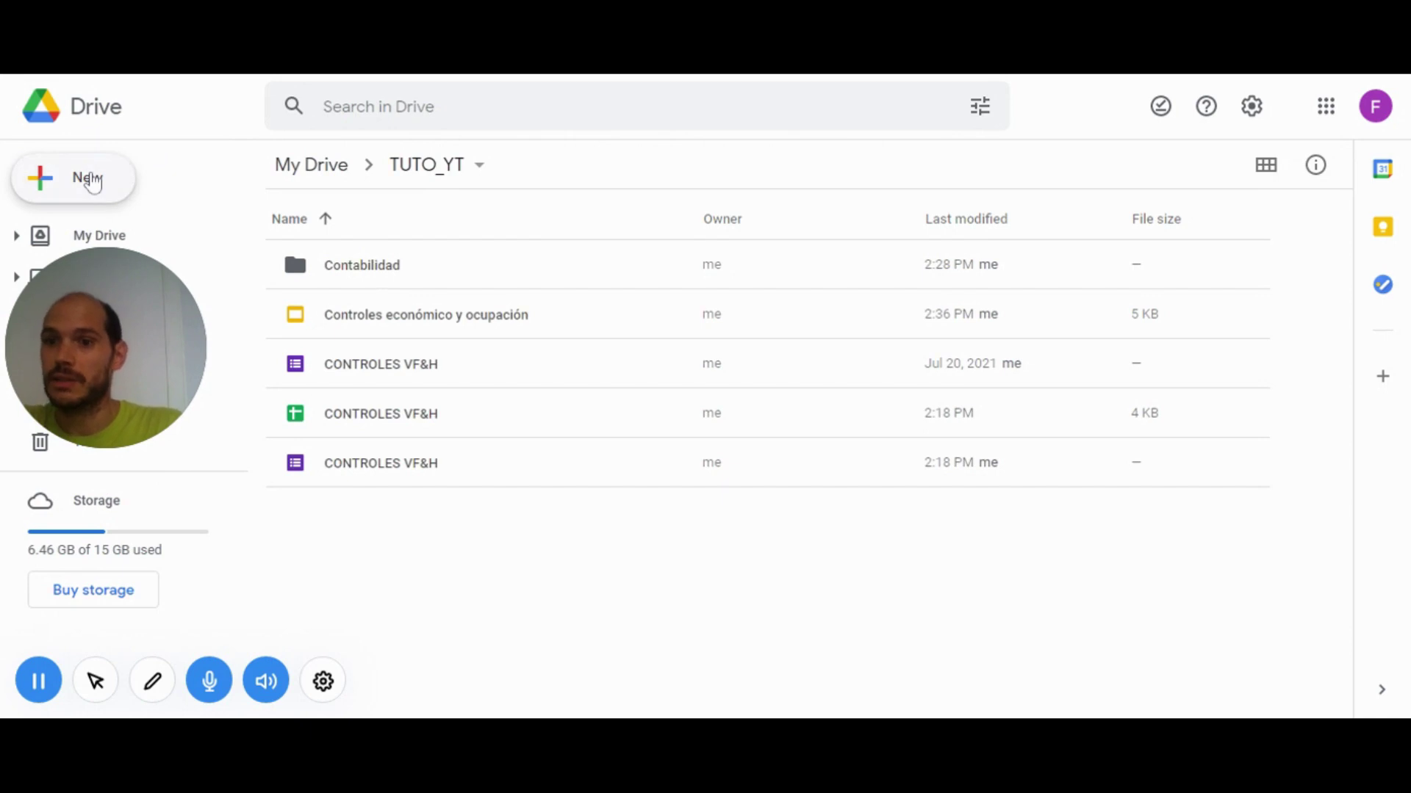
{"action": "left_click", "coordinate": [42, 184]}
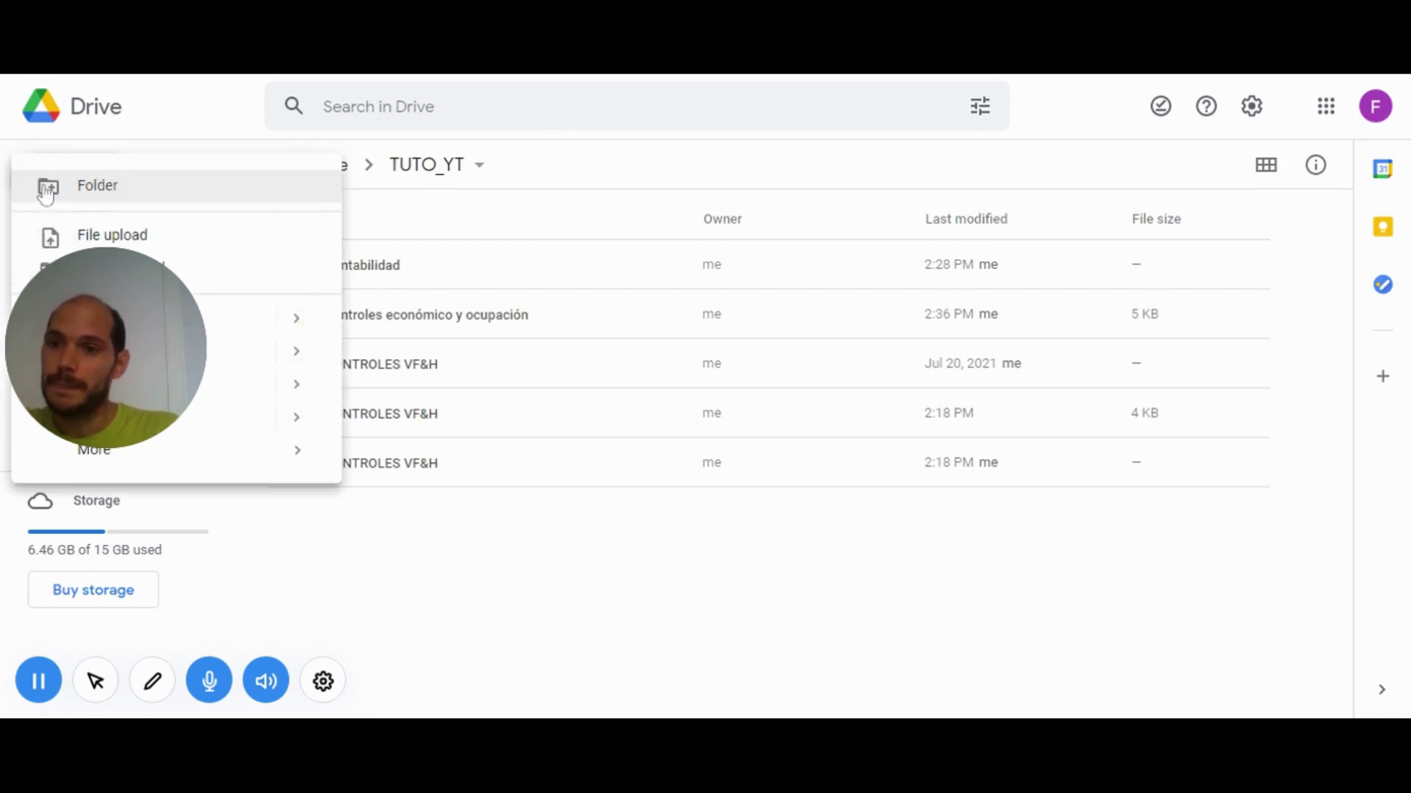
{"action": "mouse_move", "coordinate": [103, 328]}
{"action": "left_mouse_down"}
{"action": "mouse_move", "coordinate": [198, 95]}
{"action": "mouse_move", "coordinate": [287, 159]}
{"action": "left_mouse_up"}
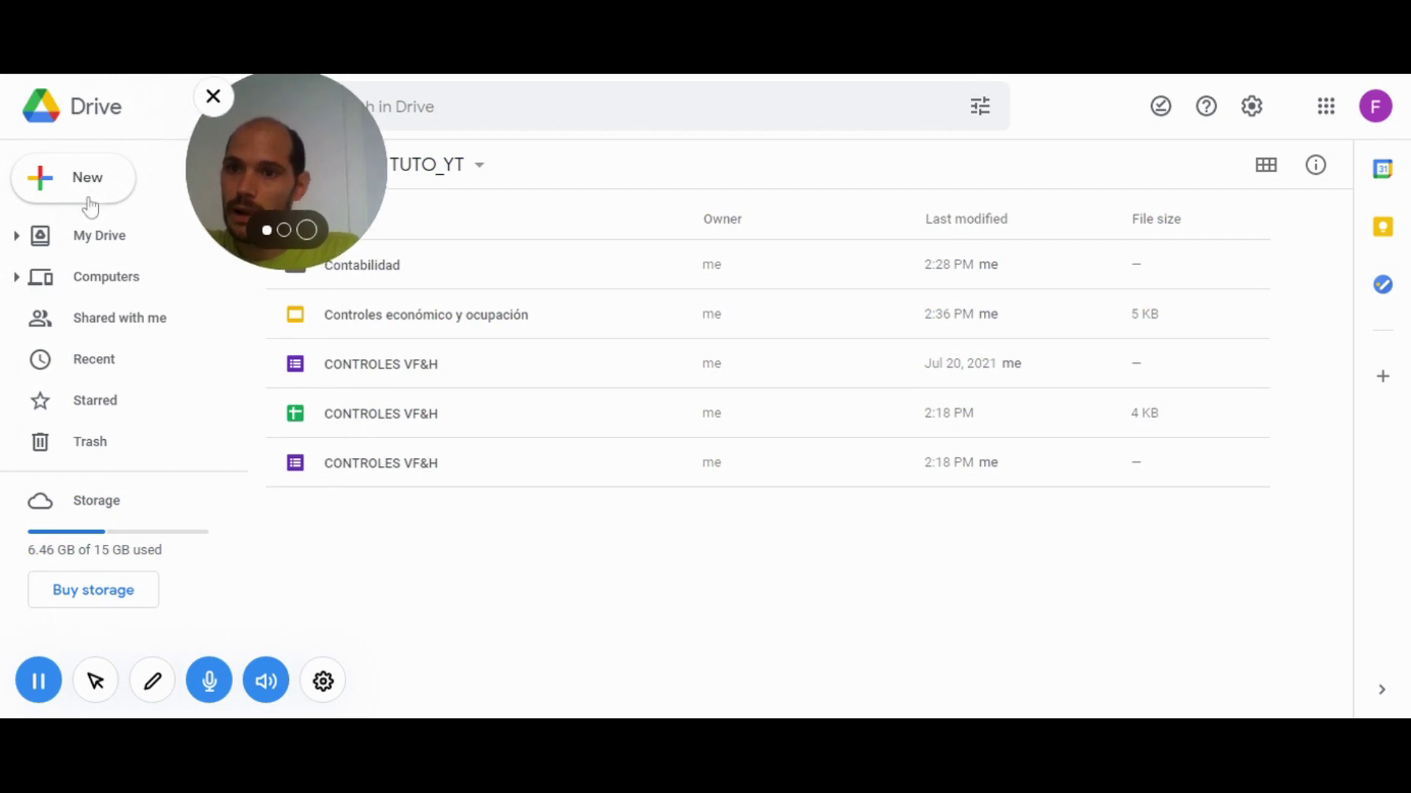
{"action": "left_click", "coordinate": [89, 206]}
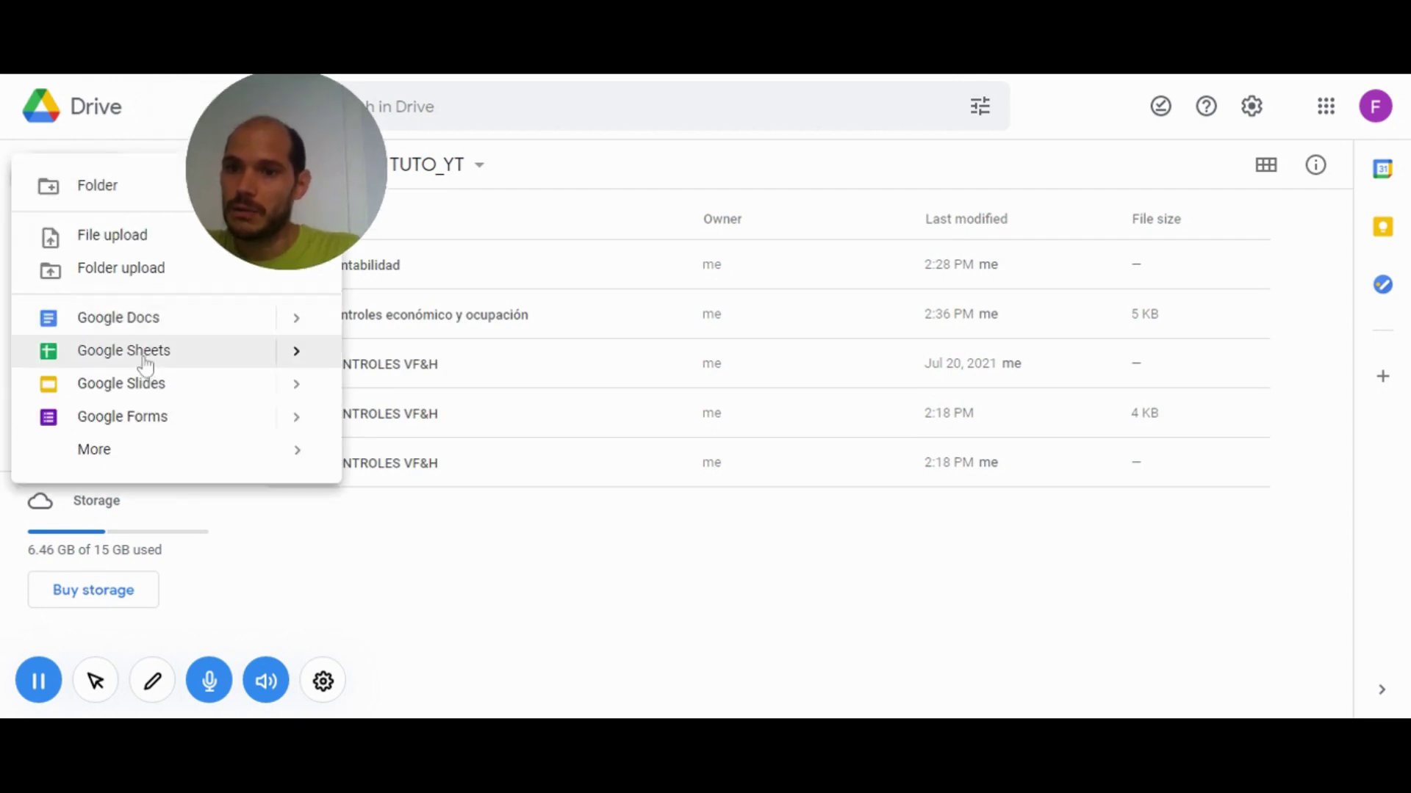
{"action": "mouse_move", "coordinate": [296, 351]}
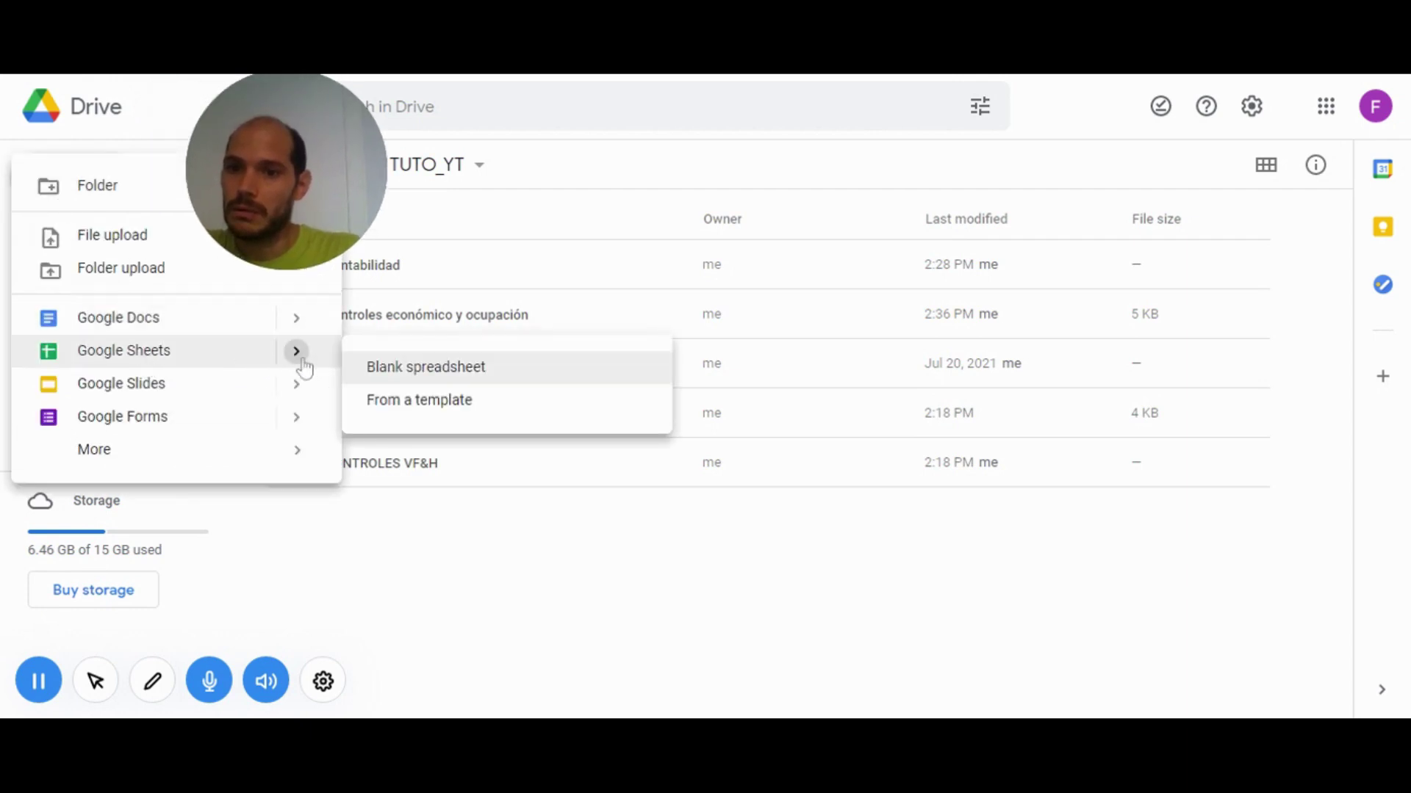
{"action": "left_click", "coordinate": [382, 371]}
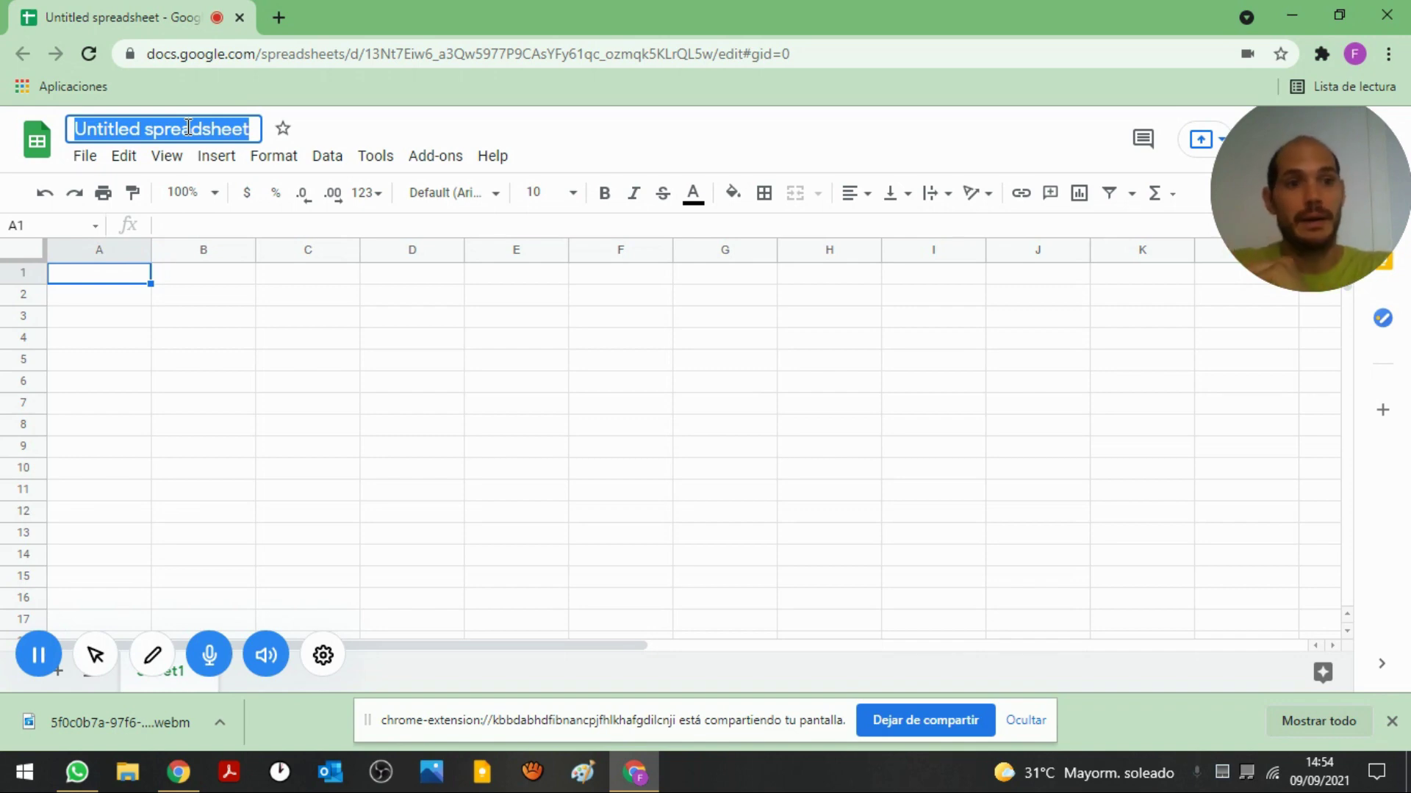
Title the spreadsheet 'BBDD_CONTABILIDAD Y CONTROL DE ACCESOS'
{"action": "type", "text": "BBD_"}
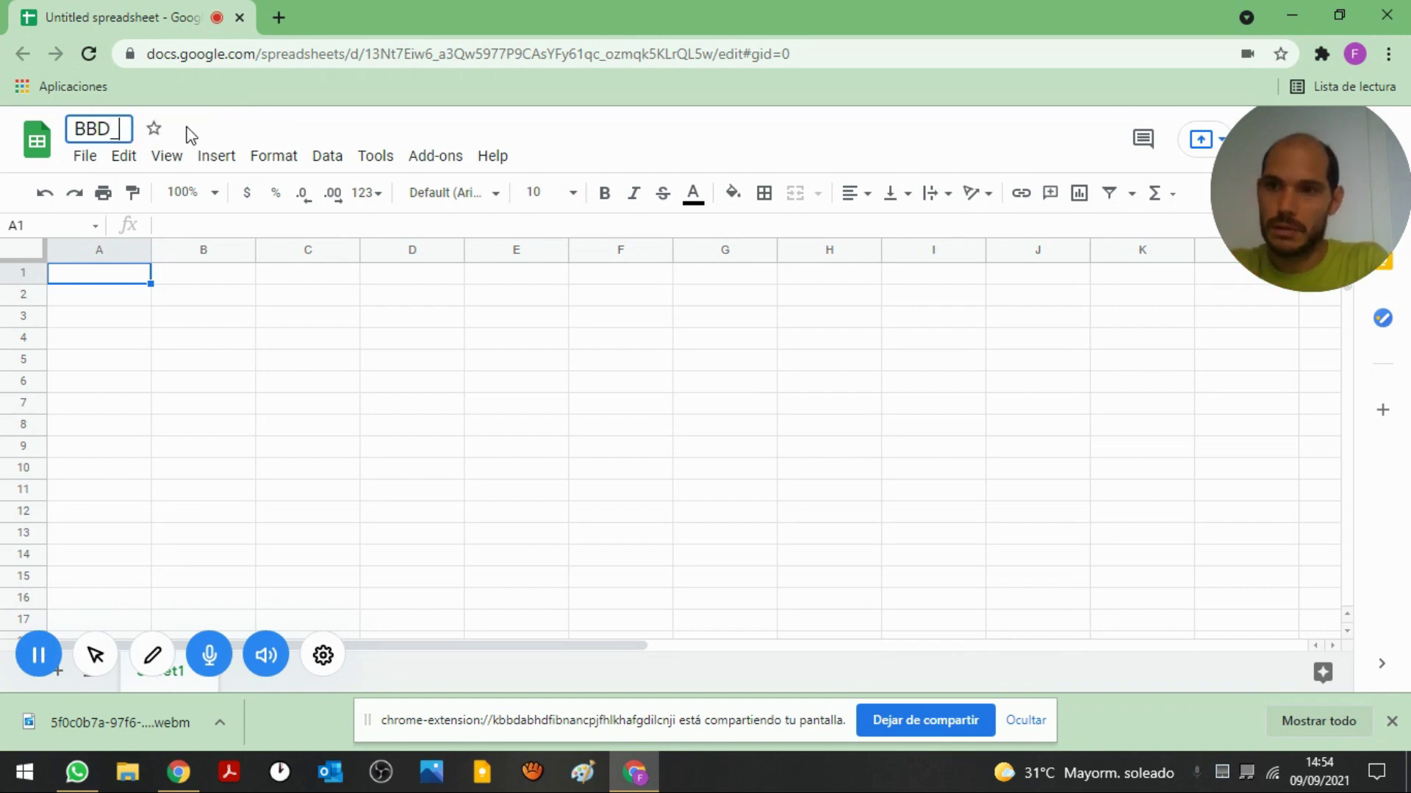
{"action": "key", "text": "BackSpace"}
{"action": "type", "text": "D_CONTABILIDAD Y CONTROL DE ACCESOS"}
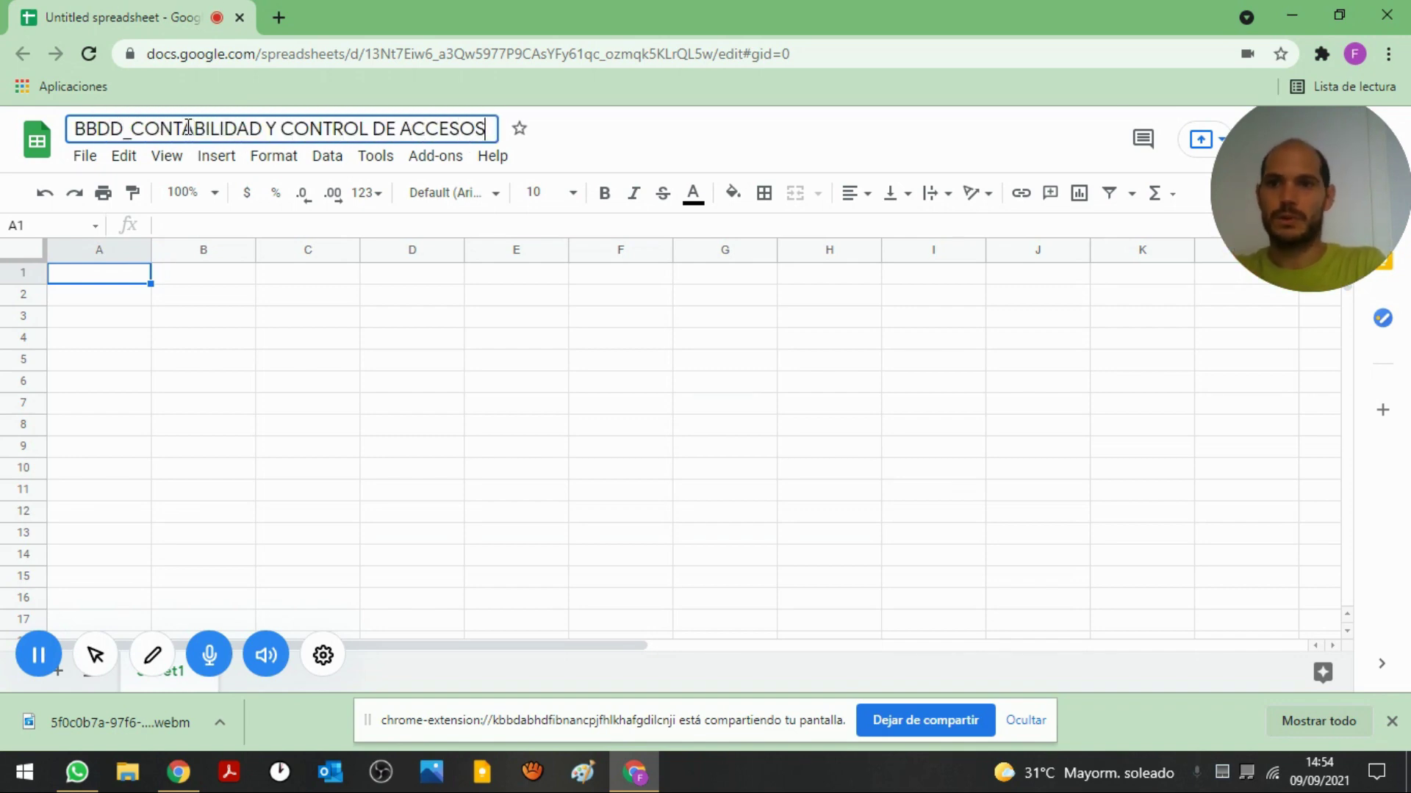
{"action": "left_click", "coordinate": [197, 379]}
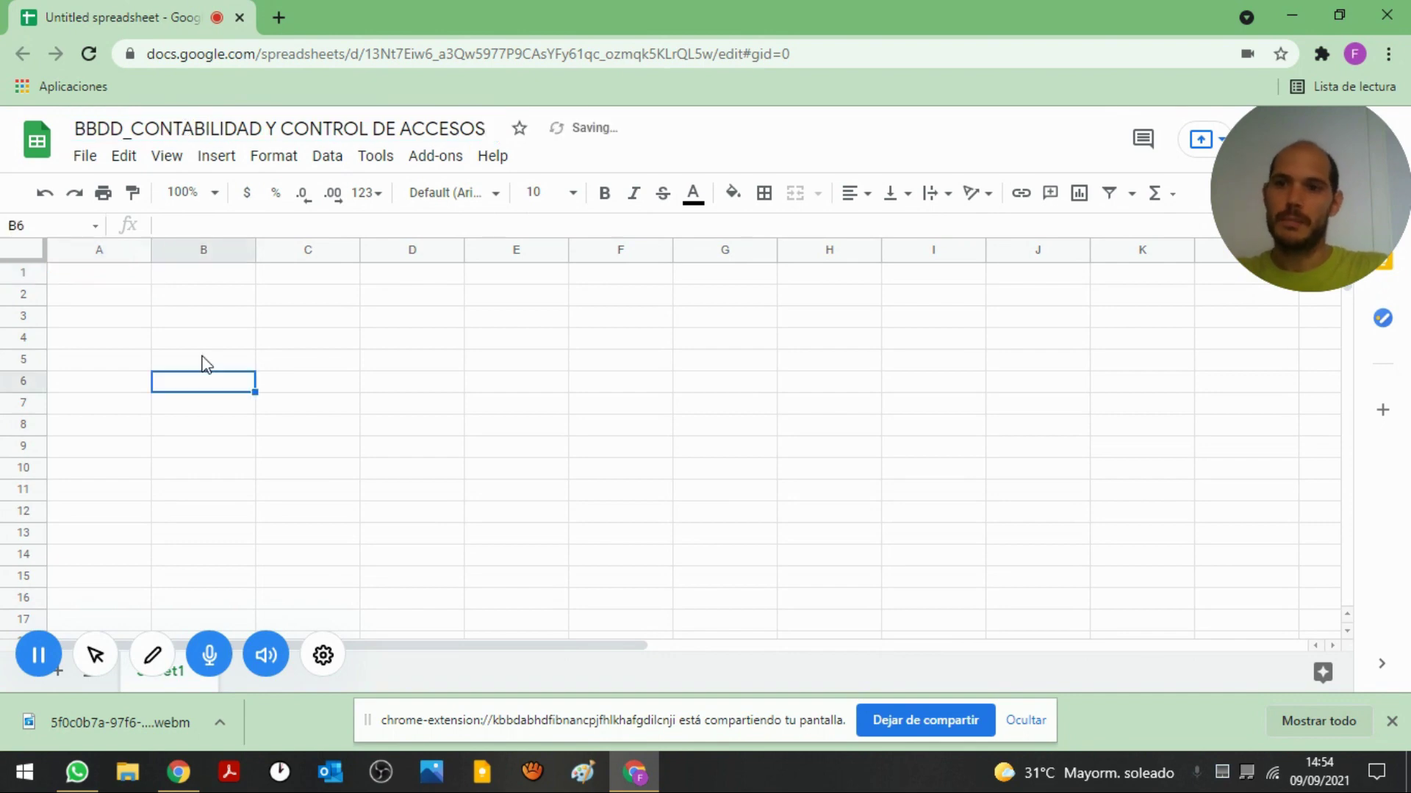
Select cell A1, entering and leaving edit mode without typing anything
{"action": "left_click", "coordinate": [111, 275]}
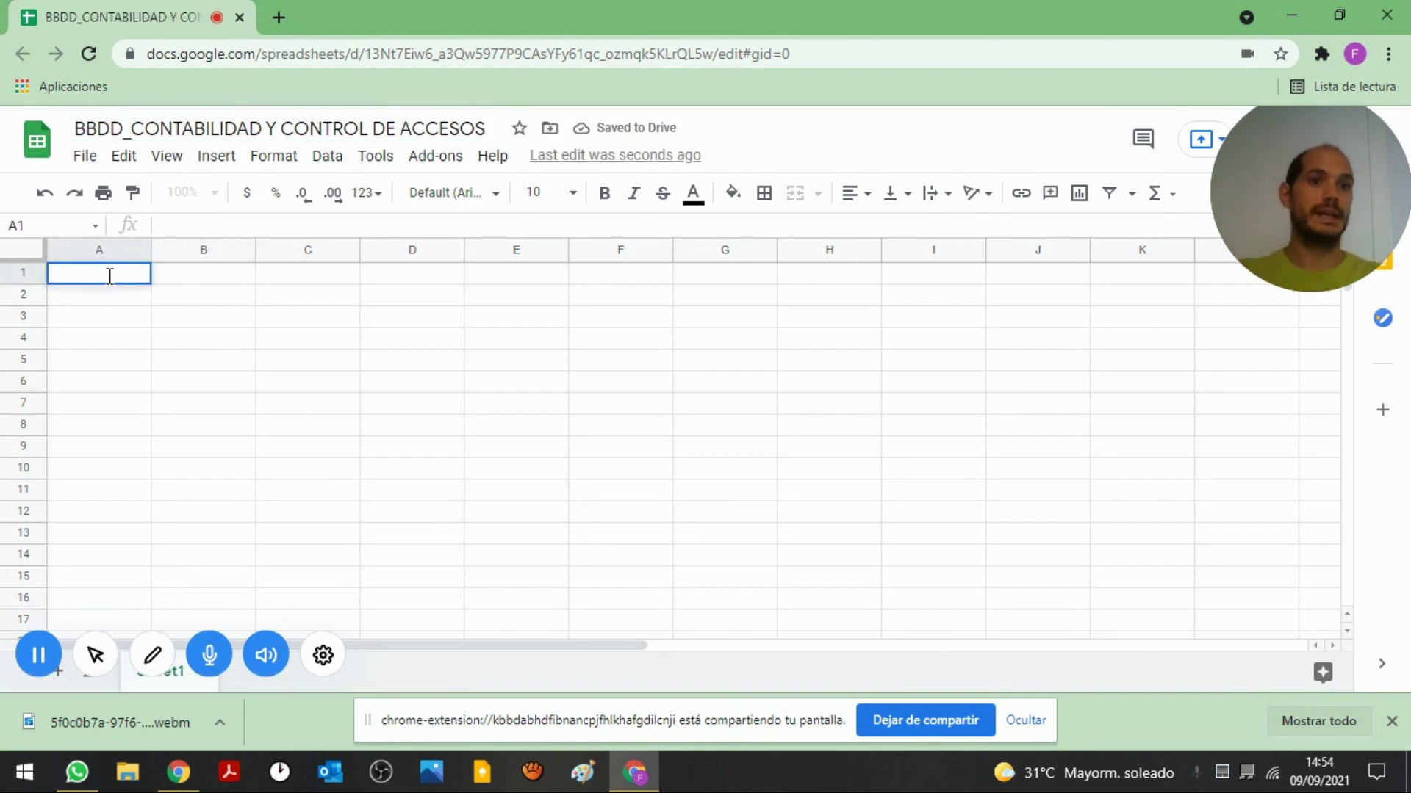
{"action": "double_click", "coordinate": [110, 276]}
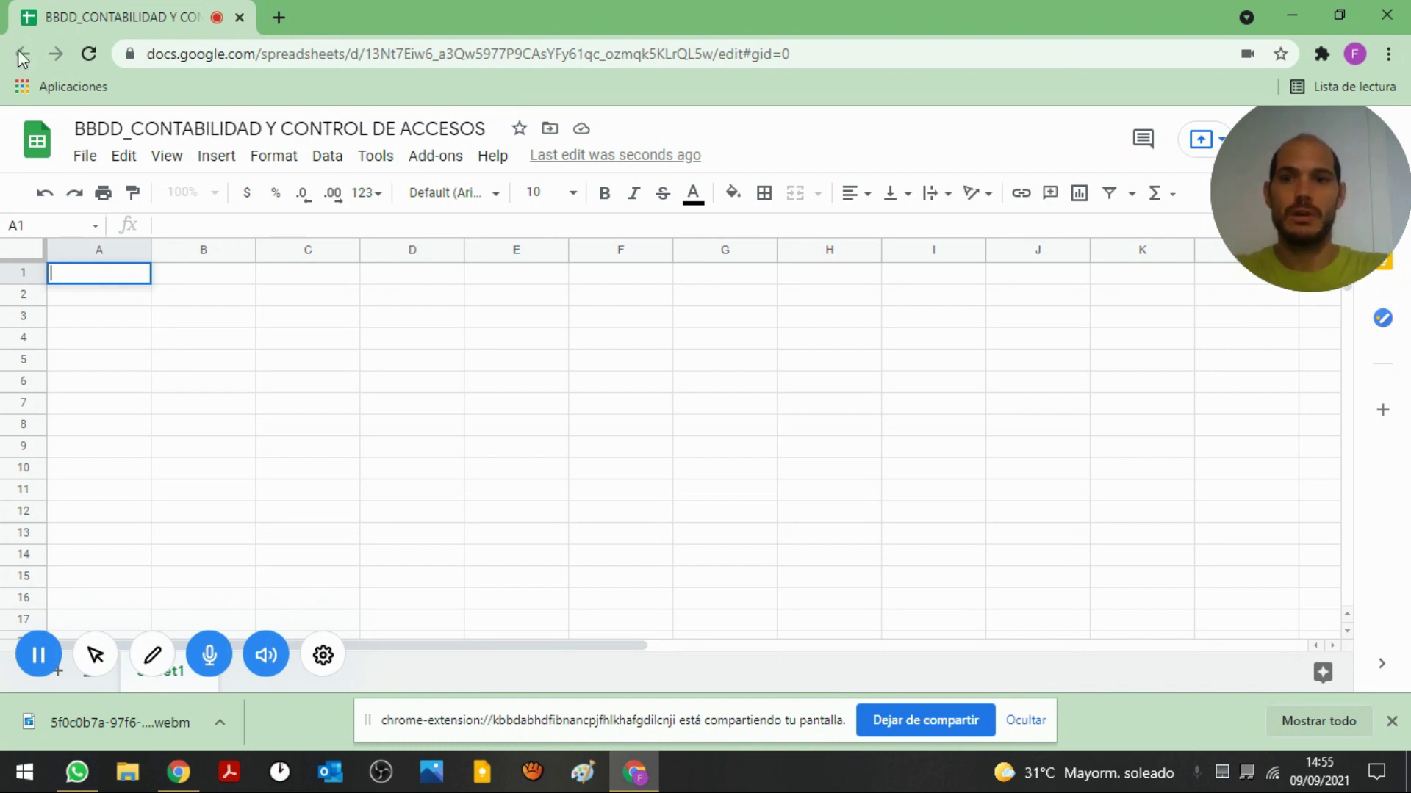
{"action": "left_click", "coordinate": [161, 356]}
{"action": "double_click", "coordinate": [115, 278]}
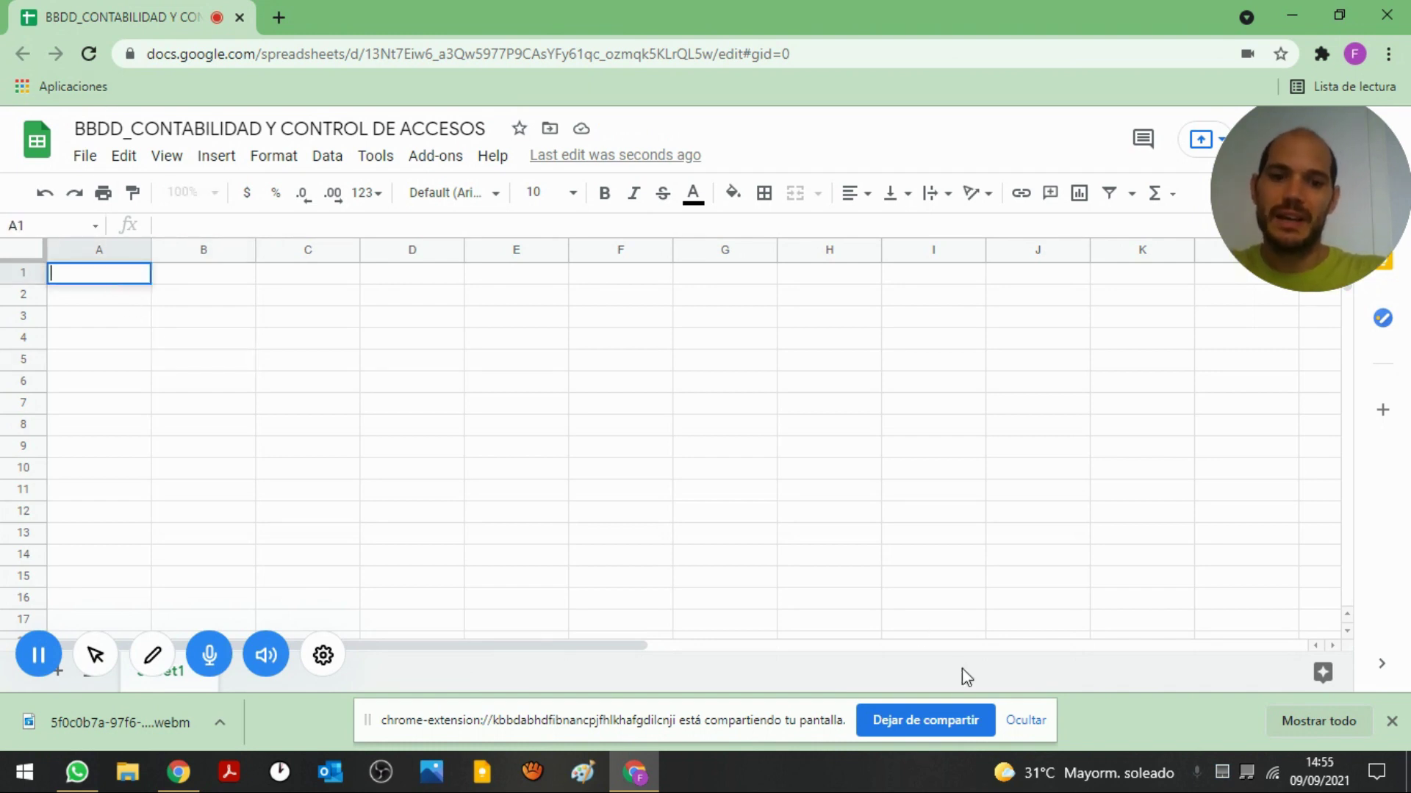
{"action": "left_click", "coordinate": [1025, 721]}
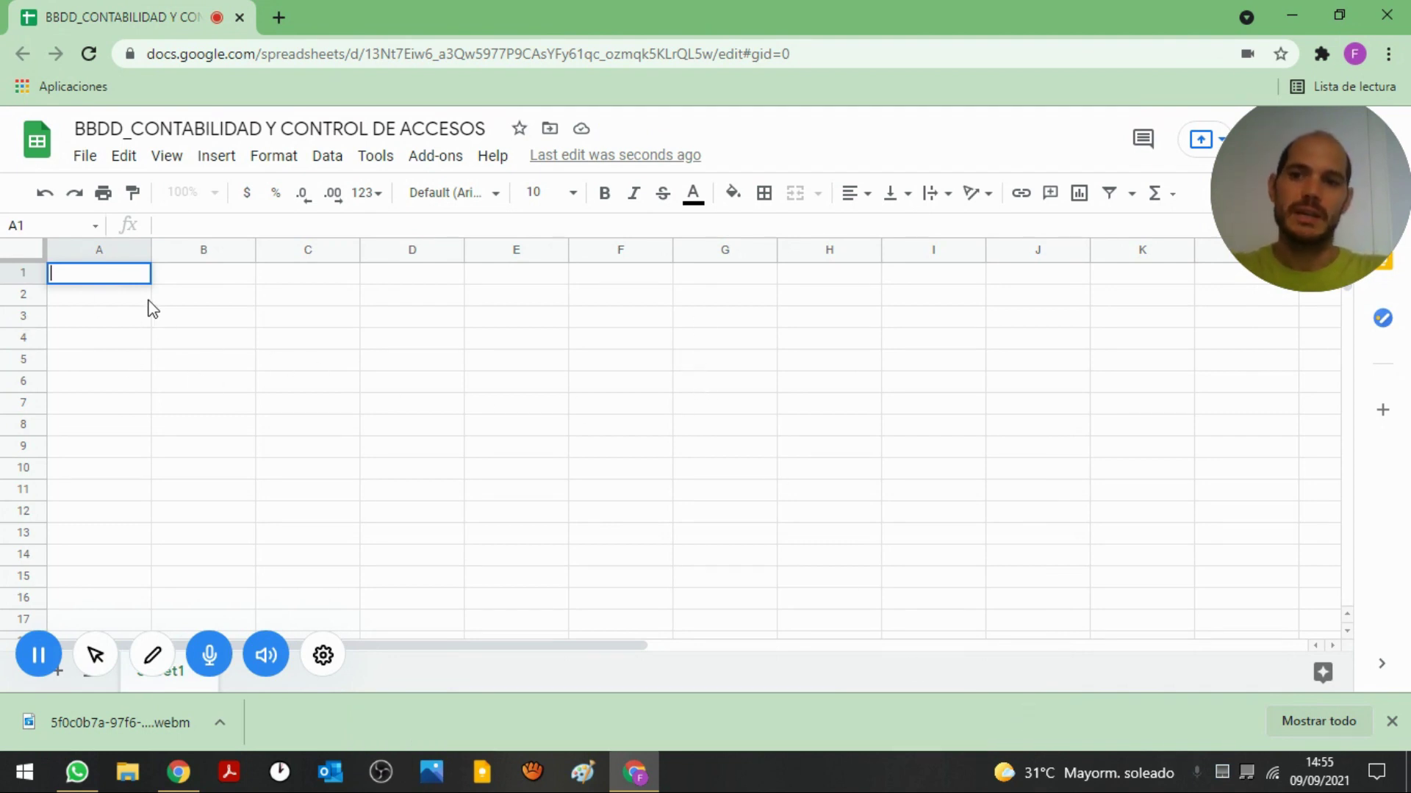
{"action": "left_click", "coordinate": [197, 294]}
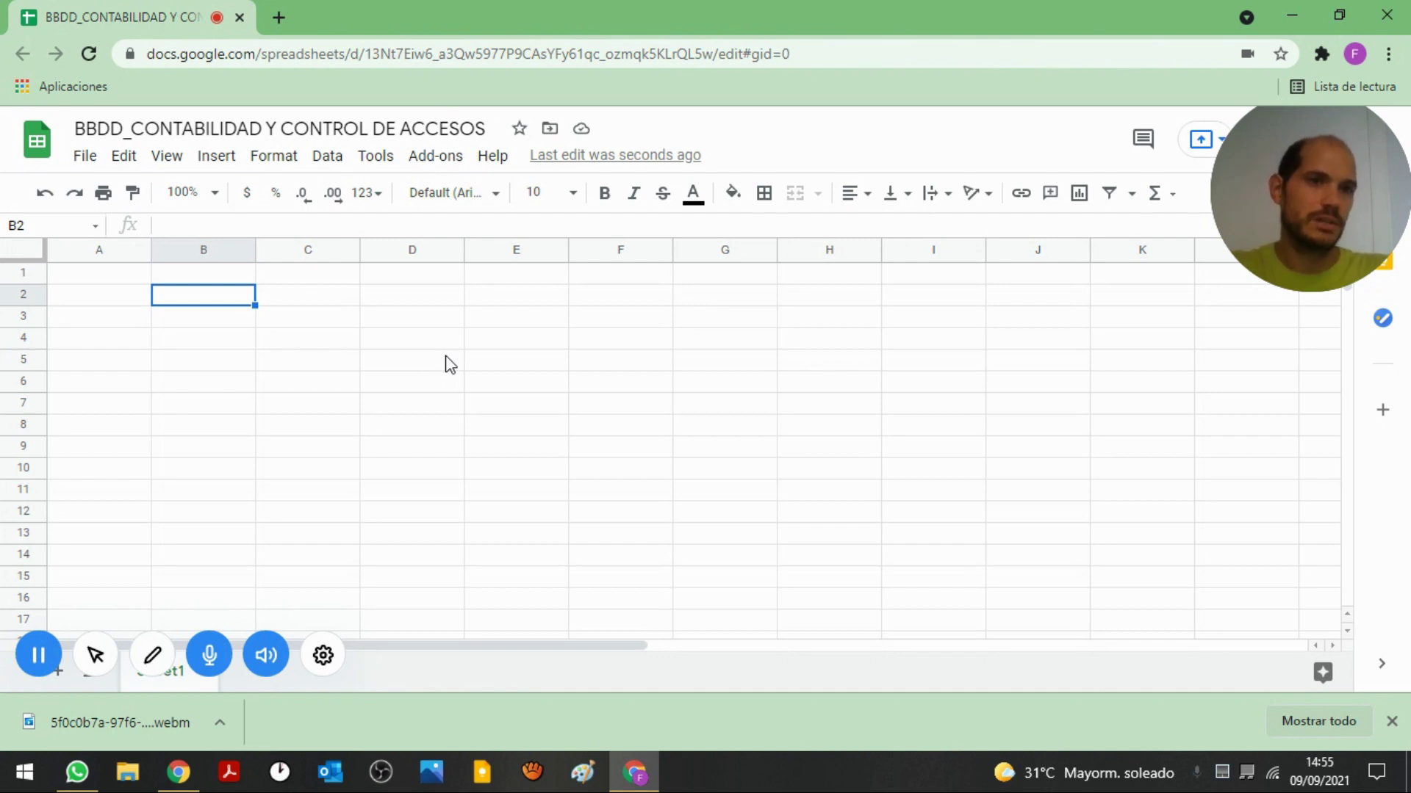
{"action": "left_click", "coordinate": [113, 280]}
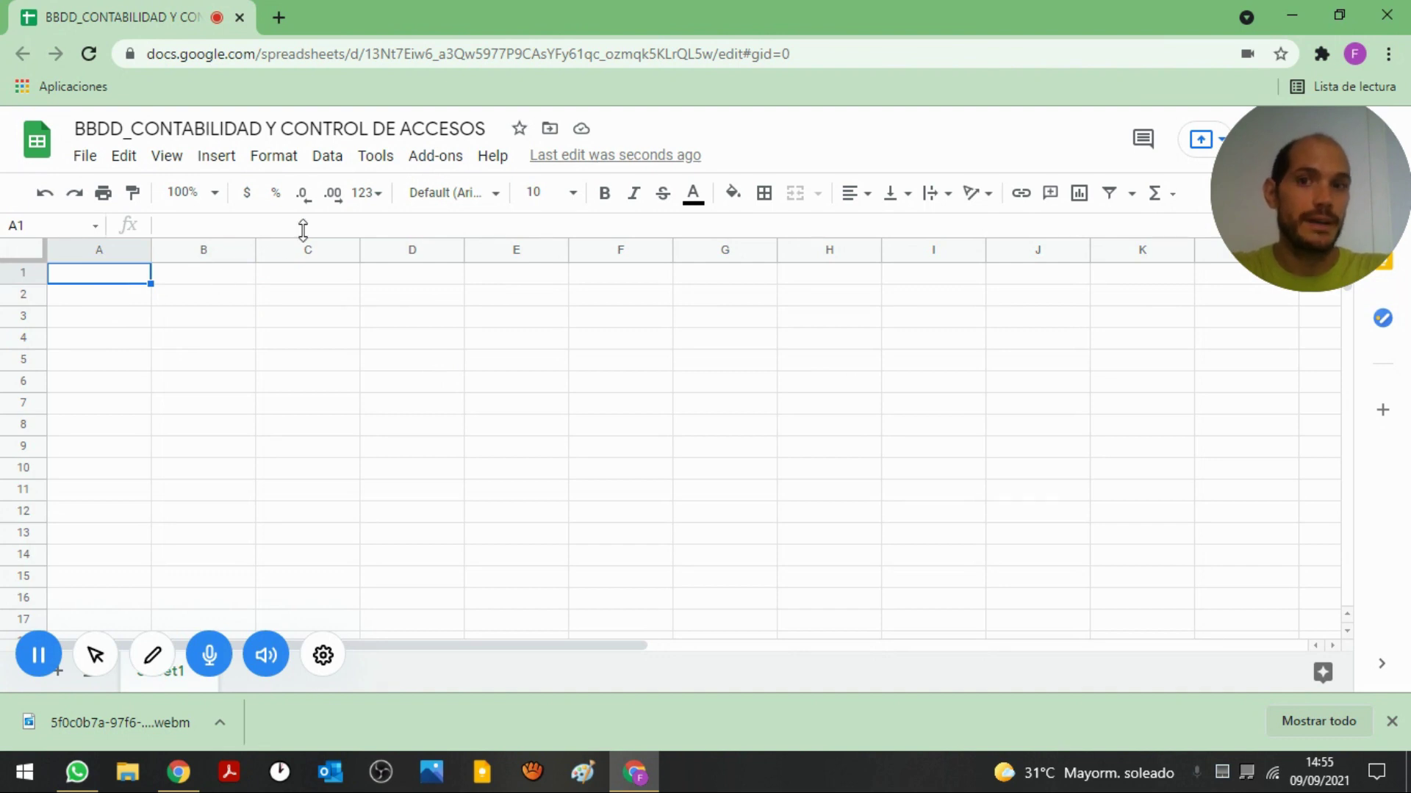
Create a linked form titled FORMULARIO BBDD CLIENTES, described 'Este formulario es para registrar a los nuevos clientes'
{"action": "left_click", "coordinate": [374, 170]}
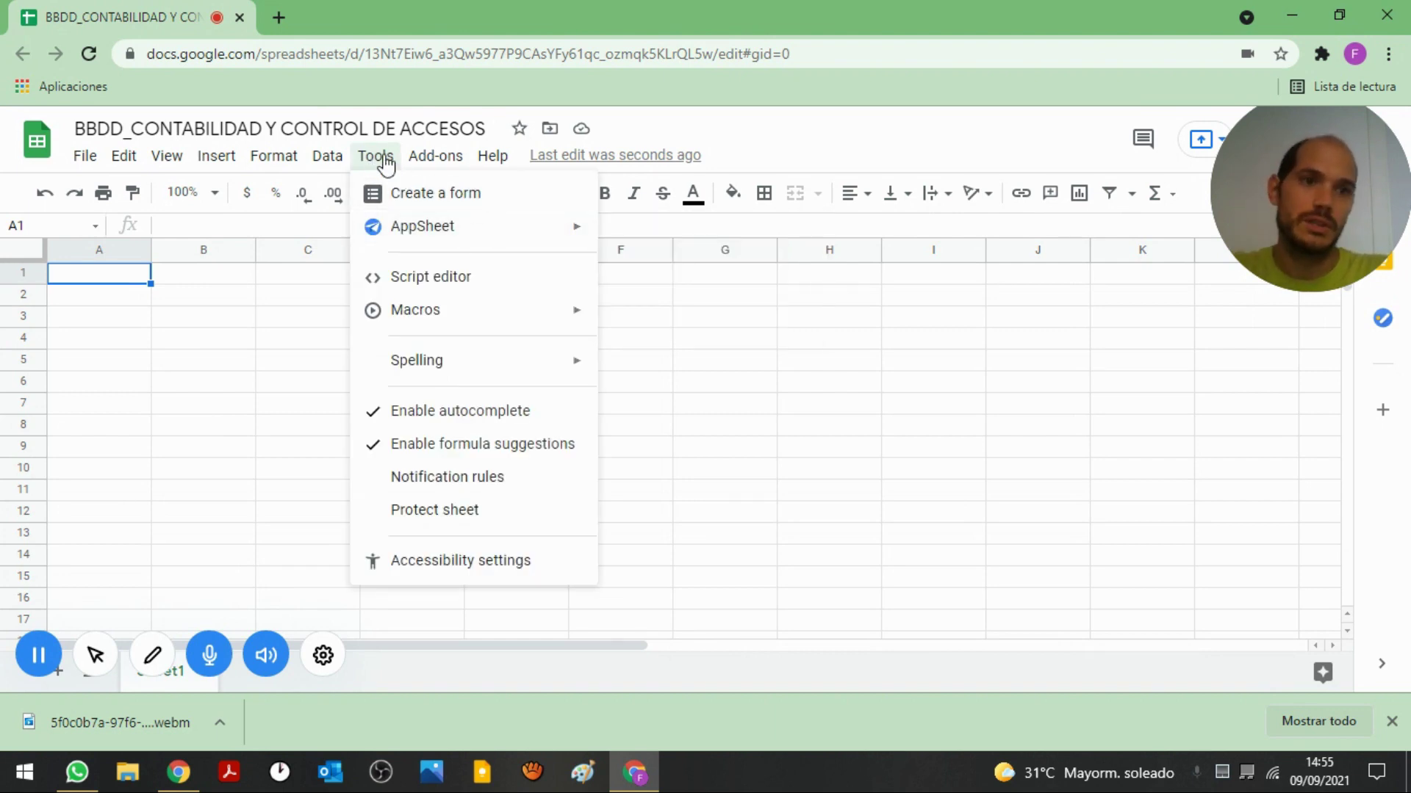
{"action": "left_click", "coordinate": [396, 194]}
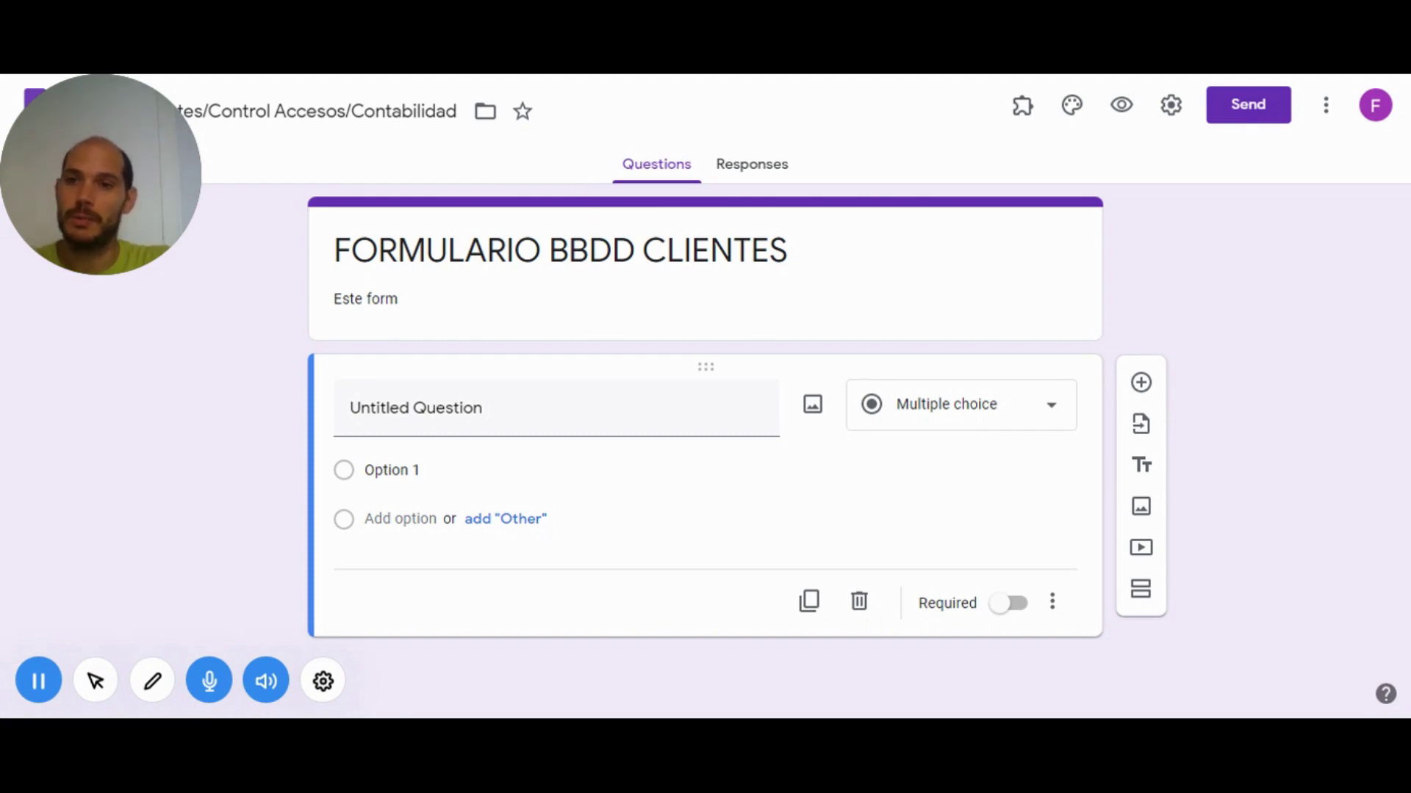
{"action": "left_click", "coordinate": [316, 111]}
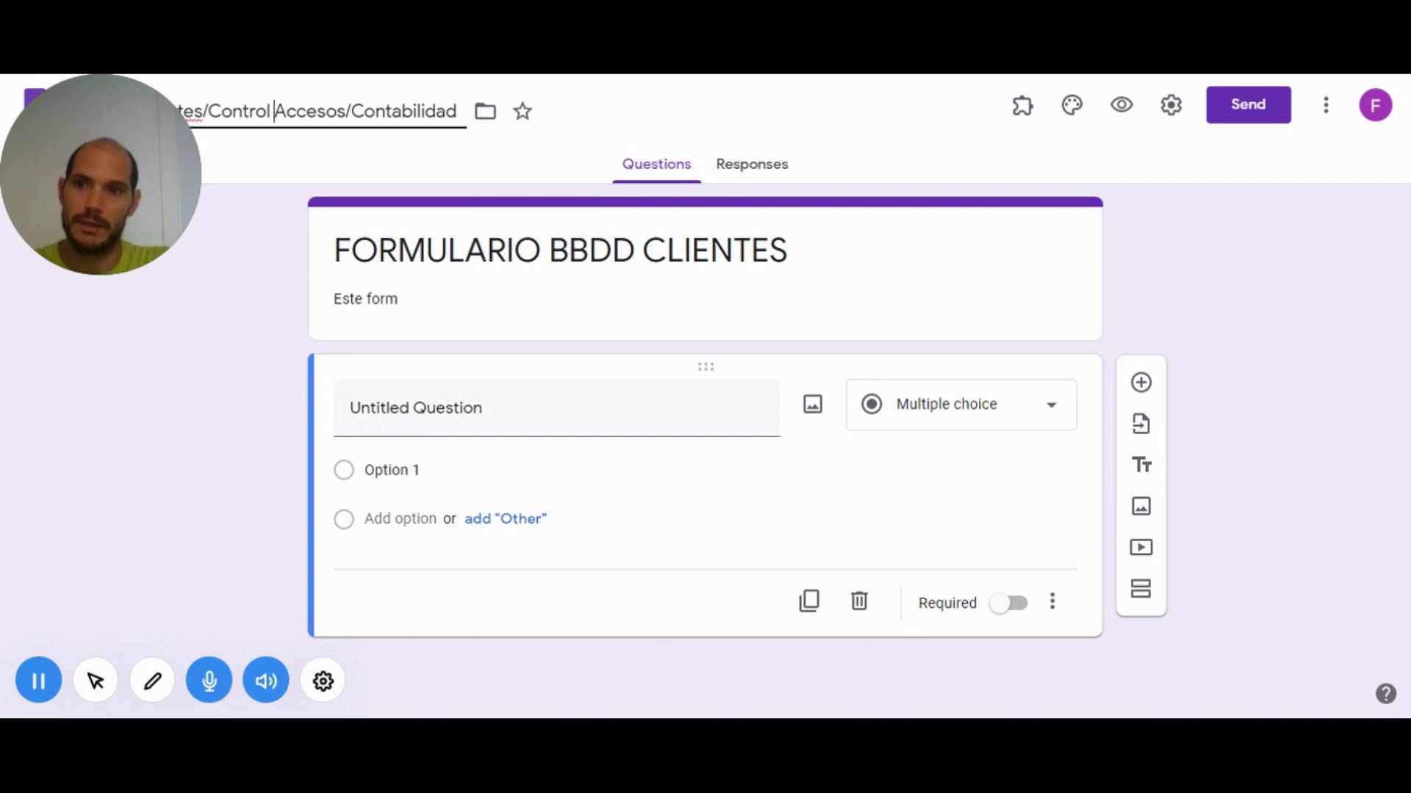
{"action": "double_click", "coordinate": [436, 251]}
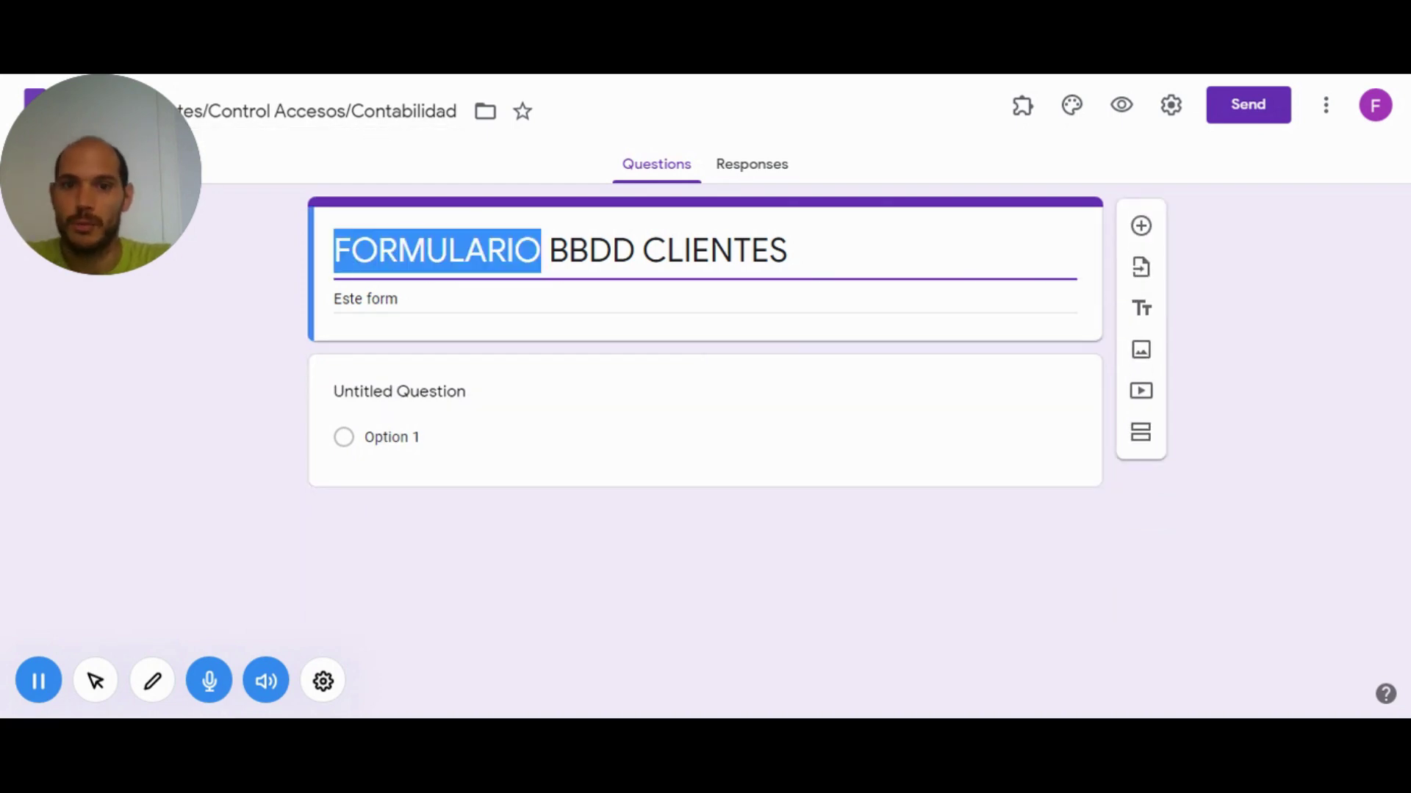
{"action": "key", "text": "Tab"}
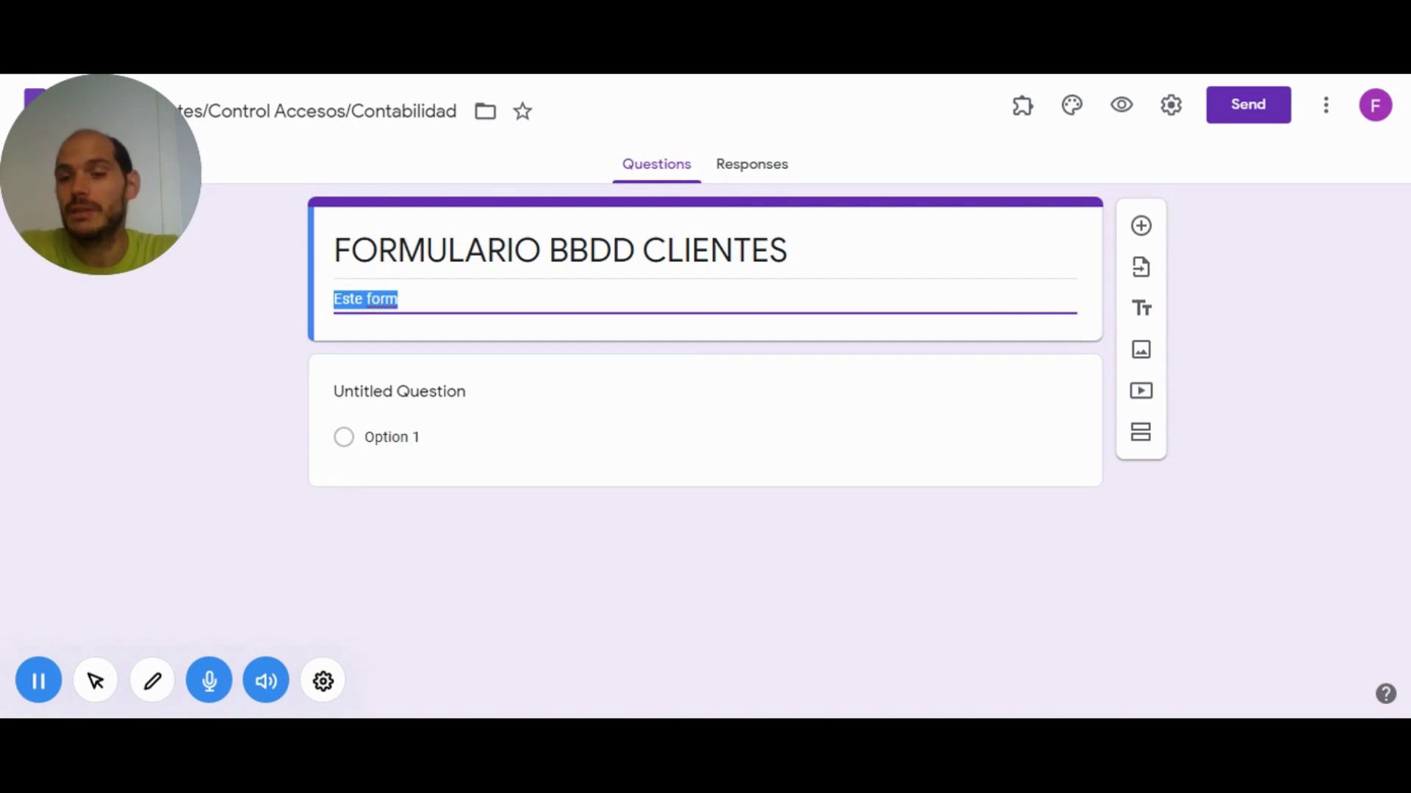
{"action": "left_click", "coordinate": [398, 299]}
{"action": "type", "text": "ulario es para registrar a los nuevos"}
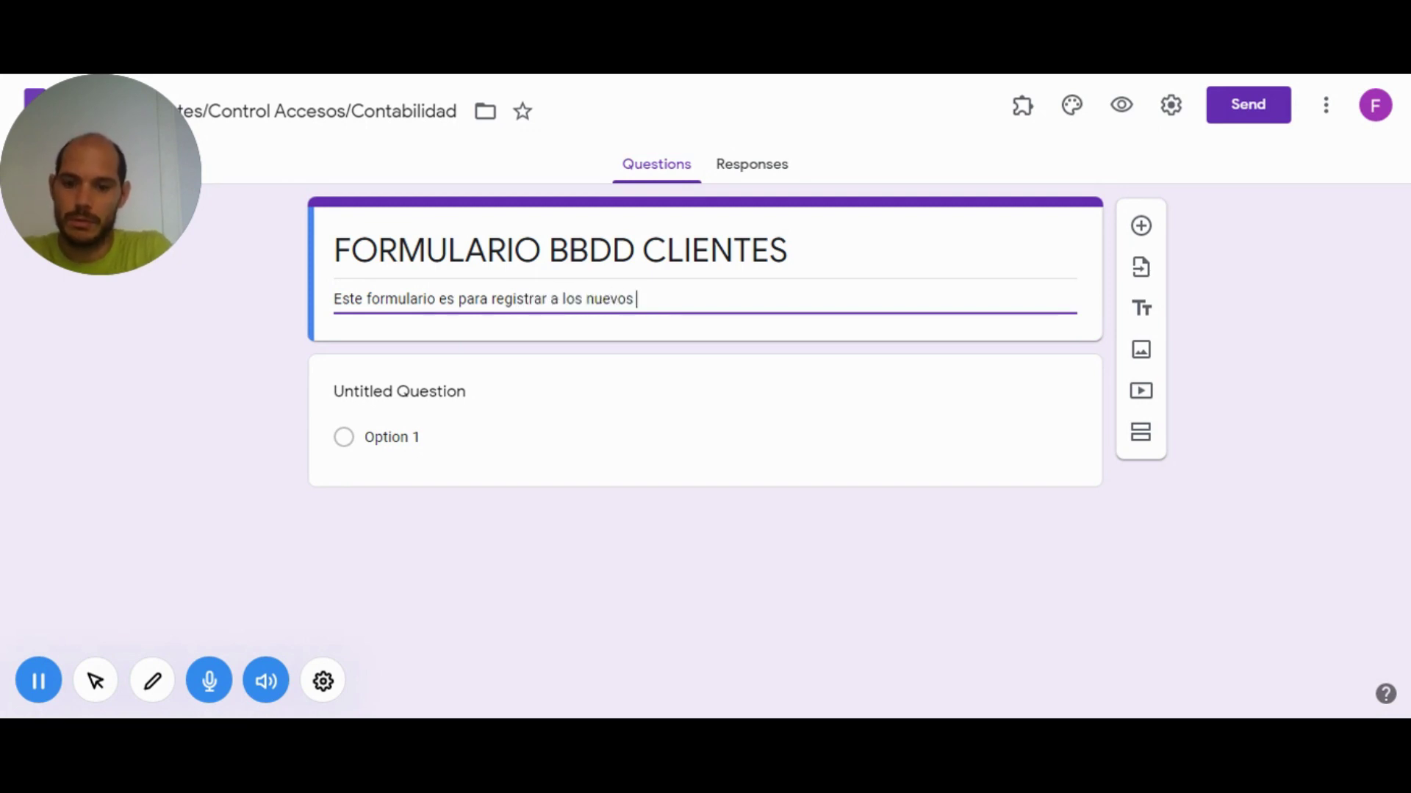
{"action": "type", "text": "clientes"}
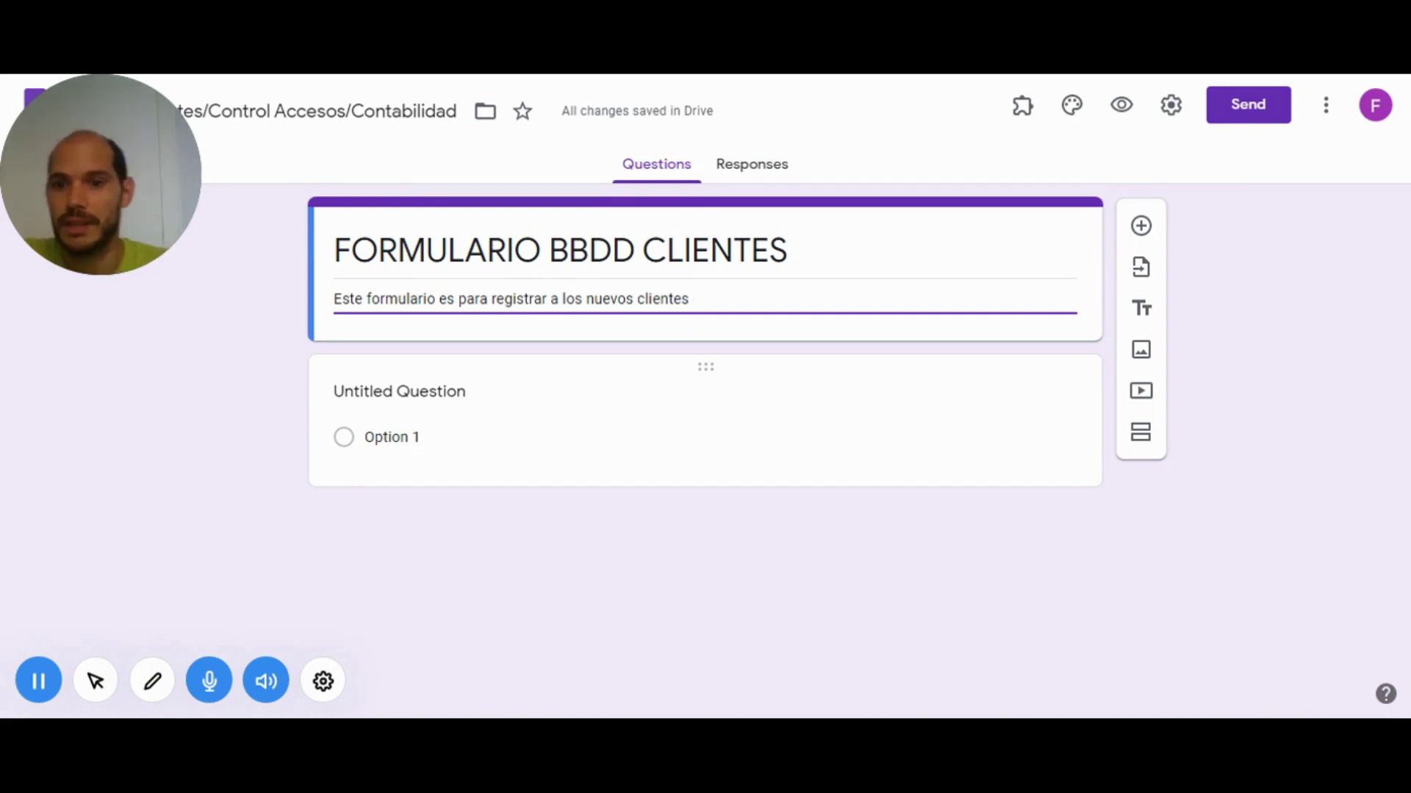
Add questions Nombre, Apellido 1, Apellido 2 and Fecha Nacimiento
{"action": "left_click", "coordinate": [513, 371]}
{"action": "type", "text": "Nombre"}
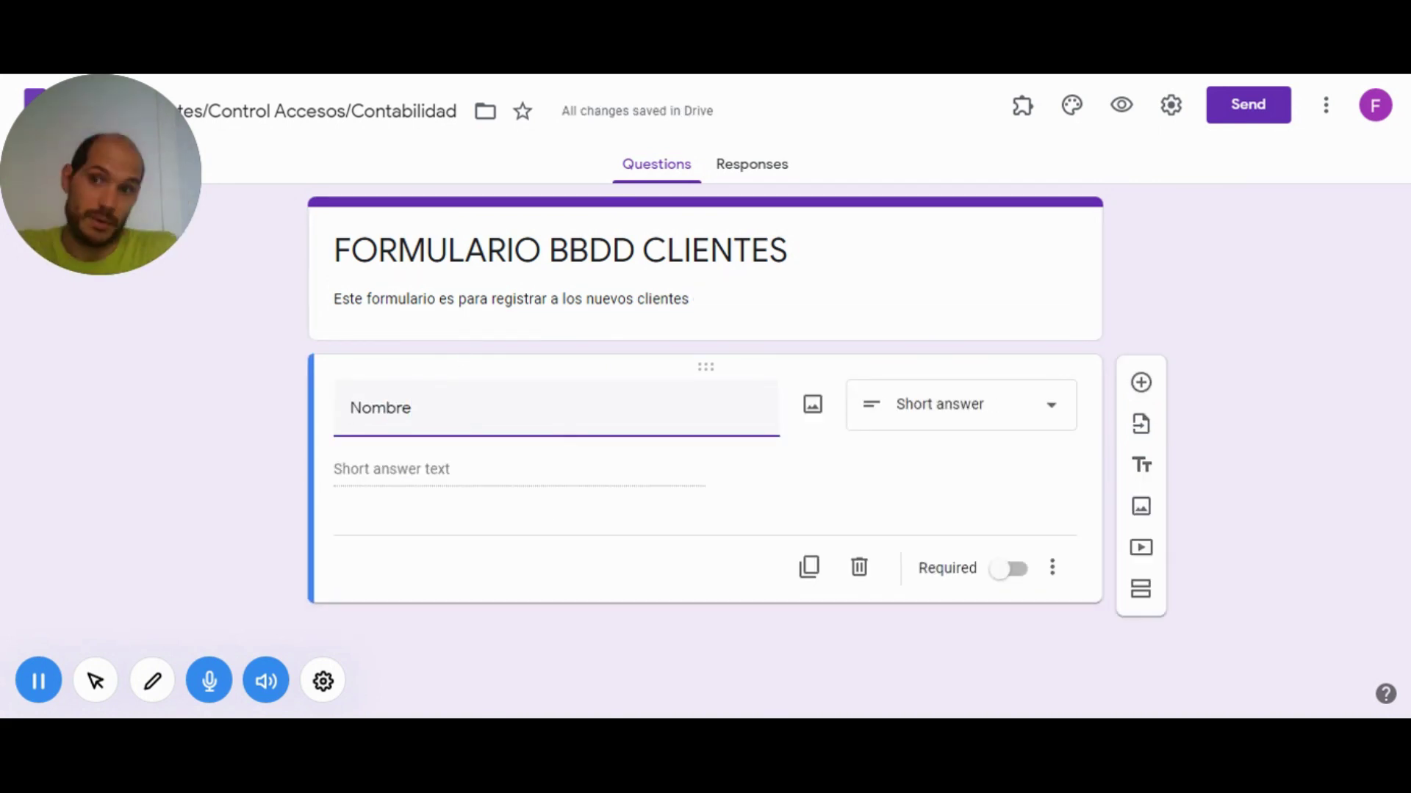
{"action": "left_click", "coordinate": [1141, 382]}
{"action": "type", "text": "Apellido 1"}
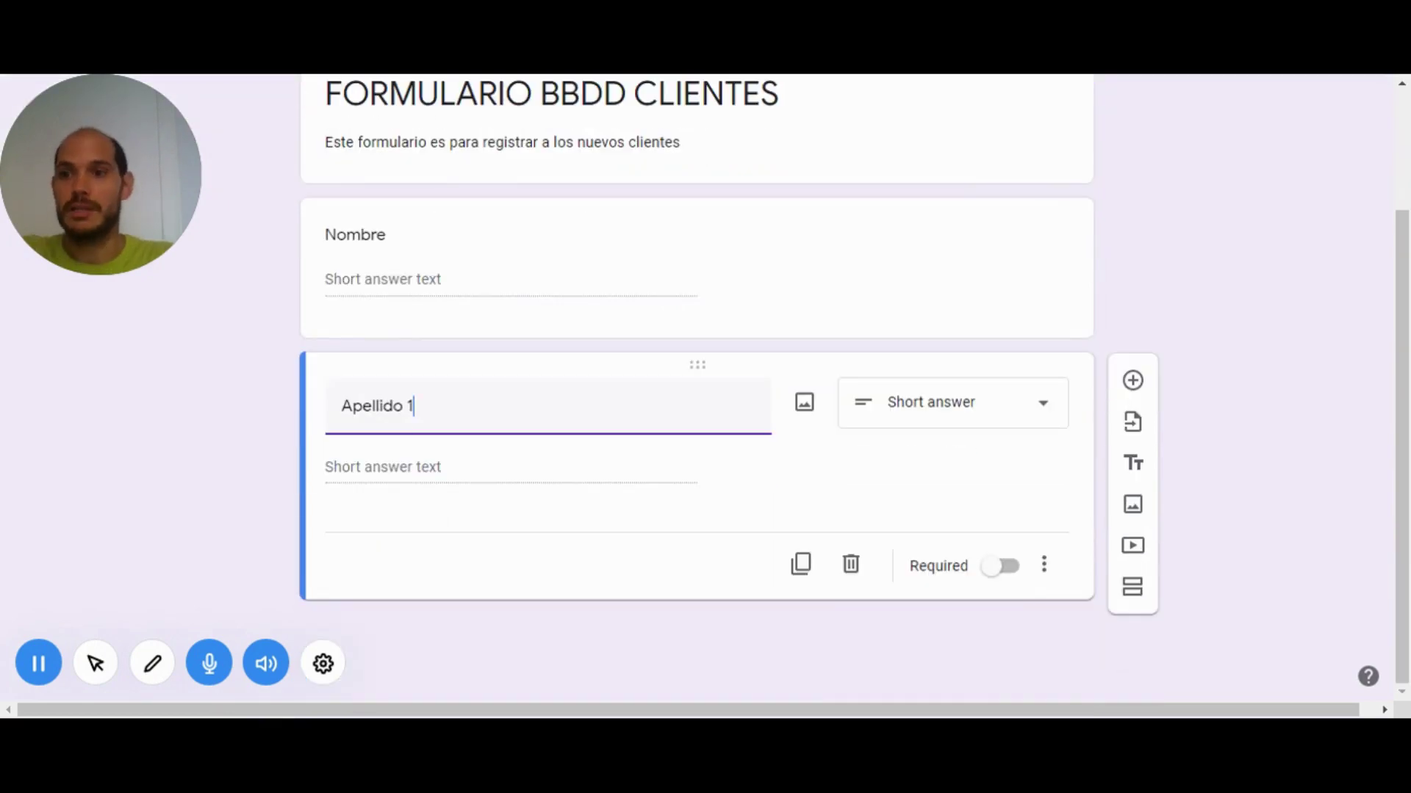
{"action": "left_click", "coordinate": [1132, 380]}
{"action": "type", "text": "Apellido 2"}
{"action": "left_click", "coordinate": [1133, 466]}
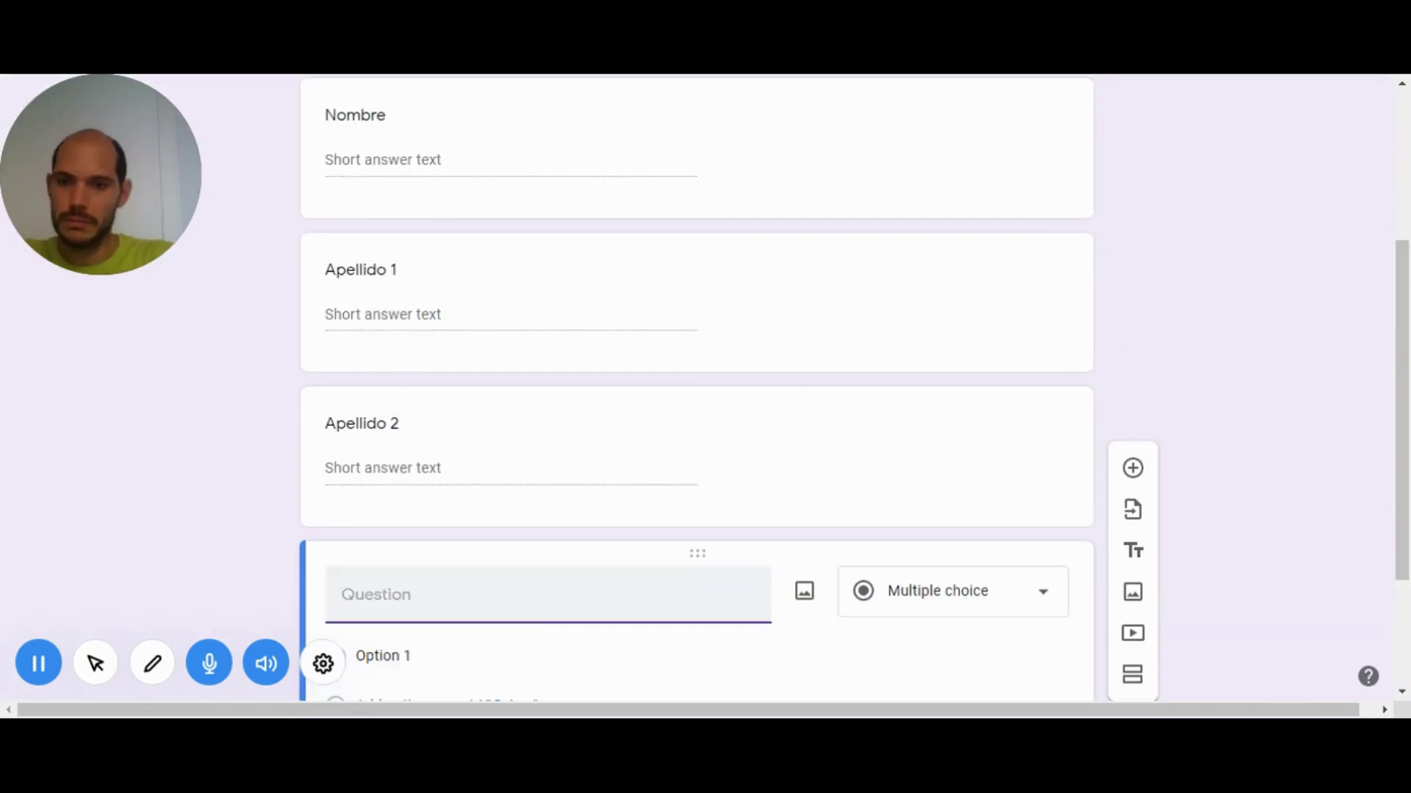
{"action": "type", "text": "Fecha Naciemiento"}
{"action": "left_click", "coordinate": [429, 594]}
{"action": "key", "text": "BackSpace"}
{"action": "scroll", "coordinate": [381, 331], "scroll_direction": "down", "scroll_amount": 2}
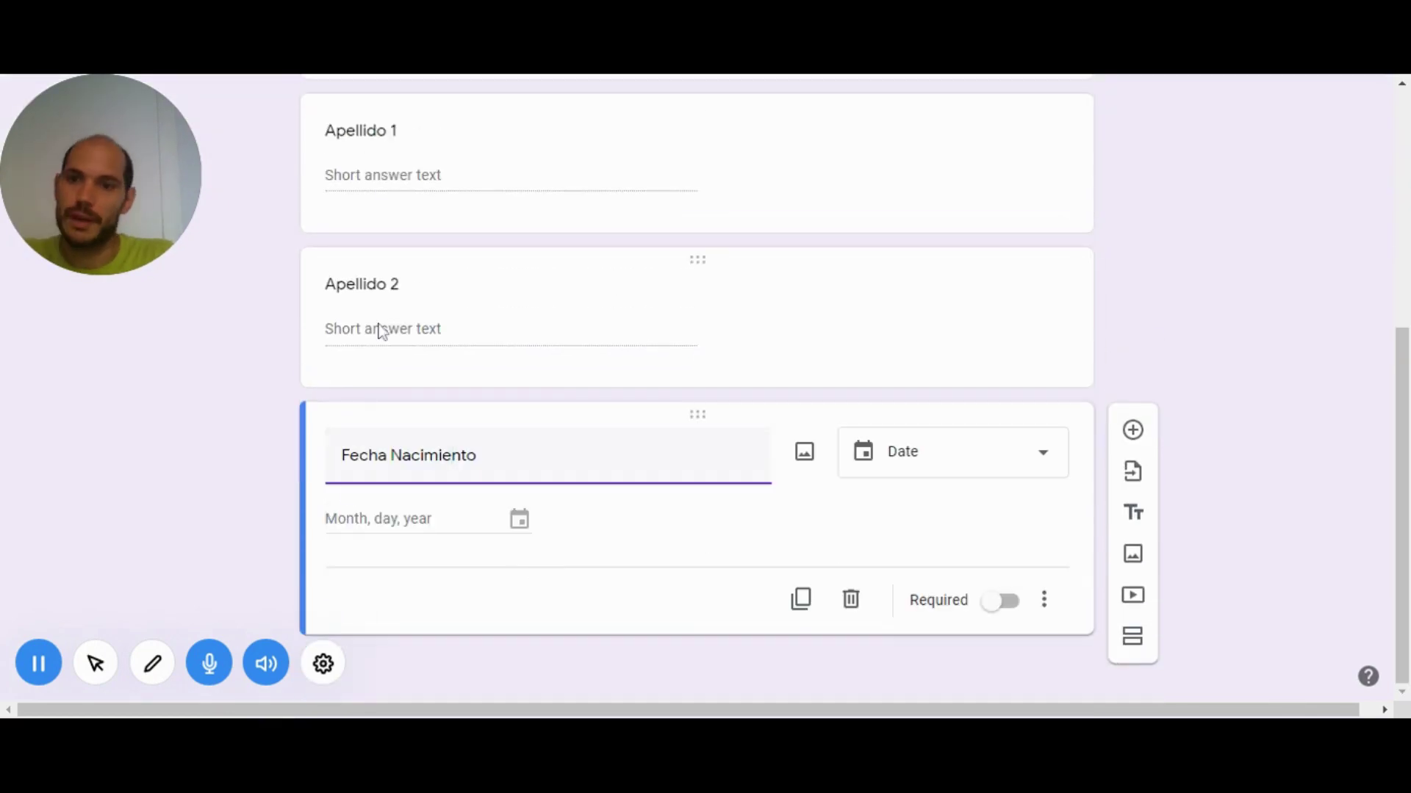
Make Nombre, Apellido 1 and Apellido 2 required questions
{"action": "left_click", "coordinate": [955, 331]}
{"action": "left_click", "coordinate": [1007, 362]}
{"action": "left_click", "coordinate": [456, 455]}
{"action": "left_click", "coordinate": [1001, 409]}
{"action": "left_click", "coordinate": [371, 478]}
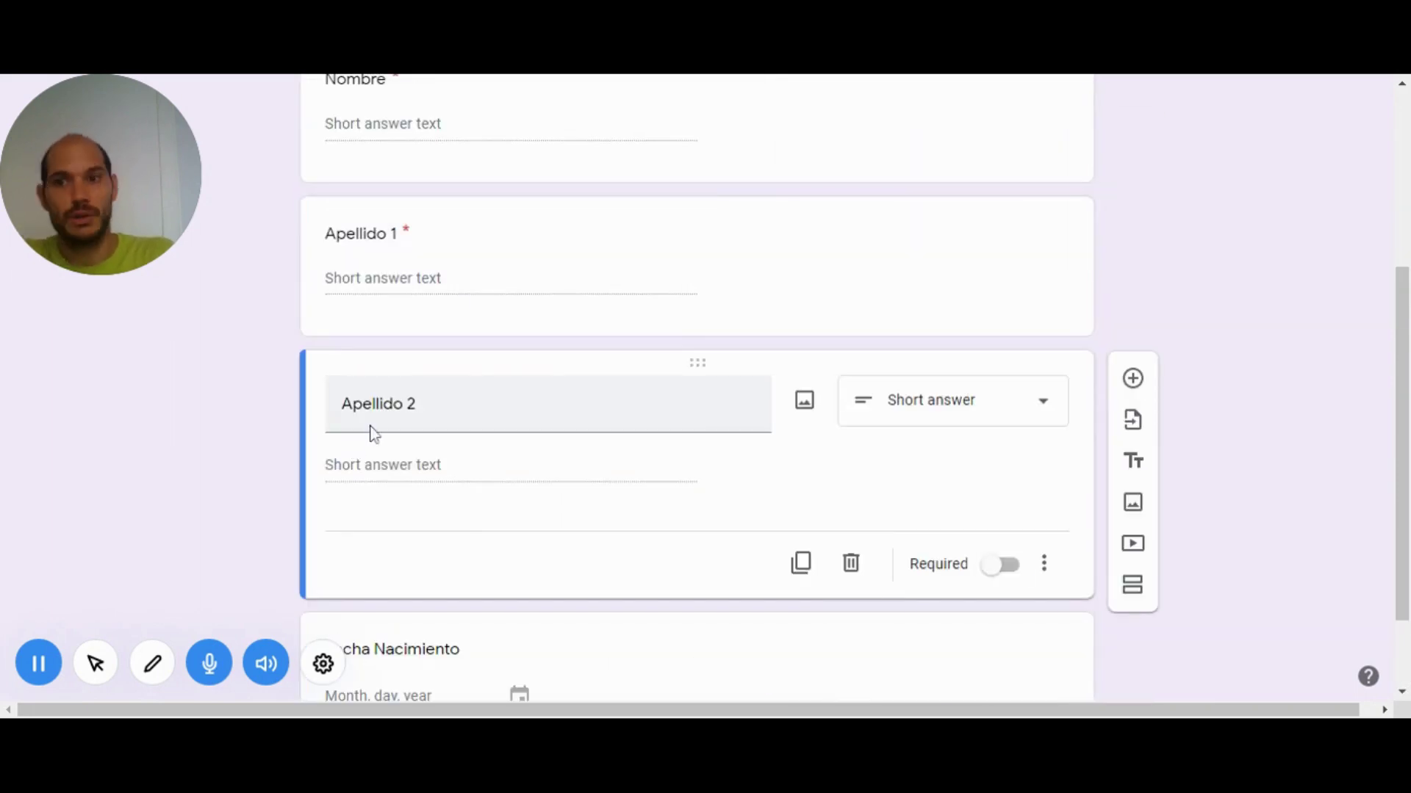
{"action": "left_click", "coordinate": [1004, 564]}
Add a SEXO question with options Mujer and Hombre below Fecha Nacimiento
{"action": "left_click", "coordinate": [406, 603]}
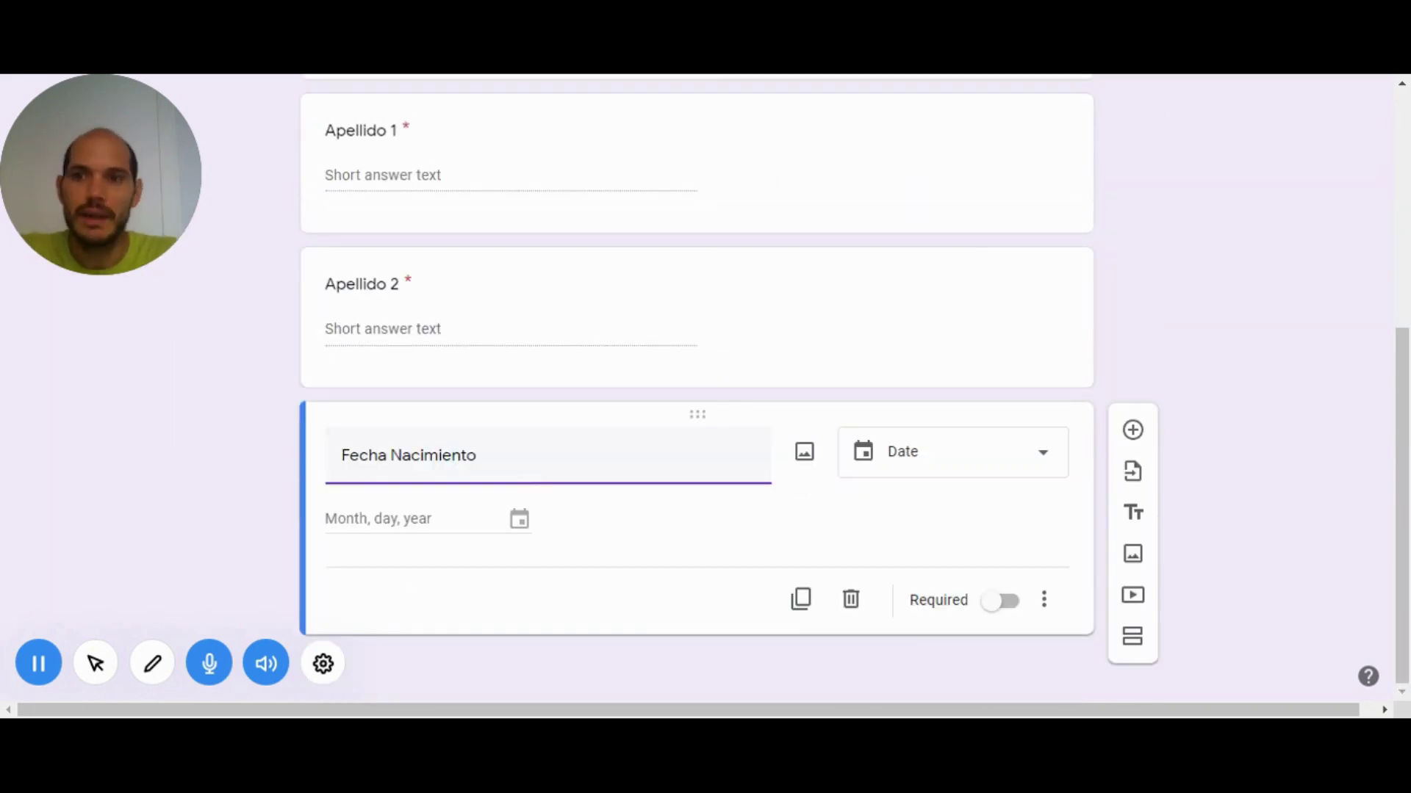
{"action": "left_click", "coordinate": [1132, 430]}
{"action": "type", "text": "SEXO"}
{"action": "left_click", "coordinate": [945, 595]}
{"action": "left_click", "coordinate": [897, 344]}
{"action": "type", "text": "Mujer"}
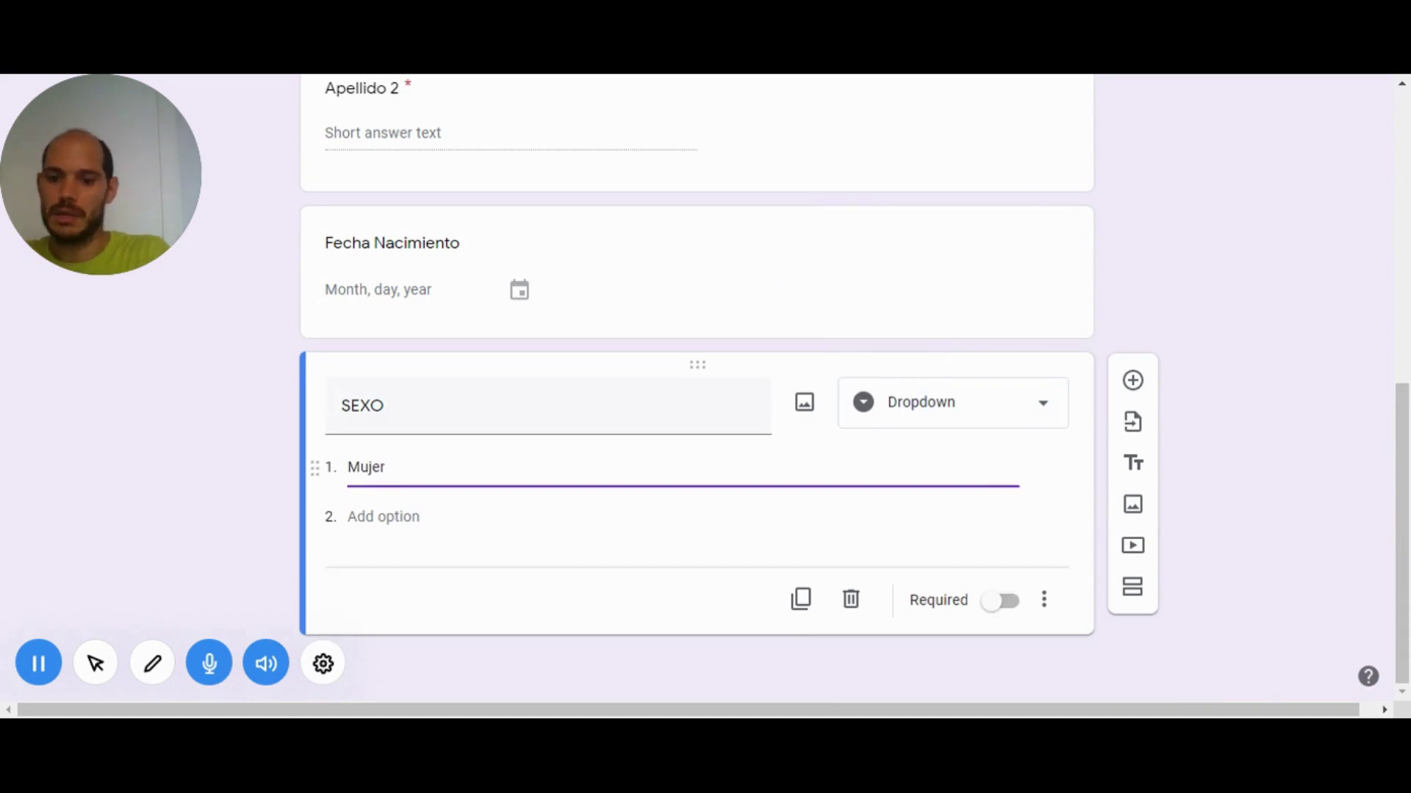
{"action": "type", "text": "Hombre"}
Add a multiple-choice ACTIVIDAD DE INTERÉS question with EP, YOGA, PILATES, CROSS TRAINING
{"action": "left_click", "coordinate": [1132, 294]}
{"action": "type", "text": "ACTIVIDAD DE INTERÉS"}
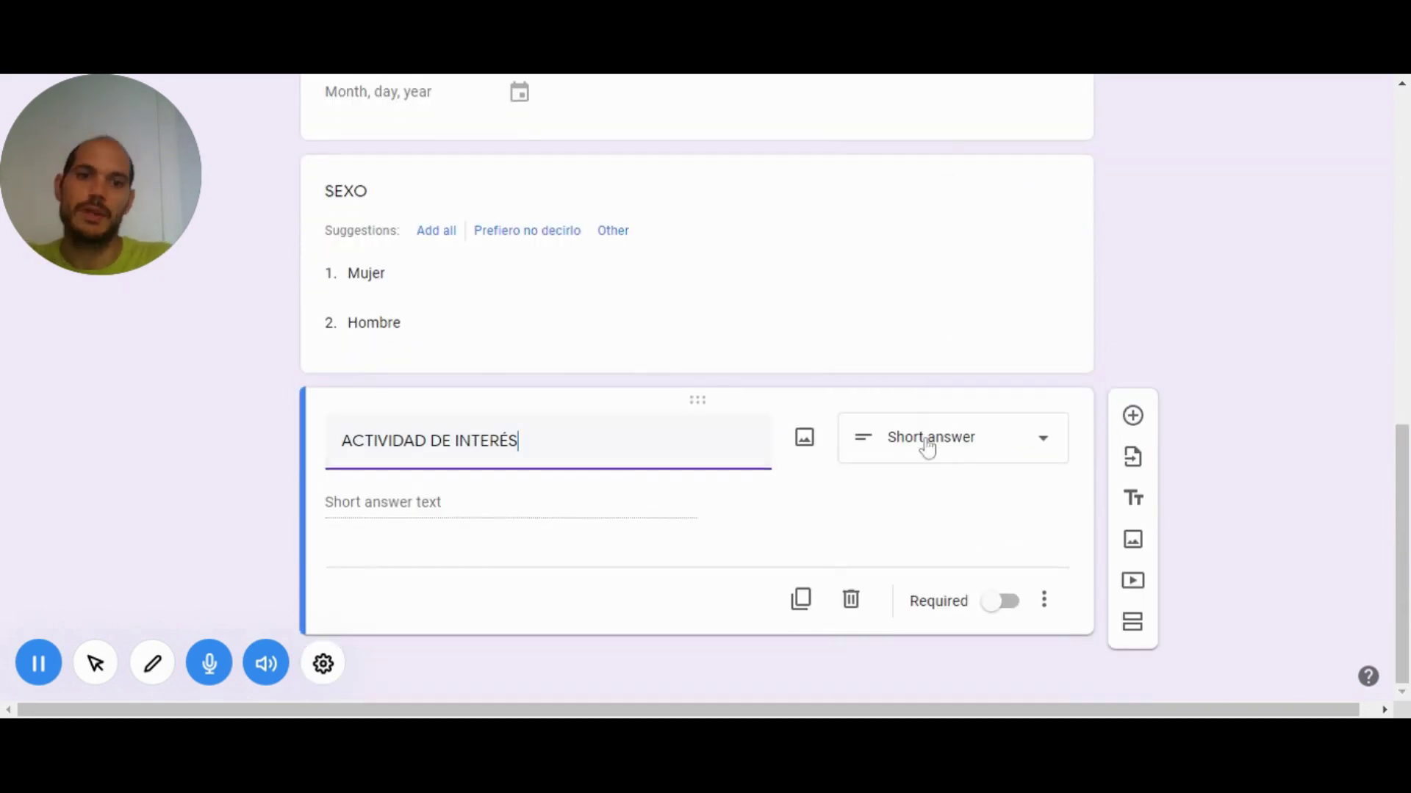
{"action": "left_click", "coordinate": [926, 445]}
{"action": "left_click", "coordinate": [967, 465]}
{"action": "left_click", "coordinate": [383, 502]}
{"action": "type", "text": "EP"}
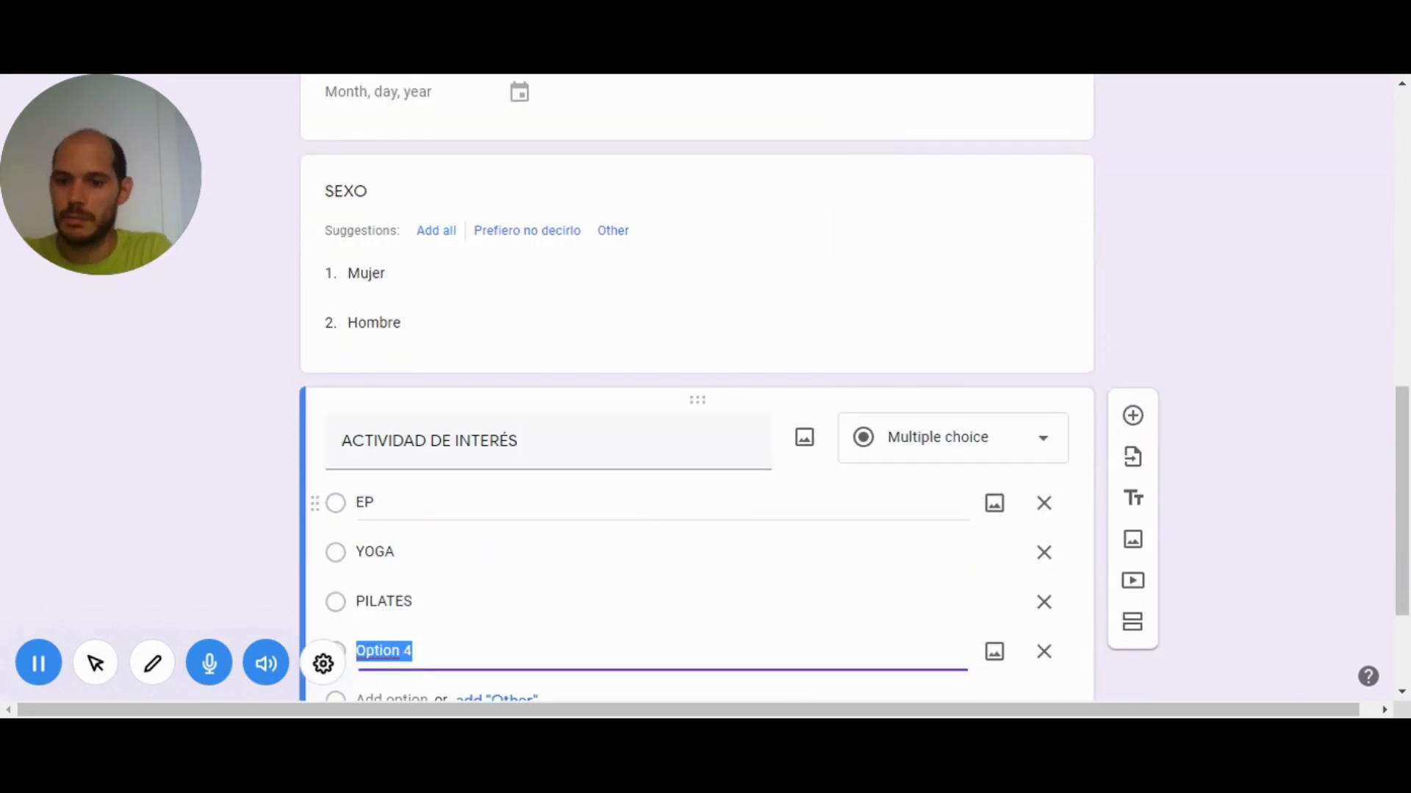
{"action": "type", "text": " YOGA PILATES CROSS TRAINING"}
Add a CÓMO NOS HA CONOCIDO short-answer question
{"action": "left_click", "coordinate": [1132, 415]}
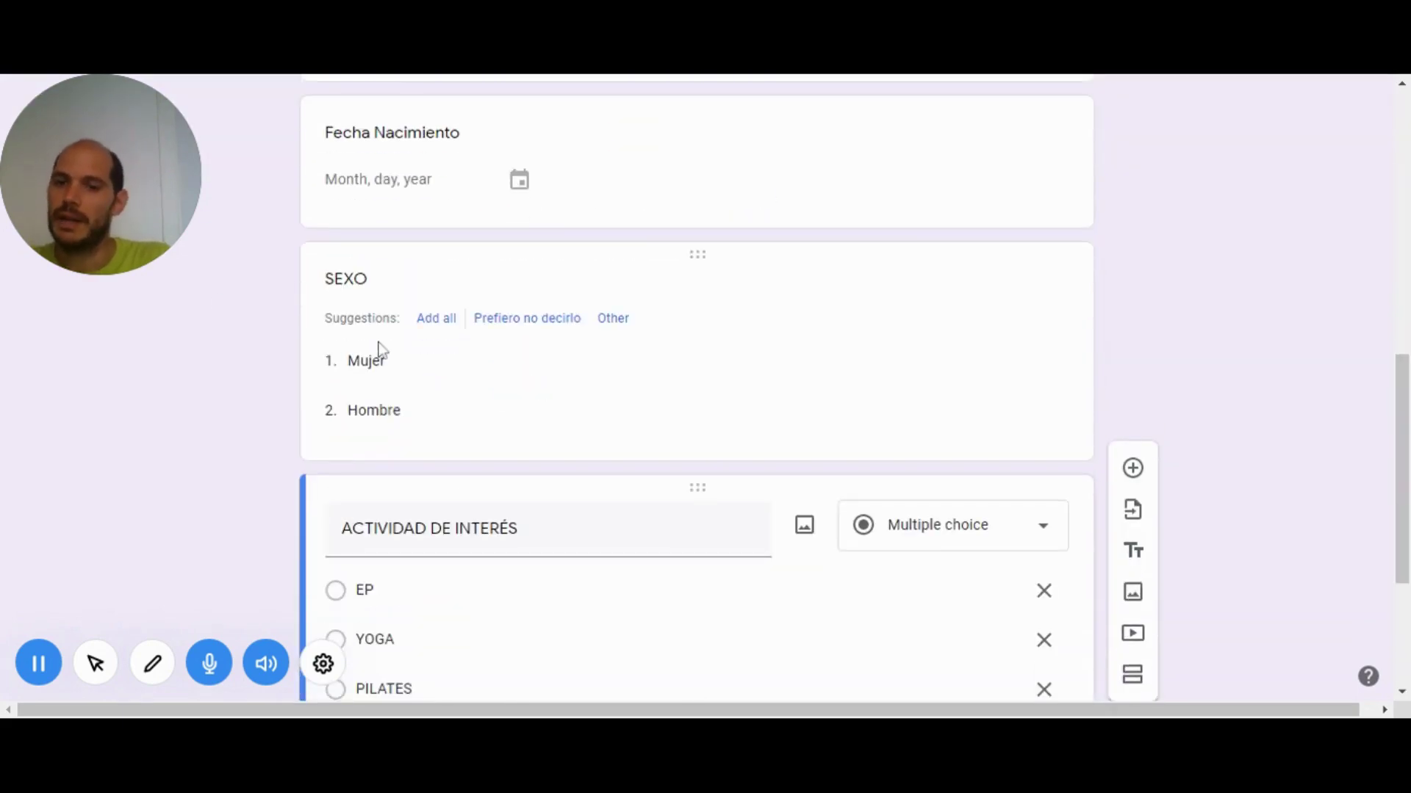
{"action": "type", "text": "CÓMO NOS HA CONOCIDO"}
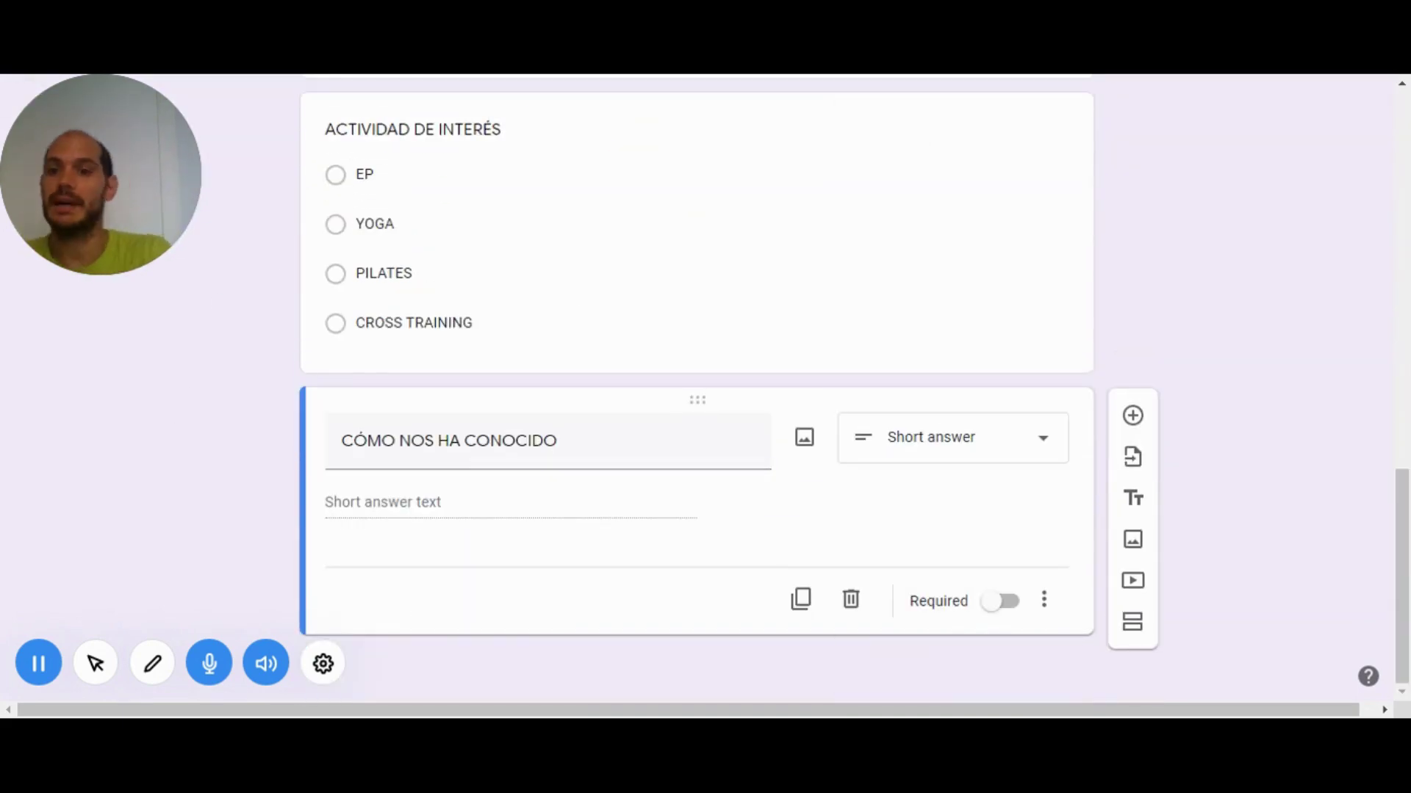
{"action": "scroll", "coordinate": [623, 384], "scroll_direction": "up", "scroll_amount": 15}
{"action": "scroll", "coordinate": [756, 315], "scroll_direction": "up", "scroll_amount": 5}
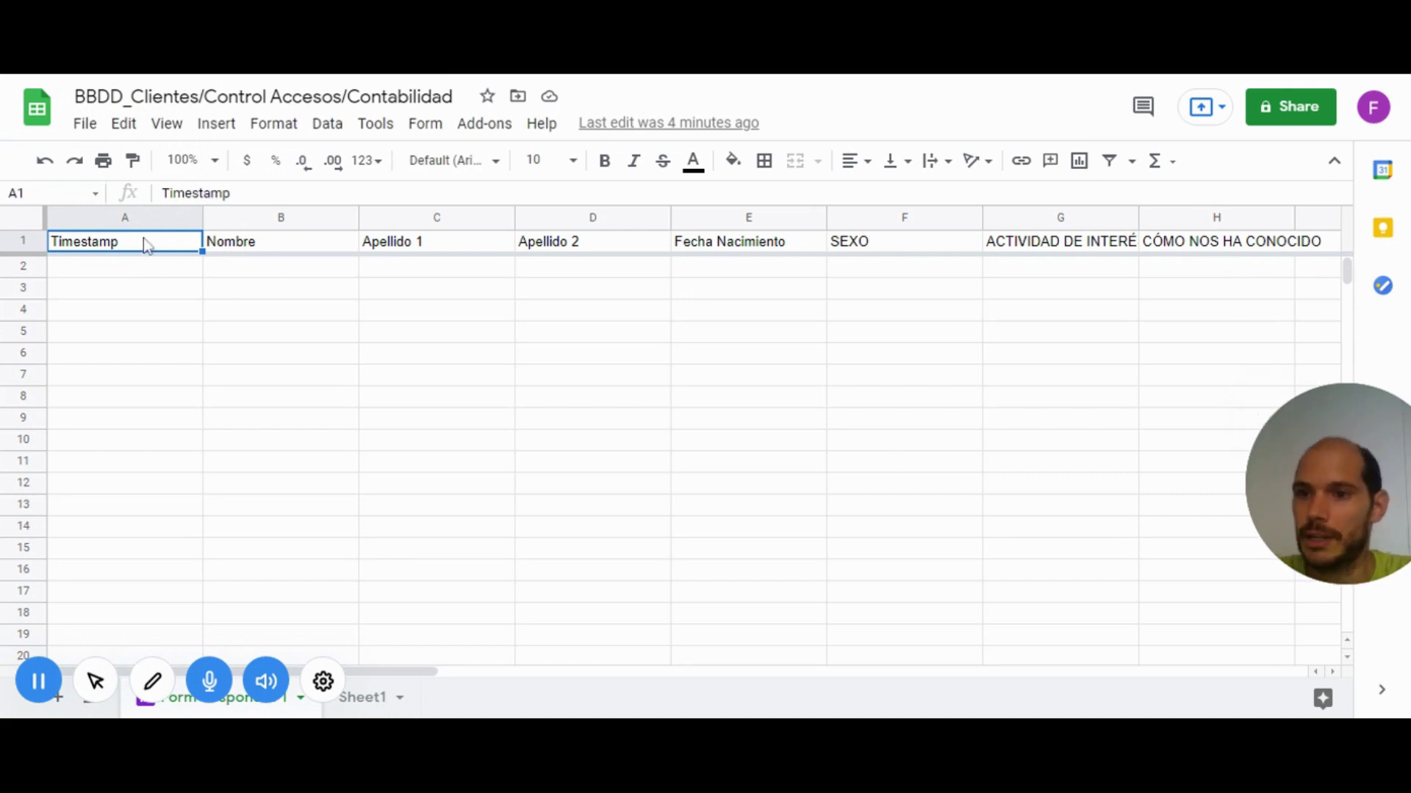
Auto-fit column A to Timestamp, then fit every response column to its header
{"action": "double_click", "coordinate": [199, 215]}
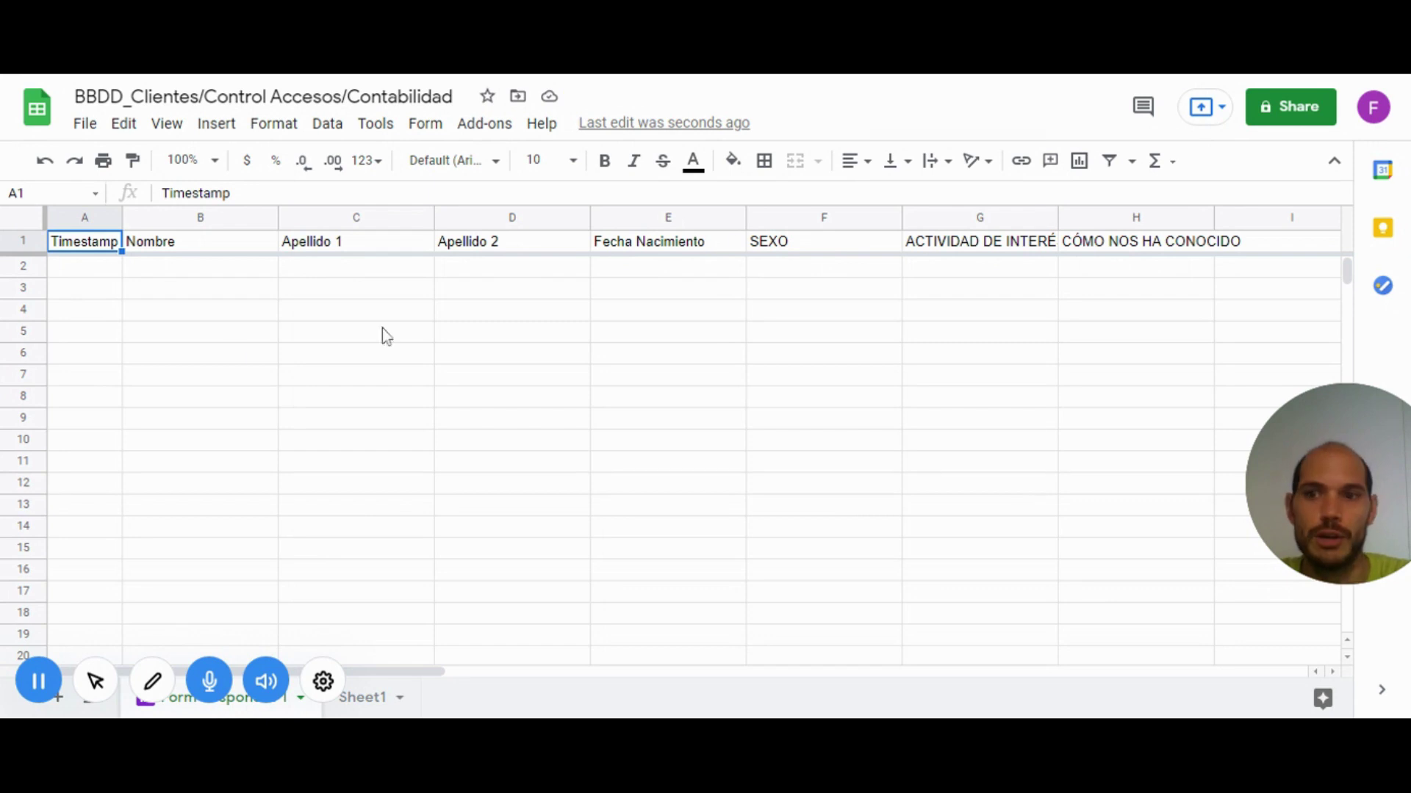
{"action": "left_click", "coordinate": [33, 222]}
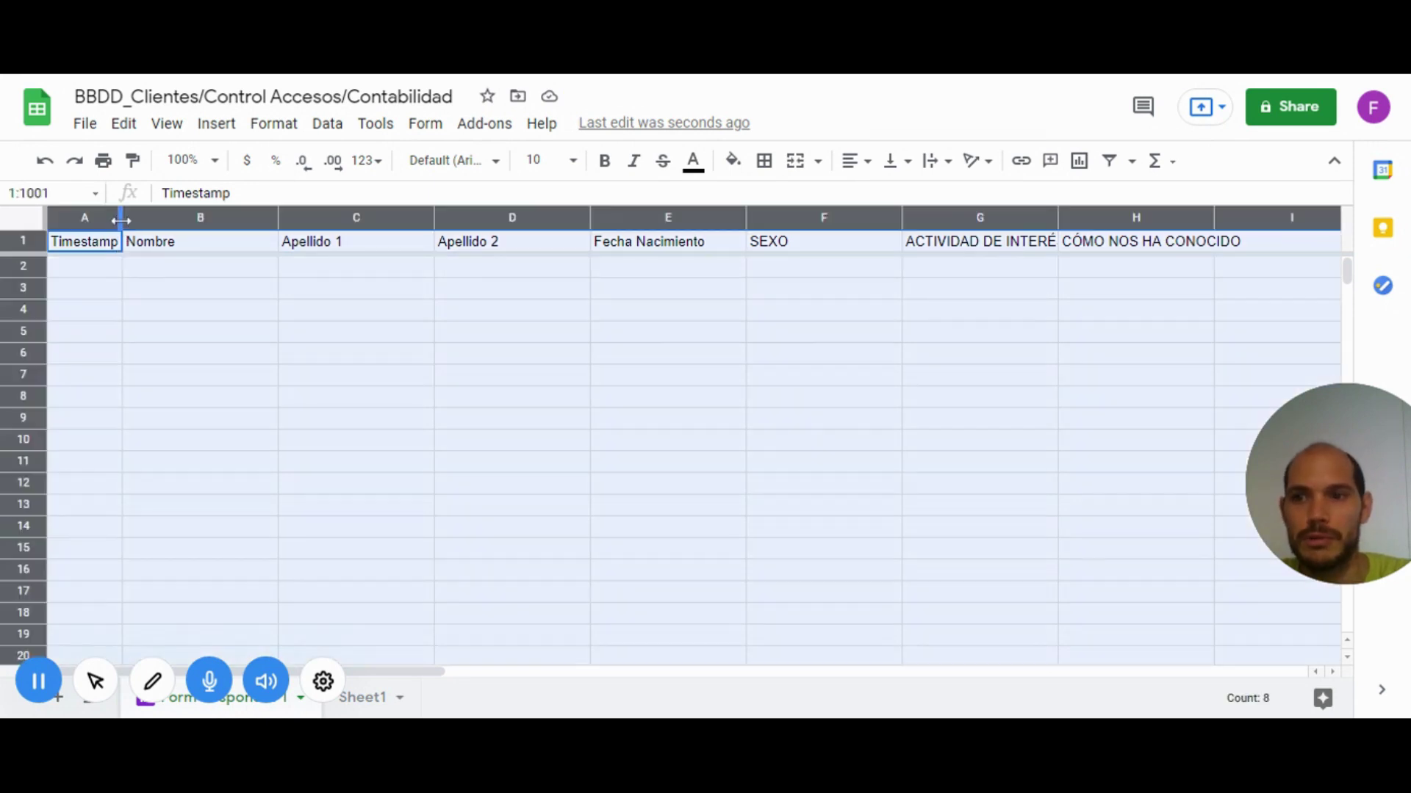
{"action": "double_click", "coordinate": [121, 221]}
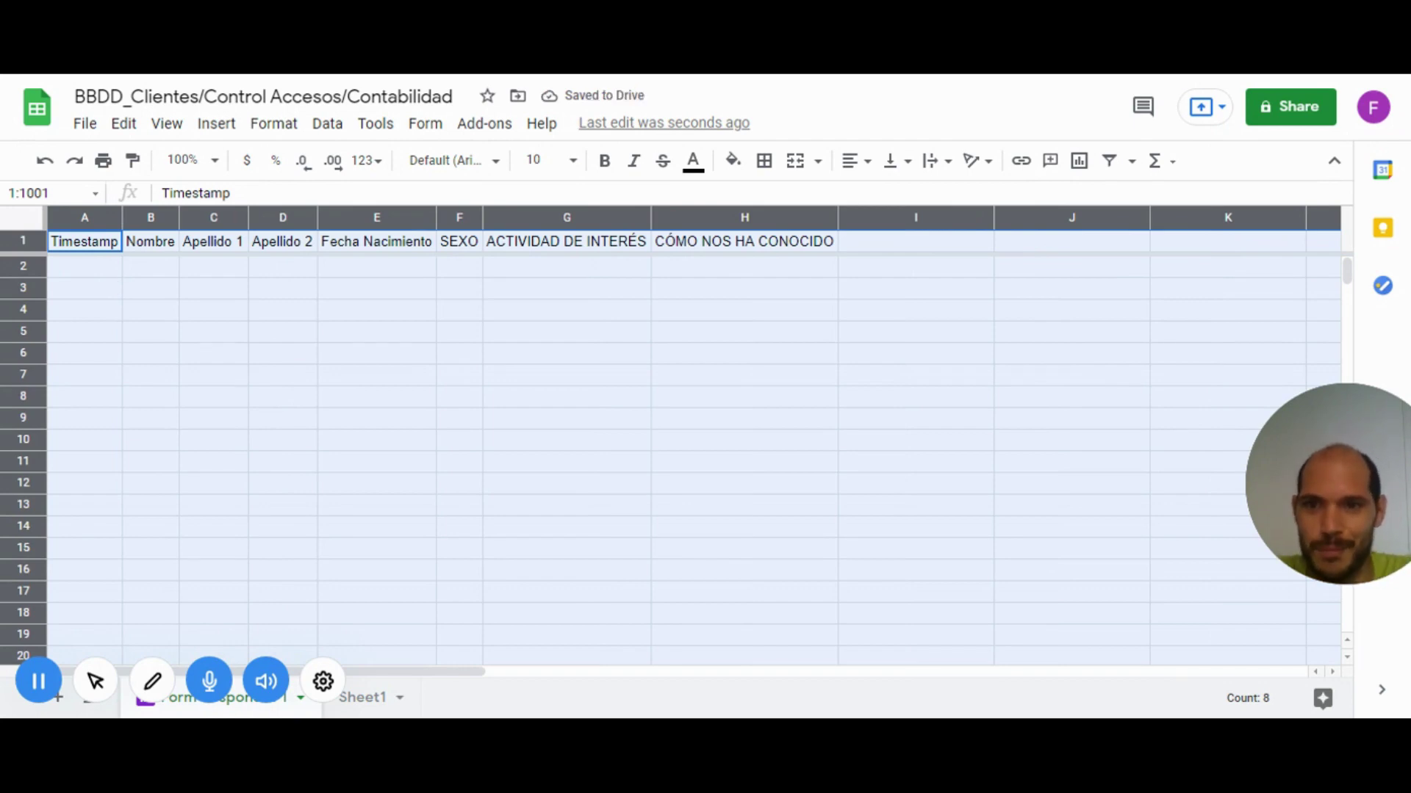
{"action": "left_click", "coordinate": [488, 292]}
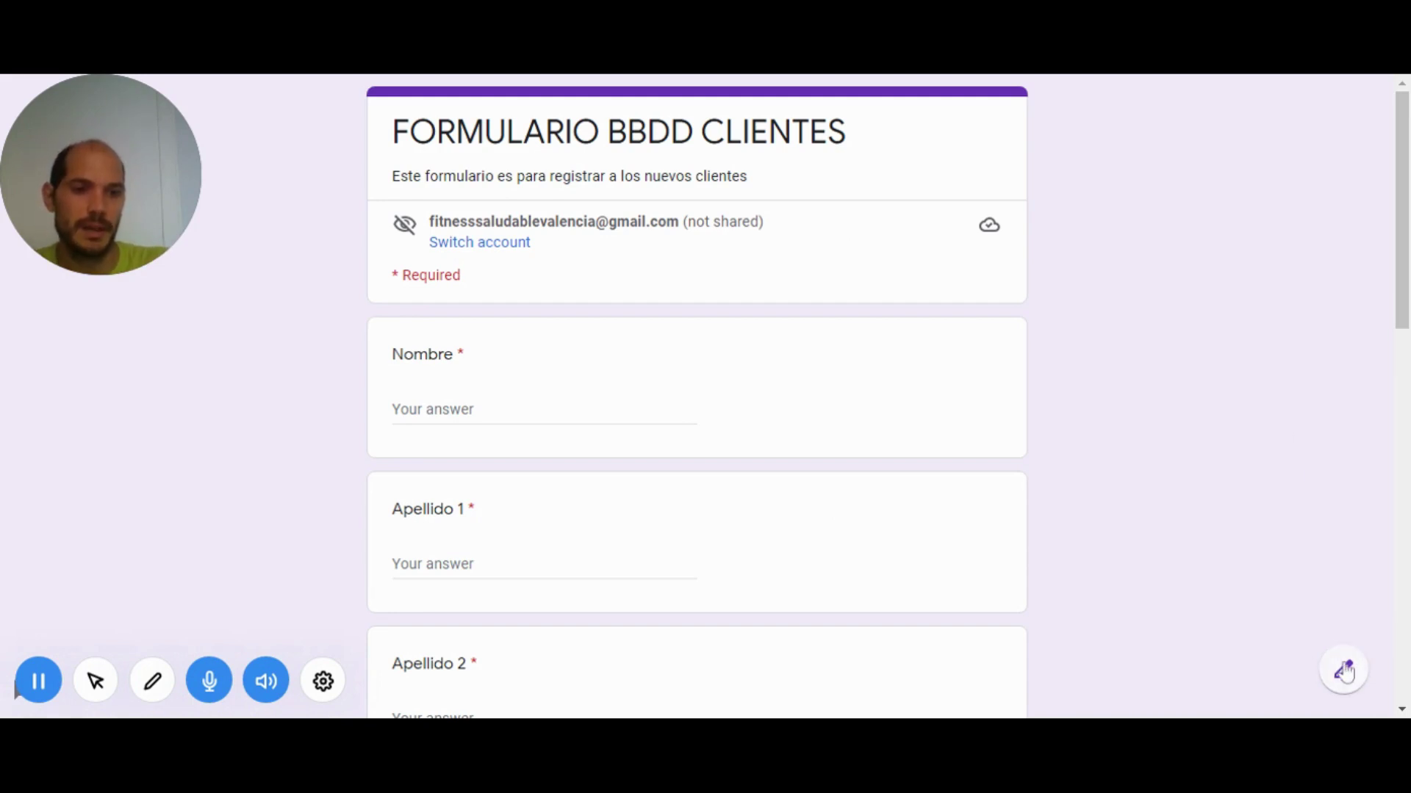
Return to editing the form and look over its questions
{"action": "left_click", "coordinate": [1343, 671]}
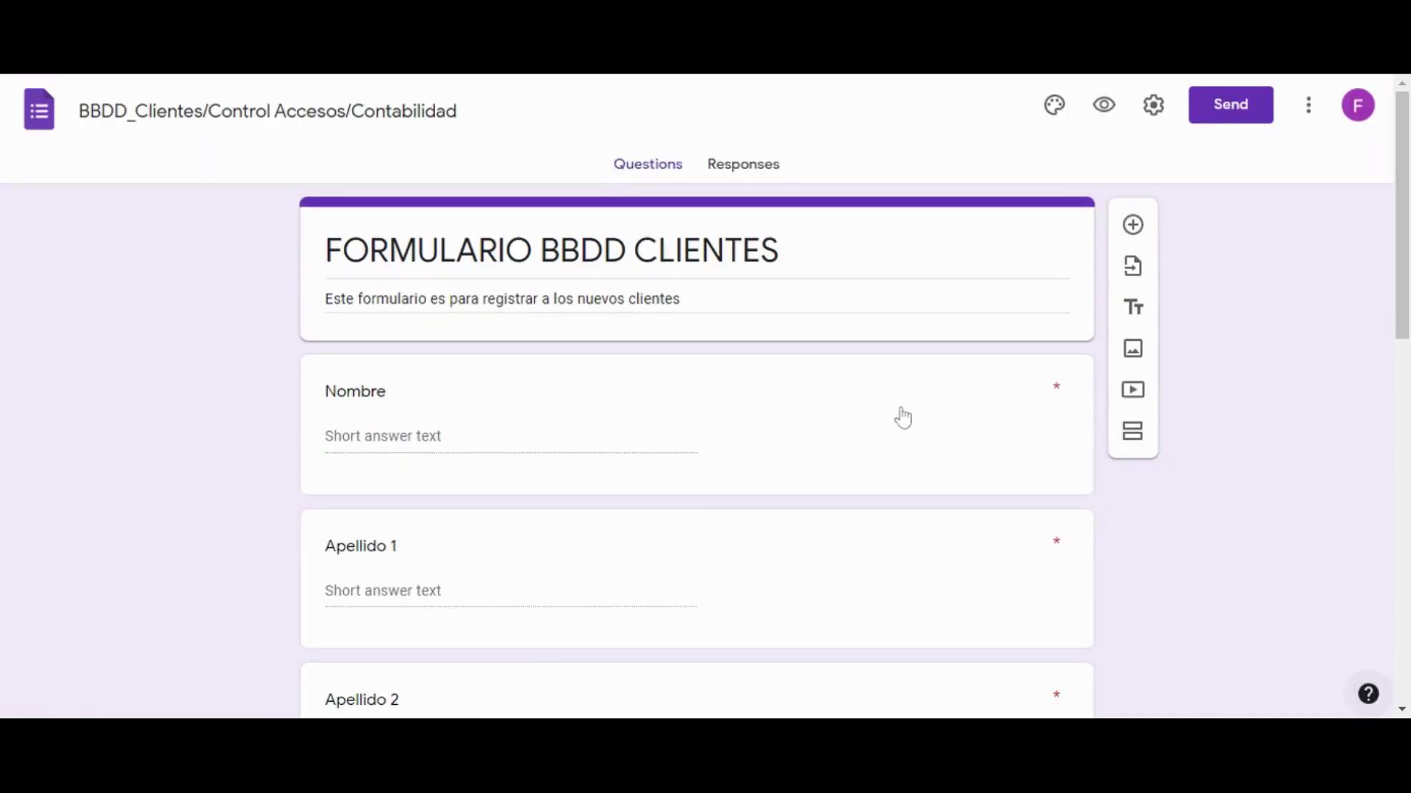
{"action": "scroll", "coordinate": [646, 328], "scroll_direction": "down", "scroll_amount": 4}
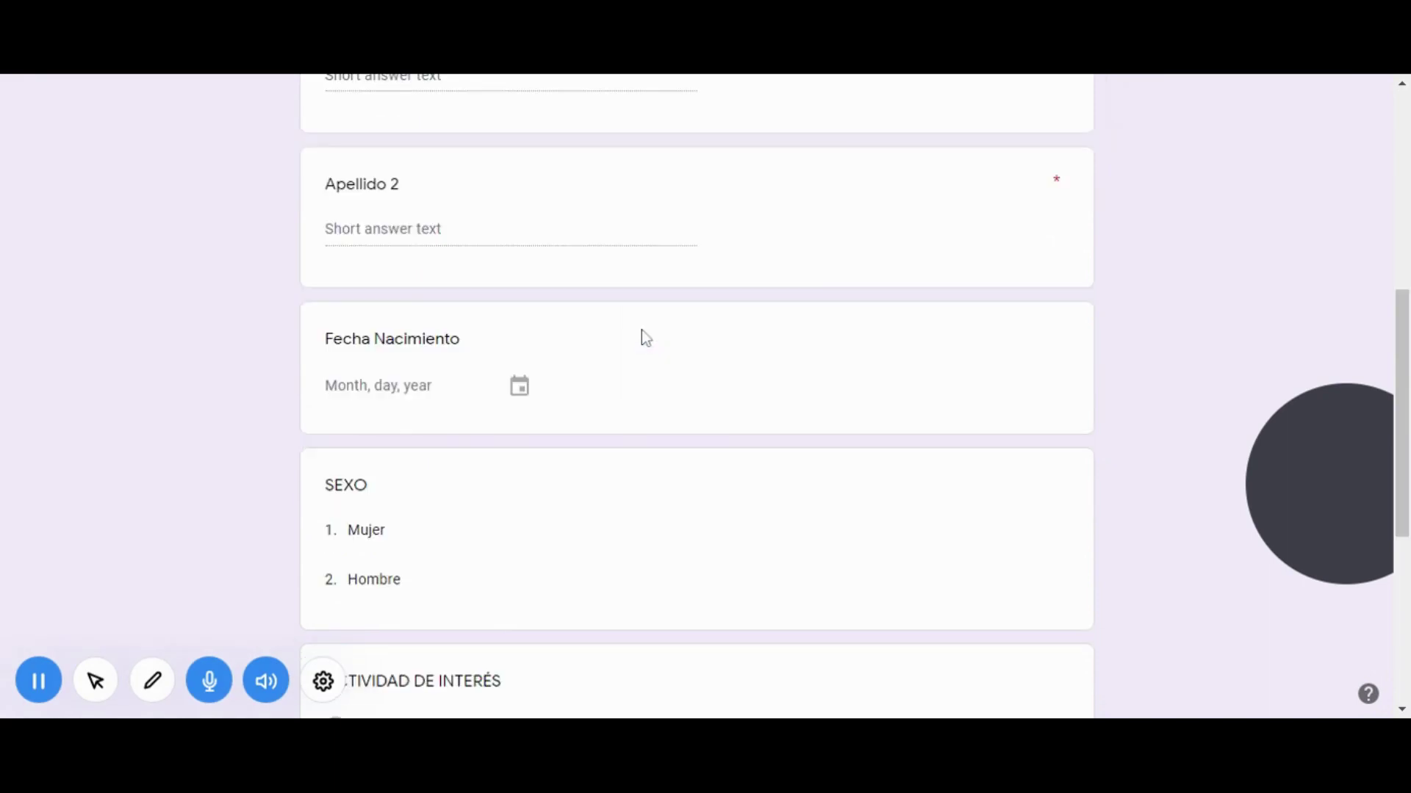
{"action": "scroll", "coordinate": [641, 329], "scroll_direction": "down", "scroll_amount": 4}
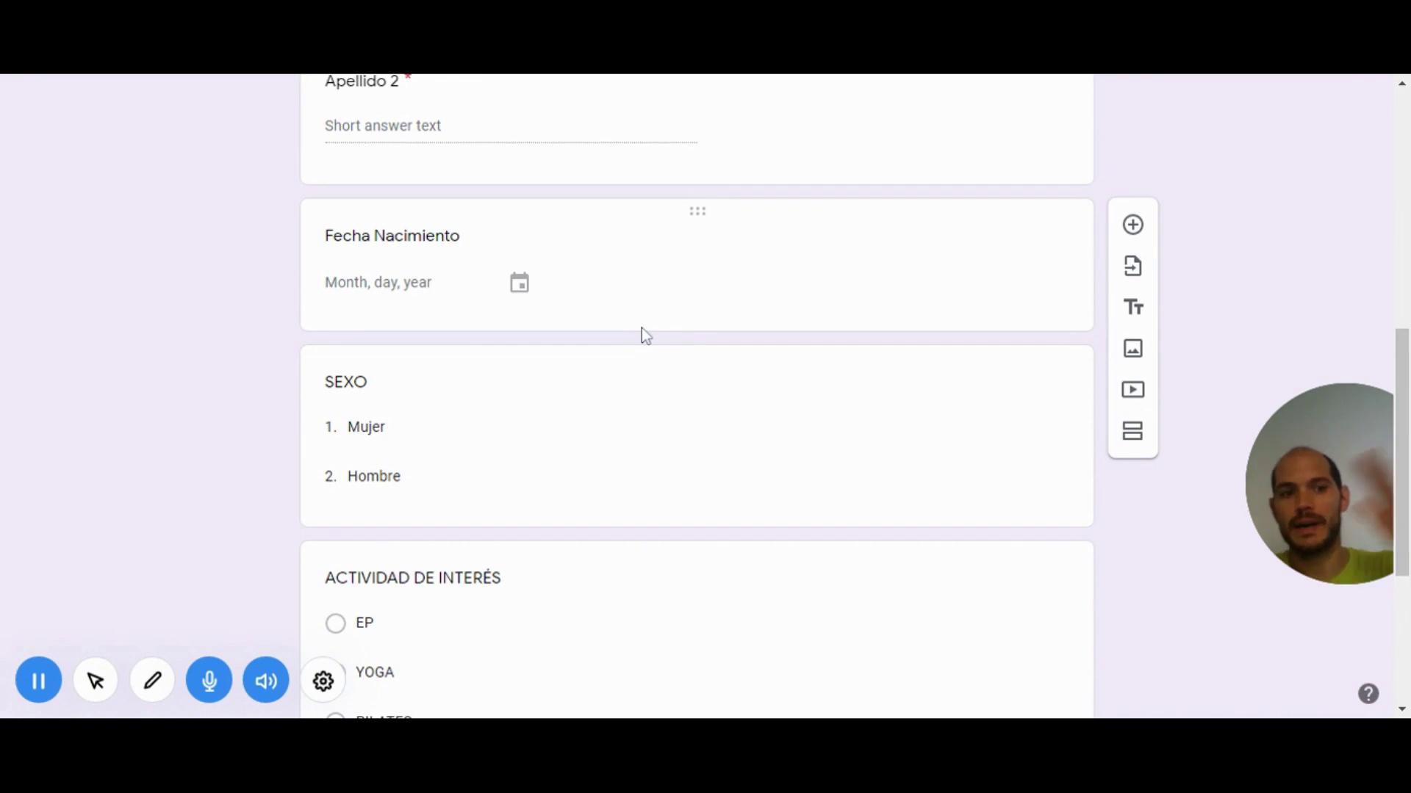
{"action": "scroll", "coordinate": [642, 327], "scroll_direction": "down", "scroll_amount": 4}
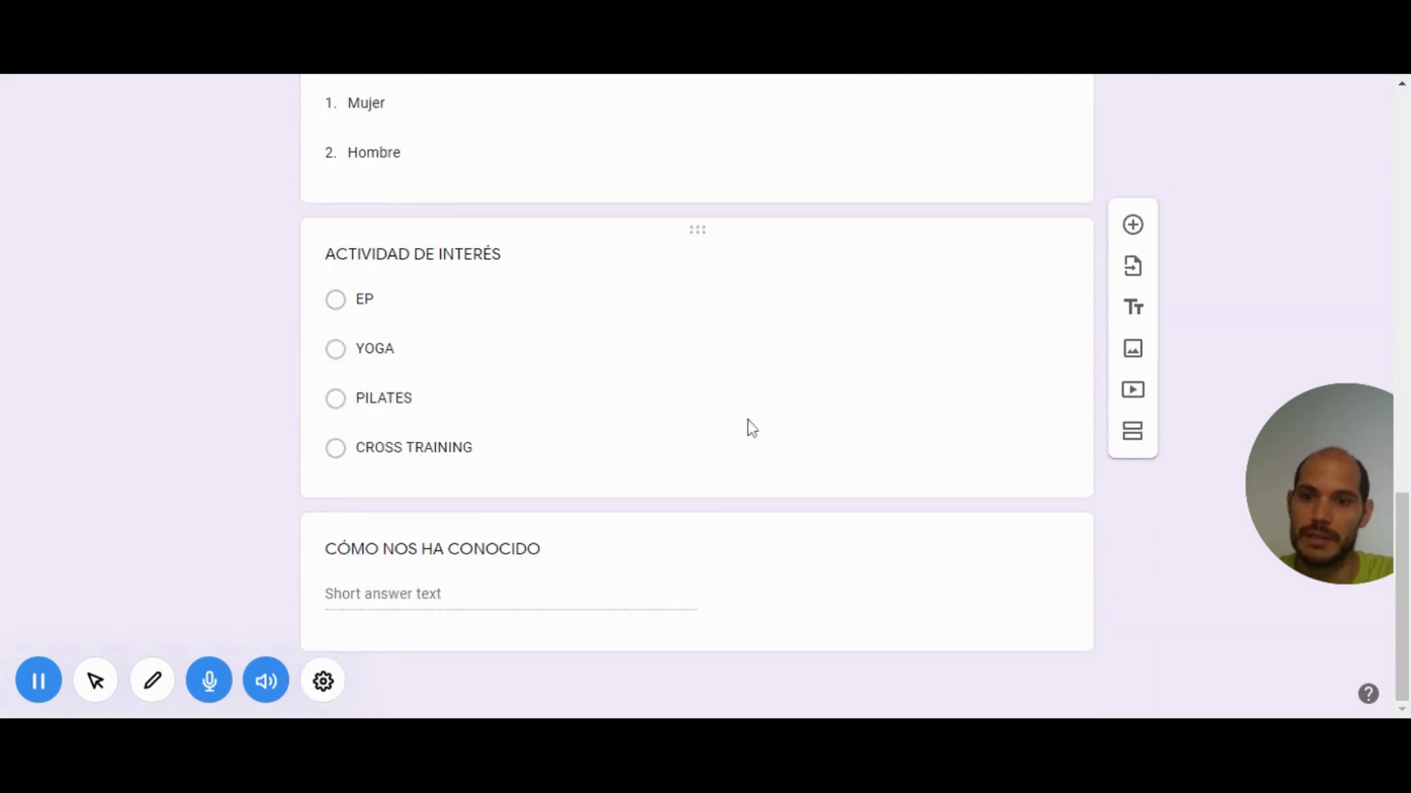
{"action": "scroll", "coordinate": [747, 426], "scroll_direction": "up", "scroll_amount": 4}
{"action": "scroll", "coordinate": [537, 234], "scroll_direction": "up", "scroll_amount": 1}
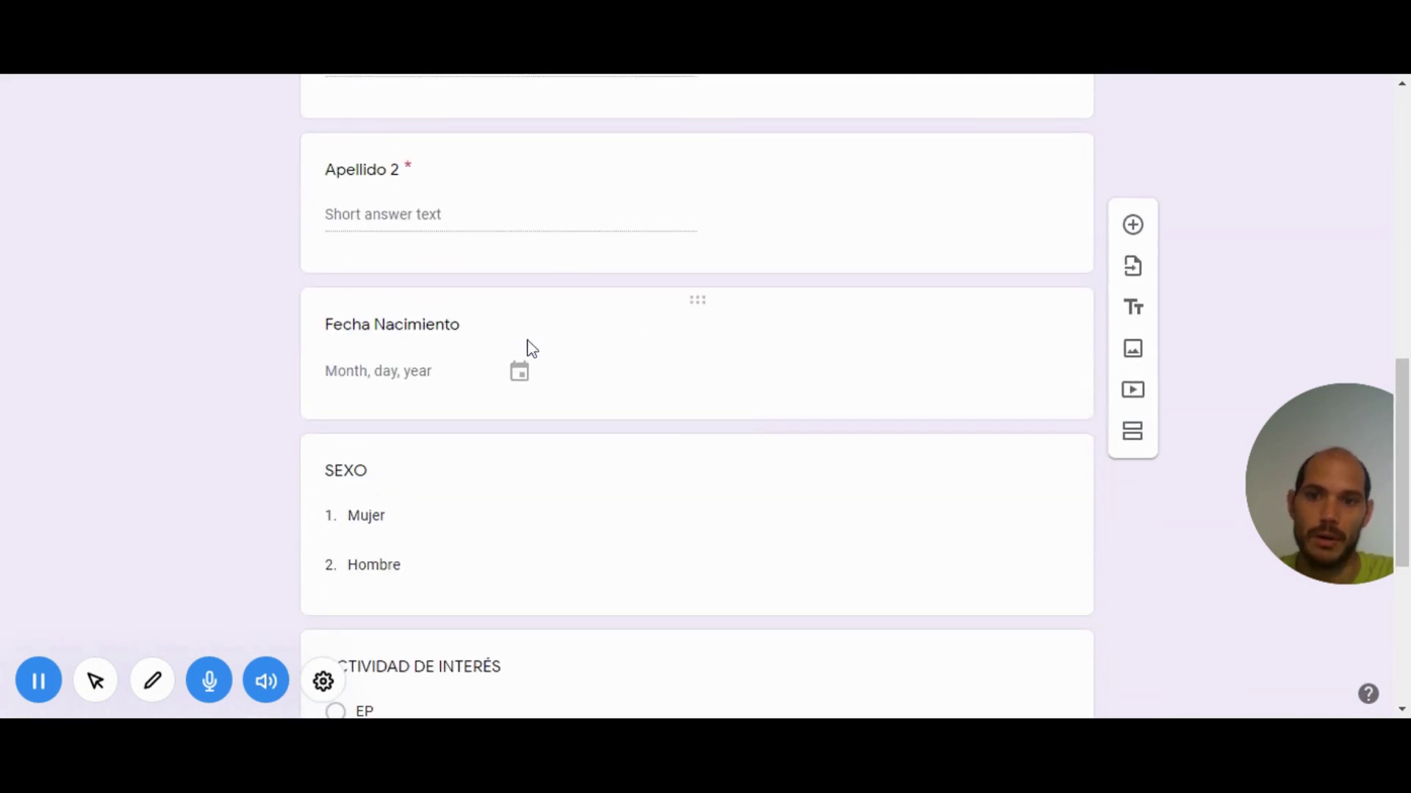
{"action": "scroll", "coordinate": [555, 344], "scroll_direction": "up", "scroll_amount": 6}
{"action": "scroll", "coordinate": [492, 218], "scroll_direction": "up", "scroll_amount": 1}
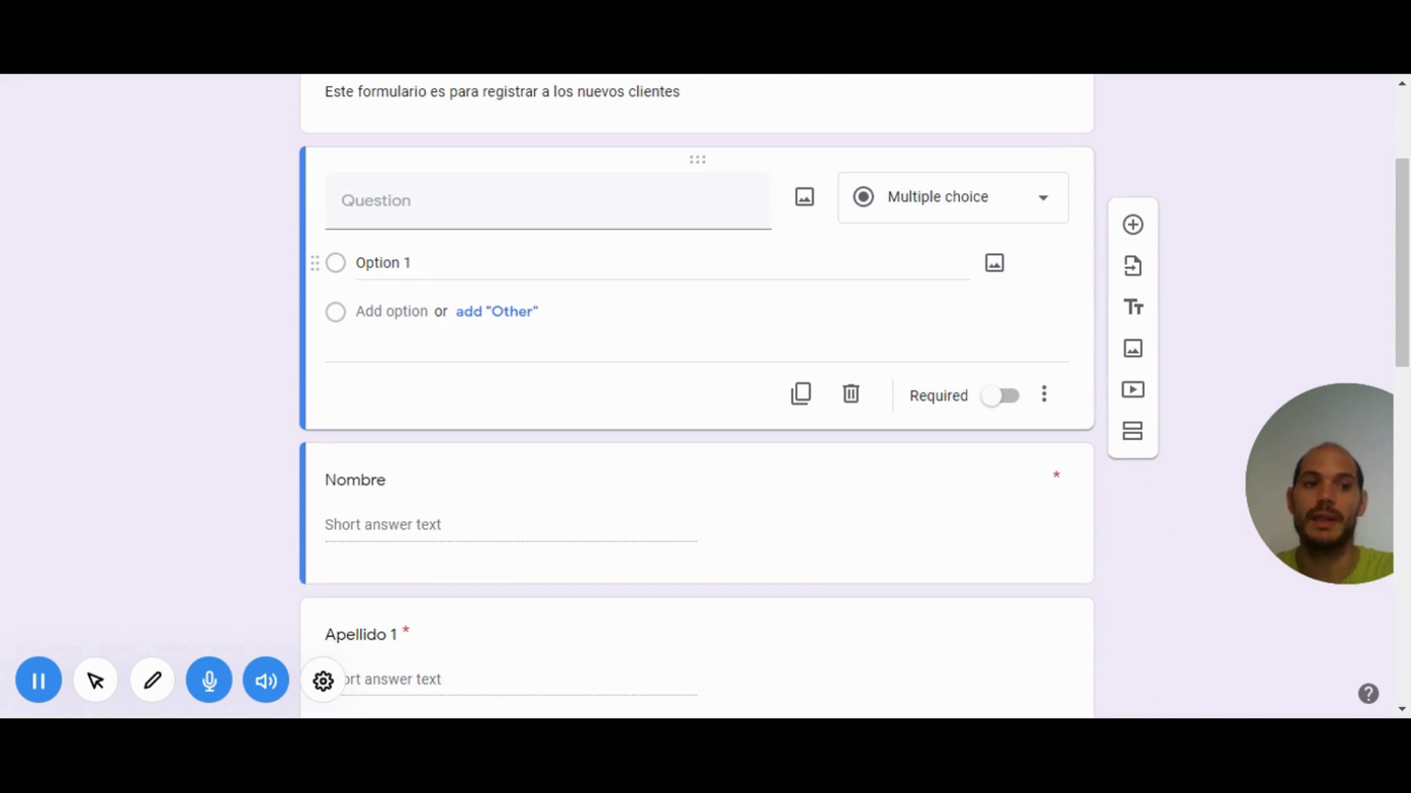
Add a CORREO question at the top and duplicate it as TELÉFONO
{"action": "left_click", "coordinate": [547, 201]}
{"action": "type", "text": "c"}
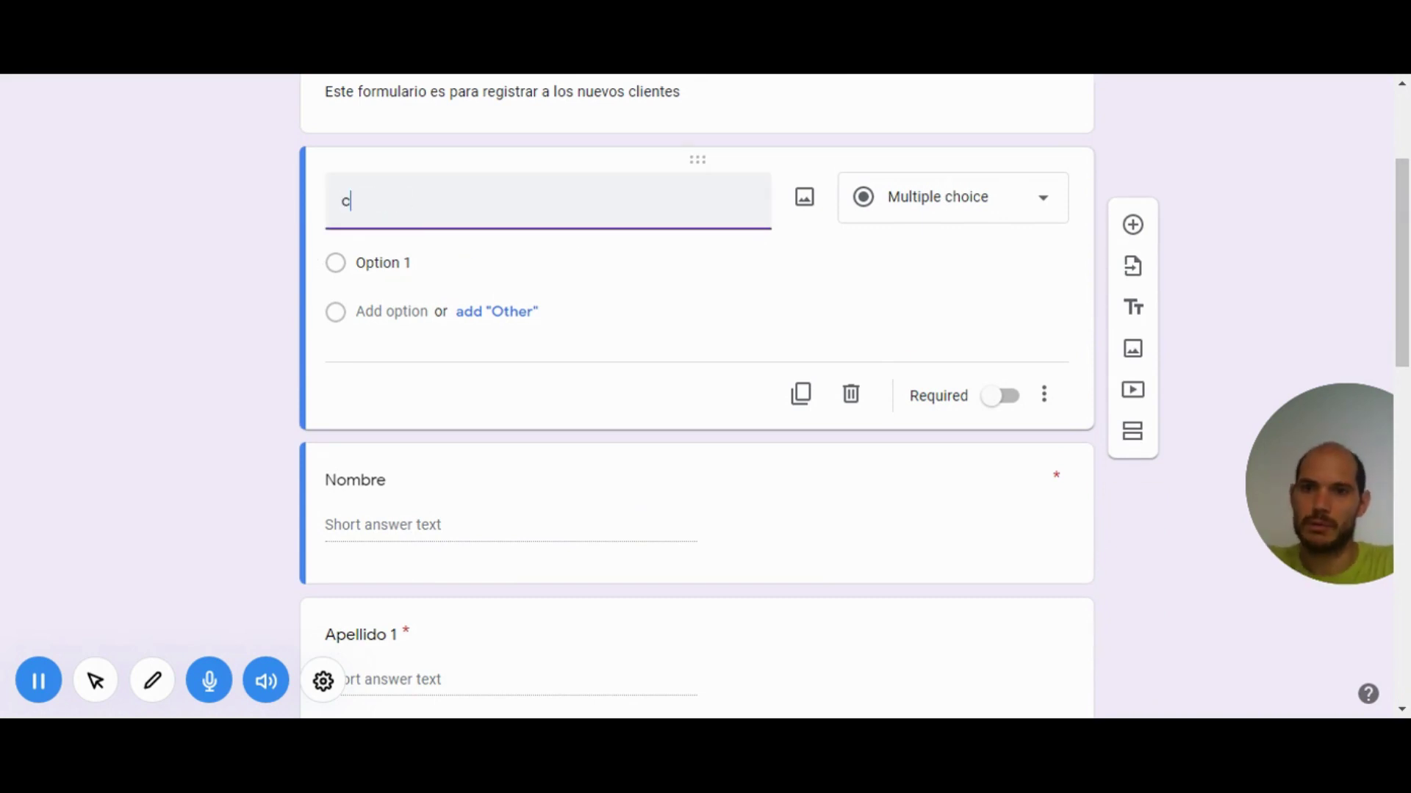
{"action": "type", "text": "ORREO"}
{"action": "left_click", "coordinate": [801, 513]}
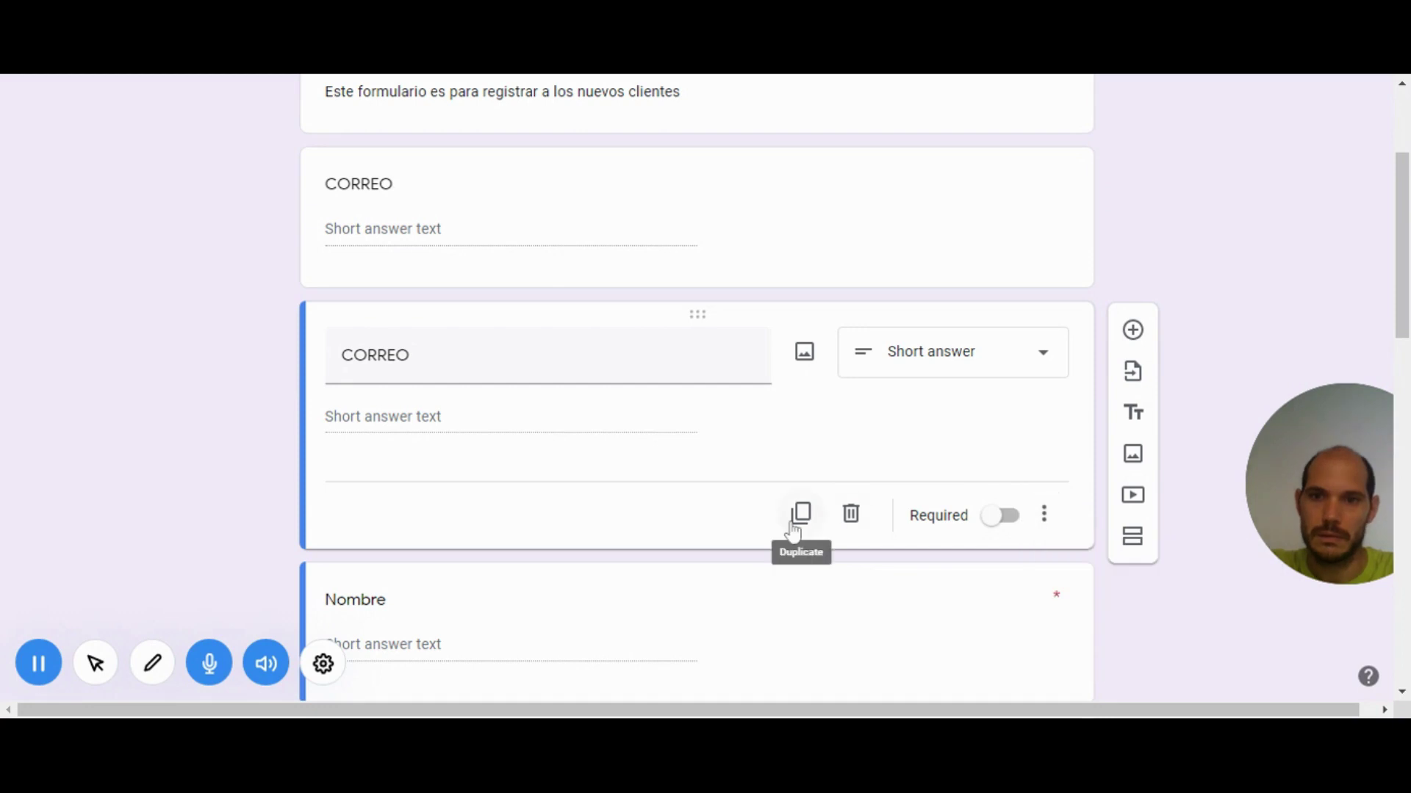
{"action": "type", "text": "TELE"}
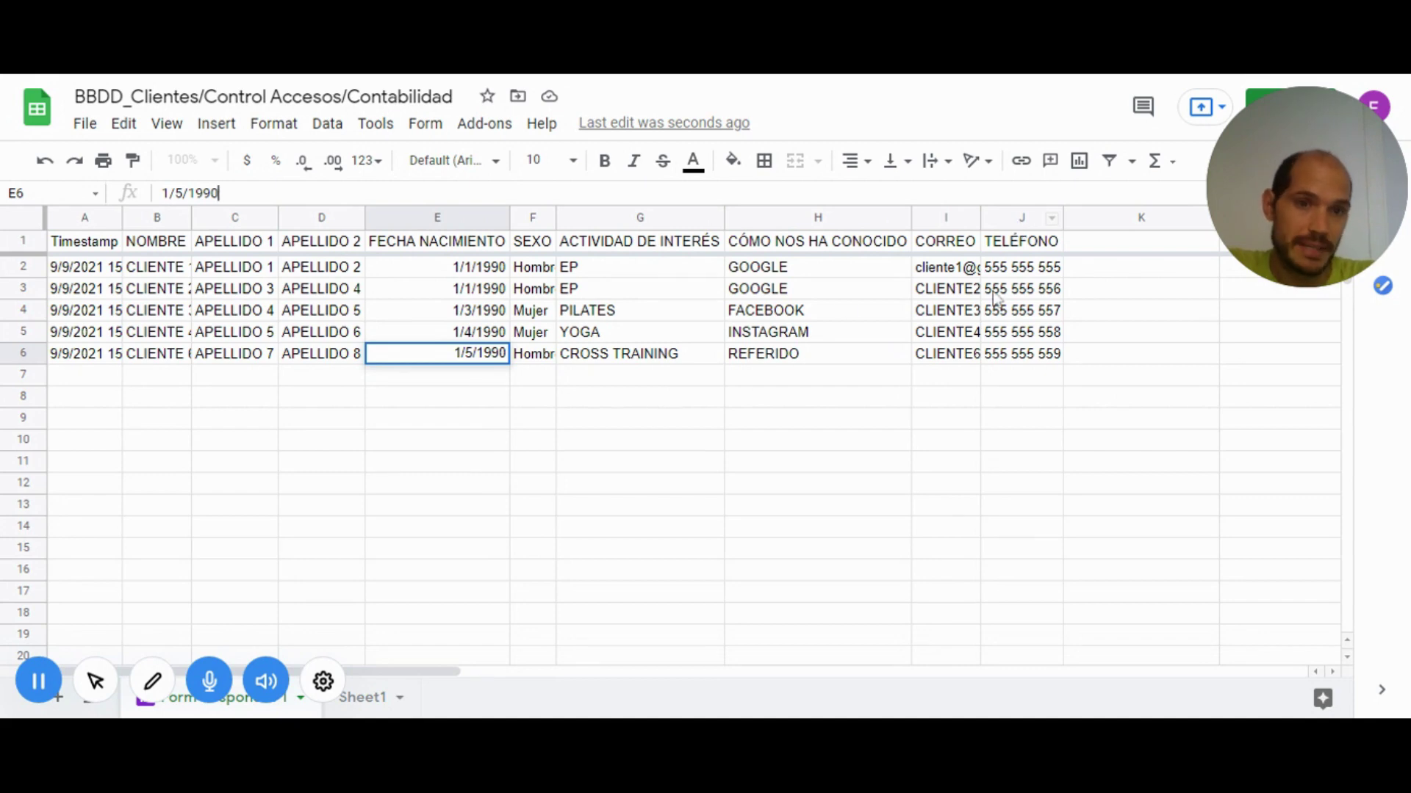
Auto-fit every column and centre all sheet text horizontally and vertically
{"action": "left_click", "coordinate": [23, 224]}
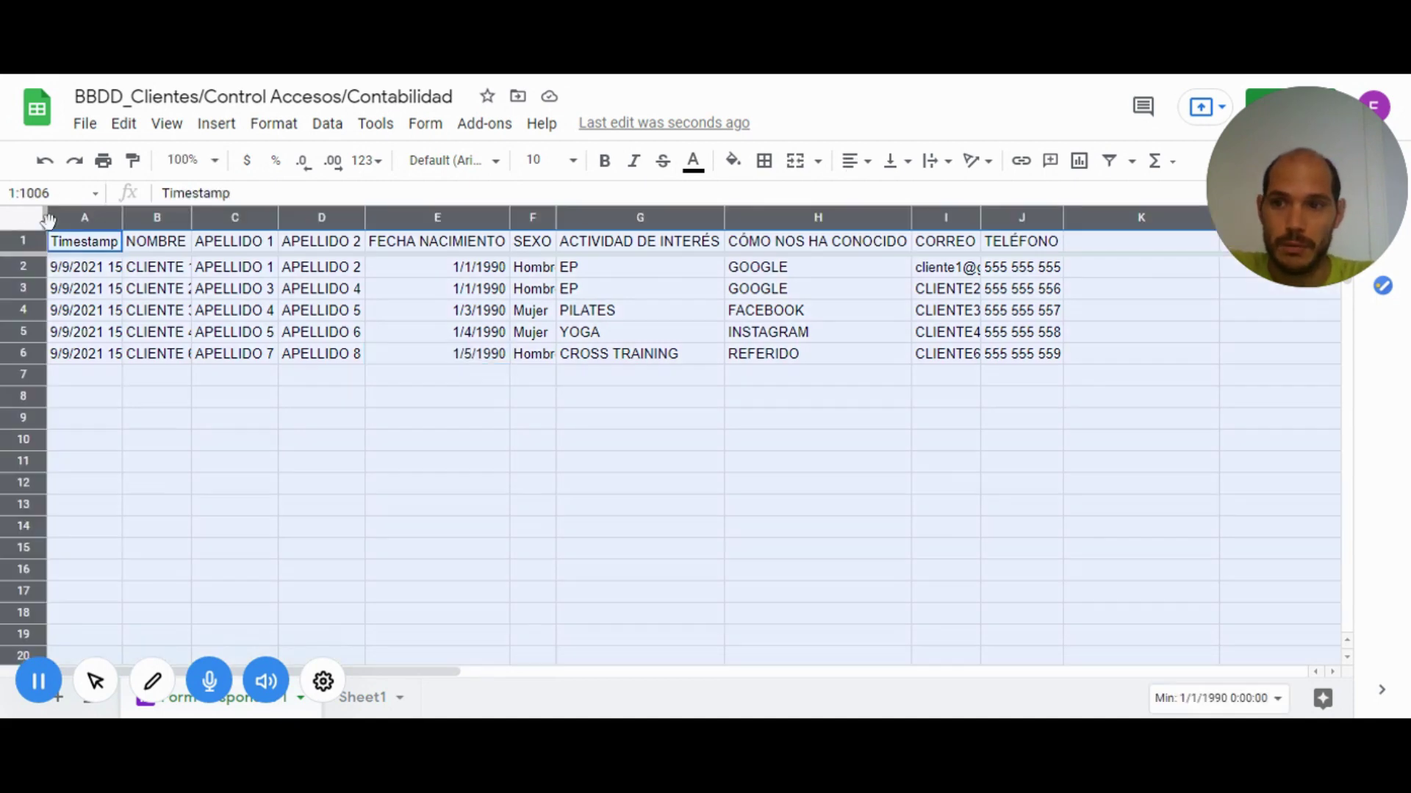
{"action": "double_click", "coordinate": [121, 222]}
{"action": "left_click", "coordinate": [856, 161]}
{"action": "left_click", "coordinate": [875, 194]}
{"action": "left_click", "coordinate": [896, 161]}
{"action": "left_click", "coordinate": [919, 194]}
{"action": "left_click", "coordinate": [286, 439]}
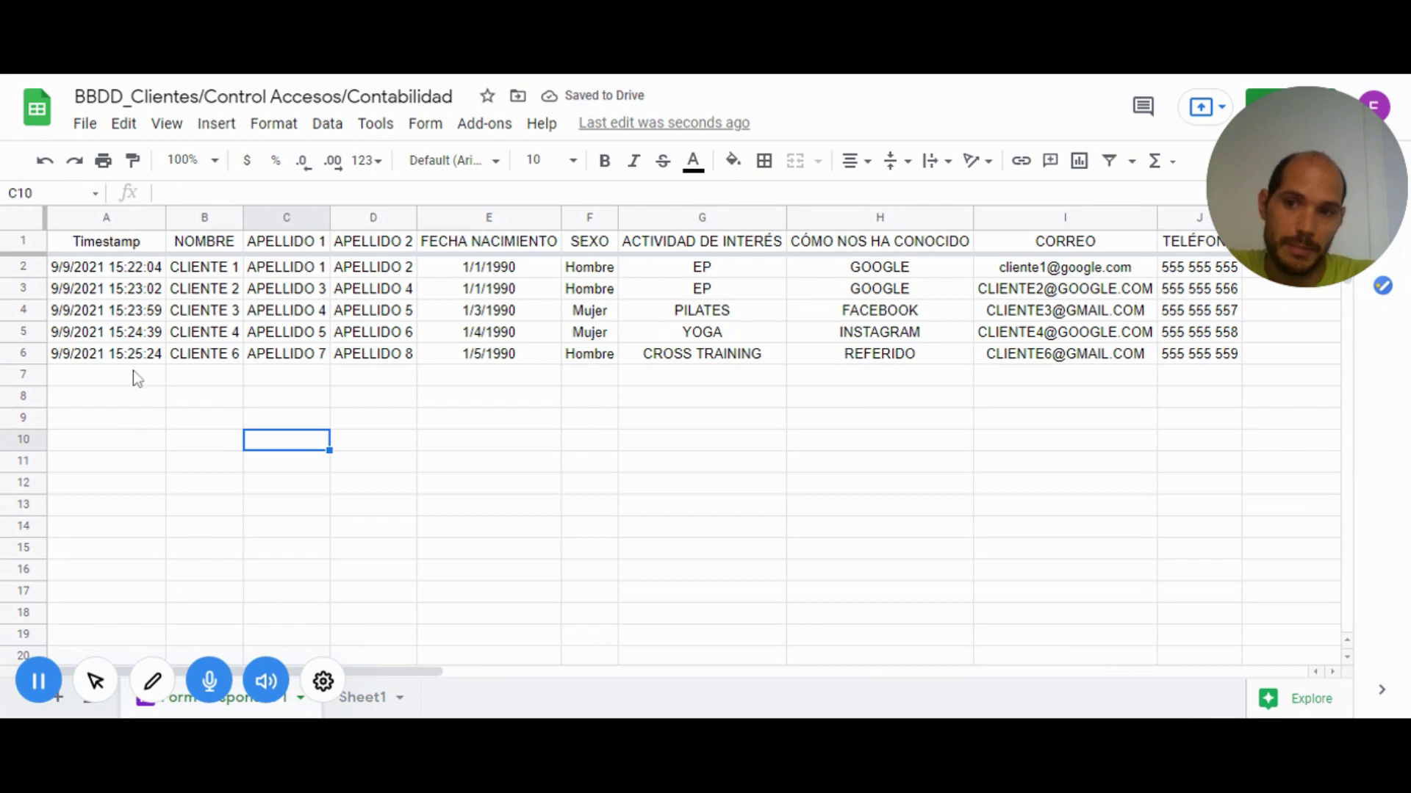
Apply a date-only month-day-year custom format to the Timestamp column
{"action": "left_click", "coordinate": [114, 218]}
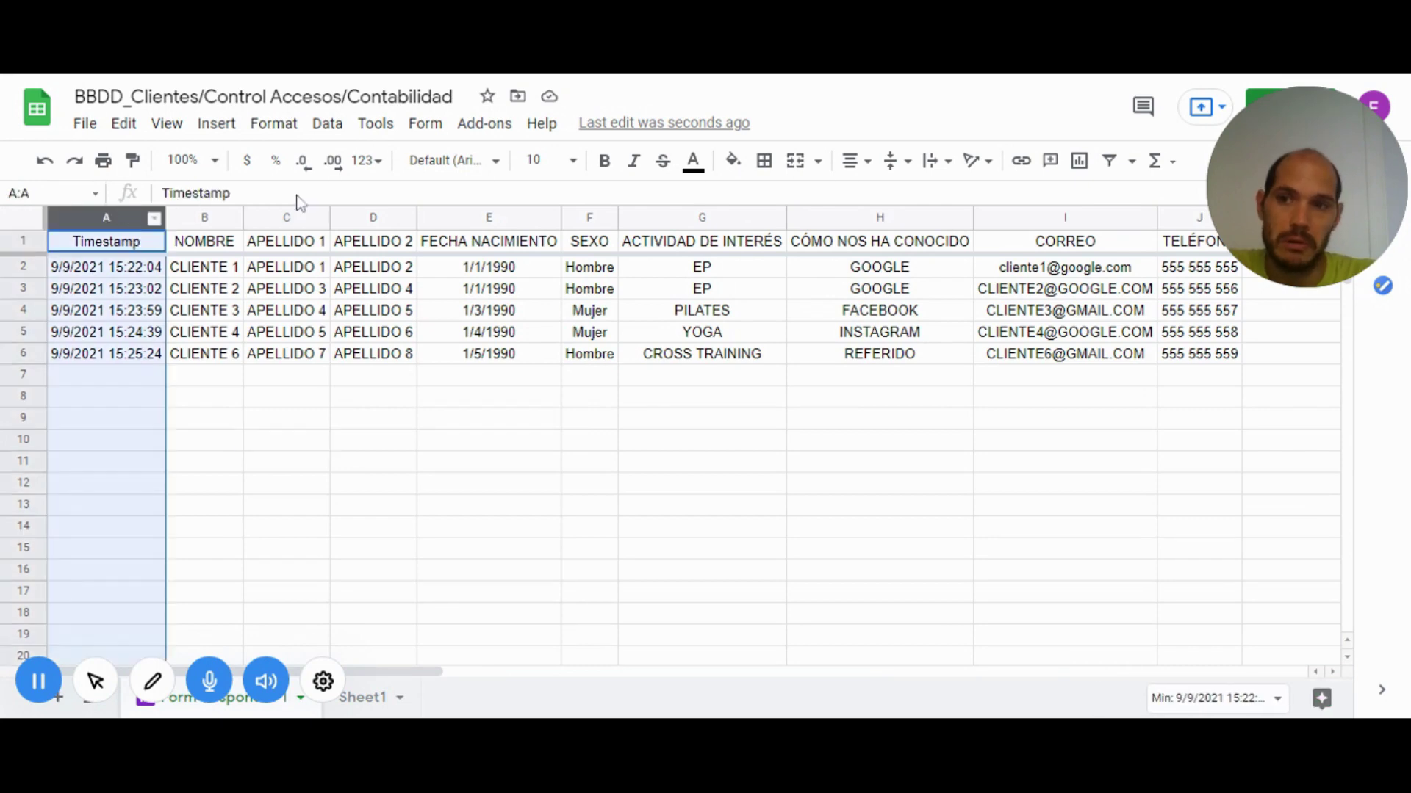
{"action": "left_click", "coordinate": [275, 125]}
{"action": "mouse_move", "coordinate": [310, 210]}
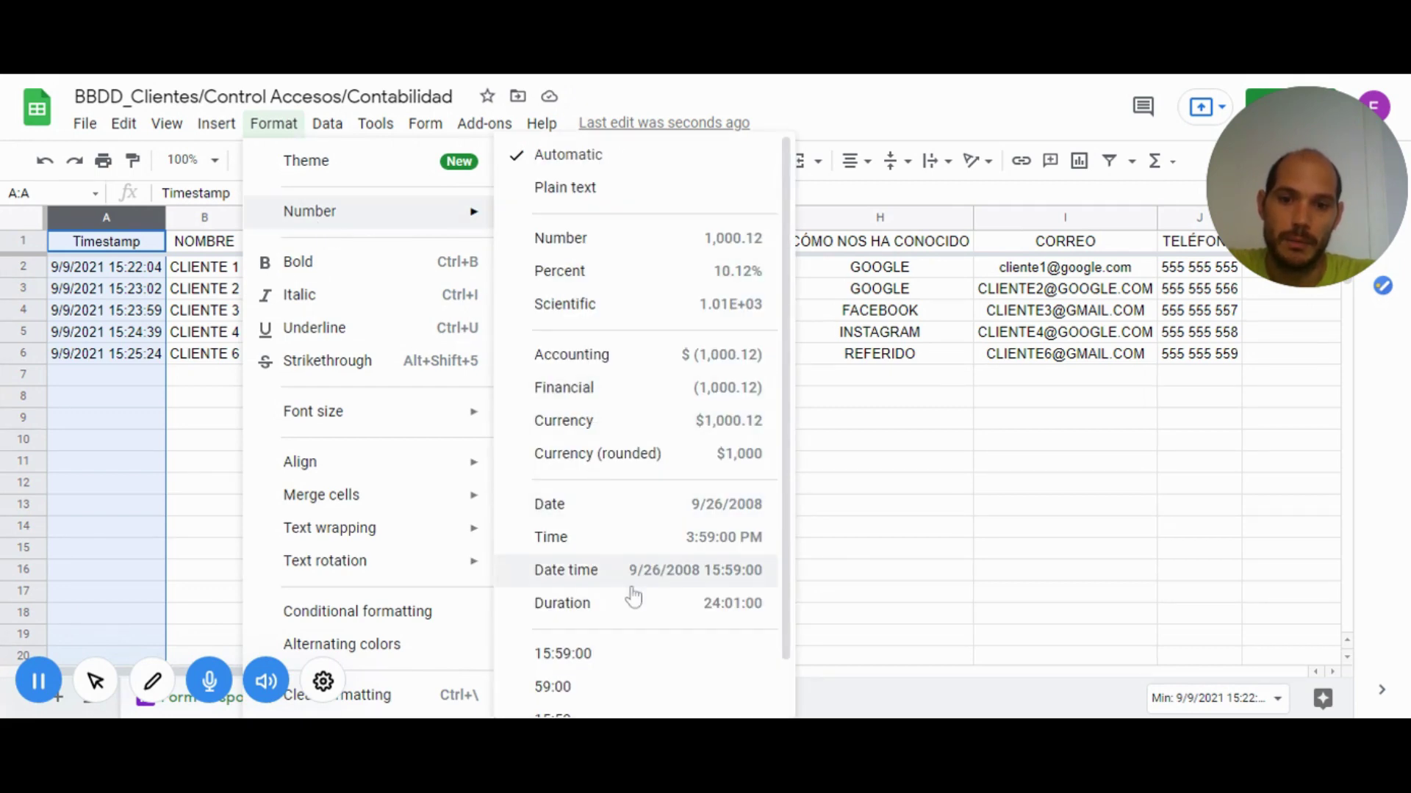
{"action": "scroll", "coordinate": [654, 566], "scroll_direction": "down", "scroll_amount": 1}
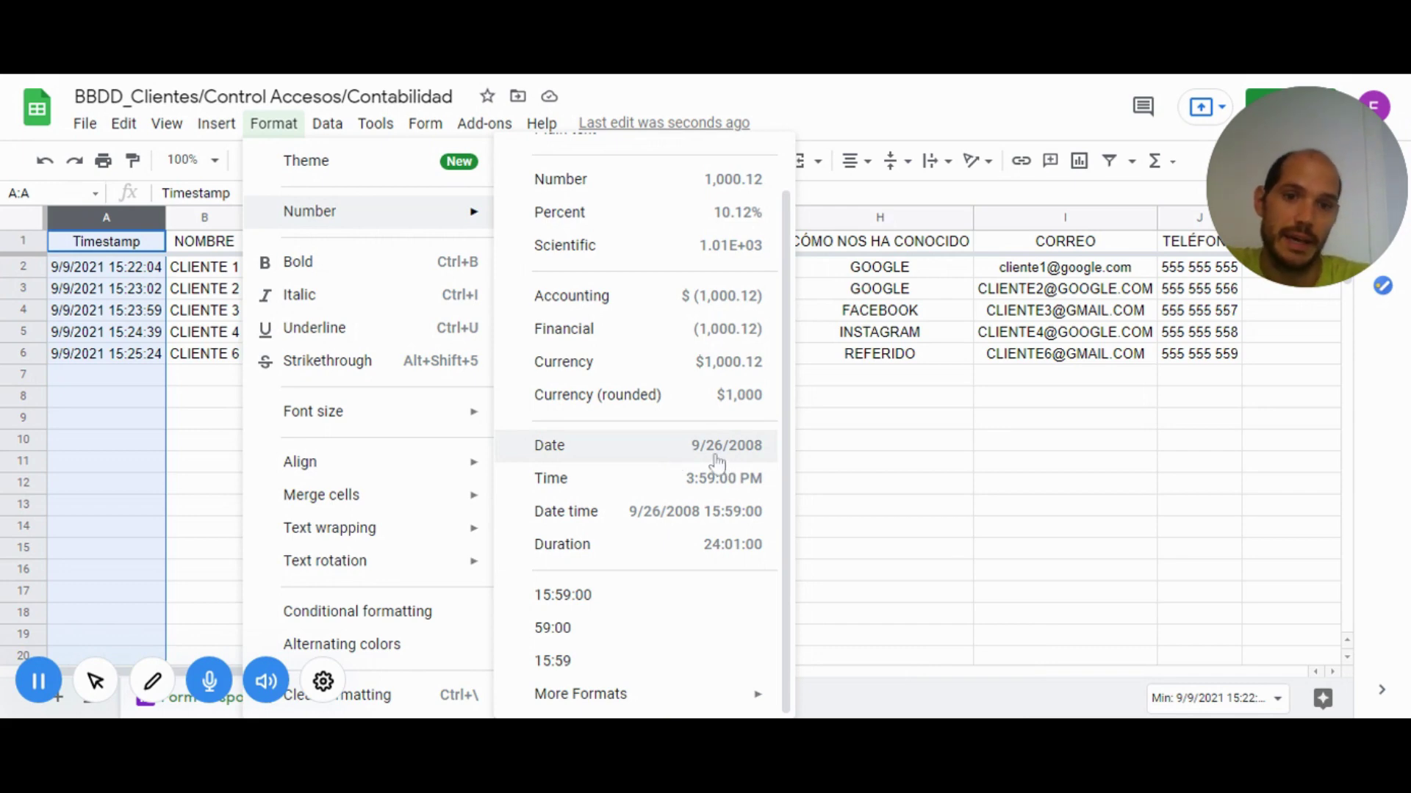
{"action": "mouse_move", "coordinate": [645, 694]}
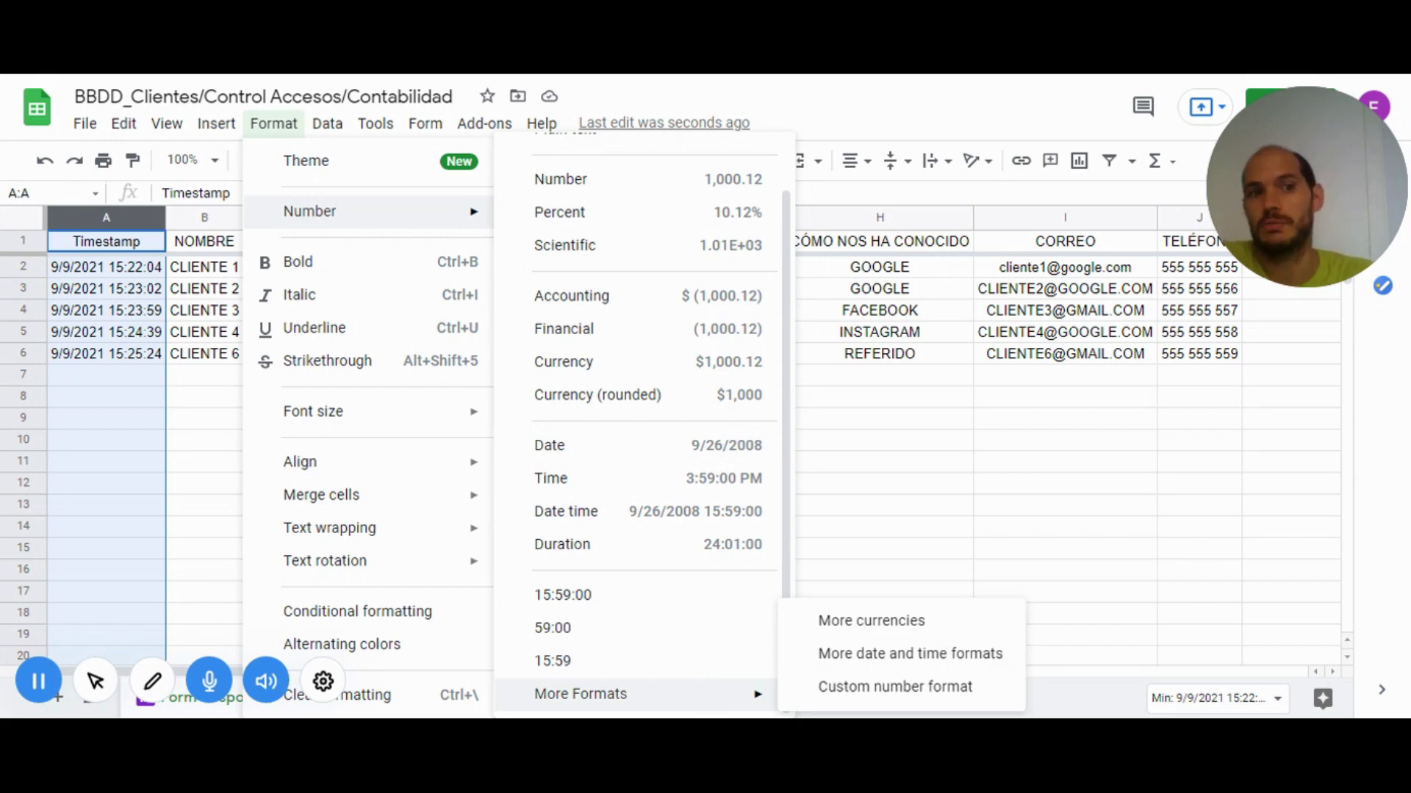
{"action": "left_click", "coordinate": [843, 653]}
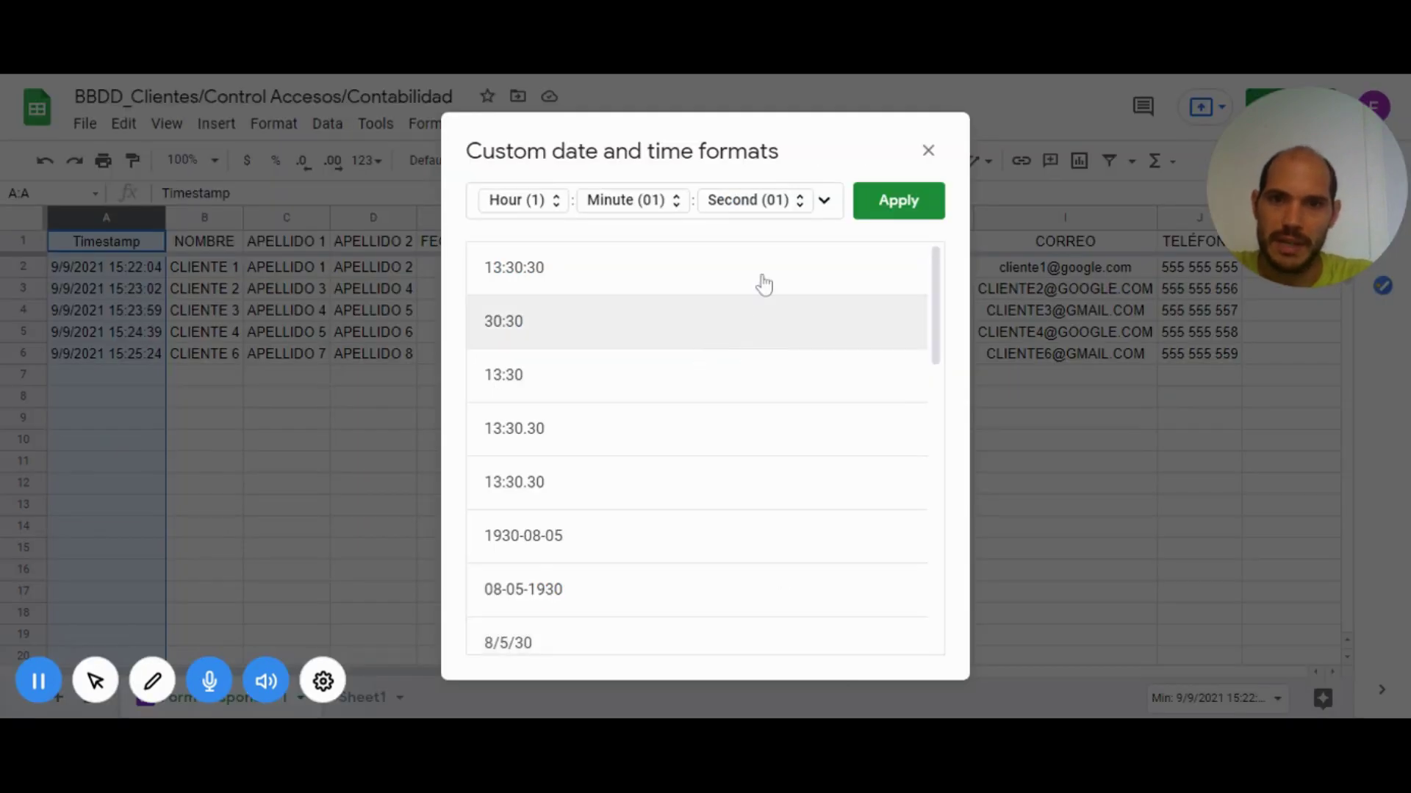
{"action": "scroll", "coordinate": [766, 352], "scroll_direction": "down", "scroll_amount": 2}
{"action": "scroll", "coordinate": [712, 400], "scroll_direction": "down", "scroll_amount": 2}
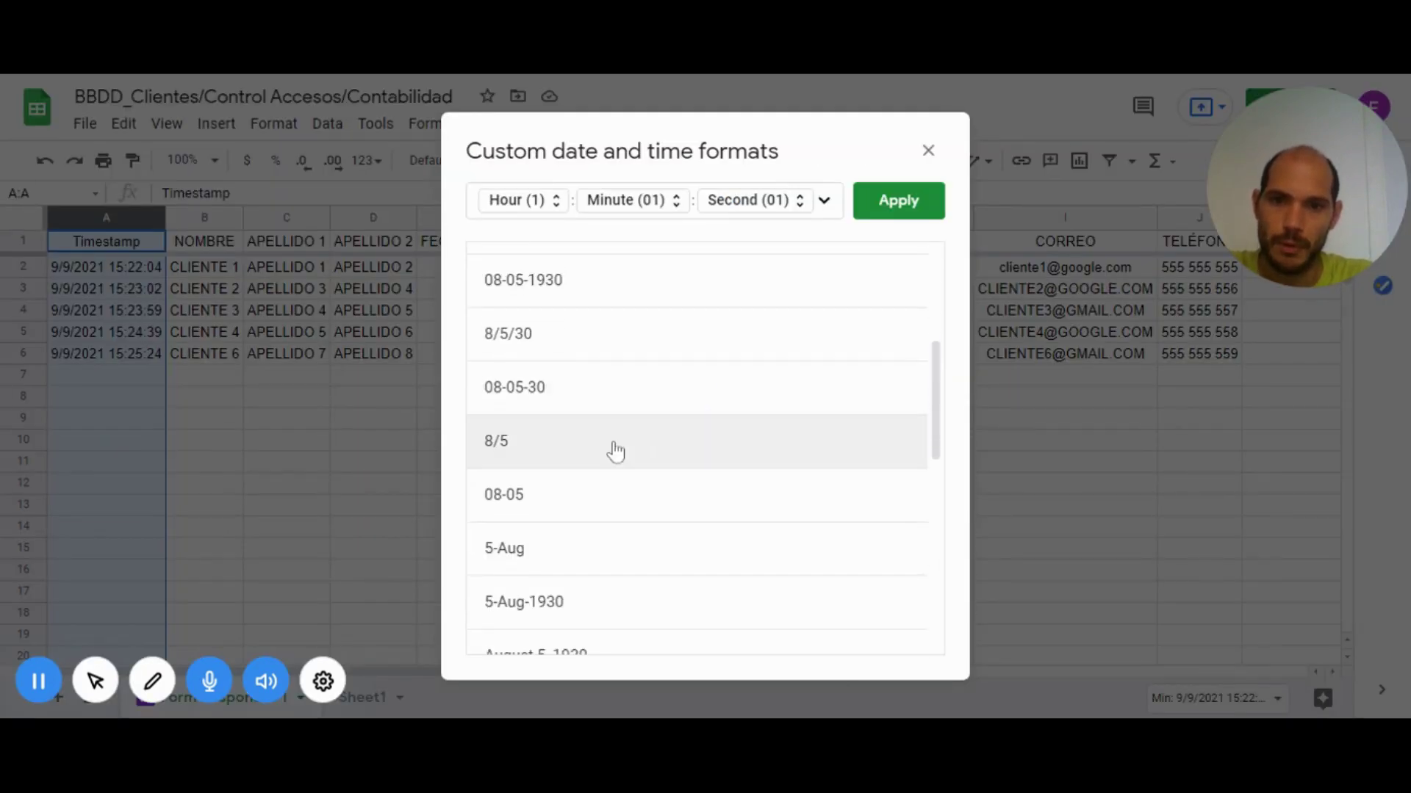
{"action": "scroll", "coordinate": [683, 431], "scroll_direction": "down", "scroll_amount": 2}
{"action": "scroll", "coordinate": [685, 434], "scroll_direction": "down", "scroll_amount": 1}
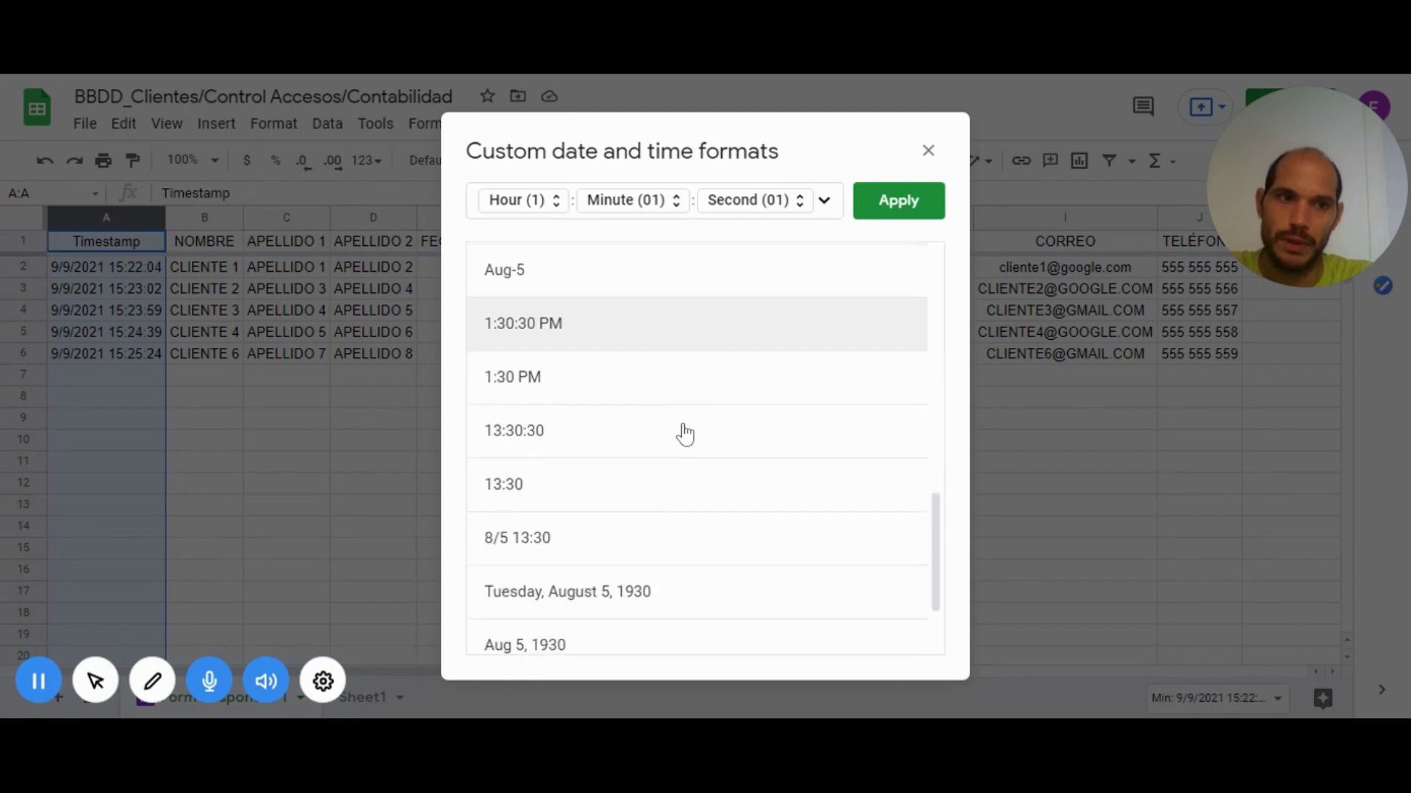
{"action": "scroll", "coordinate": [685, 433], "scroll_direction": "down", "scroll_amount": 1}
{"action": "scroll", "coordinate": [684, 433], "scroll_direction": "down", "scroll_amount": 1}
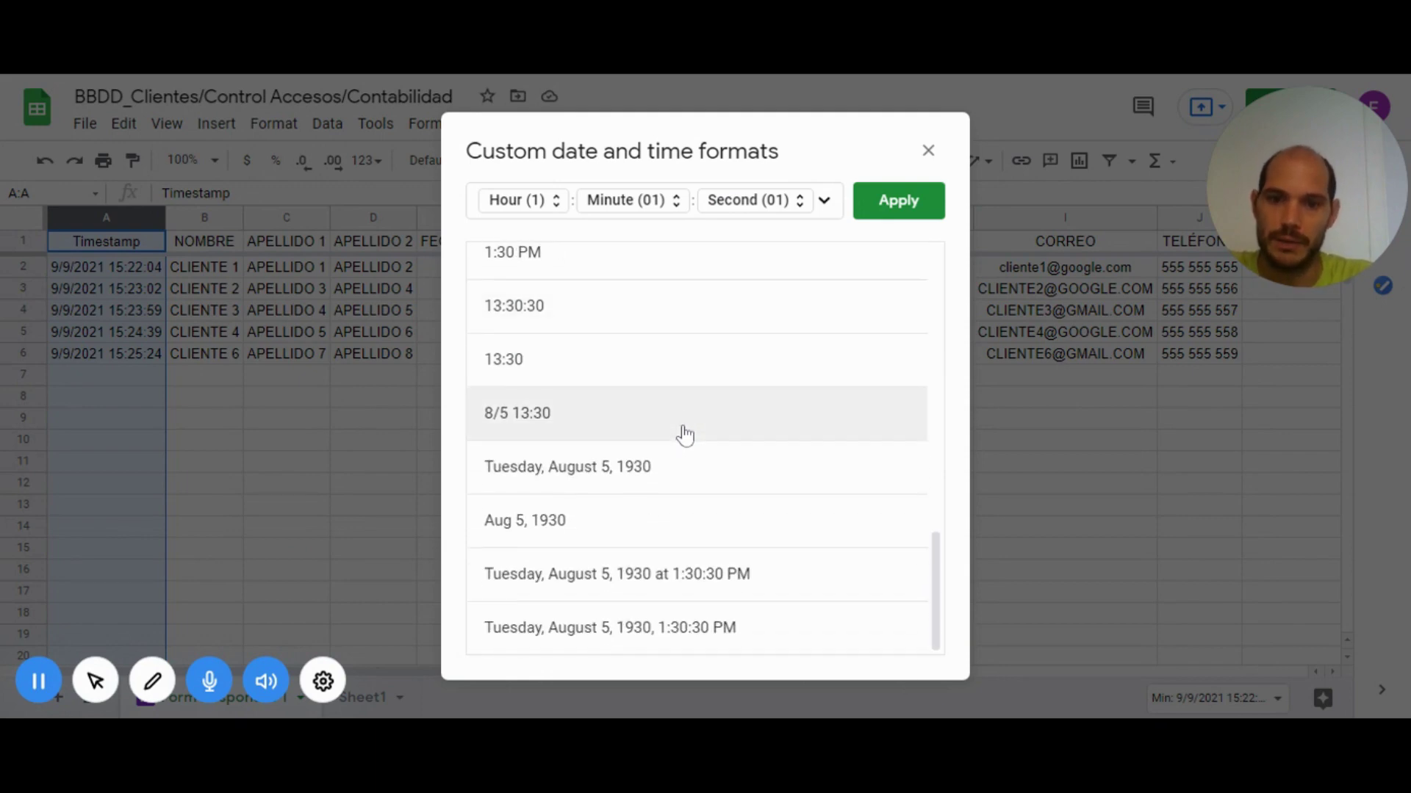
{"action": "scroll", "coordinate": [680, 432], "scroll_direction": "up", "scroll_amount": 10}
{"action": "scroll", "coordinate": [680, 432], "scroll_direction": "down", "scroll_amount": 2}
{"action": "left_click", "coordinate": [541, 488]}
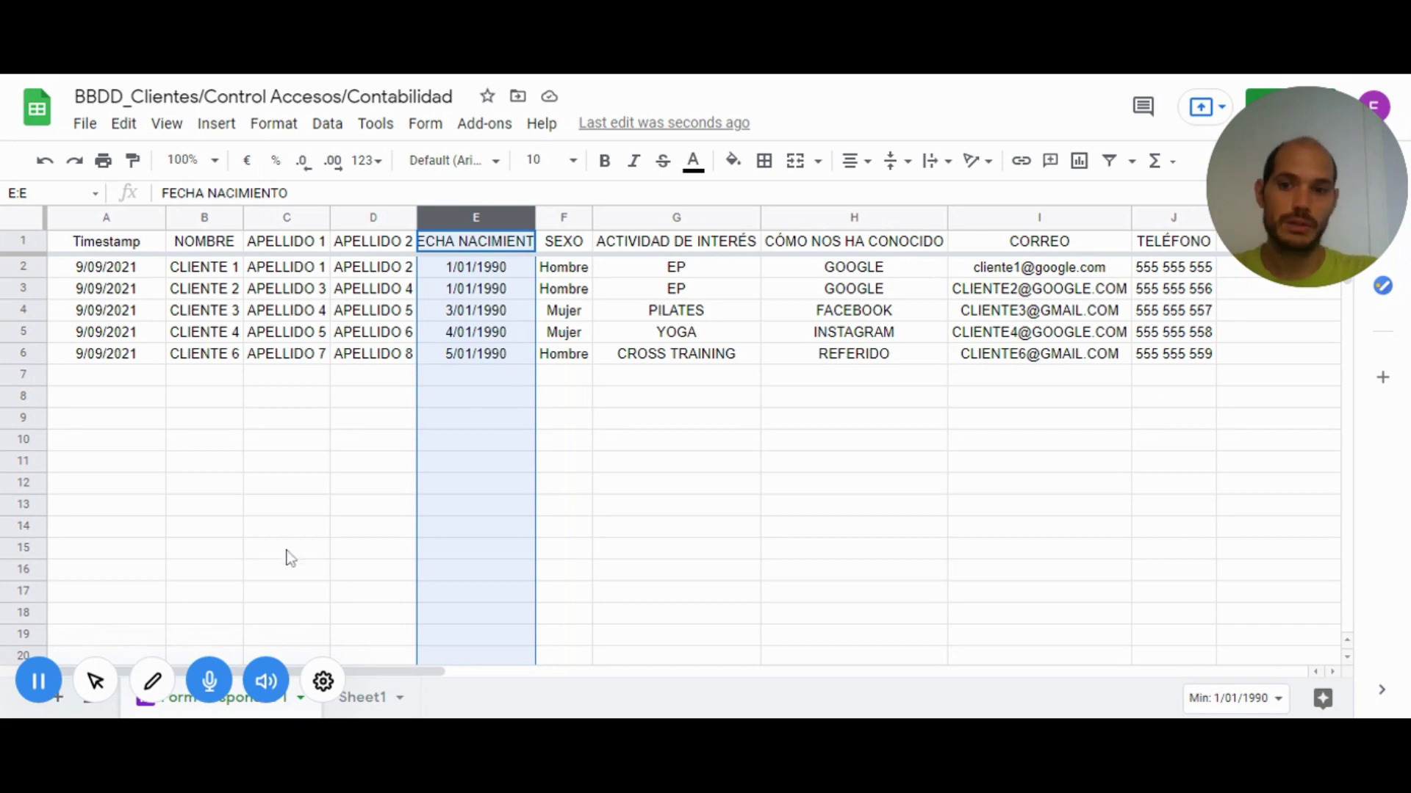
Check the empty Sheet1, return to the form responses sheet, then go to the Google Forms editor
{"action": "left_click", "coordinate": [321, 689]}
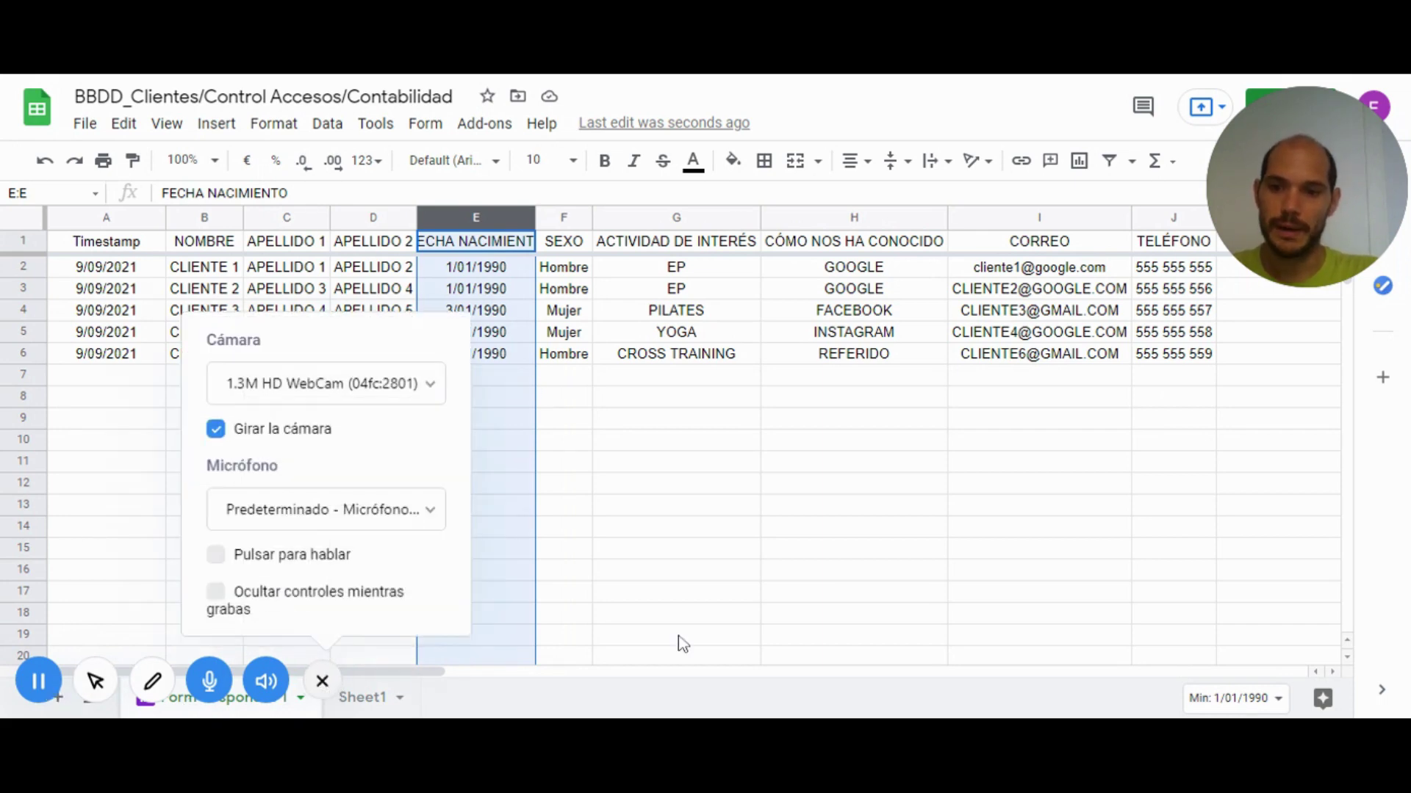
{"action": "left_click", "coordinate": [752, 594]}
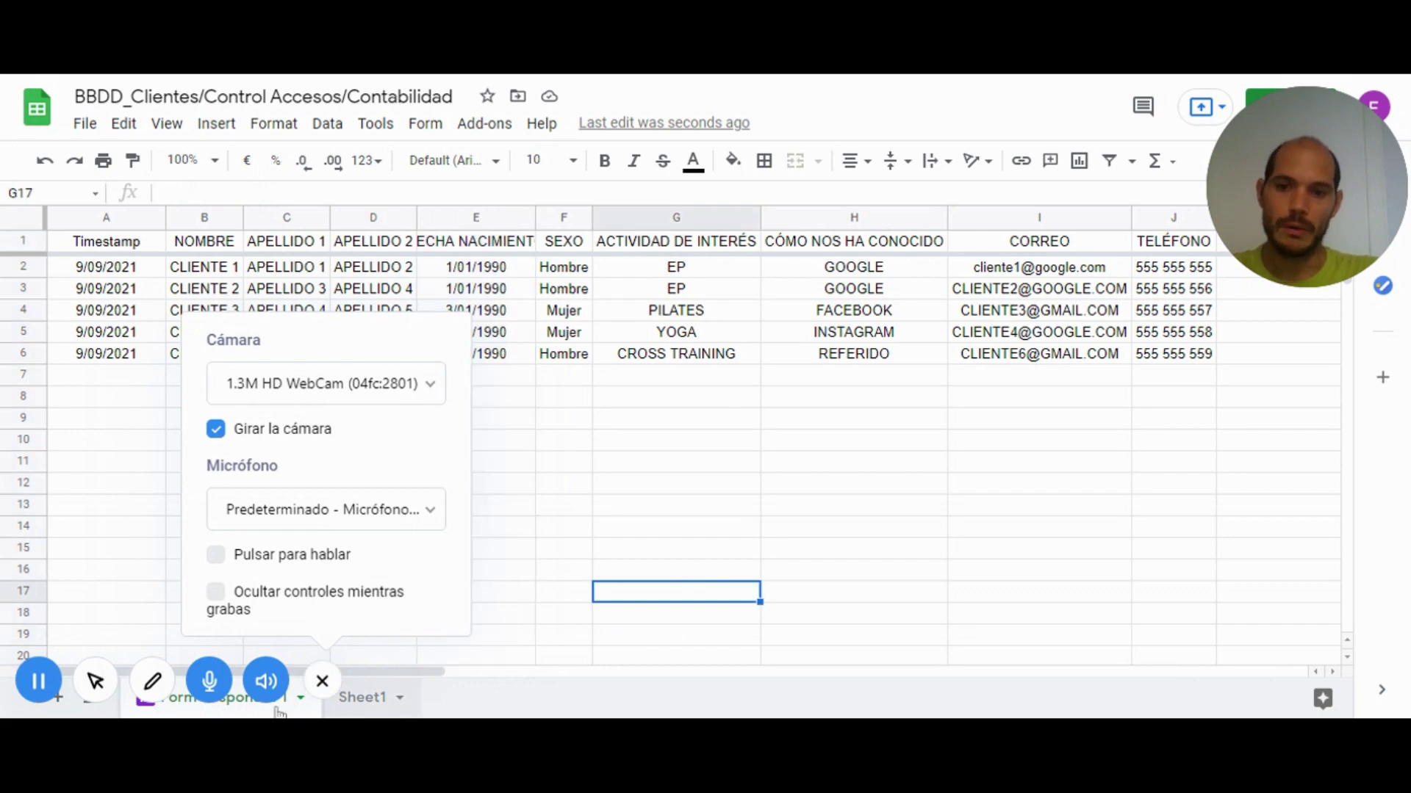
{"action": "double_click", "coordinate": [371, 698]}
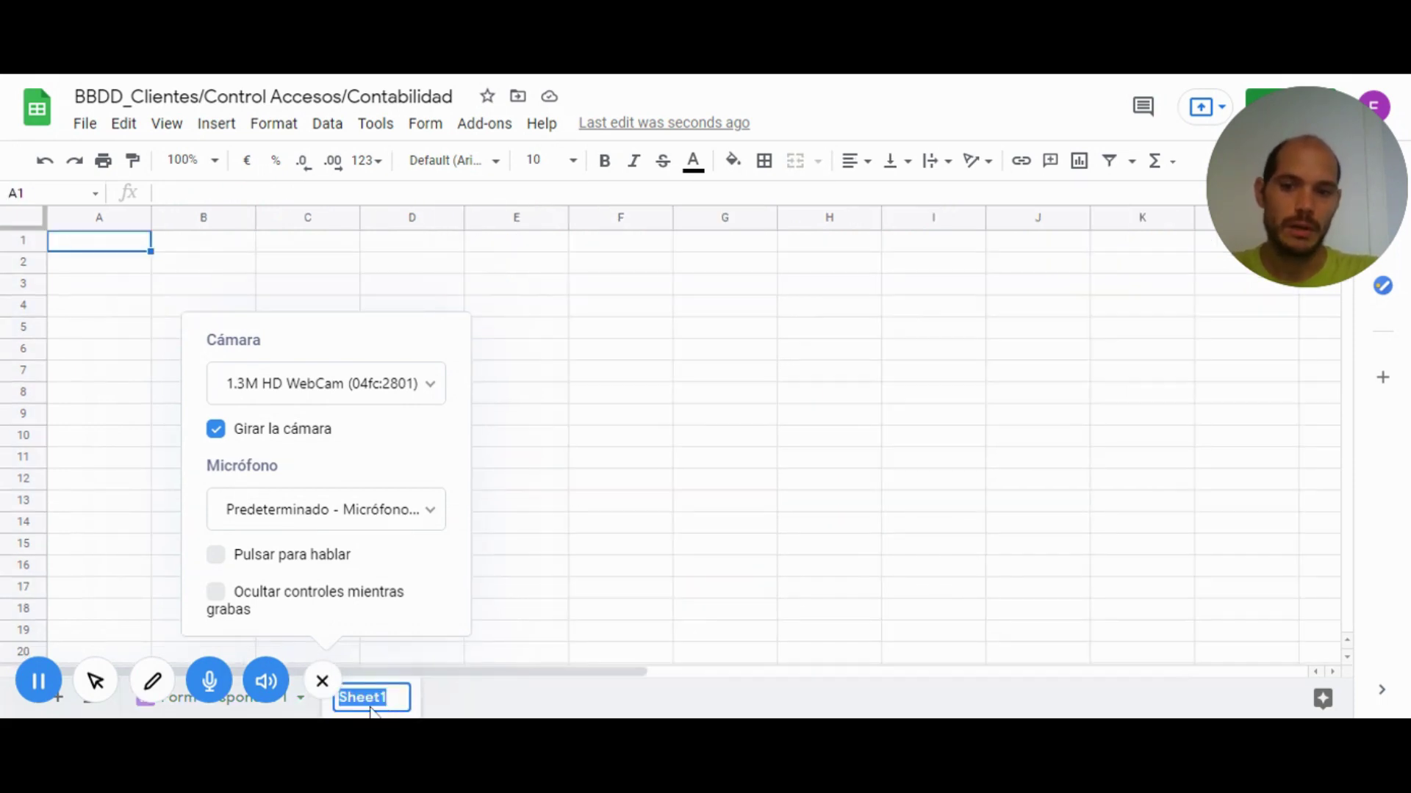
{"action": "left_click", "coordinate": [300, 707]}
{"action": "left_click", "coordinate": [677, 463]}
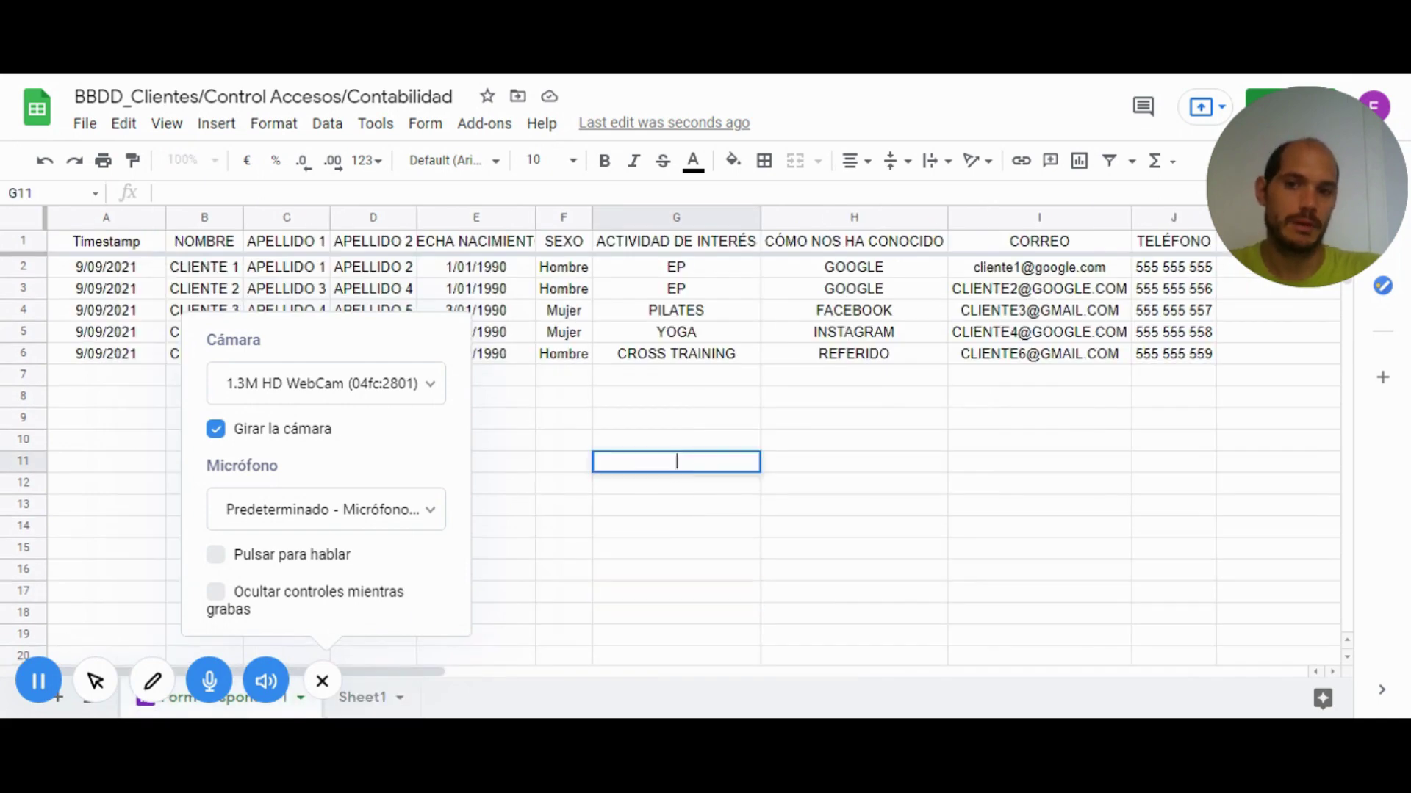
{"action": "left_click", "coordinate": [323, 683]}
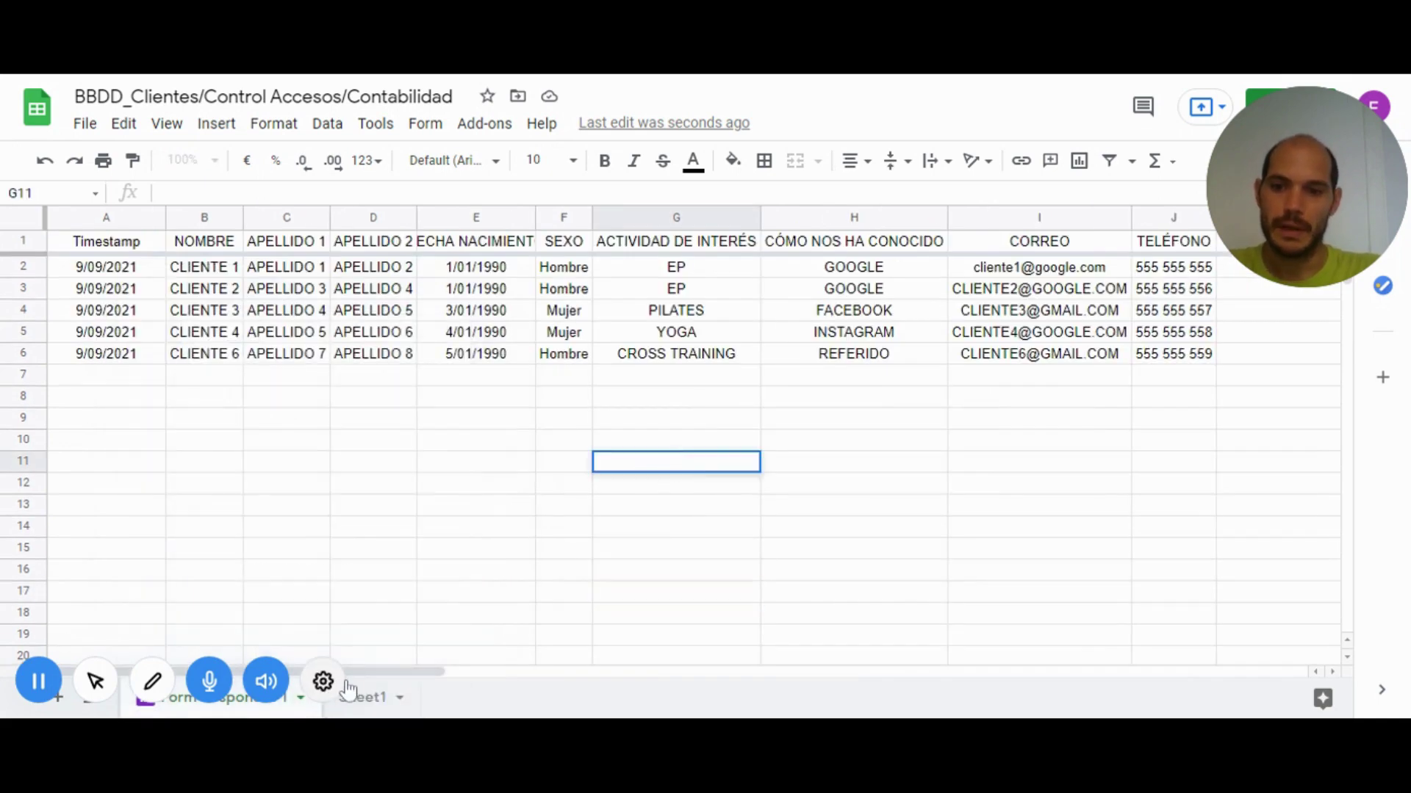
{"action": "left_click", "coordinate": [466, 441]}
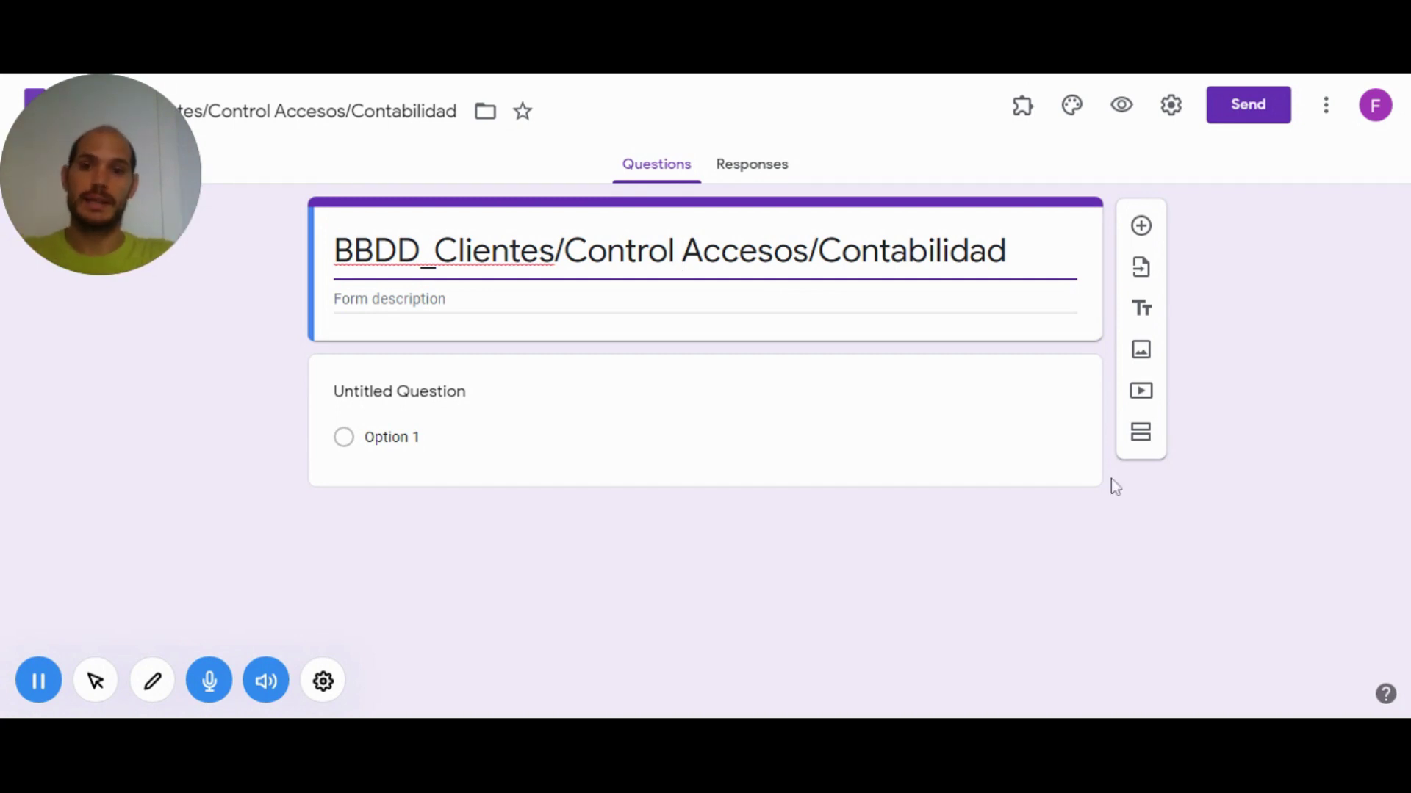
Replace the form title with CONTROL DE ACCESOS
{"action": "left_click_drag", "start_coordinate": [1005, 250], "coordinate": [433, 250]}
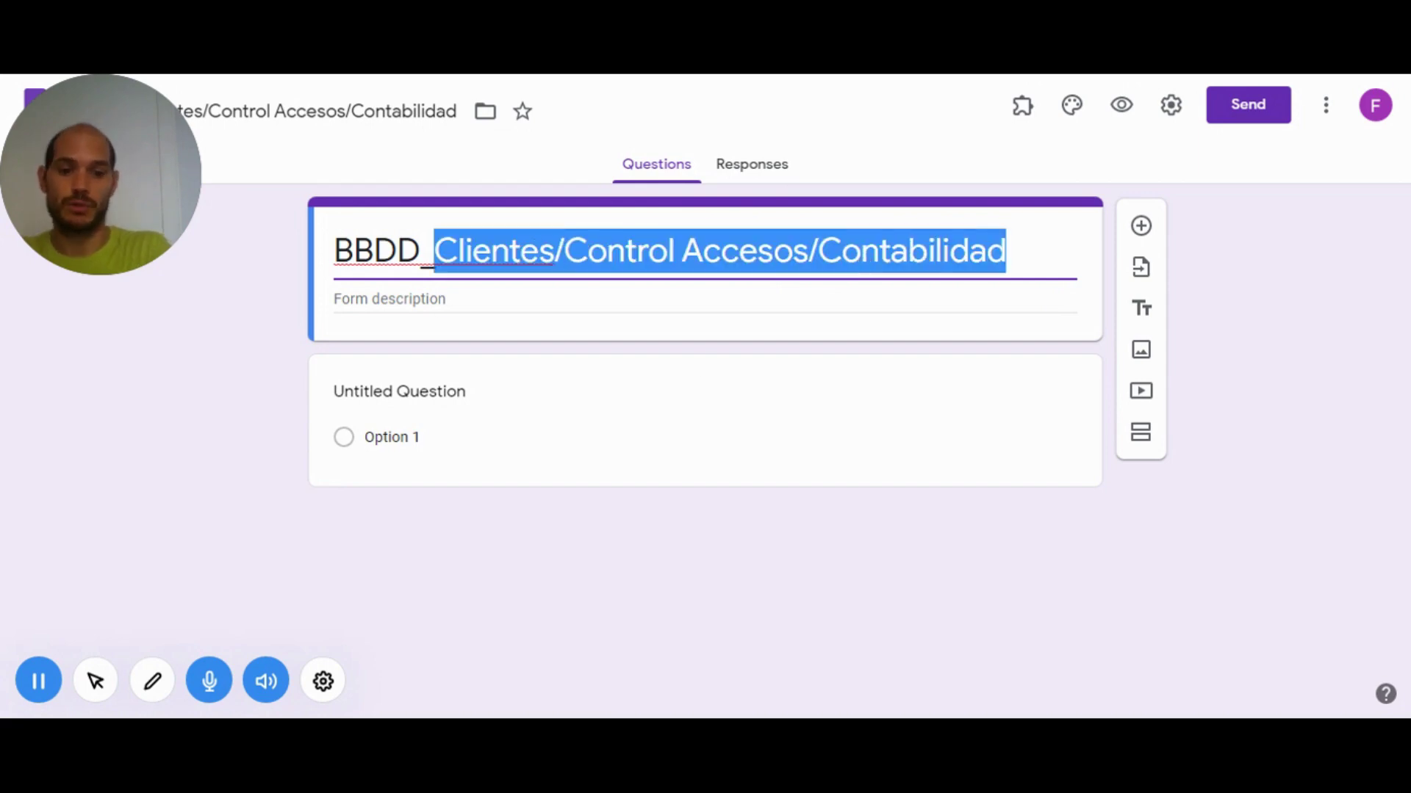
{"action": "key", "text": "BackSpace"}
{"action": "key", "text": "BackSpace"}
{"action": "key", "text": "BackSpace"}
{"action": "key", "text": "BackSpace"}
{"action": "key", "text": "BackSpace"}
{"action": "key", "text": "BackSpace"}
{"action": "type", "text": "CONTRO"}
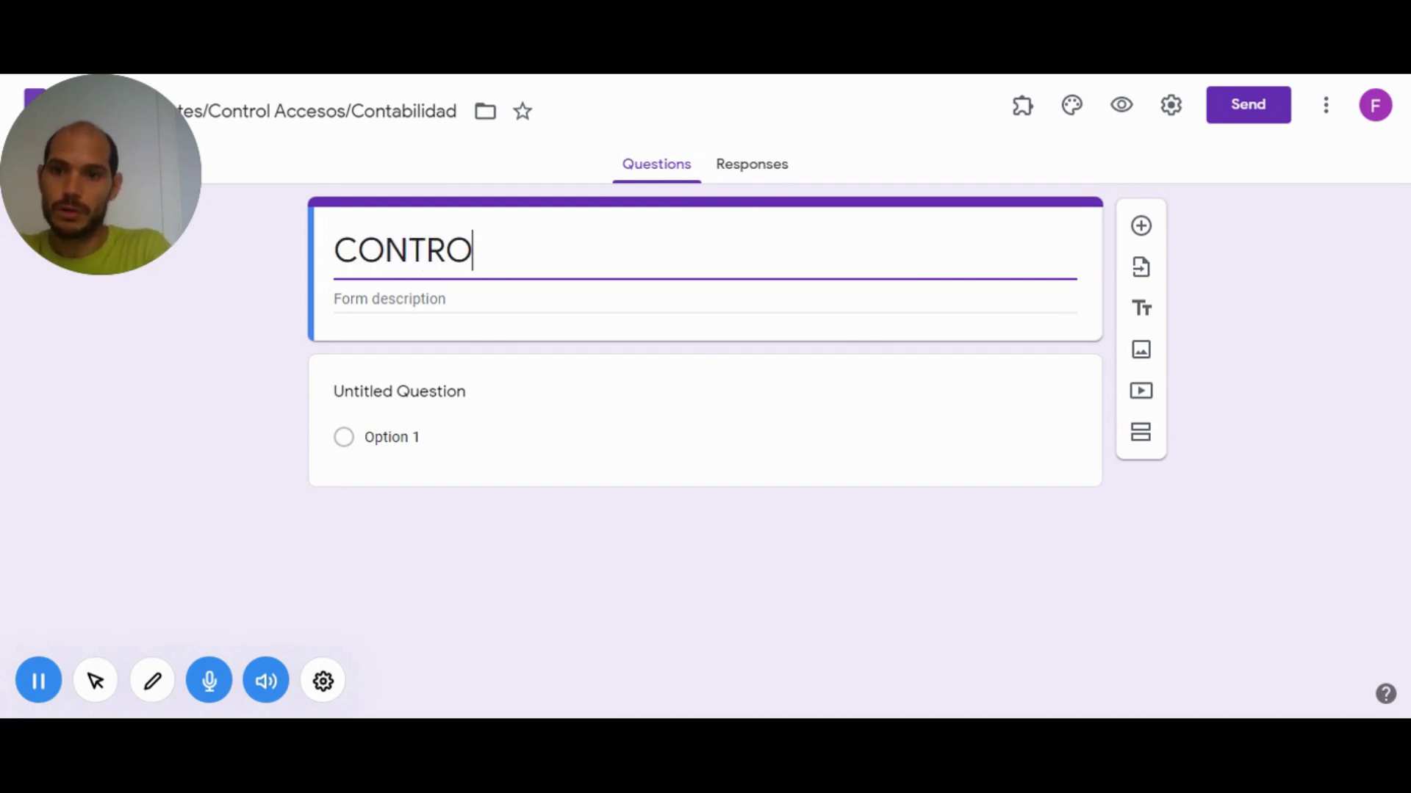
{"action": "type", "text": "L DE ACCESOS"}
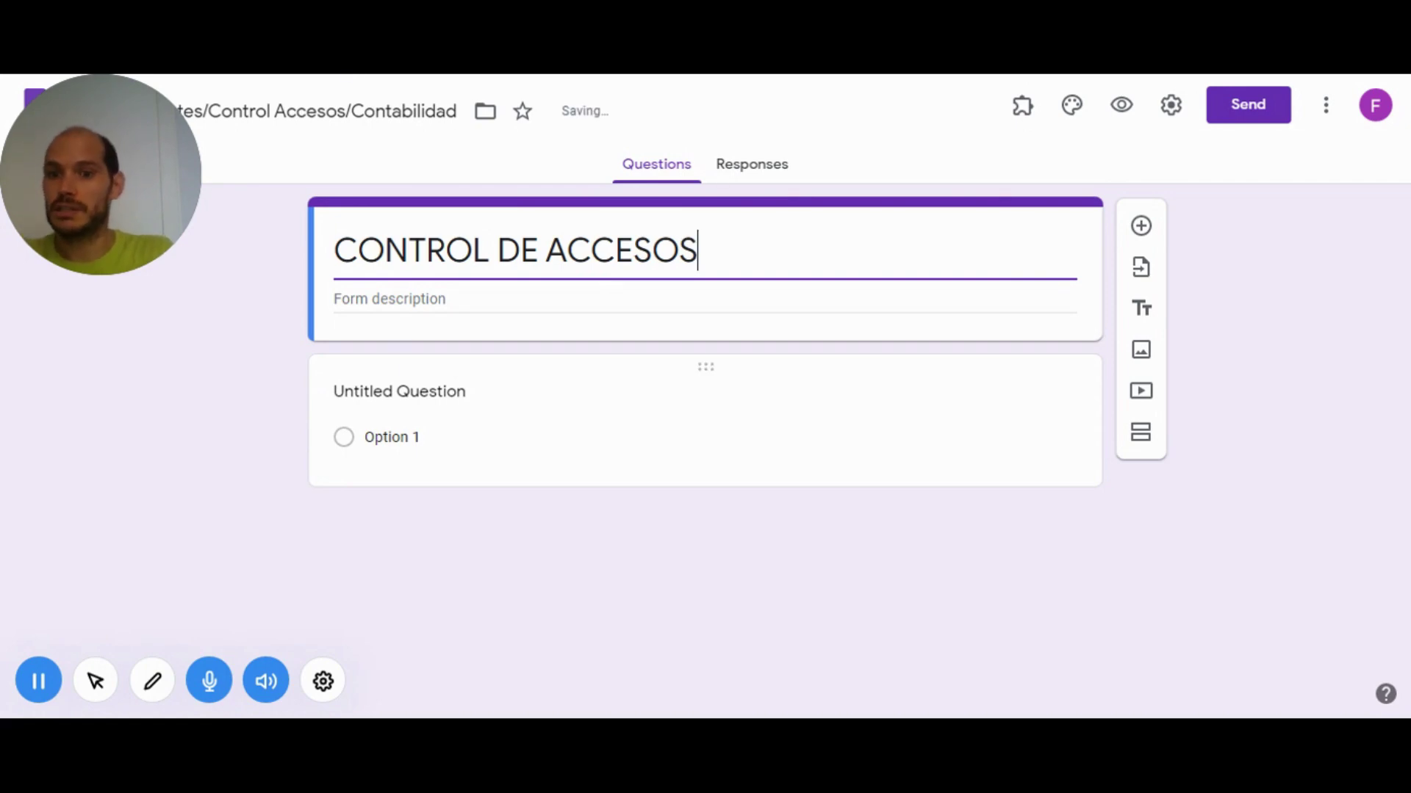
Make the first question a NOMBRE dropdown with the five client names pasted as options
{"action": "left_click", "coordinate": [407, 390]}
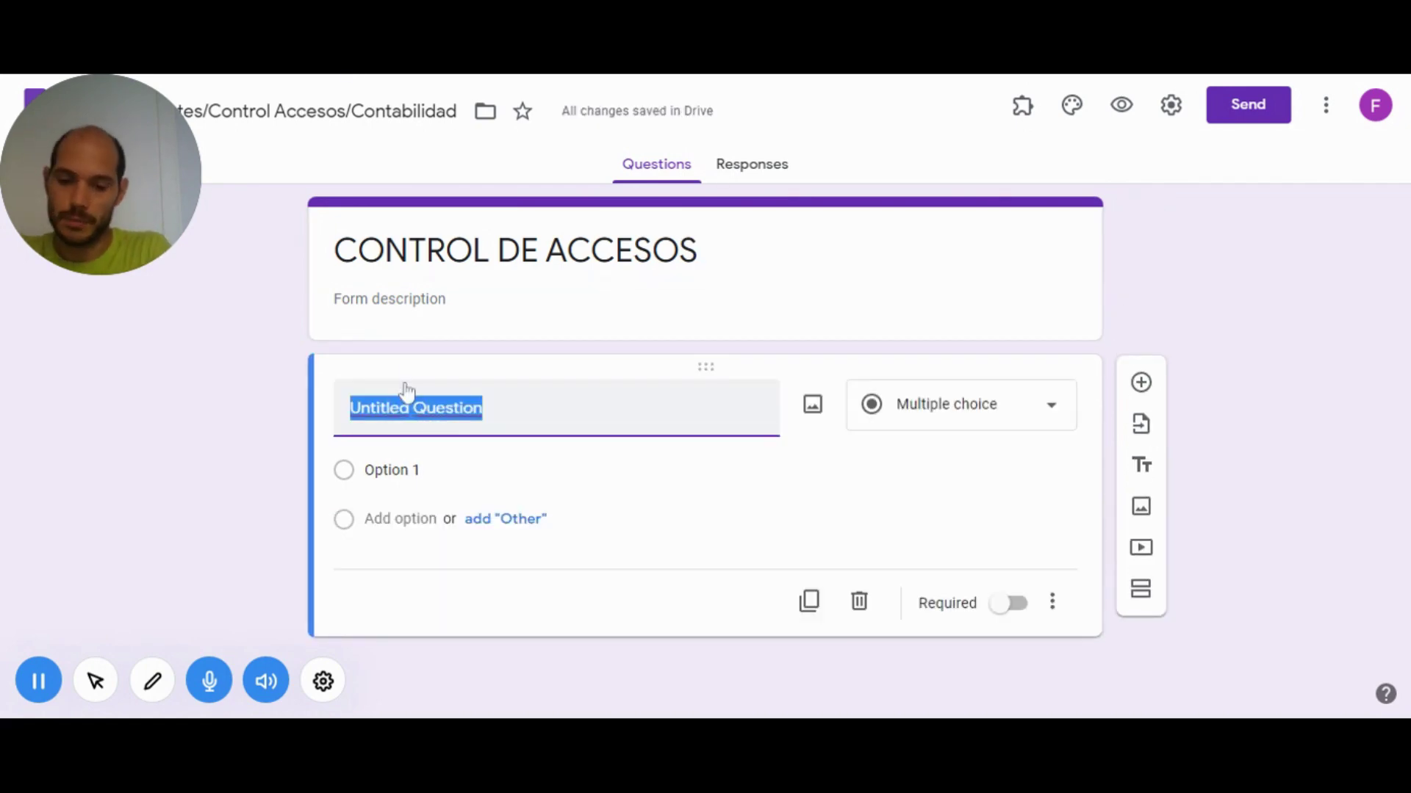
{"action": "type", "text": "NOMBRE"}
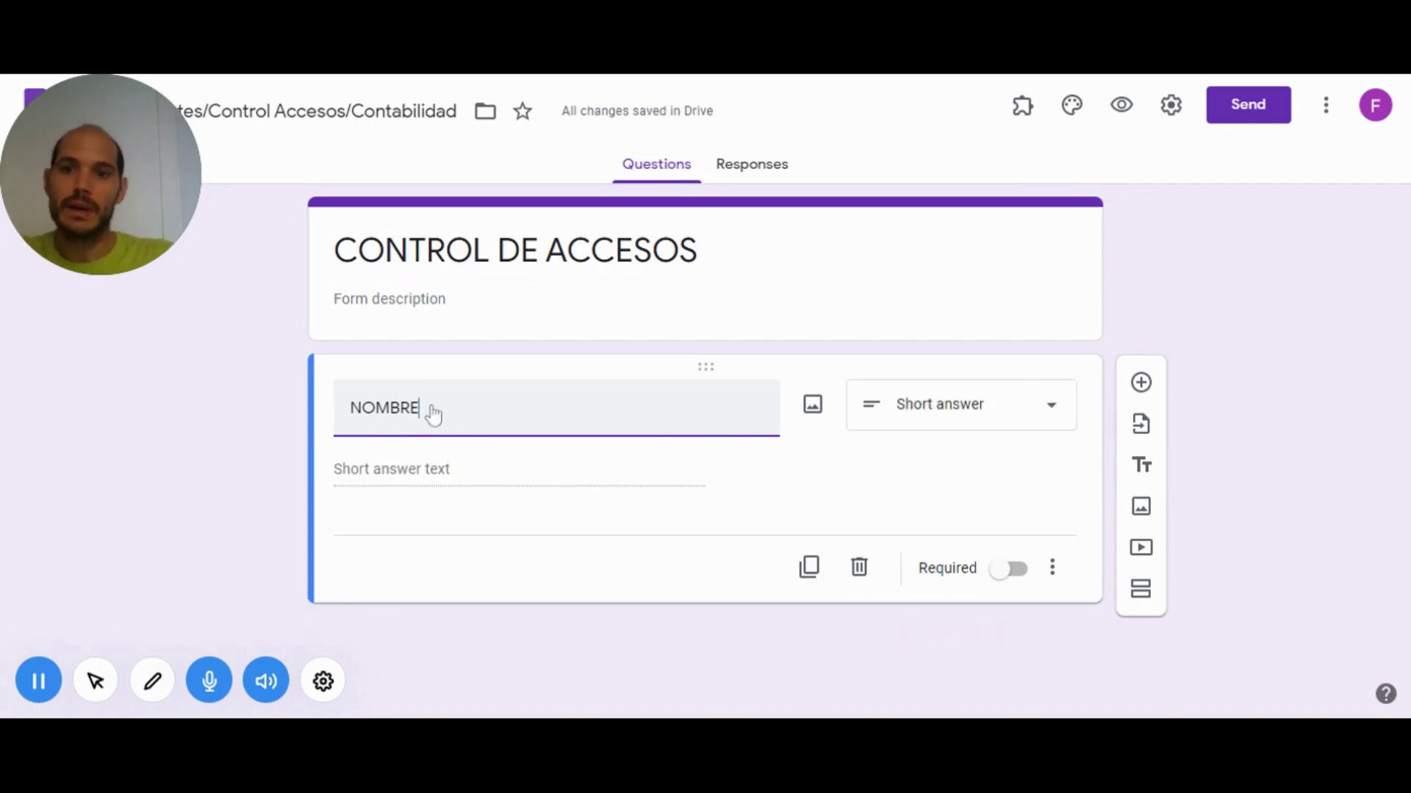
{"action": "left_click", "coordinate": [922, 416]}
{"action": "left_click", "coordinate": [945, 347]}
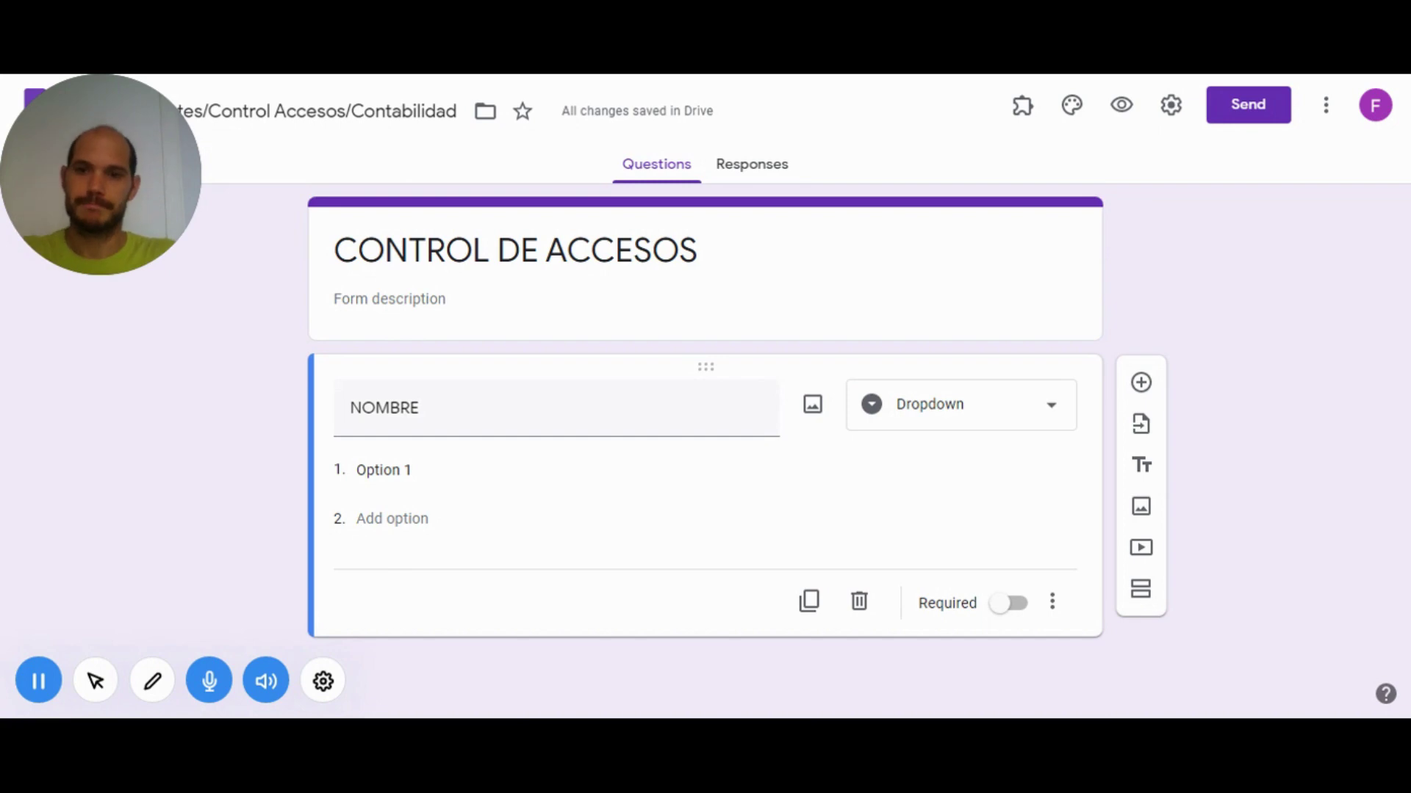
{"action": "left_click", "coordinate": [786, 466]}
{"action": "type", "text": "CLIENTE 1 APELLIDO 1 APELLIDO 2 CLIENTE 2 APELLIDO 3 APELLIDO 4 CLIENTE 3 APELLIDO 4 APELLIDO 5 CLIENTE 4 APELLIDO 5 APELLIDO 6 CLIENTE 6 APELLIDO 7 APELLIDO 8"}
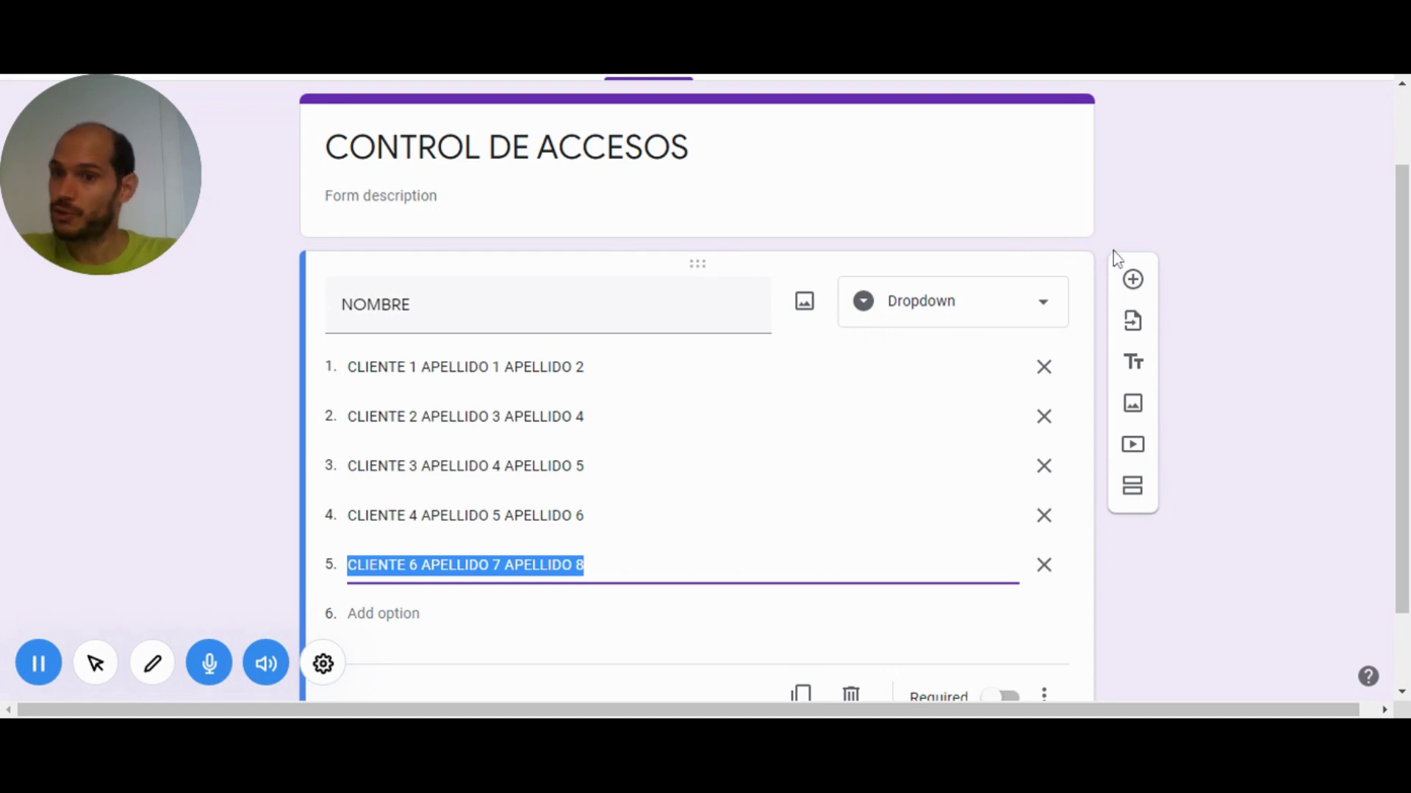
{"action": "scroll", "coordinate": [859, 412], "scroll_direction": "down", "scroll_amount": 1}
Add a HORA time question and a new question titled ACTIVIDAD
{"action": "left_click", "coordinate": [1140, 225]}
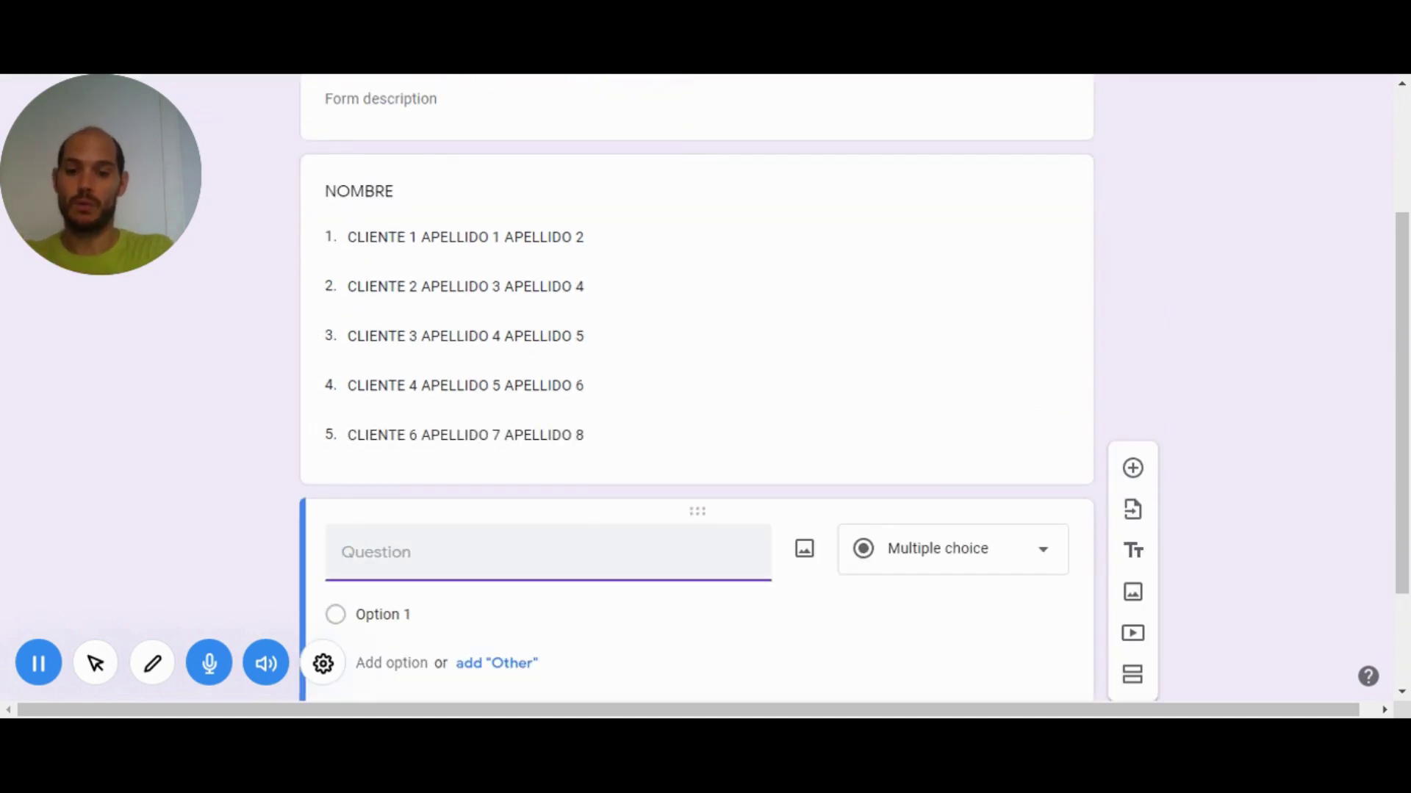
{"action": "type", "text": "HORA"}
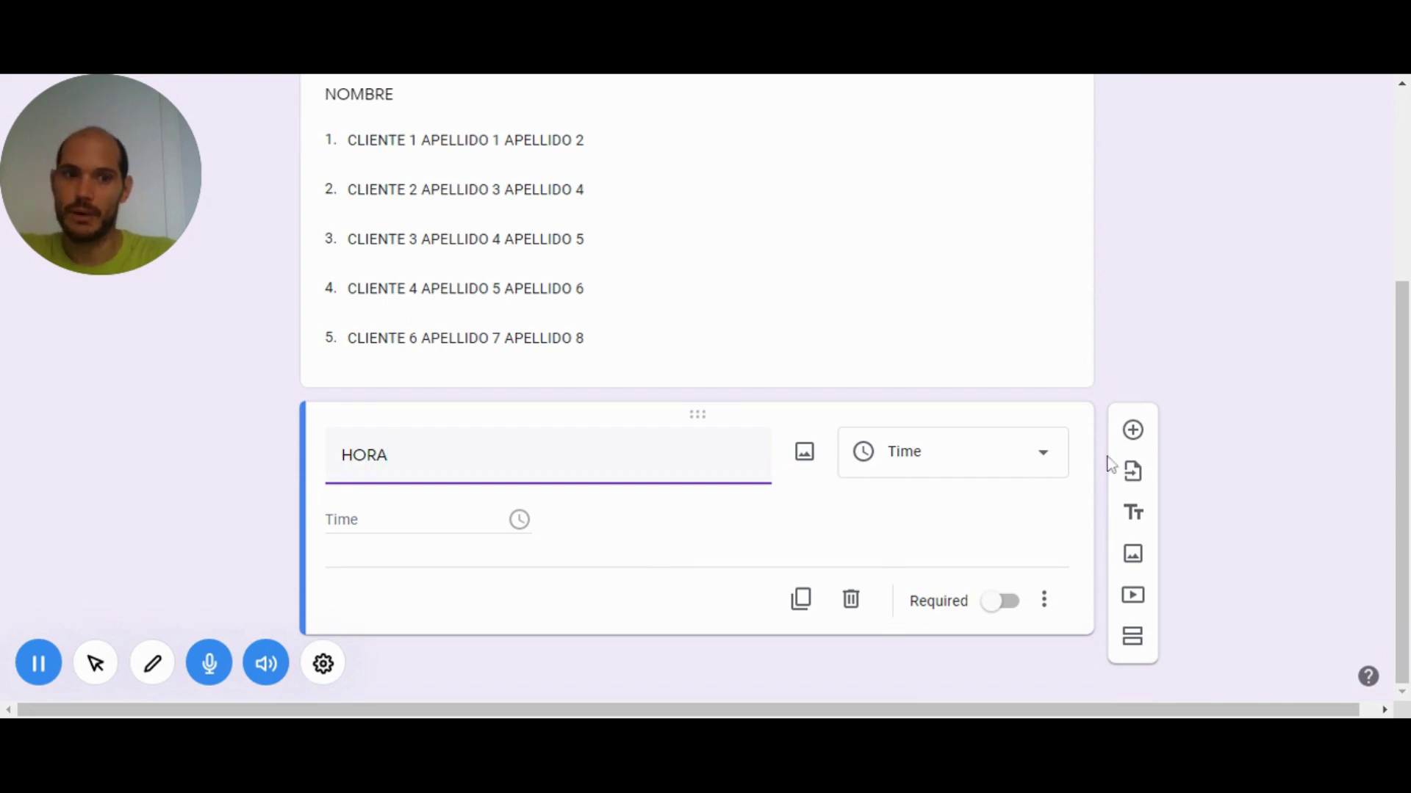
{"action": "left_click", "coordinate": [1133, 431]}
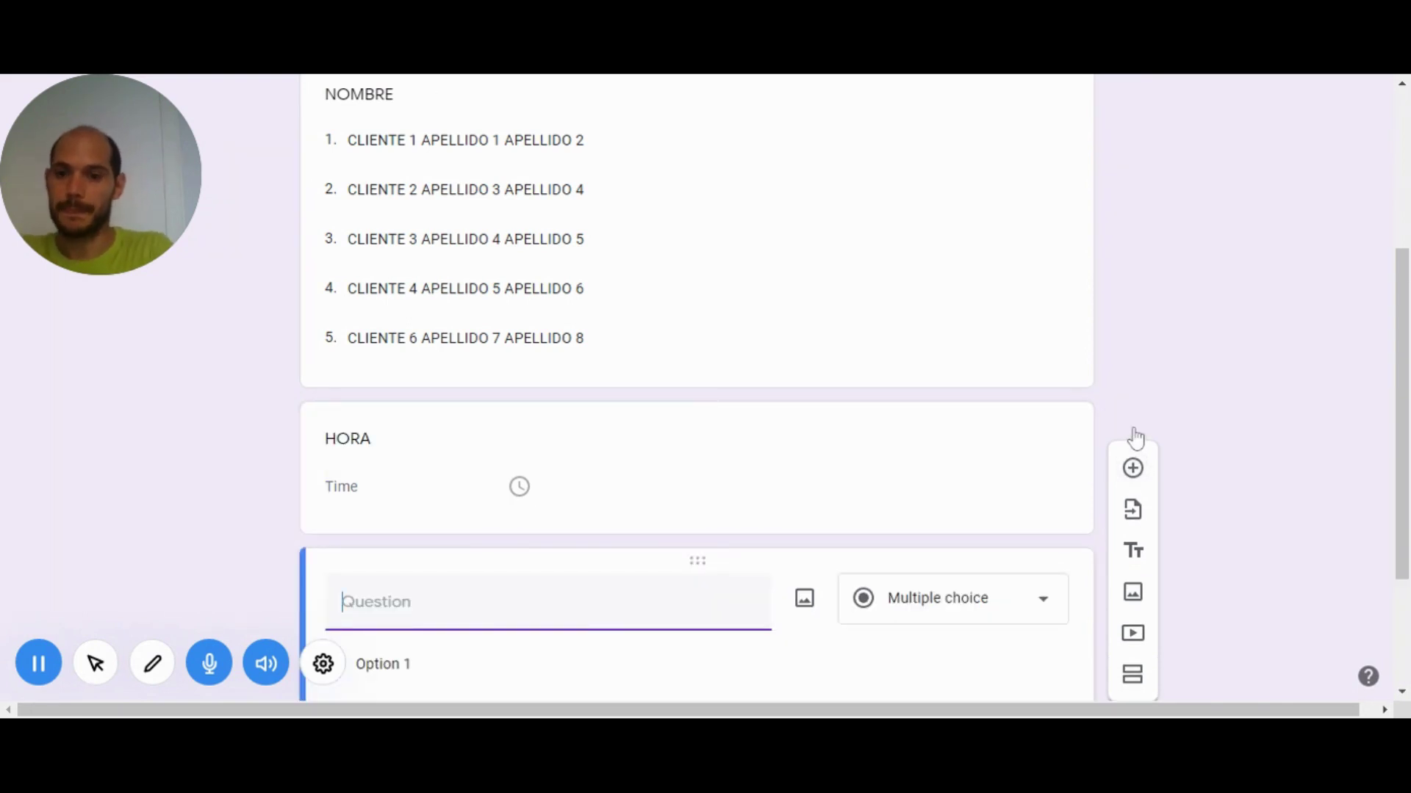
{"action": "type", "text": "AC"}
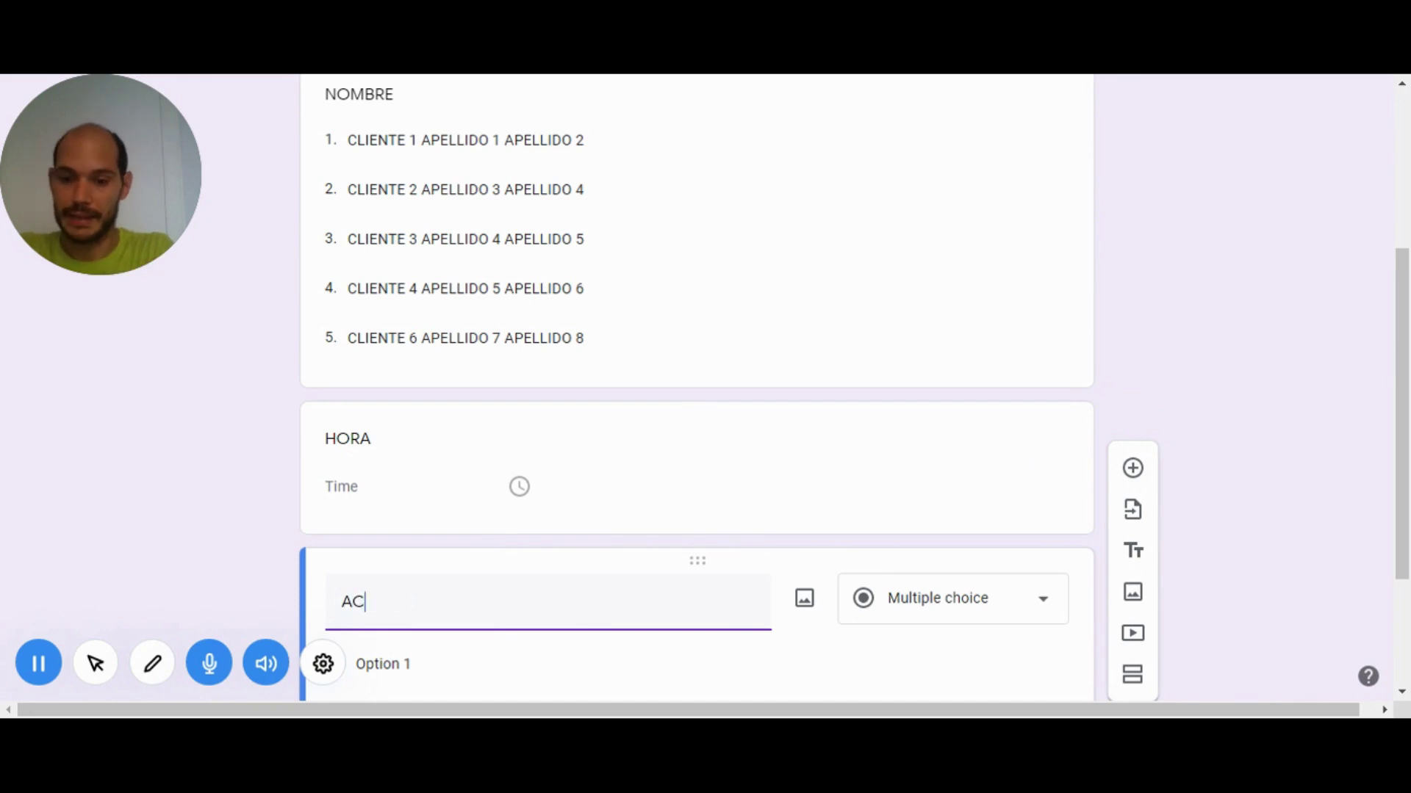
{"action": "type", "text": "TIVIDAD"}
Give ACTIVIDAD the options EP, CROSS TRAINING, PILATES and YOGA
{"action": "scroll", "coordinate": [1018, 387], "scroll_direction": "down", "scroll_amount": 2}
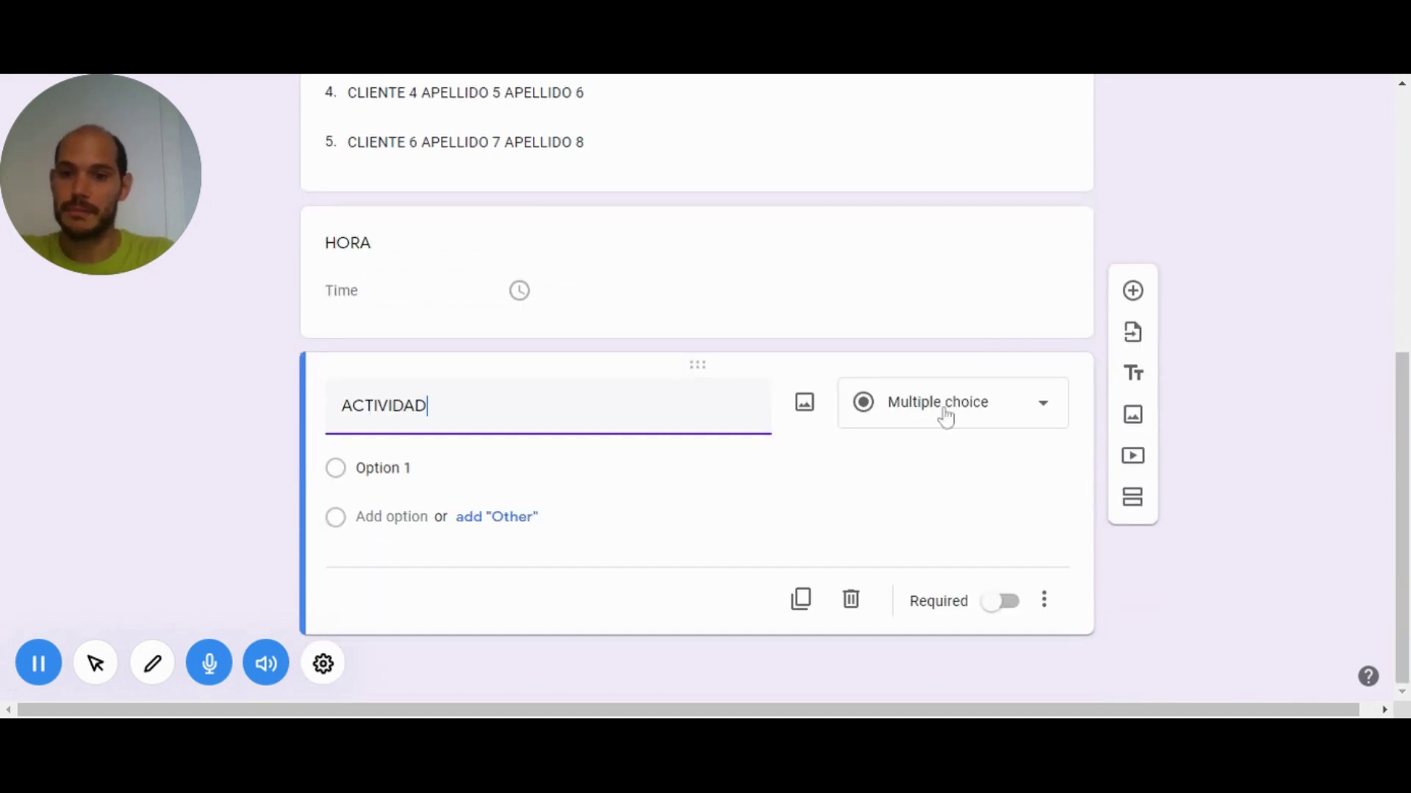
{"action": "left_click", "coordinate": [491, 467]}
{"action": "type", "text": "EP"}
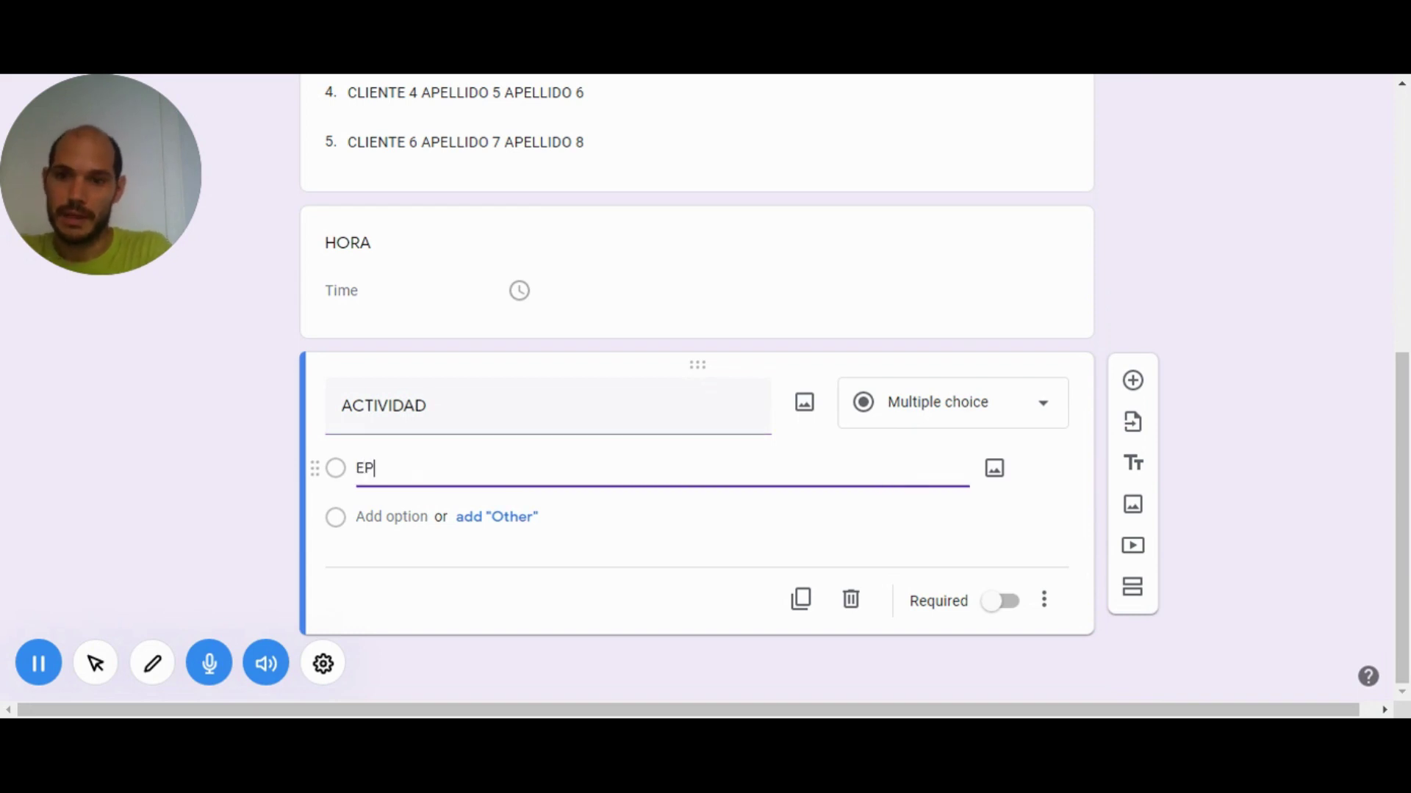
{"action": "key", "text": "Tab"}
{"action": "key", "text": "Tab"}
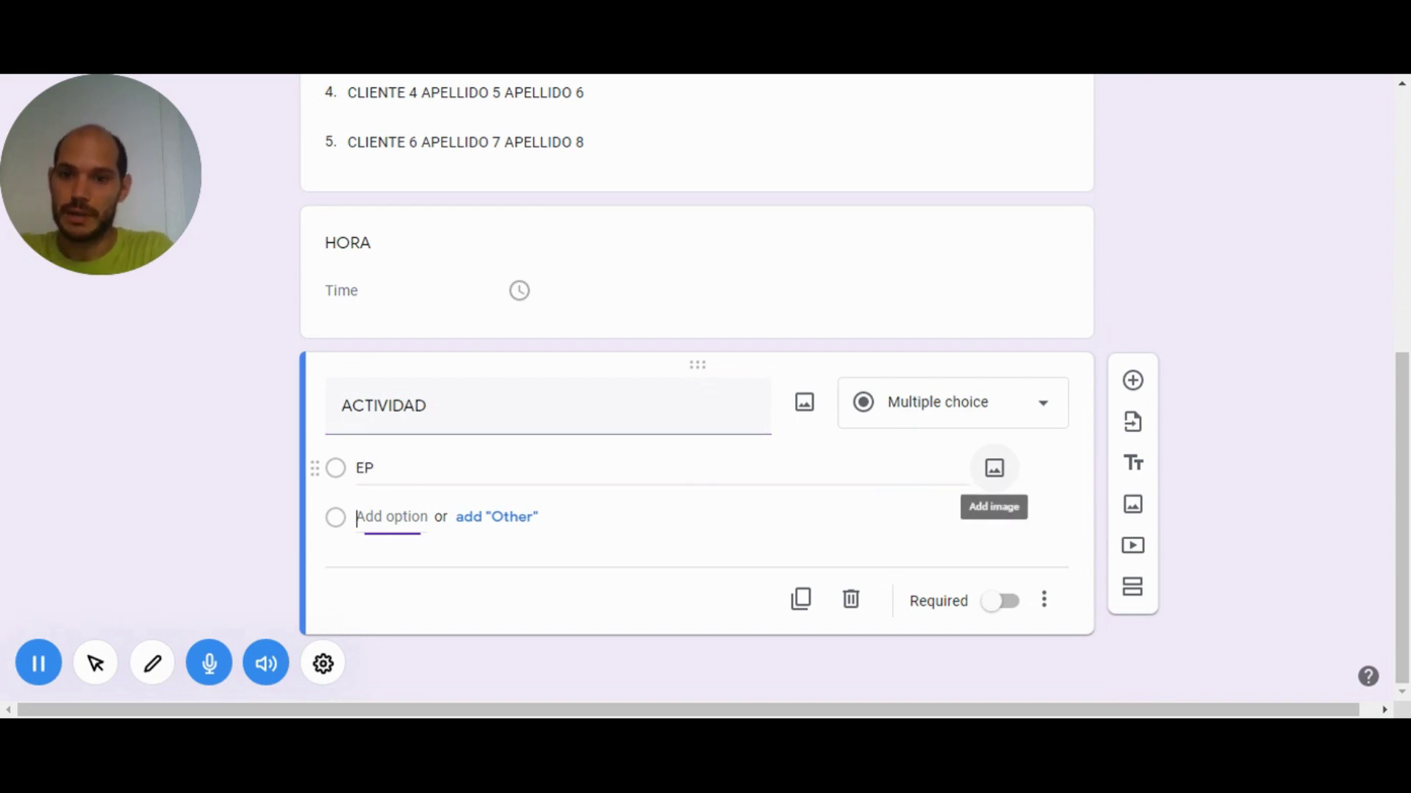
{"action": "type", "text": "CROSS"}
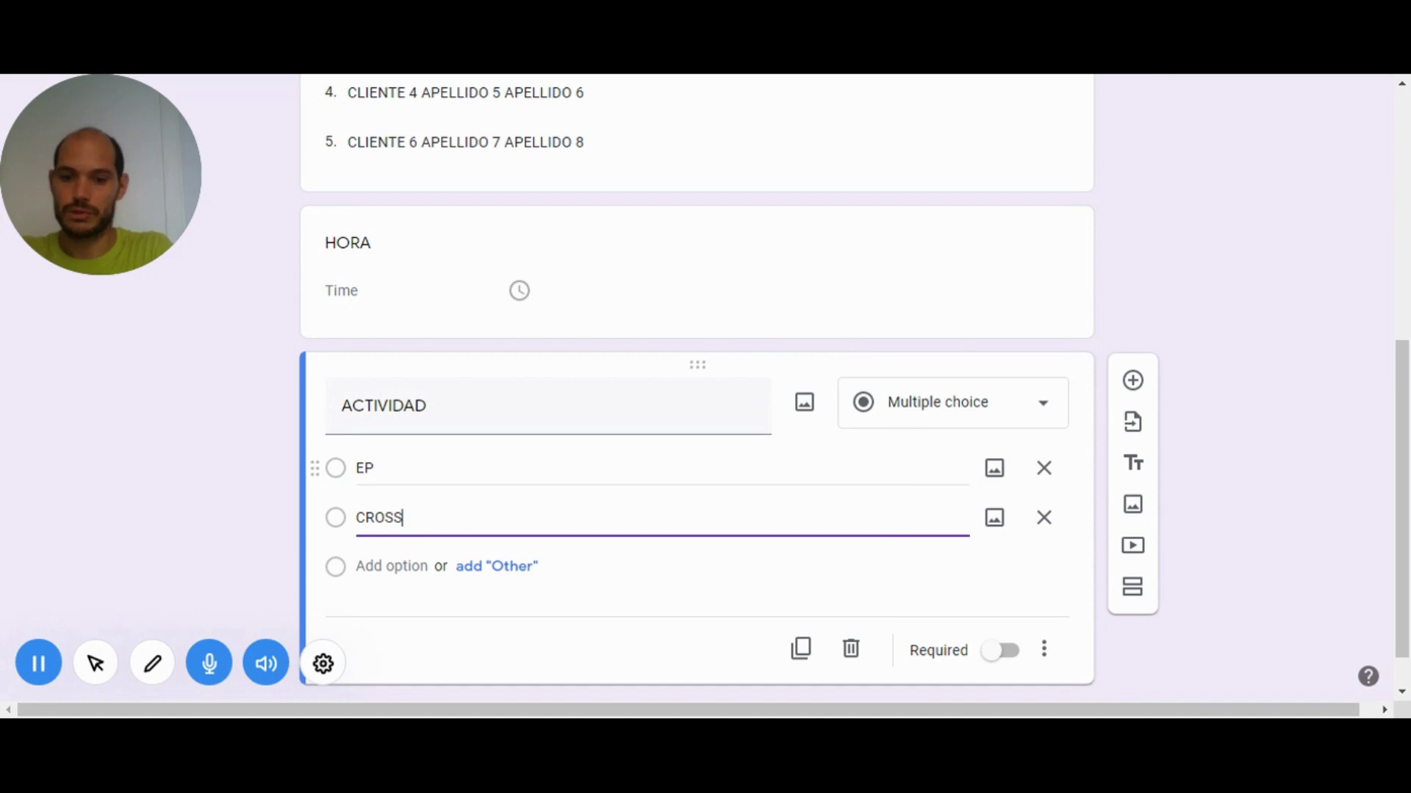
{"action": "type", "text": " TRAINGIN"}
{"action": "key", "text": "Tab"}
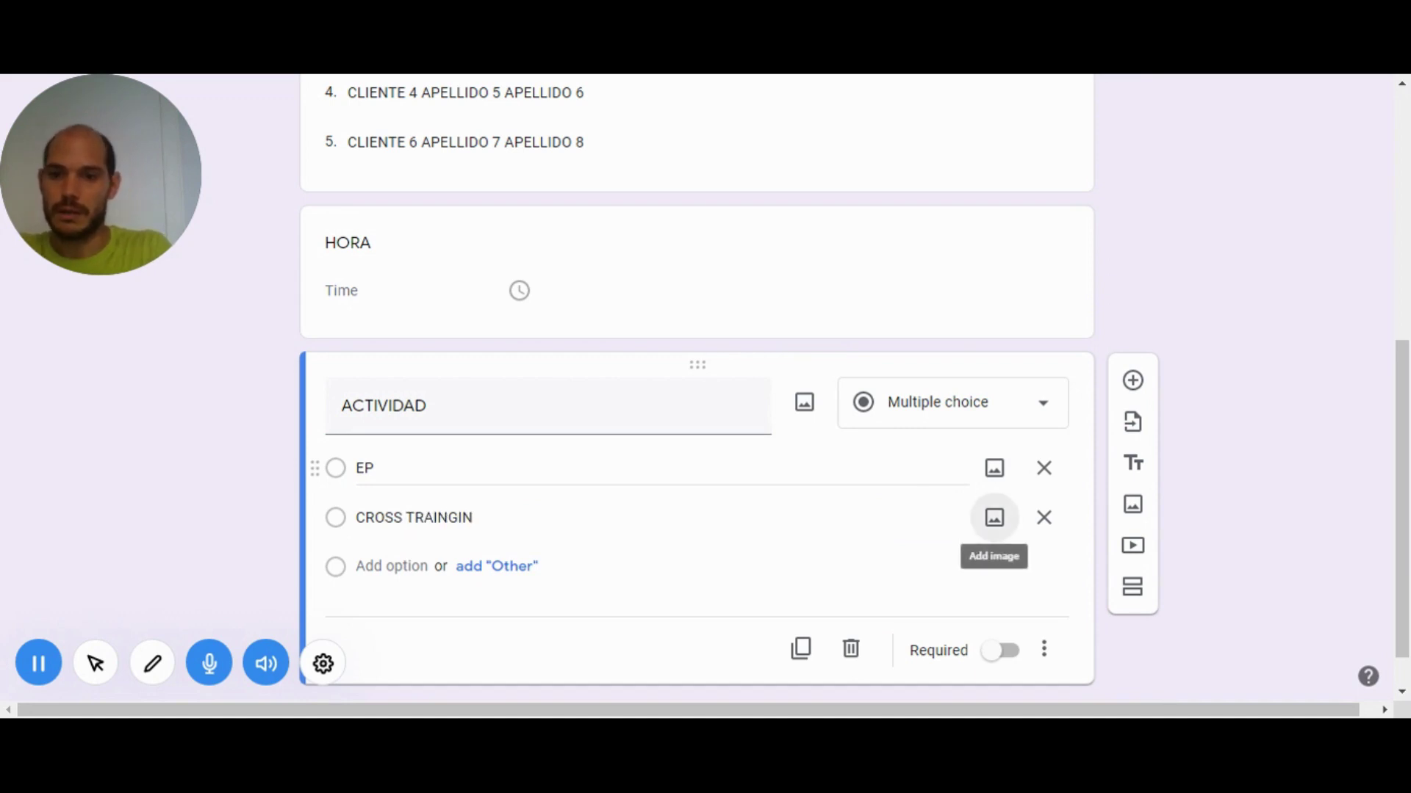
{"action": "key", "text": "shift+Tab"}
{"action": "key", "text": "Home"}
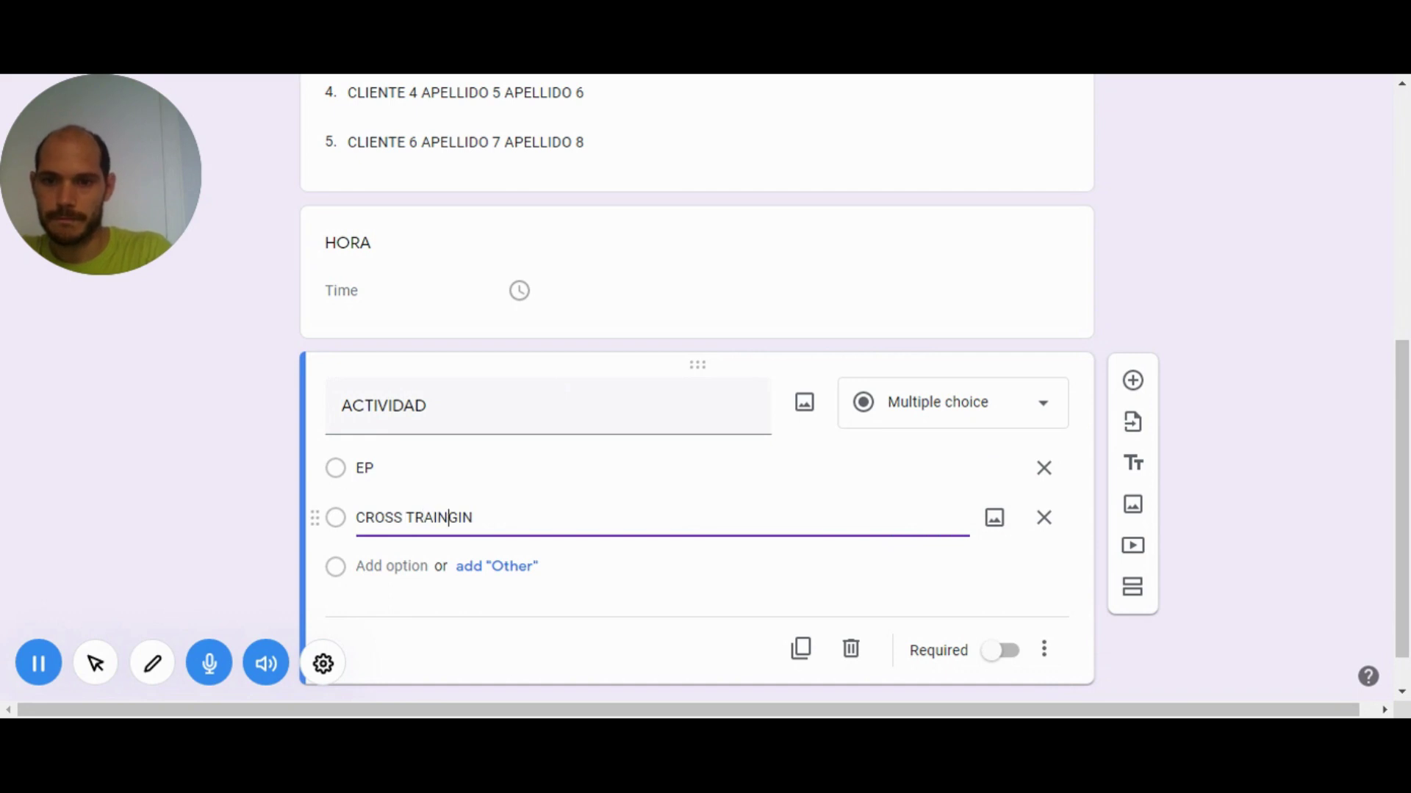
{"action": "key", "text": "Delete"}
{"action": "key", "text": "Delete"}
{"action": "key", "text": "Delete"}
{"action": "type", "text": "ING"}
{"action": "left_click", "coordinate": [392, 565]}
{"action": "type", "text": "PILATES"}
{"action": "key", "text": "Return"}
{"action": "type", "text": "YOGA"}
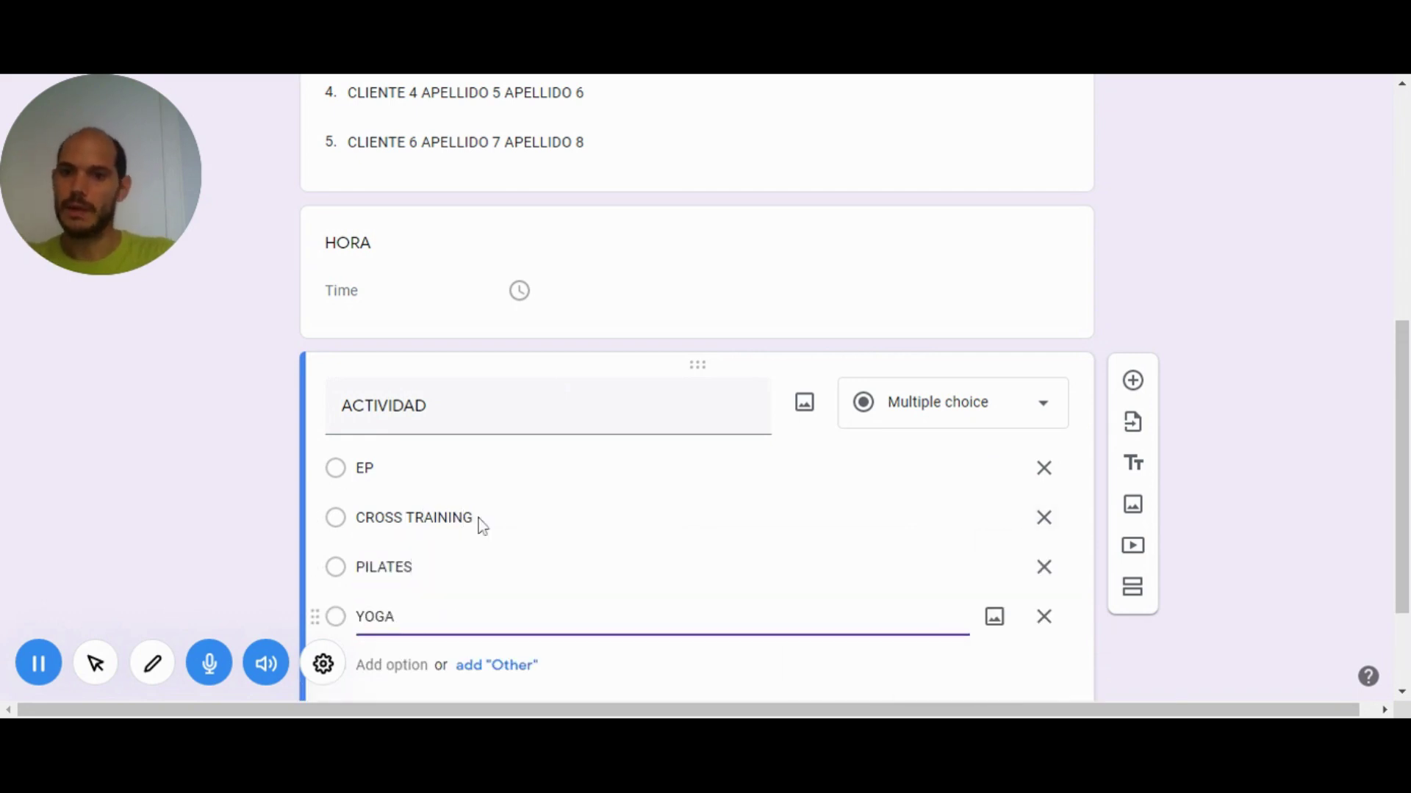
{"action": "scroll", "coordinate": [514, 500], "scroll_direction": "down", "scroll_amount": 2}
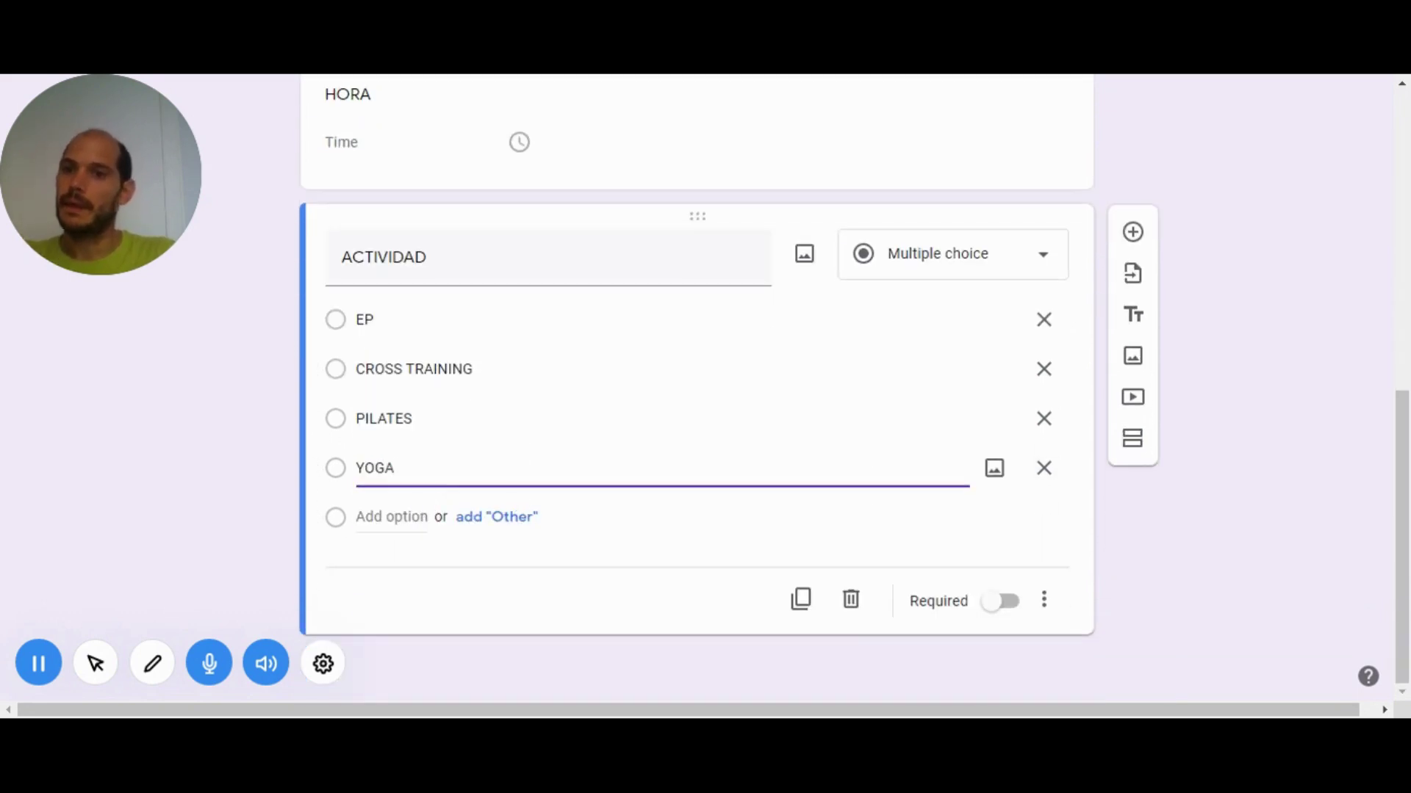
Add a NOTAS question, then switch to the linked responses spreadsheet
{"action": "left_click", "coordinate": [1129, 248]}
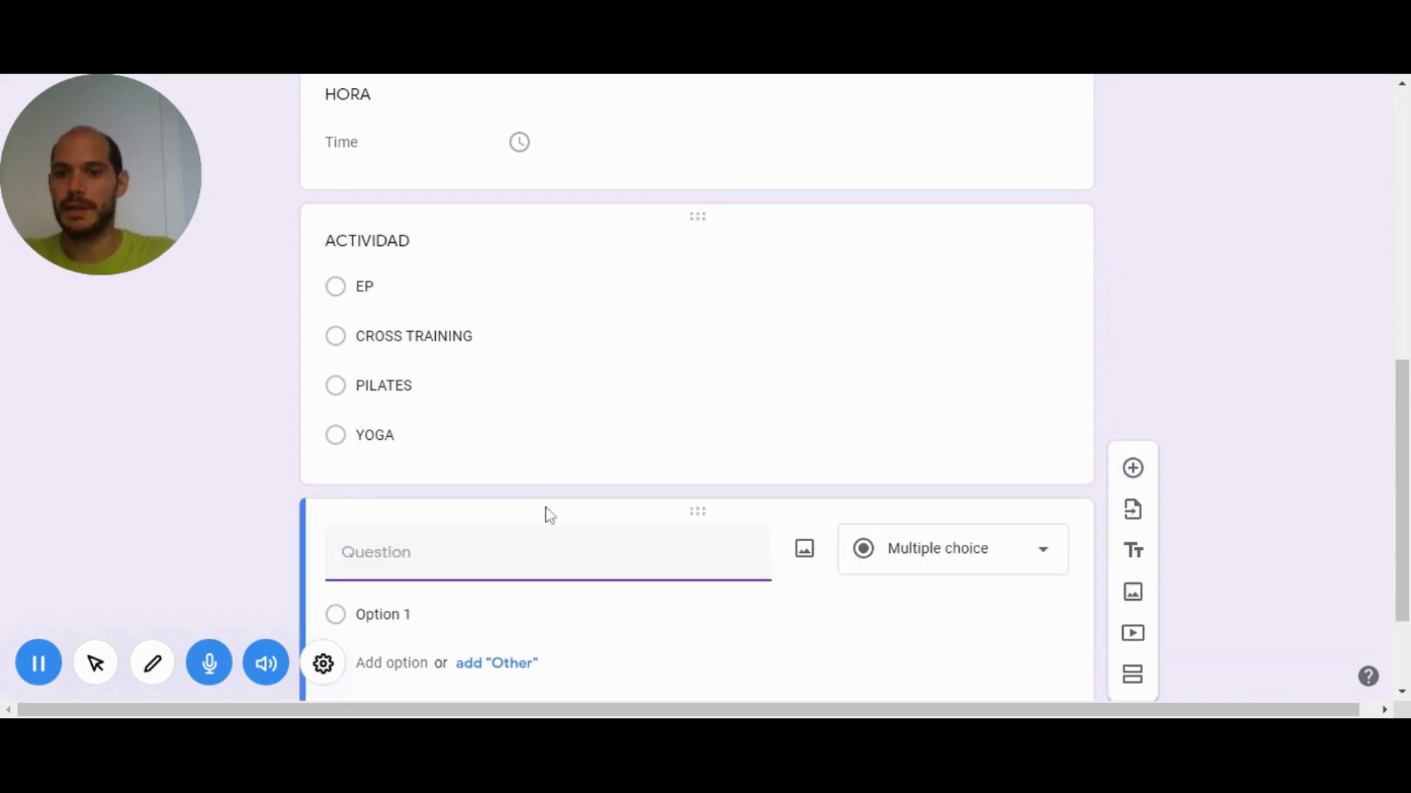
{"action": "type", "text": "NOTAS"}
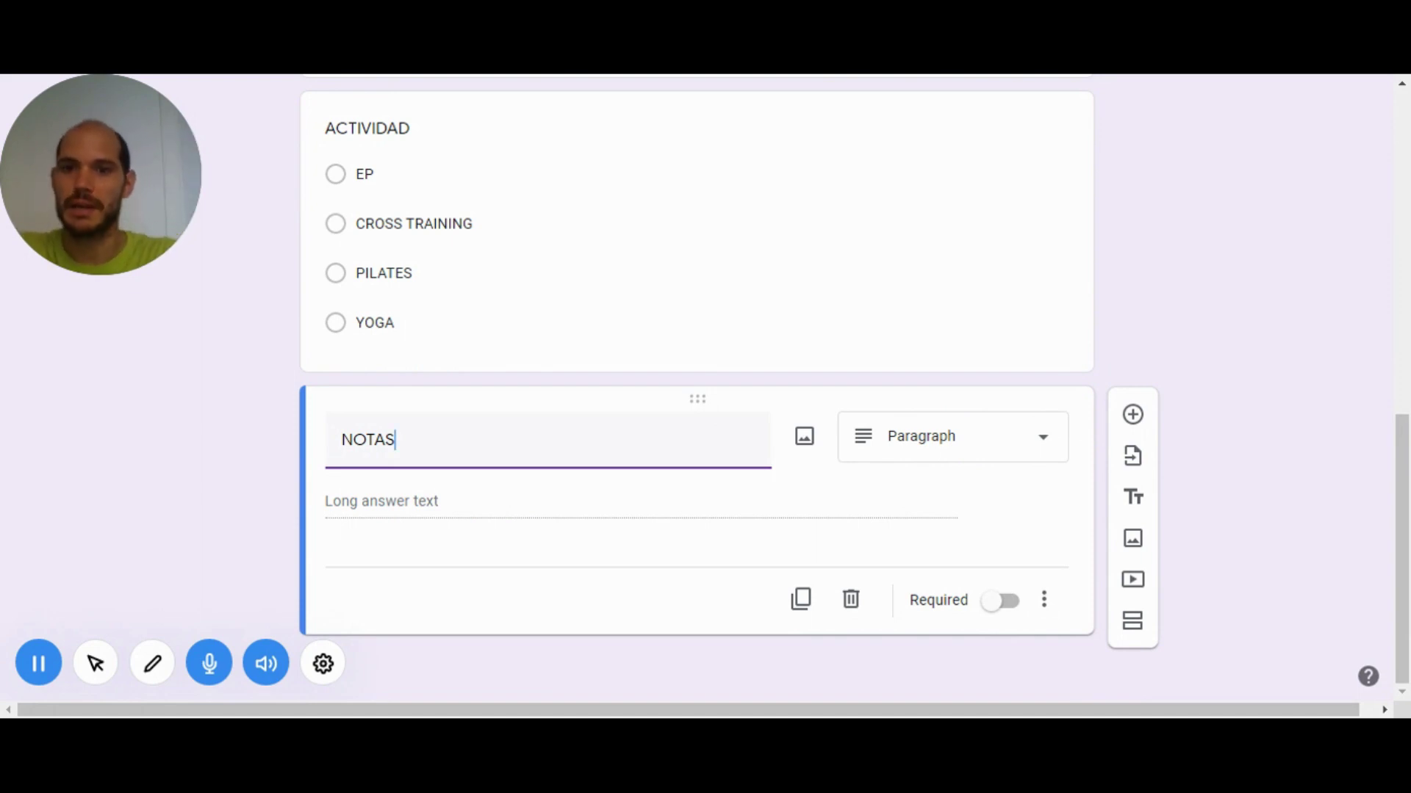
{"action": "scroll", "coordinate": [856, 419], "scroll_direction": "up", "scroll_amount": 15}
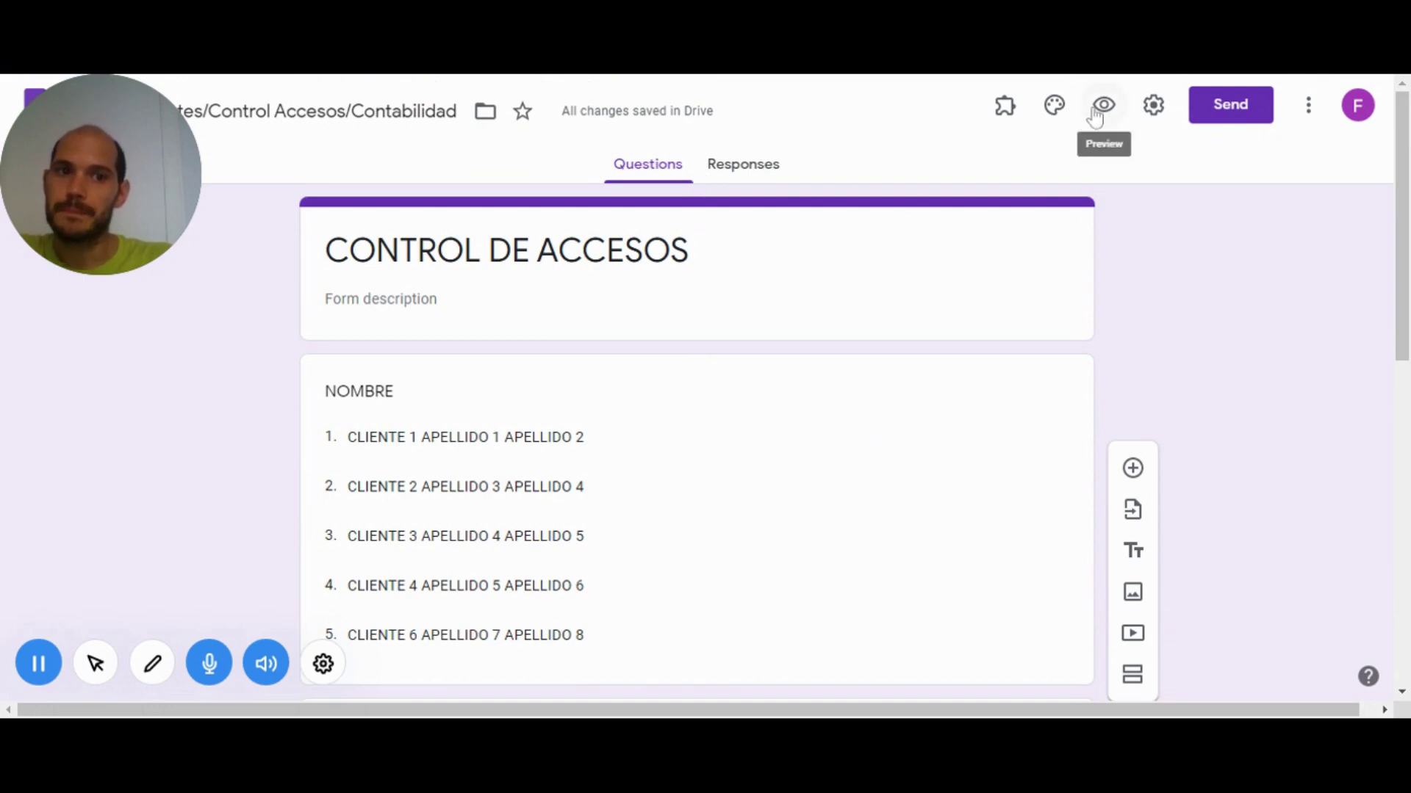
{"action": "left_click", "coordinate": [1094, 116]}
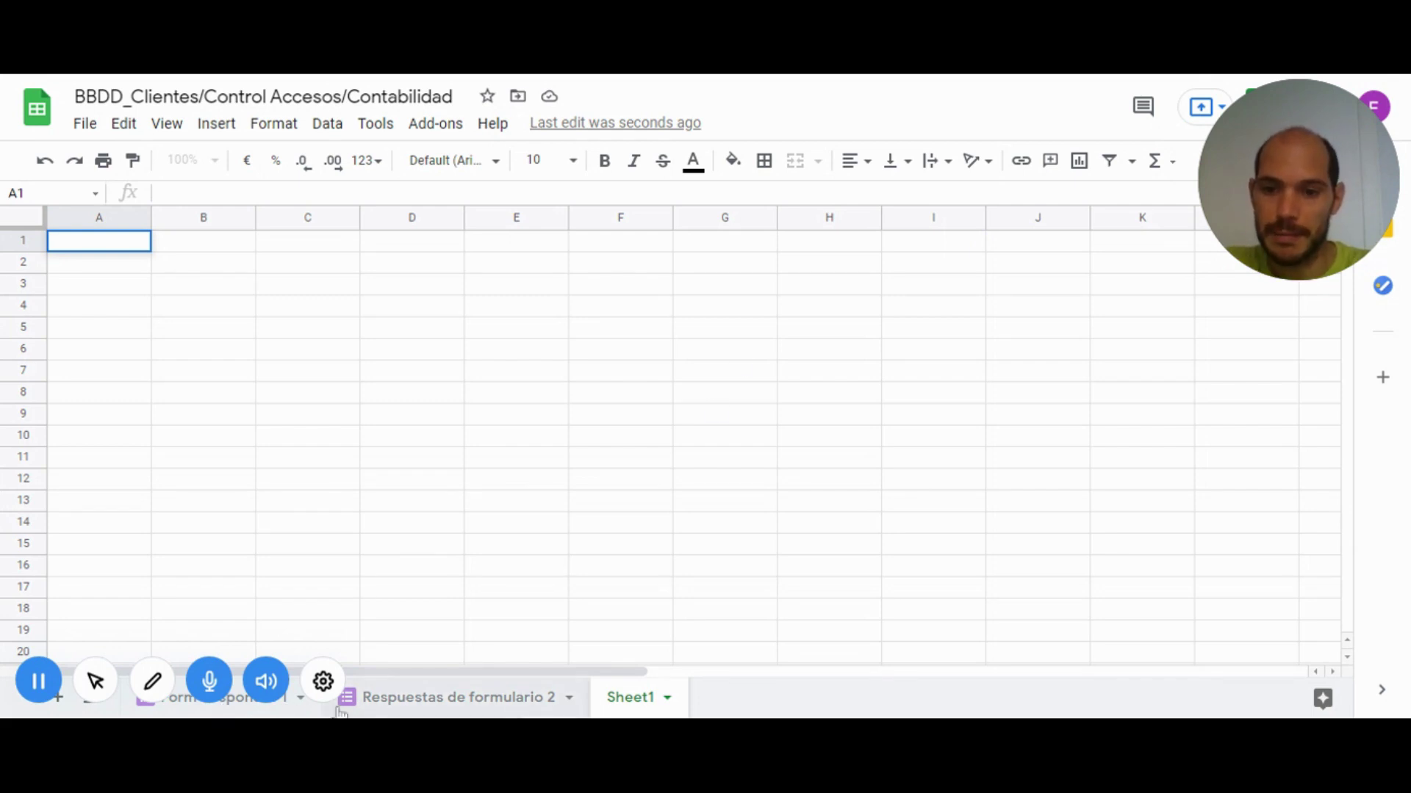
Name the Respuestas de formulario 2 sheet tab CONTROL DE ACCESOS
{"action": "left_click", "coordinate": [292, 713]}
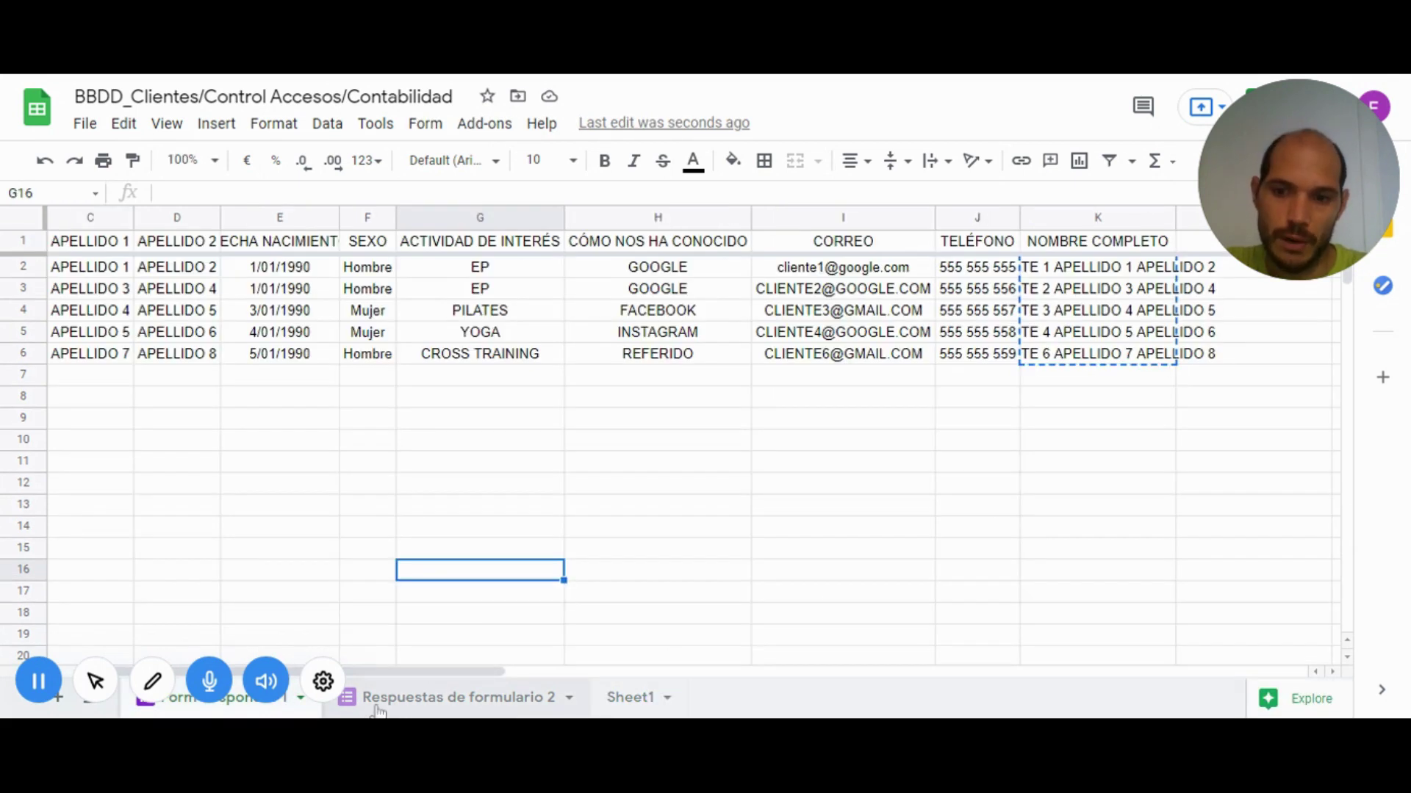
{"action": "double_click", "coordinate": [497, 711]}
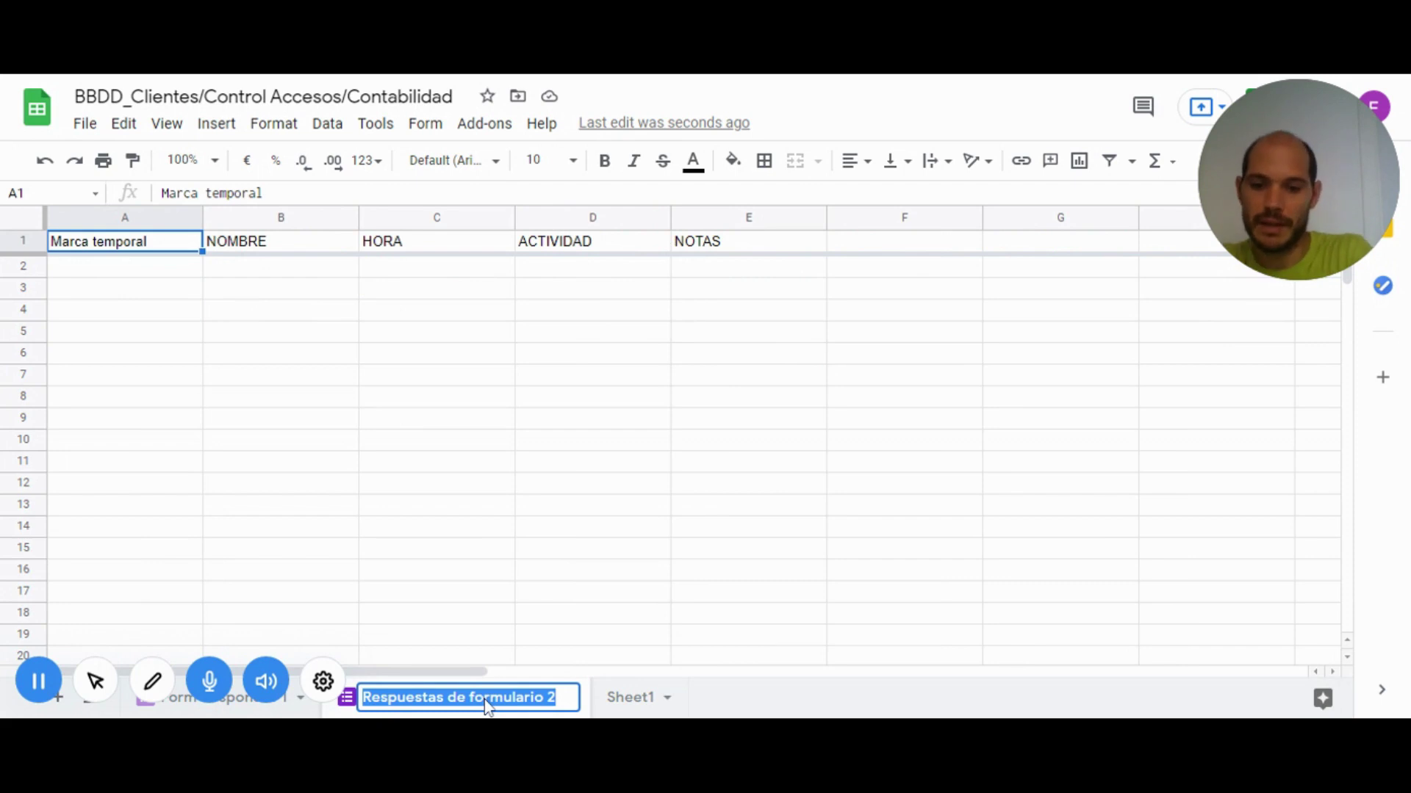
{"action": "type", "text": "CONTROL"}
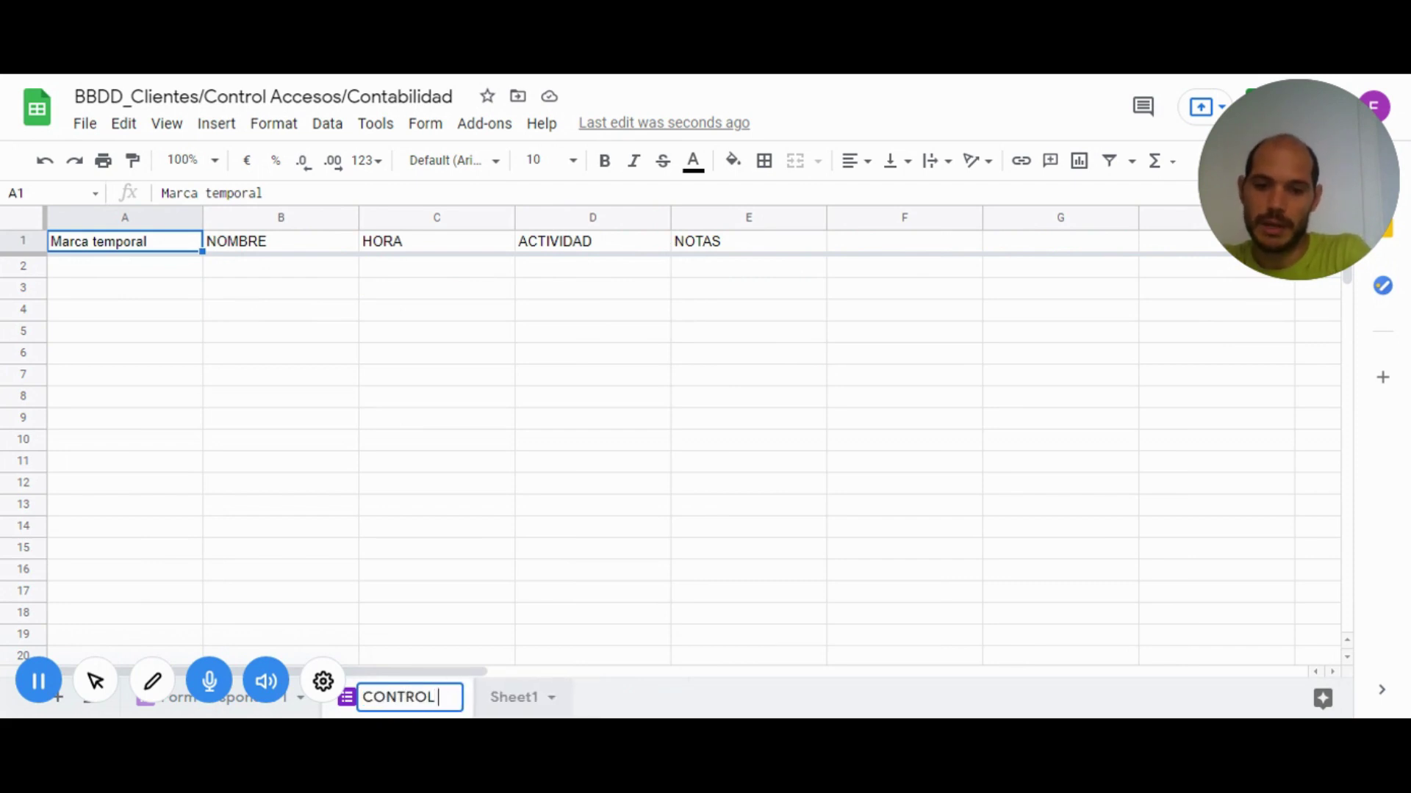
{"action": "type", "text": " DE ACCESOS"}
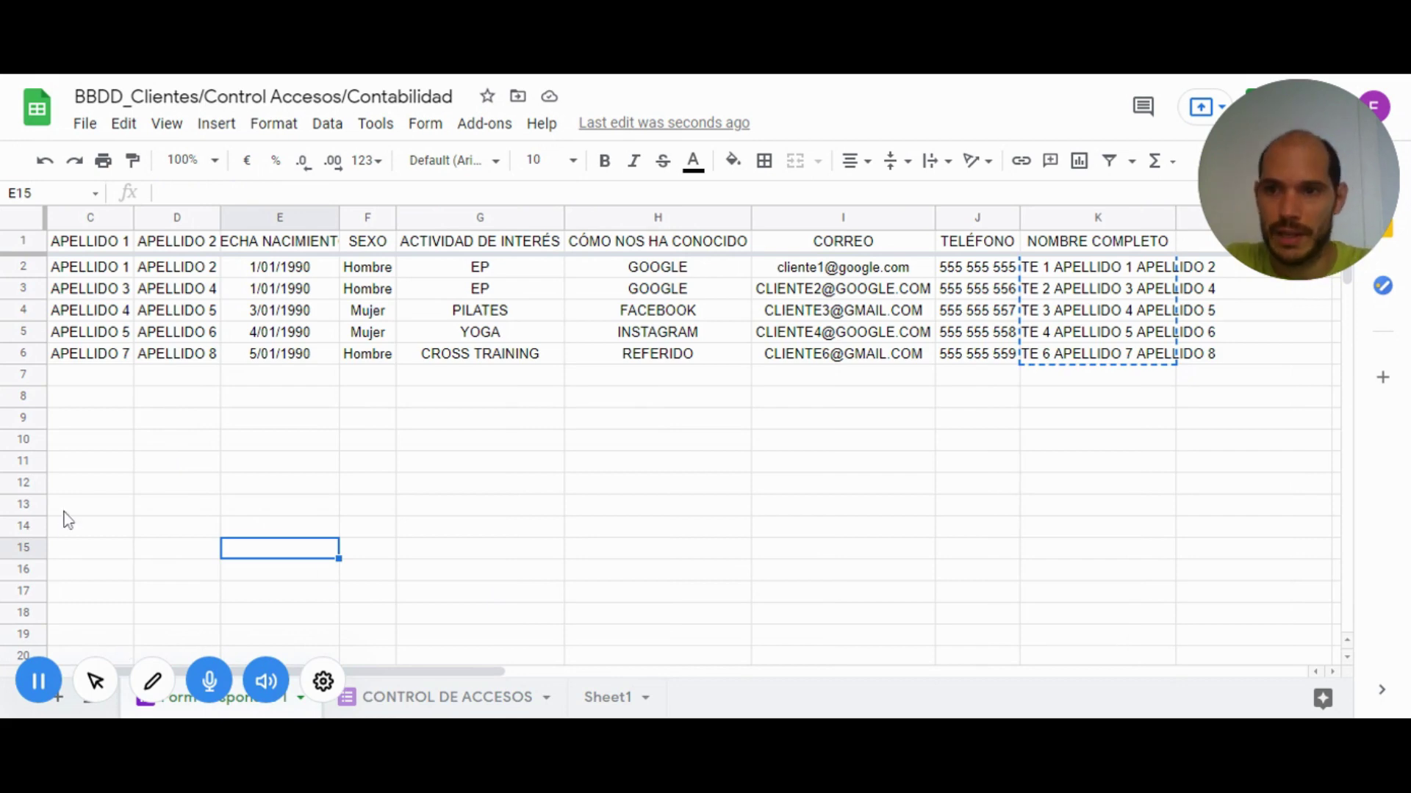
{"action": "double_click", "coordinate": [441, 700]}
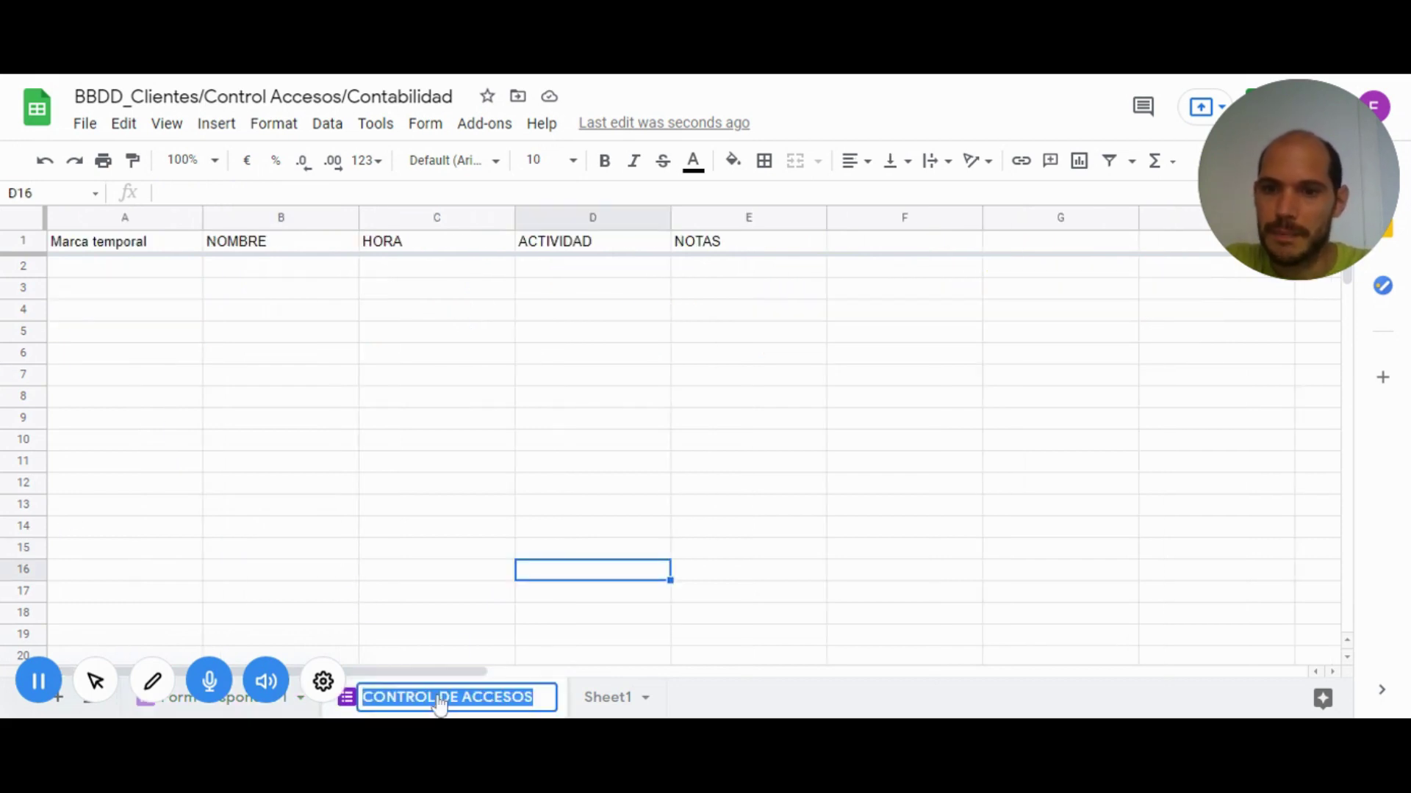
Confirm the CONTROL DE ACCESOS tab name, browse its access records, and open the Data menu
{"action": "left_click", "coordinate": [139, 269]}
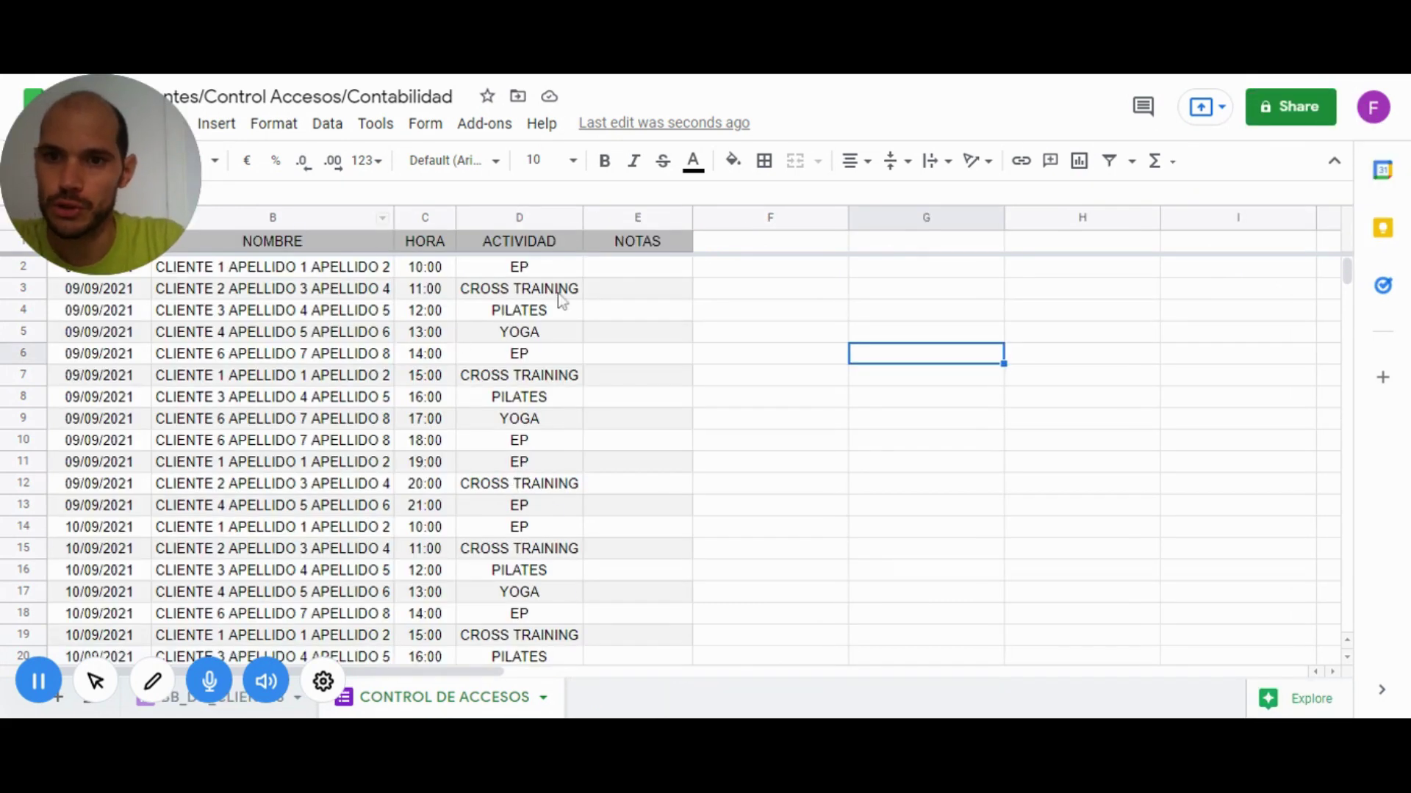
{"action": "scroll", "coordinate": [500, 346], "scroll_direction": "down", "scroll_amount": 1}
{"action": "scroll", "coordinate": [478, 397], "scroll_direction": "down", "scroll_amount": 2}
{"action": "scroll", "coordinate": [506, 412], "scroll_direction": "down", "scroll_amount": 3}
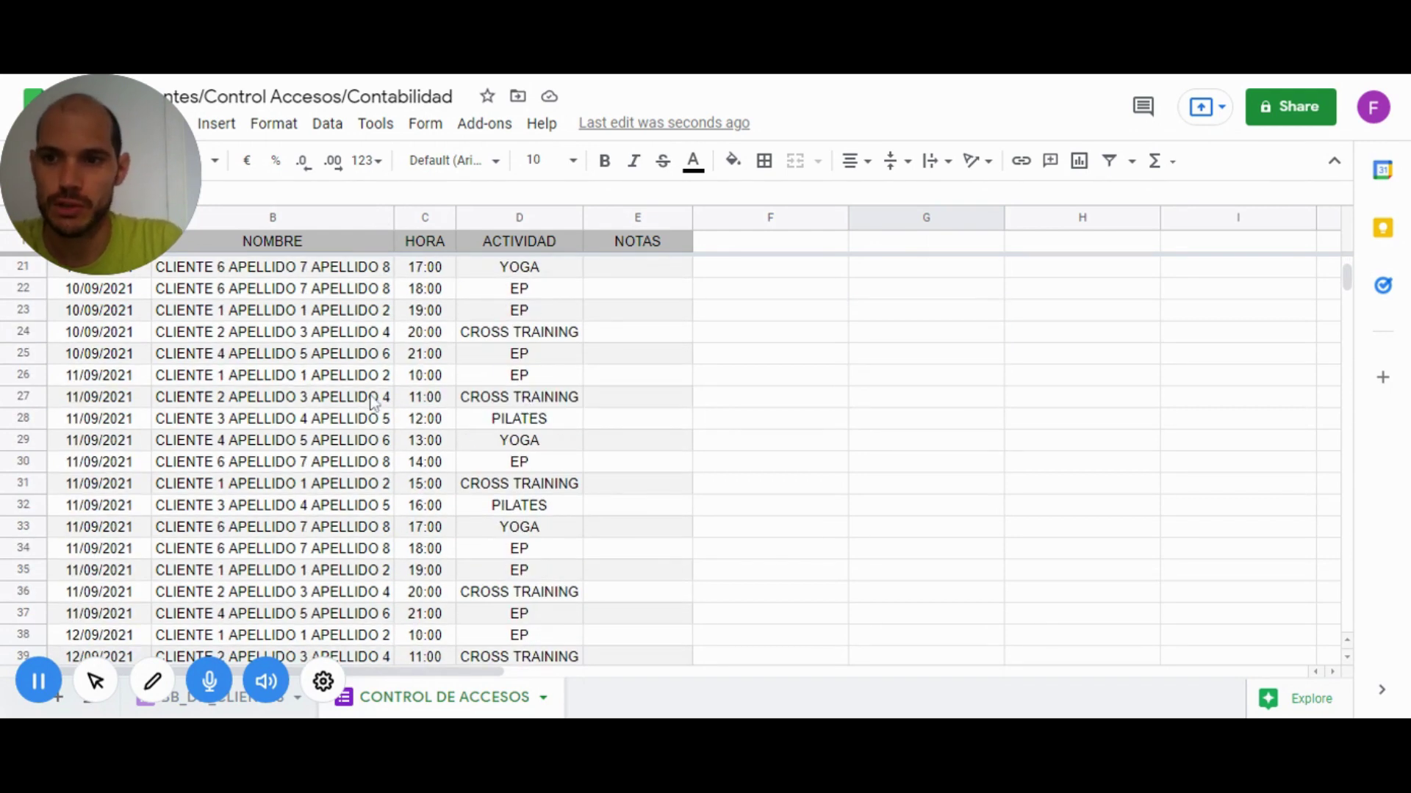
{"action": "scroll", "coordinate": [435, 466], "scroll_direction": "up", "scroll_amount": 6}
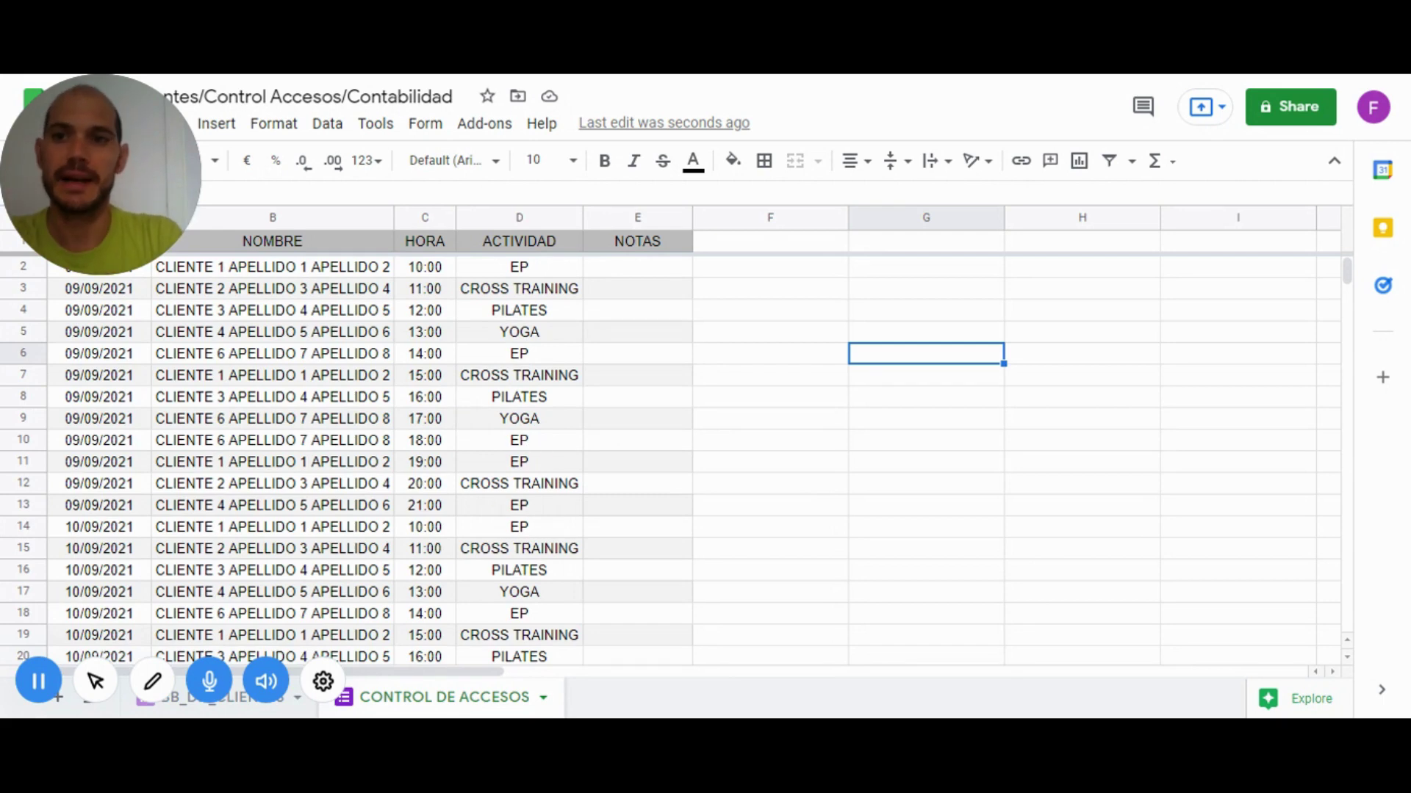
{"action": "left_click", "coordinate": [325, 131]}
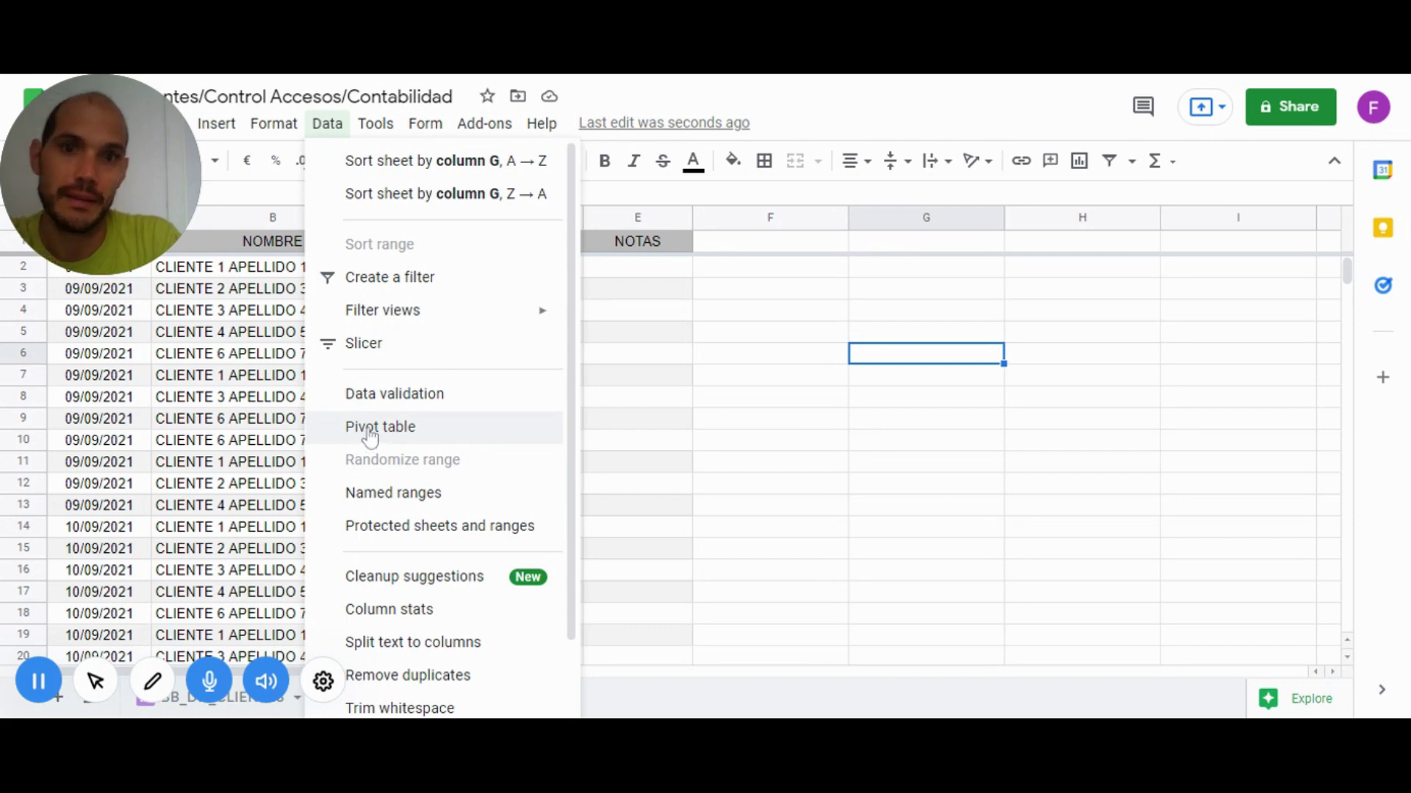
Start a pivot table on a new sheet with source range 'CONTROL DE ACCESOS'!A:E
{"action": "left_click", "coordinate": [369, 437]}
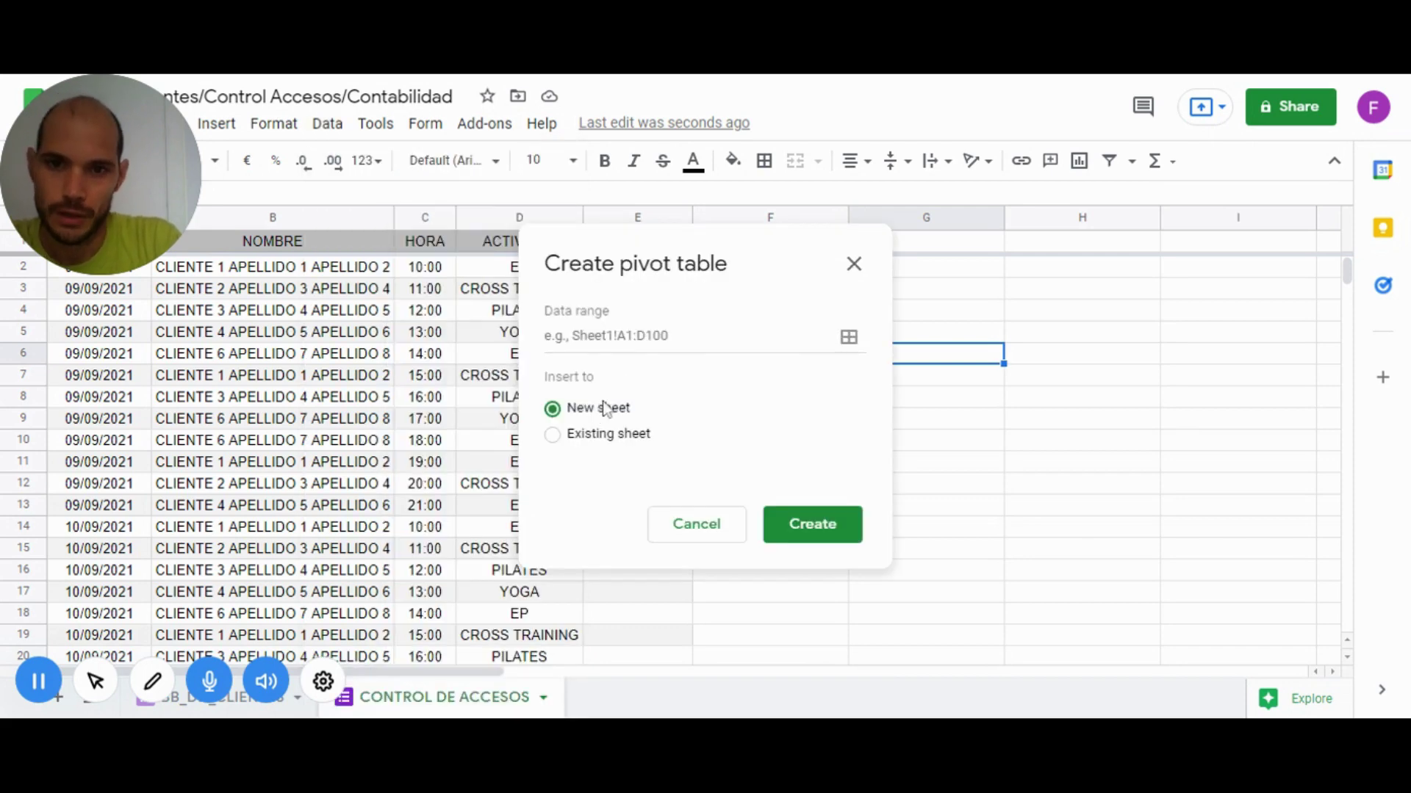
{"action": "left_click", "coordinate": [848, 337]}
{"action": "type", "text": "A"}
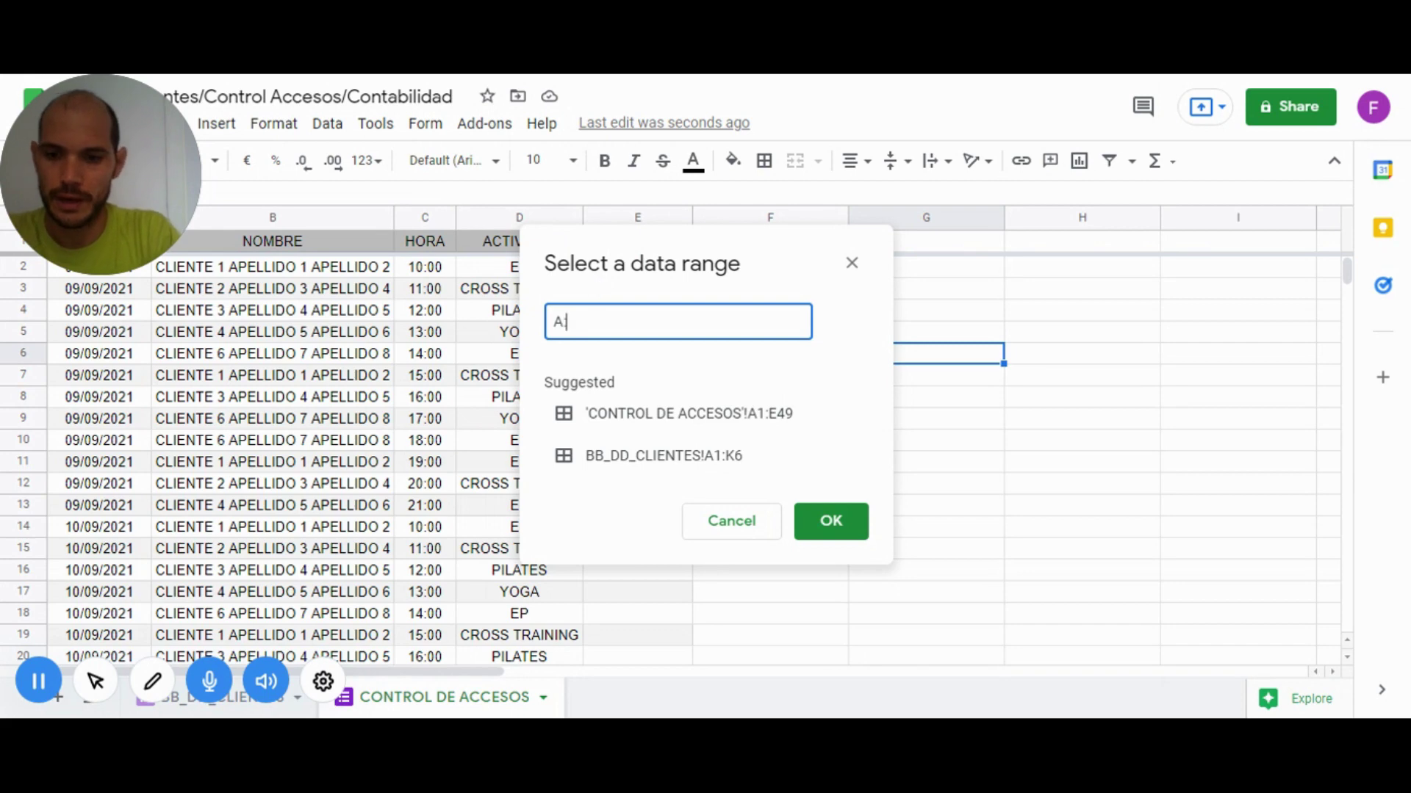
{"action": "type", "text": ":E"}
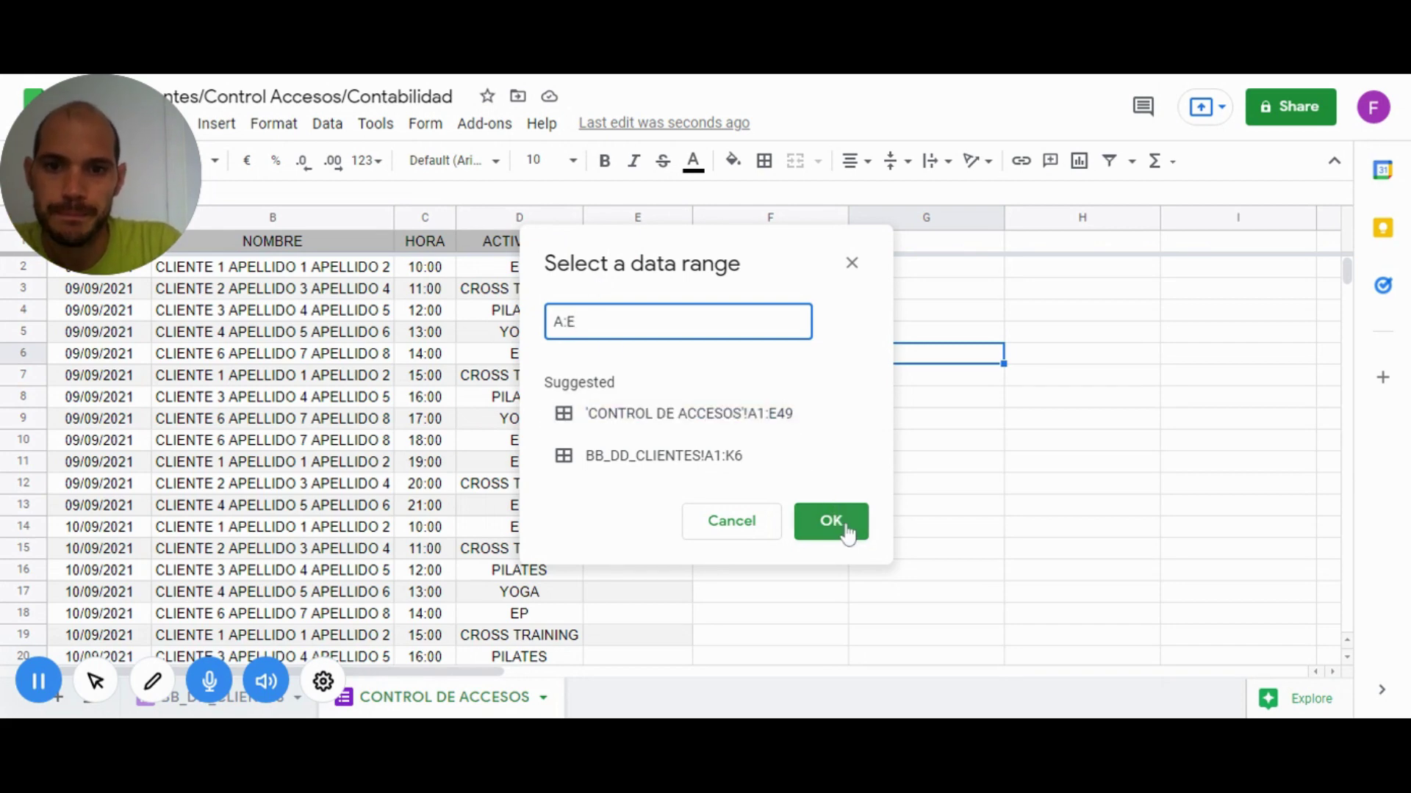
{"action": "left_click", "coordinate": [768, 422]}
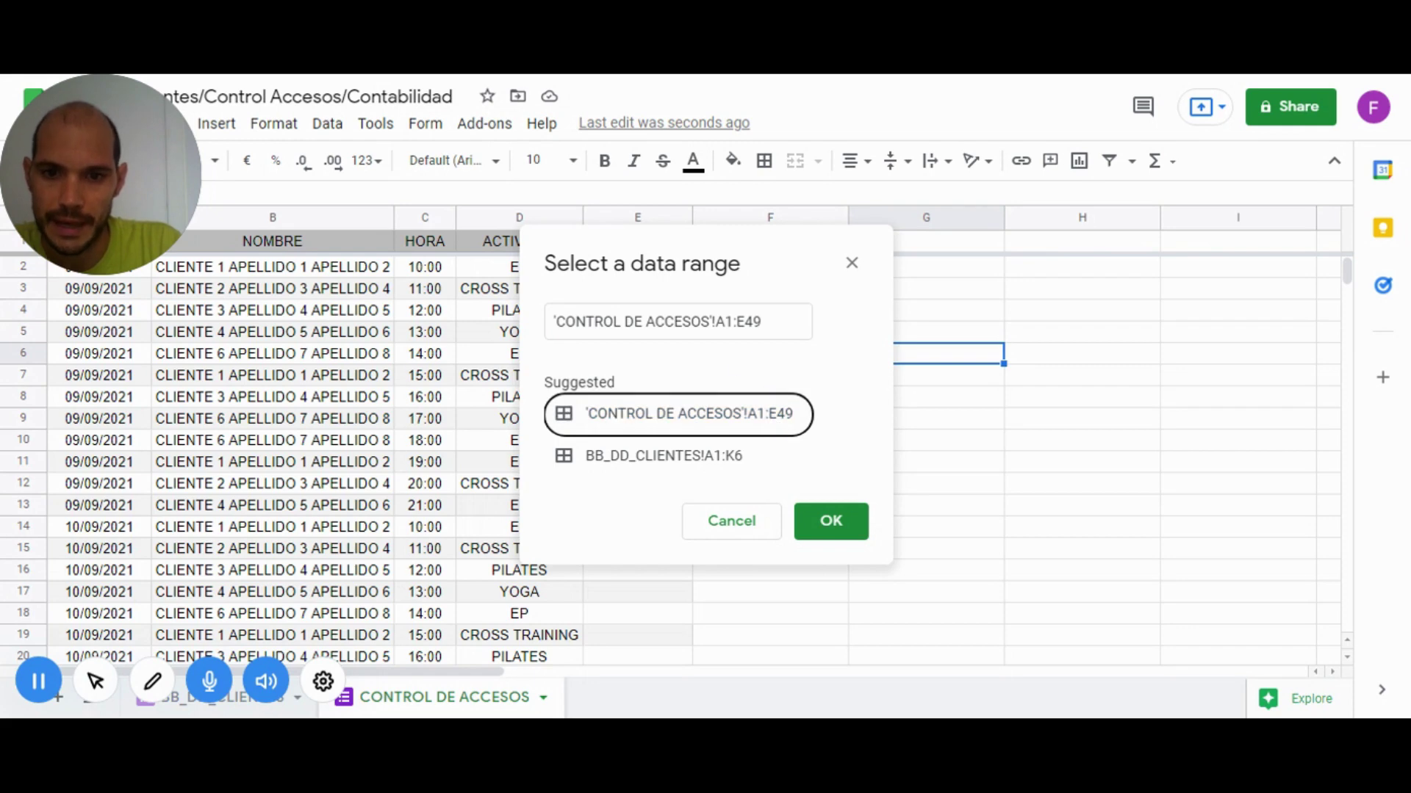
{"action": "left_click", "coordinate": [737, 321]}
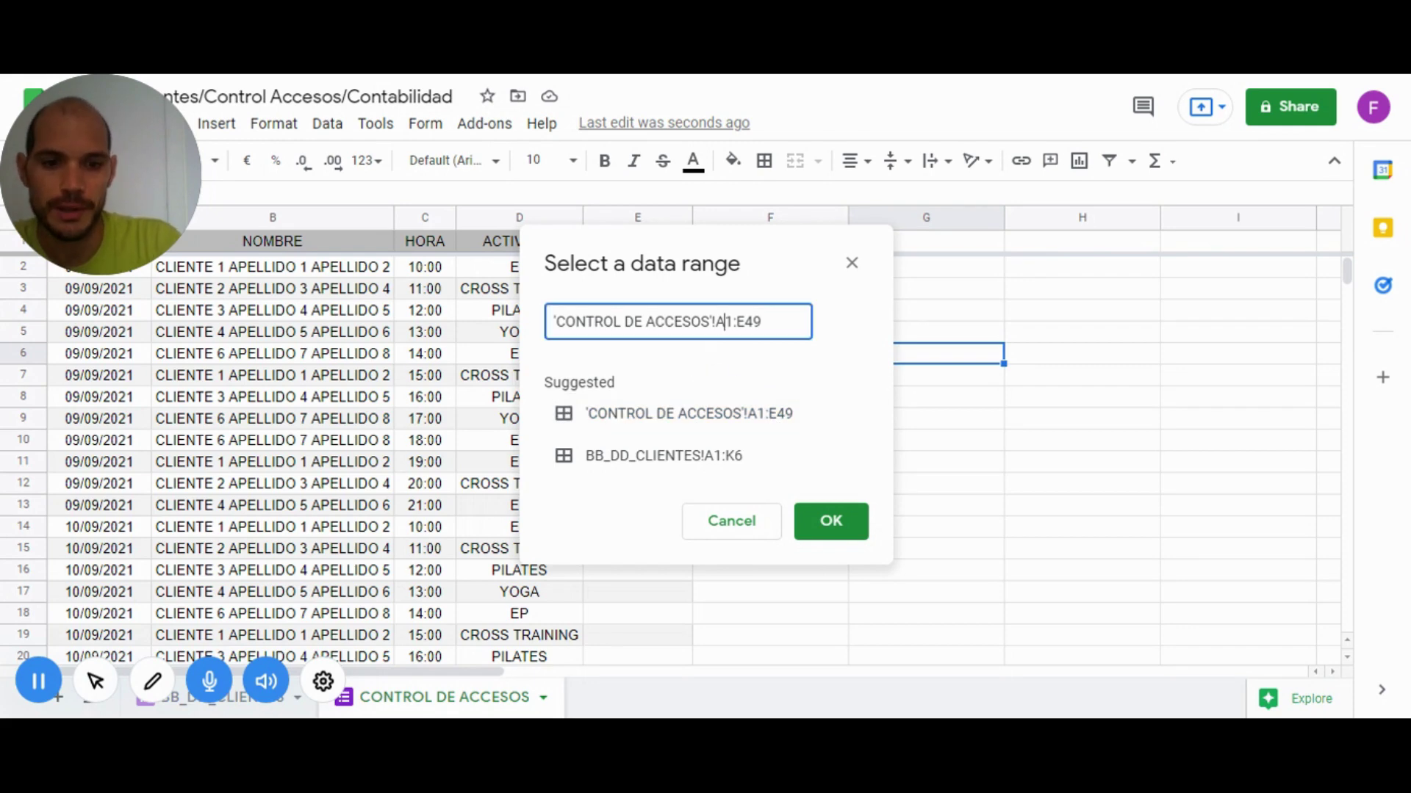
{"action": "key", "text": "BackSpace"}
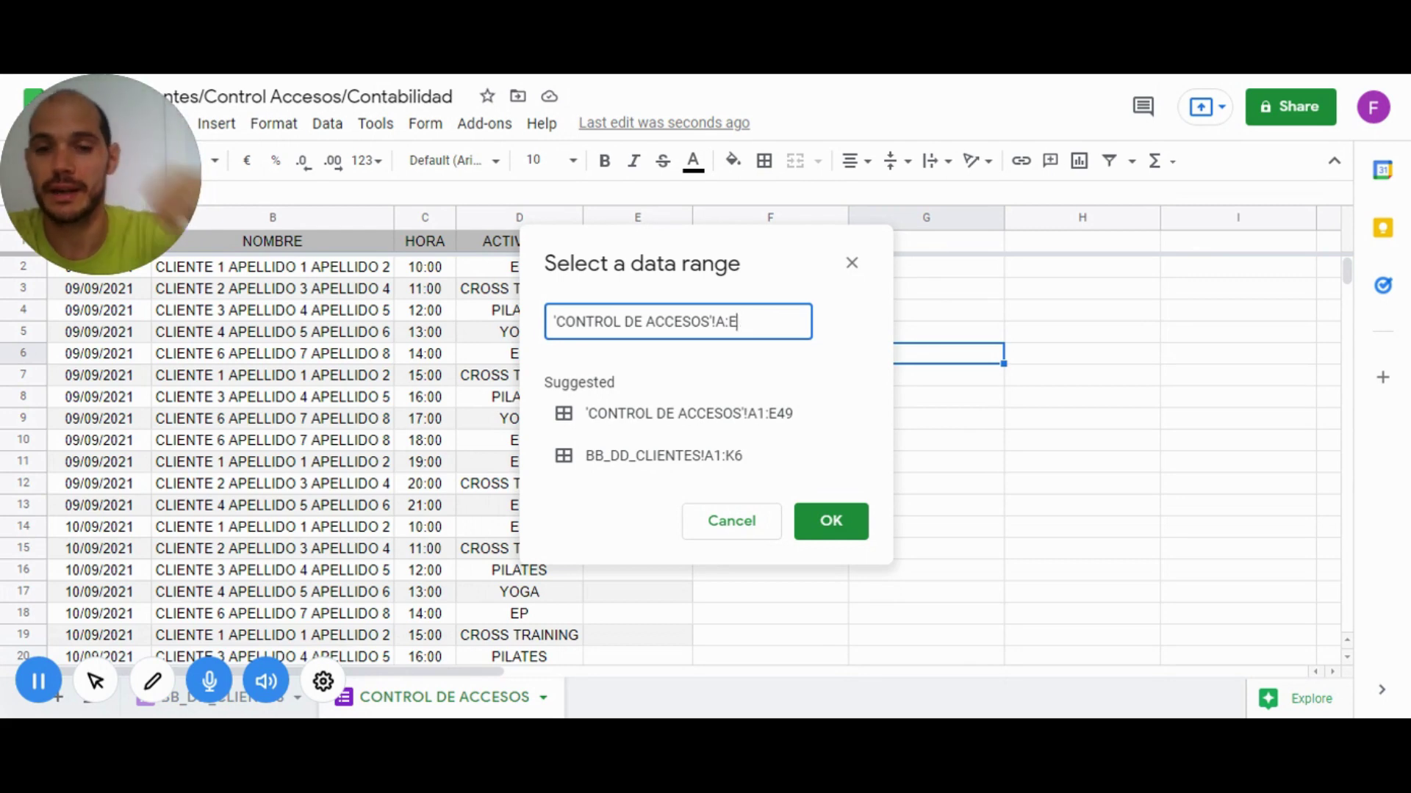
{"action": "left_click", "coordinate": [824, 528]}
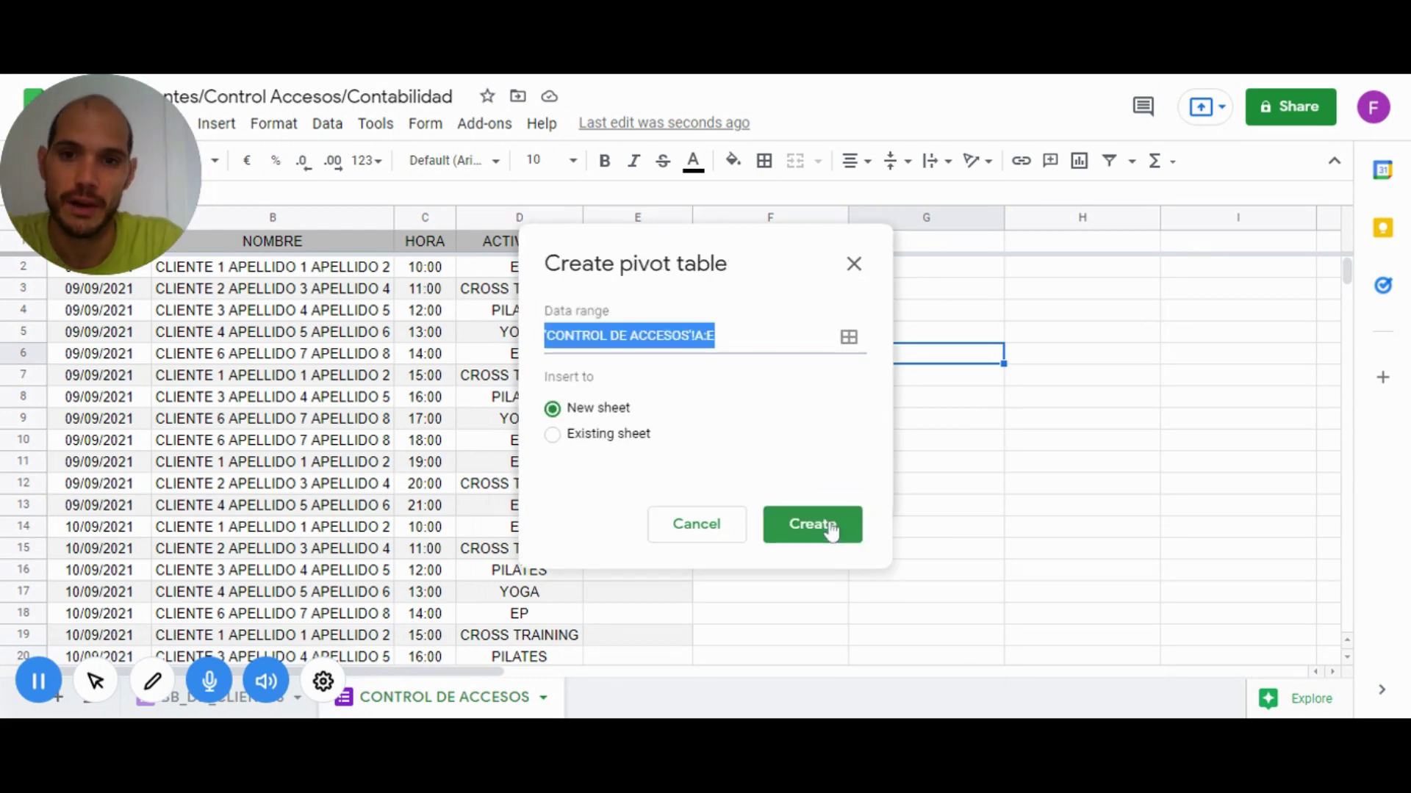
Create the pivot with Marca temporal as rows, ACTIVIDAD as columns and summed HORA as values
{"action": "left_click", "coordinate": [830, 530]}
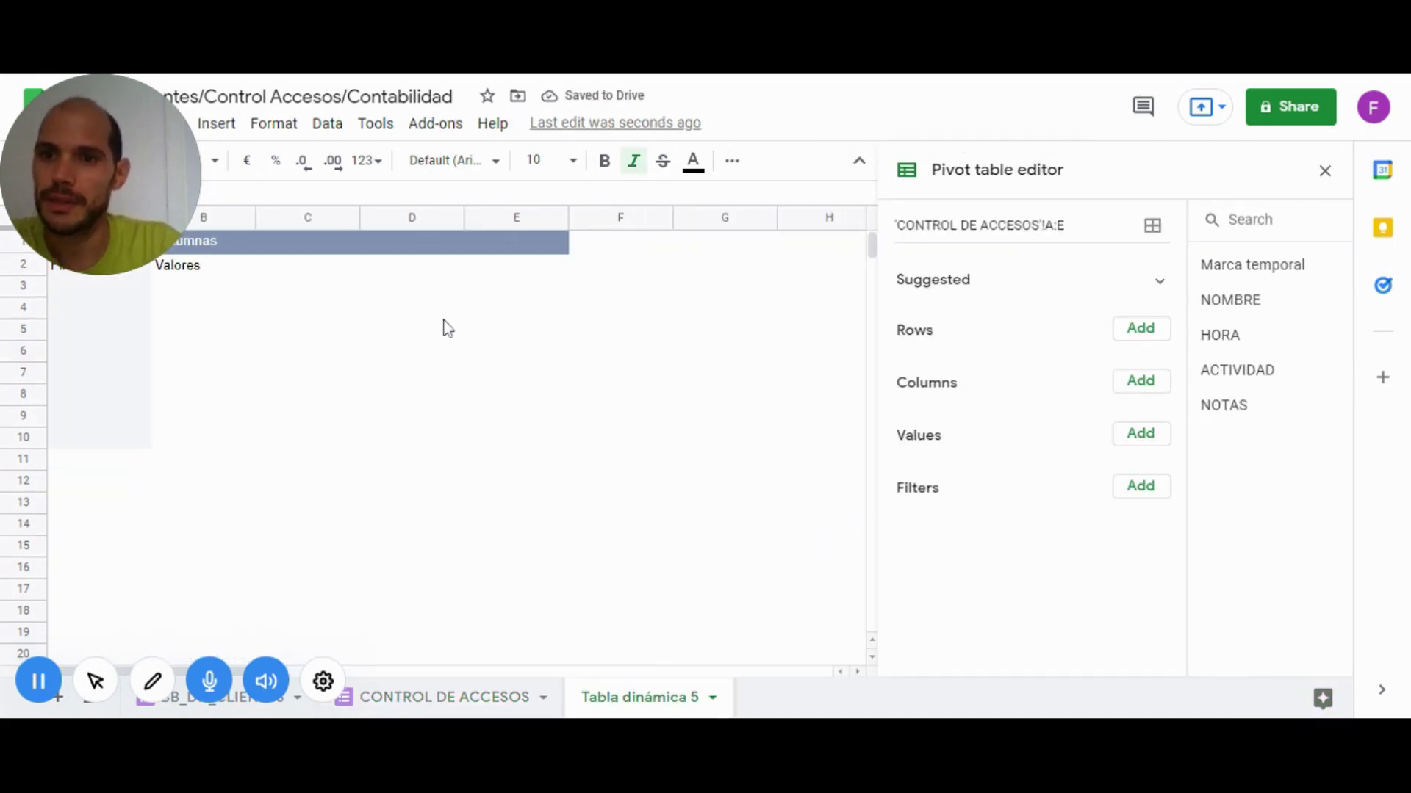
{"action": "left_click_drag", "start_coordinate": [125, 177], "coordinate": [738, 176]}
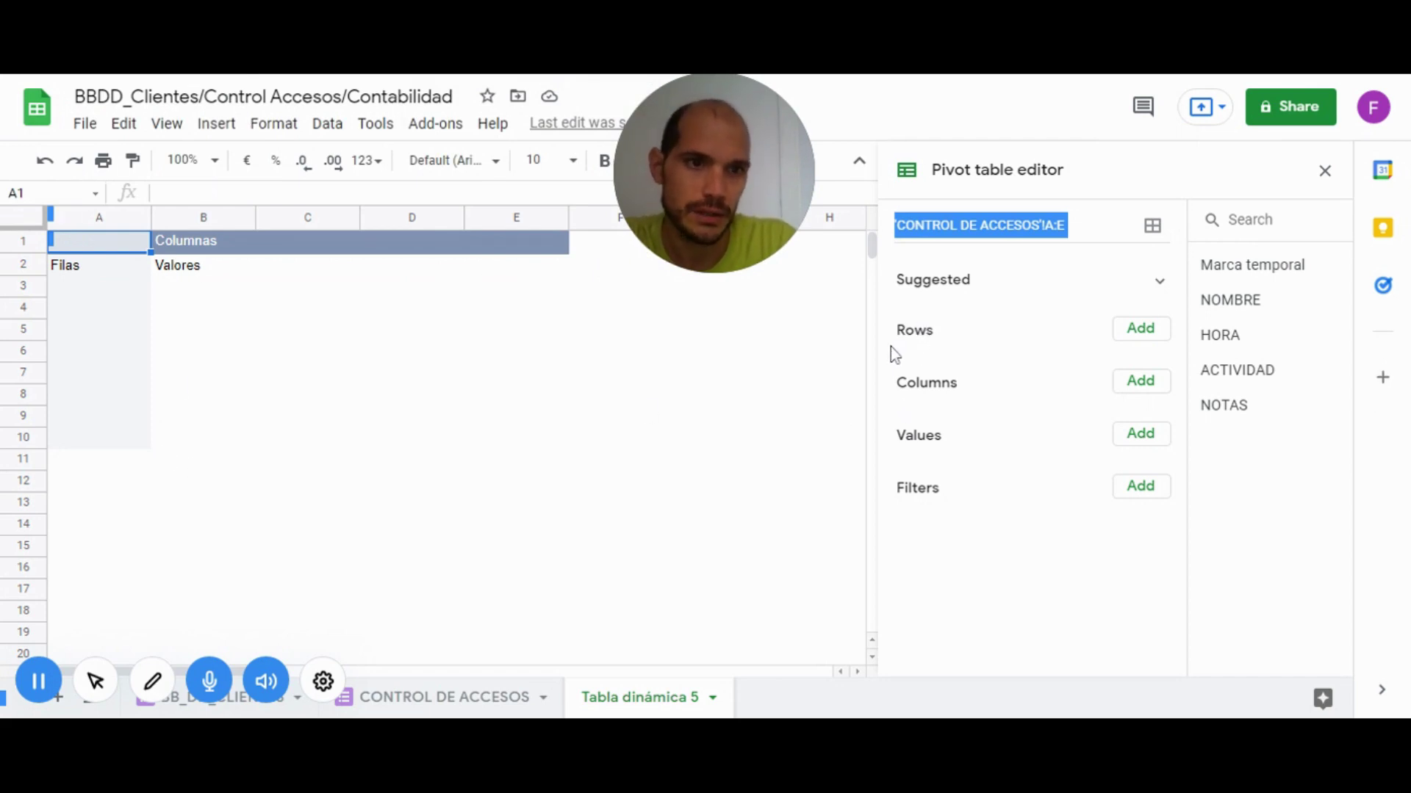
{"action": "left_click_drag", "start_coordinate": [1249, 266], "coordinate": [960, 367]}
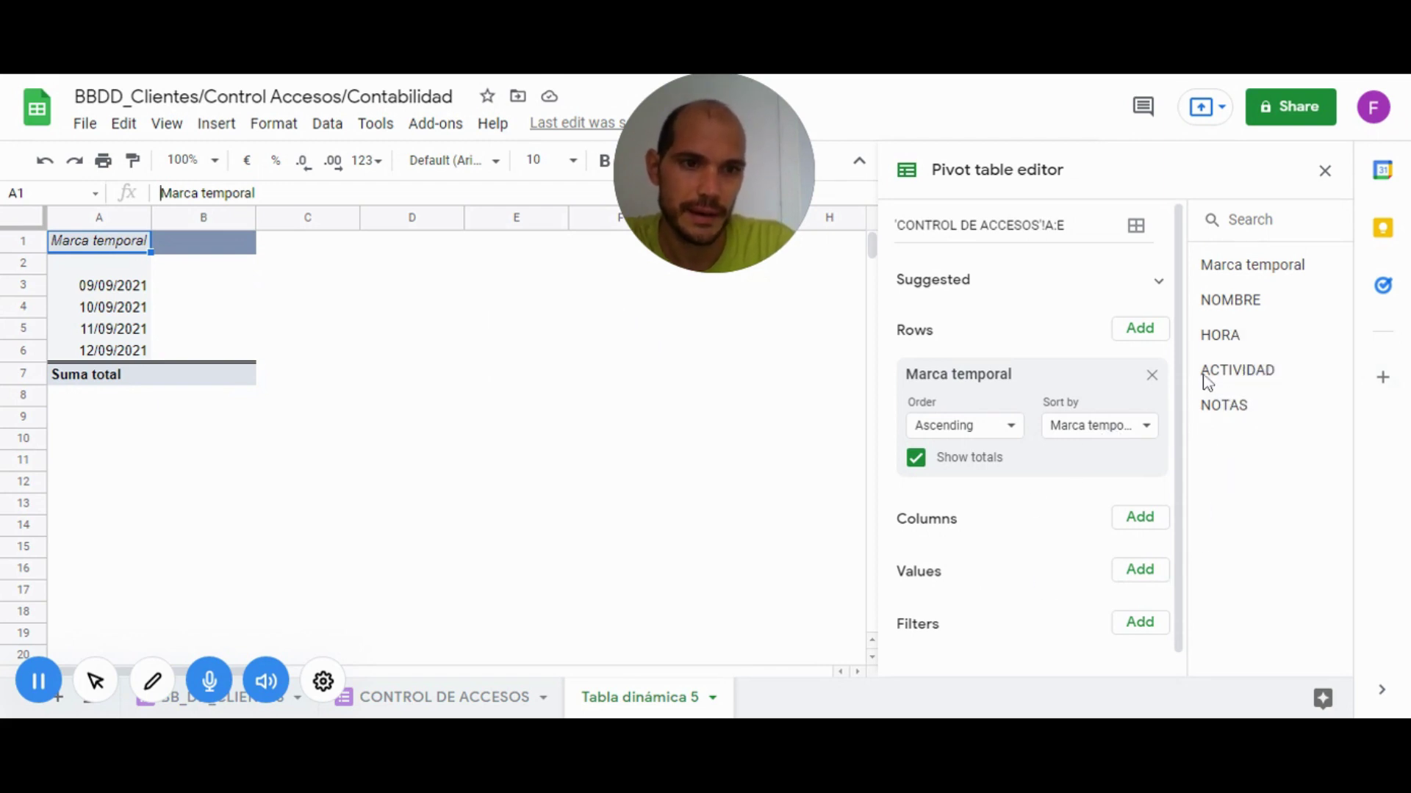
{"action": "left_click_drag", "start_coordinate": [1228, 390], "coordinate": [943, 563]}
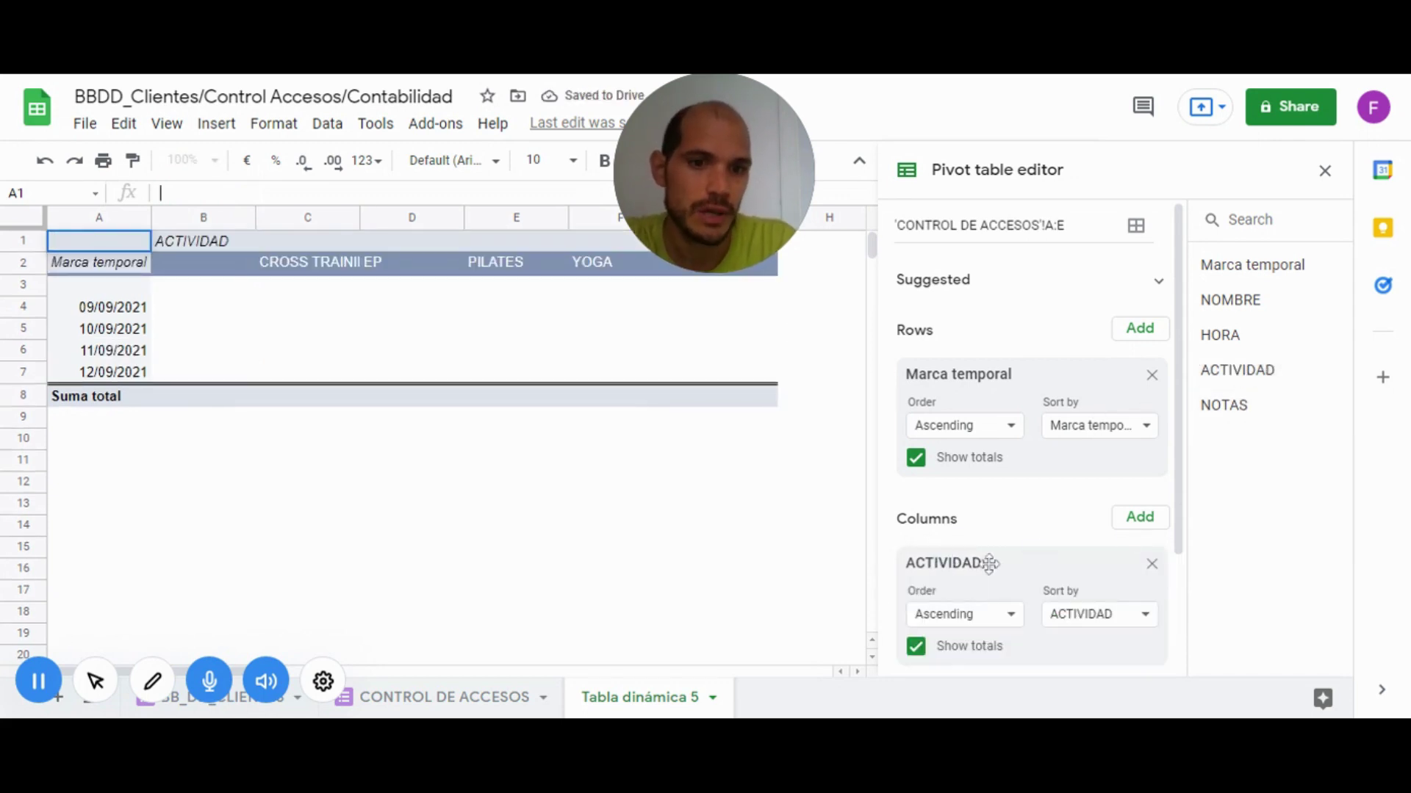
{"action": "scroll", "coordinate": [988, 607], "scroll_direction": "down", "scroll_amount": 3}
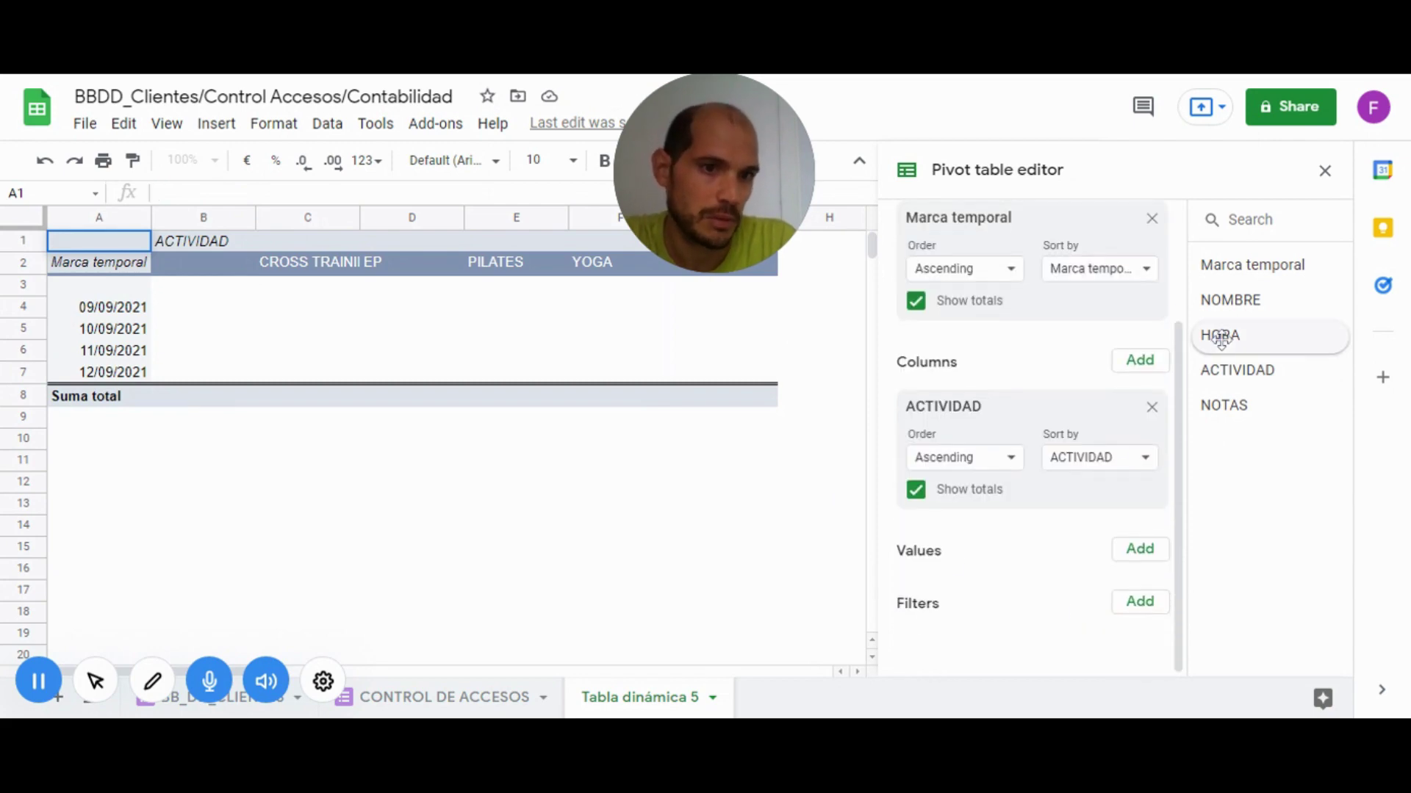
{"action": "left_click_drag", "start_coordinate": [1220, 335], "coordinate": [918, 602]}
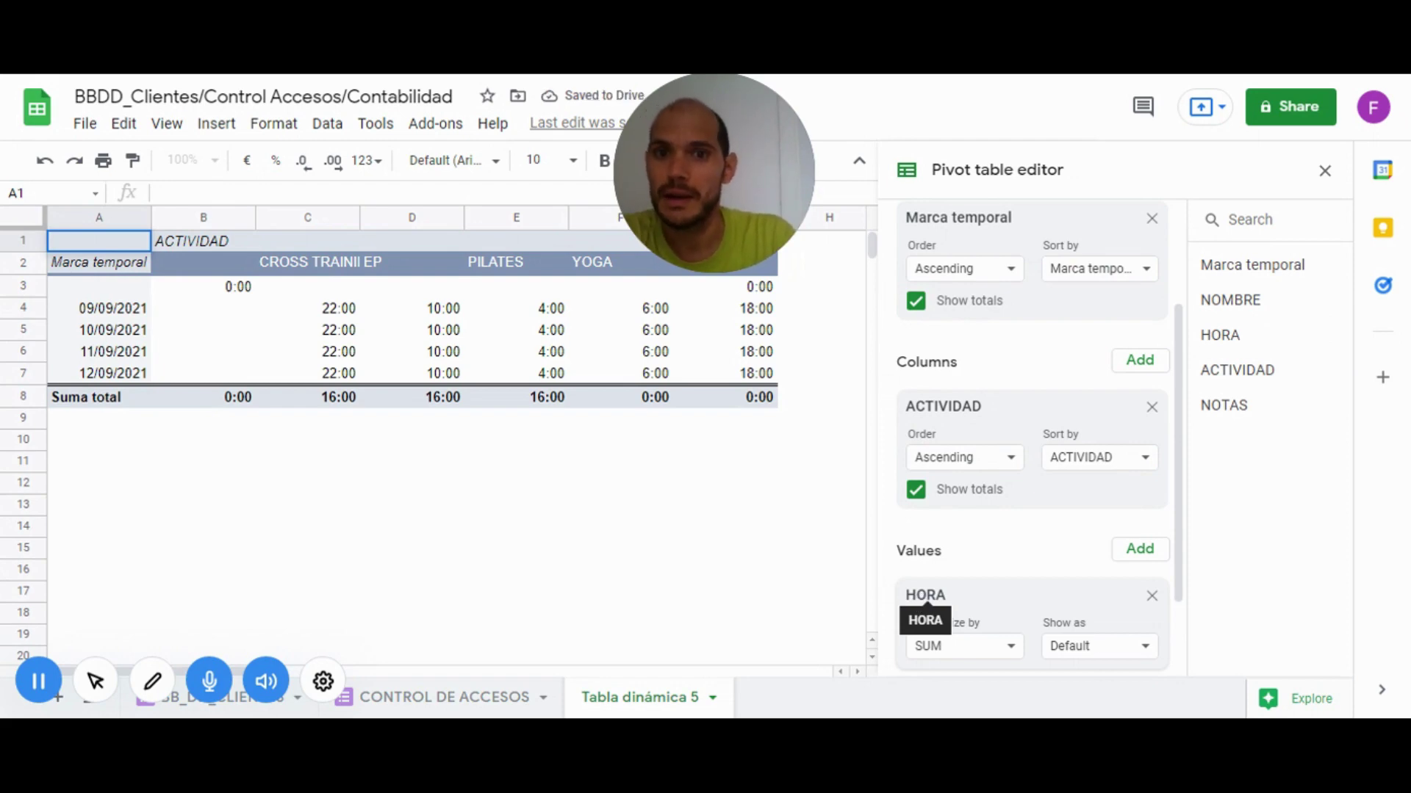
{"action": "scroll", "coordinate": [1044, 561], "scroll_direction": "down", "scroll_amount": 1}
{"action": "scroll", "coordinate": [1047, 560], "scroll_direction": "down", "scroll_amount": 1}
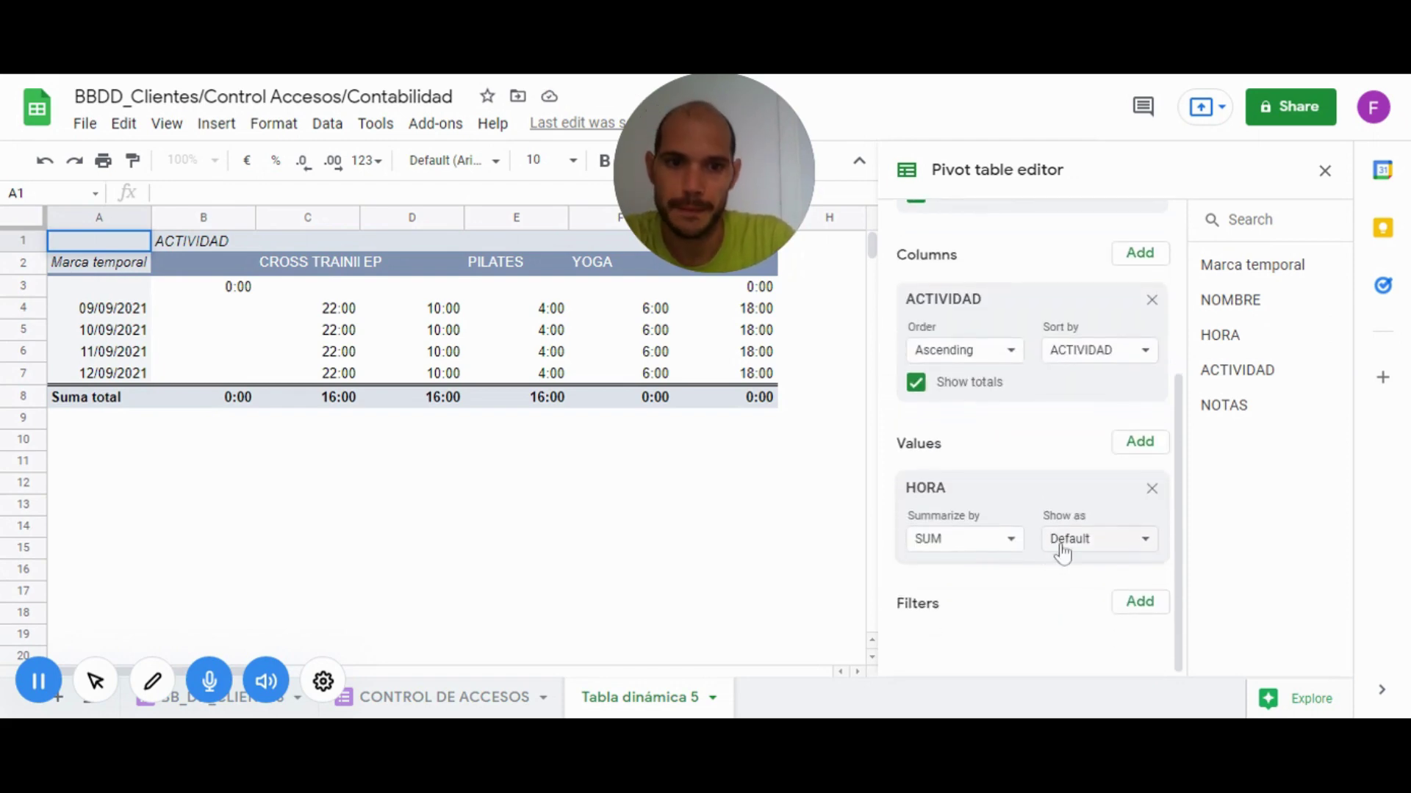
Replace summed HORA with a count of Marca temporal and auto-fit all columns
{"action": "left_click", "coordinate": [1152, 489]}
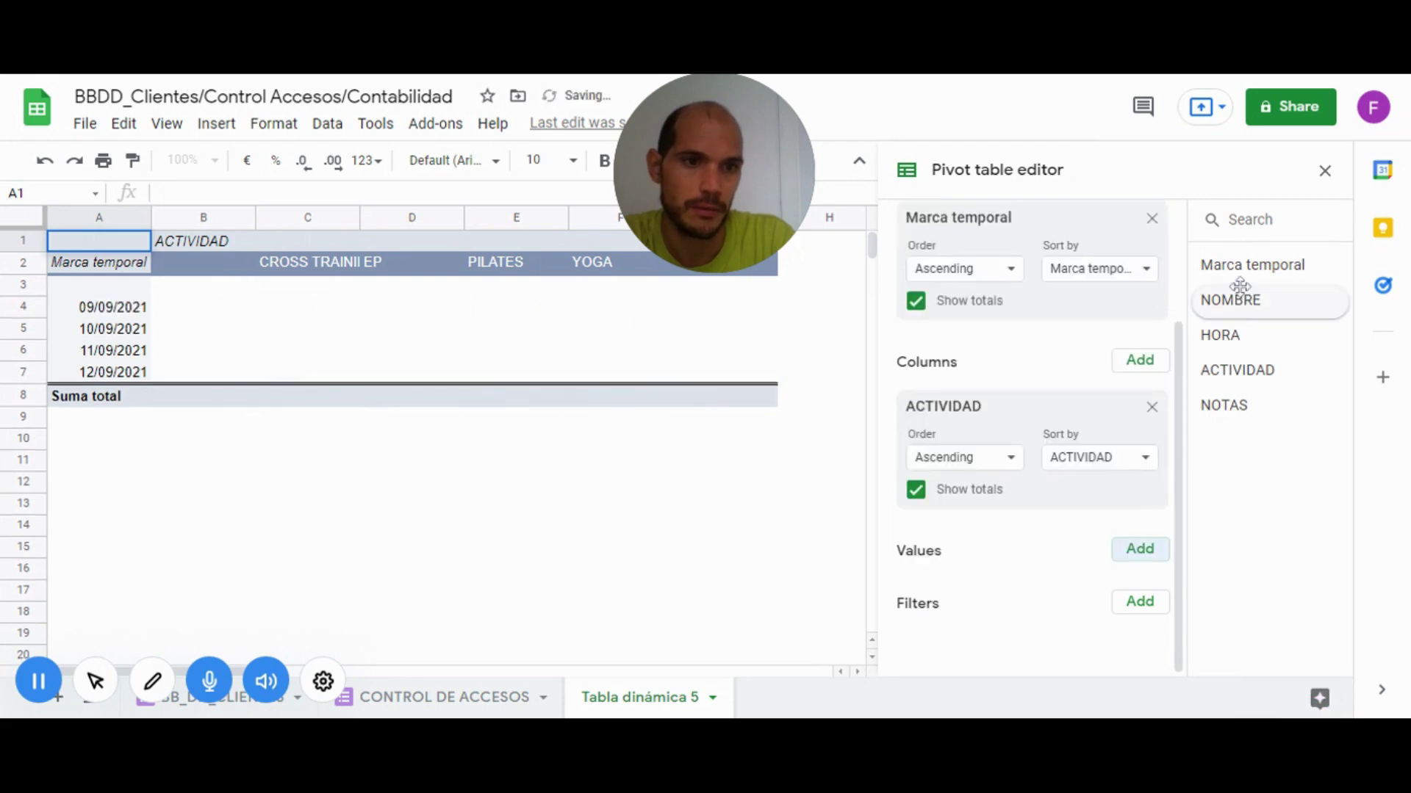
{"action": "left_click_drag", "start_coordinate": [1244, 272], "coordinate": [934, 599]}
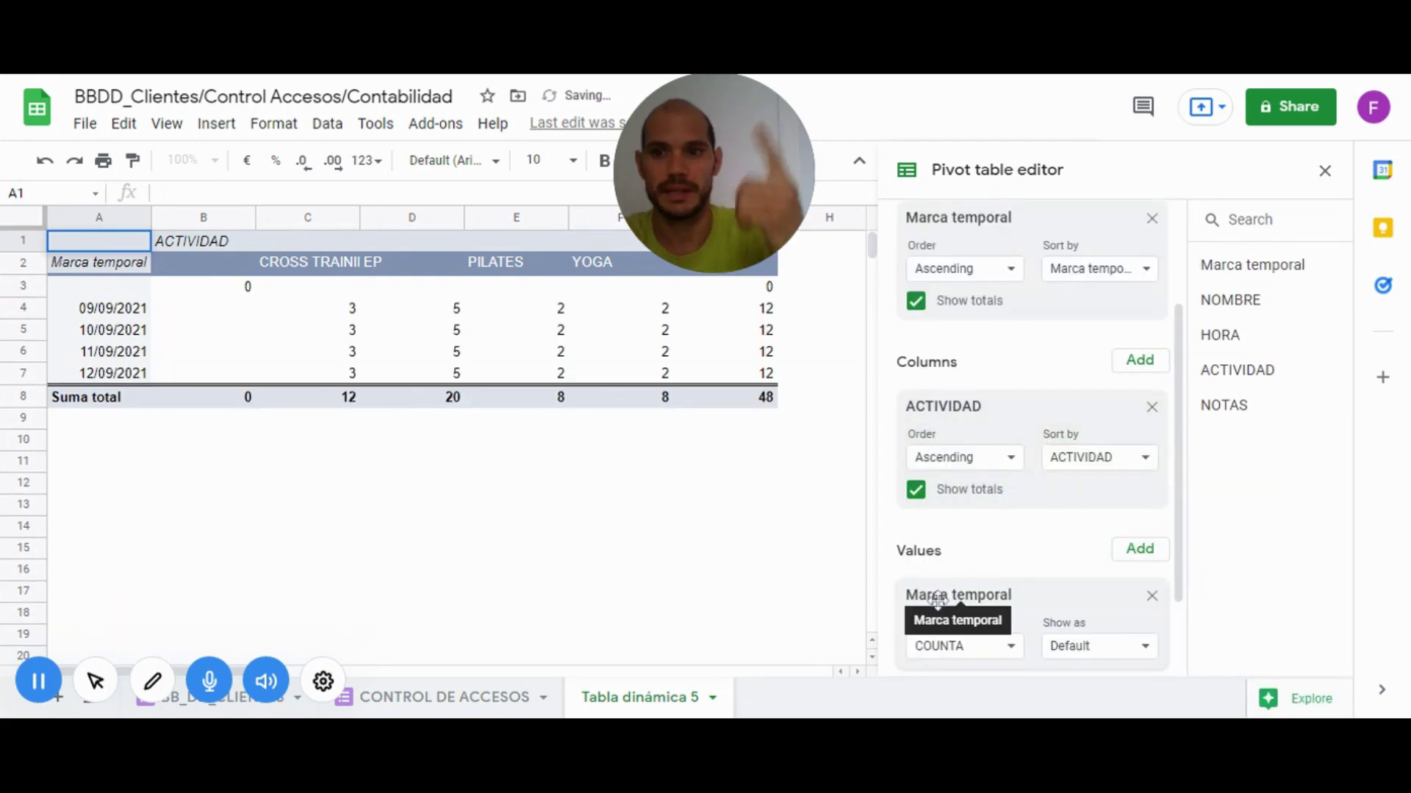
{"action": "scroll", "coordinate": [1020, 562], "scroll_direction": "down", "scroll_amount": 2}
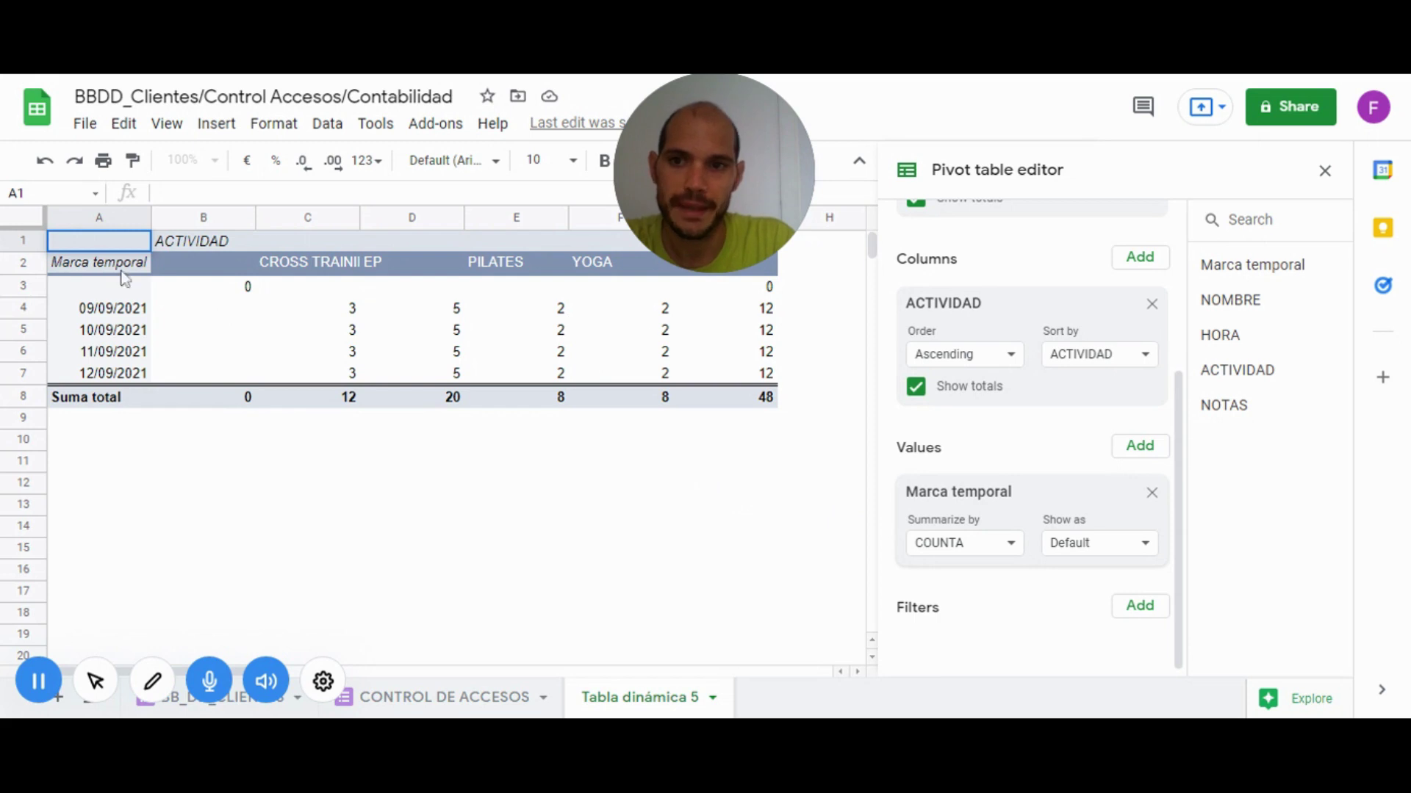
{"action": "left_click", "coordinate": [23, 219]}
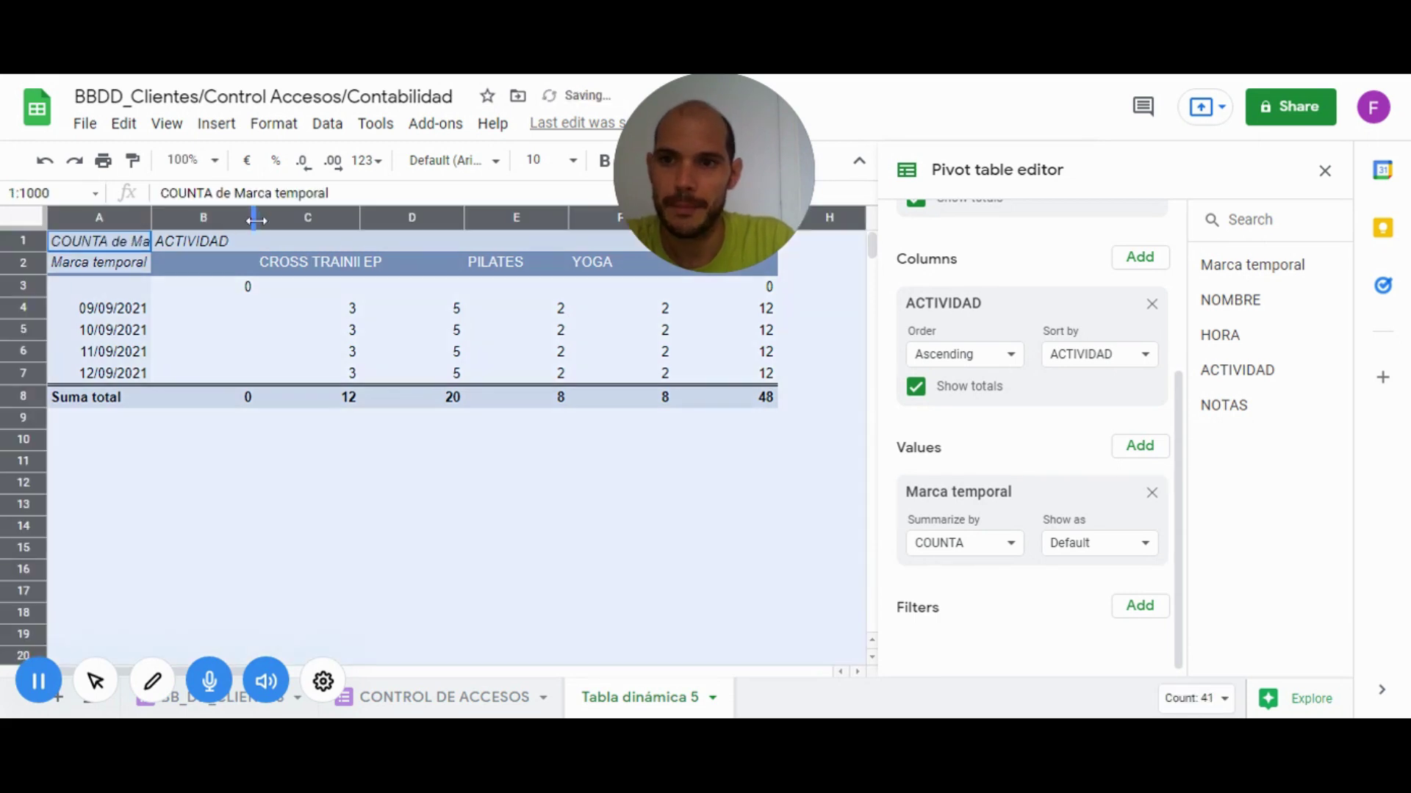
{"action": "left_click_drag", "start_coordinate": [254, 219], "coordinate": [254, 218]}
{"action": "double_click", "coordinate": [242, 232]}
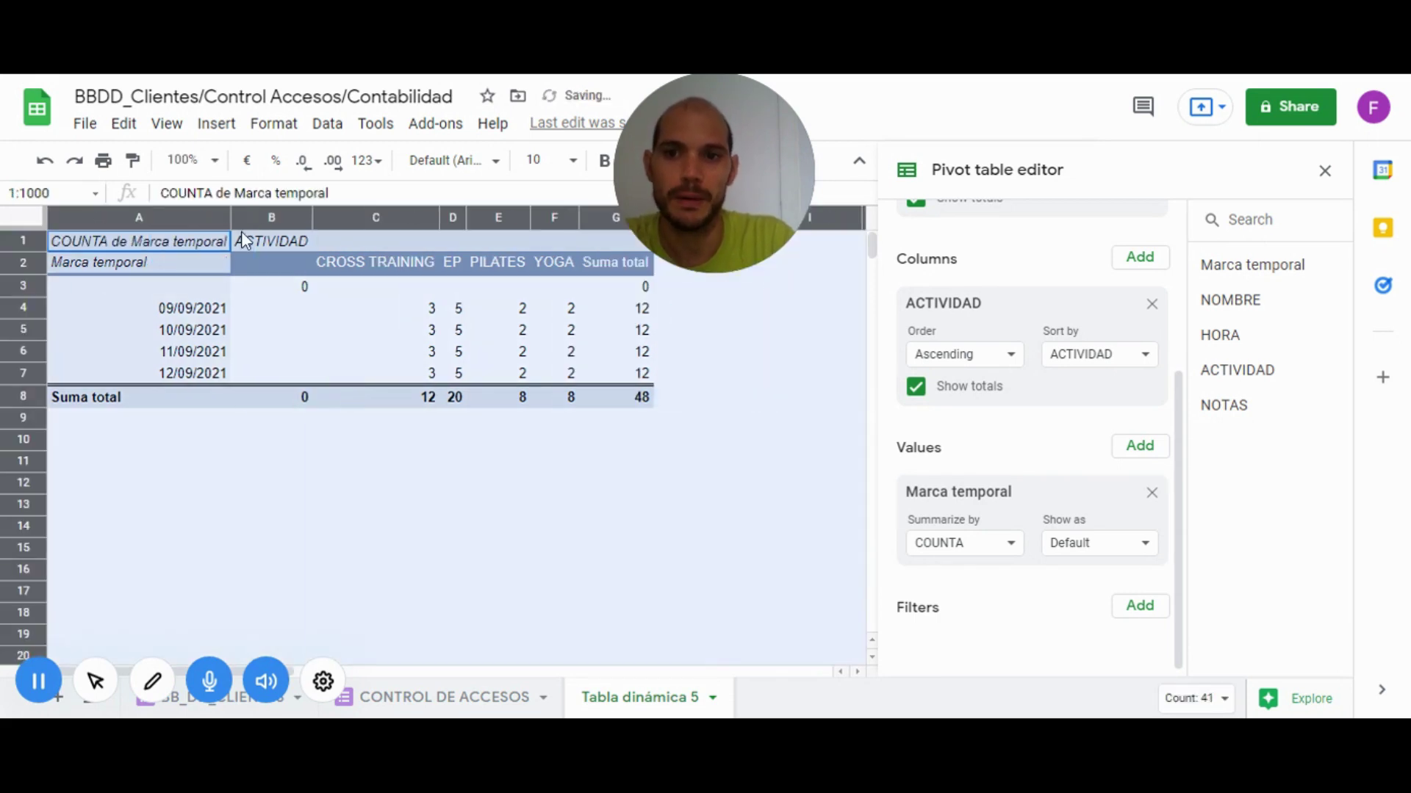
{"action": "left_click", "coordinate": [263, 471]}
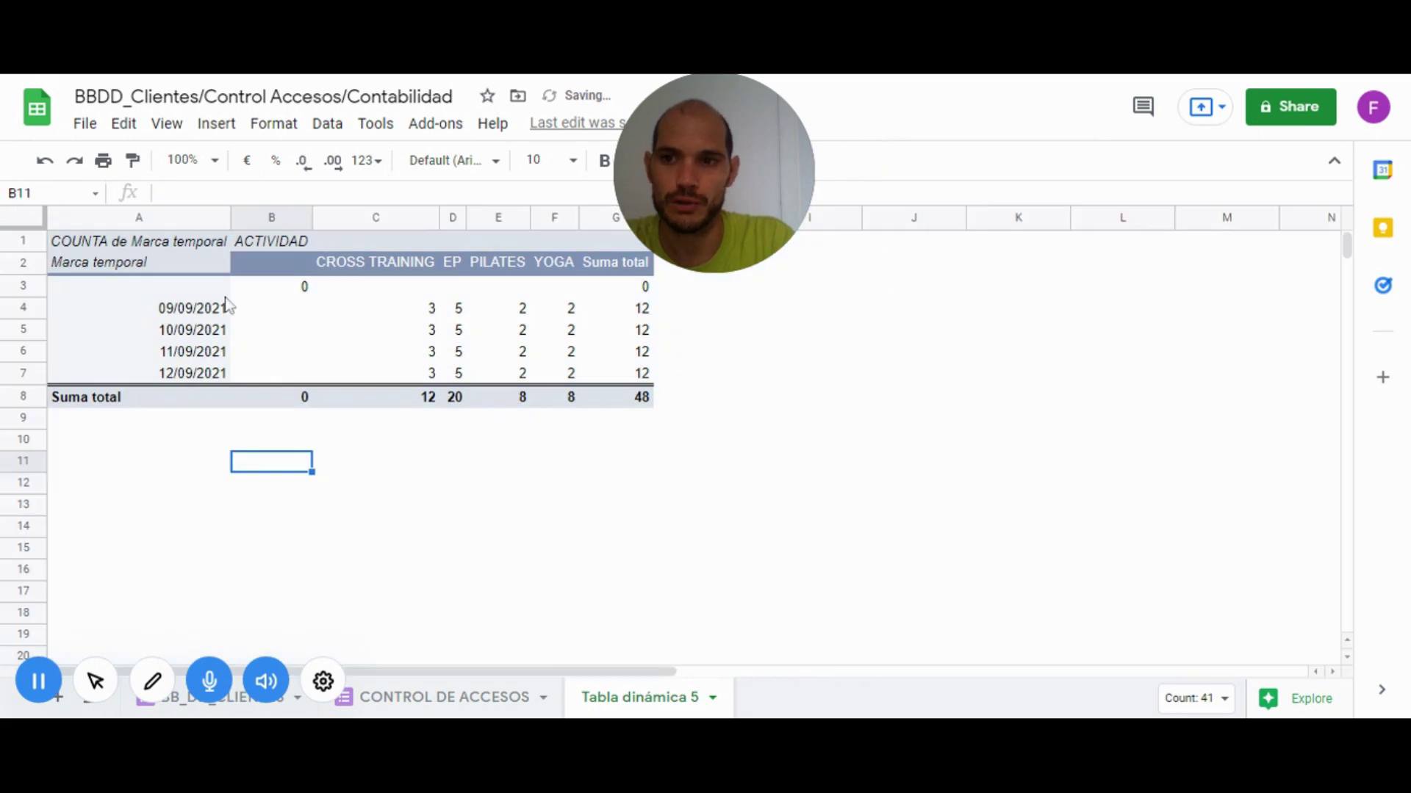
Clear the COUNTA de Marca temporal header, fit column A, and centre-align all values
{"action": "left_click", "coordinate": [189, 249]}
{"action": "key", "text": "Return"}
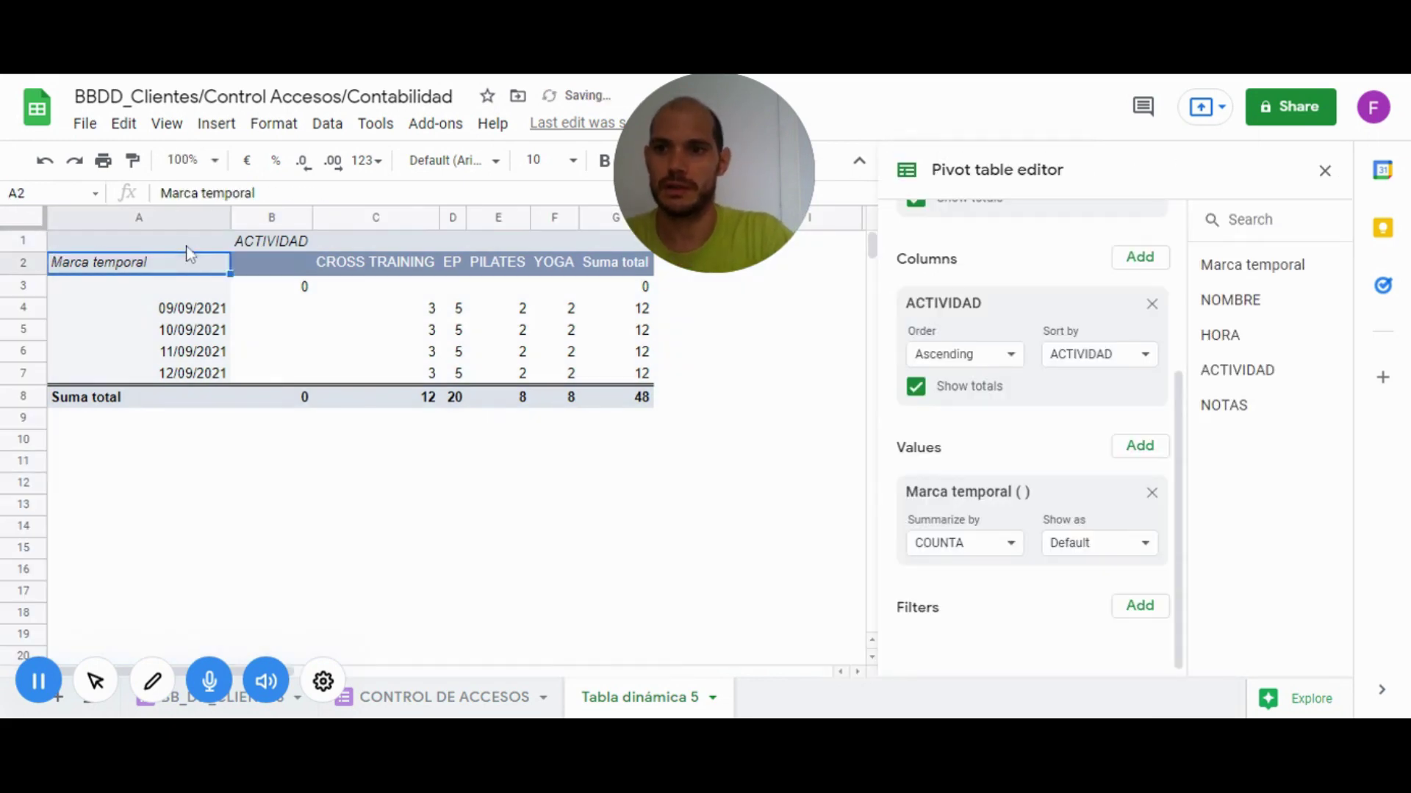
{"action": "double_click", "coordinate": [230, 214]}
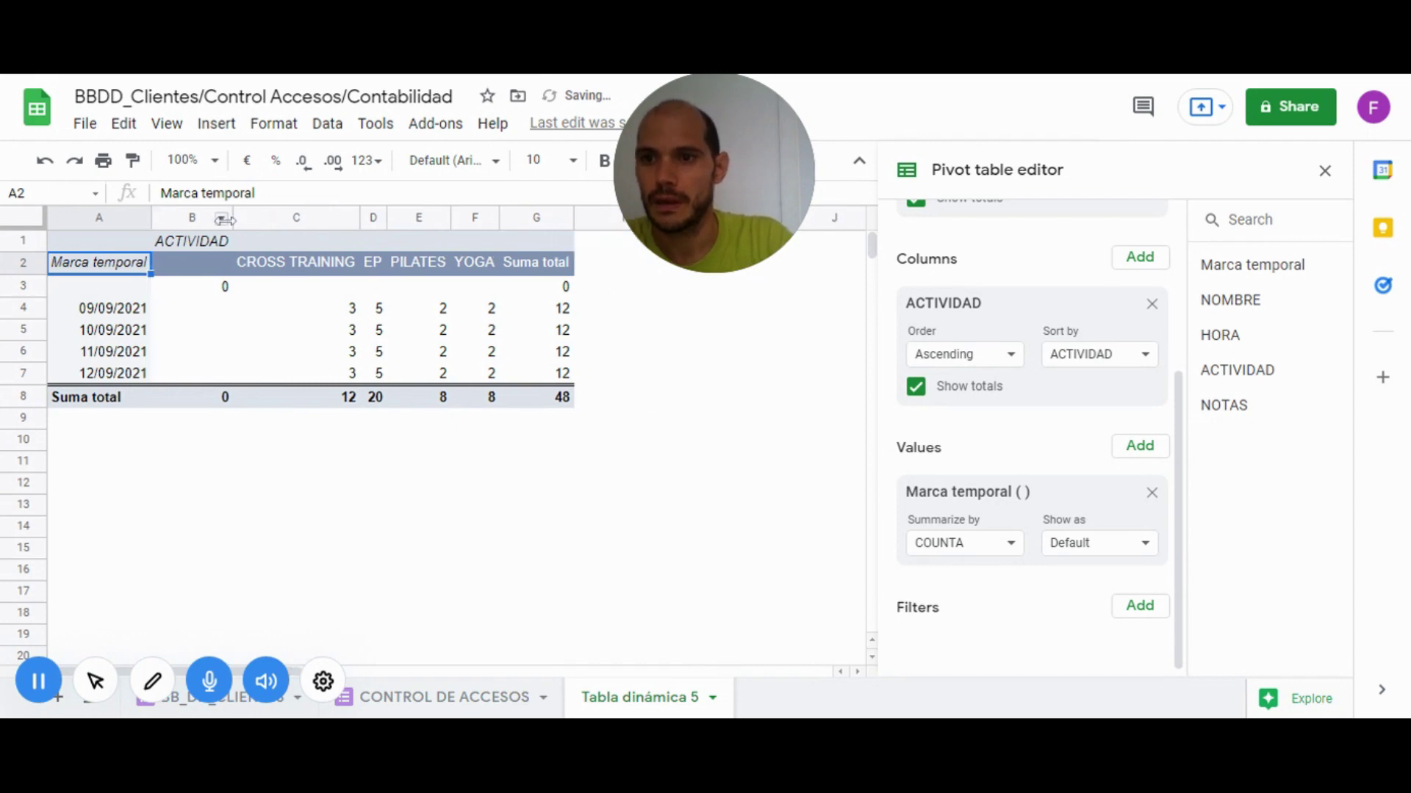
{"action": "left_click", "coordinate": [33, 218]}
{"action": "left_click_drag", "start_coordinate": [702, 145], "coordinate": [1021, 226]}
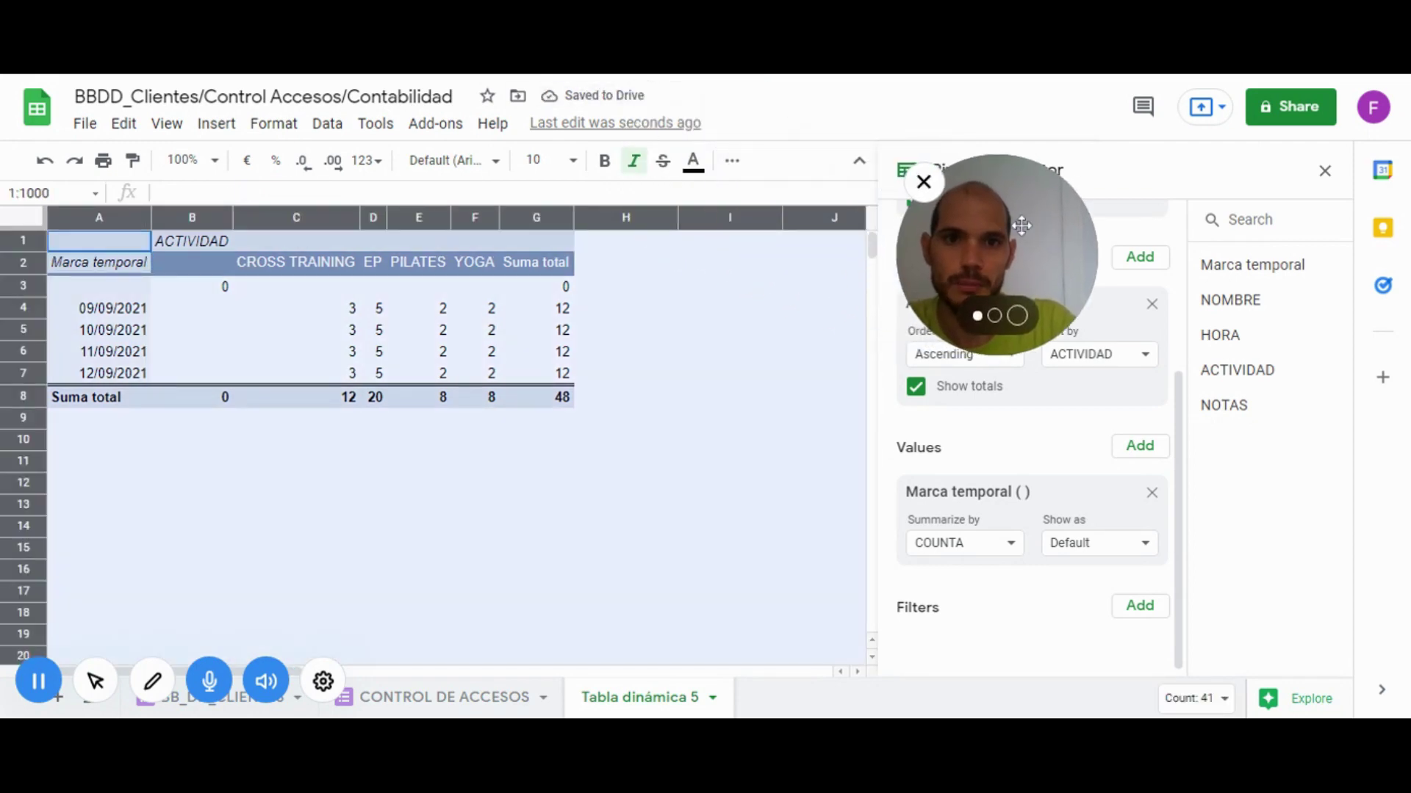
{"action": "left_click", "coordinate": [732, 160]}
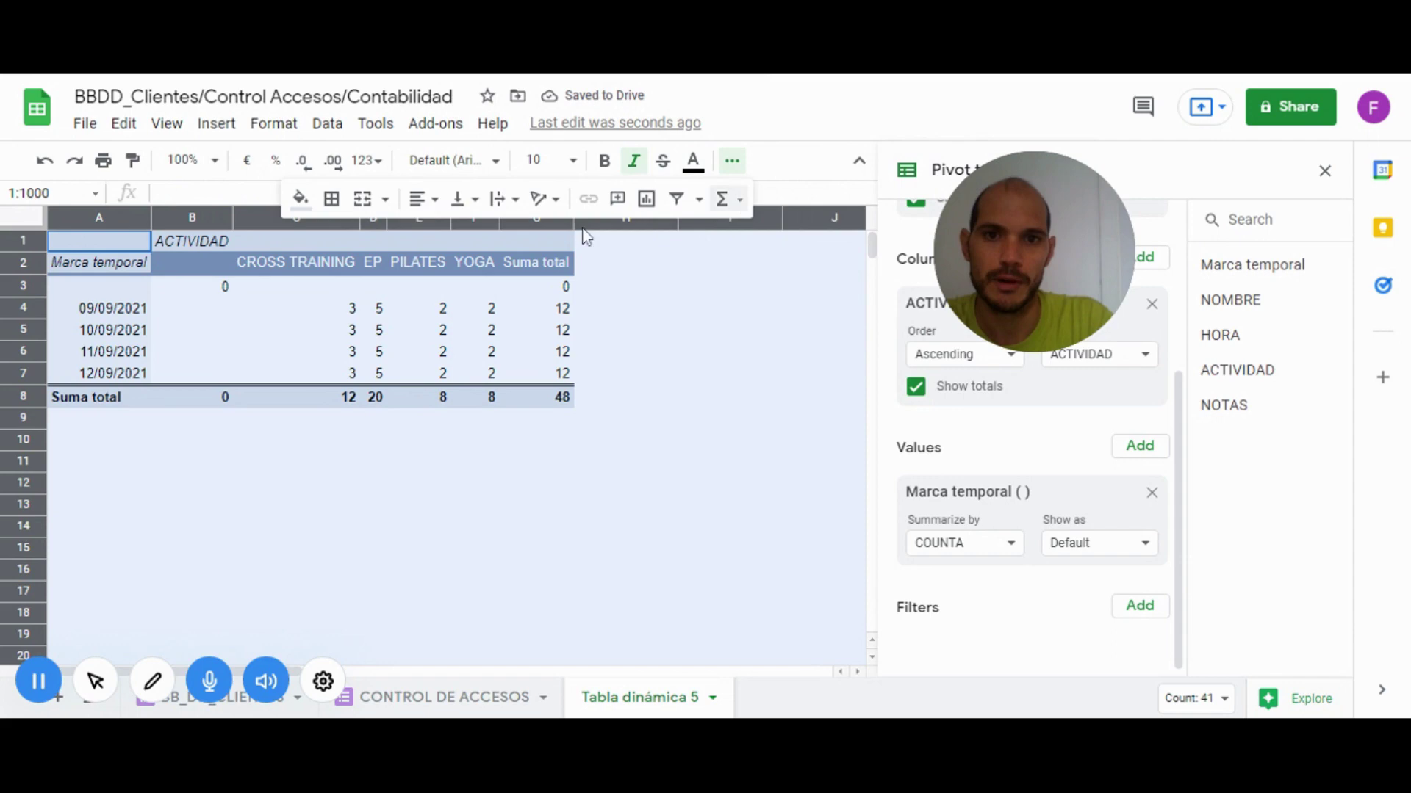
{"action": "left_click", "coordinate": [430, 199]}
{"action": "left_click", "coordinate": [448, 235]}
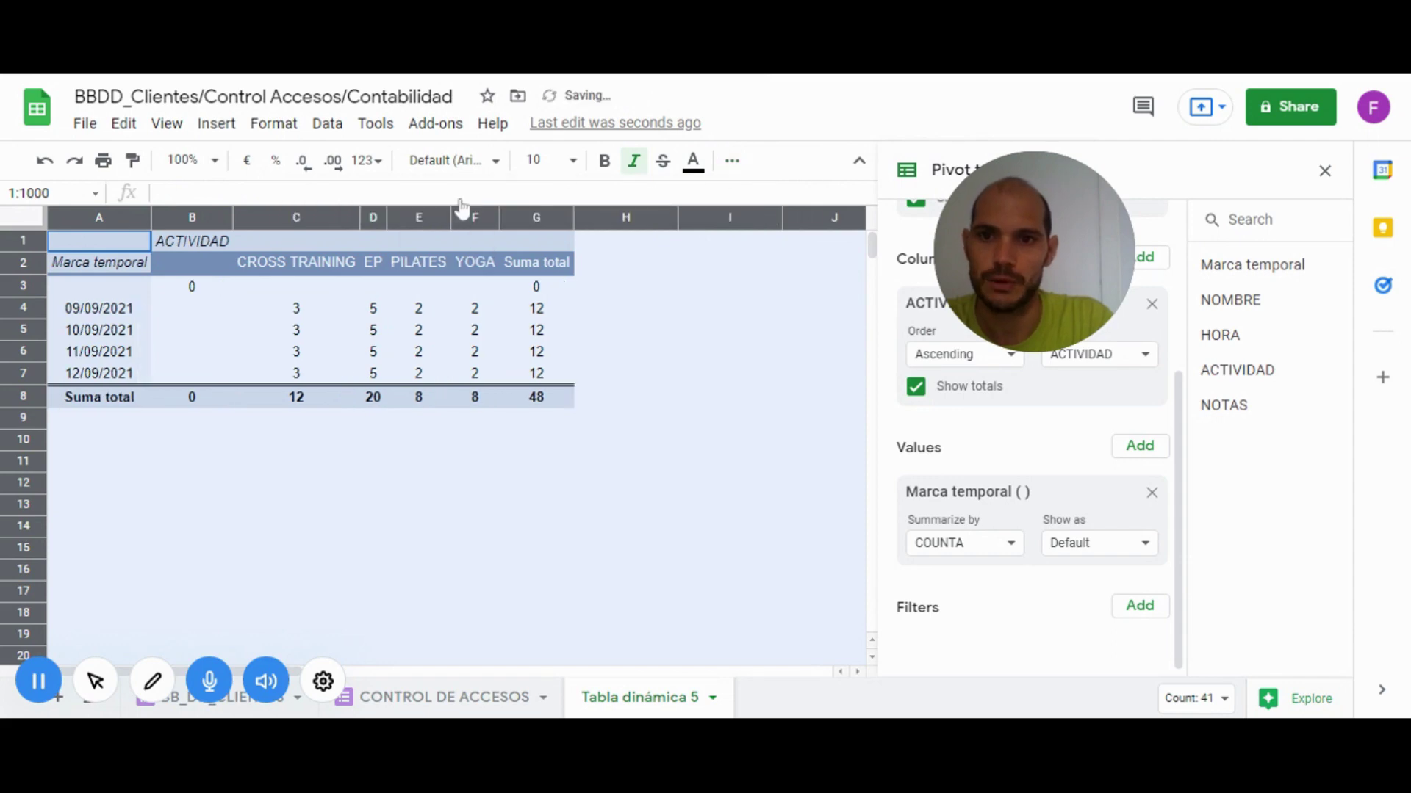
{"action": "left_click", "coordinate": [111, 288]}
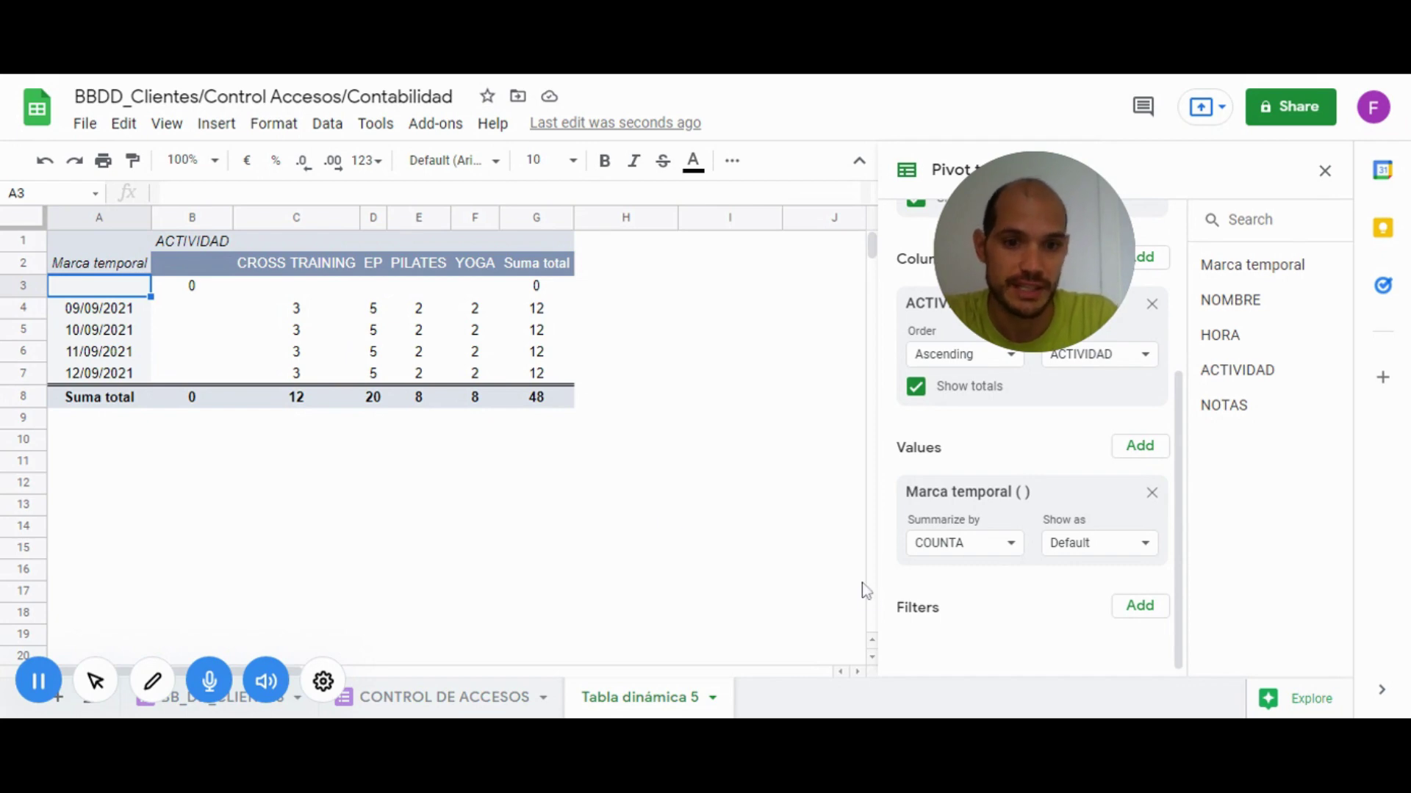
Add a Marca temporal filter to the pivot with the condition Is not empty
{"action": "left_click", "coordinate": [1139, 607]}
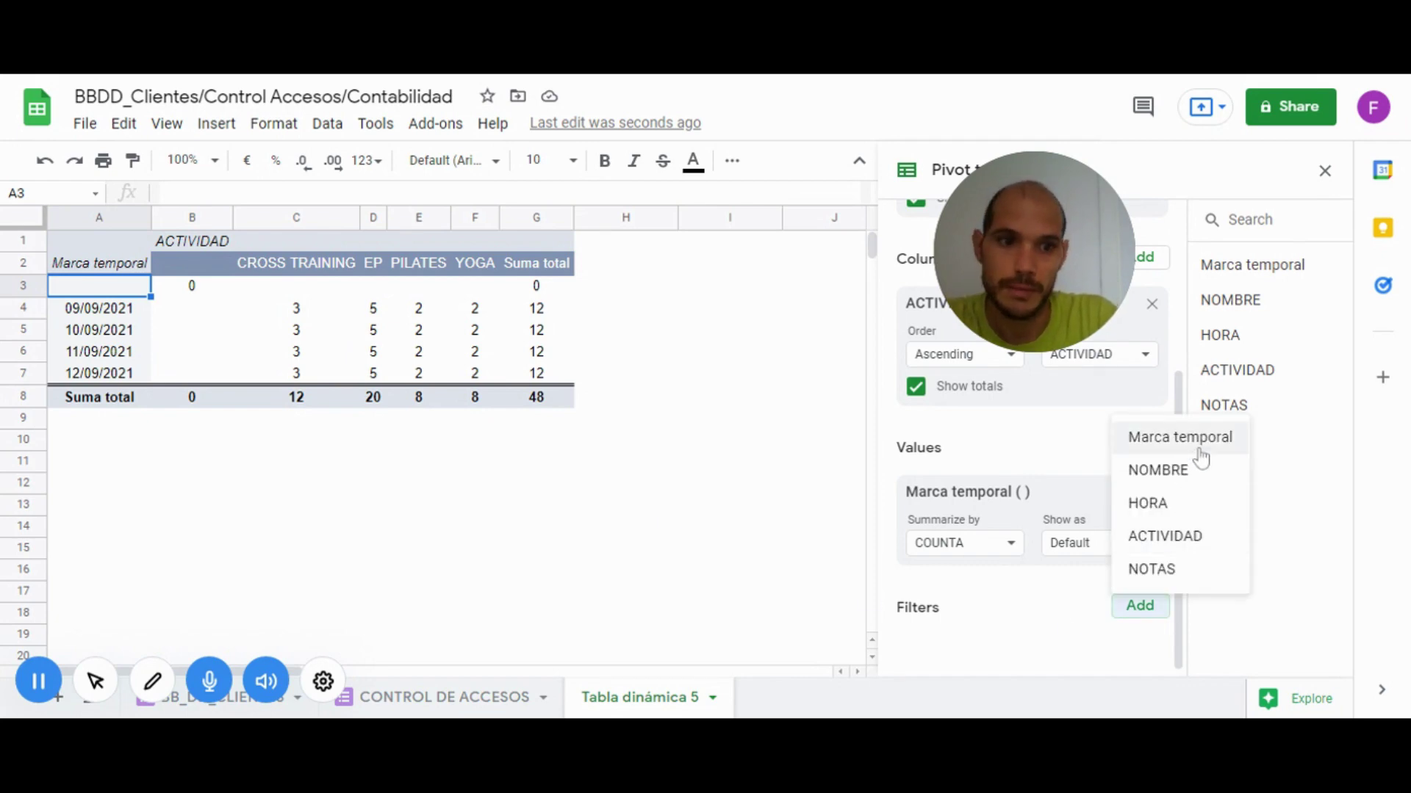
{"action": "left_click", "coordinate": [1198, 449]}
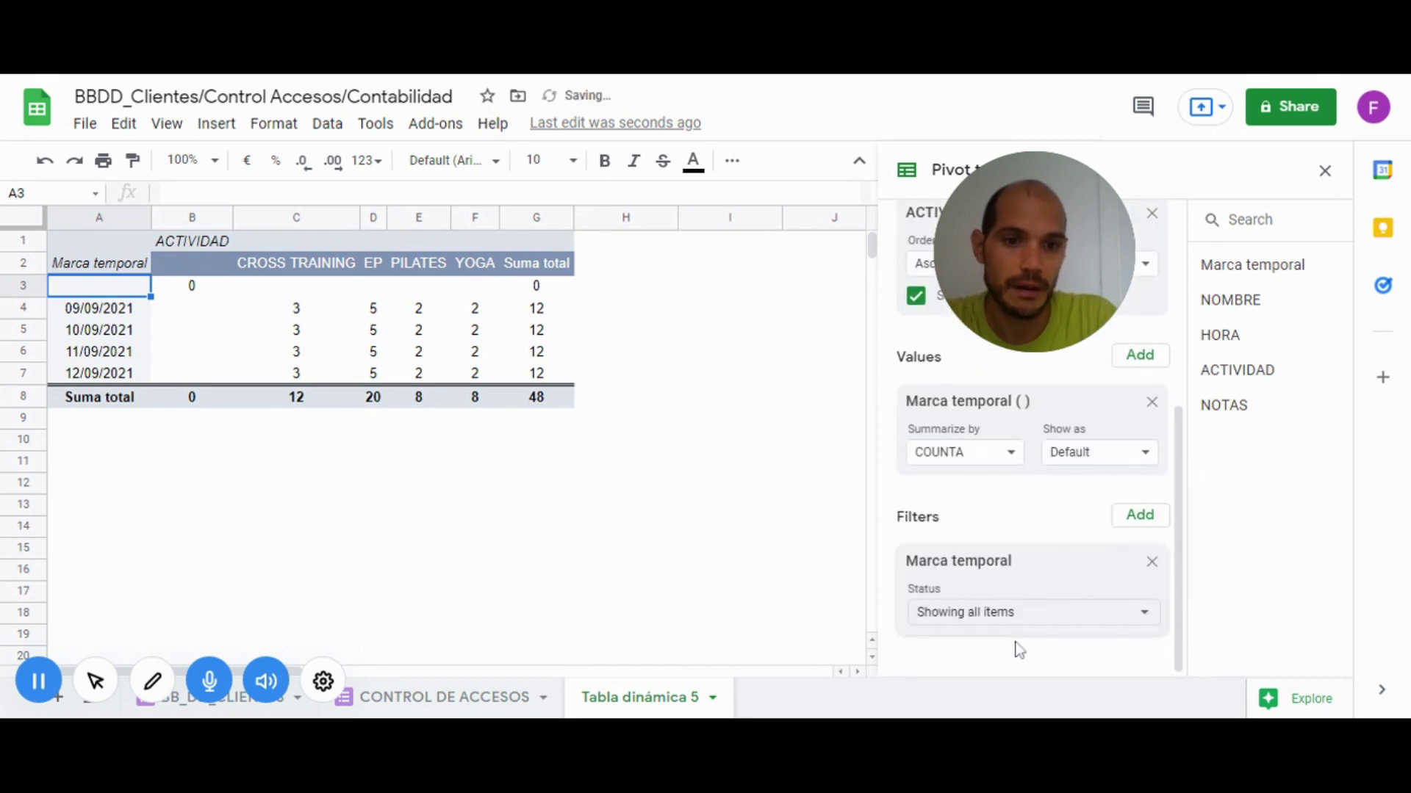
{"action": "left_click", "coordinate": [1015, 621]}
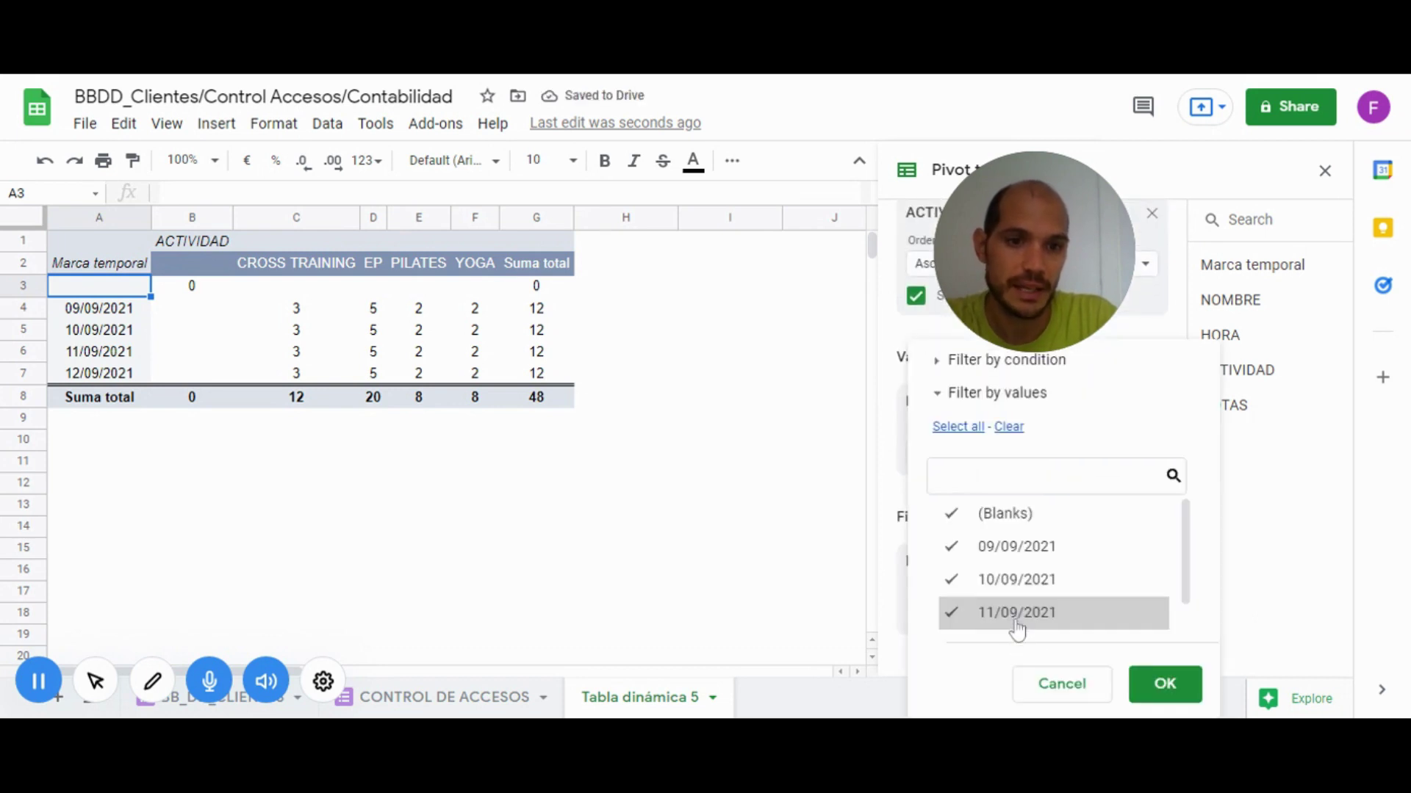
{"action": "left_click", "coordinate": [937, 361]}
{"action": "left_click", "coordinate": [981, 360]}
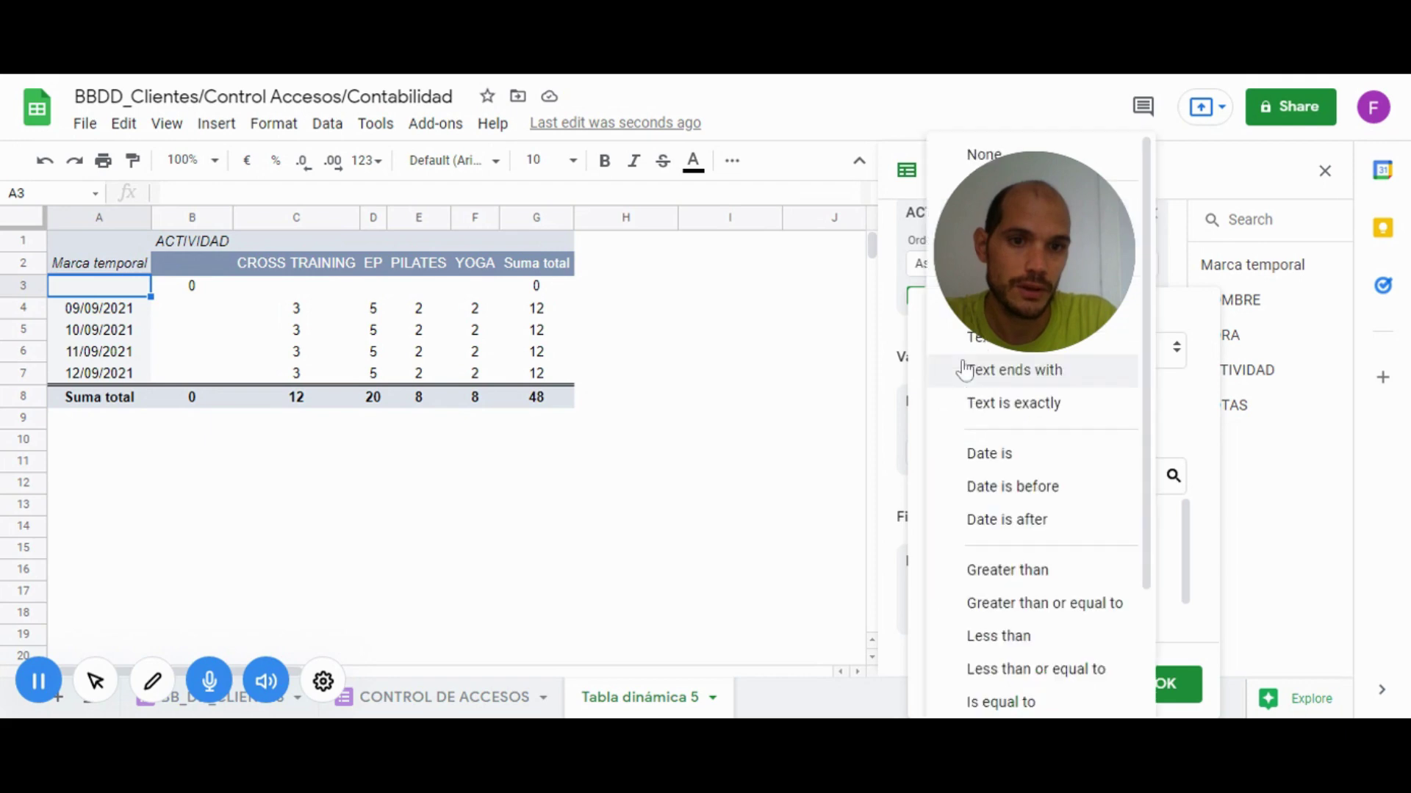
{"action": "left_click_drag", "start_coordinate": [982, 274], "coordinate": [726, 240]}
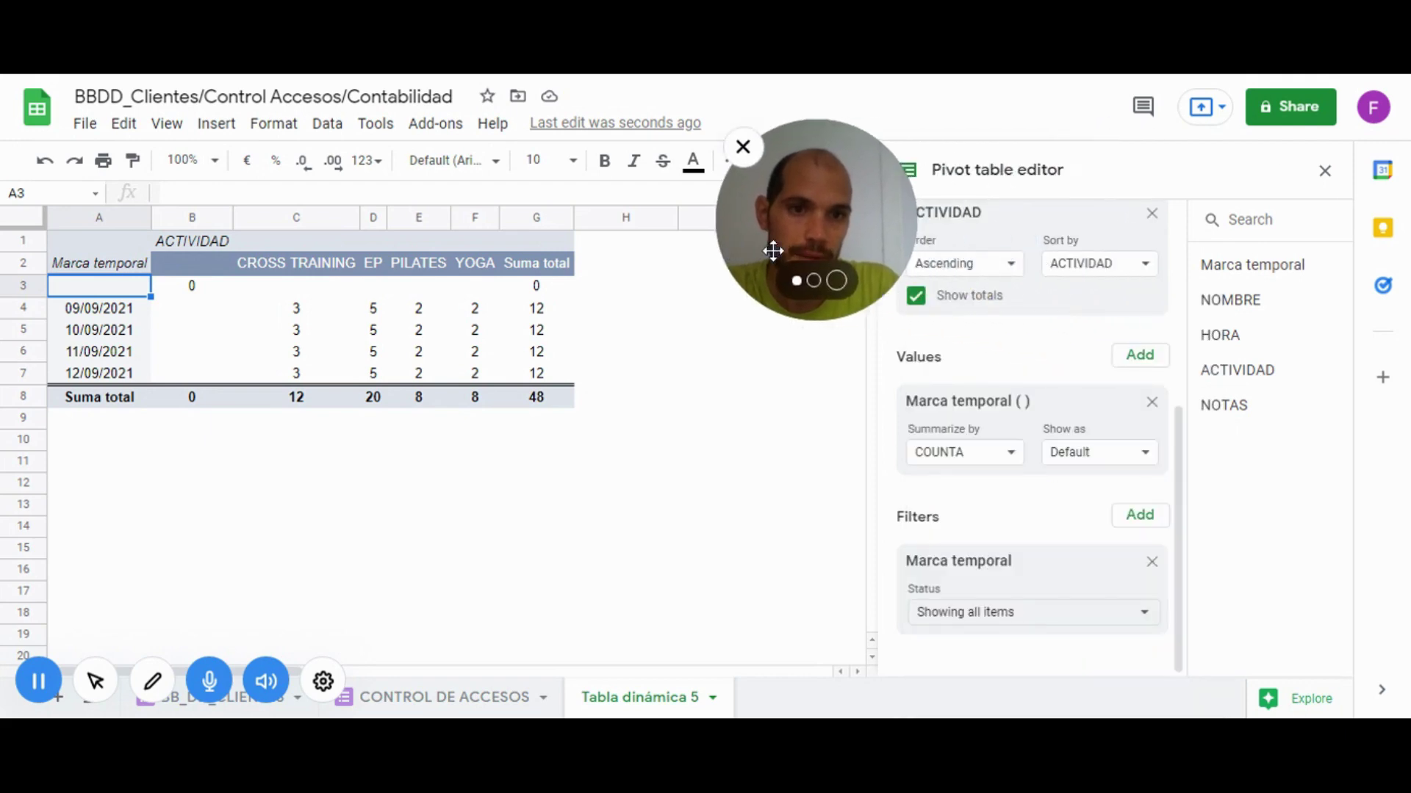
{"action": "left_click", "coordinate": [1091, 612]}
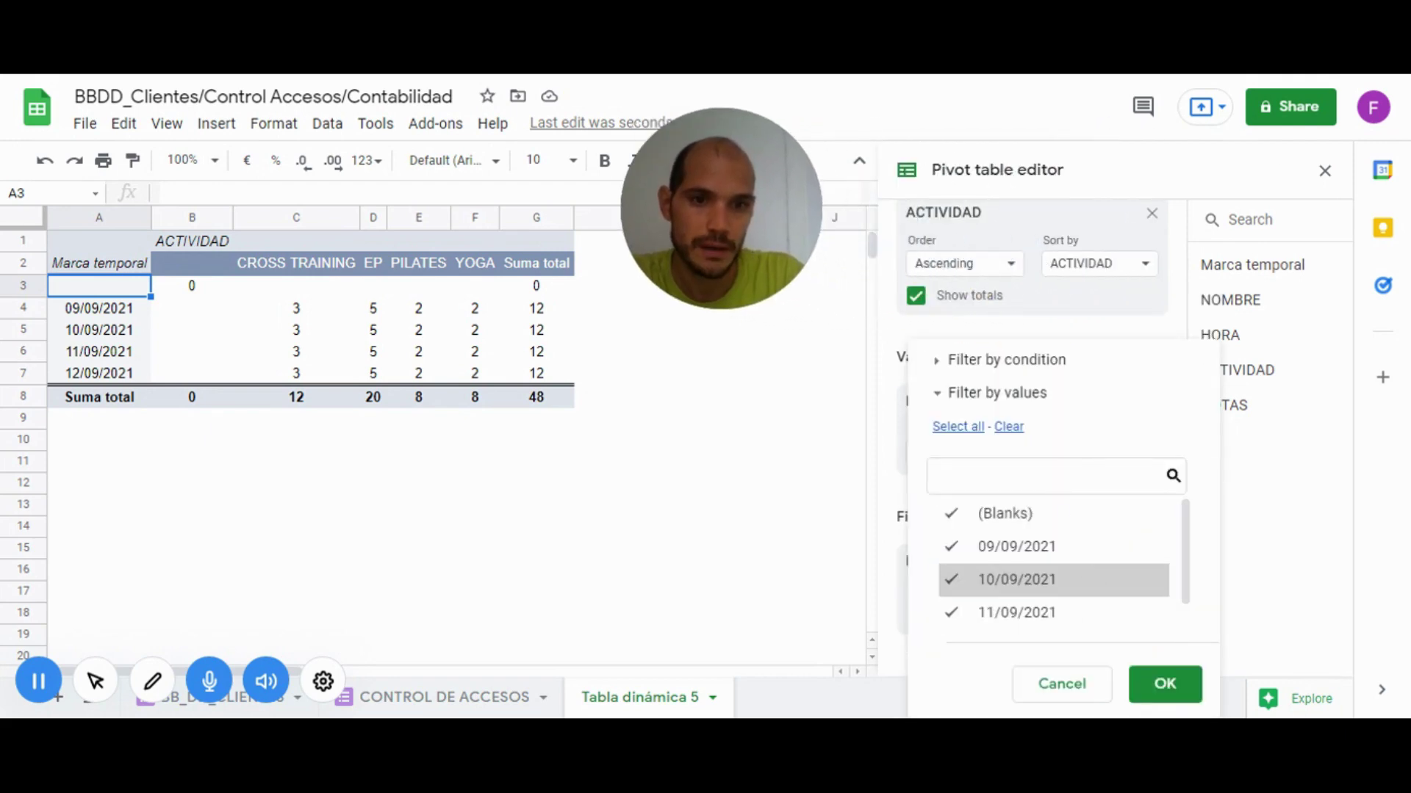
{"action": "left_click", "coordinate": [1009, 359]}
{"action": "left_click", "coordinate": [1017, 351]}
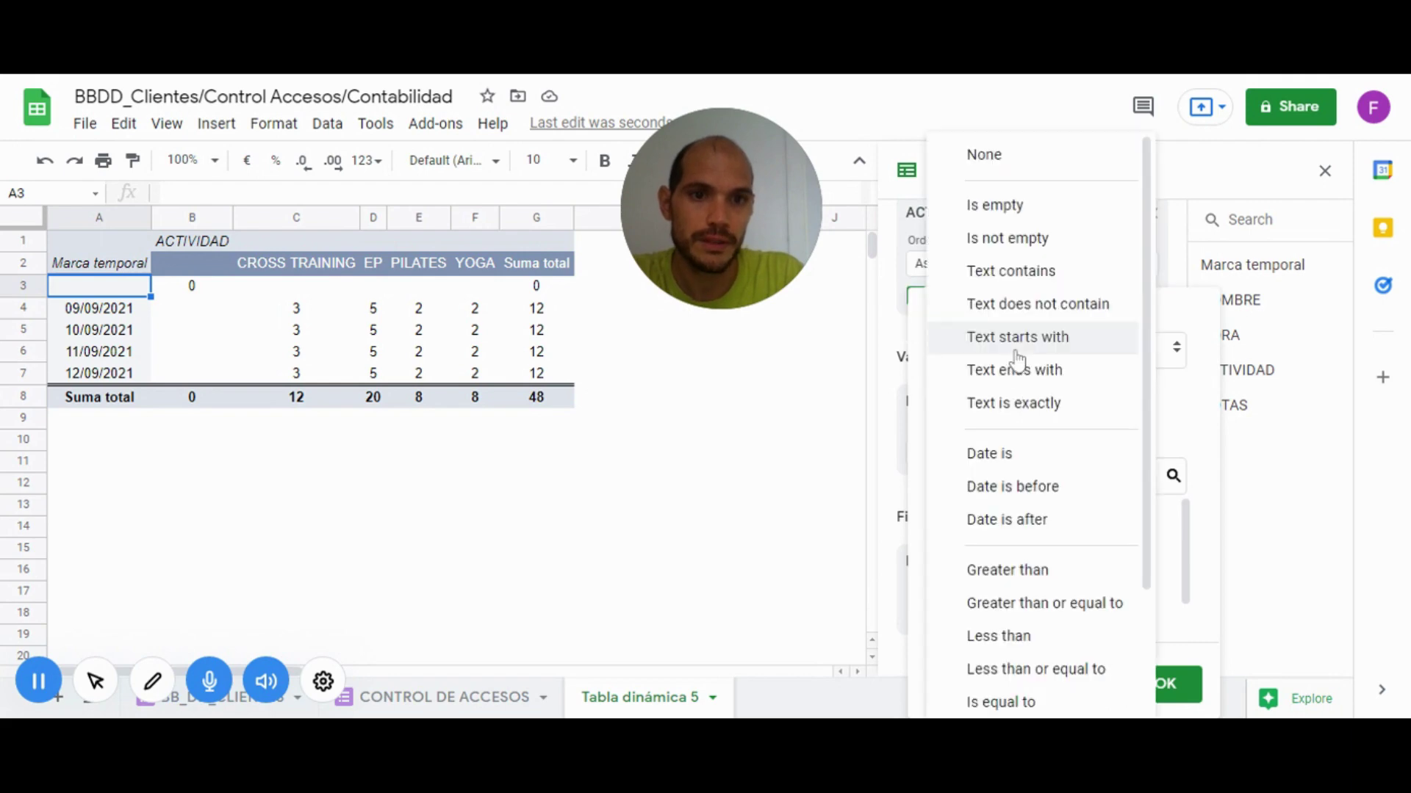
{"action": "left_click", "coordinate": [1019, 249]}
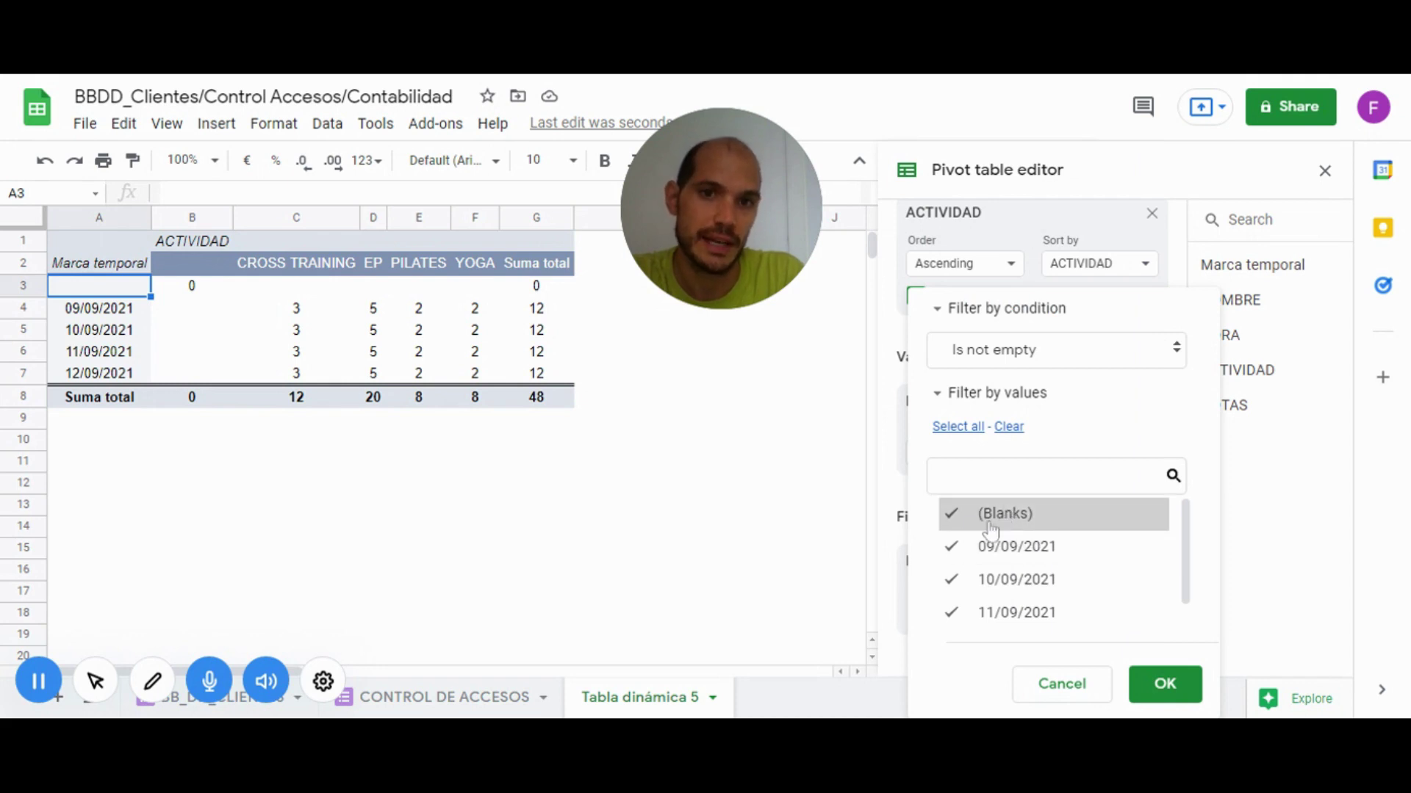
{"action": "left_click", "coordinate": [1165, 687]}
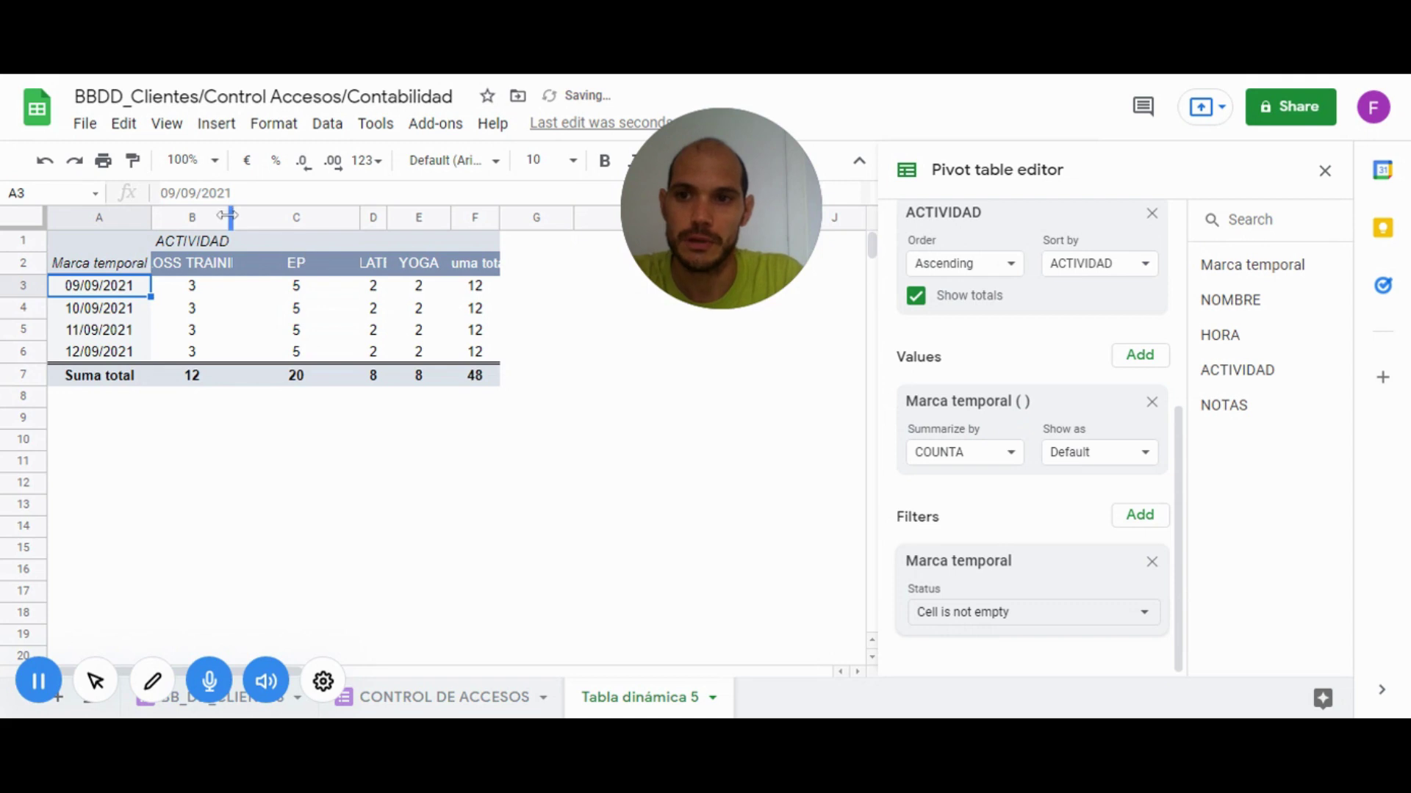
Auto-fit the activity columns so headings like CROSS TRAINING show fully
{"action": "left_click_drag", "start_coordinate": [232, 215], "coordinate": [278, 216]}
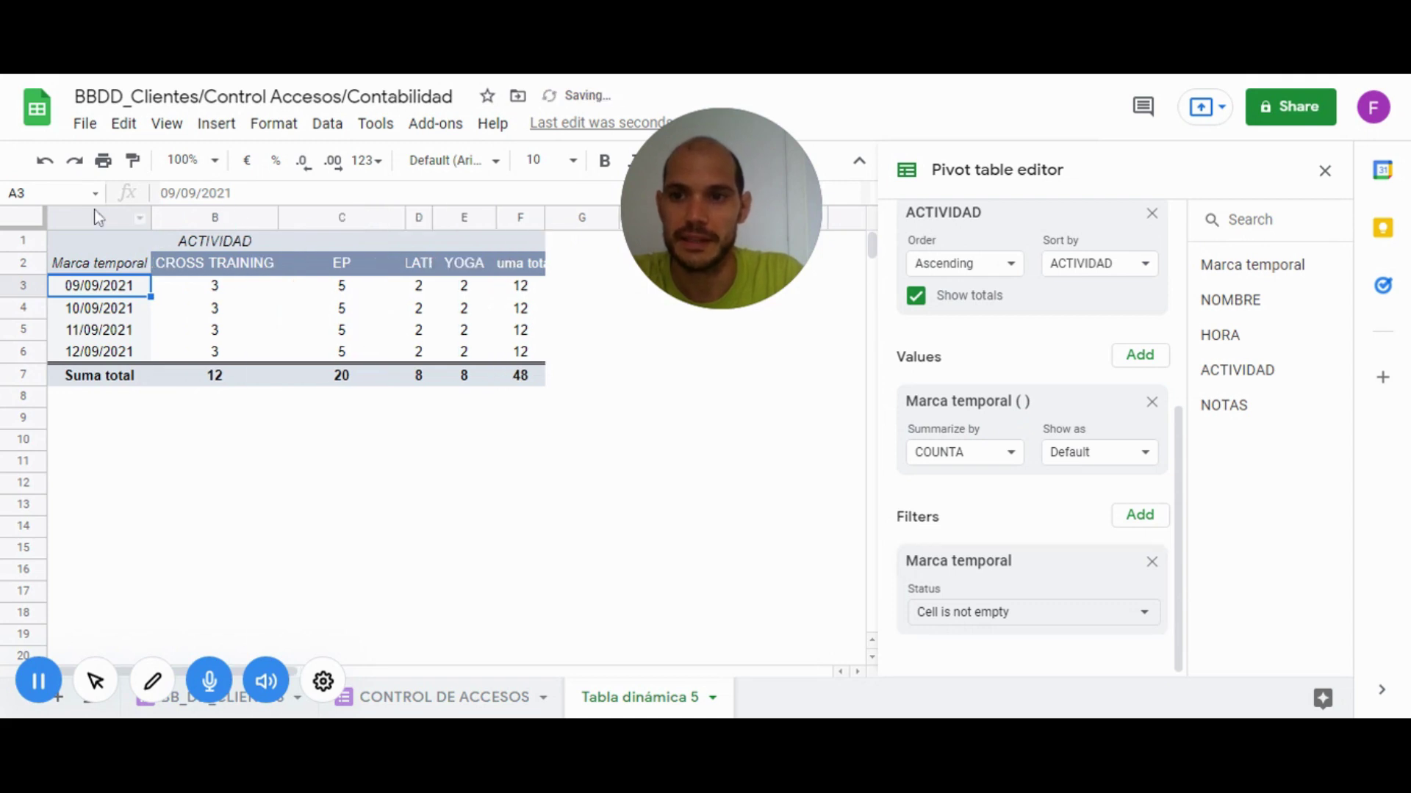
{"action": "left_click", "coordinate": [23, 217]}
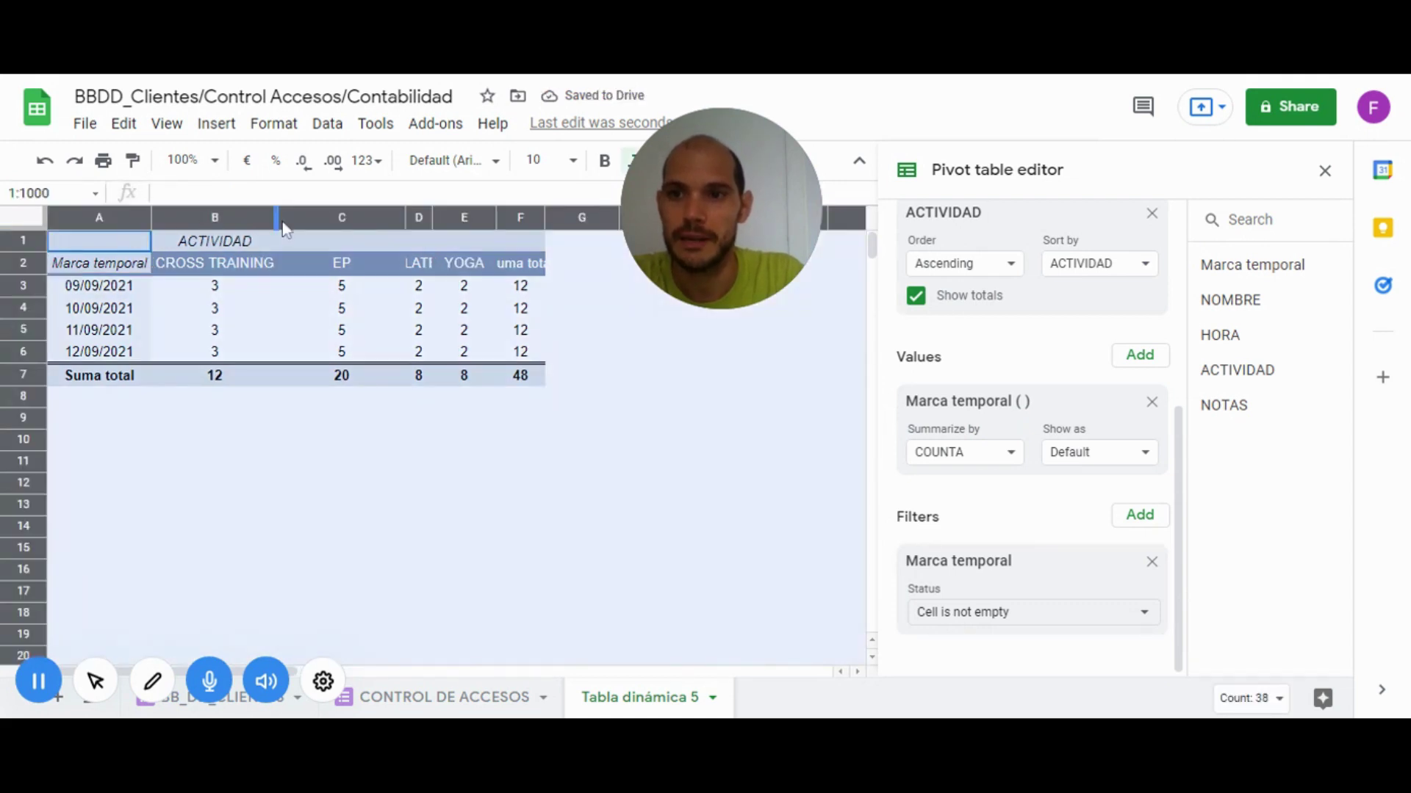
{"action": "left_click_drag", "start_coordinate": [278, 217], "coordinate": [276, 217]}
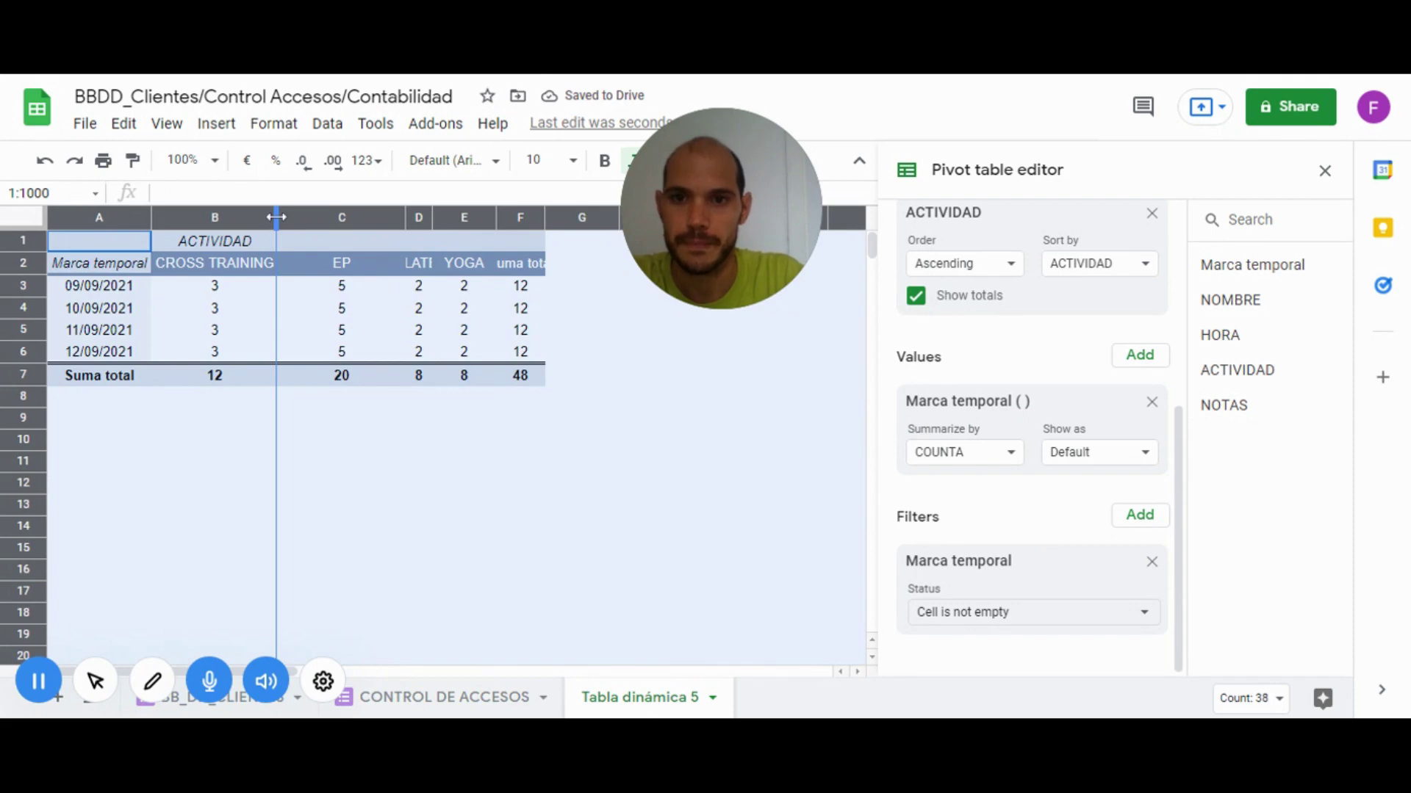
{"action": "double_click", "coordinate": [276, 217]}
{"action": "left_click", "coordinate": [274, 423]}
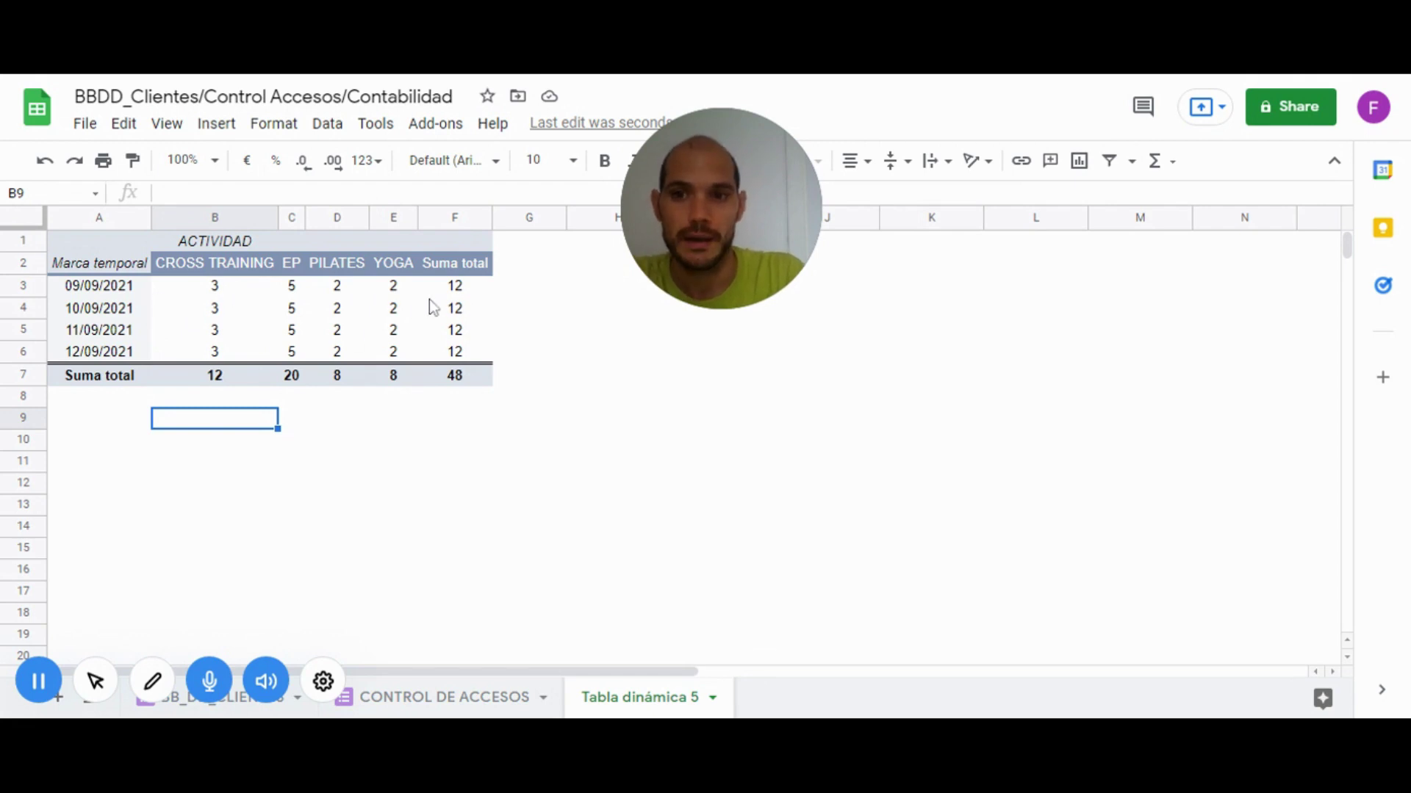
Replace the Marca temporal row grouping with HORA, giving rows from 10:00 to 21:00
{"action": "left_click", "coordinate": [464, 304]}
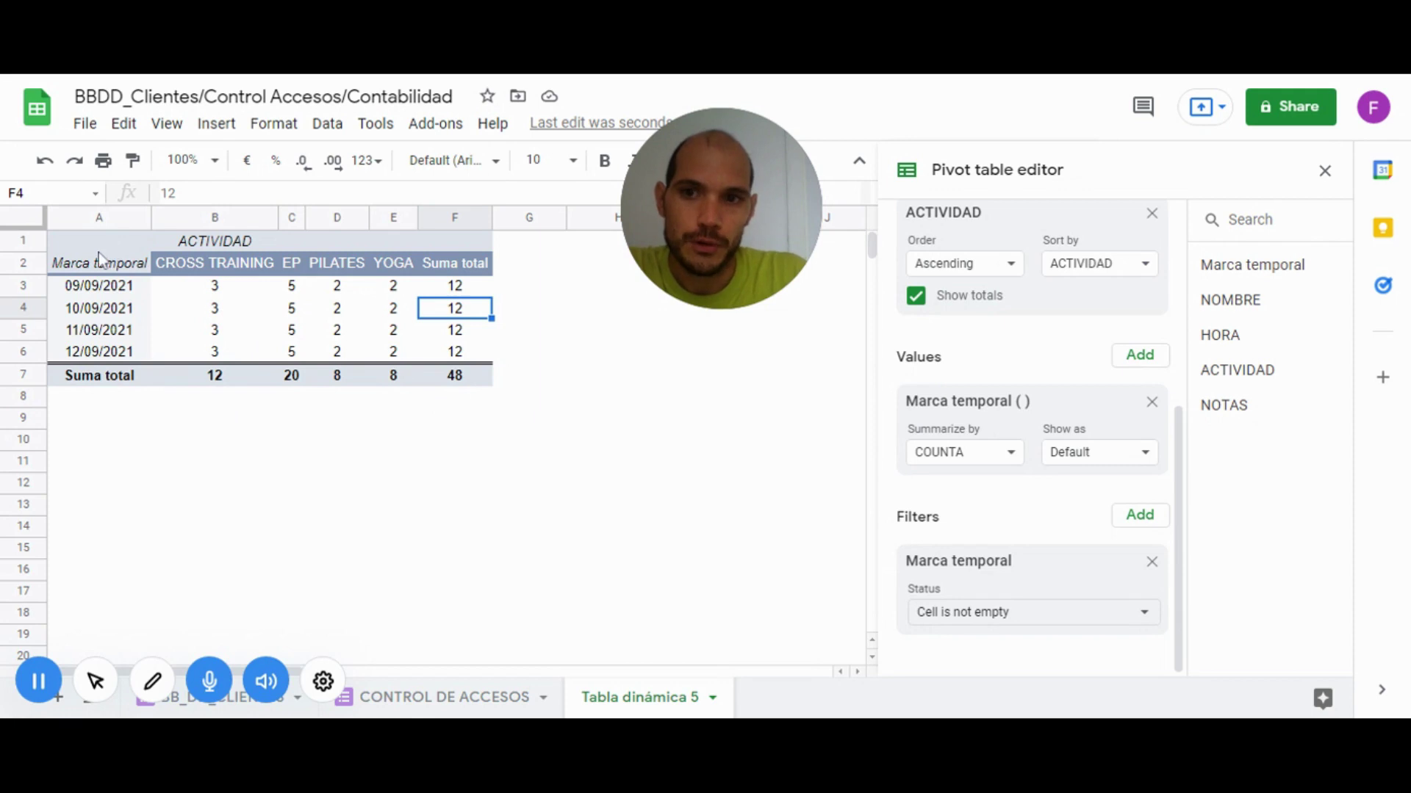
{"action": "scroll", "coordinate": [1039, 483], "scroll_direction": "up", "scroll_amount": 5}
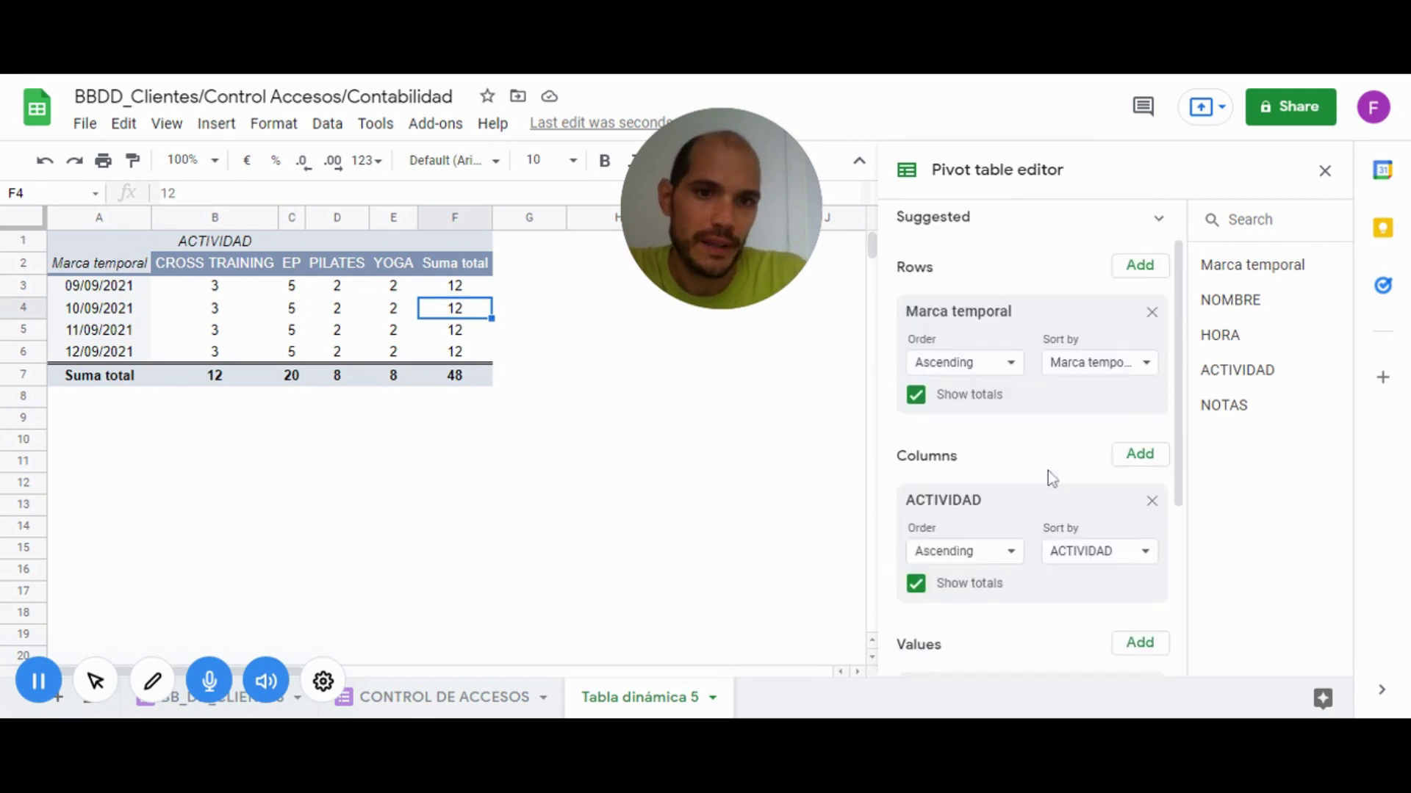
{"action": "left_click_drag", "start_coordinate": [1220, 335], "coordinate": [930, 465]}
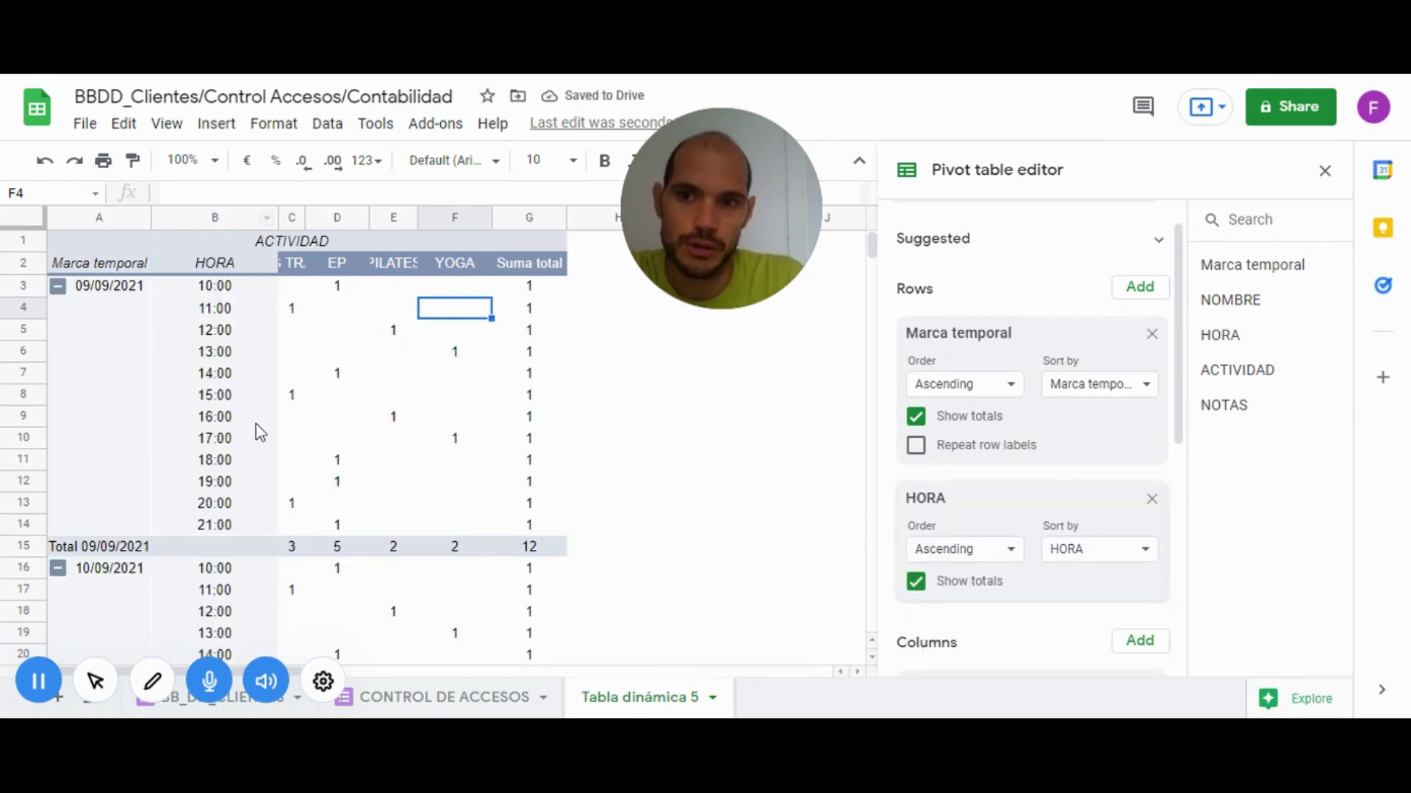
{"action": "left_click", "coordinate": [1151, 334]}
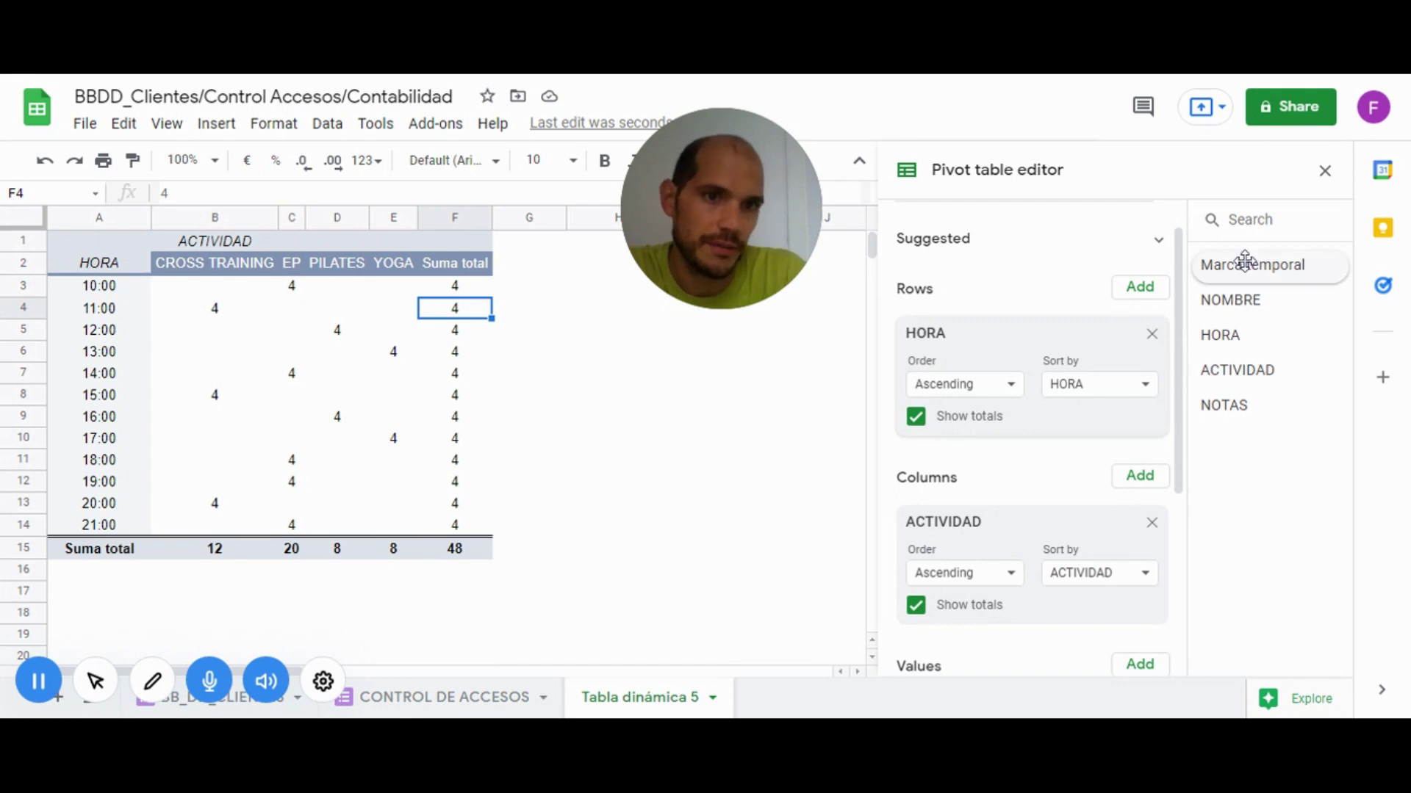
{"action": "left_click_drag", "start_coordinate": [1249, 264], "coordinate": [959, 321]}
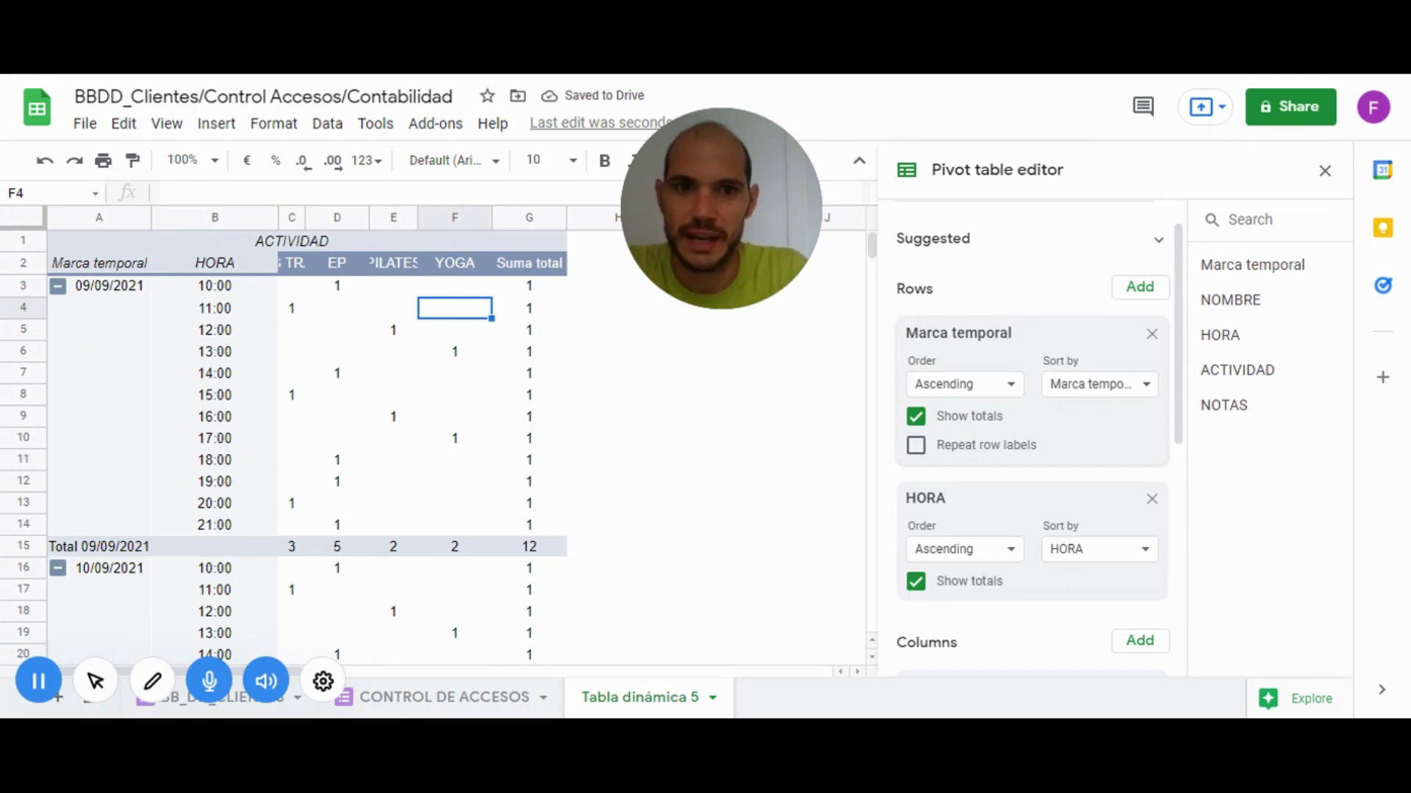
{"action": "left_click", "coordinate": [1151, 334]}
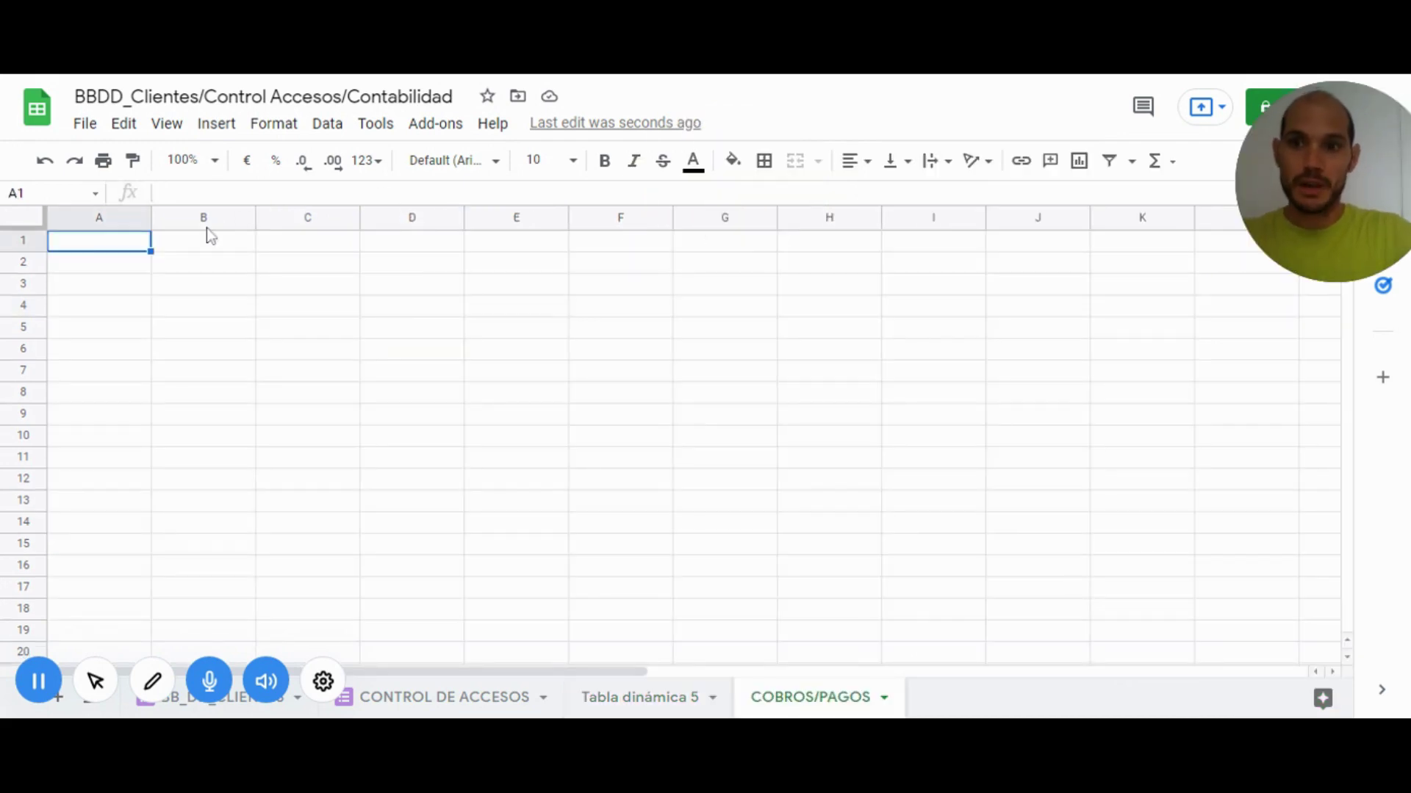
Enter the FECHA heading in cell A1
{"action": "type", "text": "FECH"}
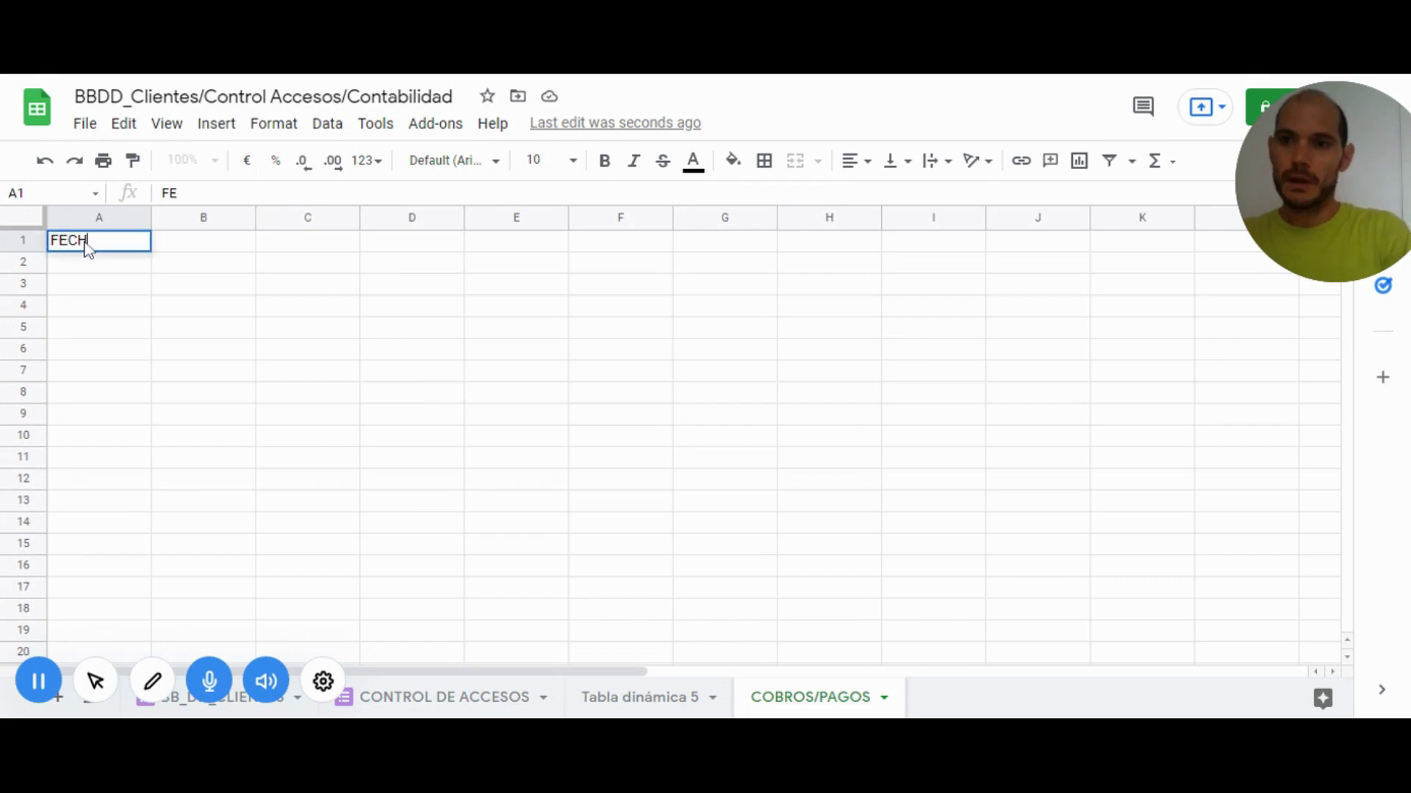
{"action": "type", "text": "A"}
{"action": "key", "text": "Return"}
{"action": "left_click", "coordinate": [99, 241]}
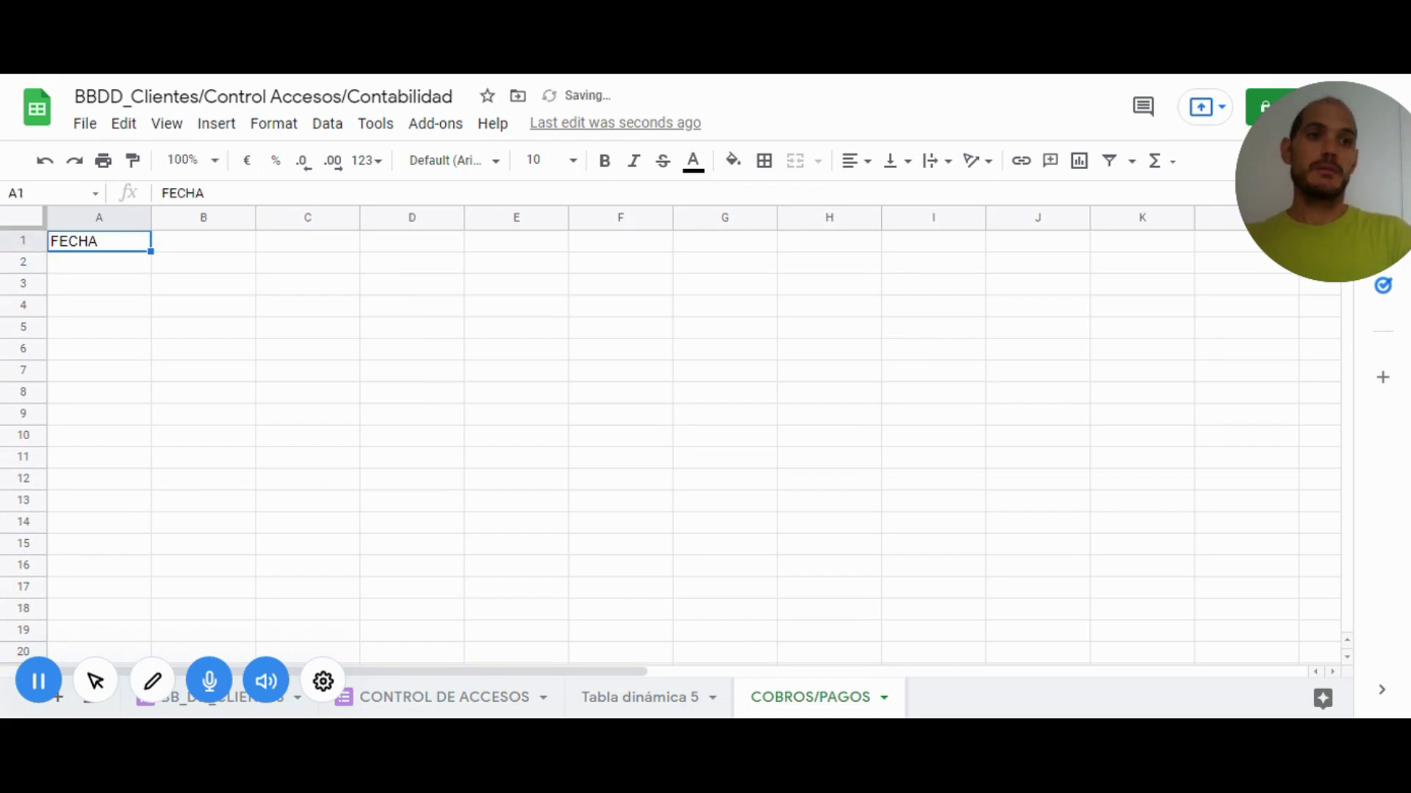
{"action": "left_click", "coordinate": [204, 241]}
{"action": "left_click", "coordinate": [100, 241]}
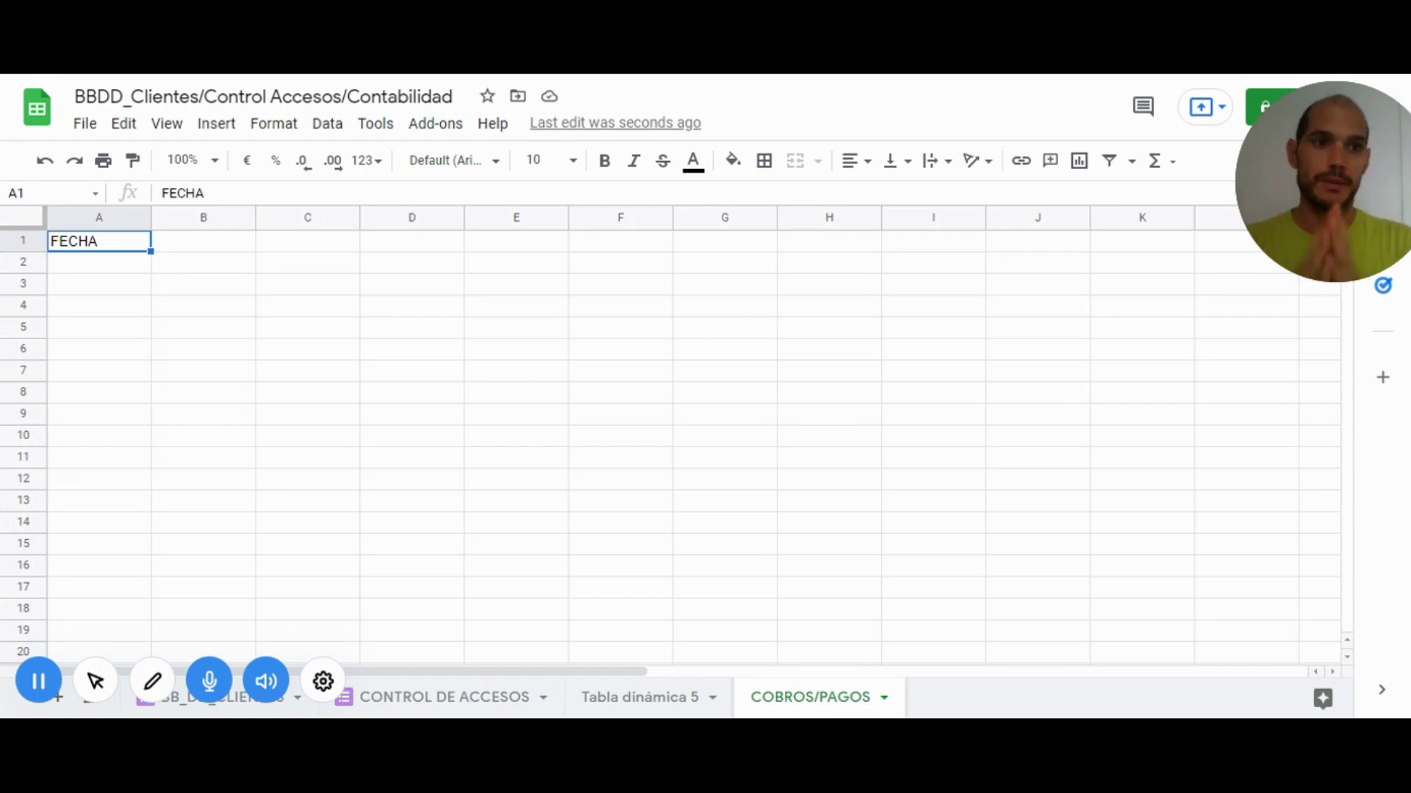
{"action": "left_click", "coordinate": [203, 241]}
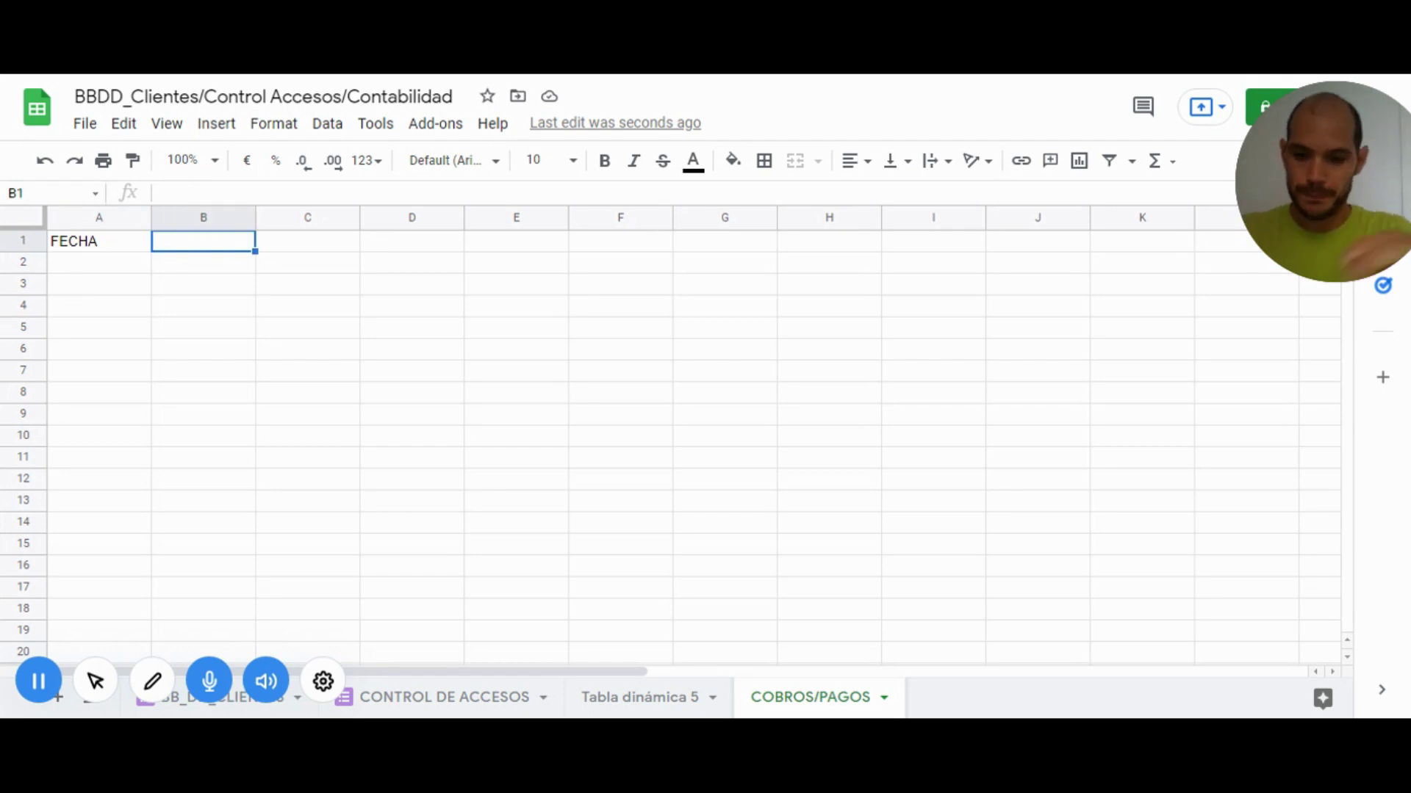
Fill B1:E1 with the headings CLIENTE, CANTIDAD, DETALLE and MODO PAGO
{"action": "type", "text": "CLIENTE"}
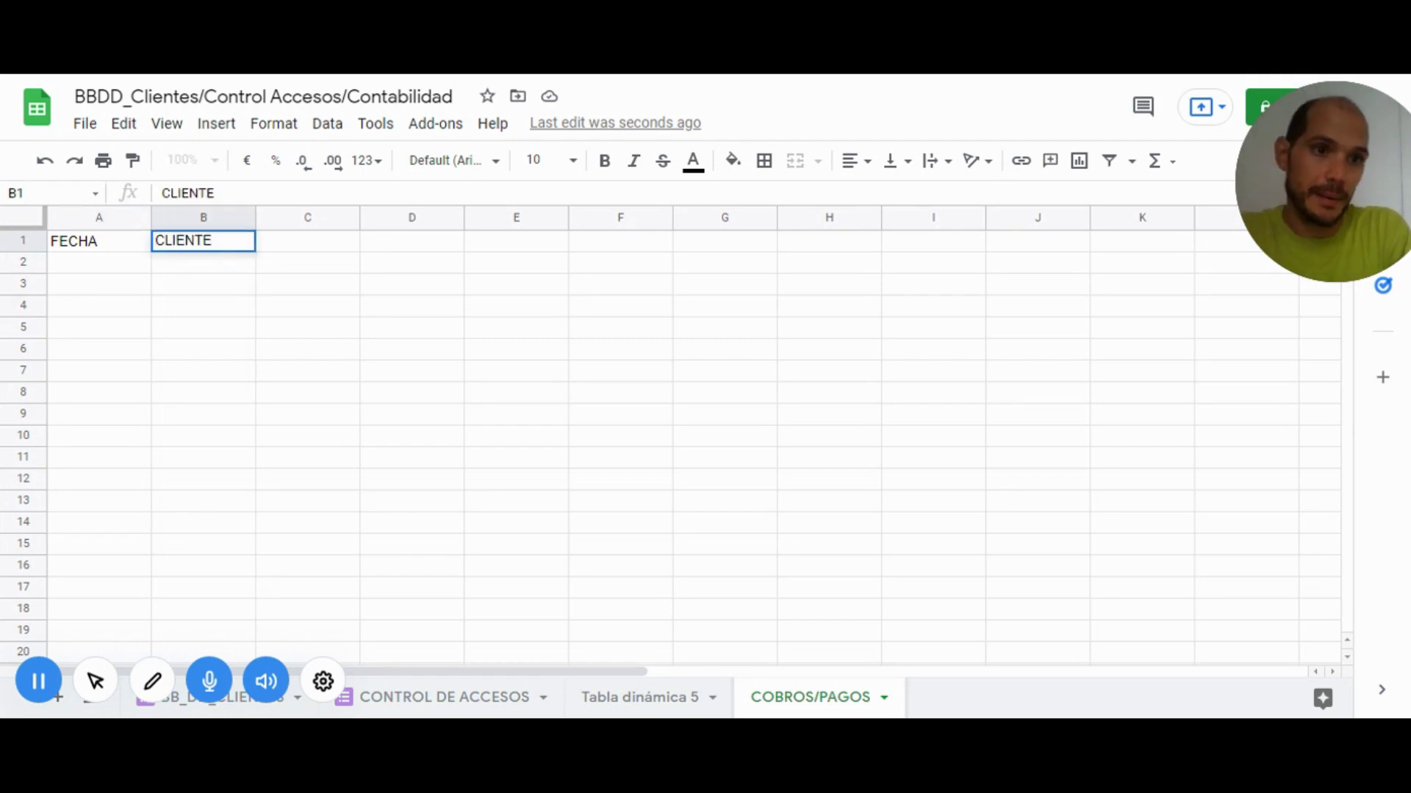
{"action": "key", "text": "Tab"}
{"action": "type", "text": "CANT"}
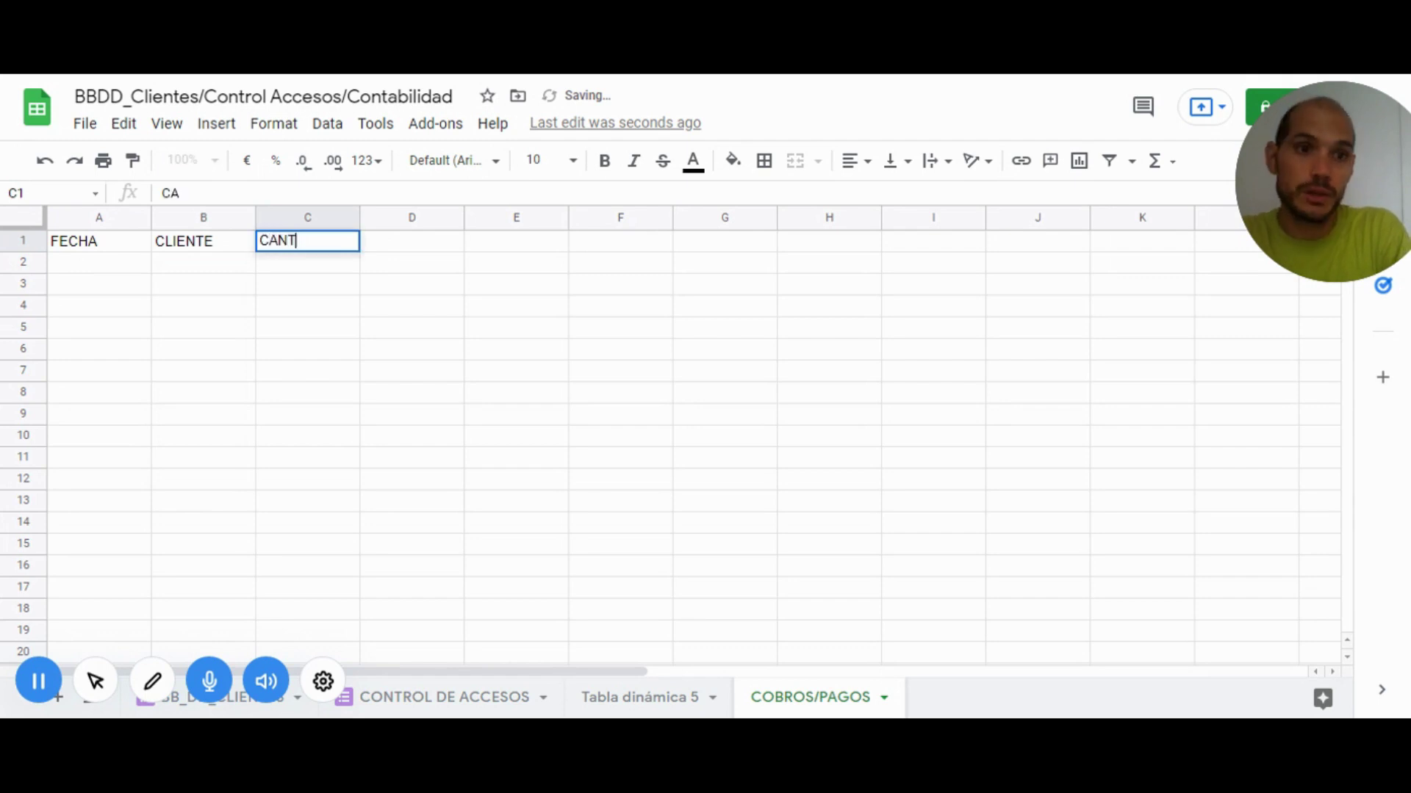
{"action": "type", "text": "IDAD"}
{"action": "key", "text": "Tab"}
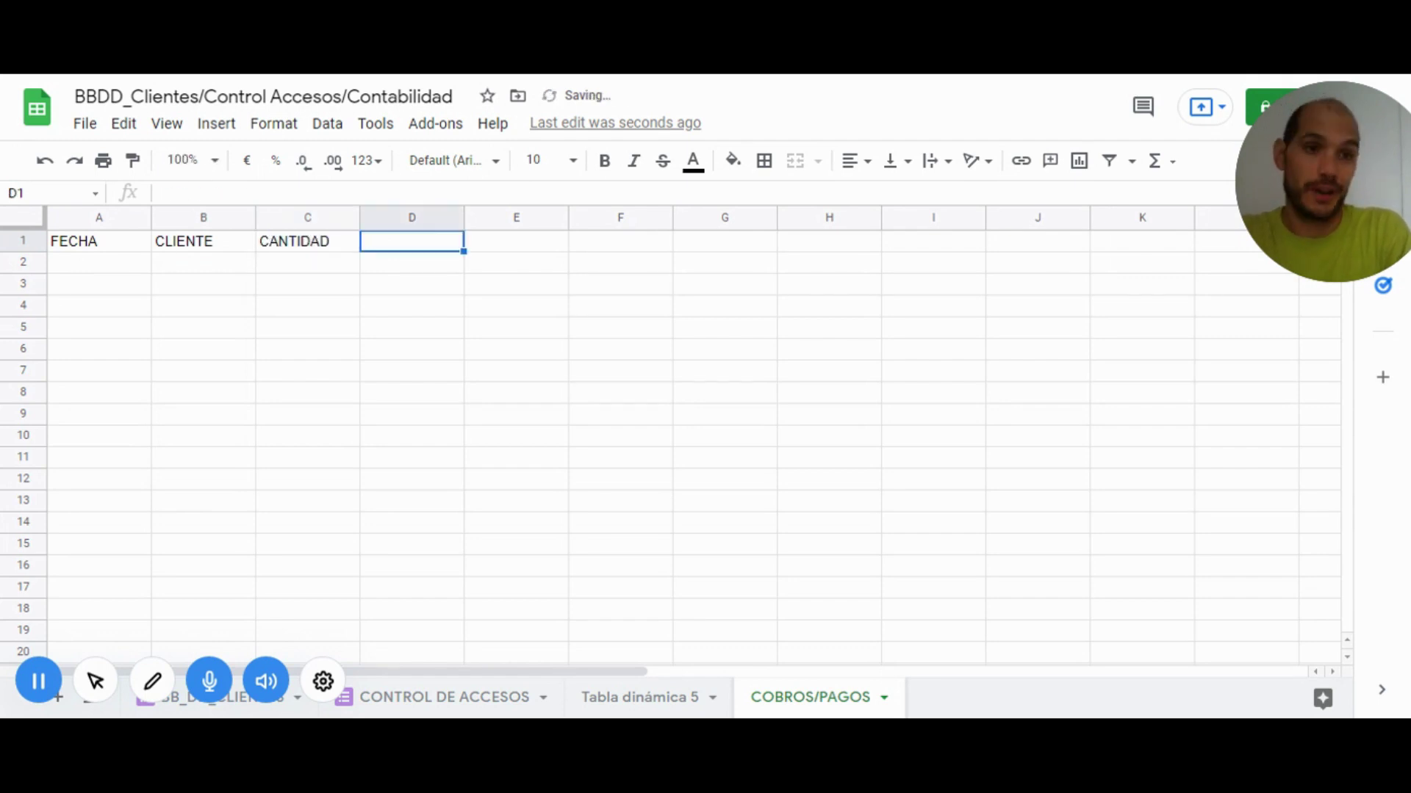
{"action": "type", "text": "DE"}
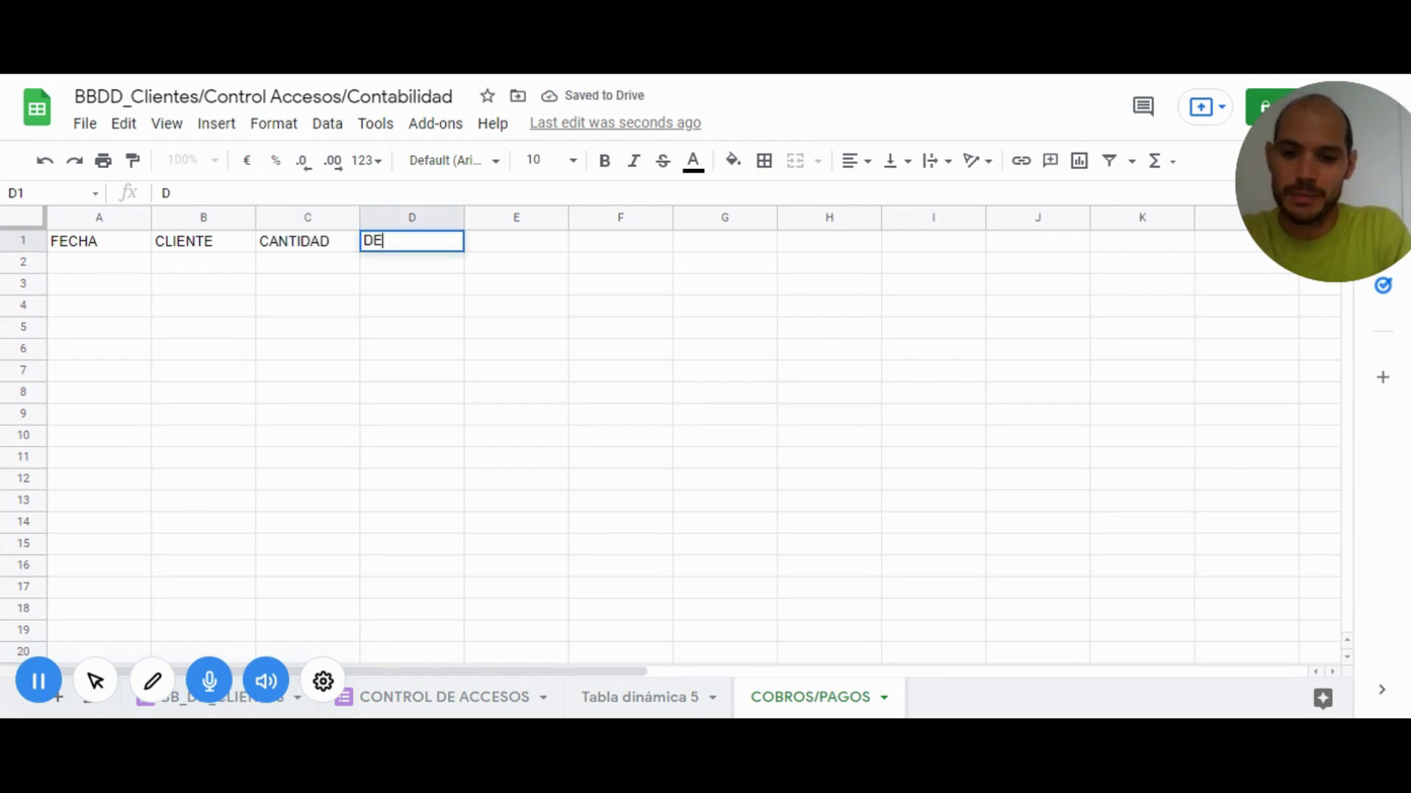
{"action": "type", "text": "TALLE"}
{"action": "key", "text": "Tab"}
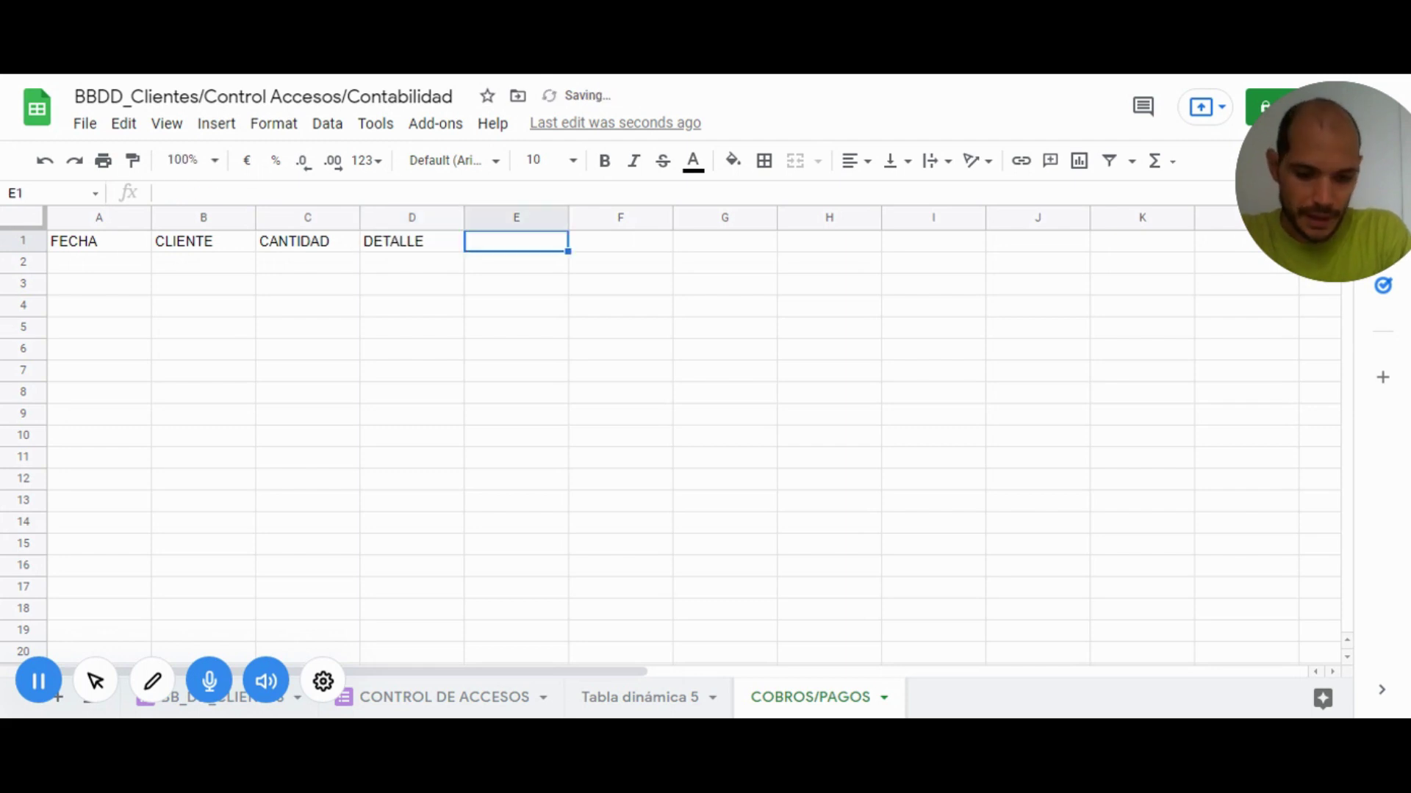
{"action": "type", "text": "MODO "}
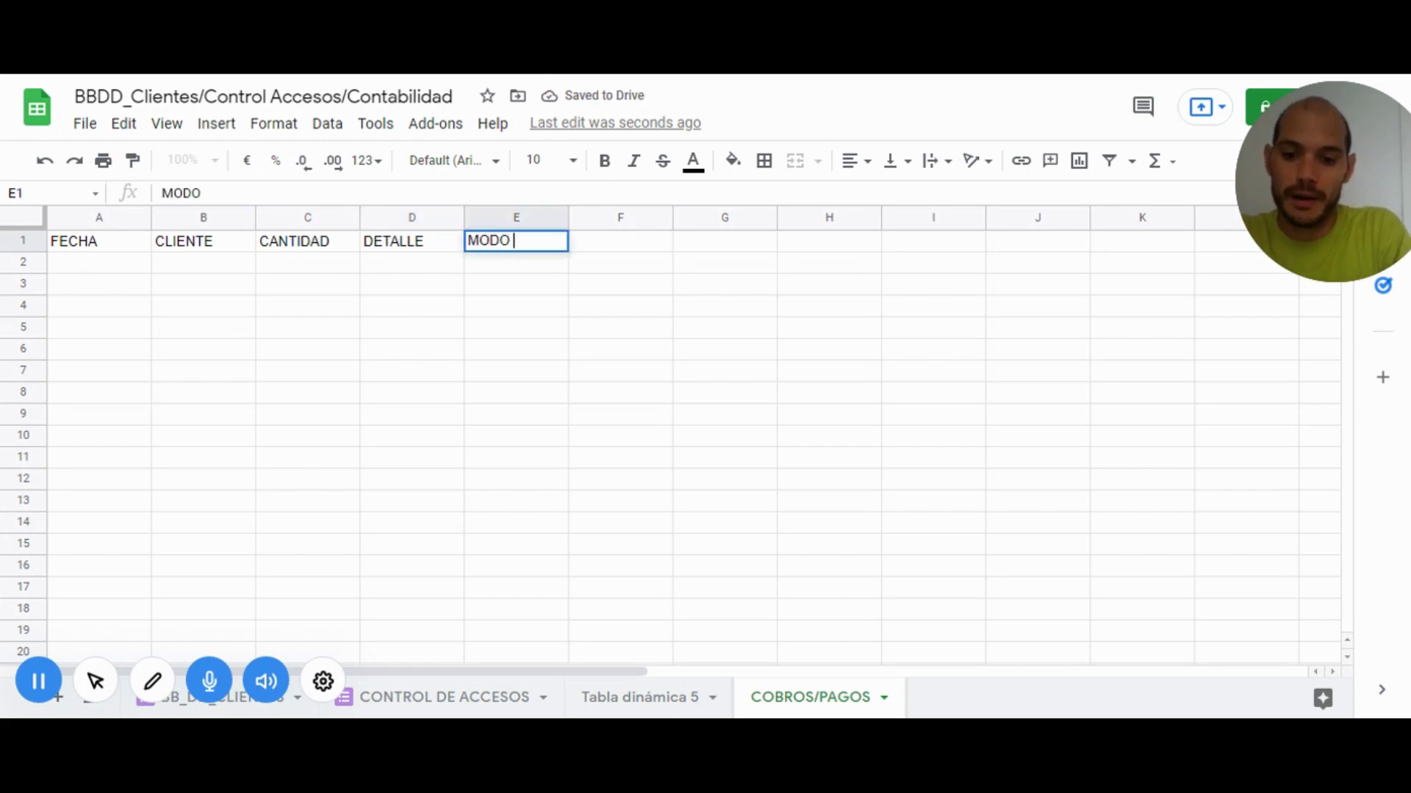
{"action": "type", "text": "PAGO"}
{"action": "key", "text": "Return"}
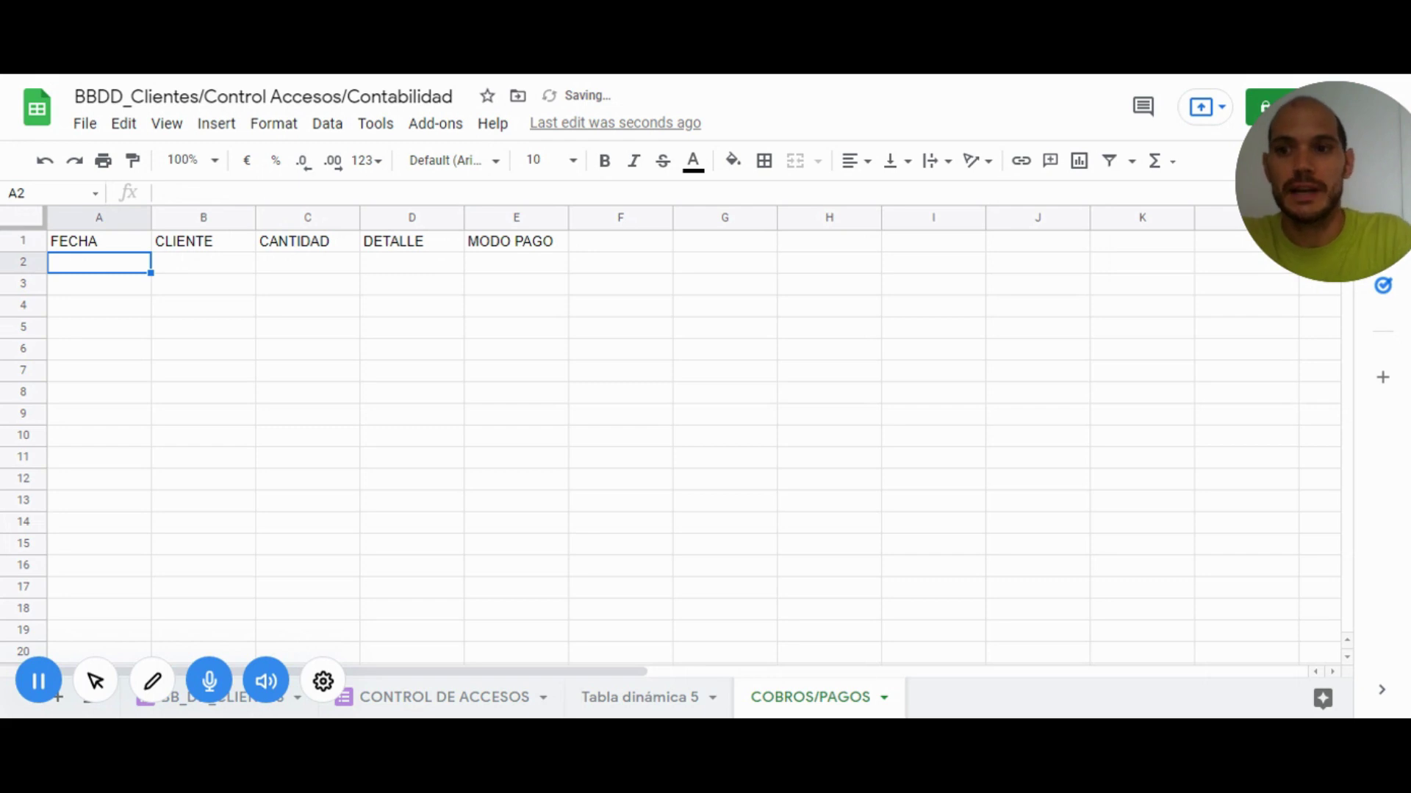
{"action": "left_click", "coordinate": [98, 241]}
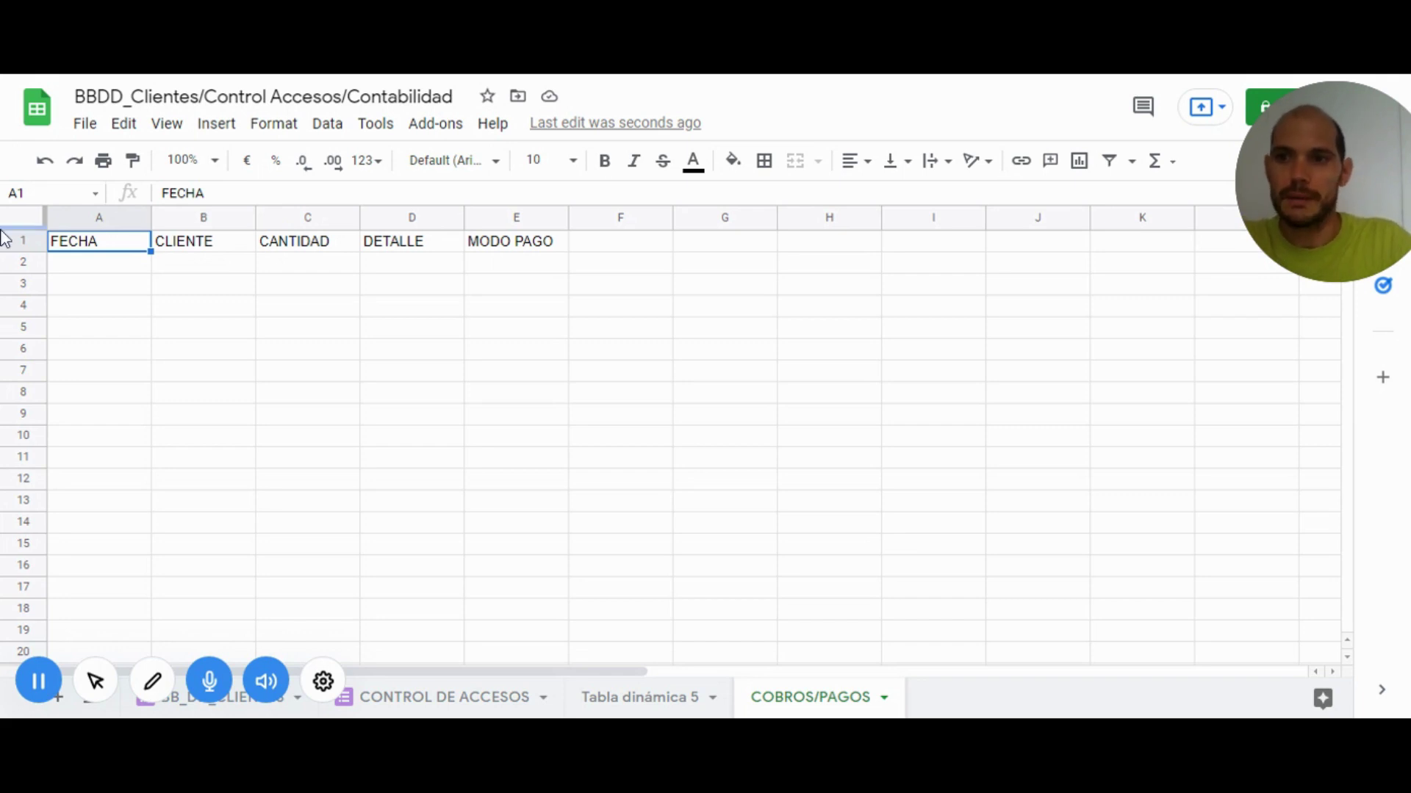
{"action": "left_click", "coordinate": [107, 268]}
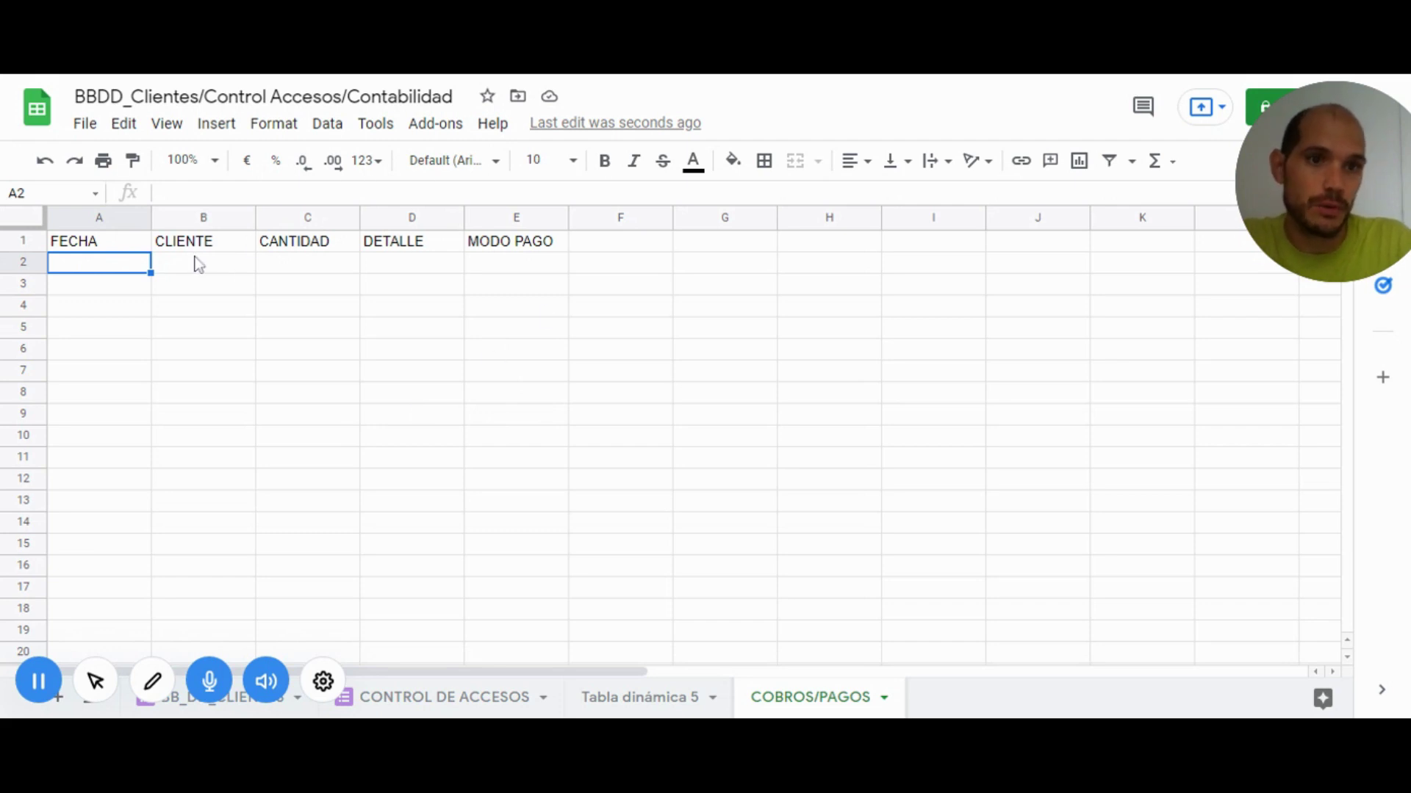
{"action": "left_click", "coordinate": [144, 245]}
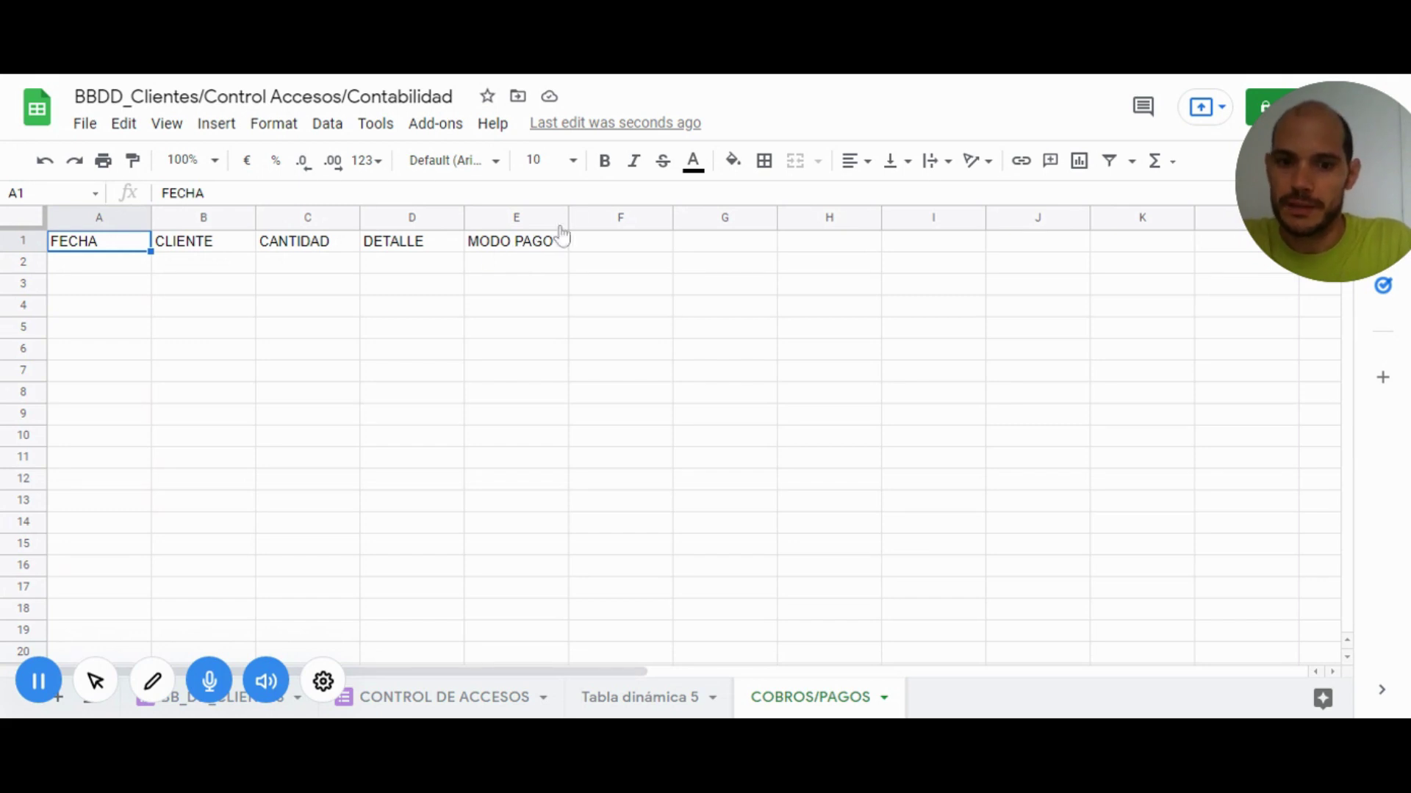
Unhide the ENTRADAS/SALIDAS sheet and review its FECHA to MODO DE PAGO headers
{"action": "left_click", "coordinate": [163, 131]}
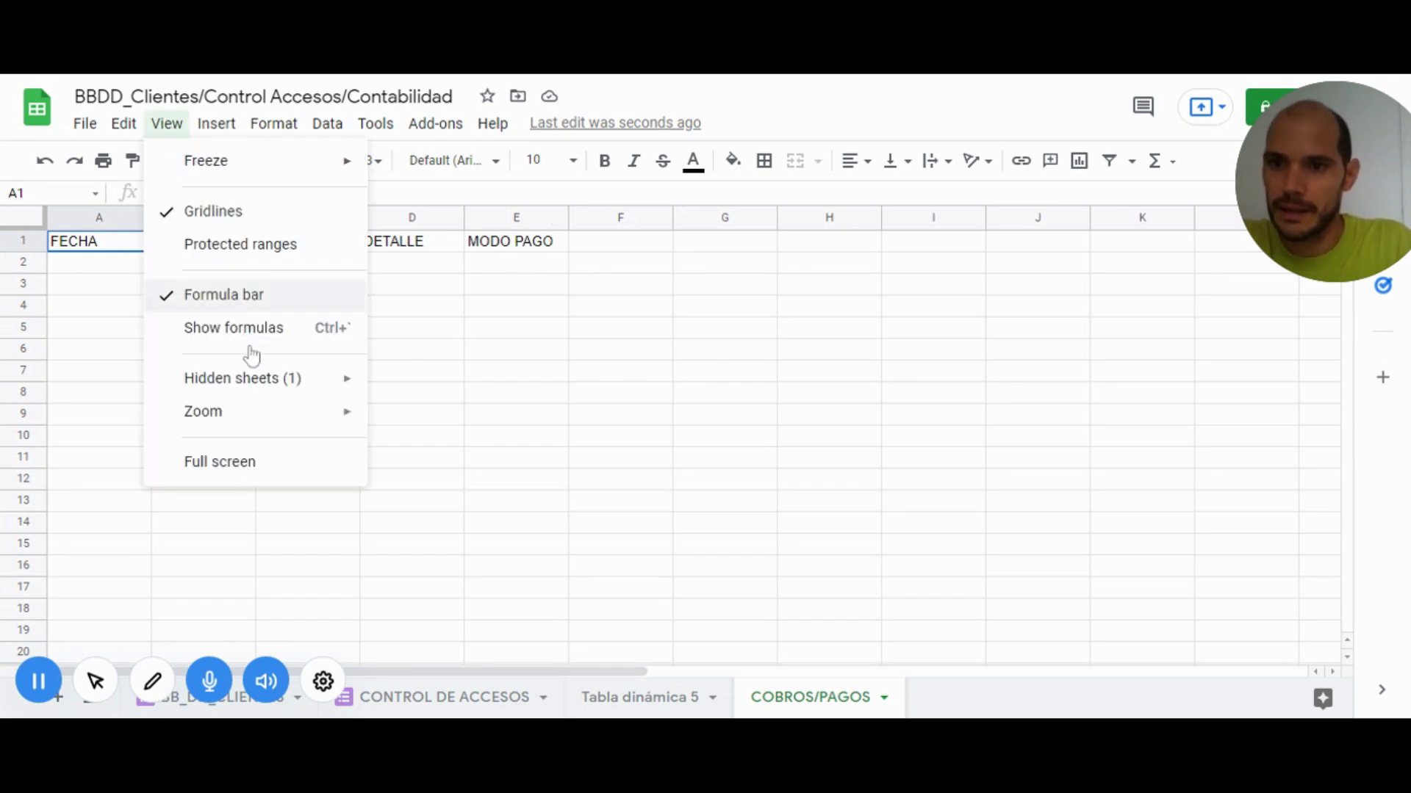
{"action": "mouse_move", "coordinate": [243, 378]}
{"action": "left_click", "coordinate": [401, 389]}
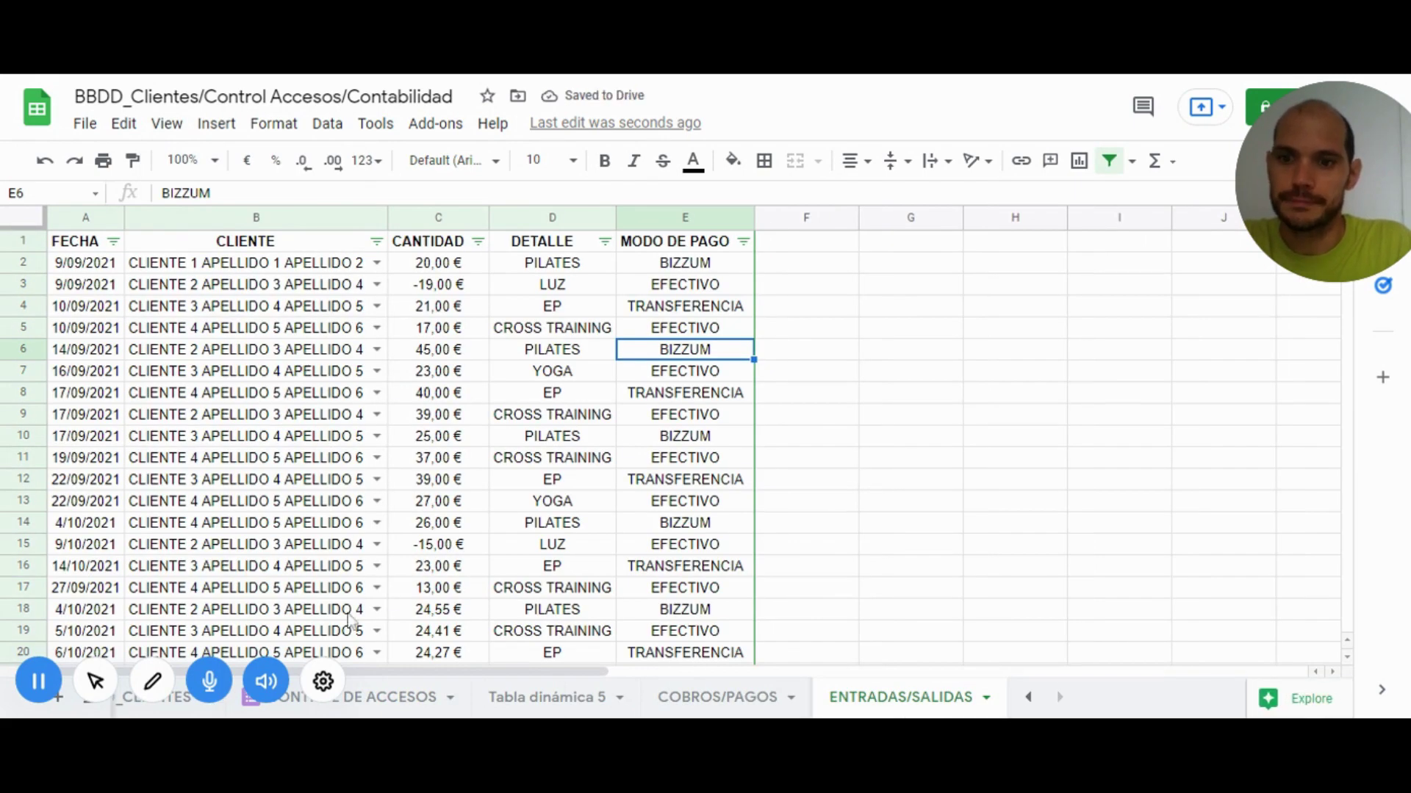
{"action": "mouse_move", "coordinate": [147, 173]}
{"action": "left_mouse_down"}
{"action": "mouse_move", "coordinate": [1055, 195]}
{"action": "mouse_move", "coordinate": [1141, 166]}
{"action": "left_mouse_up"}
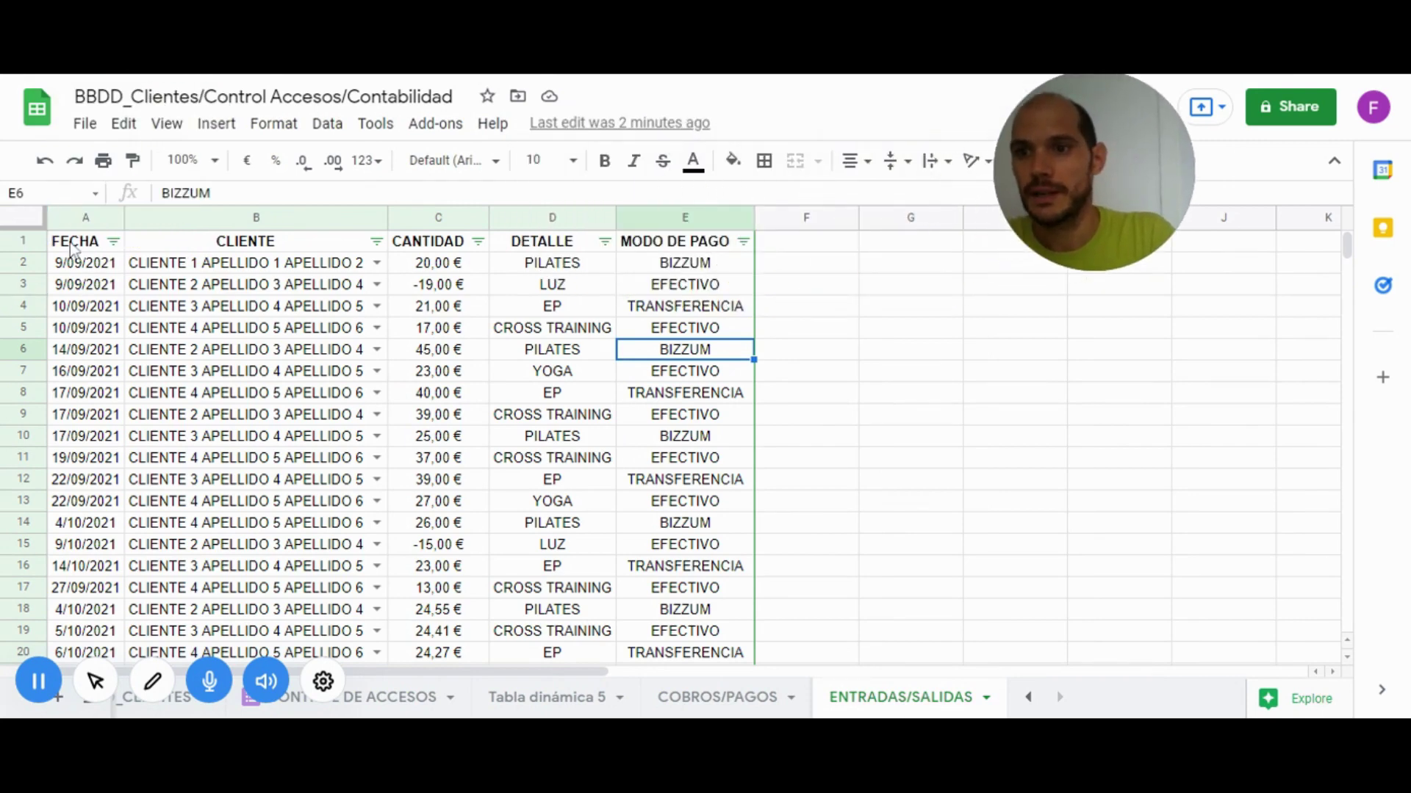
{"action": "left_click", "coordinate": [93, 245]}
{"action": "left_click", "coordinate": [250, 242]}
{"action": "left_click", "coordinate": [417, 250]}
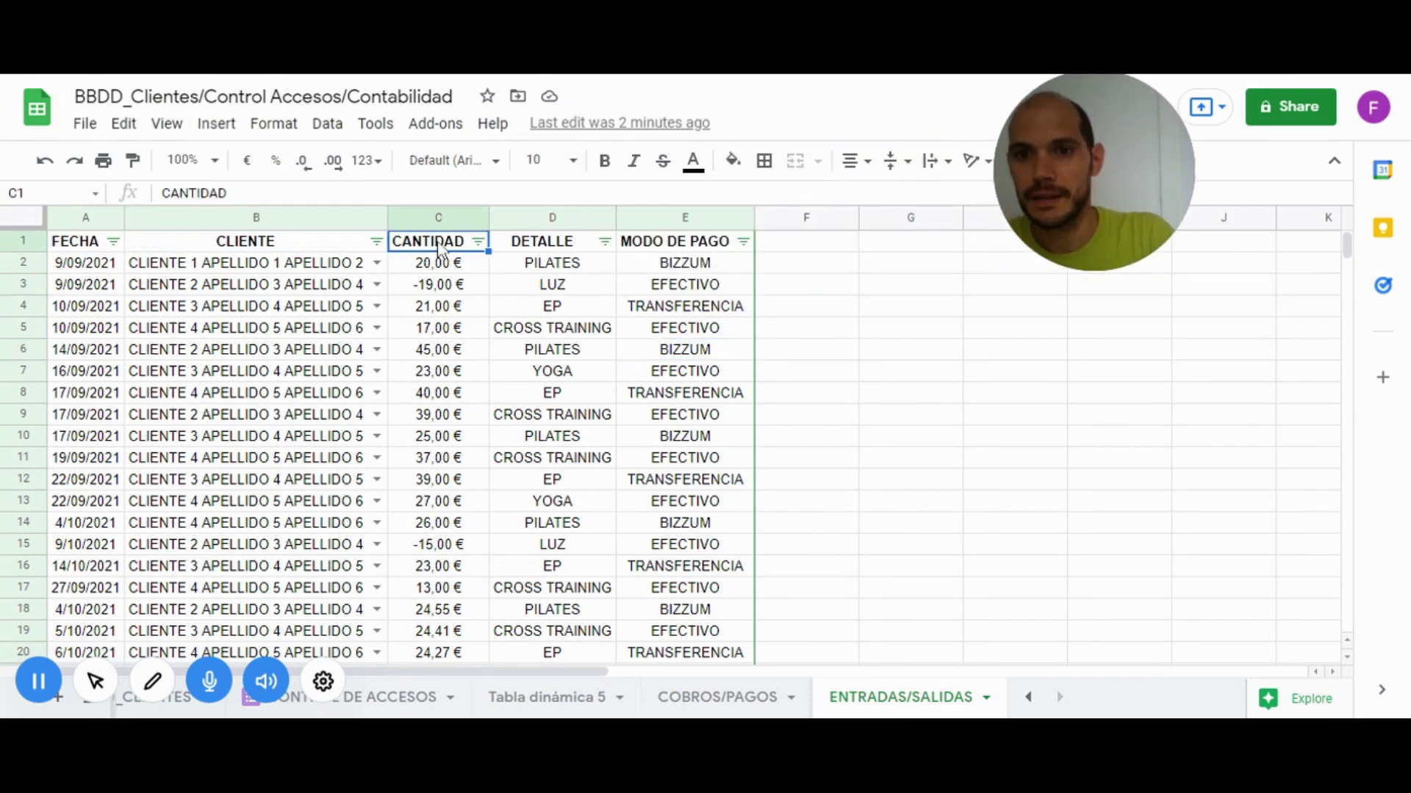
{"action": "left_click", "coordinate": [534, 249]}
{"action": "left_click", "coordinate": [647, 250]}
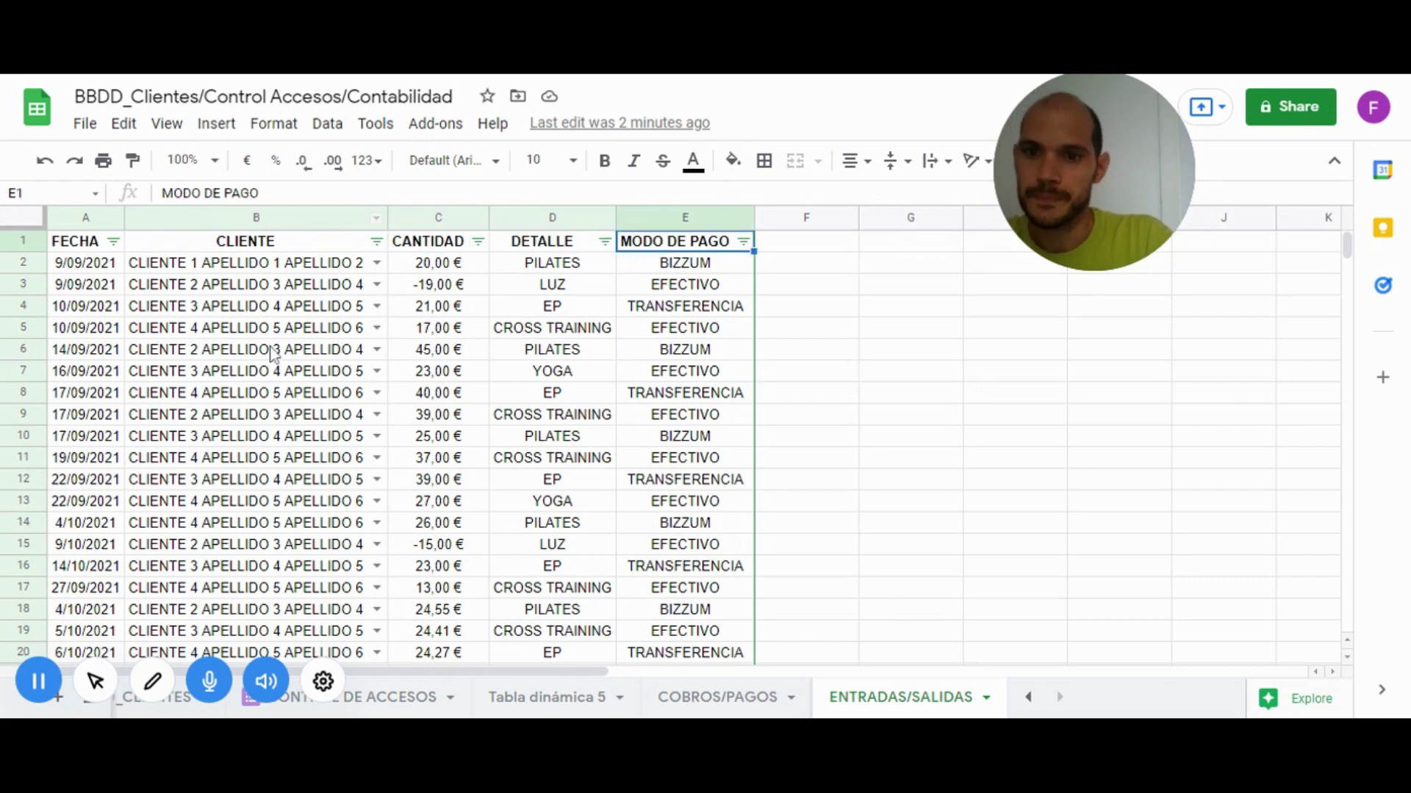
{"action": "scroll", "coordinate": [360, 371], "scroll_direction": "down", "scroll_amount": 3}
{"action": "scroll", "coordinate": [360, 371], "scroll_direction": "up", "scroll_amount": 3}
{"action": "left_click_drag", "start_coordinate": [1005, 171], "coordinate": [1161, 180]}
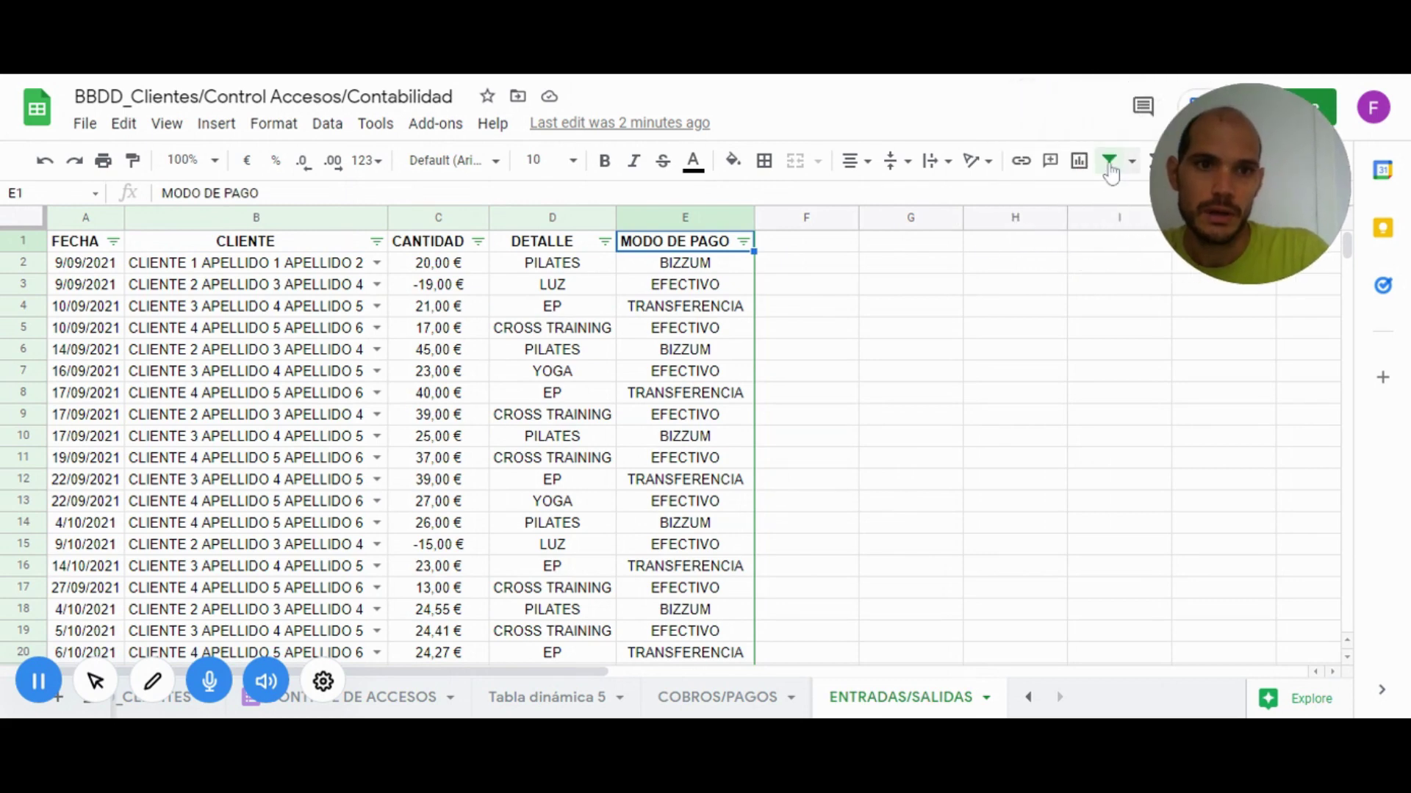
Select the whole data table and remove its filter
{"action": "key", "text": "ctrl+a"}
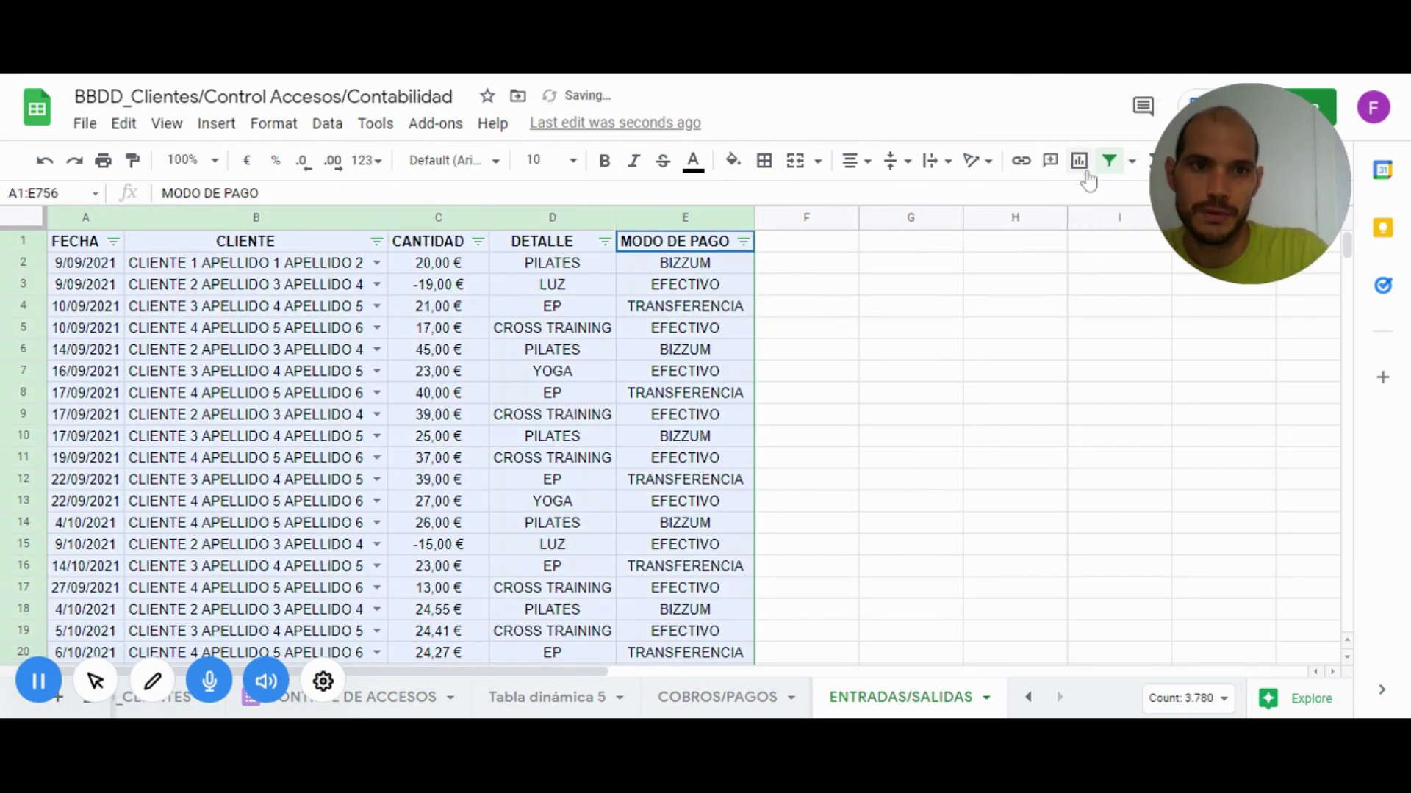
{"action": "left_click", "coordinate": [1109, 160]}
{"action": "left_click", "coordinate": [139, 333]}
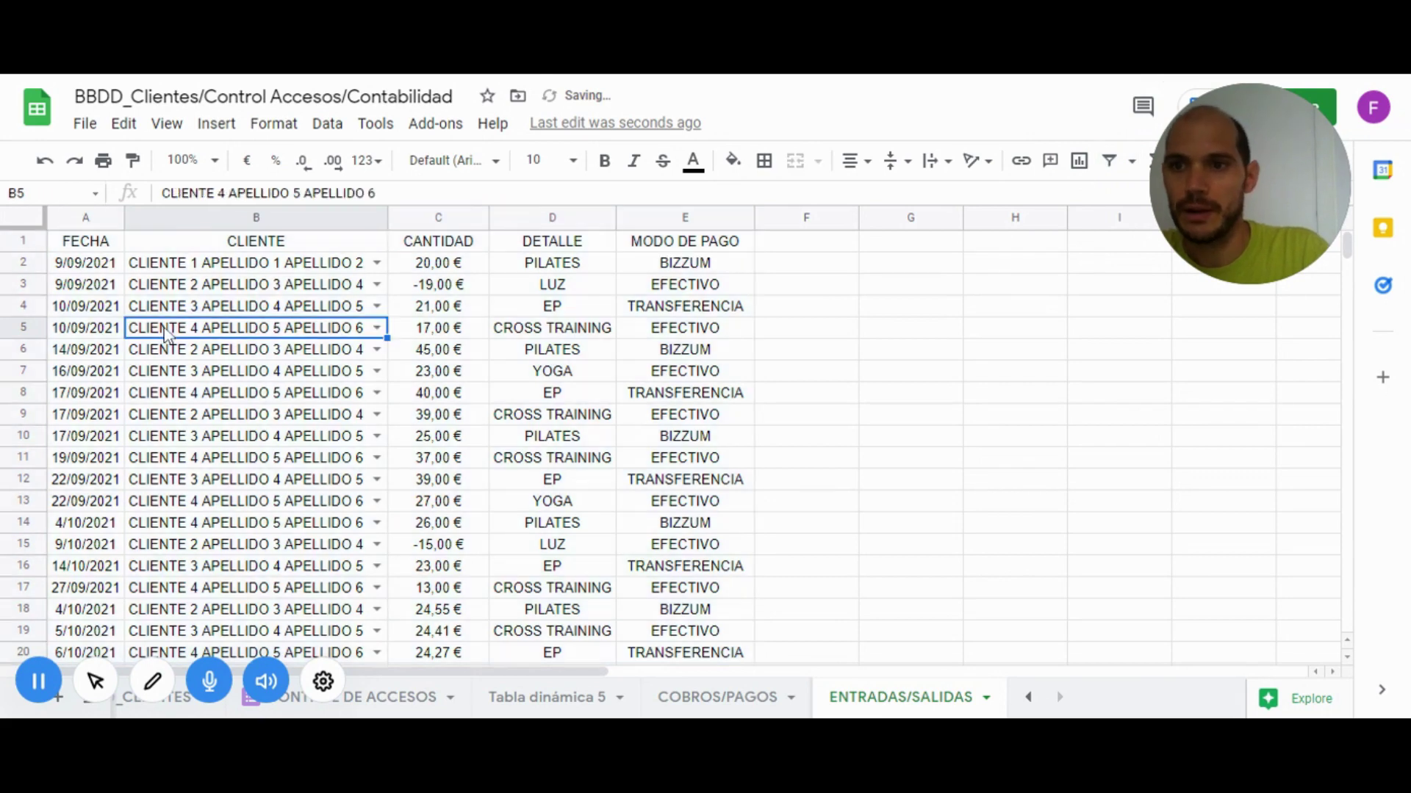
{"action": "scroll", "coordinate": [166, 332], "scroll_direction": "down", "scroll_amount": 5}
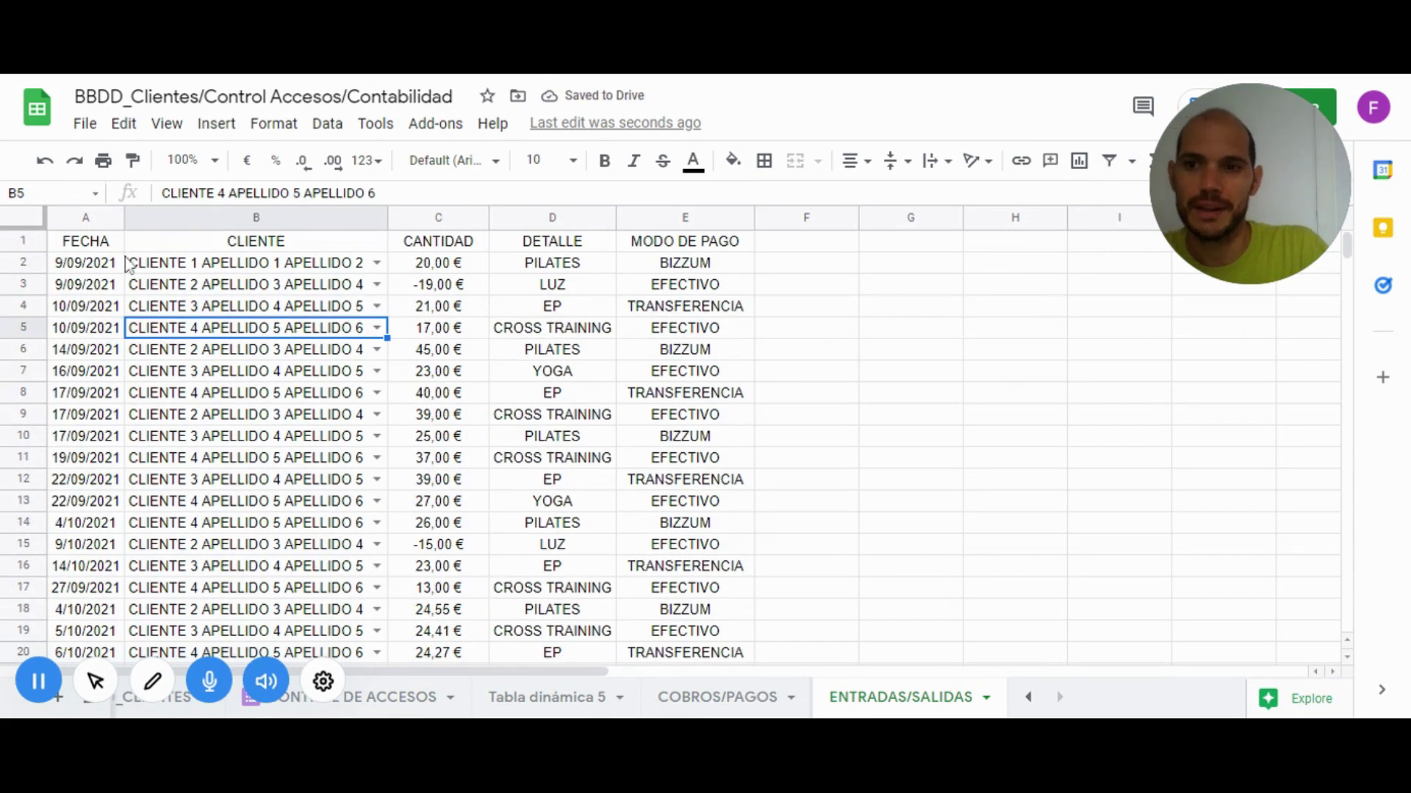
{"action": "left_click", "coordinate": [85, 246]}
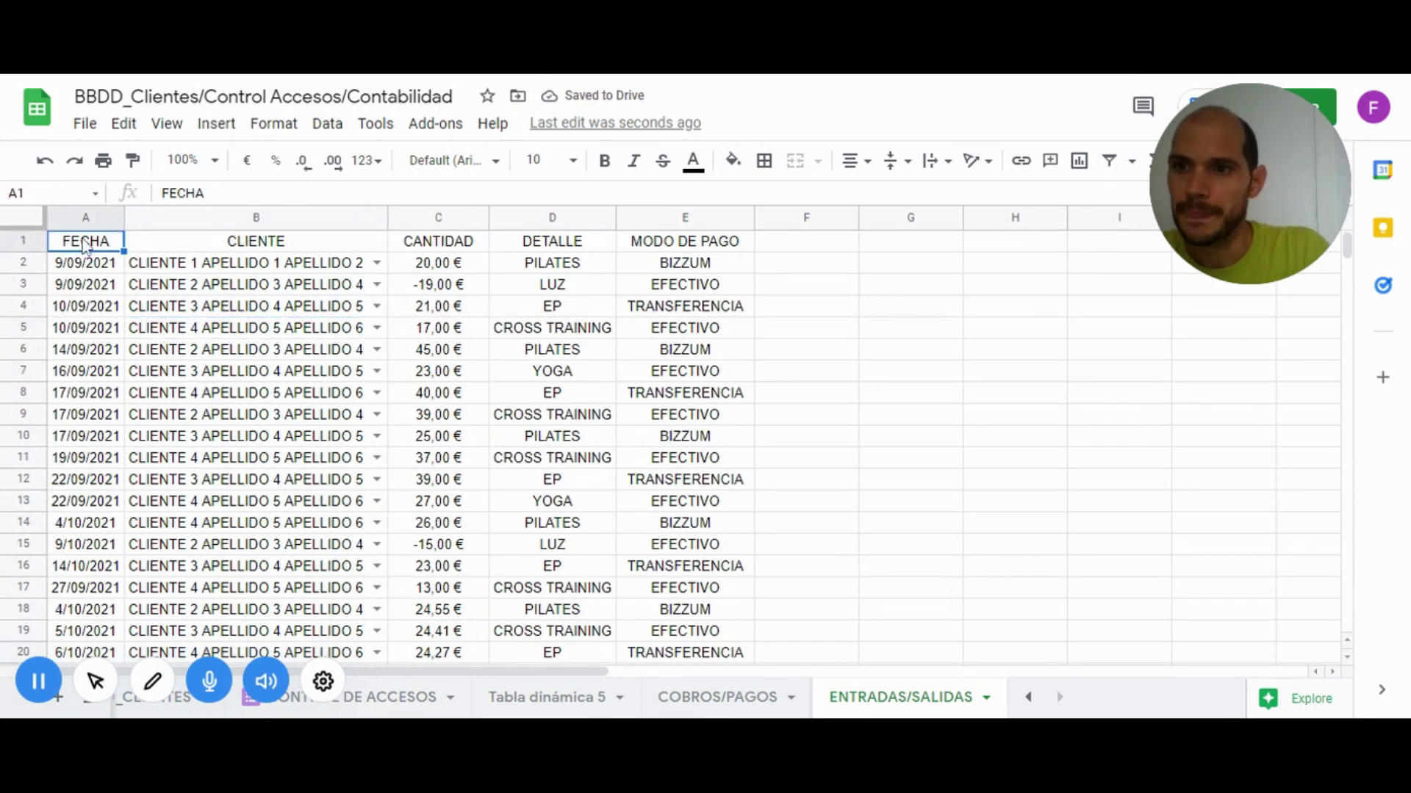
Apply grey alternating colours with a header style to range A:E
{"action": "left_click", "coordinate": [265, 125]}
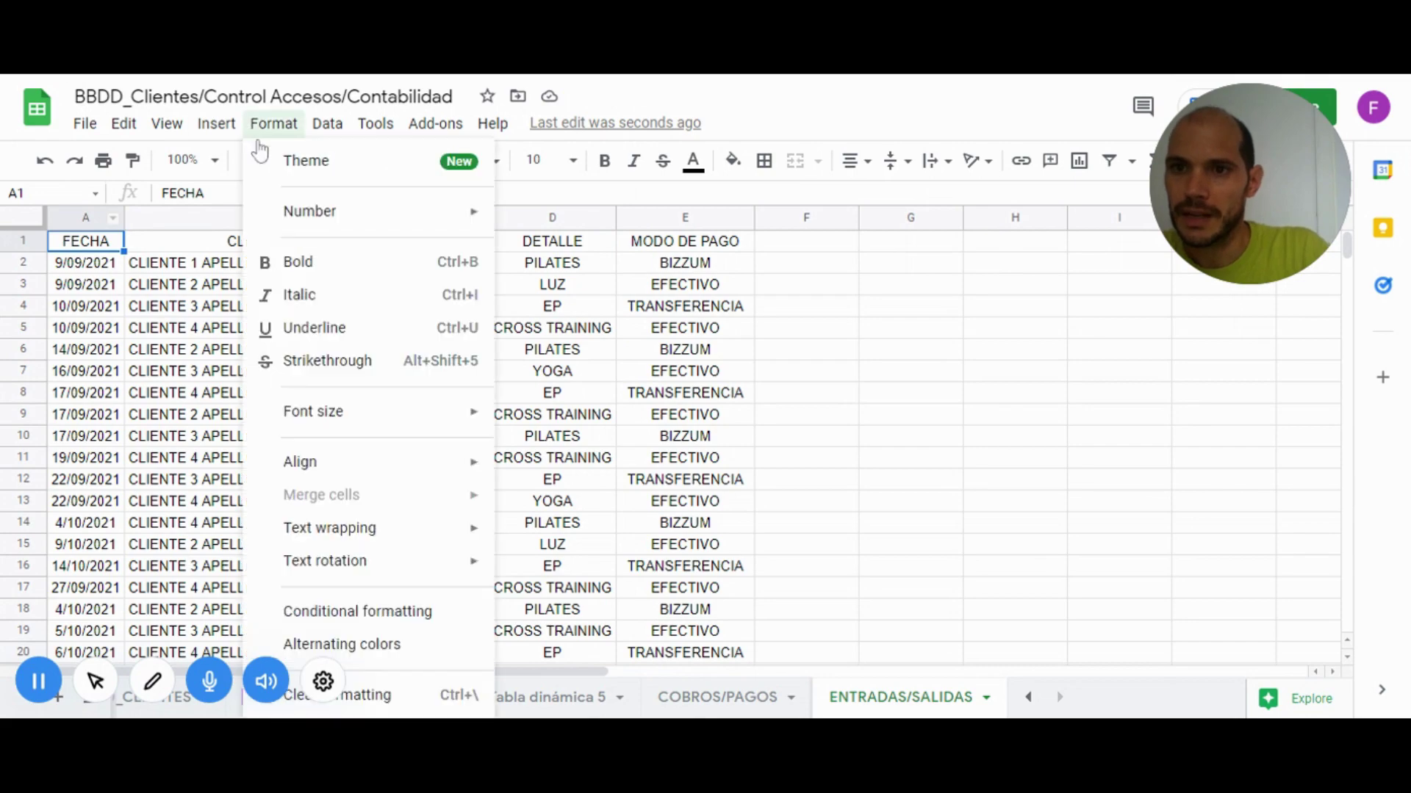
{"action": "left_click", "coordinate": [381, 646]}
{"action": "scroll", "coordinate": [514, 441], "scroll_direction": "down", "scroll_amount": 20}
{"action": "left_click", "coordinate": [1068, 265]}
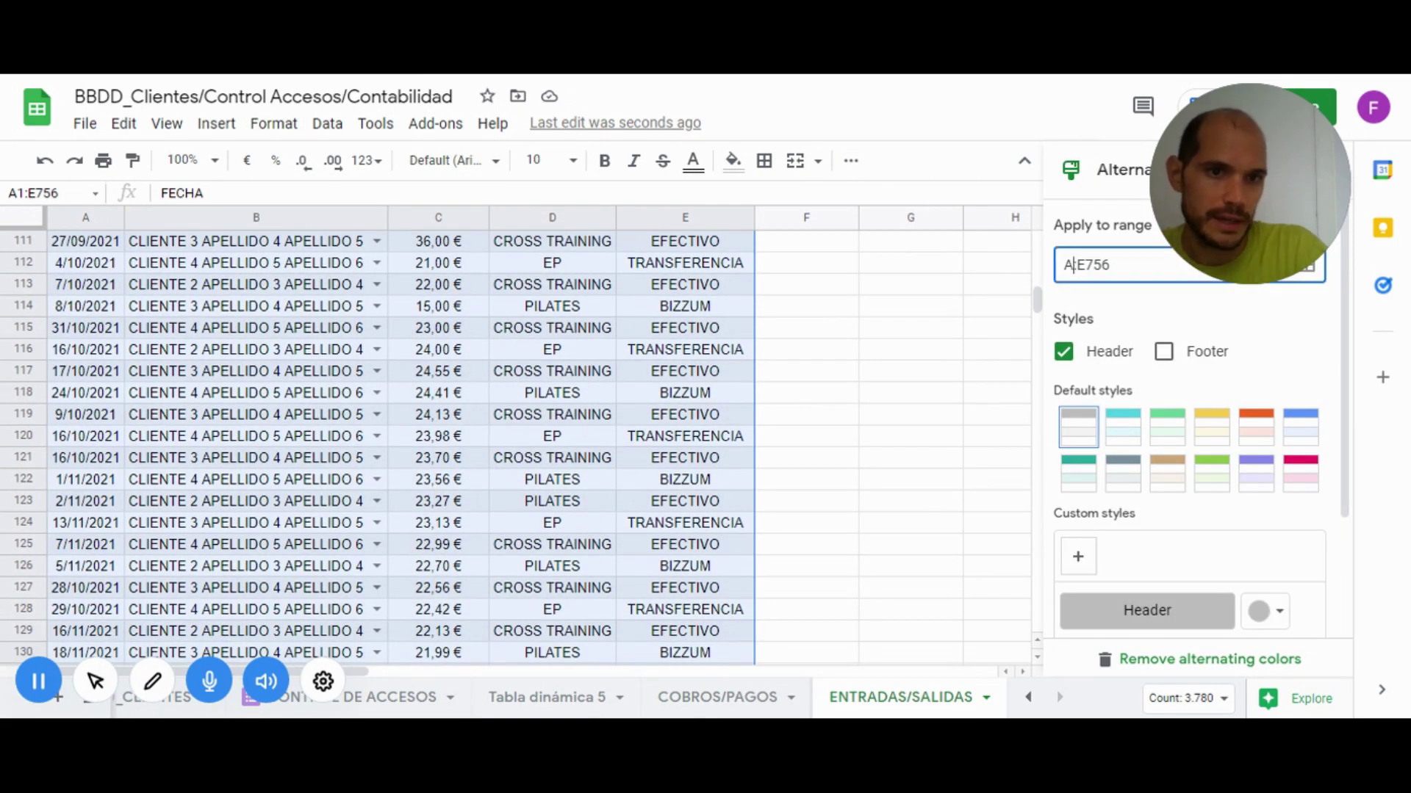
Add 1000 empty rows at the bottom of the sheet
{"action": "scroll", "coordinate": [515, 441], "scroll_direction": "down", "scroll_amount": 20}
{"action": "scroll", "coordinate": [515, 441], "scroll_direction": "down", "scroll_amount": 20}
{"action": "scroll", "coordinate": [514, 441], "scroll_direction": "up", "scroll_amount": 10}
{"action": "scroll", "coordinate": [82, 647], "scroll_direction": "down", "scroll_amount": 10}
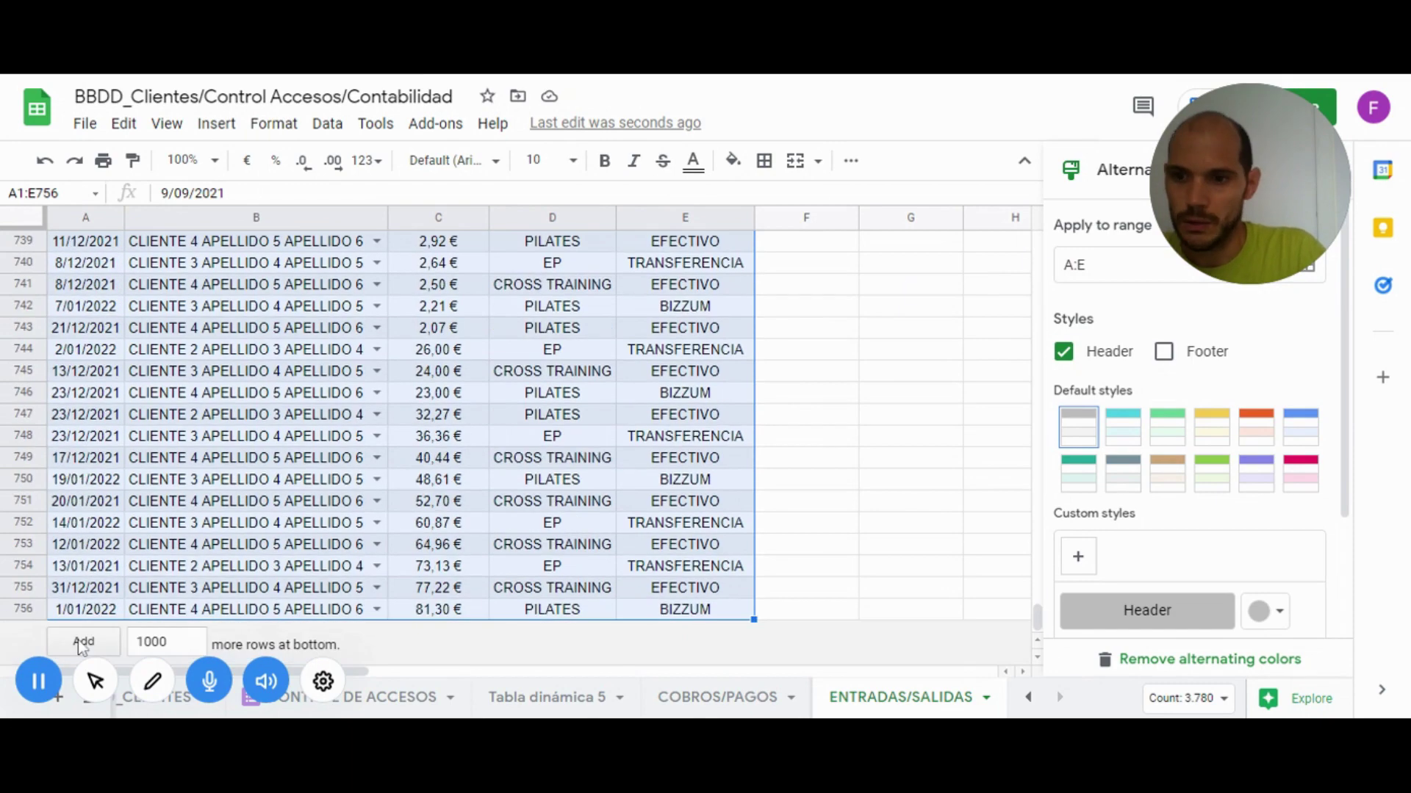
{"action": "left_click", "coordinate": [82, 647]}
{"action": "scroll", "coordinate": [451, 340], "scroll_direction": "up", "scroll_amount": 20}
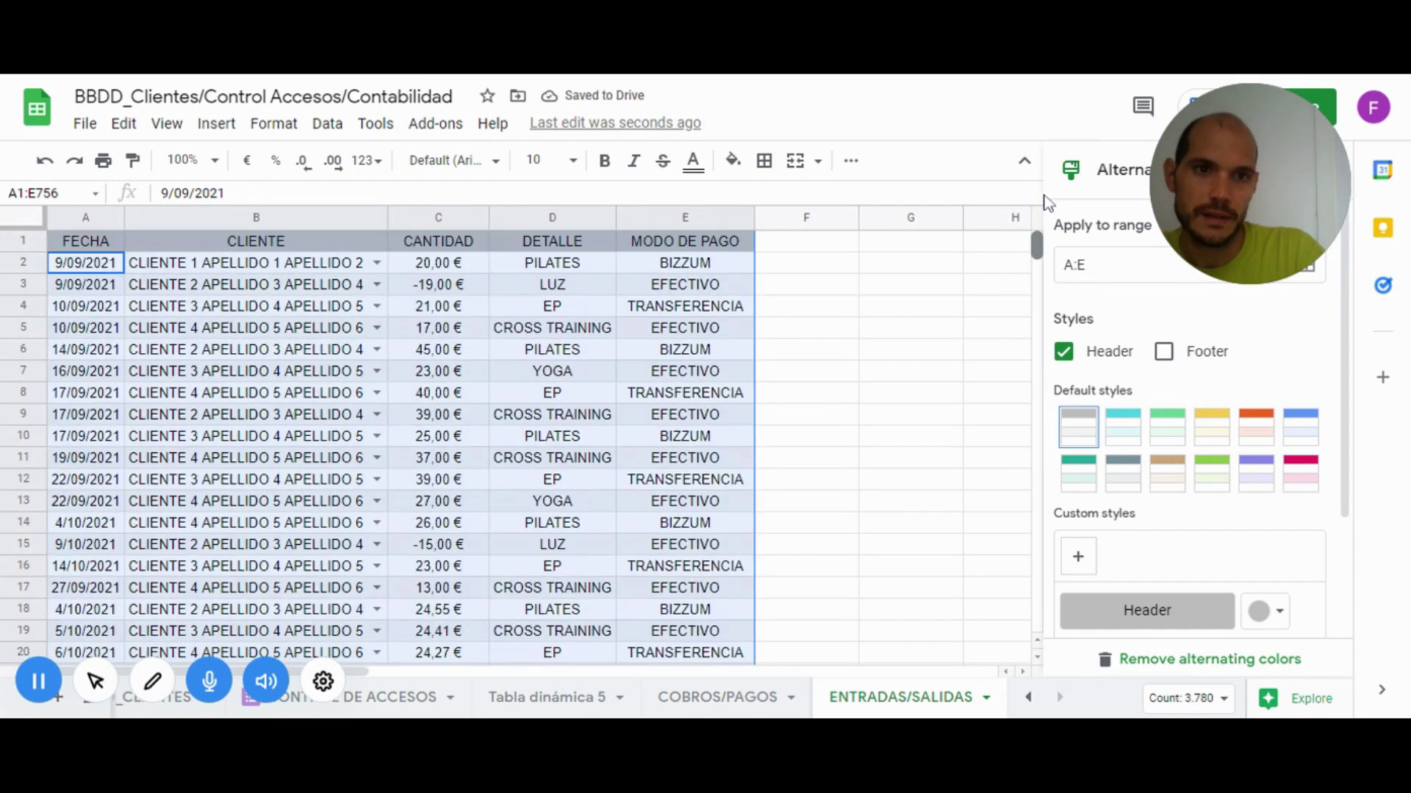
{"action": "left_click", "coordinate": [166, 272]}
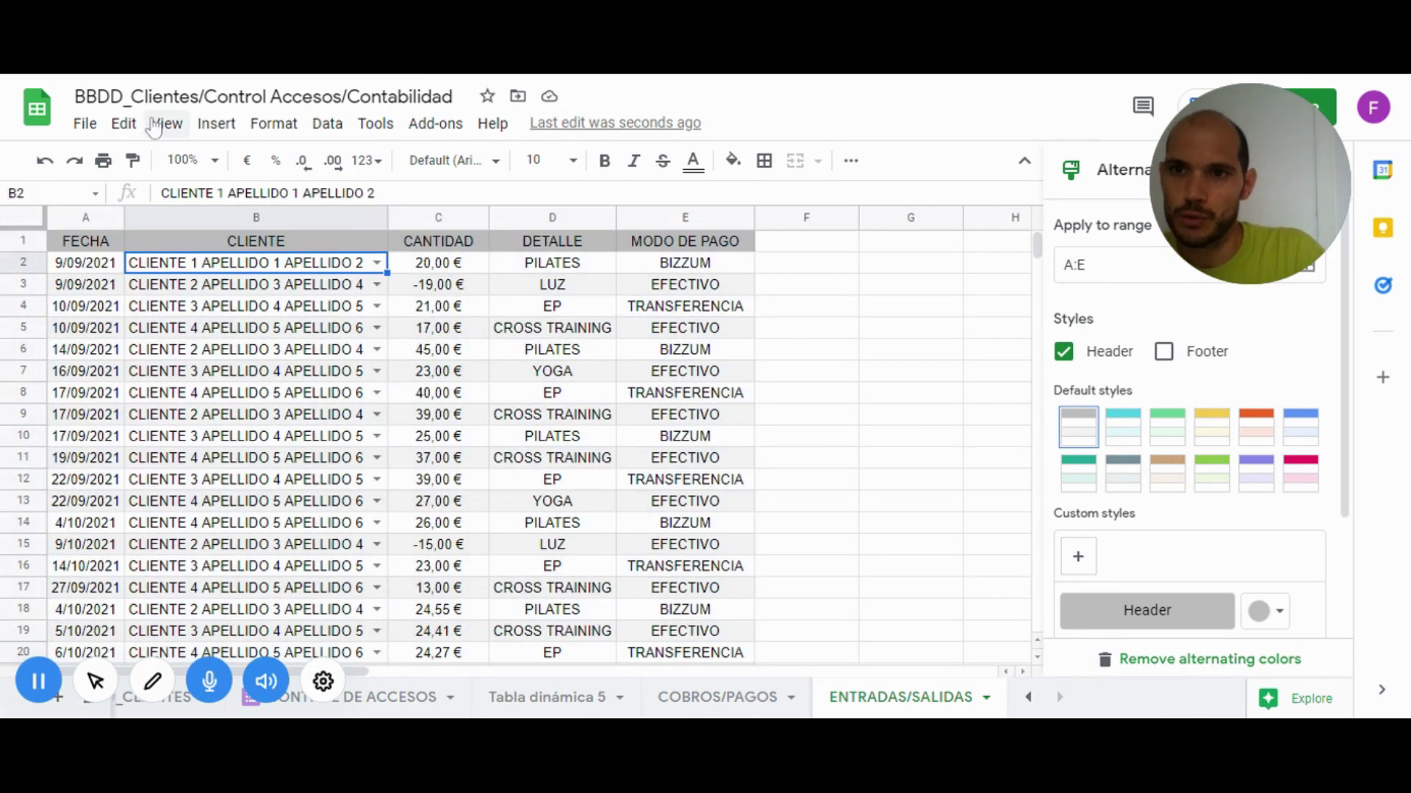
Freeze the first column and the header row, checking the header stays while scrolling
{"action": "left_click", "coordinate": [124, 125]}
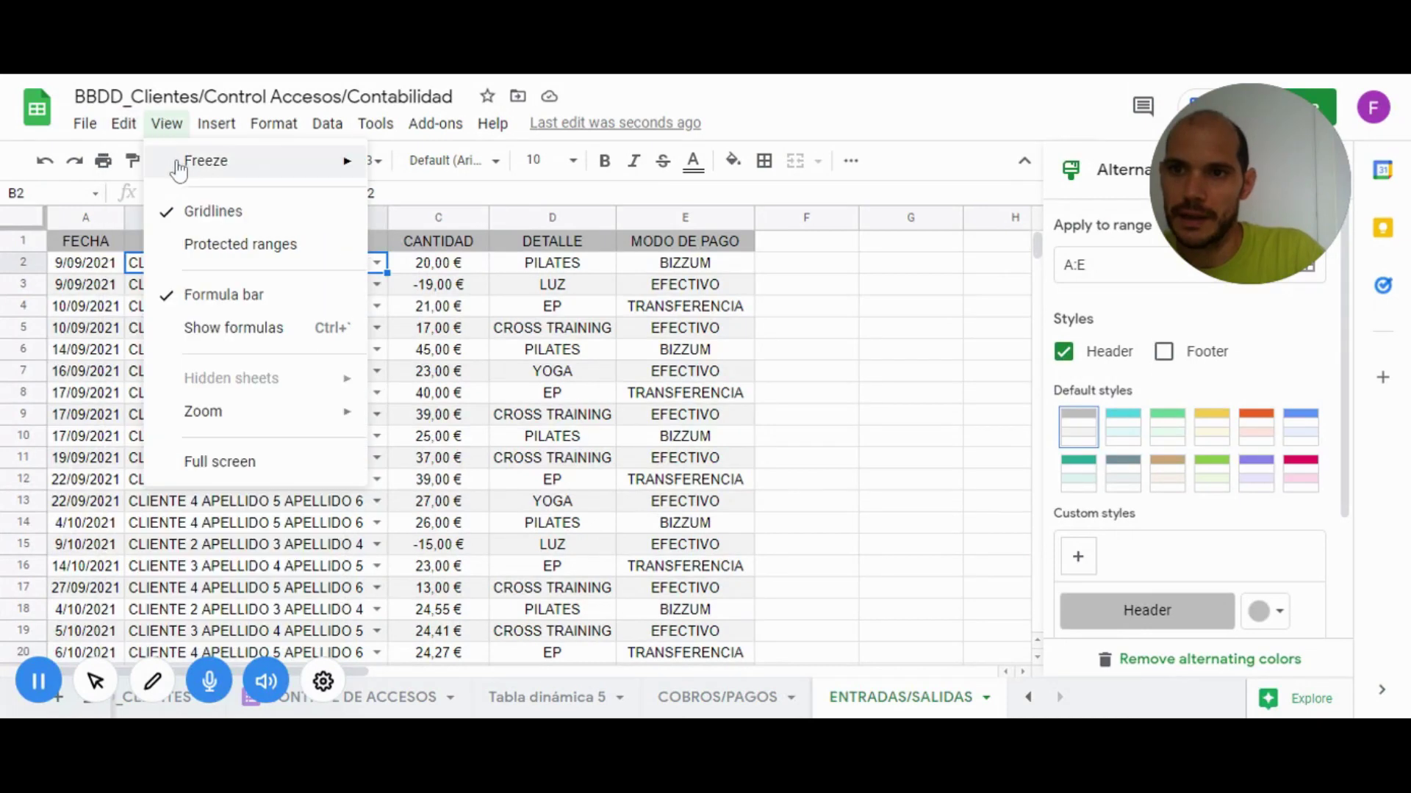
{"action": "mouse_move", "coordinate": [206, 161]}
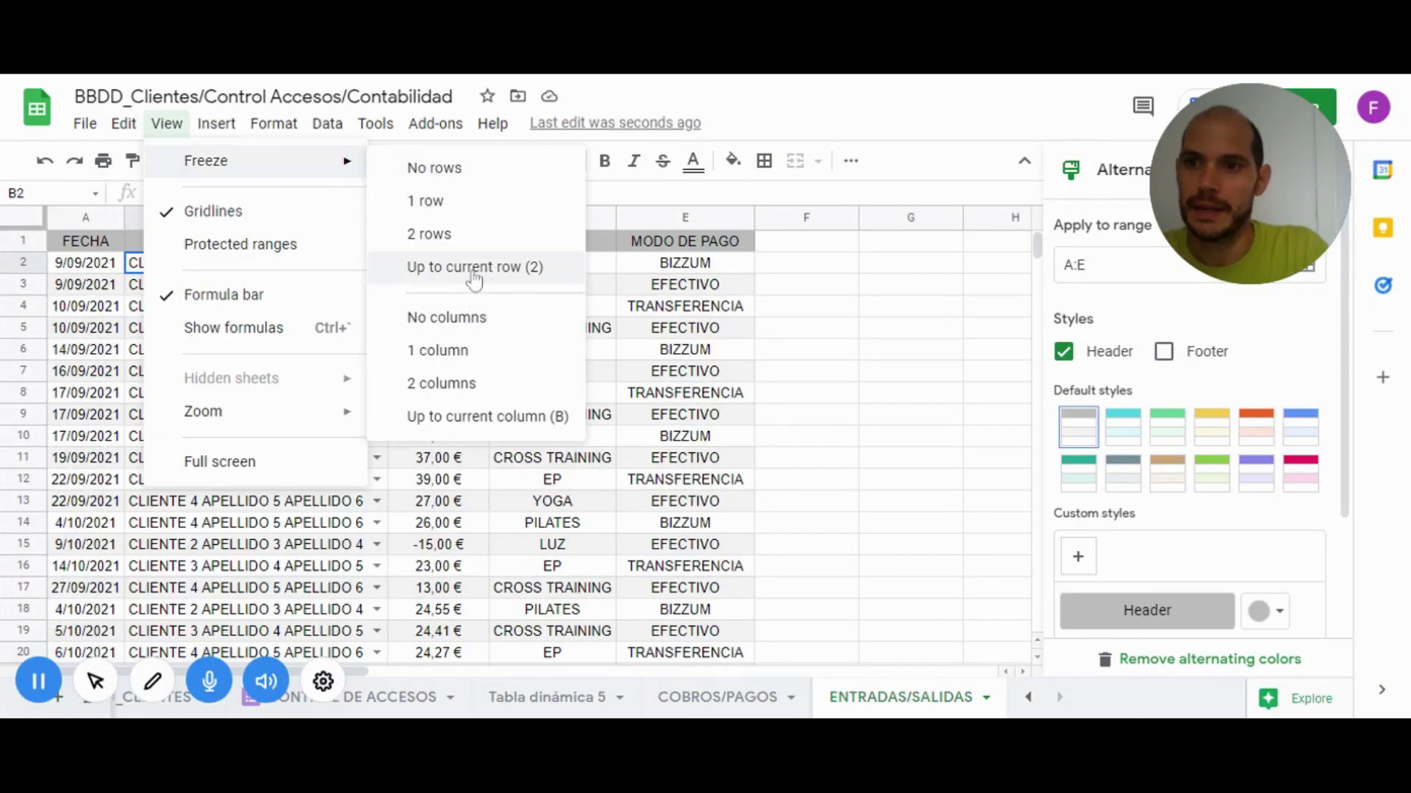
{"action": "left_click", "coordinate": [481, 351]}
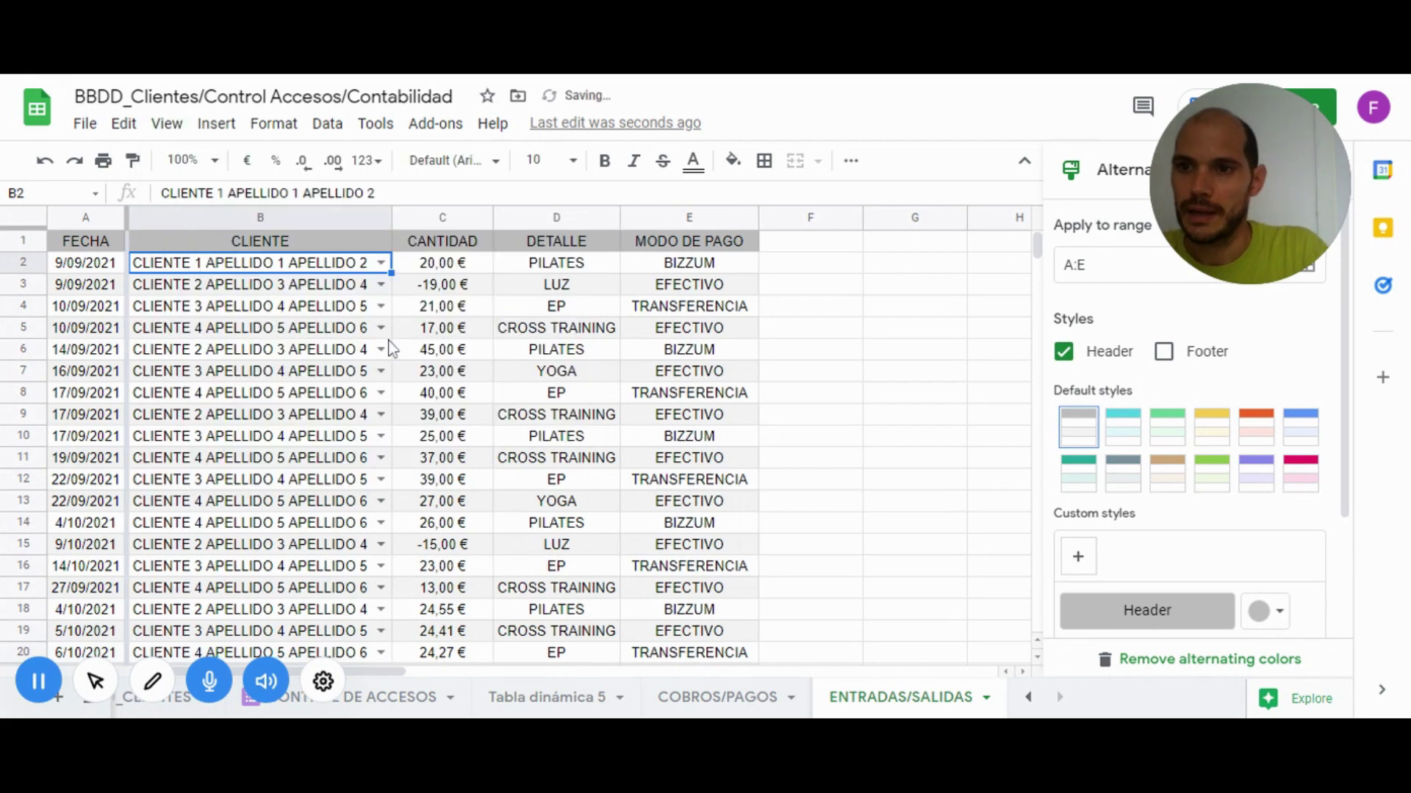
{"action": "scroll", "coordinate": [116, 457], "scroll_direction": "down", "scroll_amount": 5}
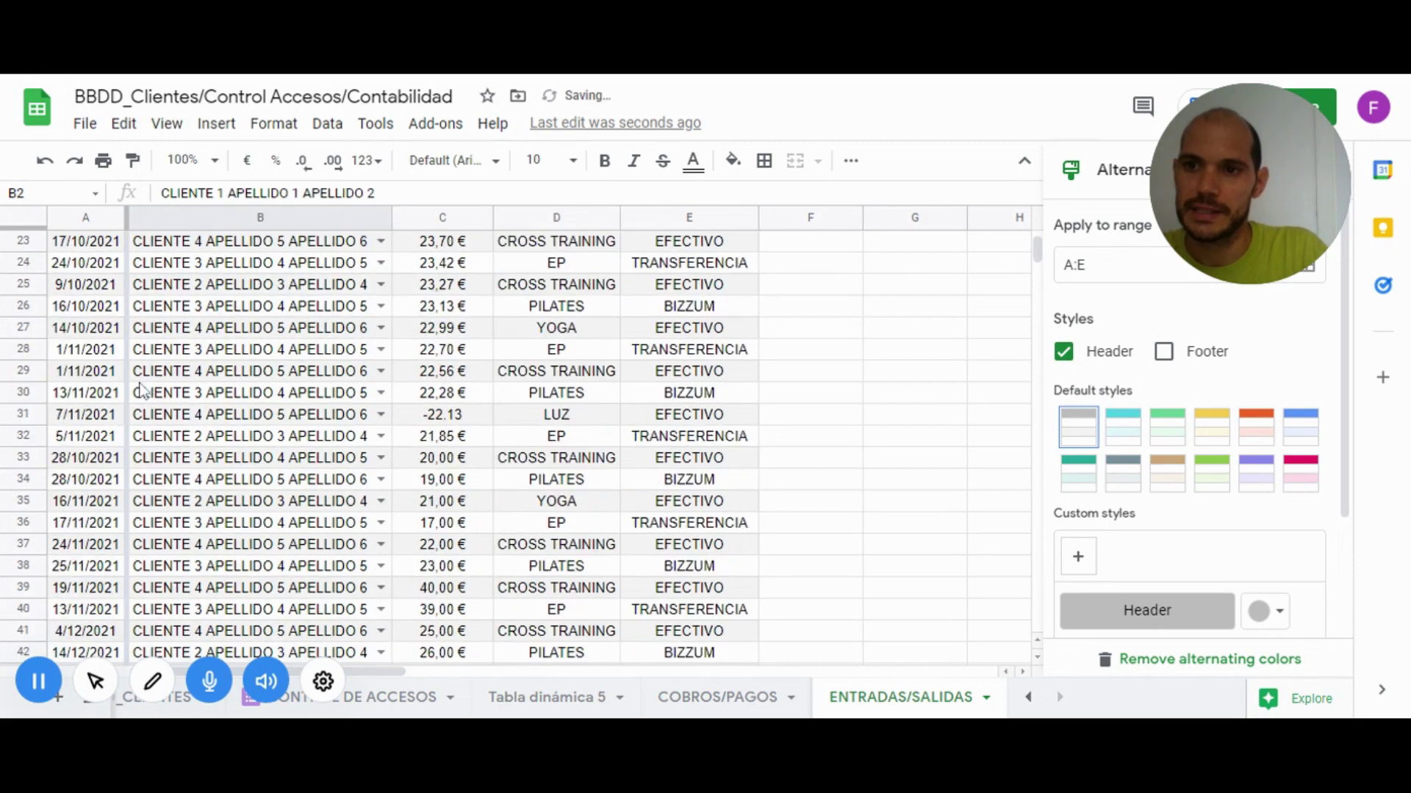
{"action": "scroll", "coordinate": [144, 282], "scroll_direction": "up", "scroll_amount": 5}
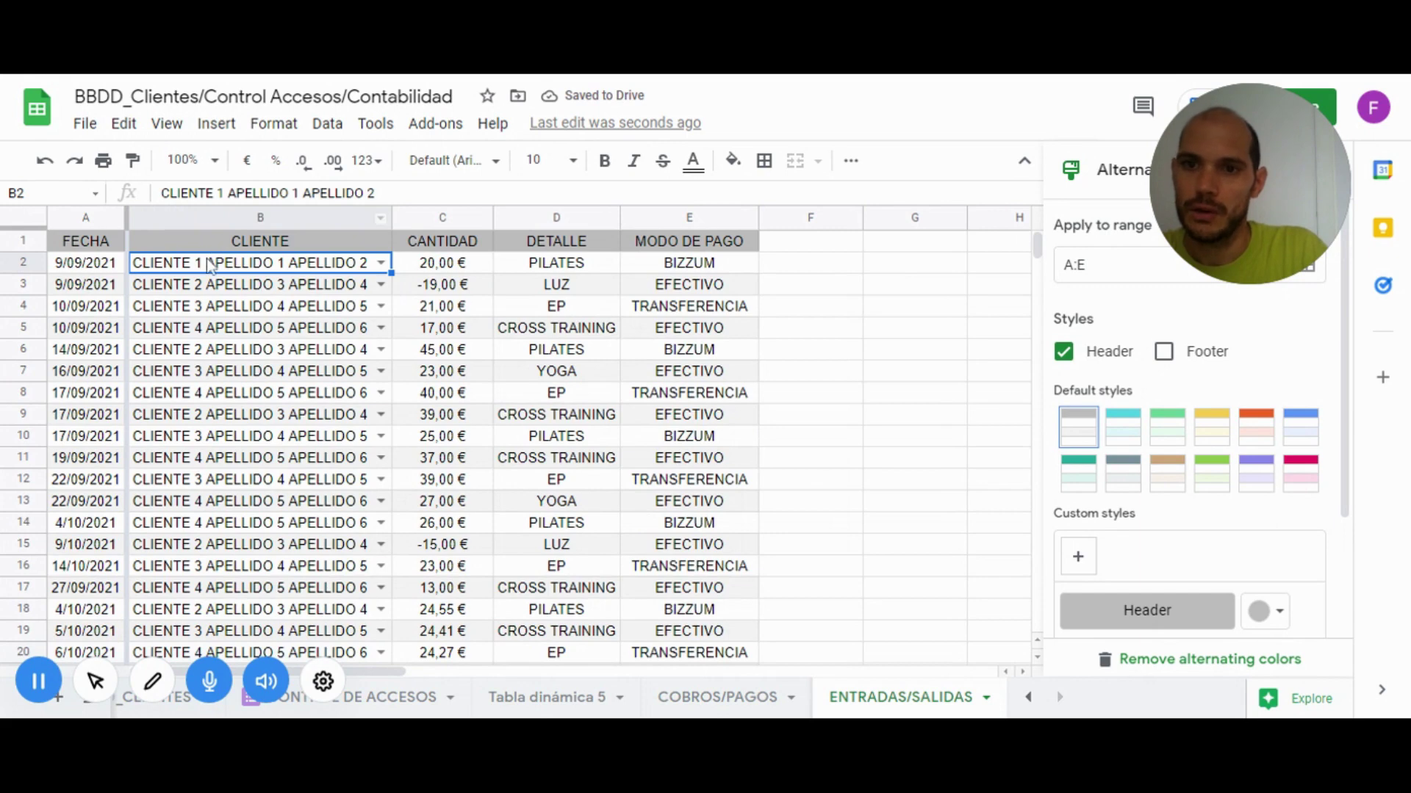
{"action": "left_click", "coordinate": [163, 124]}
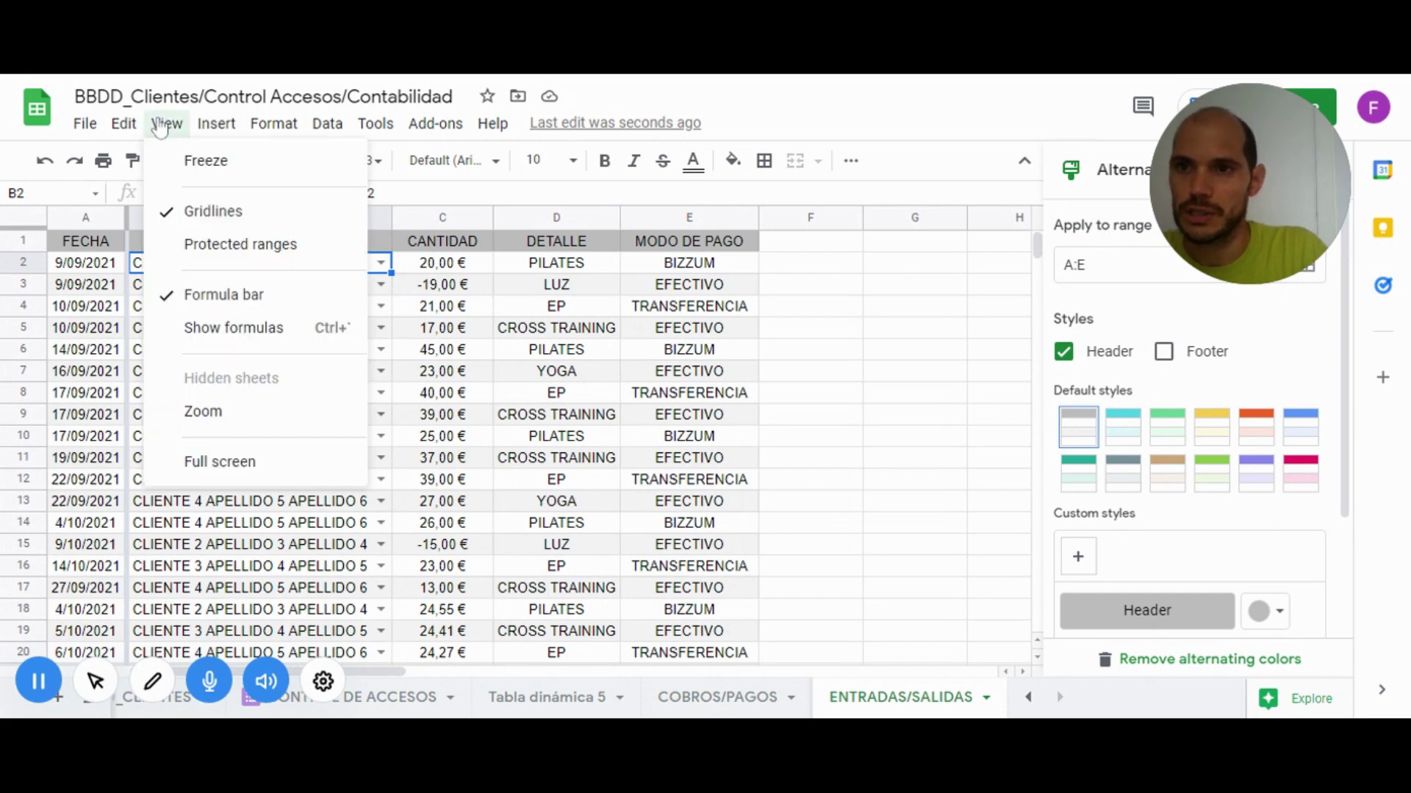
{"action": "mouse_move", "coordinate": [206, 161]}
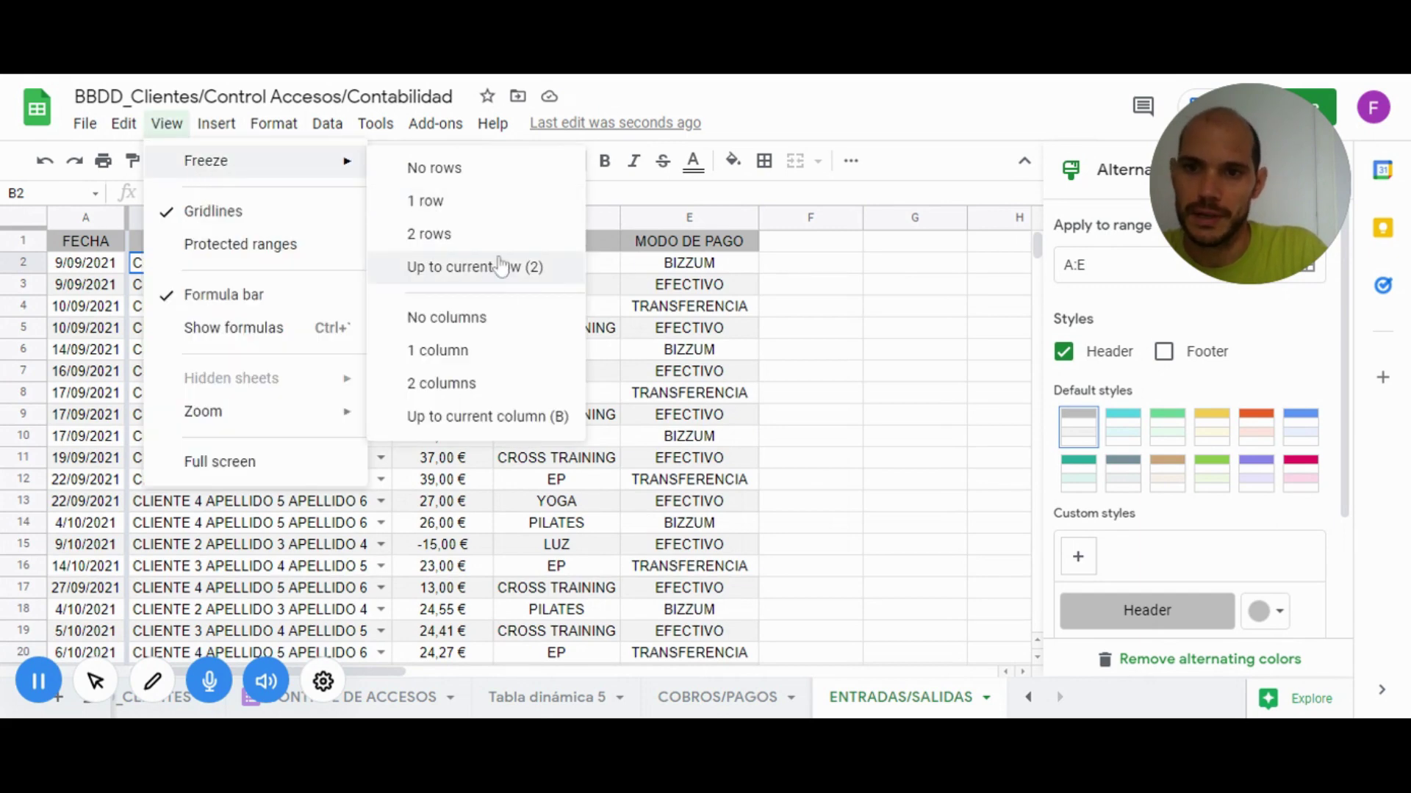
{"action": "left_click", "coordinate": [478, 204]}
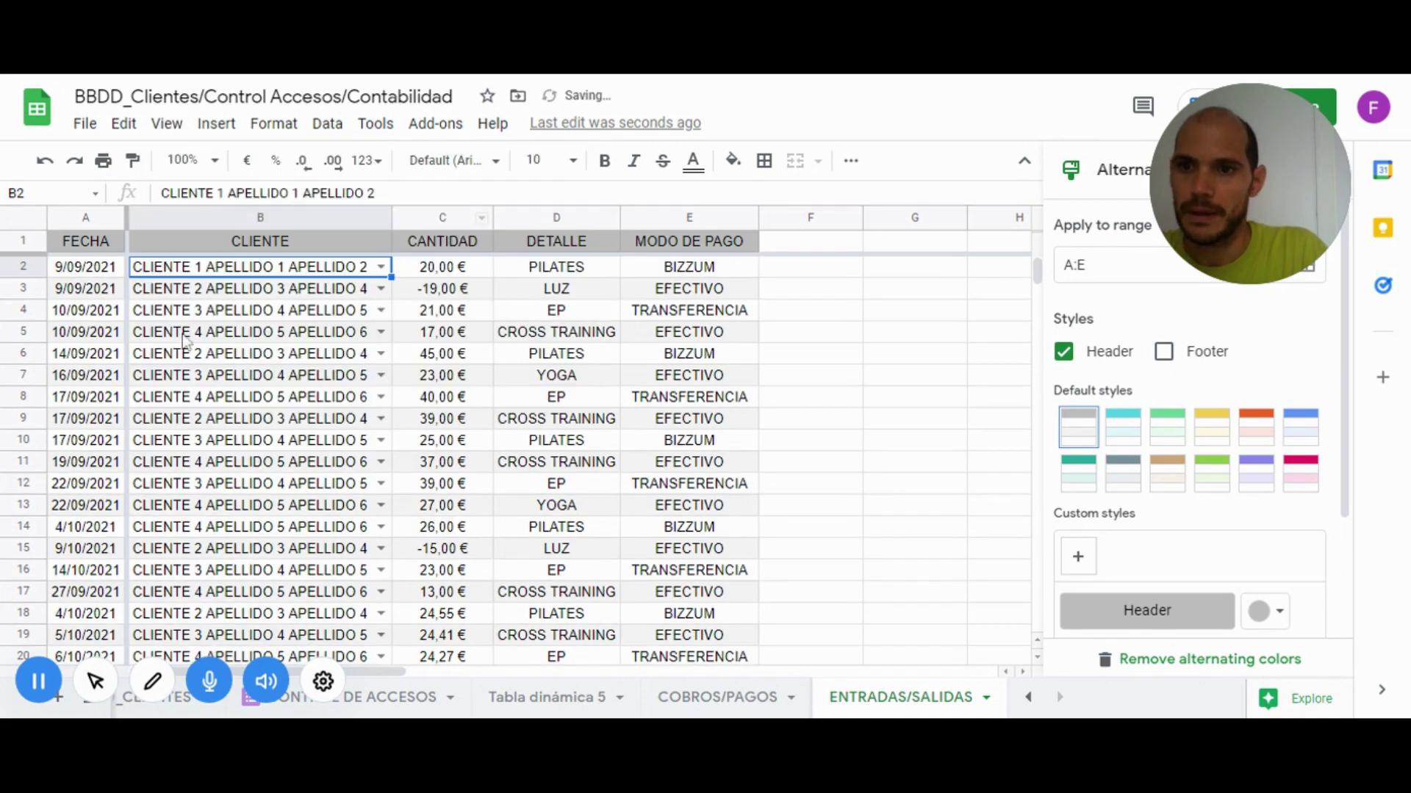
{"action": "scroll", "coordinate": [252, 327], "scroll_direction": "down", "scroll_amount": 10}
{"action": "scroll", "coordinate": [252, 327], "scroll_direction": "down", "scroll_amount": 8}
{"action": "scroll", "coordinate": [294, 309], "scroll_direction": "down", "scroll_amount": 8}
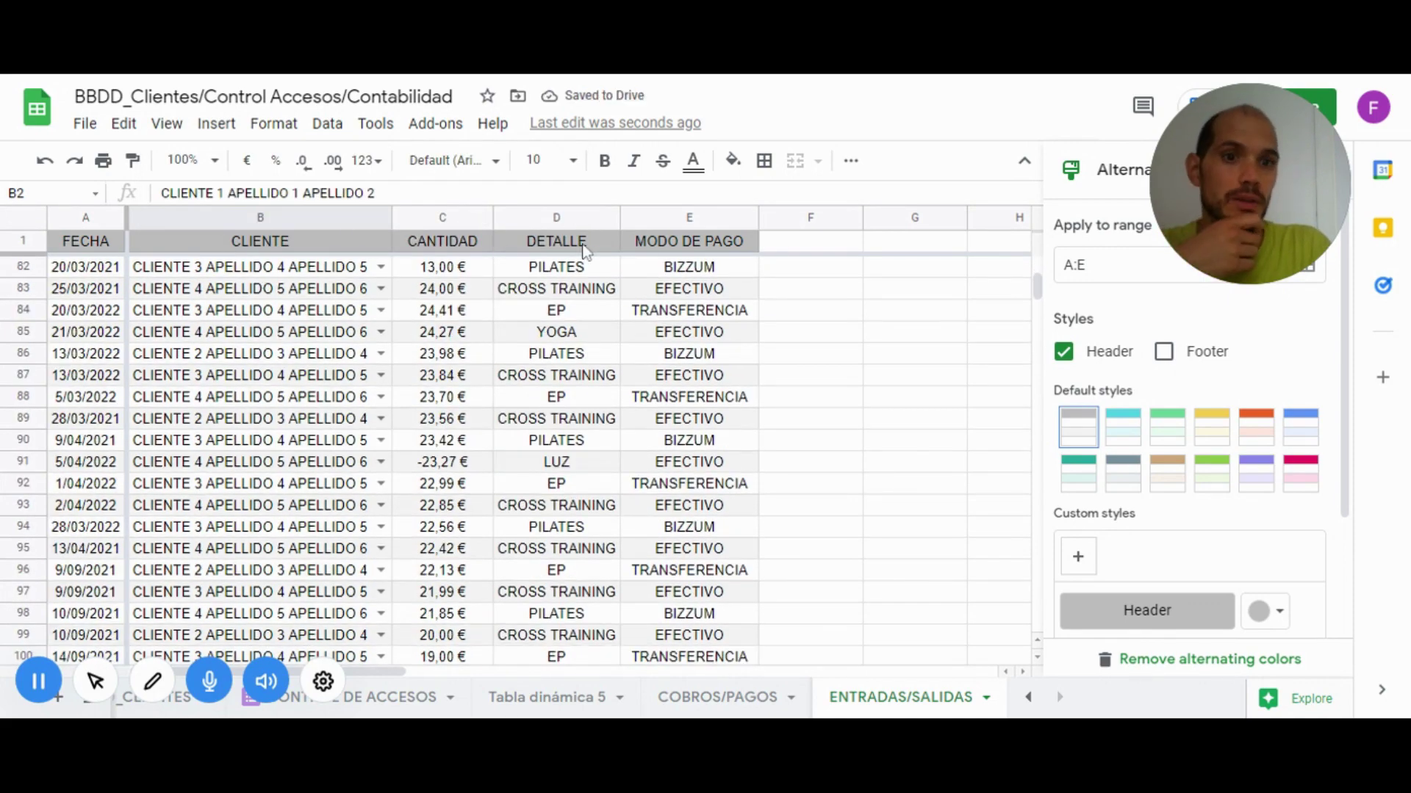
{"action": "left_click_drag", "start_coordinate": [1250, 208], "coordinate": [1021, 195]}
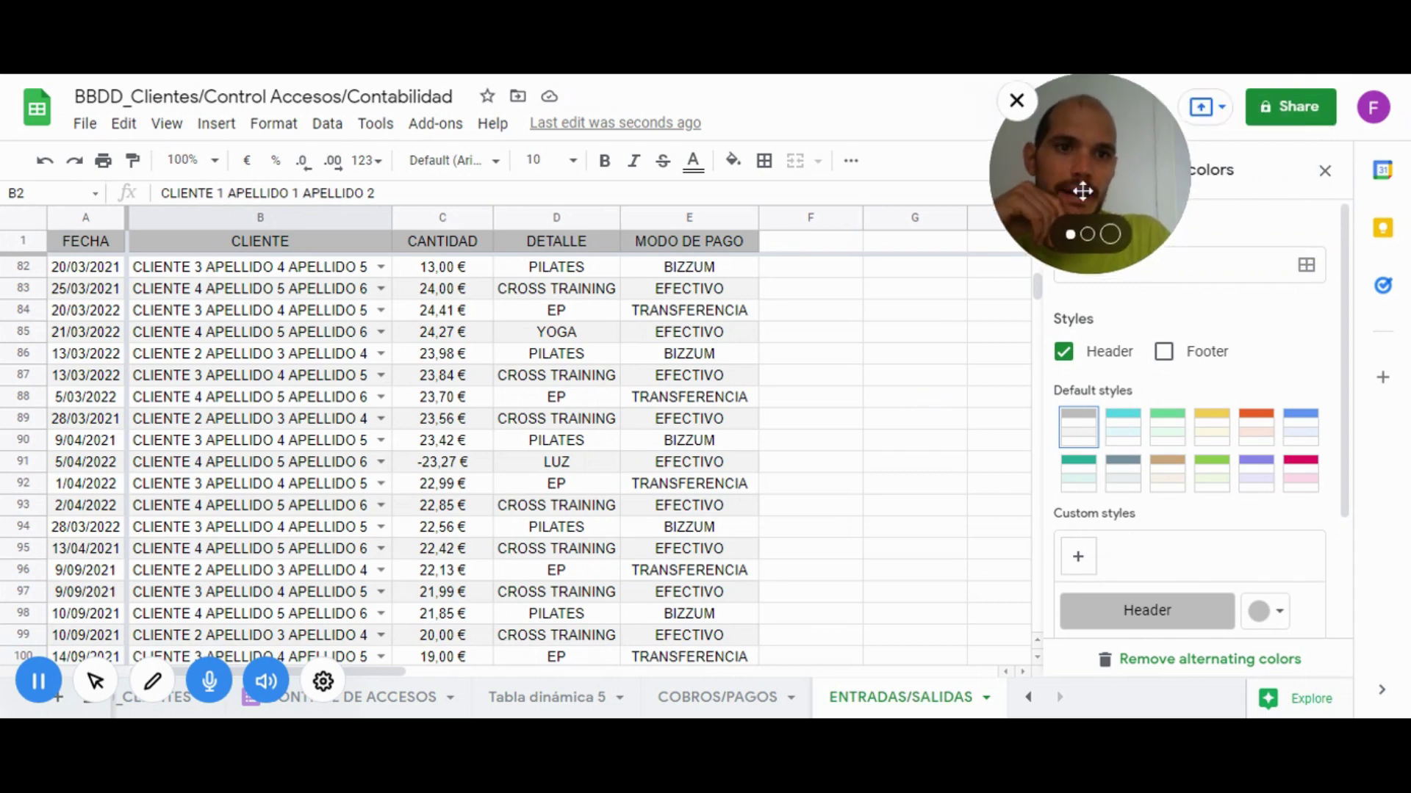
Close the alternating colours panel and scroll through the grey-striped data
{"action": "left_click", "coordinate": [1325, 171]}
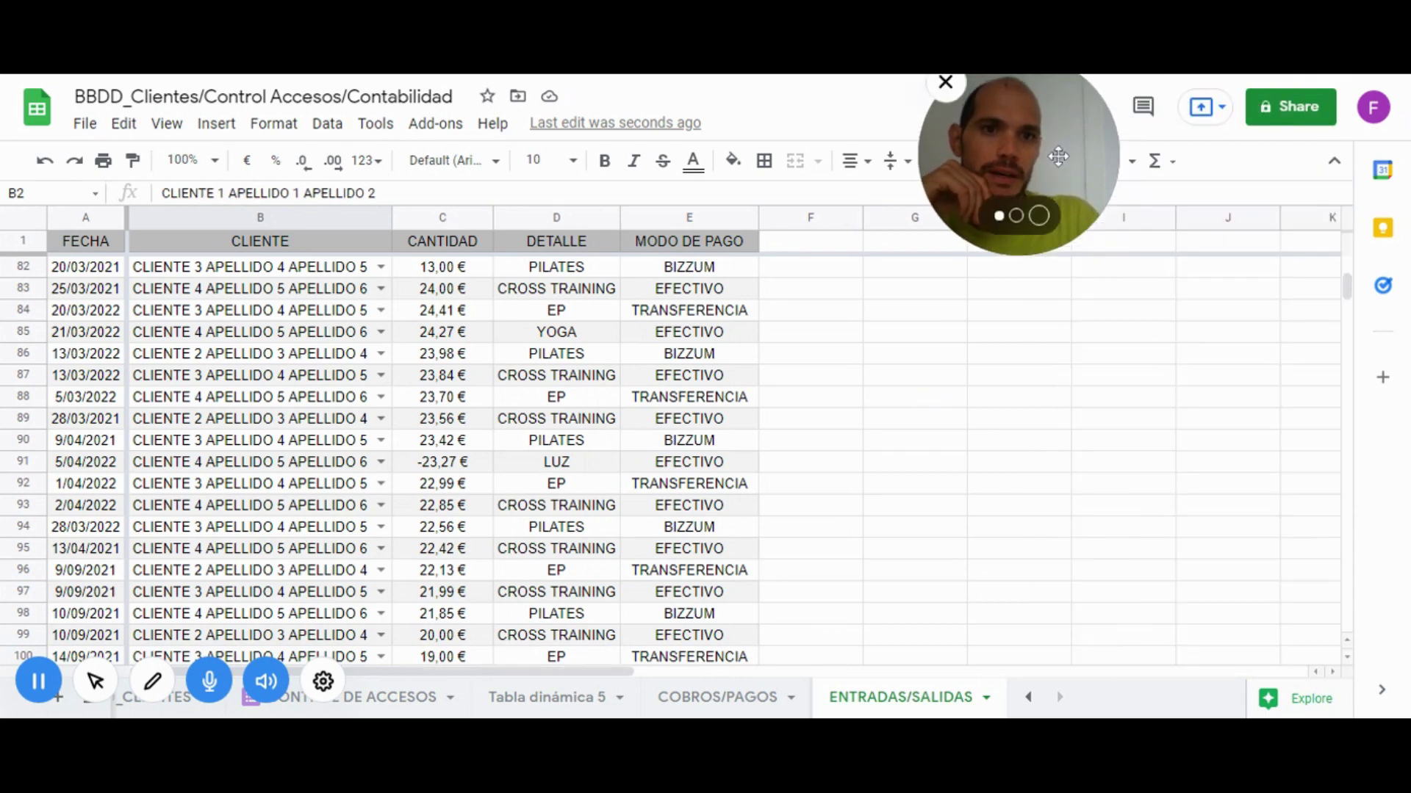
{"action": "left_click_drag", "start_coordinate": [1097, 189], "coordinate": [1219, 220]}
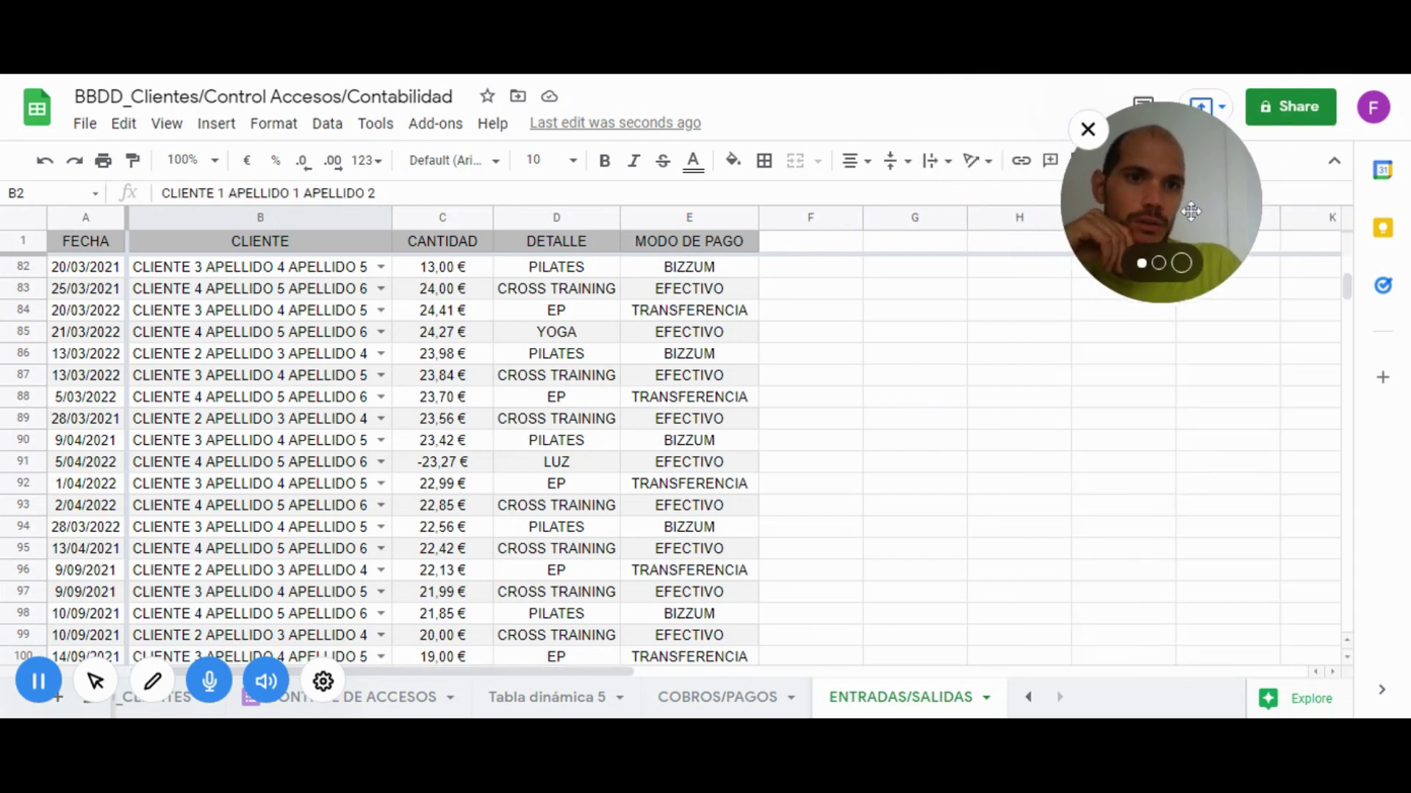
{"action": "left_click", "coordinate": [318, 312]}
{"action": "scroll", "coordinate": [317, 334], "scroll_direction": "down", "scroll_amount": 8}
{"action": "scroll", "coordinate": [308, 345], "scroll_direction": "down", "scroll_amount": 4}
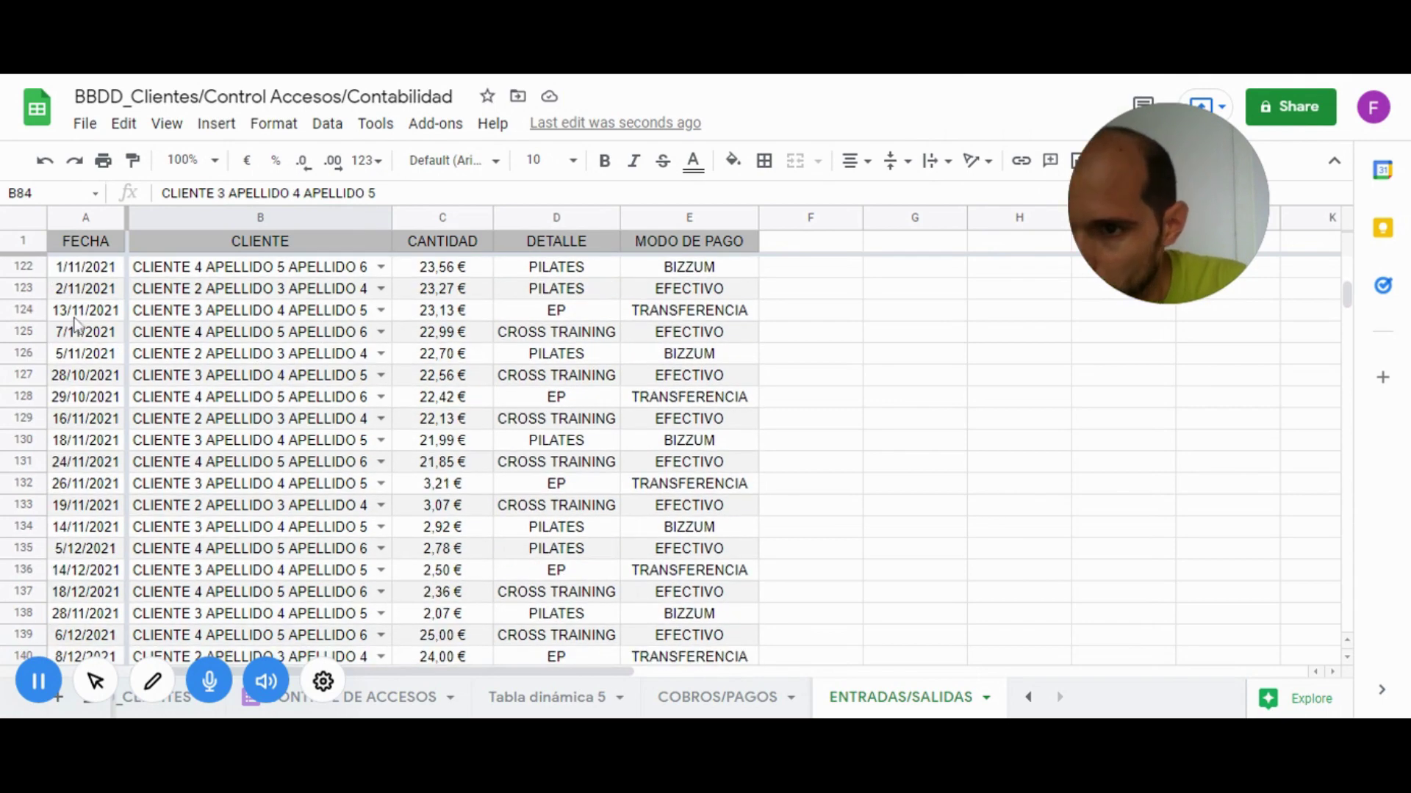
{"action": "scroll", "coordinate": [88, 344], "scroll_direction": "up", "scroll_amount": 6}
{"action": "scroll", "coordinate": [88, 344], "scroll_direction": "up", "scroll_amount": 2}
Give column A a custom date format with two-digit days (Day 05)
{"action": "left_click", "coordinate": [85, 218]}
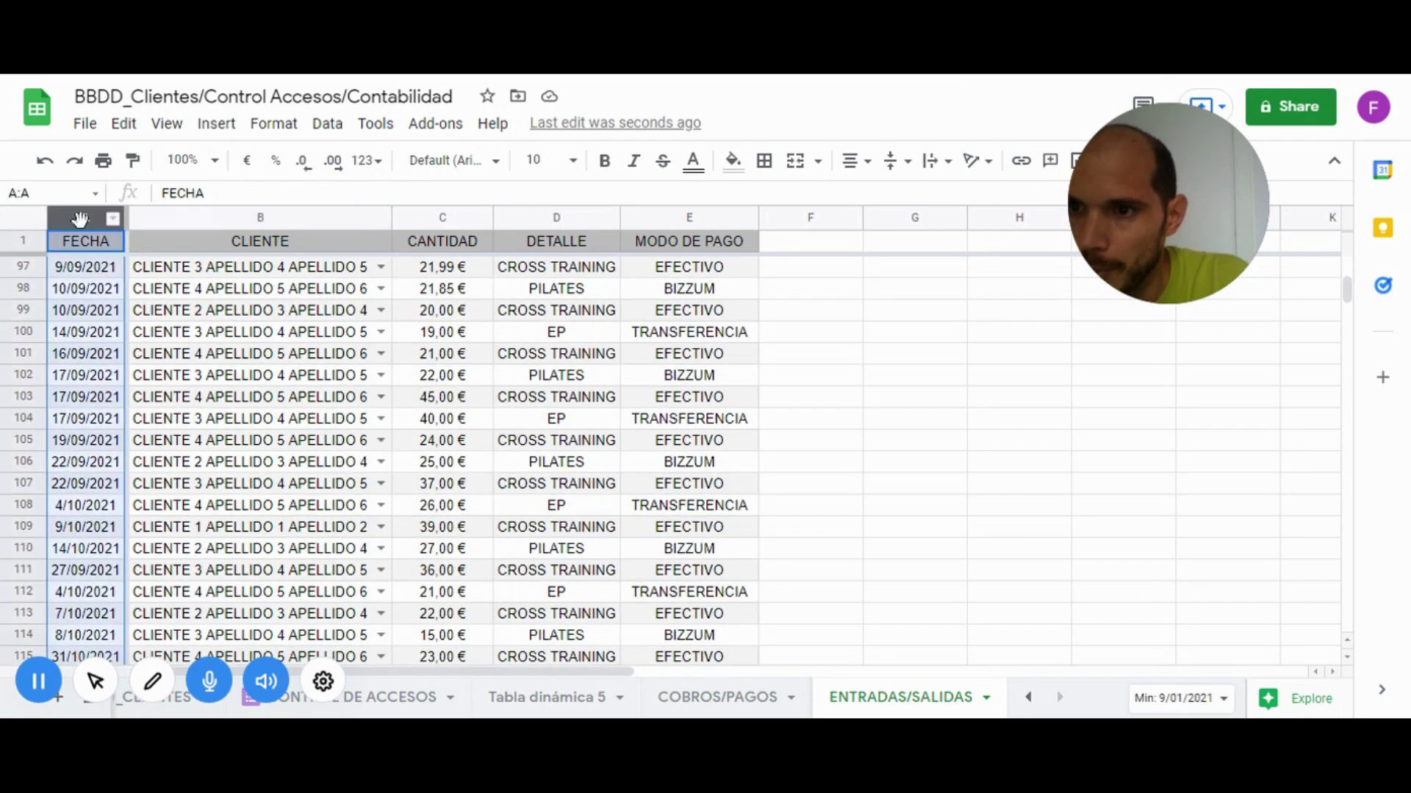
{"action": "left_click", "coordinate": [273, 123]}
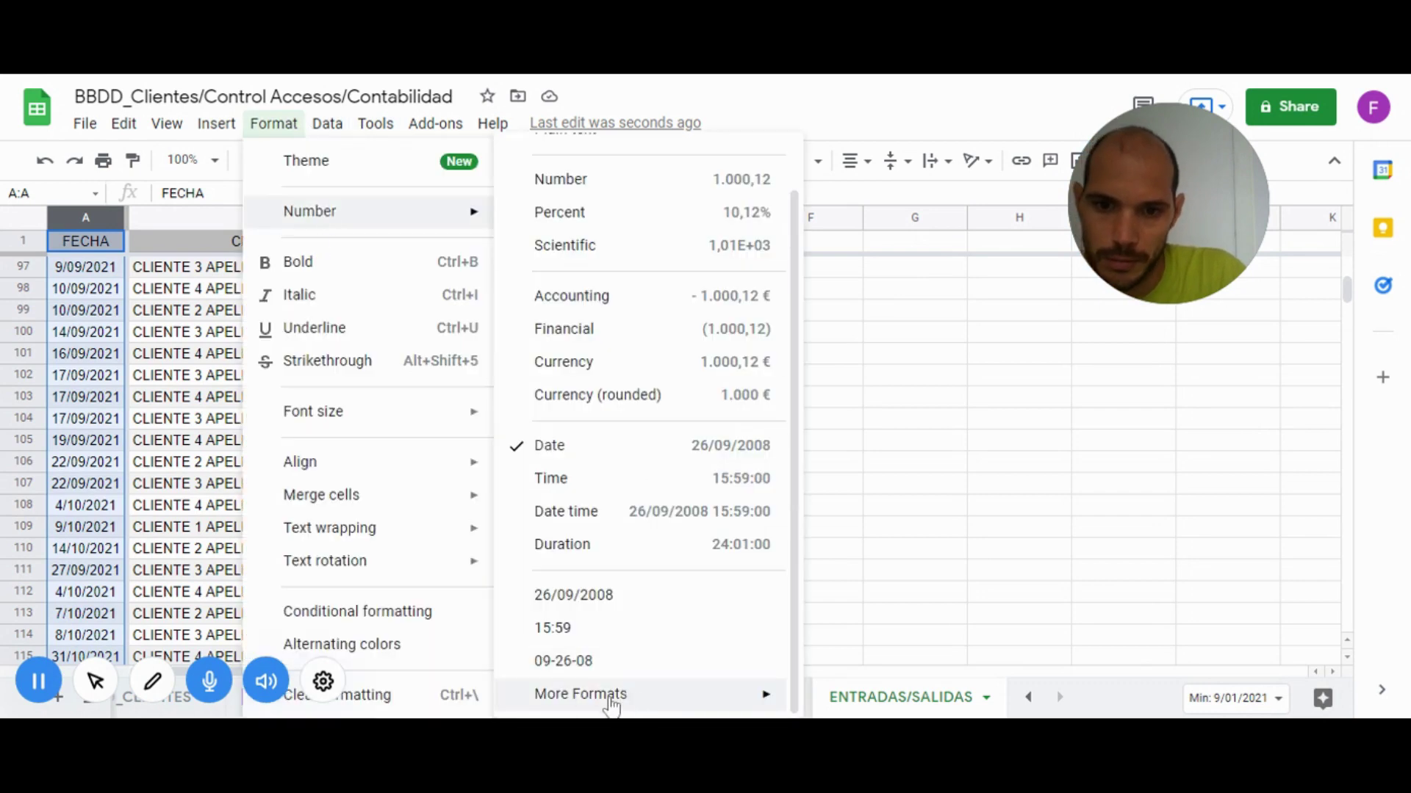
{"action": "mouse_move", "coordinate": [580, 694]}
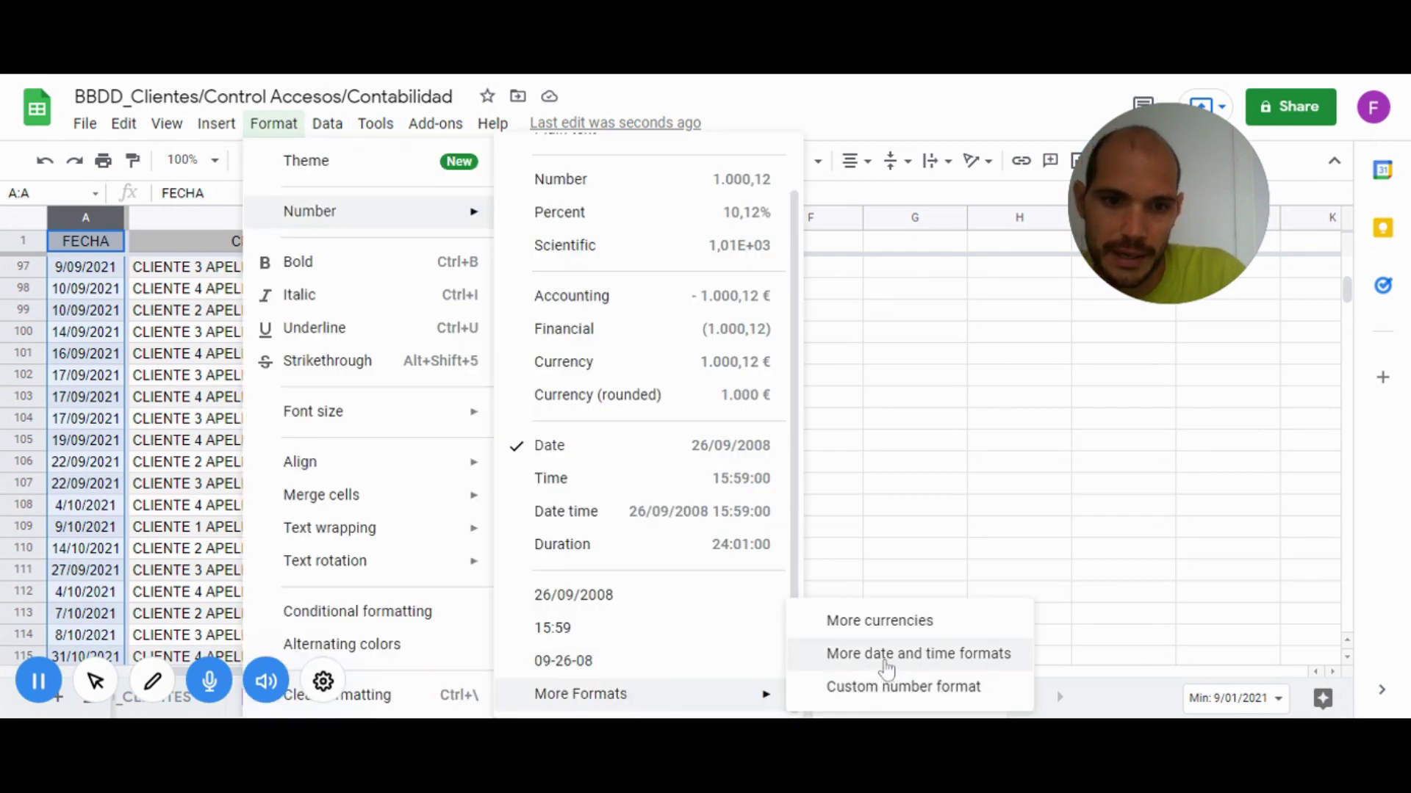
{"action": "left_click", "coordinate": [887, 668]}
{"action": "left_click", "coordinate": [526, 213]}
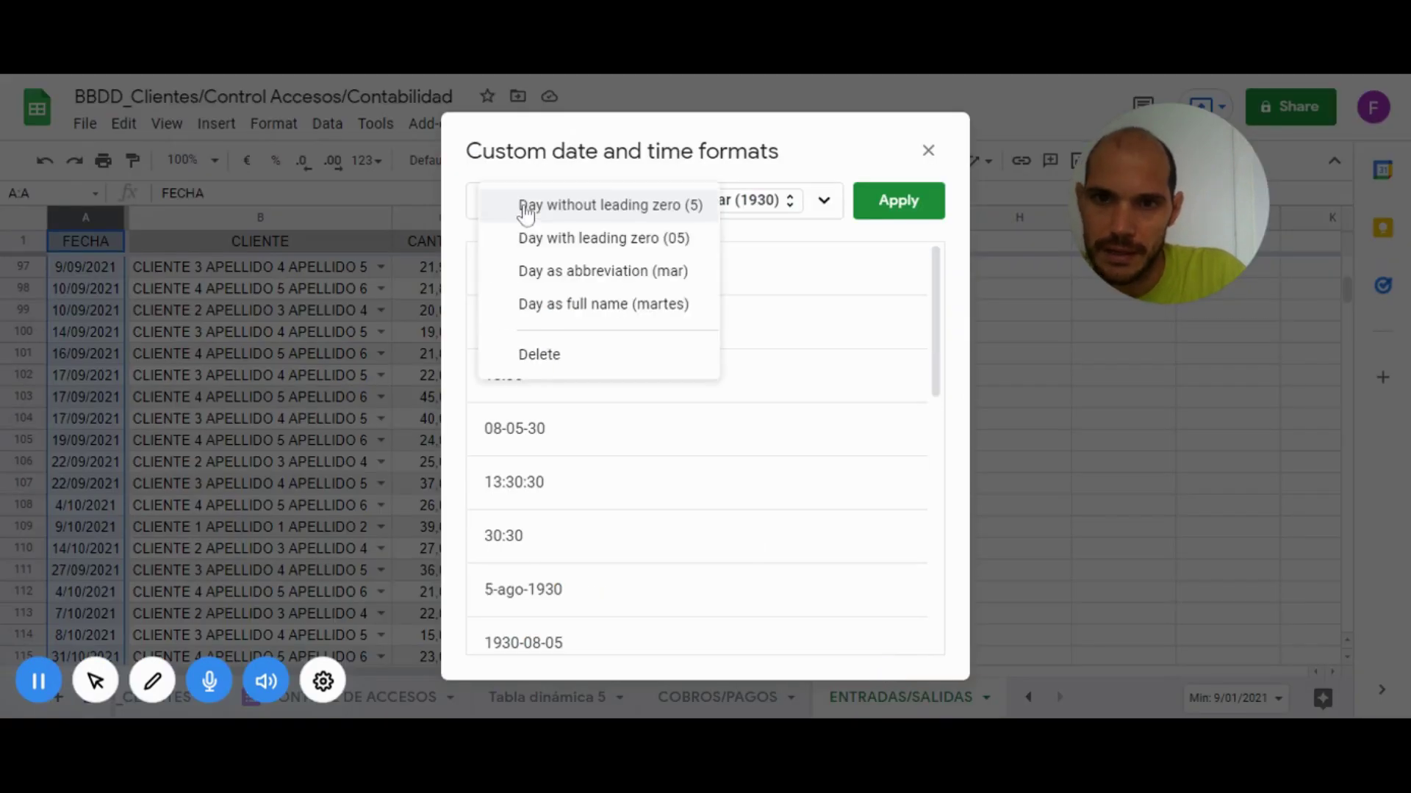
{"action": "left_click", "coordinate": [561, 238]}
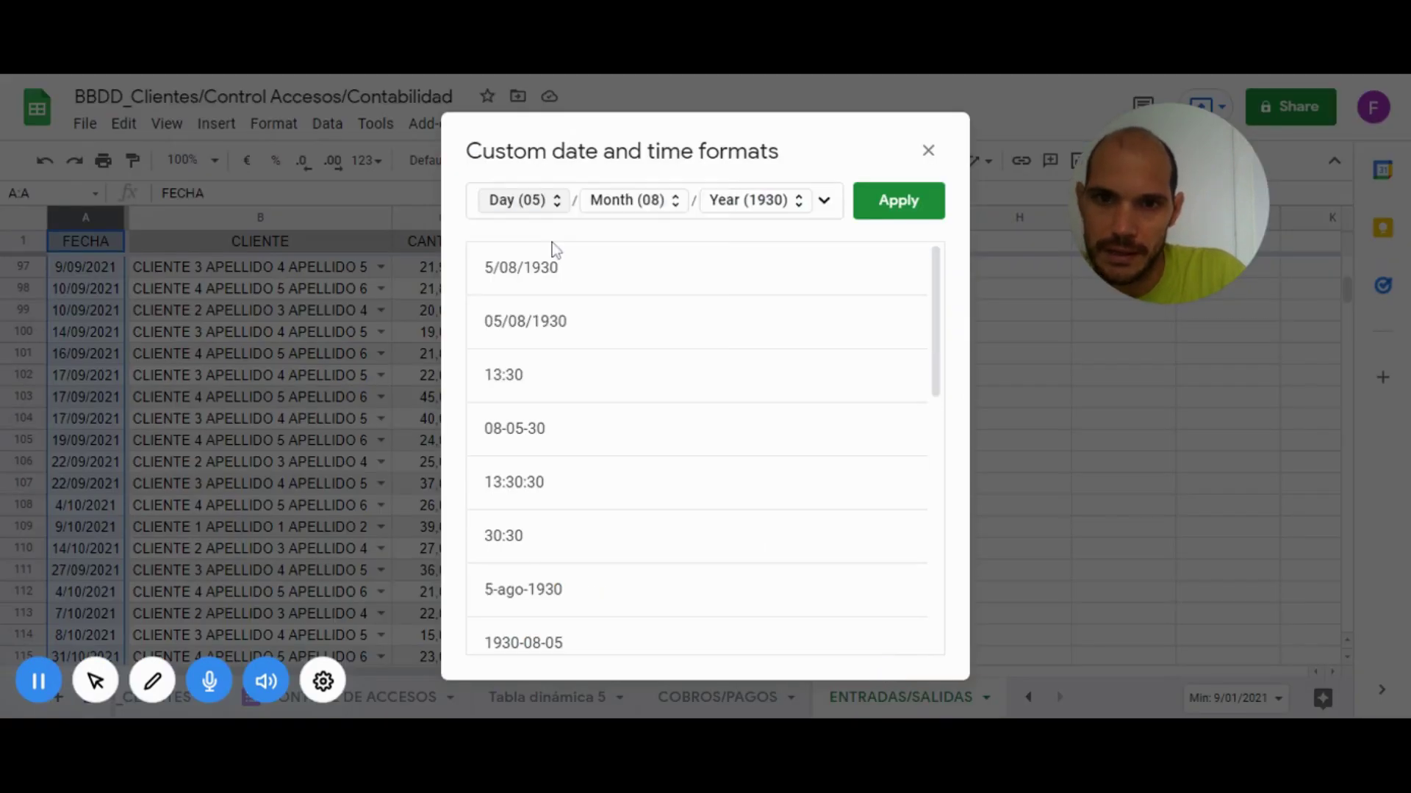
{"action": "left_click", "coordinate": [869, 213]}
Check the reformatted FECHA dates, such as 09/09/2021, and reselect the header
{"action": "left_click", "coordinate": [83, 311]}
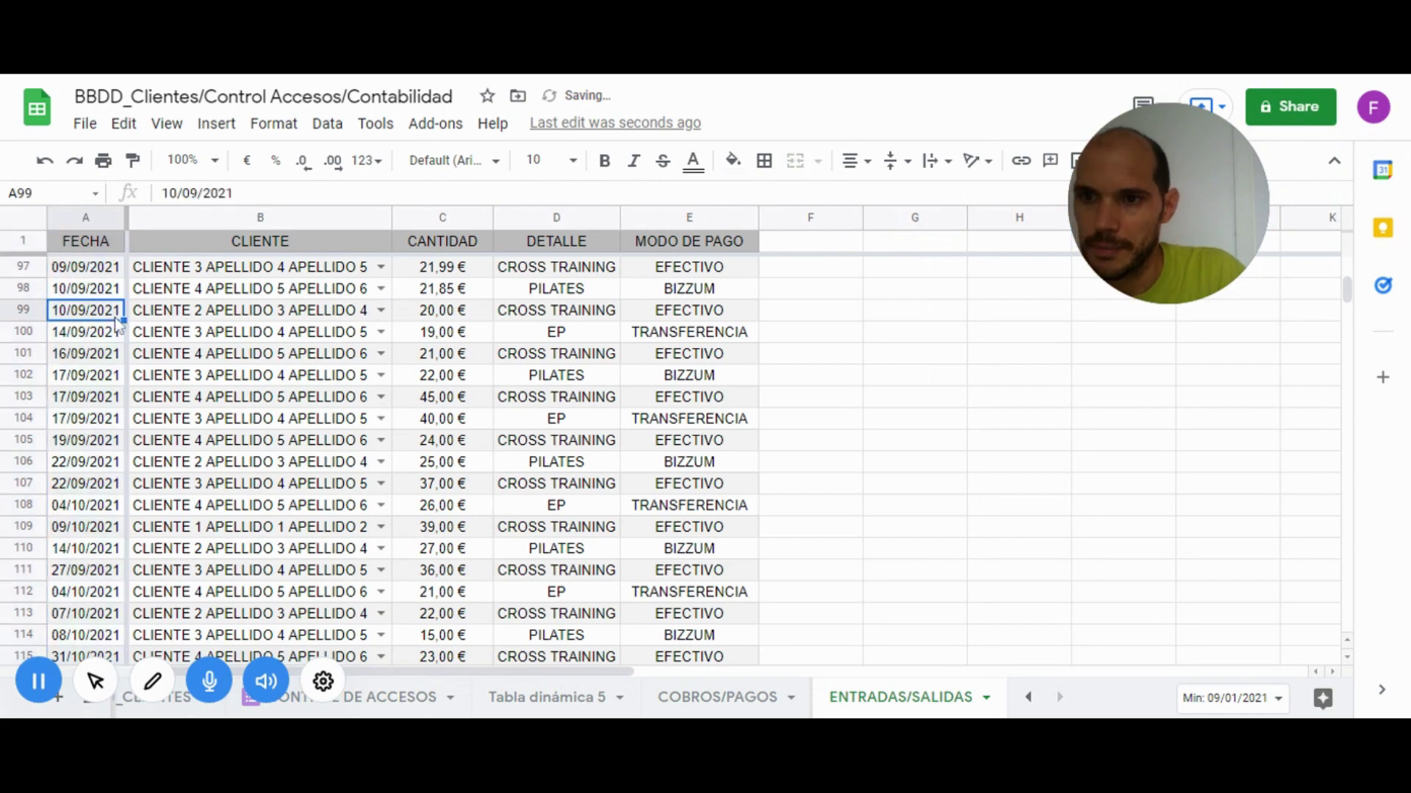
{"action": "scroll", "coordinate": [360, 426], "scroll_direction": "up", "scroll_amount": 3}
{"action": "scroll", "coordinate": [360, 426], "scroll_direction": "up", "scroll_amount": 8}
{"action": "scroll", "coordinate": [360, 426], "scroll_direction": "up", "scroll_amount": 10}
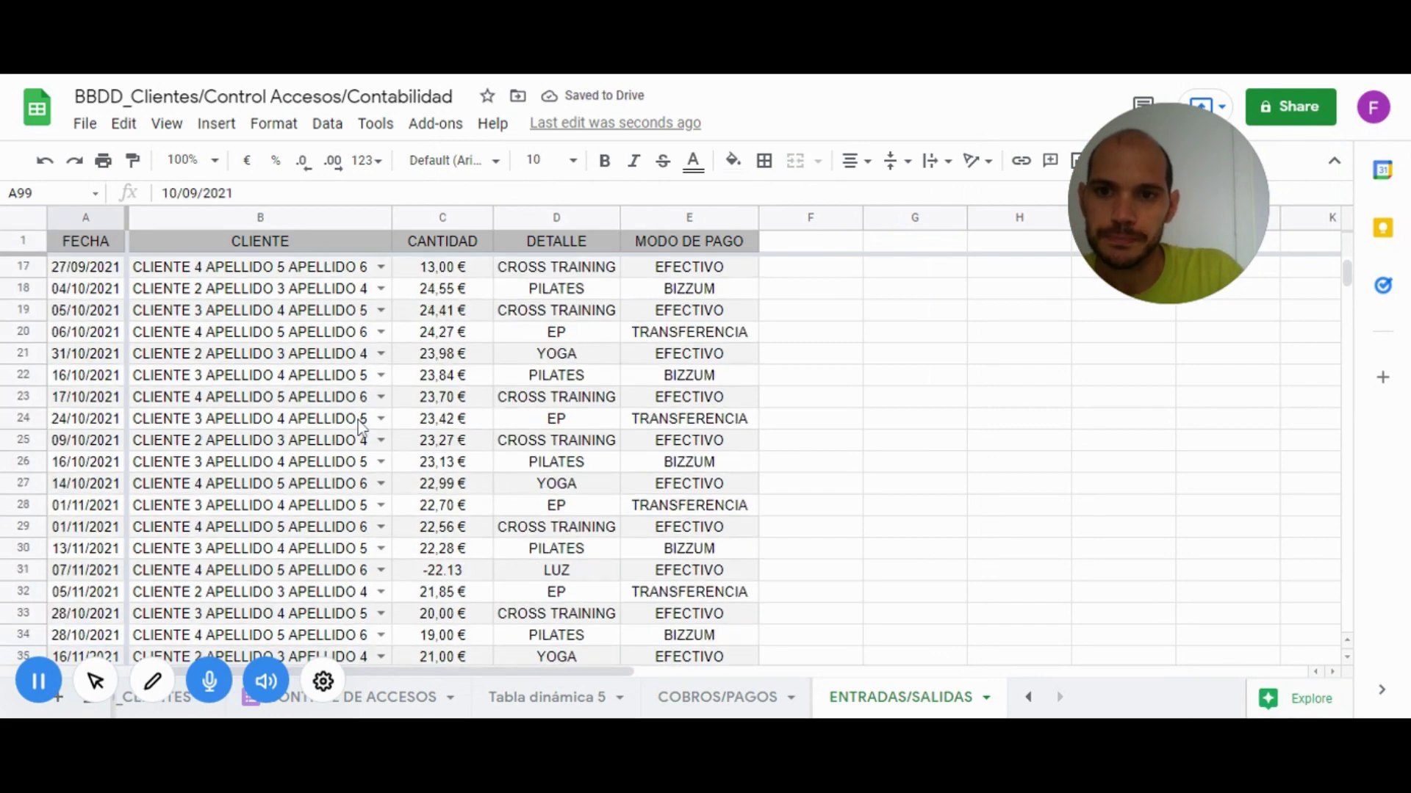
{"action": "scroll", "coordinate": [360, 426], "scroll_direction": "up", "scroll_amount": 5}
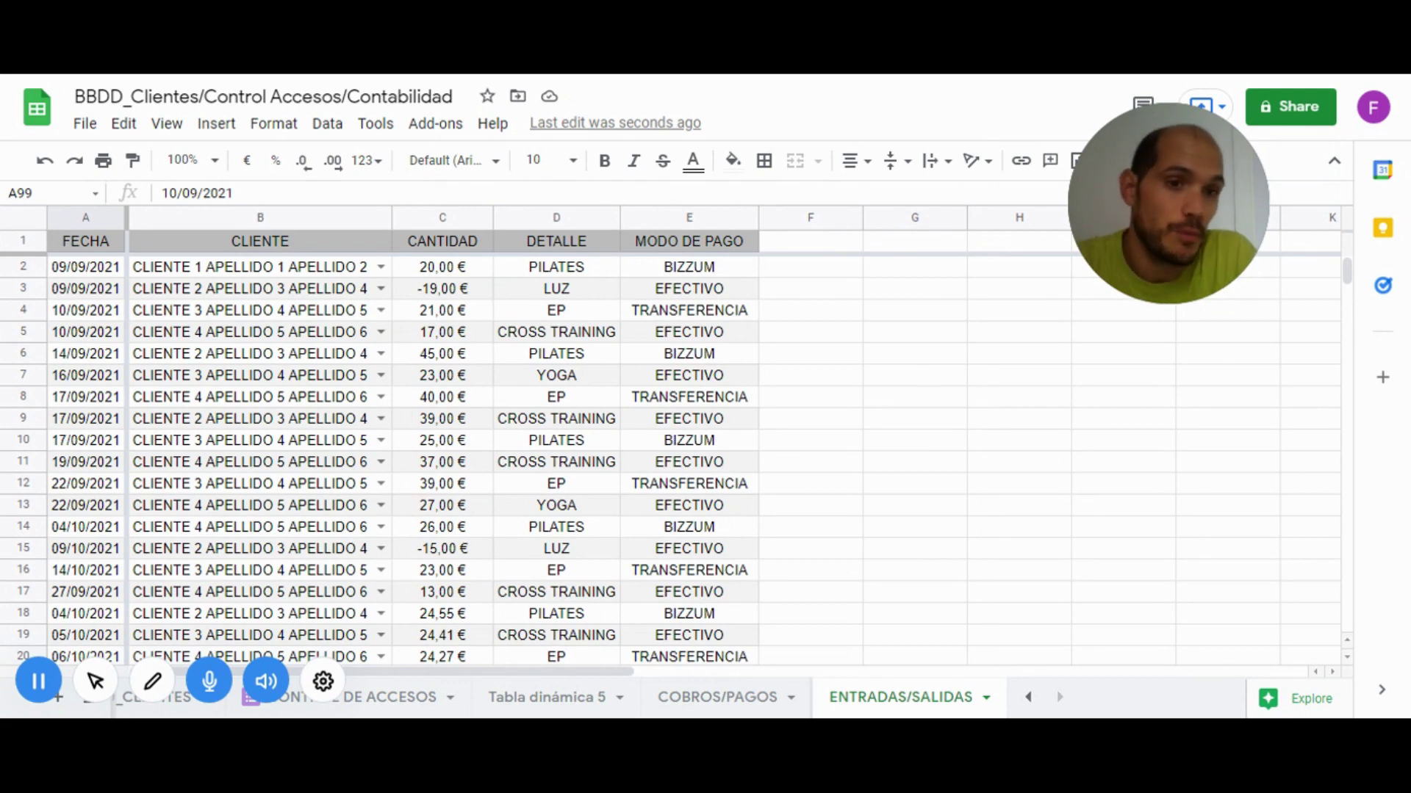
{"action": "scroll", "coordinate": [282, 441], "scroll_direction": "down", "scroll_amount": 2}
{"action": "scroll", "coordinate": [416, 283], "scroll_direction": "down", "scroll_amount": 2}
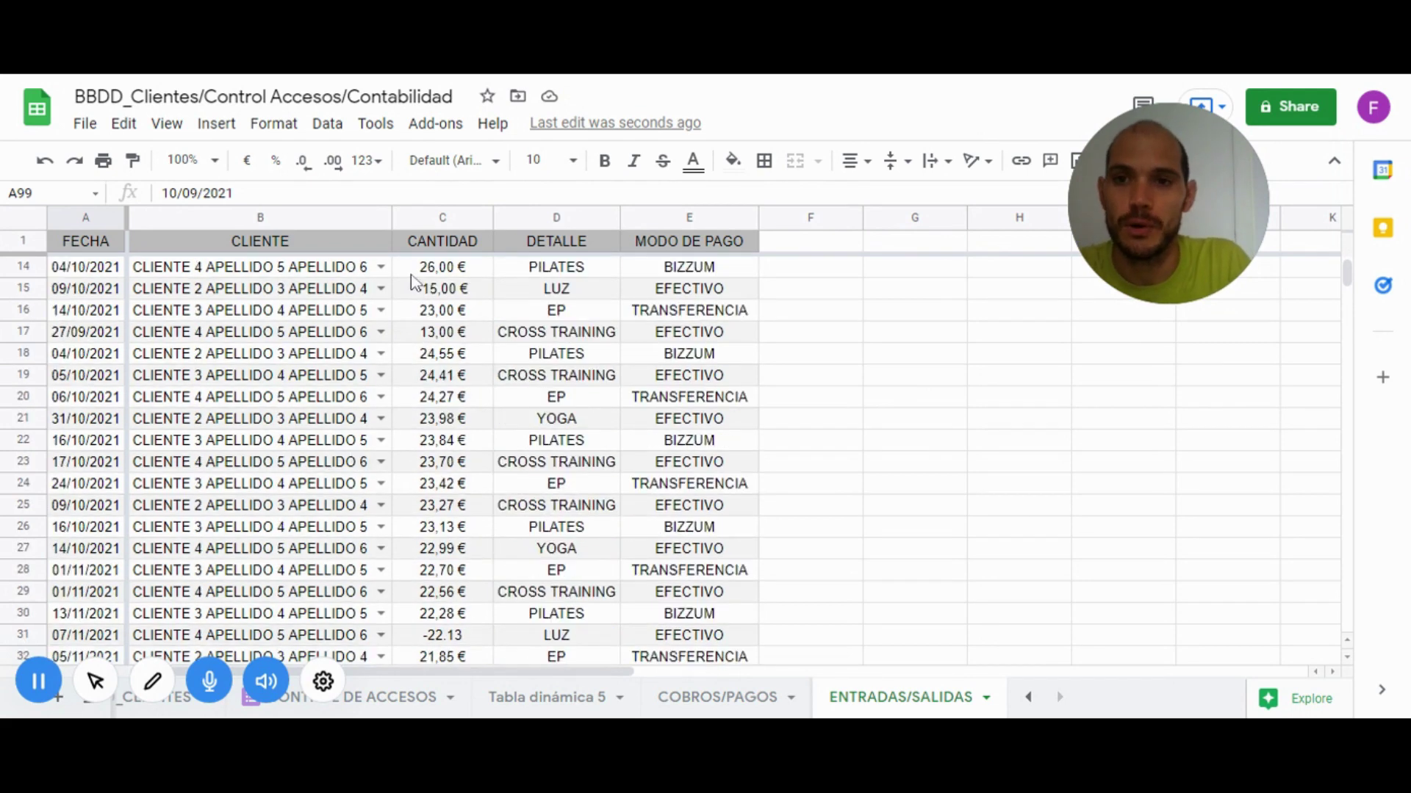
{"action": "left_click", "coordinate": [103, 243]}
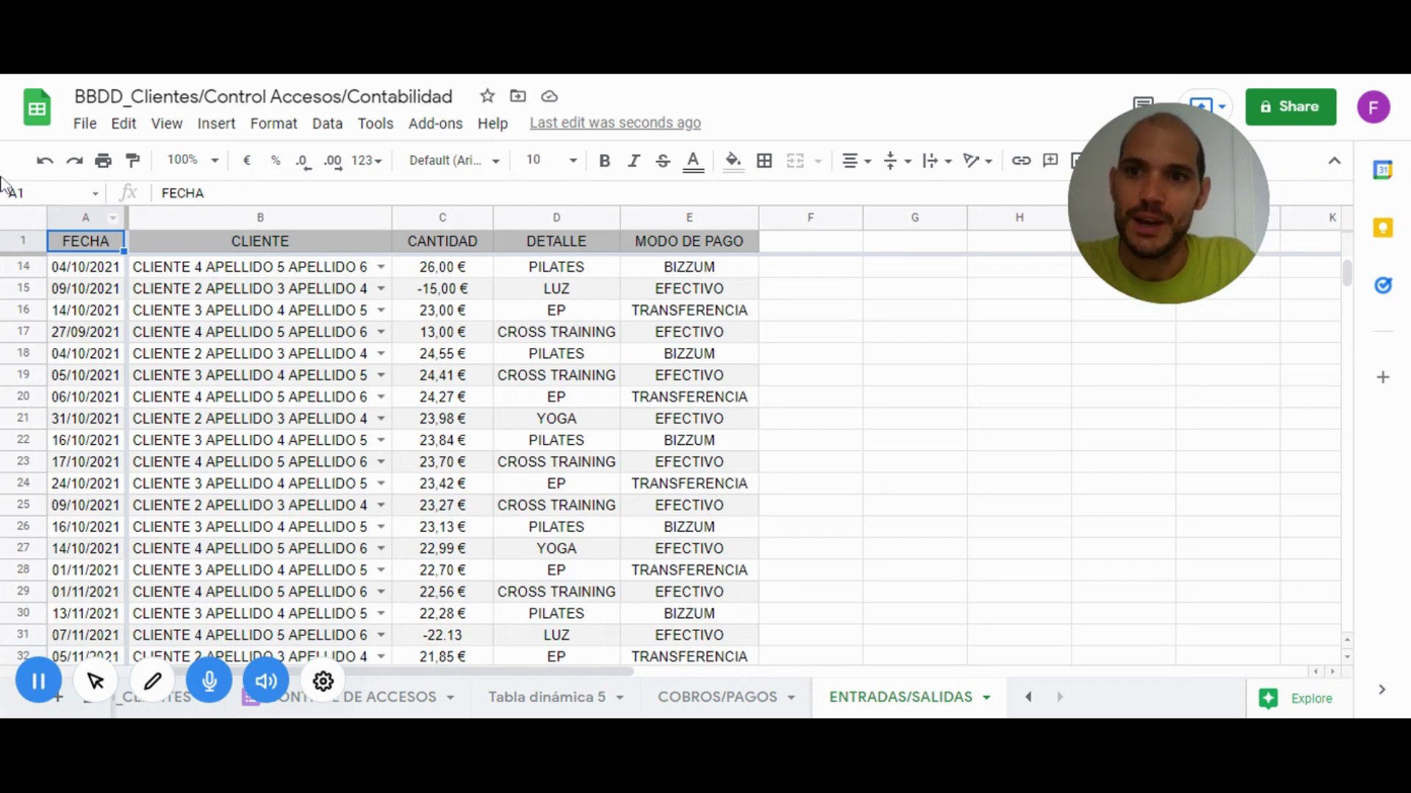
Create a pivot table on a new sheet sourced from 'ENTRADAS/SALIDAS'!A:E
{"action": "left_click", "coordinate": [317, 133]}
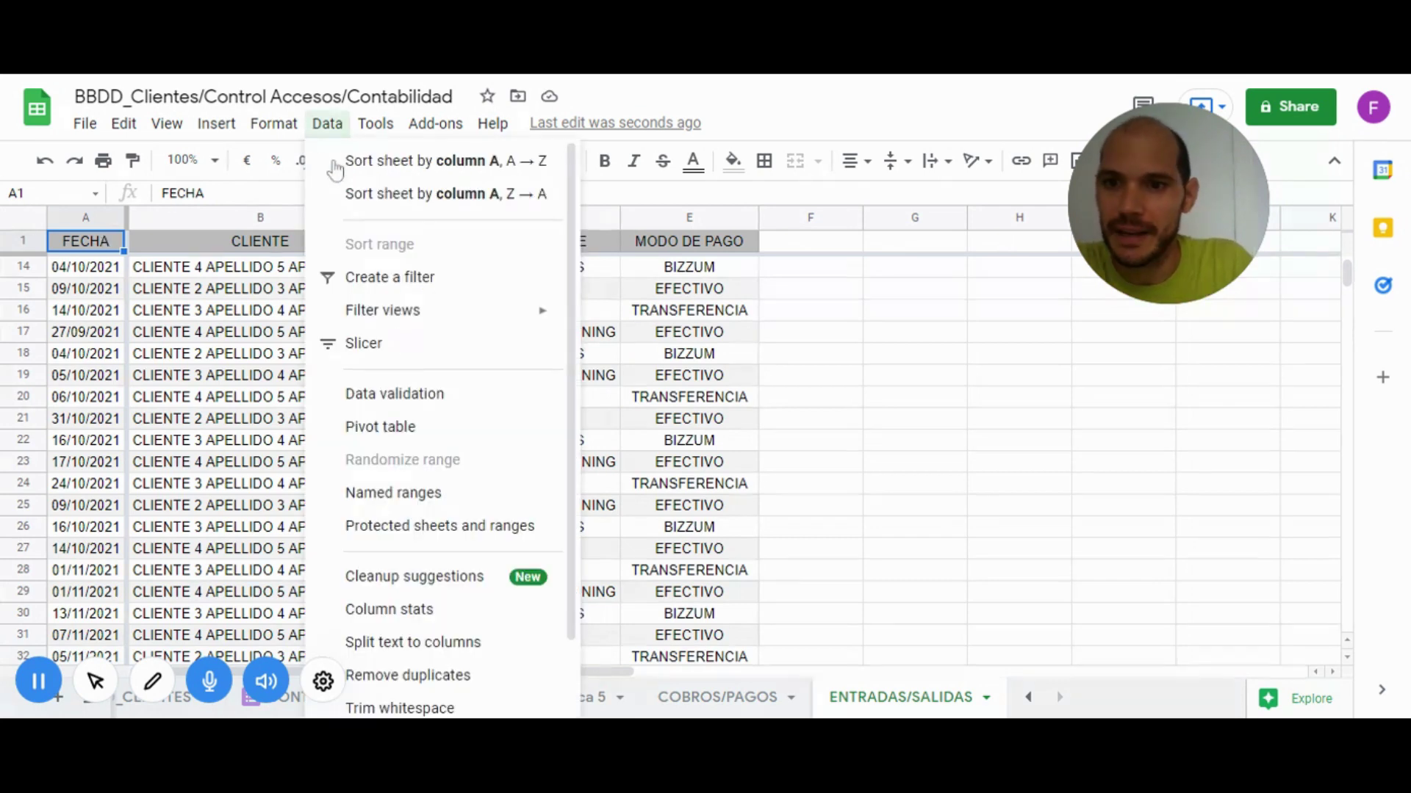
{"action": "left_click", "coordinate": [380, 429]}
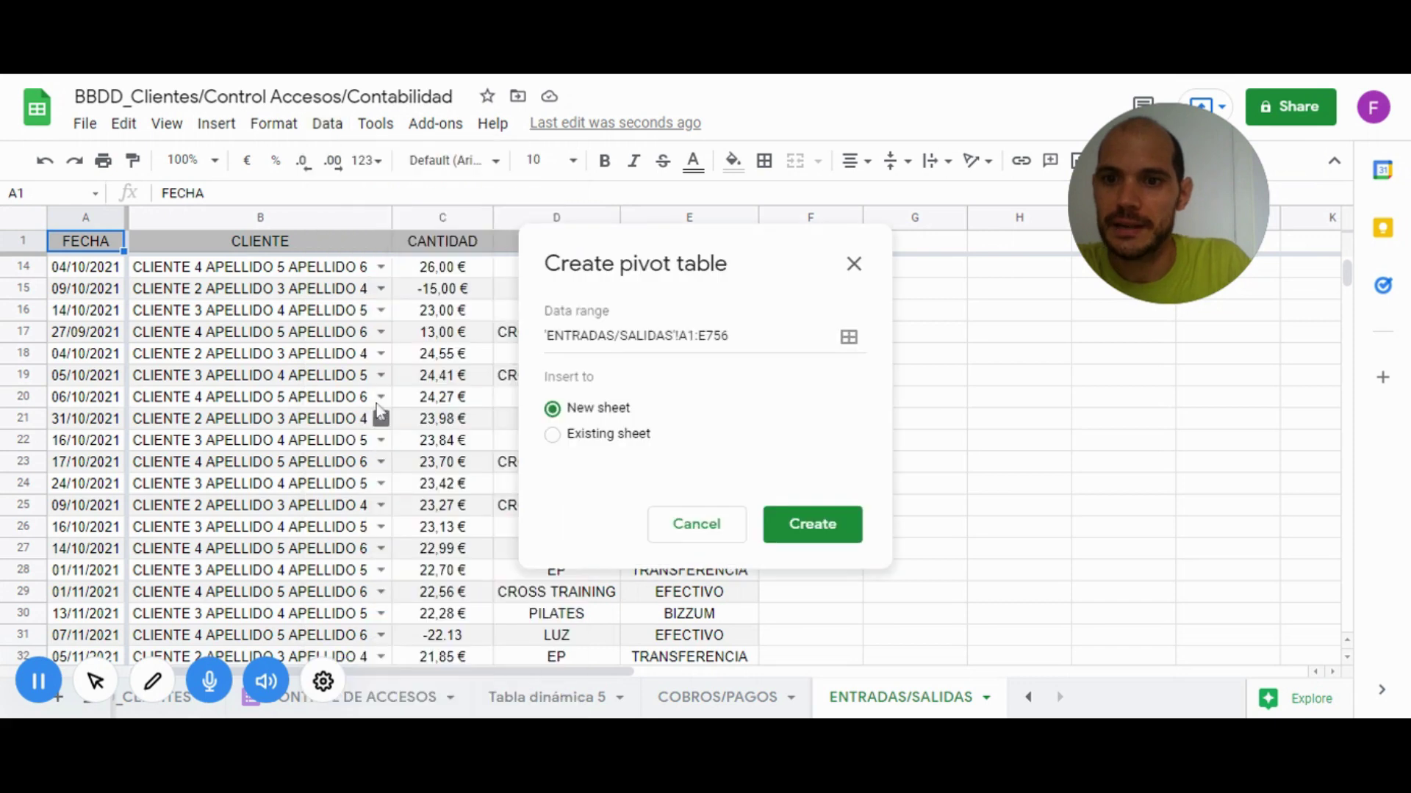
{"action": "left_click", "coordinate": [736, 350]}
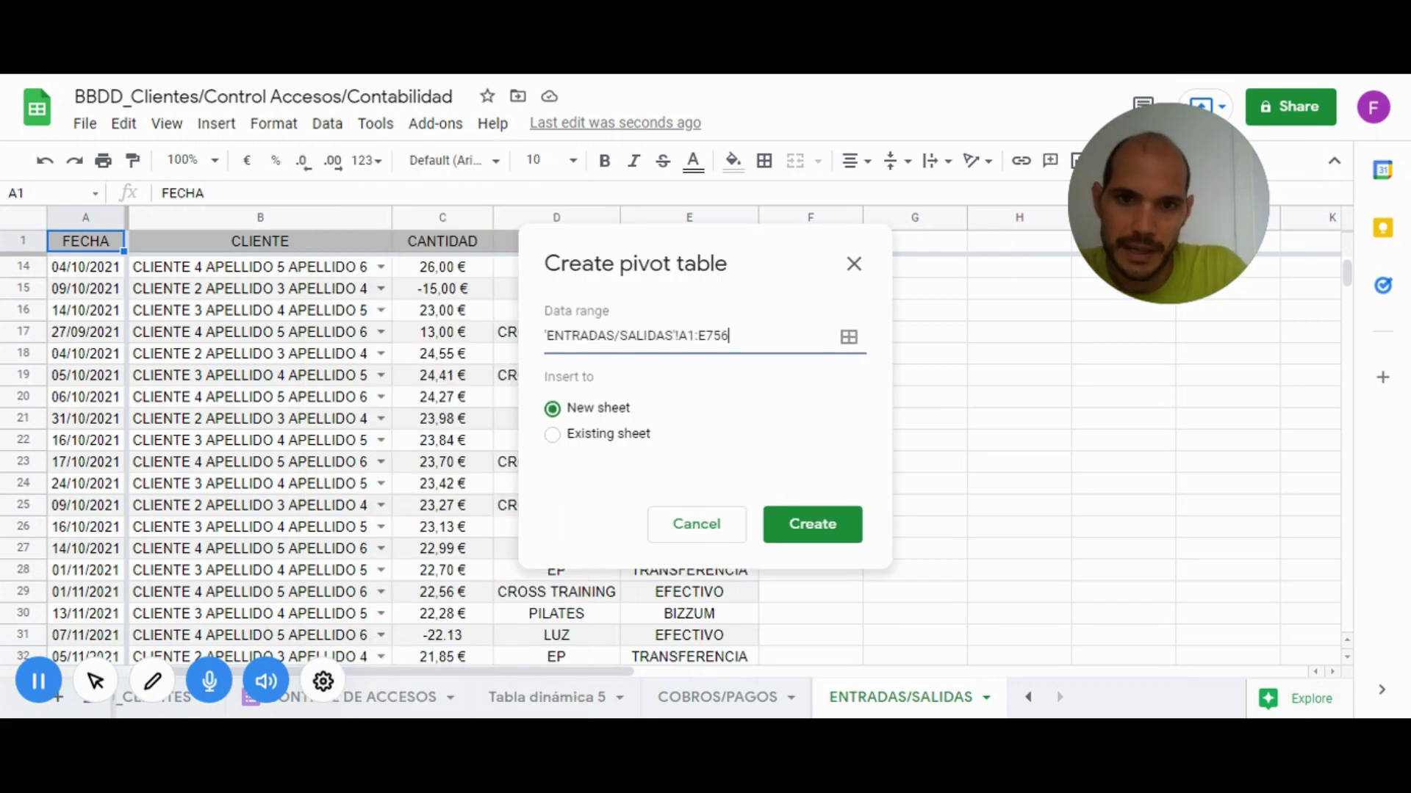
{"action": "key", "text": "BackSpace"}
{"action": "key", "text": "BackSpace"}
{"action": "key", "text": "BackSpace"}
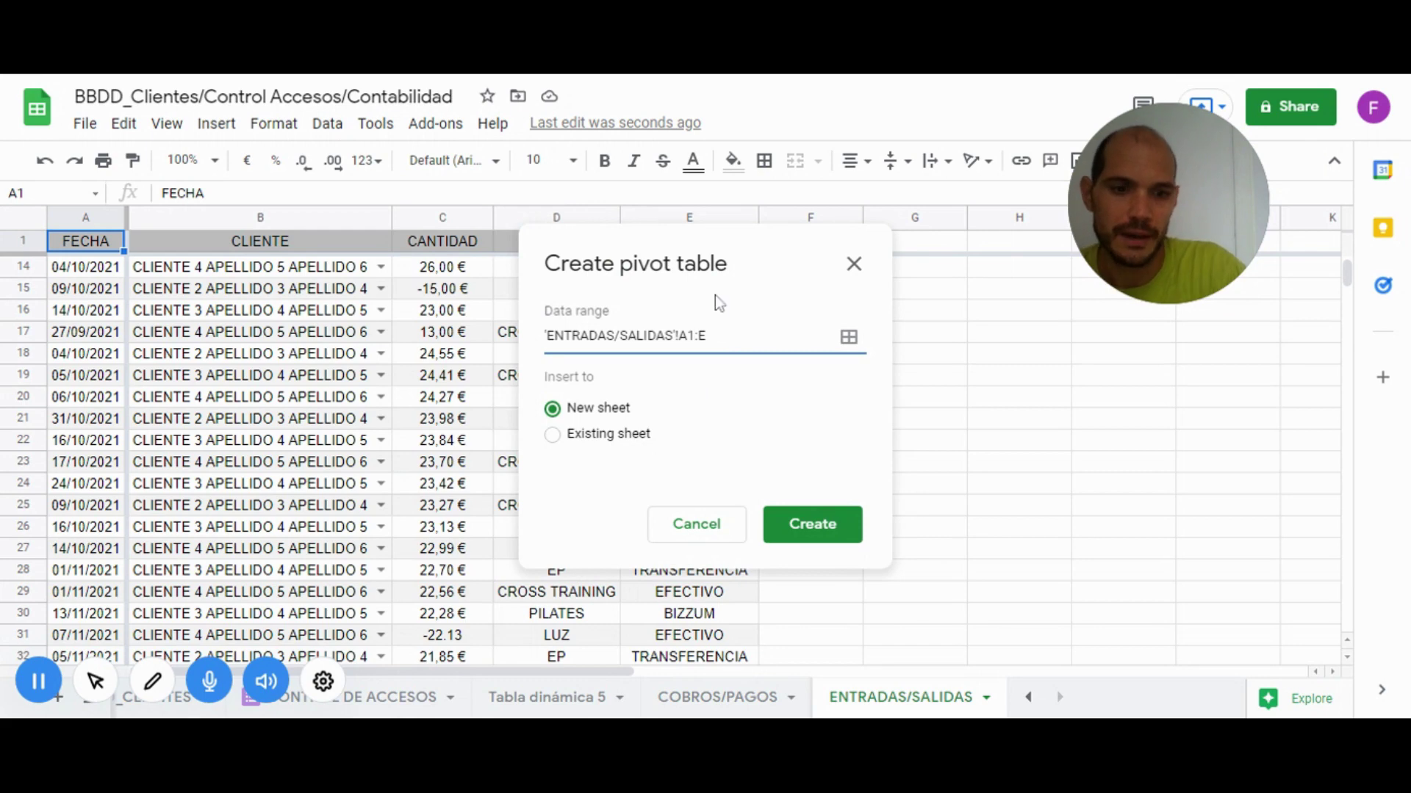
{"action": "key", "text": "BackSpace"}
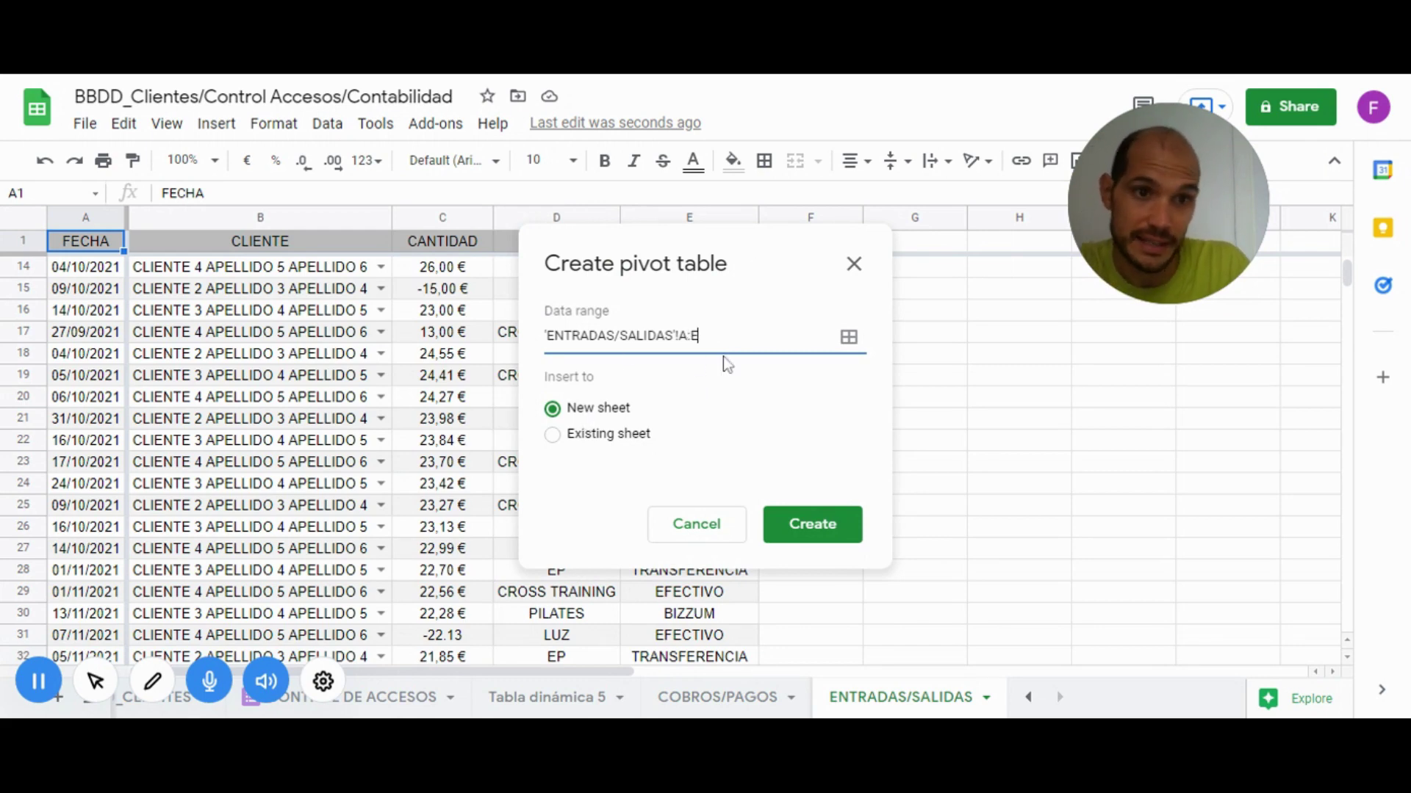
{"action": "left_click", "coordinate": [822, 525]}
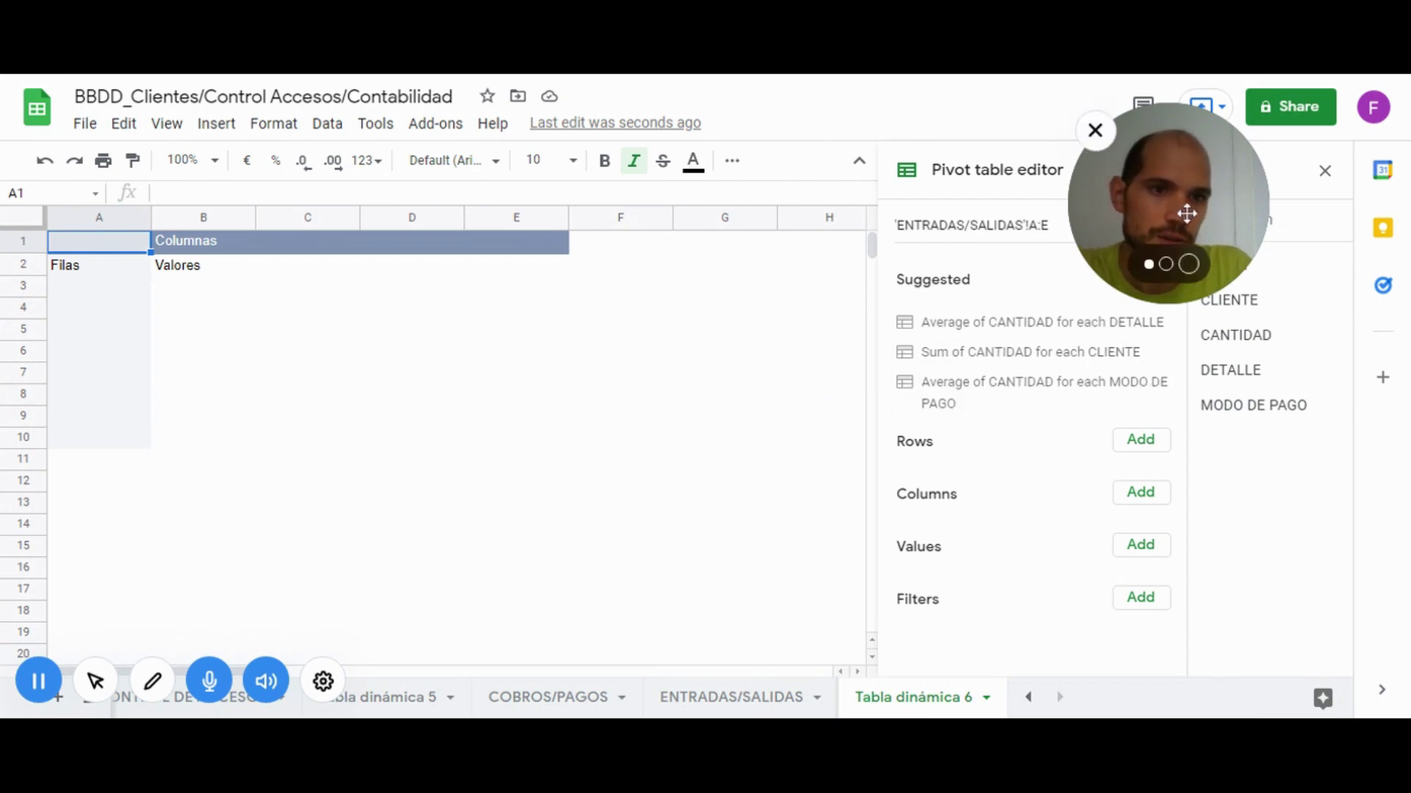
Put FECHA in the pivot rows and the SUM of CANTIDAD in values
{"action": "left_click_drag", "start_coordinate": [1176, 205], "coordinate": [1083, 188]}
{"action": "left_click_drag", "start_coordinate": [1266, 269], "coordinate": [938, 468]}
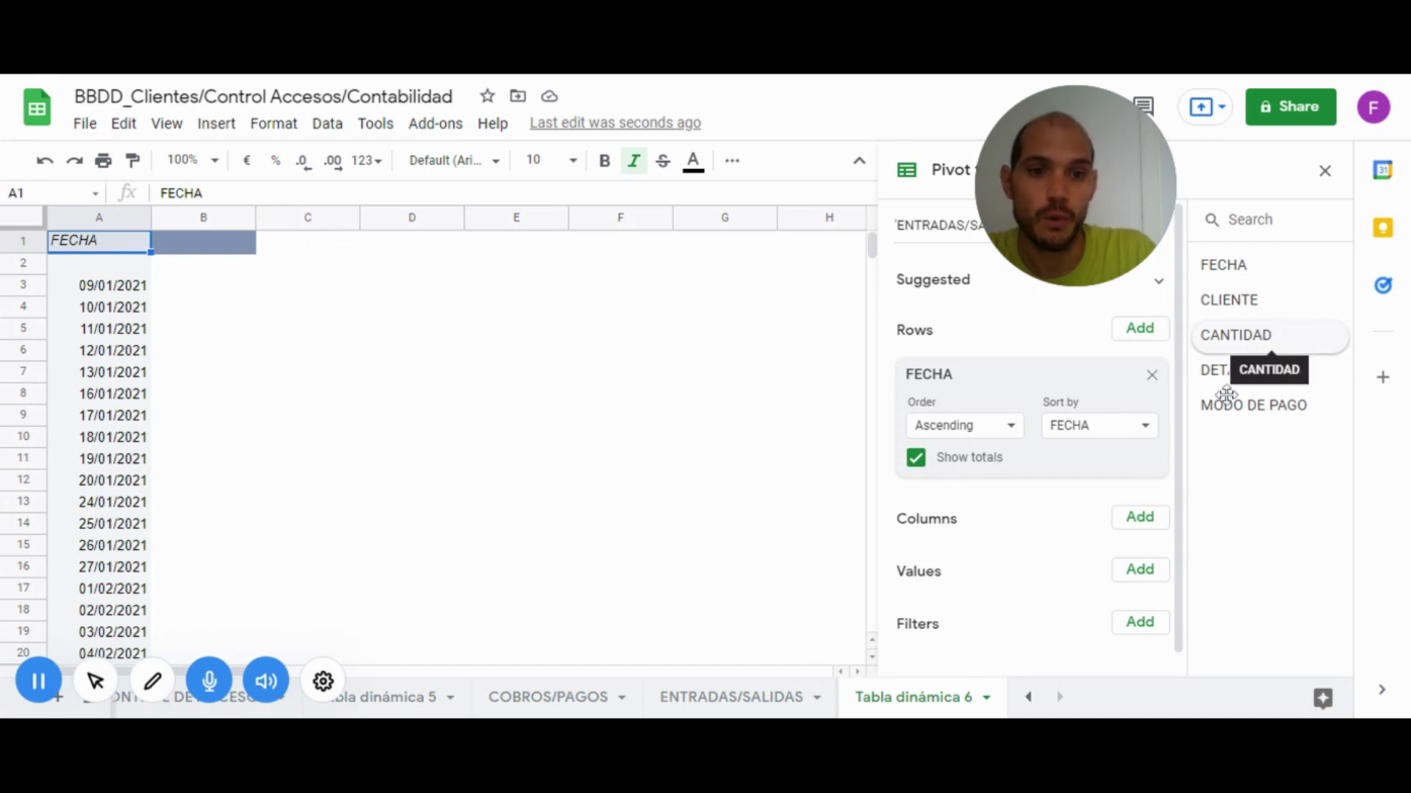
{"action": "mouse_move", "coordinate": [1271, 335]}
{"action": "left_mouse_down"}
{"action": "mouse_move", "coordinate": [1037, 594]}
{"action": "mouse_move", "coordinate": [955, 610]}
{"action": "left_mouse_up"}
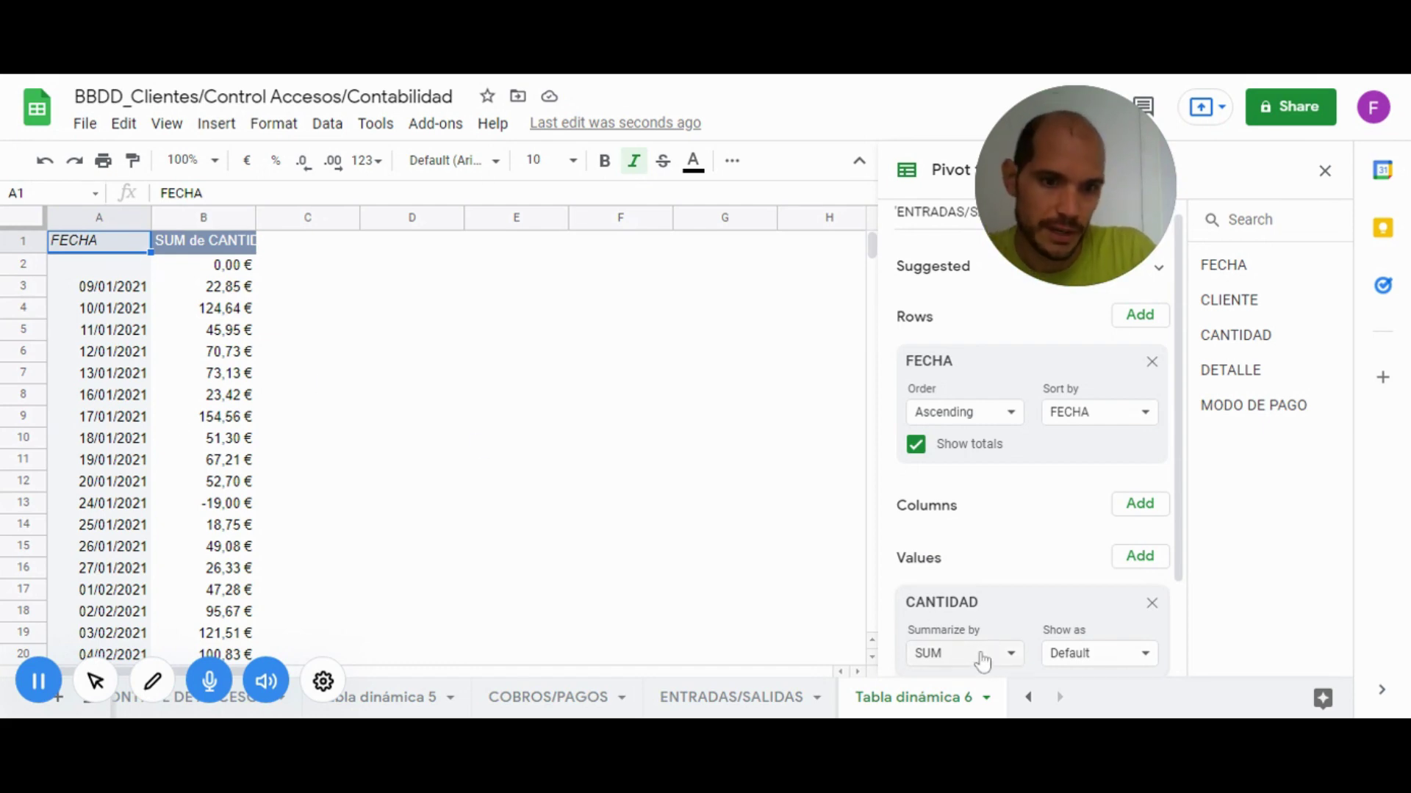
{"action": "scroll", "coordinate": [986, 478], "scroll_direction": "down", "scroll_amount": 2}
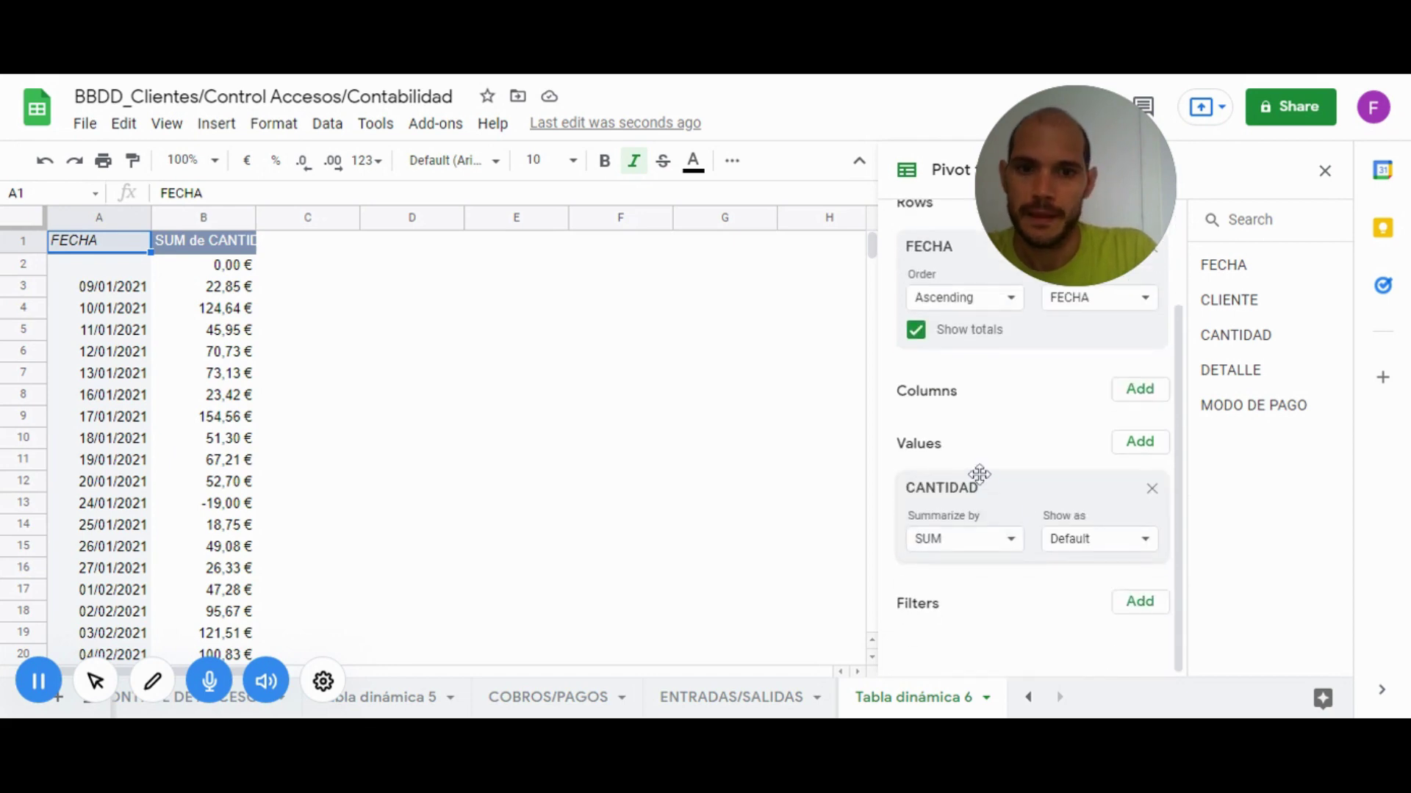
Filter the pivot by CANTIDAD Is not empty to drop the blank row
{"action": "left_click", "coordinate": [229, 266]}
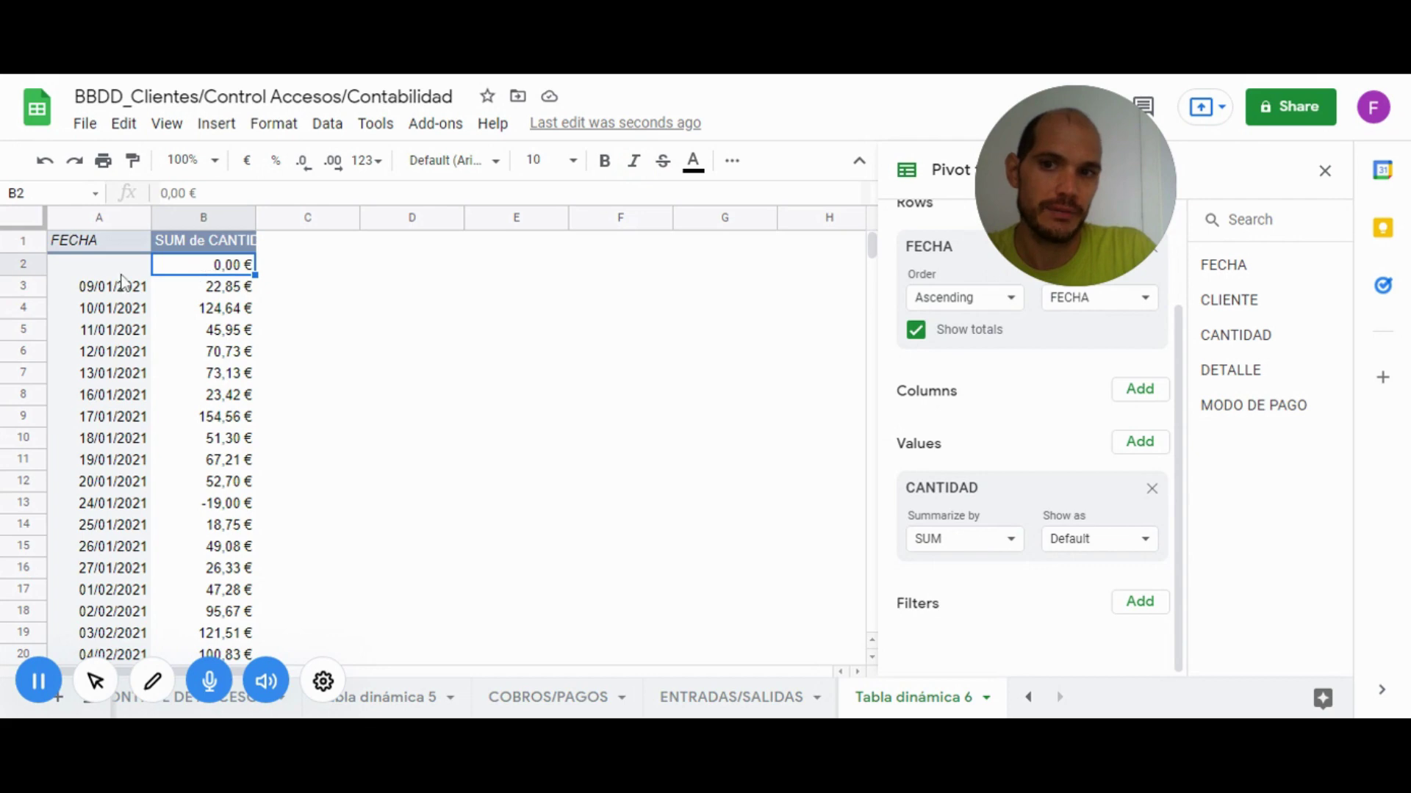
{"action": "left_click", "coordinate": [1137, 600]}
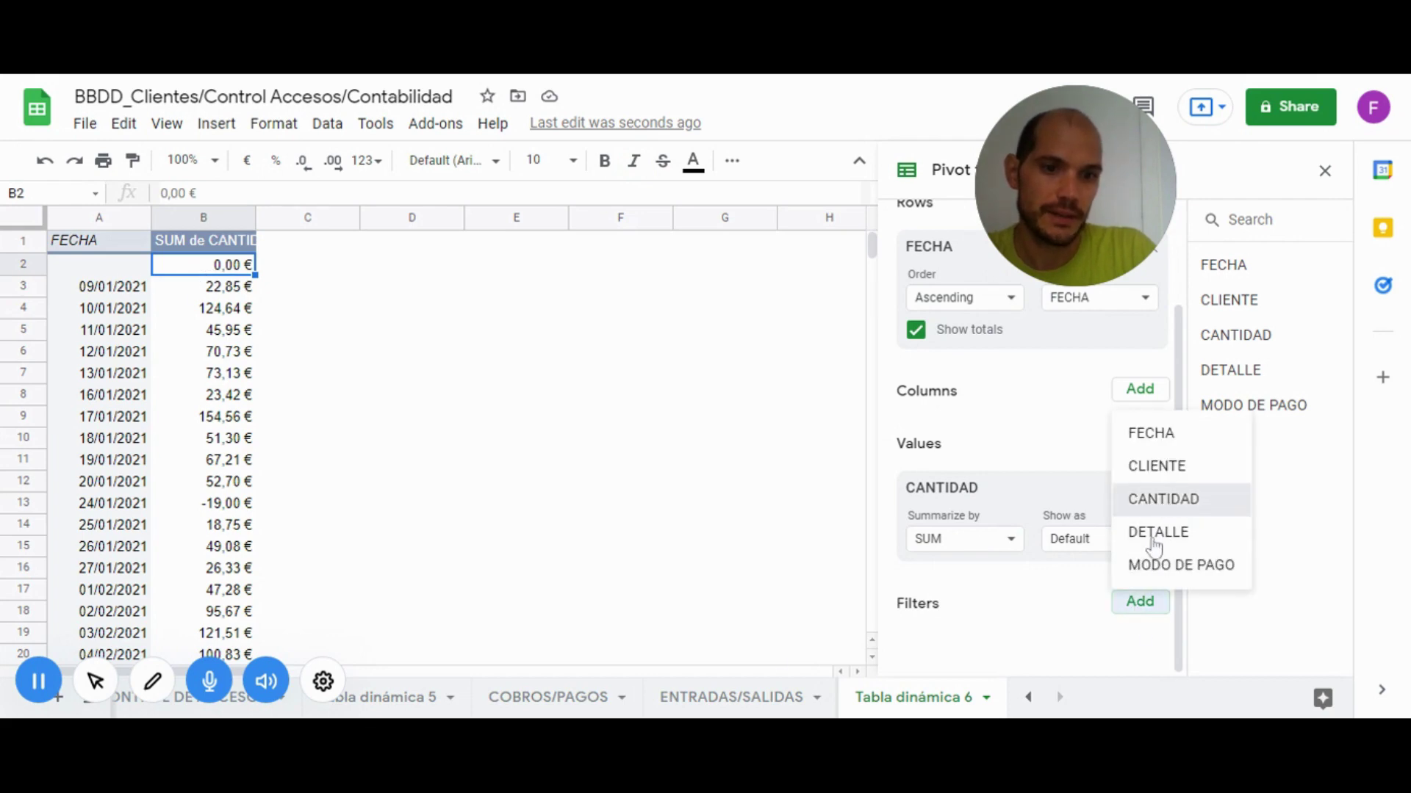
{"action": "left_click", "coordinate": [1163, 499]}
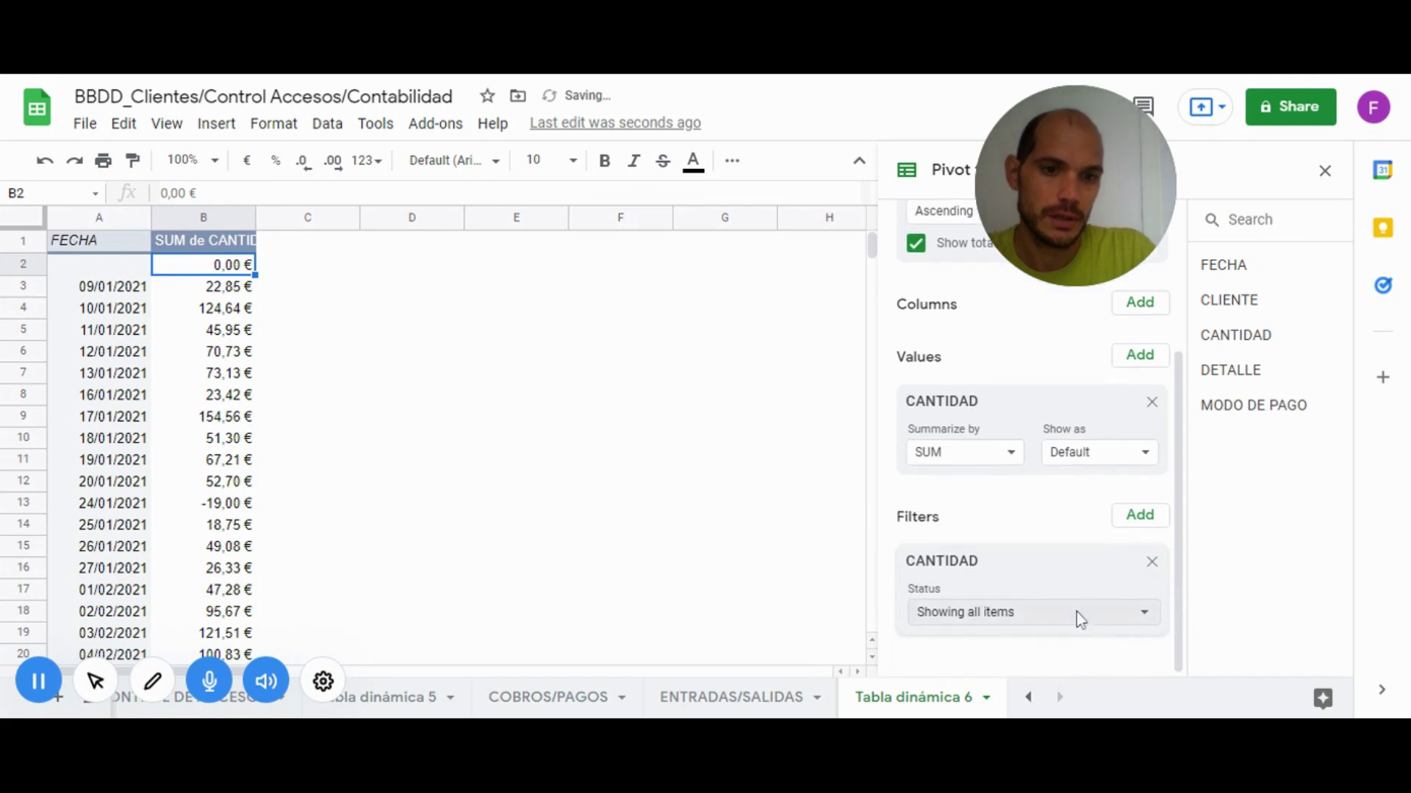
{"action": "left_click", "coordinate": [1079, 620]}
{"action": "left_click", "coordinate": [1006, 367]}
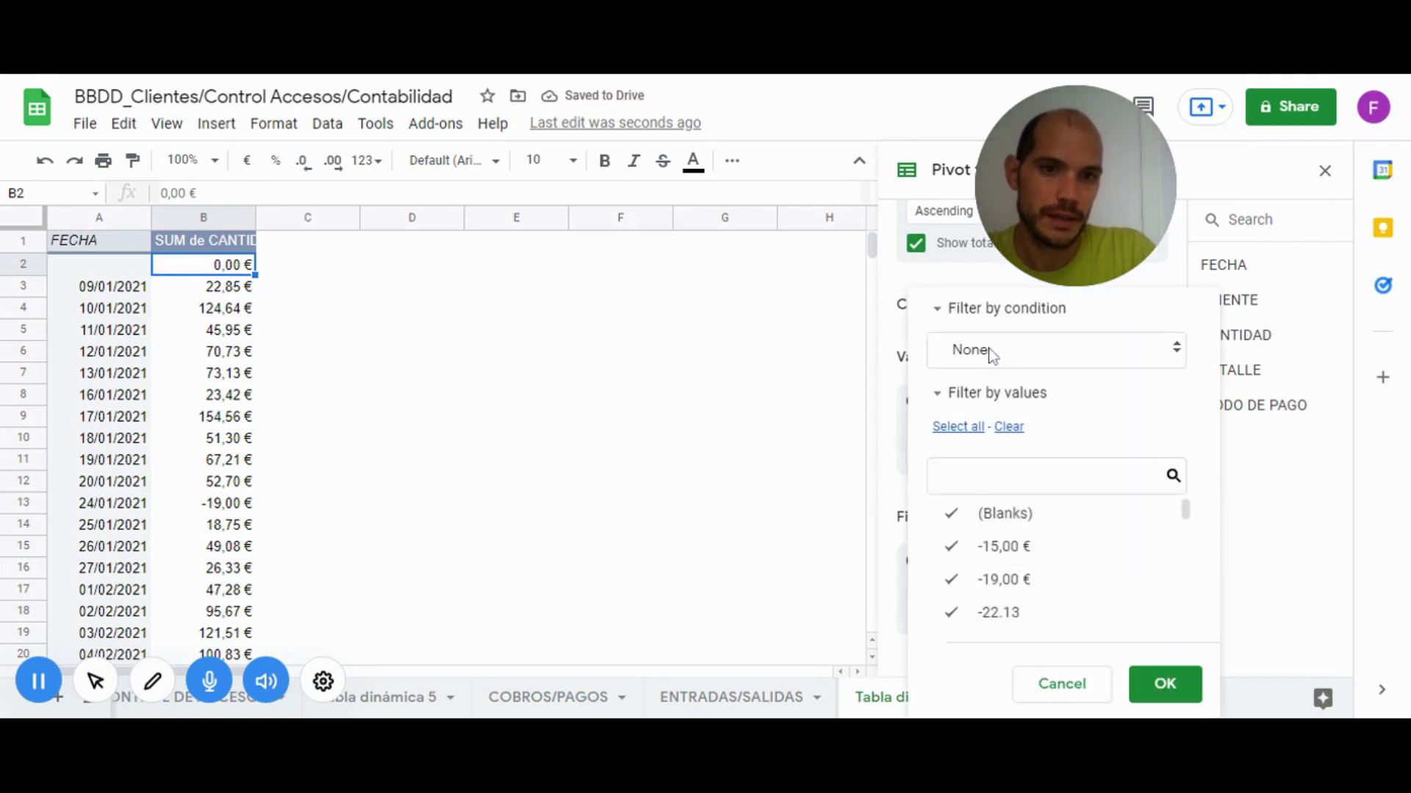
{"action": "left_click", "coordinate": [992, 356]}
{"action": "left_click", "coordinate": [959, 246]}
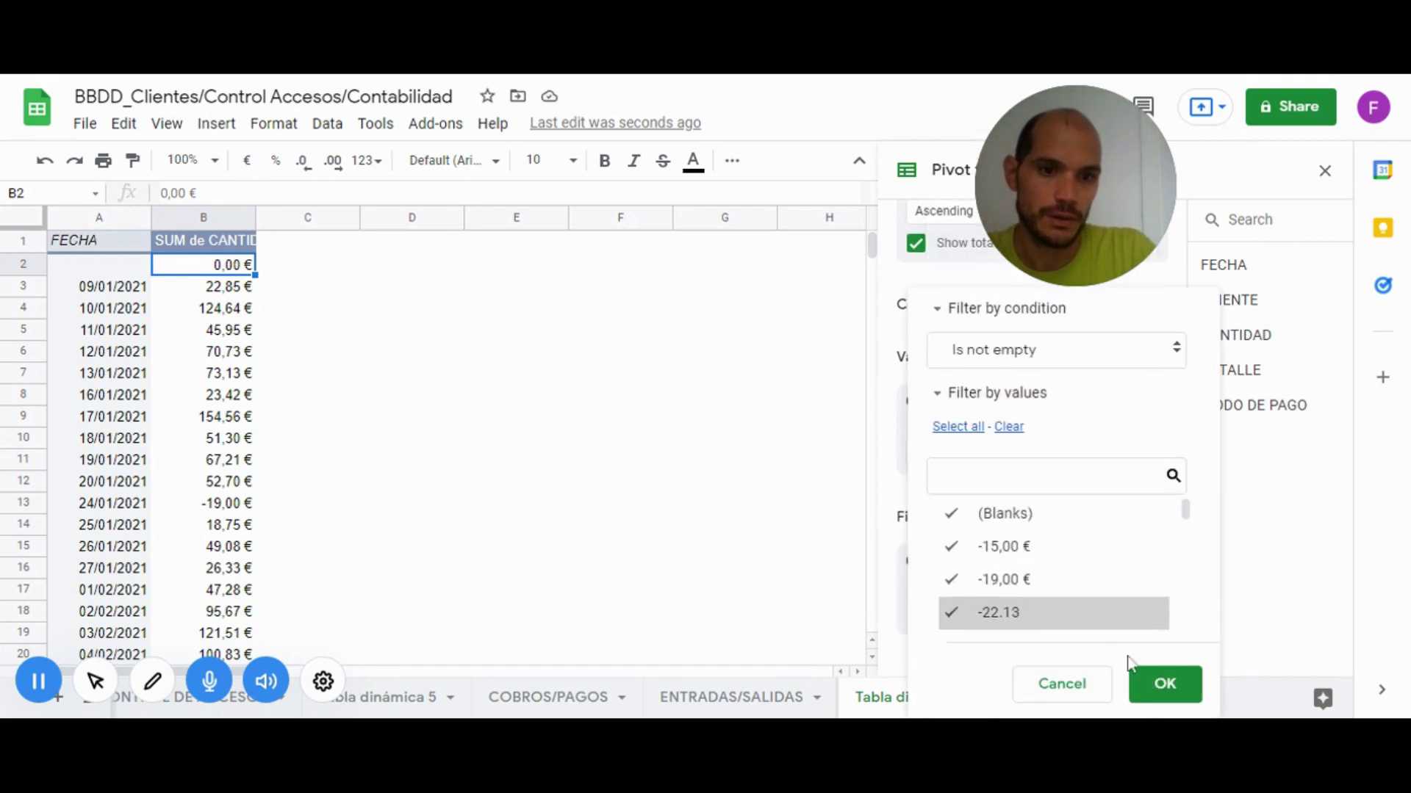
{"action": "left_click", "coordinate": [1160, 681]}
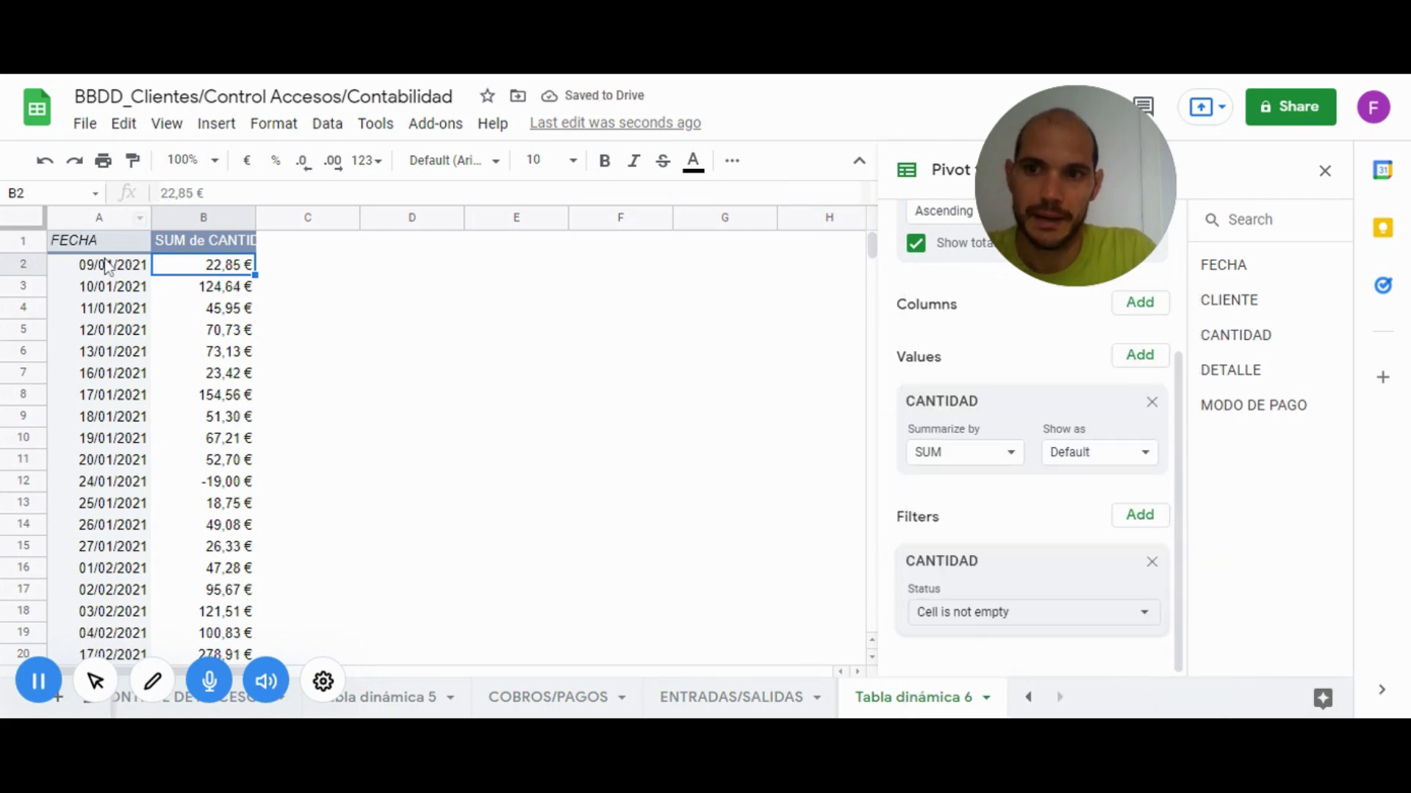
Rename the B1 header from SUM de CANTIDAD to CANTIDAD
{"action": "left_click", "coordinate": [212, 249]}
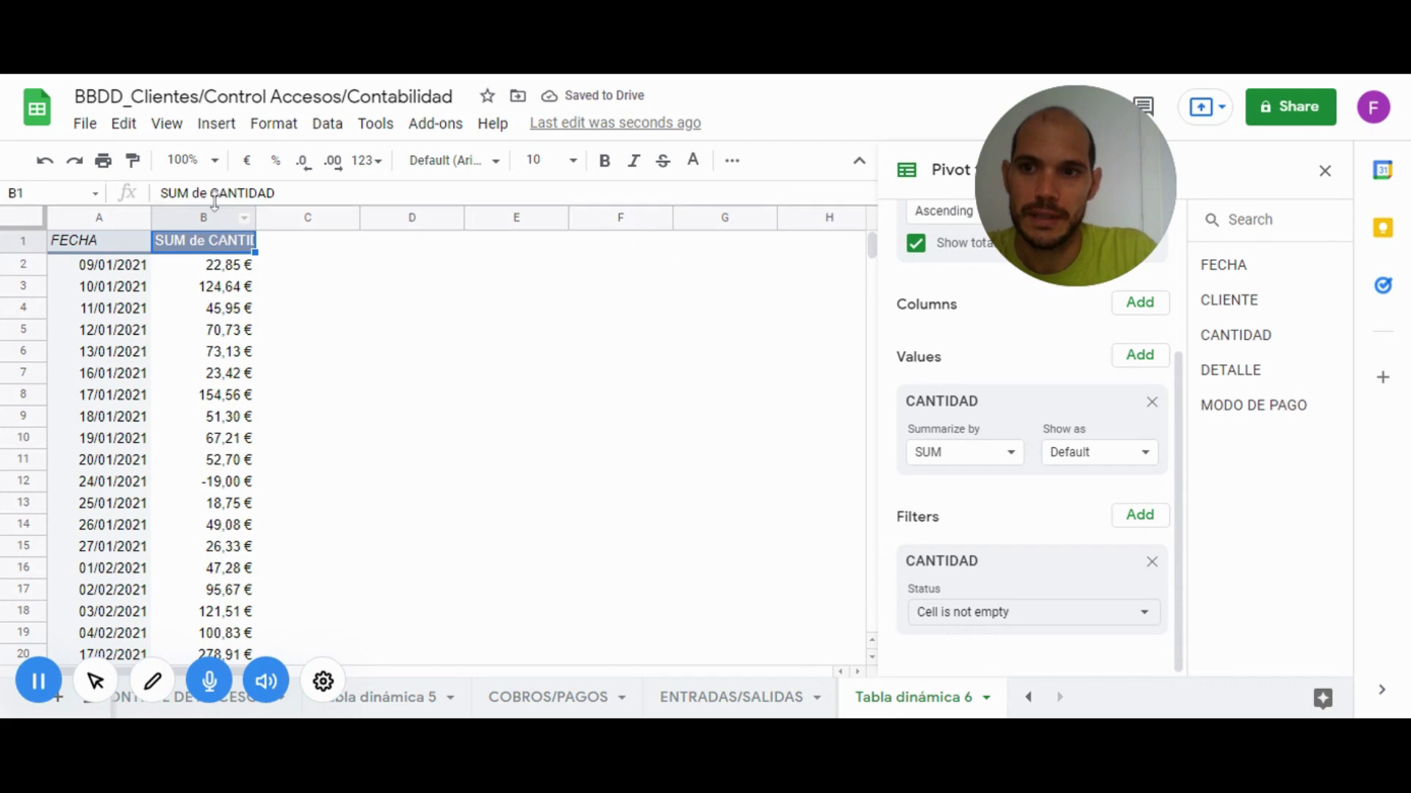
{"action": "double_click", "coordinate": [213, 250]}
{"action": "key", "text": "BackSpace"}
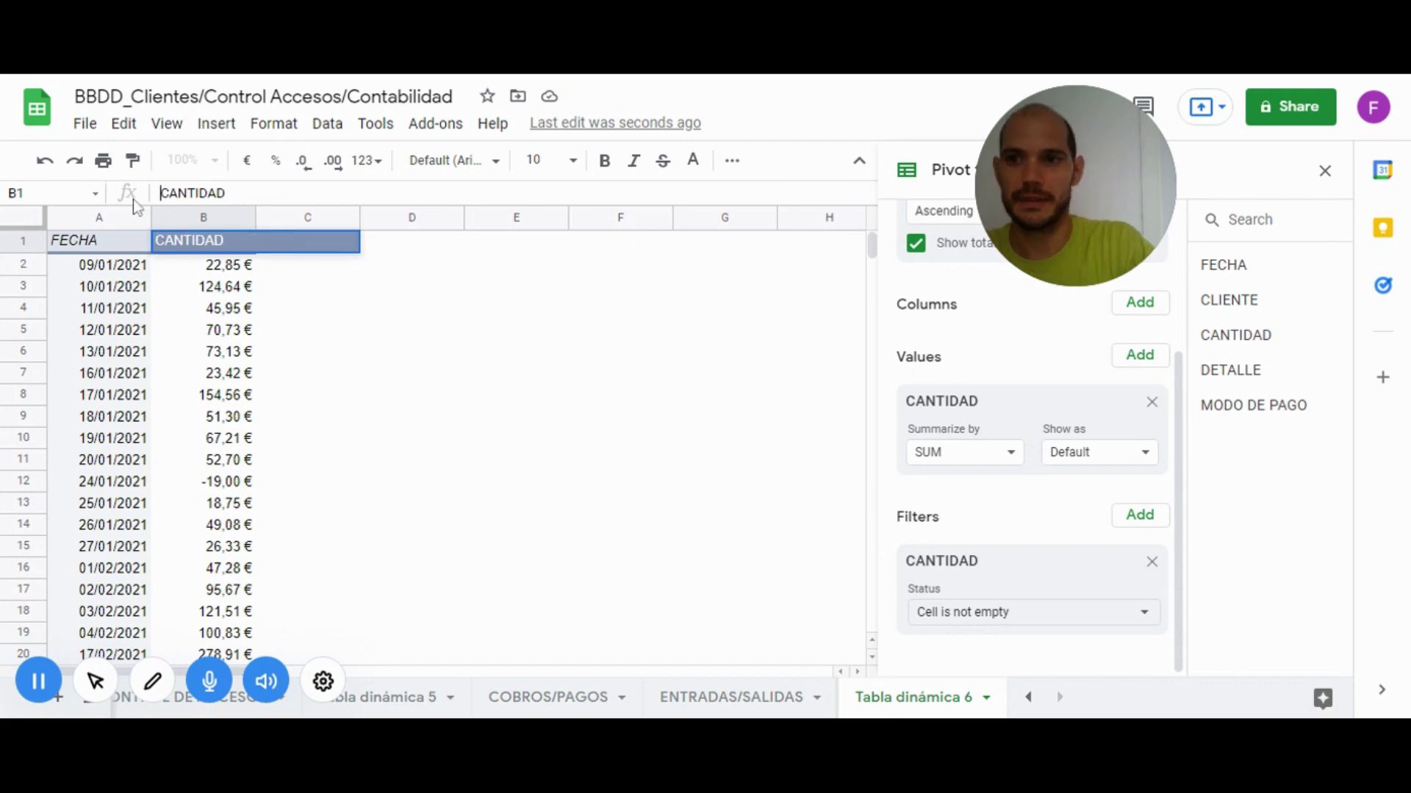
{"action": "key", "text": "Return"}
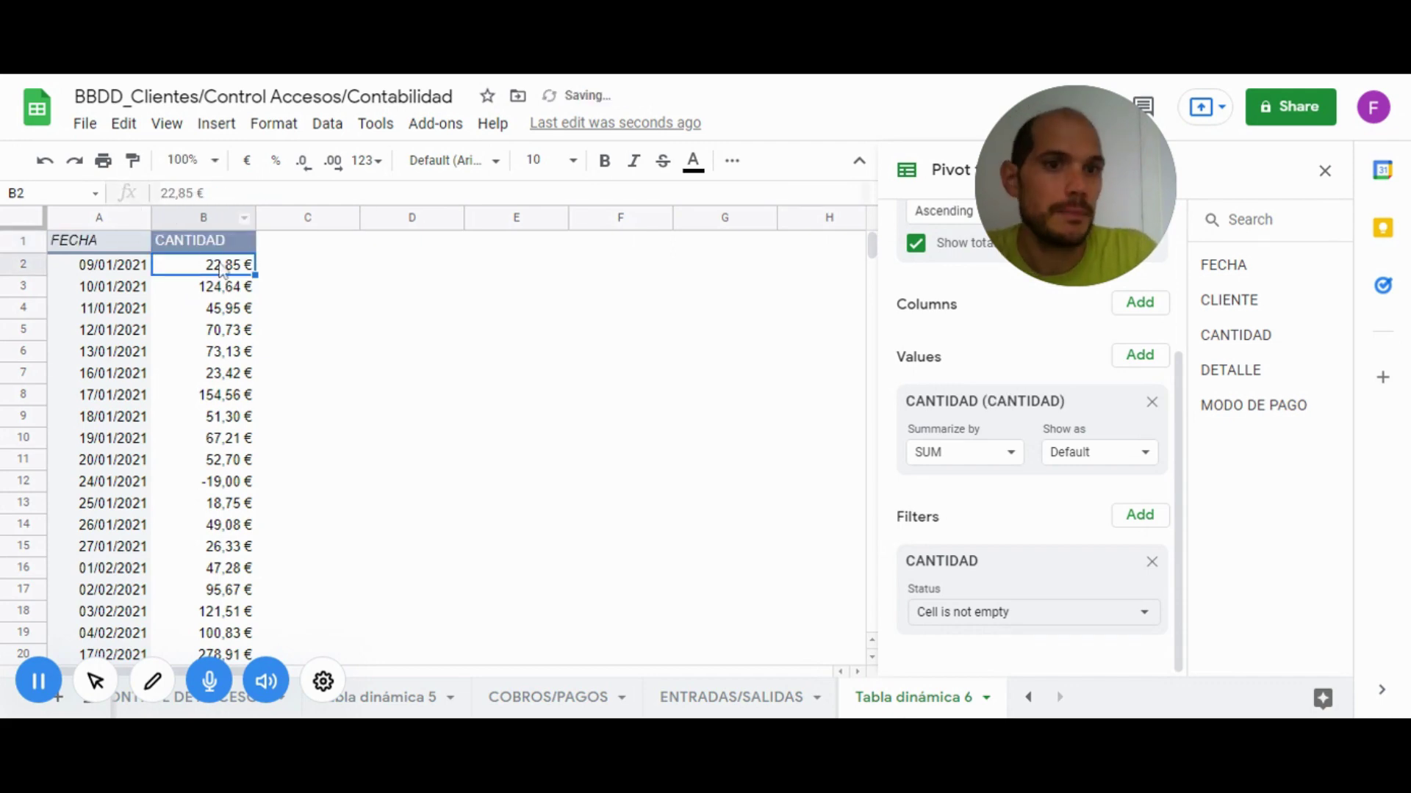
{"action": "left_click", "coordinate": [208, 248]}
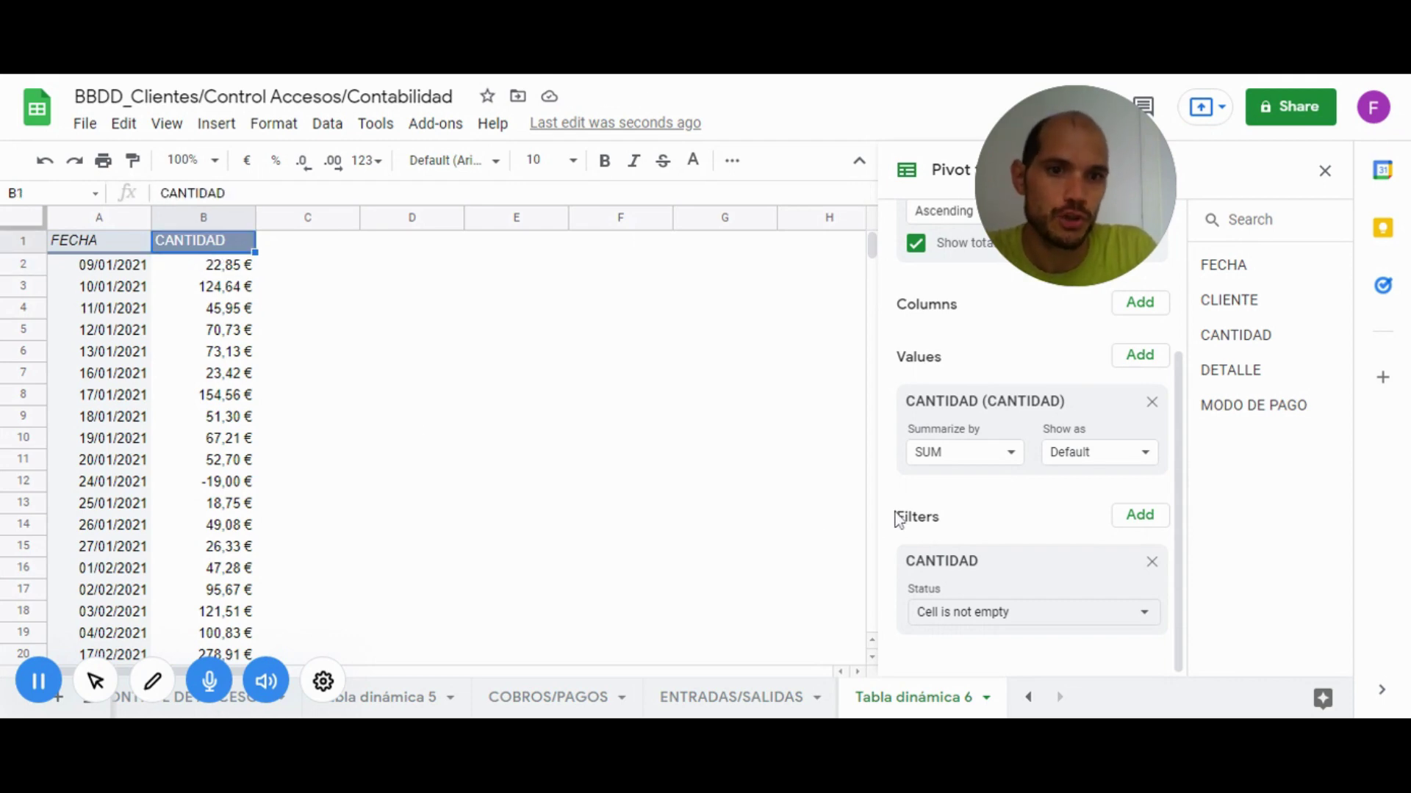
Add DETALLE to the pivot table's Columns, then select the entire sheet
{"action": "scroll", "coordinate": [1018, 491], "scroll_direction": "up", "scroll_amount": 3}
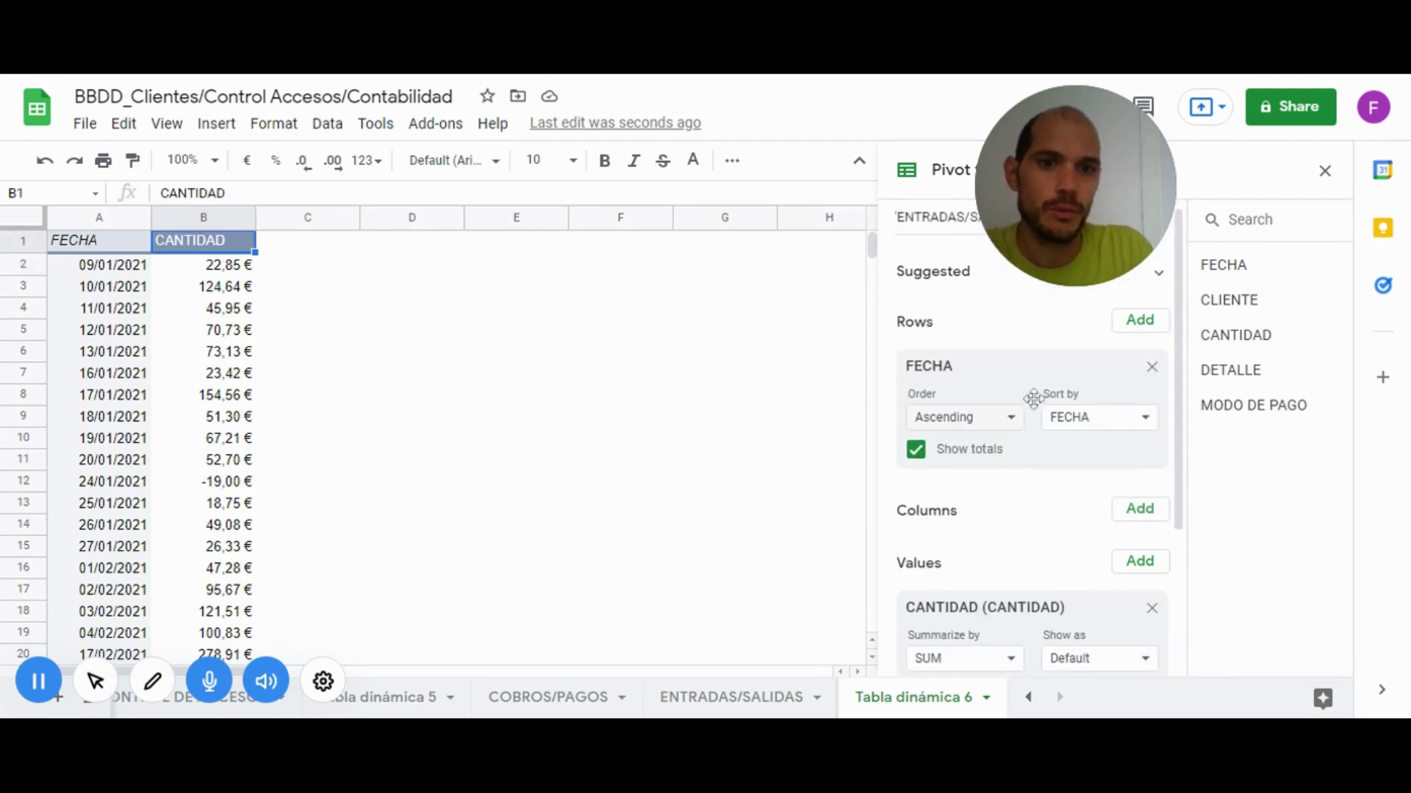
{"action": "scroll", "coordinate": [1031, 597], "scroll_direction": "down", "scroll_amount": 2}
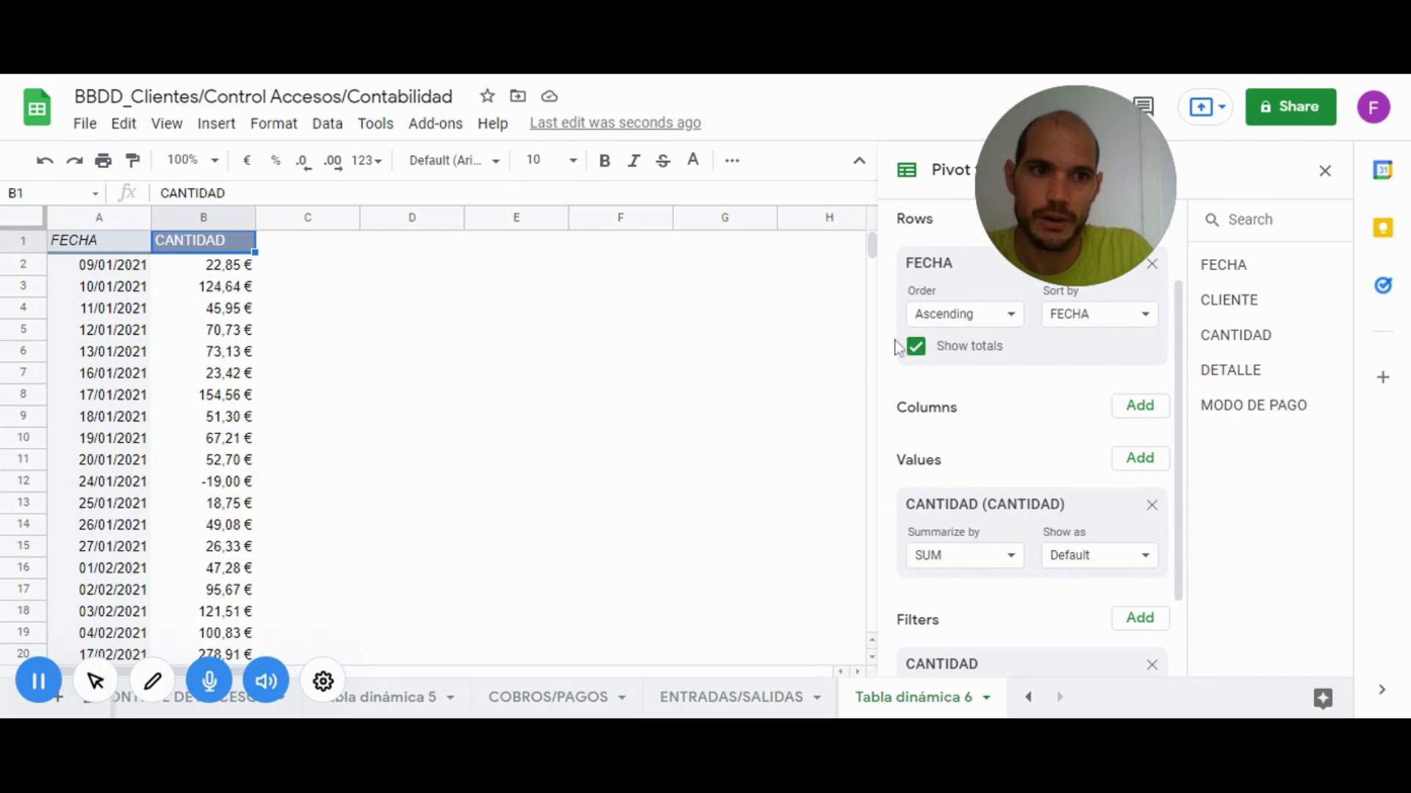
{"action": "left_click_drag", "start_coordinate": [1220, 371], "coordinate": [911, 437]}
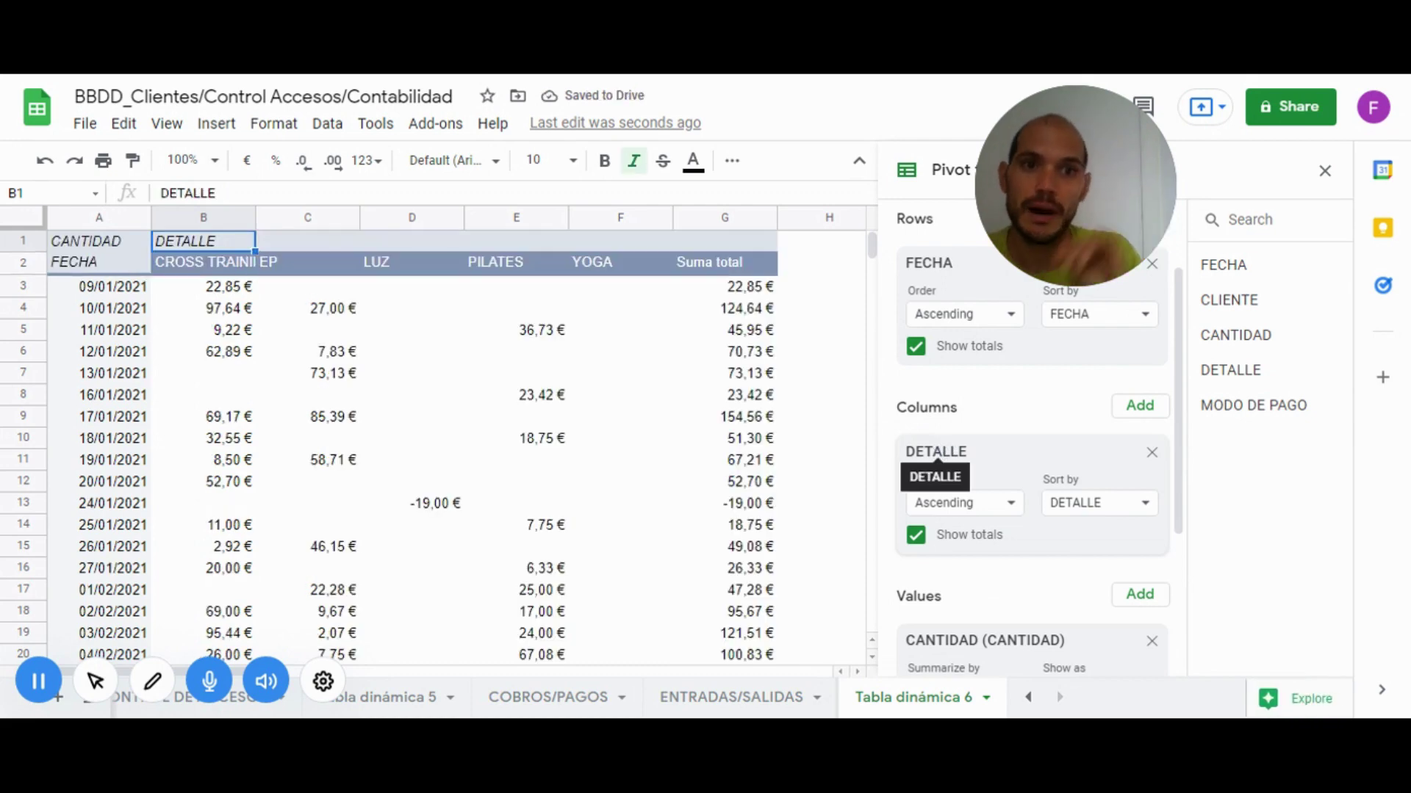
{"action": "left_click", "coordinate": [35, 228]}
Auto-fit all column widths and centre every cell horizontally and vertically (middle)
{"action": "left_click_drag", "start_coordinate": [252, 213], "coordinate": [252, 213]}
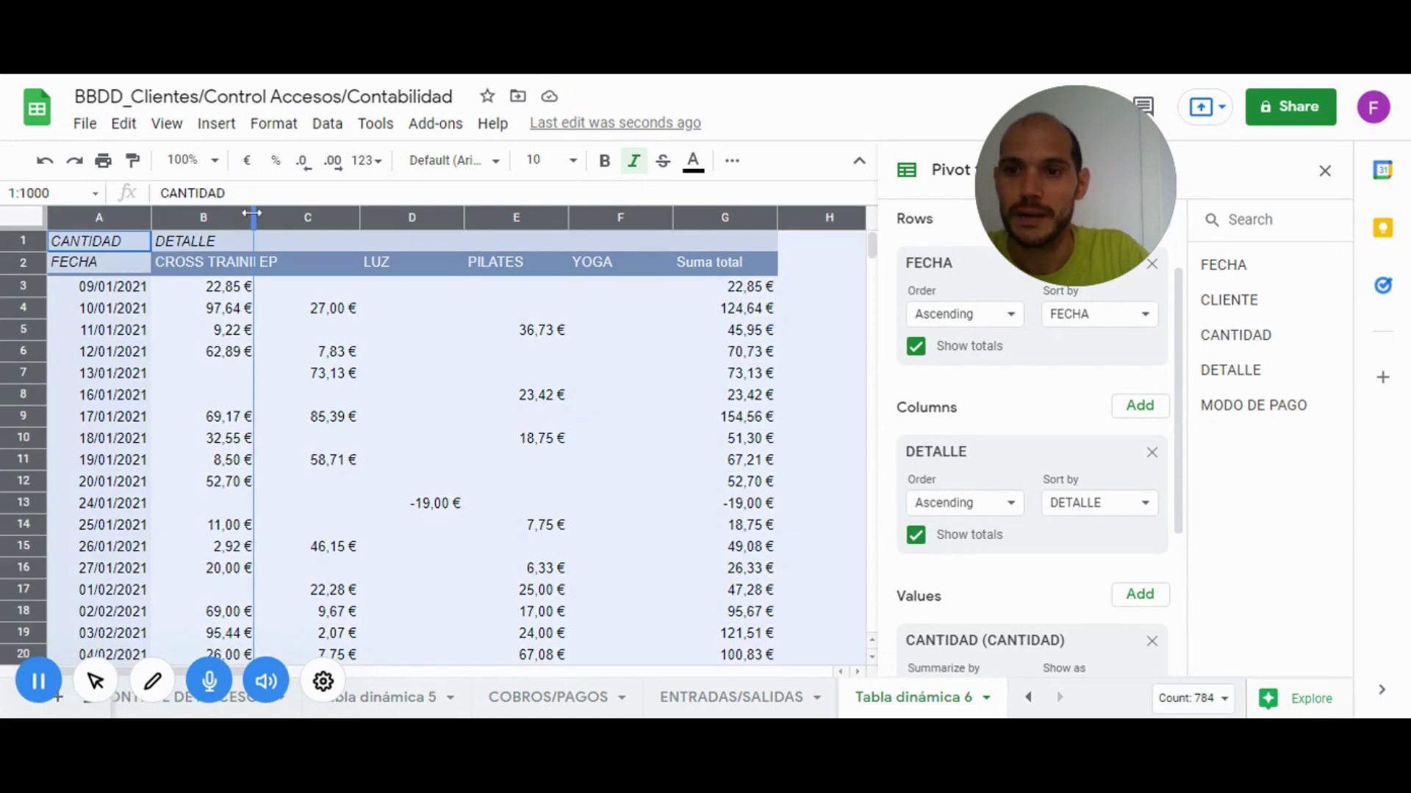
{"action": "double_click", "coordinate": [246, 218]}
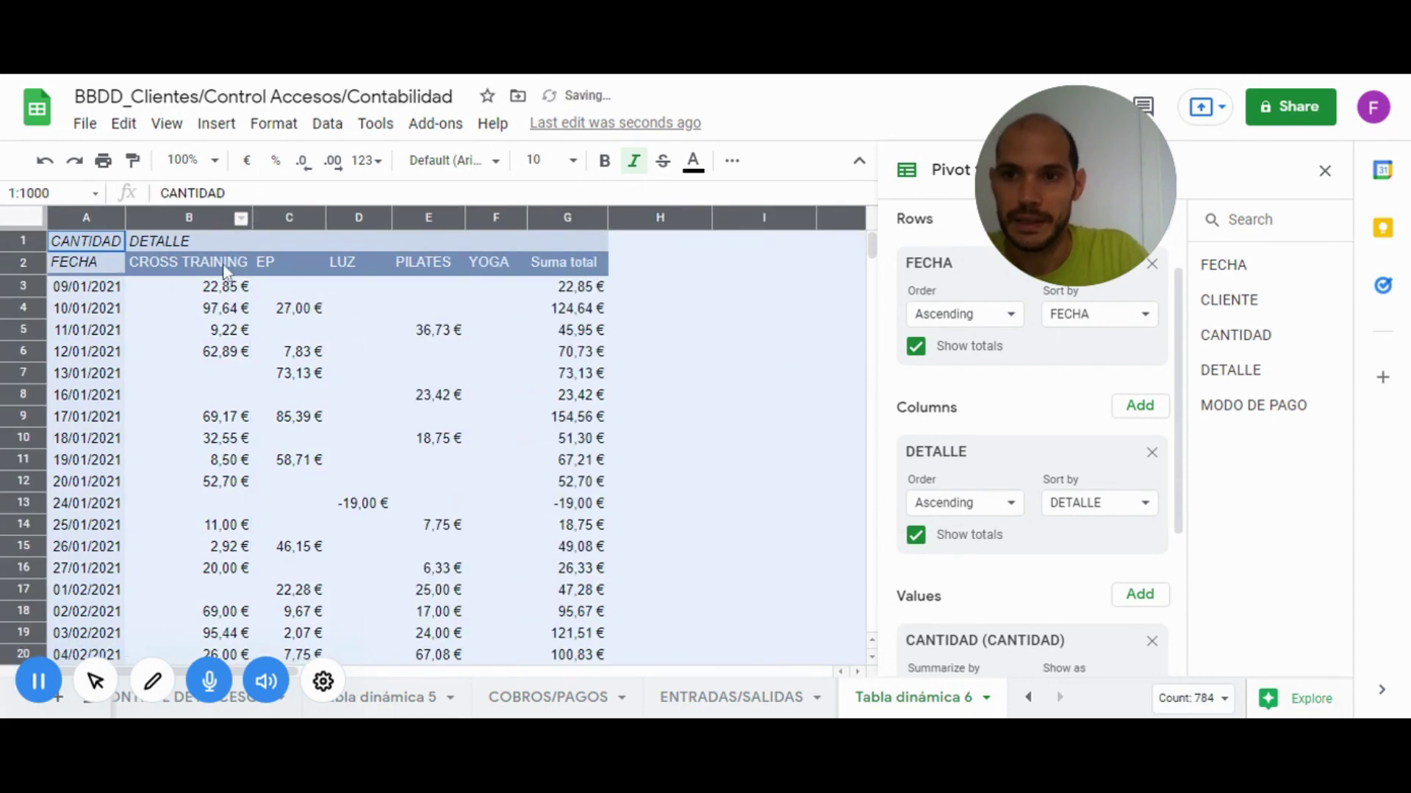
{"action": "left_click", "coordinate": [732, 160]}
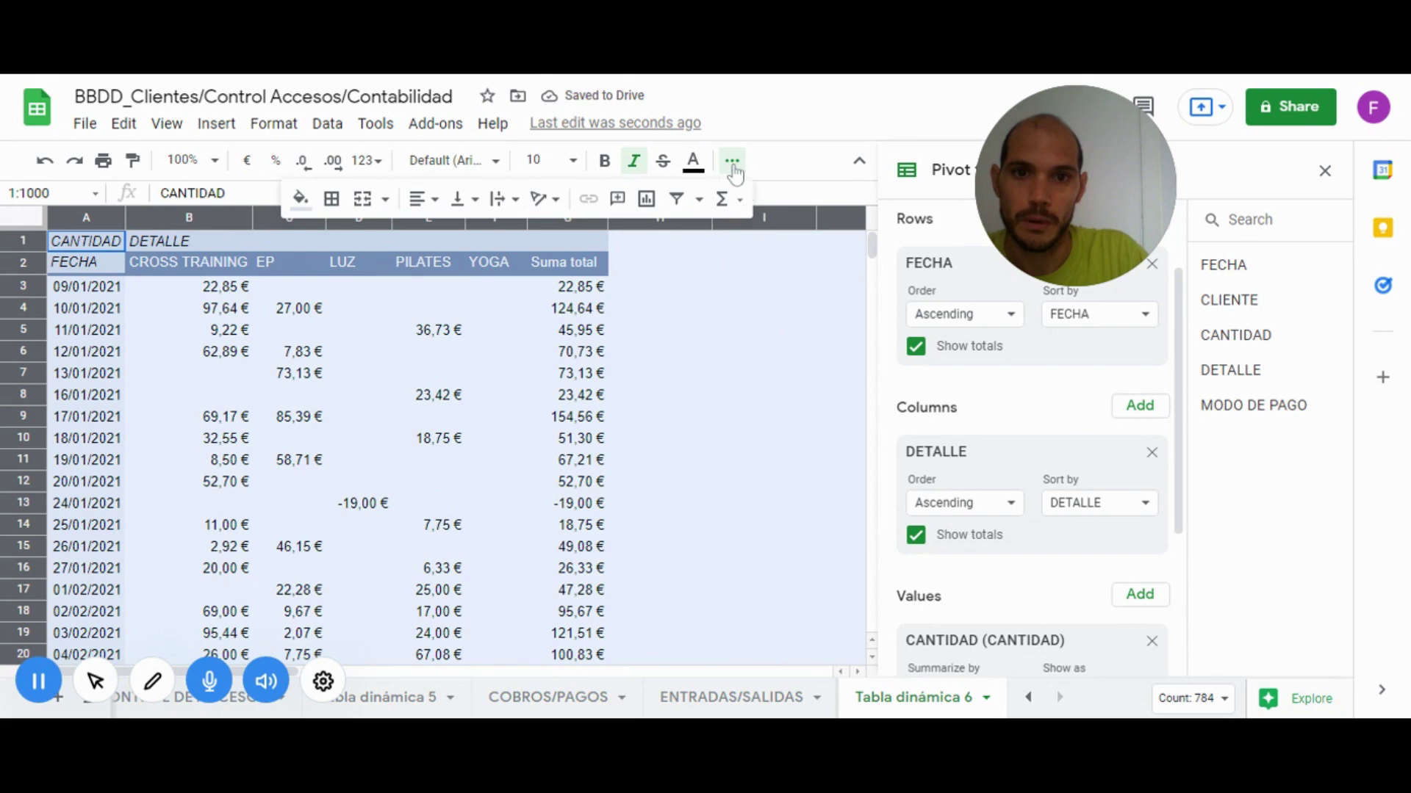
{"action": "left_click", "coordinate": [435, 201]}
{"action": "key", "text": "ctrl+shift+e"}
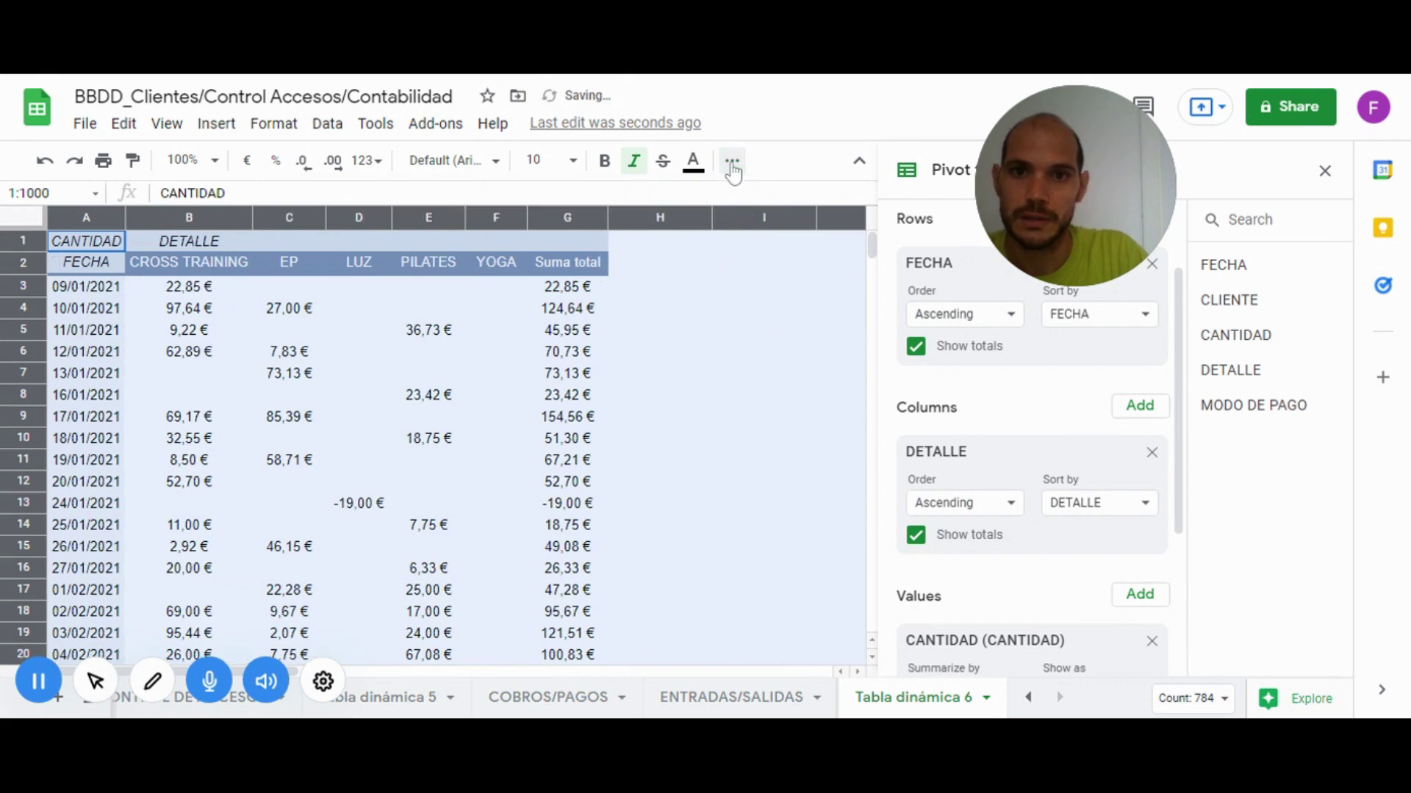
{"action": "left_click", "coordinate": [732, 161]}
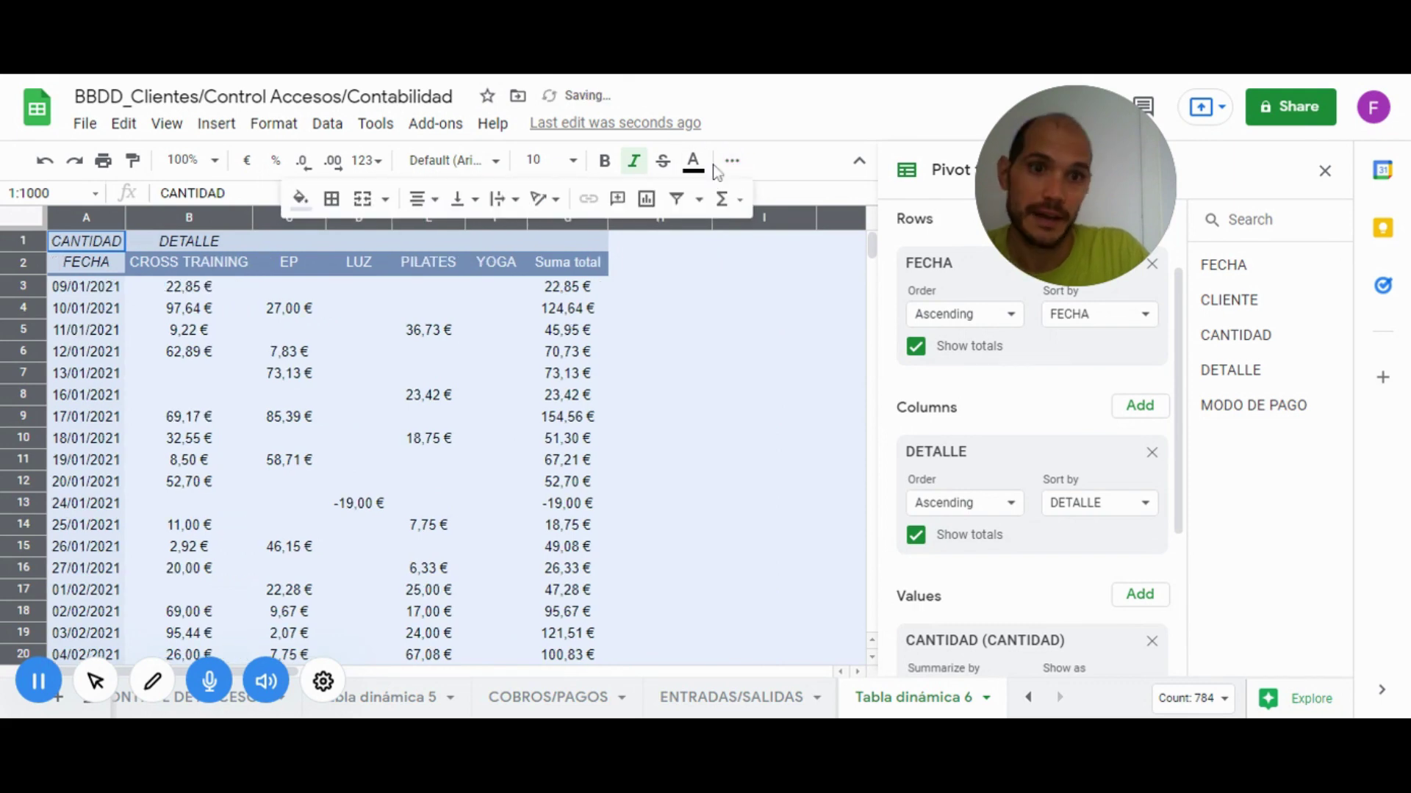
{"action": "left_click", "coordinate": [457, 201]}
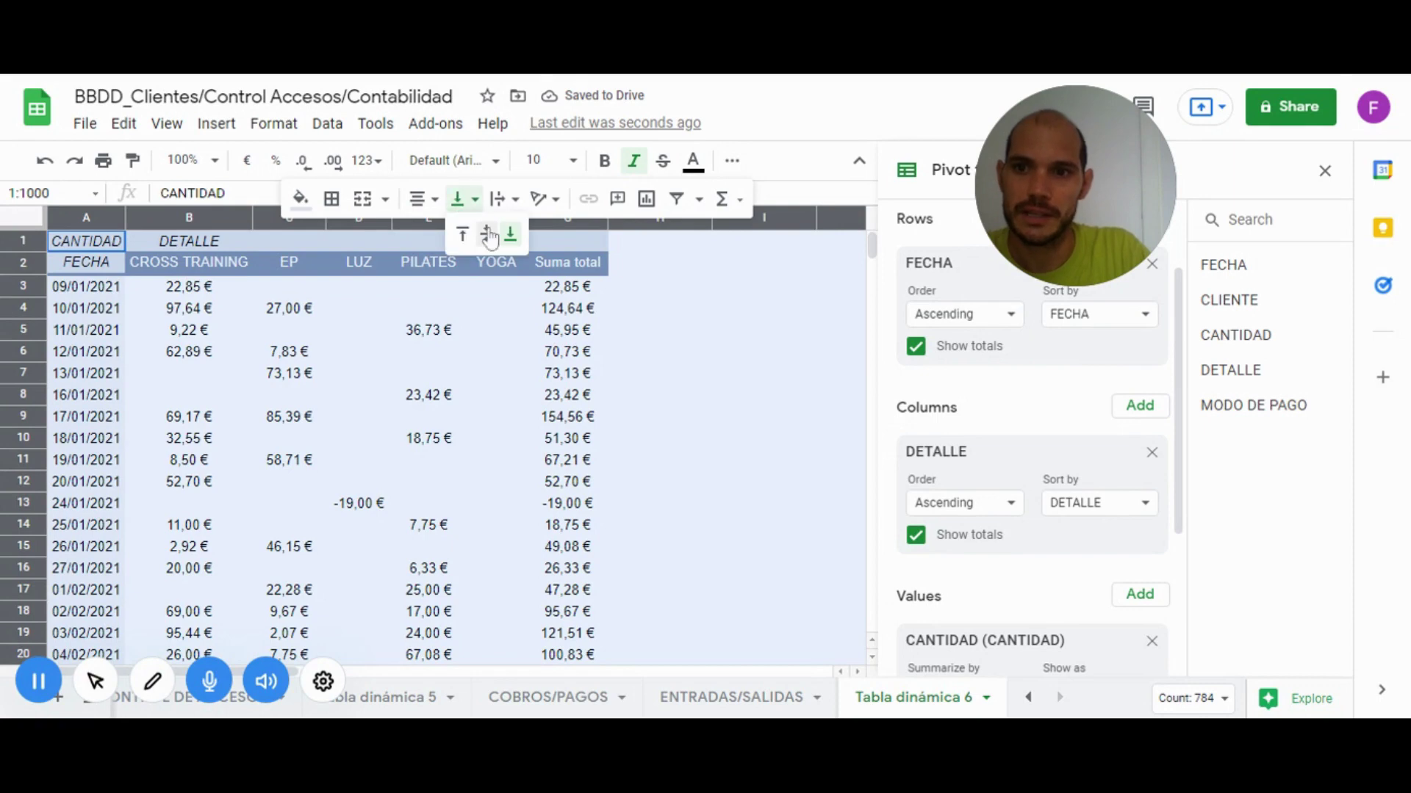
{"action": "left_click", "coordinate": [487, 235]}
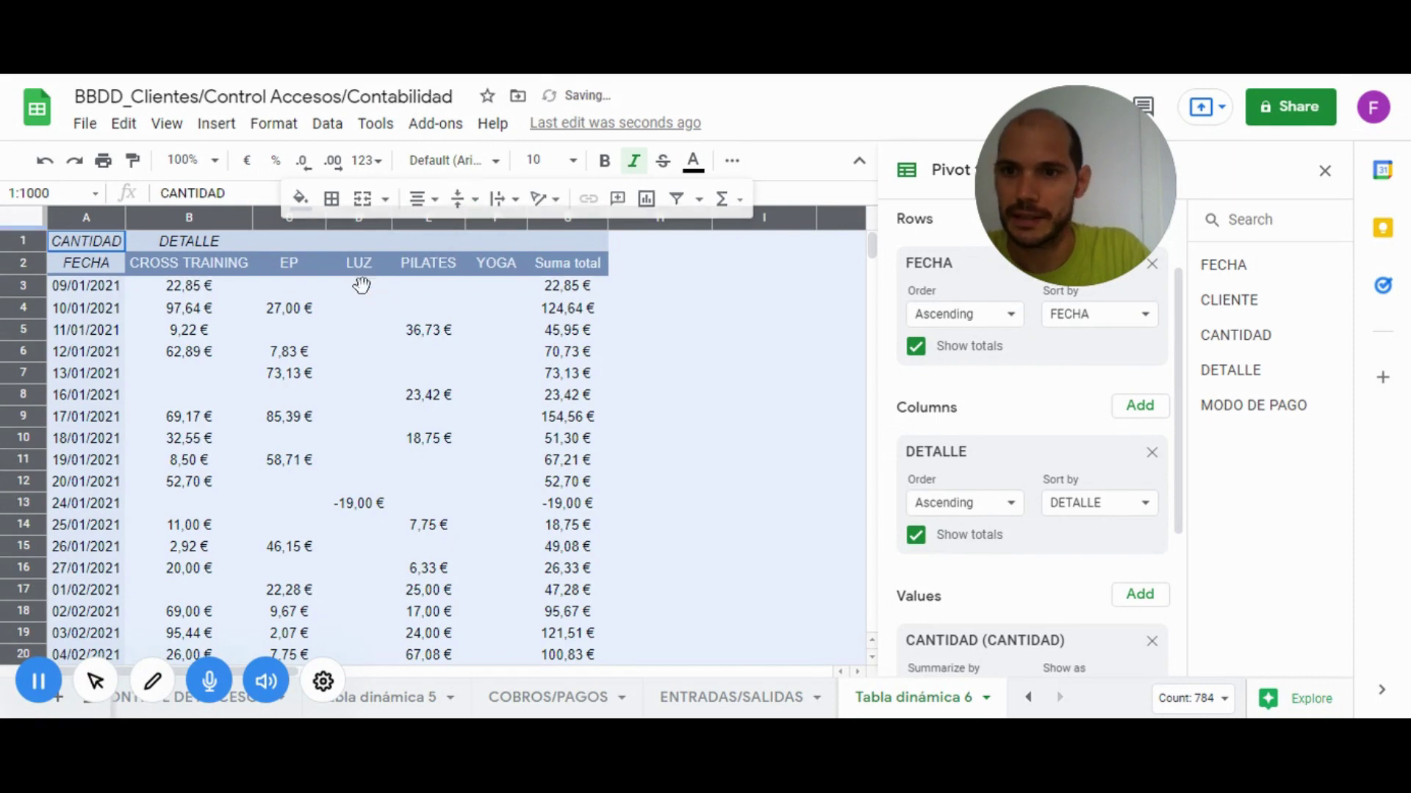
{"action": "left_click", "coordinate": [229, 299]}
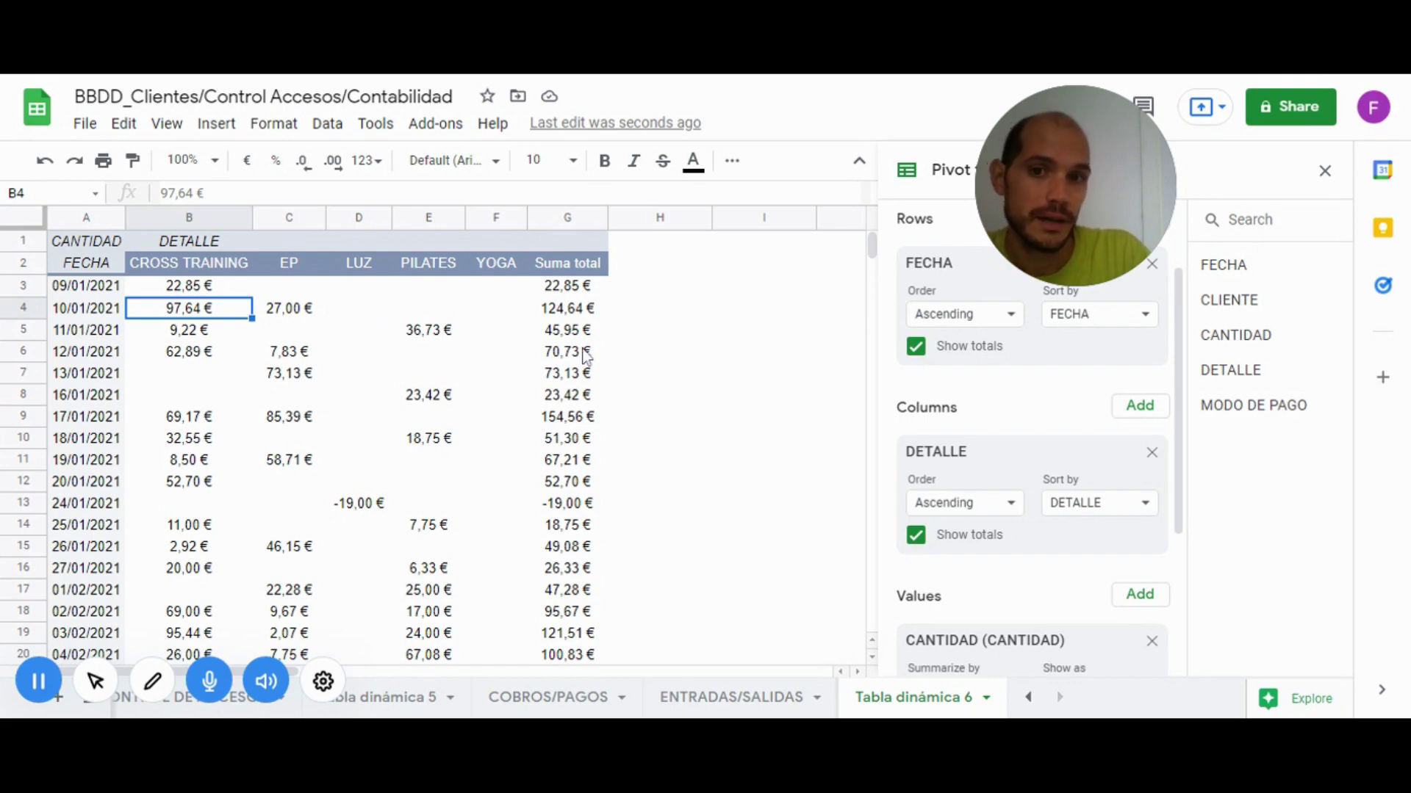
Review the pivot down to the Suma total row: 21.388,74 € overall, CROSS TRAINING 8.671,23 €
{"action": "scroll", "coordinate": [575, 387], "scroll_direction": "down", "scroll_amount": 4}
{"action": "scroll", "coordinate": [576, 387], "scroll_direction": "down", "scroll_amount": 3}
{"action": "scroll", "coordinate": [575, 382], "scroll_direction": "down", "scroll_amount": 5}
{"action": "scroll", "coordinate": [574, 368], "scroll_direction": "down", "scroll_amount": 9}
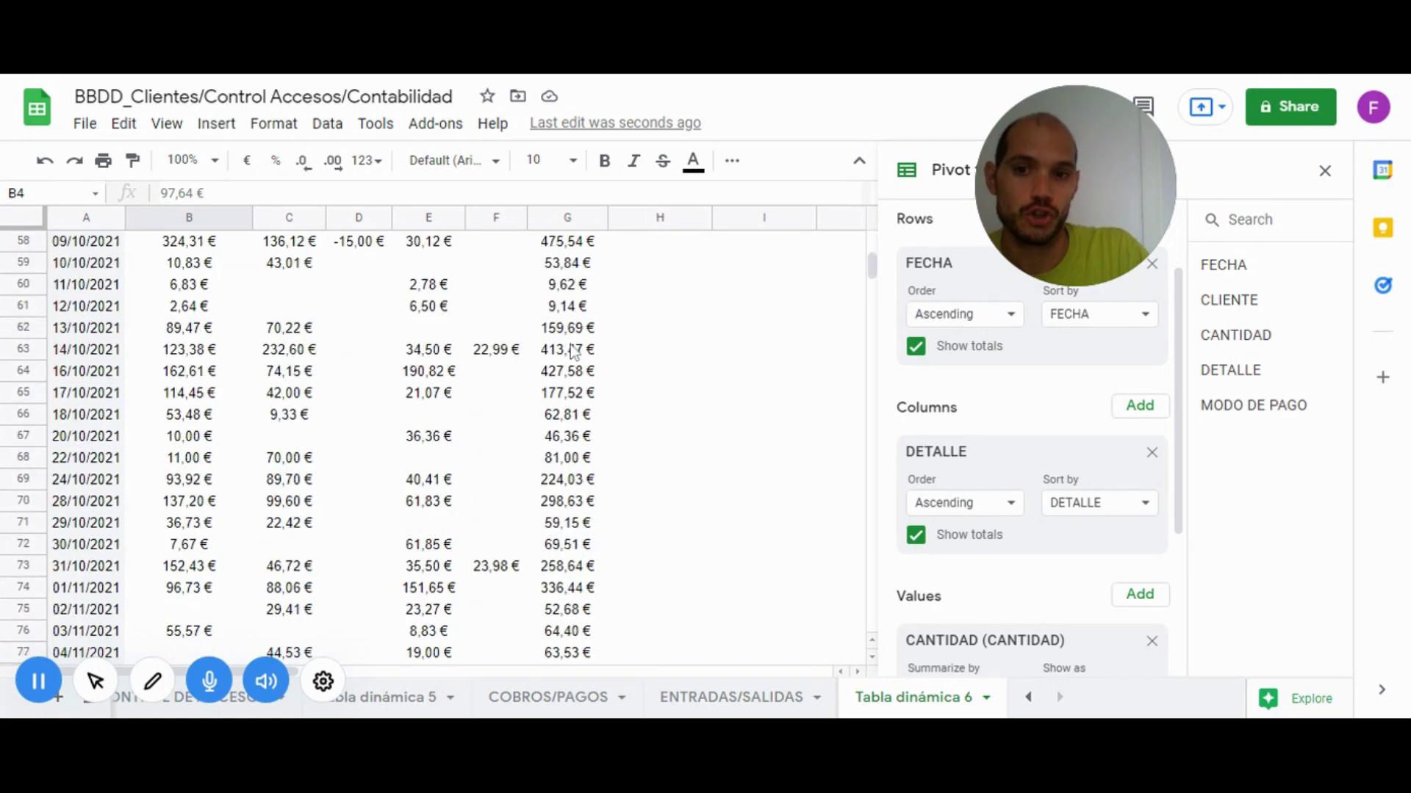
{"action": "scroll", "coordinate": [574, 352], "scroll_direction": "down", "scroll_amount": 2}
{"action": "scroll", "coordinate": [574, 351], "scroll_direction": "up", "scroll_amount": 7}
{"action": "scroll", "coordinate": [574, 346], "scroll_direction": "up", "scroll_amount": 4}
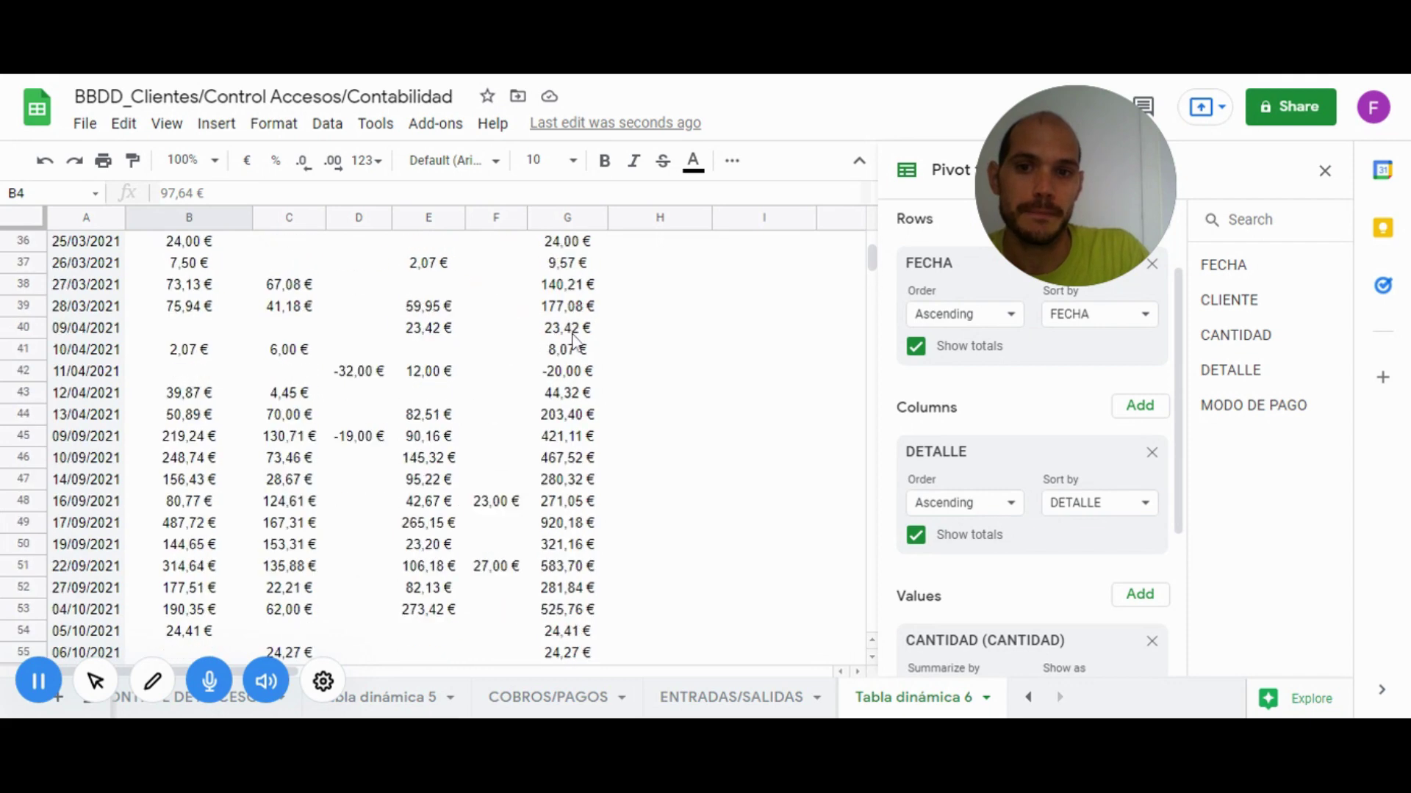
{"action": "scroll", "coordinate": [574, 345], "scroll_direction": "up", "scroll_amount": 7}
{"action": "scroll", "coordinate": [575, 343], "scroll_direction": "up", "scroll_amount": 4}
{"action": "scroll", "coordinate": [575, 341], "scroll_direction": "up", "scroll_amount": 1}
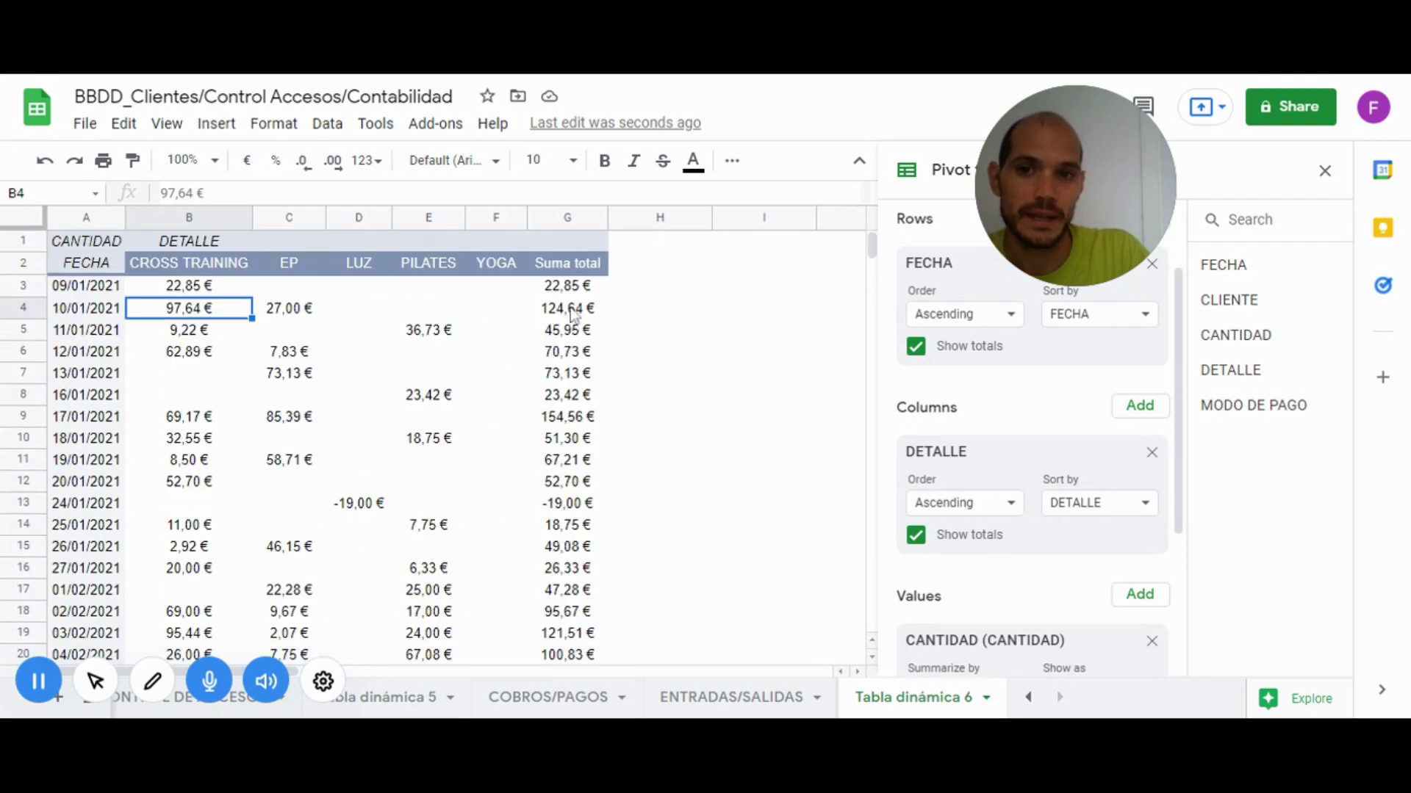
{"action": "left_click", "coordinate": [432, 270]}
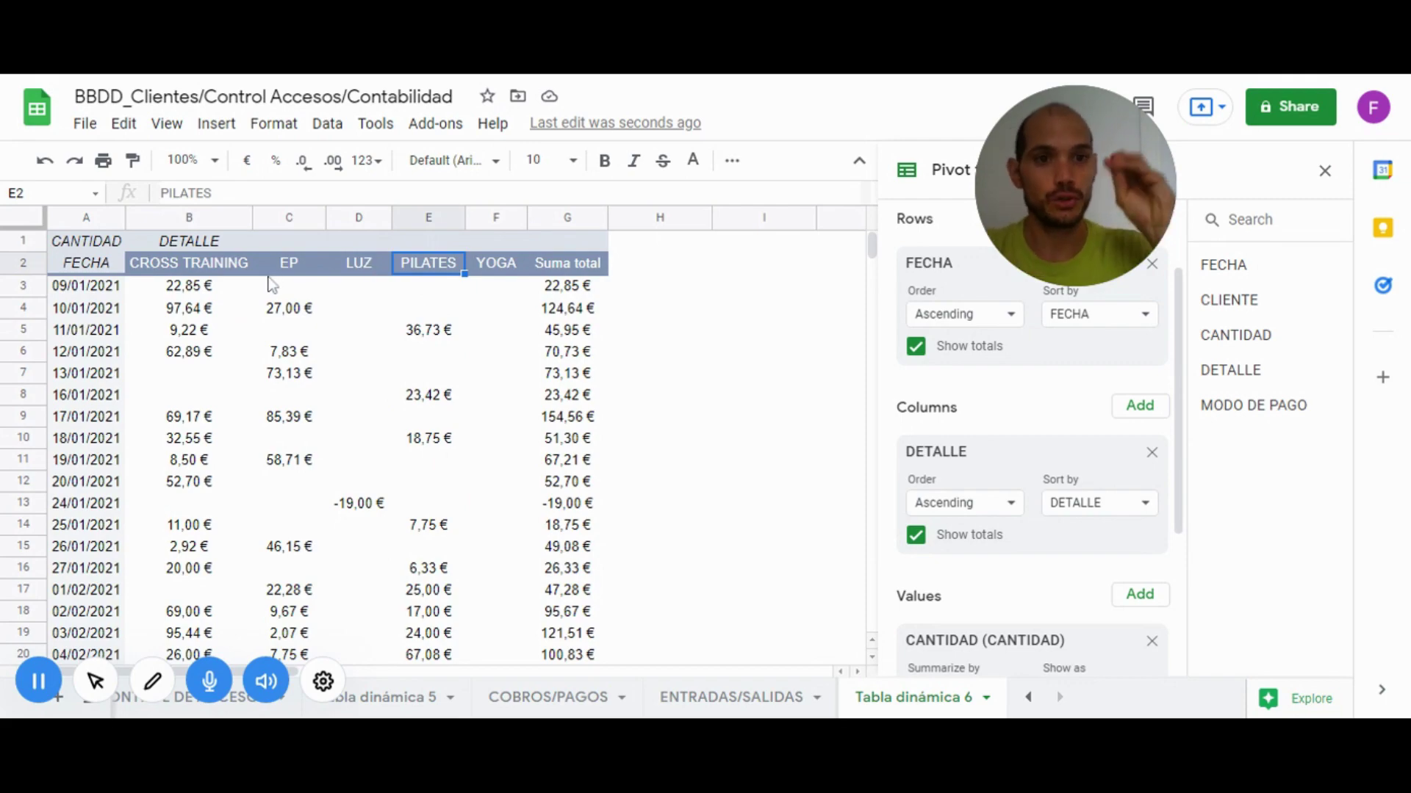
{"action": "scroll", "coordinate": [268, 360], "scroll_direction": "down", "scroll_amount": 2}
{"action": "scroll", "coordinate": [271, 360], "scroll_direction": "down", "scroll_amount": 8}
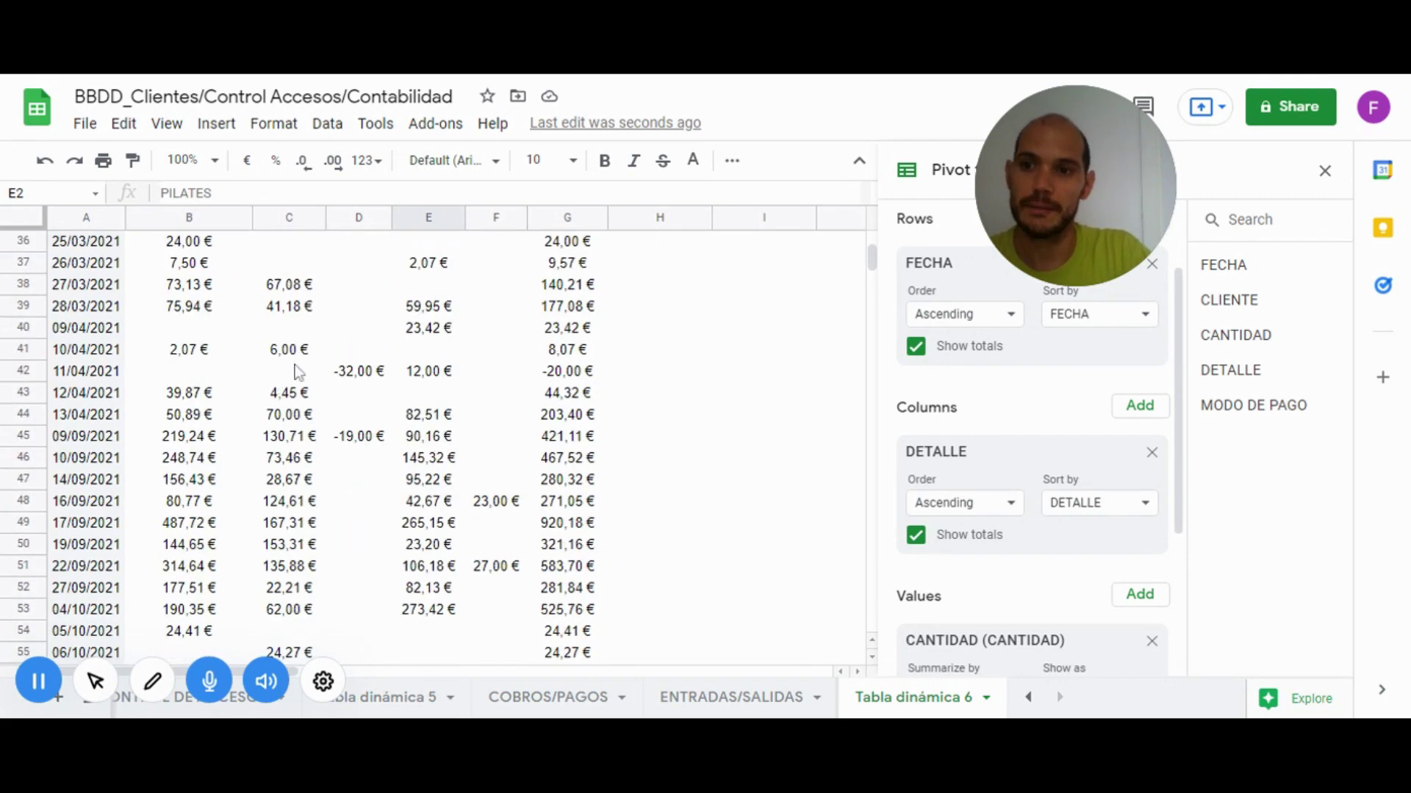
{"action": "scroll", "coordinate": [301, 364], "scroll_direction": "down", "scroll_amount": 7}
{"action": "scroll", "coordinate": [323, 366], "scroll_direction": "down", "scroll_amount": 8}
{"action": "scroll", "coordinate": [323, 378], "scroll_direction": "down", "scroll_amount": 10}
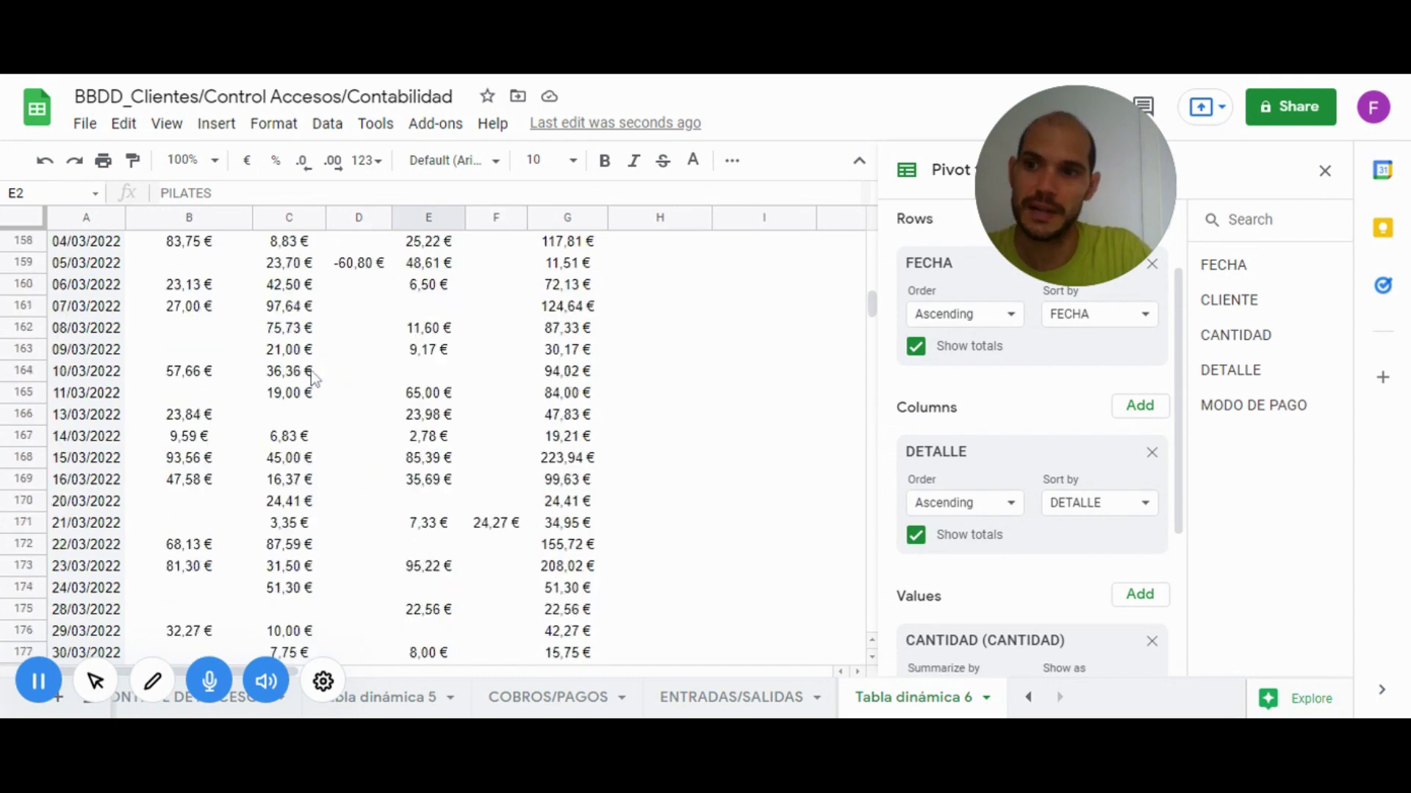
{"action": "scroll", "coordinate": [309, 386], "scroll_direction": "down", "scroll_amount": 10}
{"action": "scroll", "coordinate": [302, 384], "scroll_direction": "up", "scroll_amount": 3}
{"action": "scroll", "coordinate": [221, 375], "scroll_direction": "up", "scroll_amount": 3}
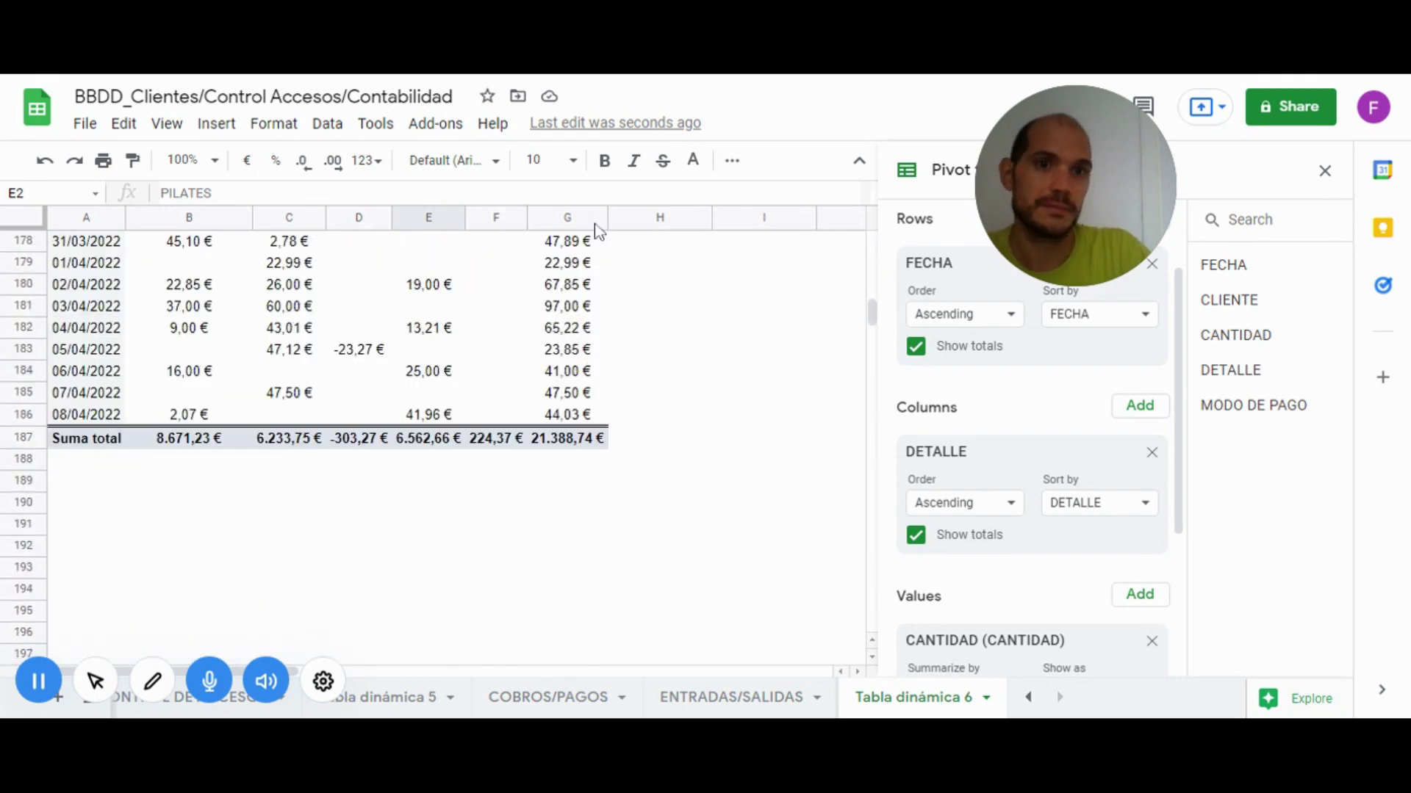
{"action": "scroll", "coordinate": [448, 296], "scroll_direction": "down", "scroll_amount": 1}
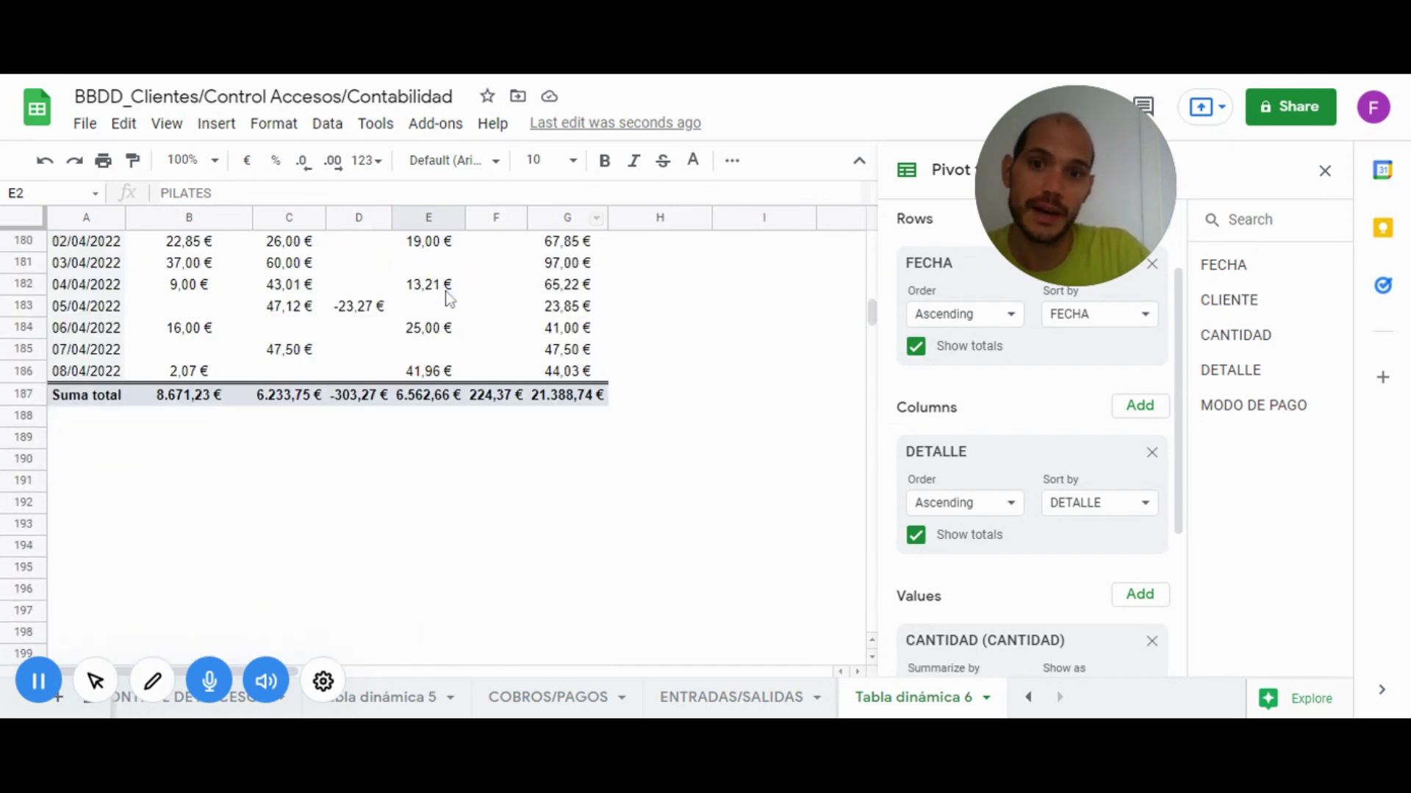
On the ENTRADAS/SALIDAS sheet, select the CANTIDAD amounts in column C
{"action": "double_click", "coordinate": [741, 698]}
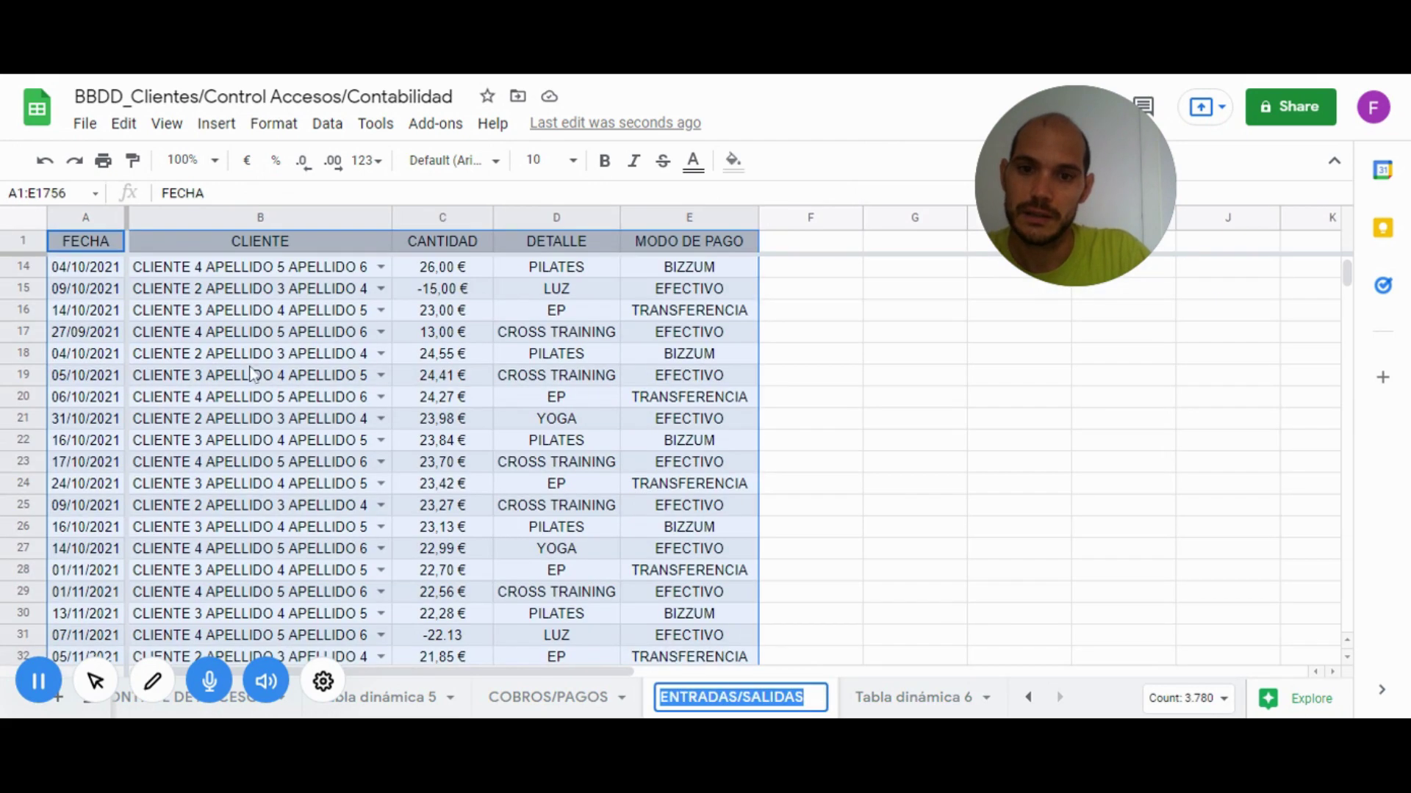
{"action": "left_click", "coordinate": [566, 401]}
{"action": "scroll", "coordinate": [389, 379], "scroll_direction": "down", "scroll_amount": 5}
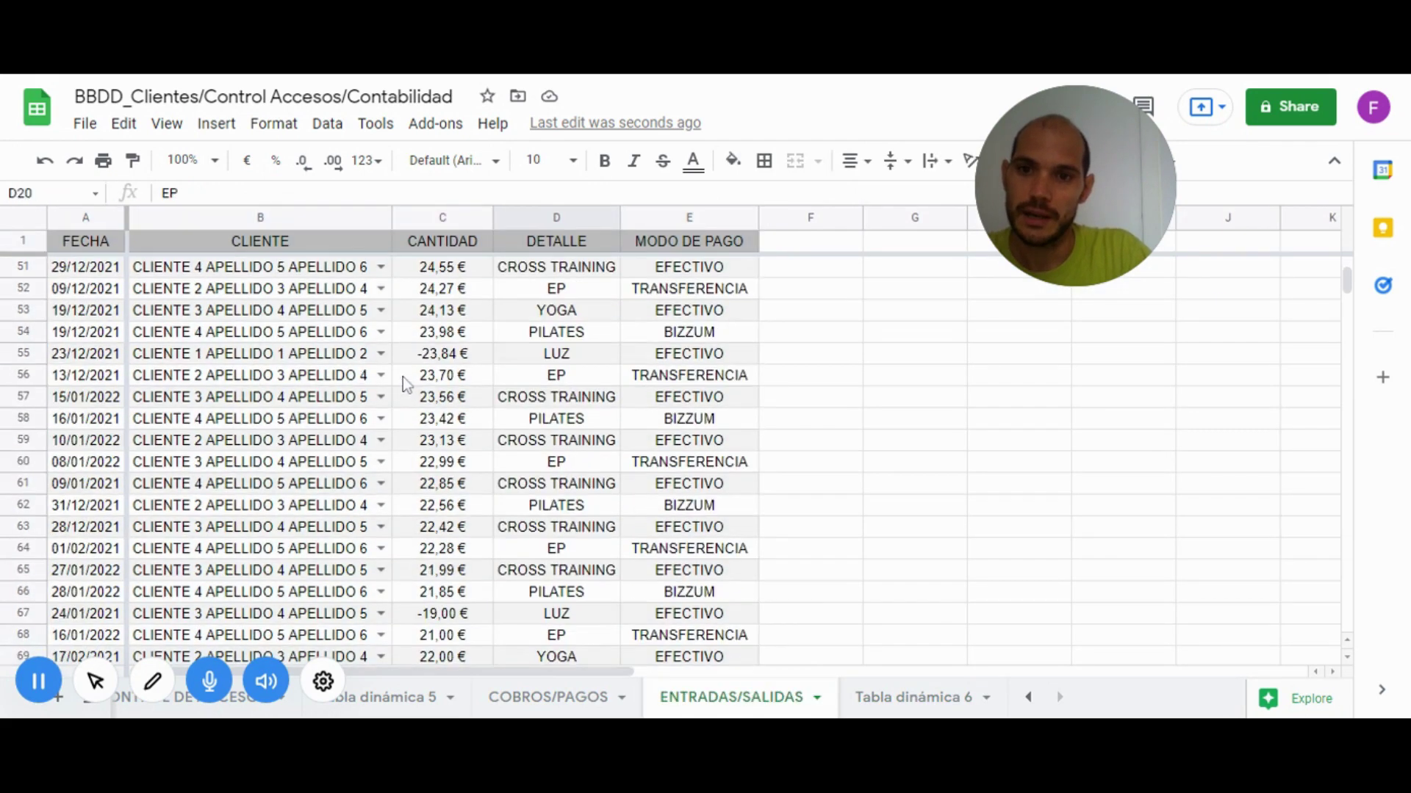
{"action": "scroll", "coordinate": [435, 286], "scroll_direction": "down", "scroll_amount": 10}
{"action": "scroll", "coordinate": [435, 286], "scroll_direction": "up", "scroll_amount": 8}
{"action": "scroll", "coordinate": [436, 272], "scroll_direction": "up", "scroll_amount": 6}
{"action": "scroll", "coordinate": [437, 249], "scroll_direction": "up", "scroll_amount": 9}
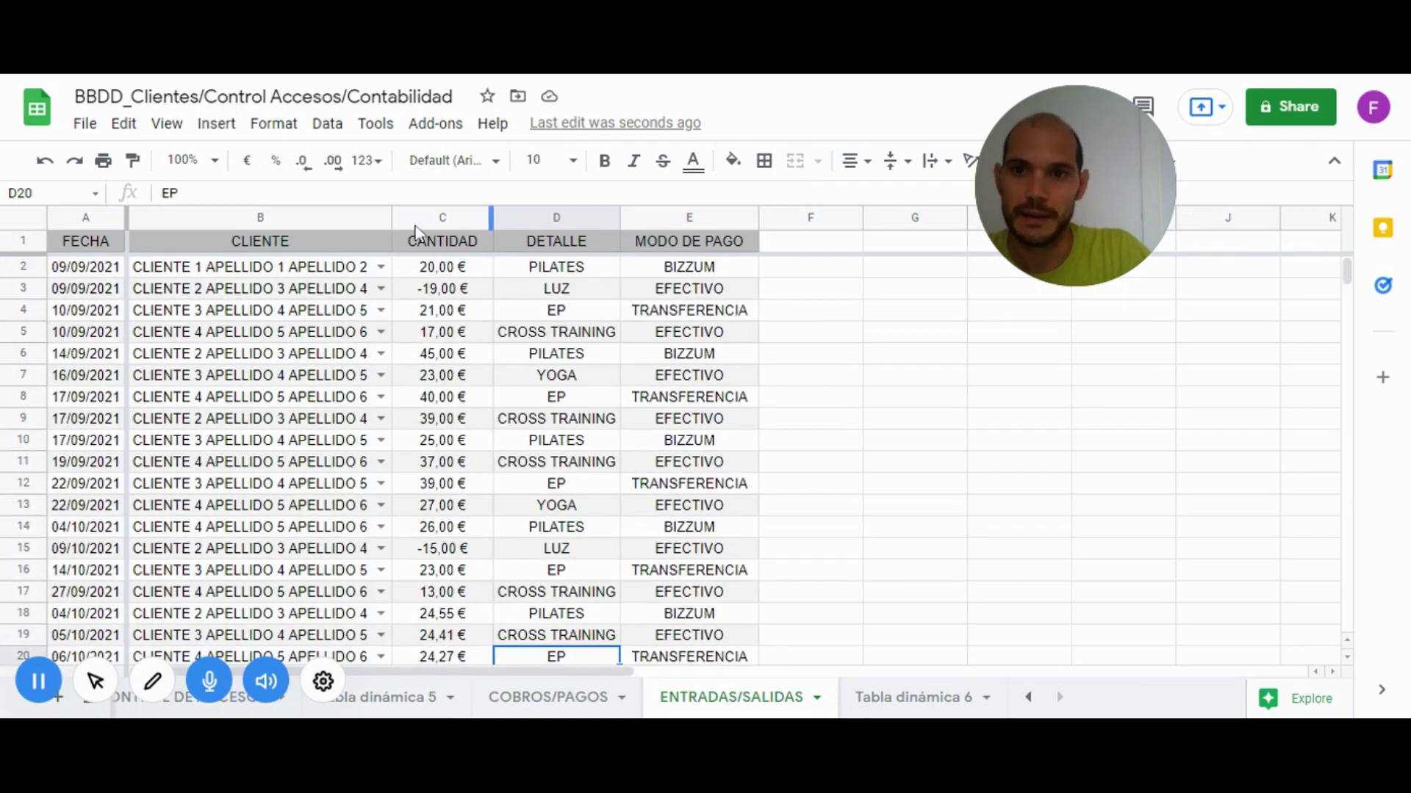
{"action": "left_click", "coordinate": [434, 217]}
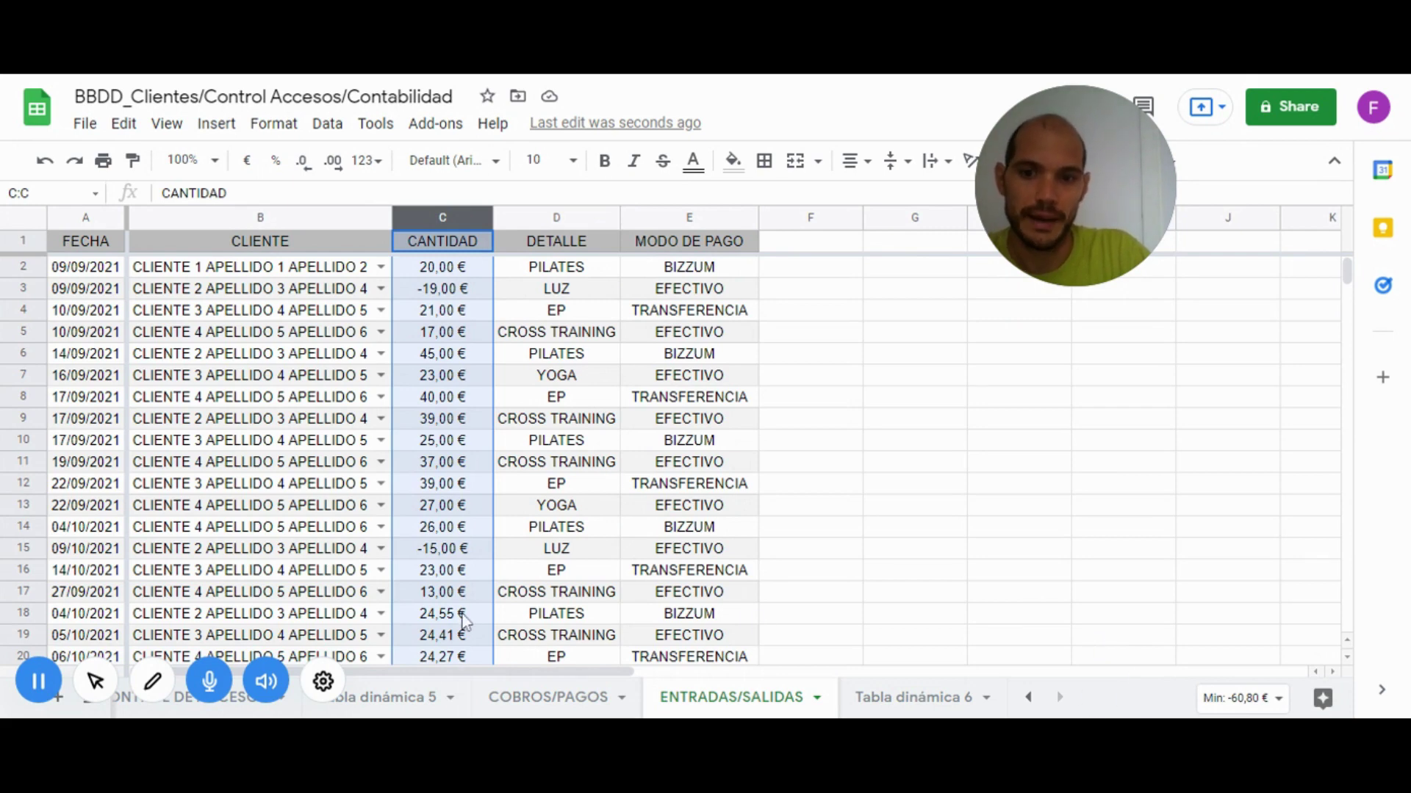
{"action": "left_click_drag", "start_coordinate": [450, 268], "coordinate": [450, 661]}
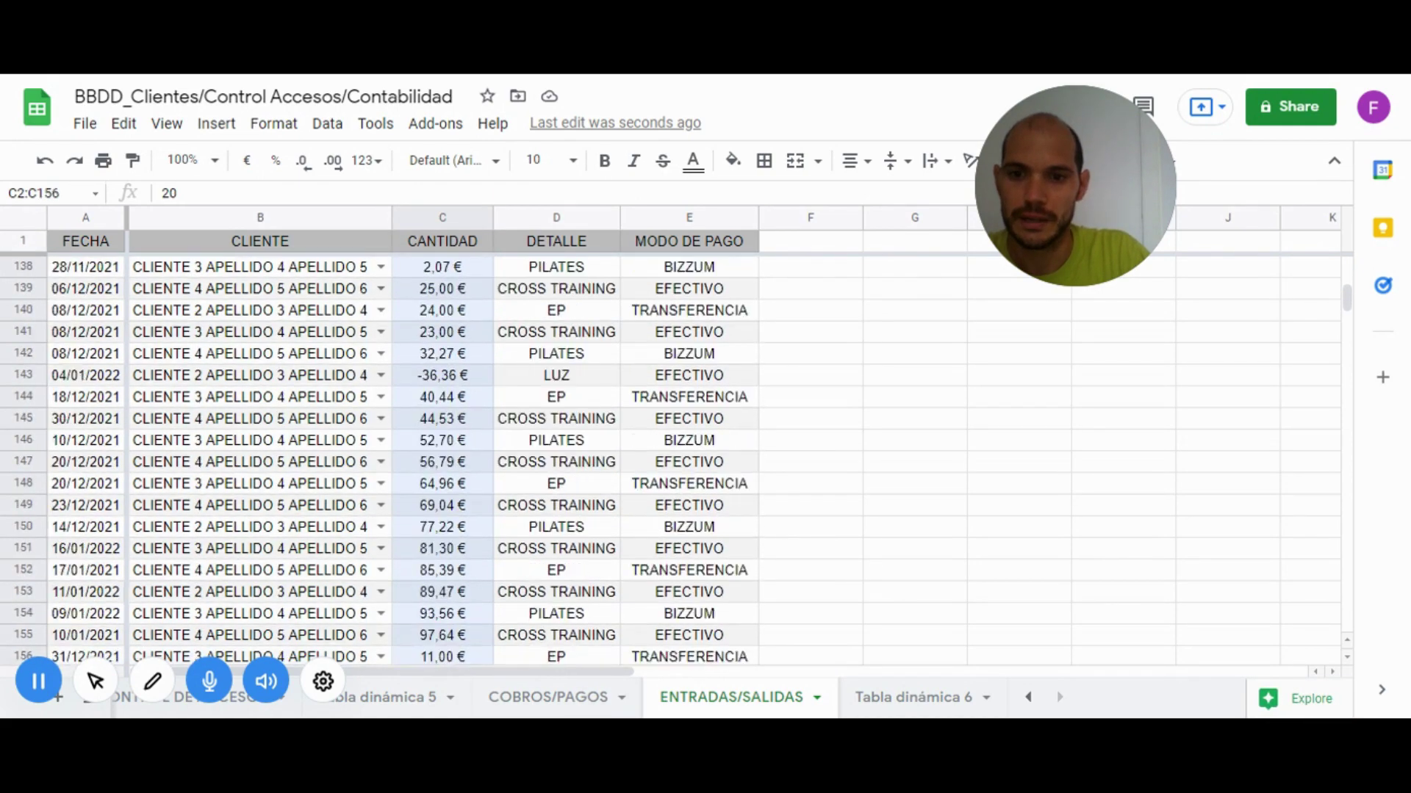
{"action": "left_click_drag", "start_coordinate": [450, 661], "coordinate": [450, 661]}
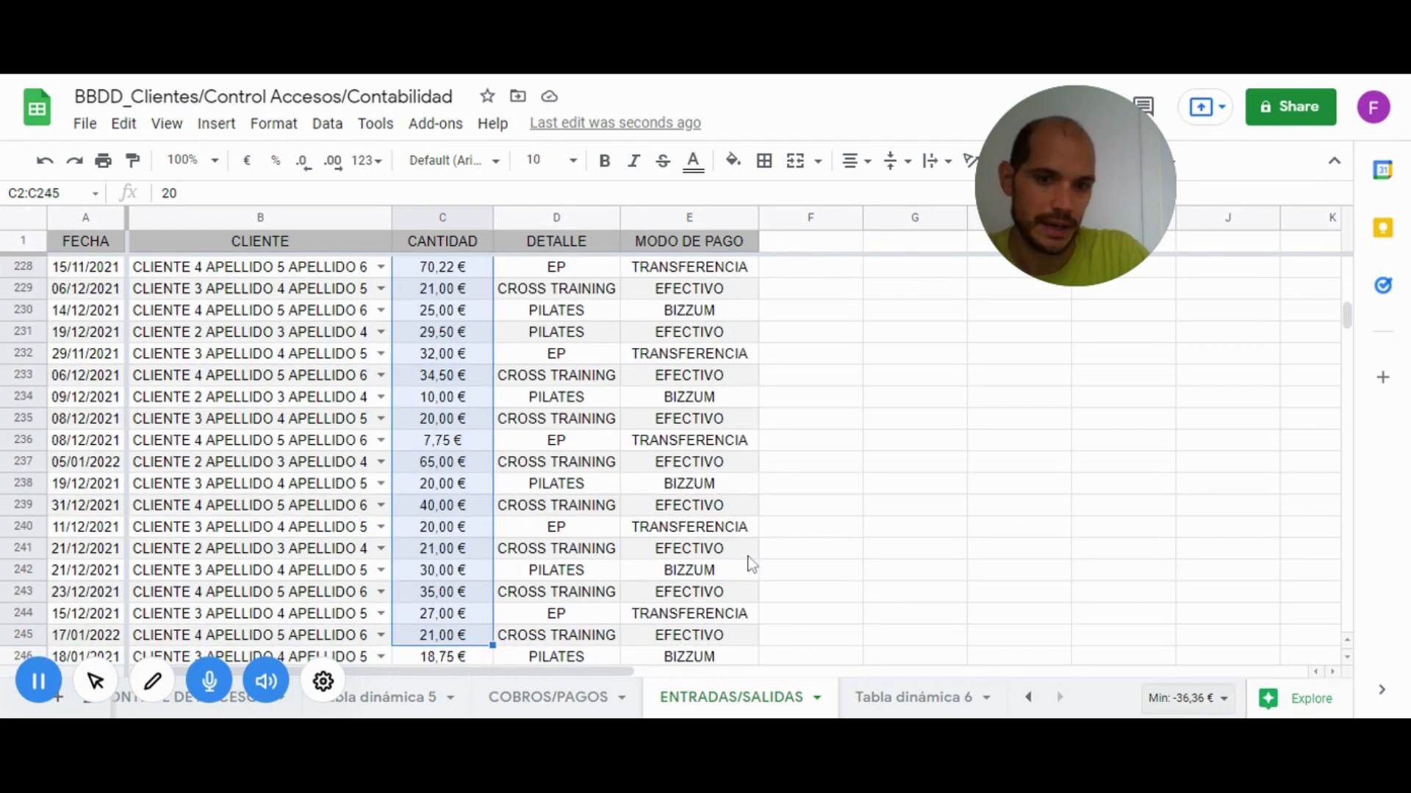
Show the Sum of the whole CANTIDAD column, then return to Tabla dinámica 6
{"action": "left_click", "coordinate": [1179, 698]}
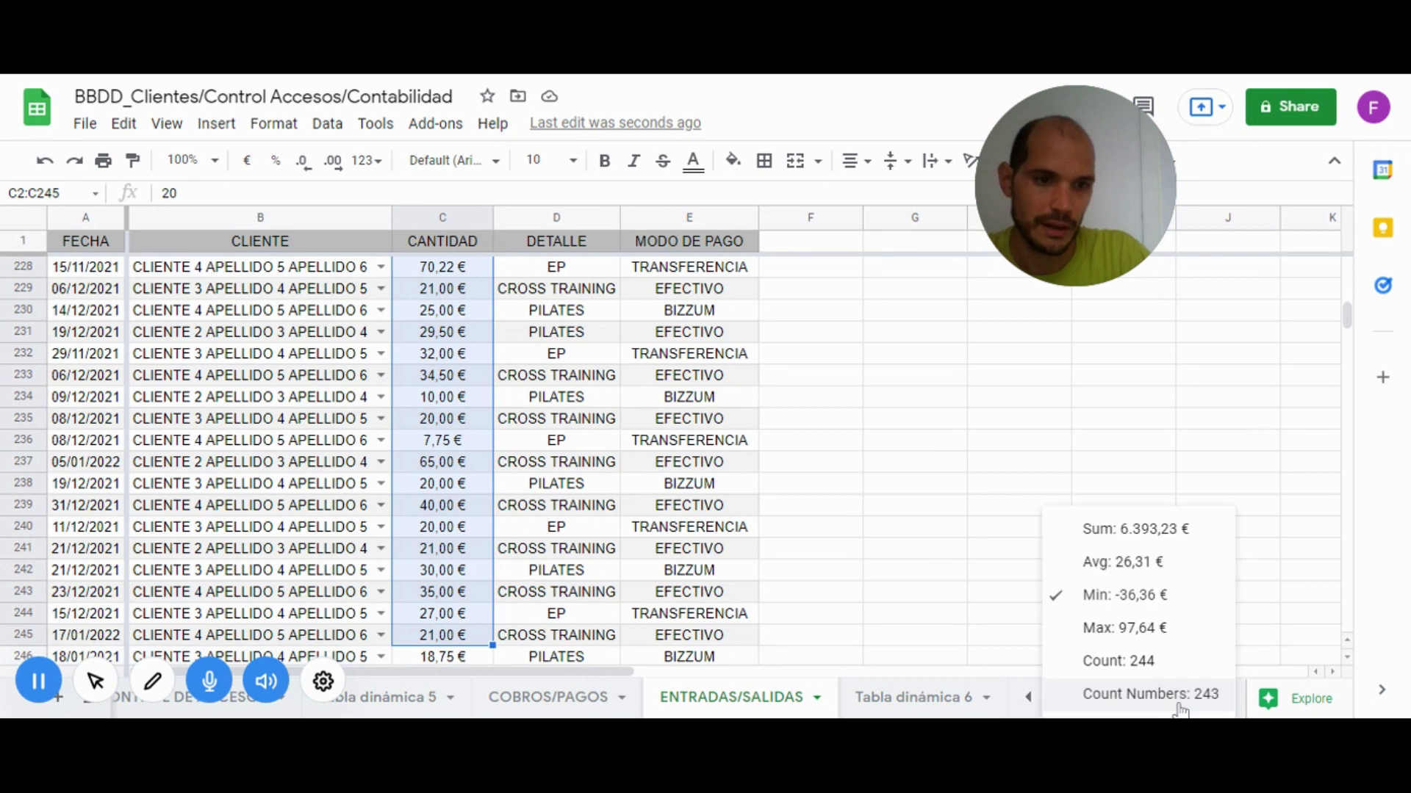
{"action": "left_click", "coordinate": [1130, 530]}
{"action": "scroll", "coordinate": [445, 367], "scroll_direction": "up", "scroll_amount": 3}
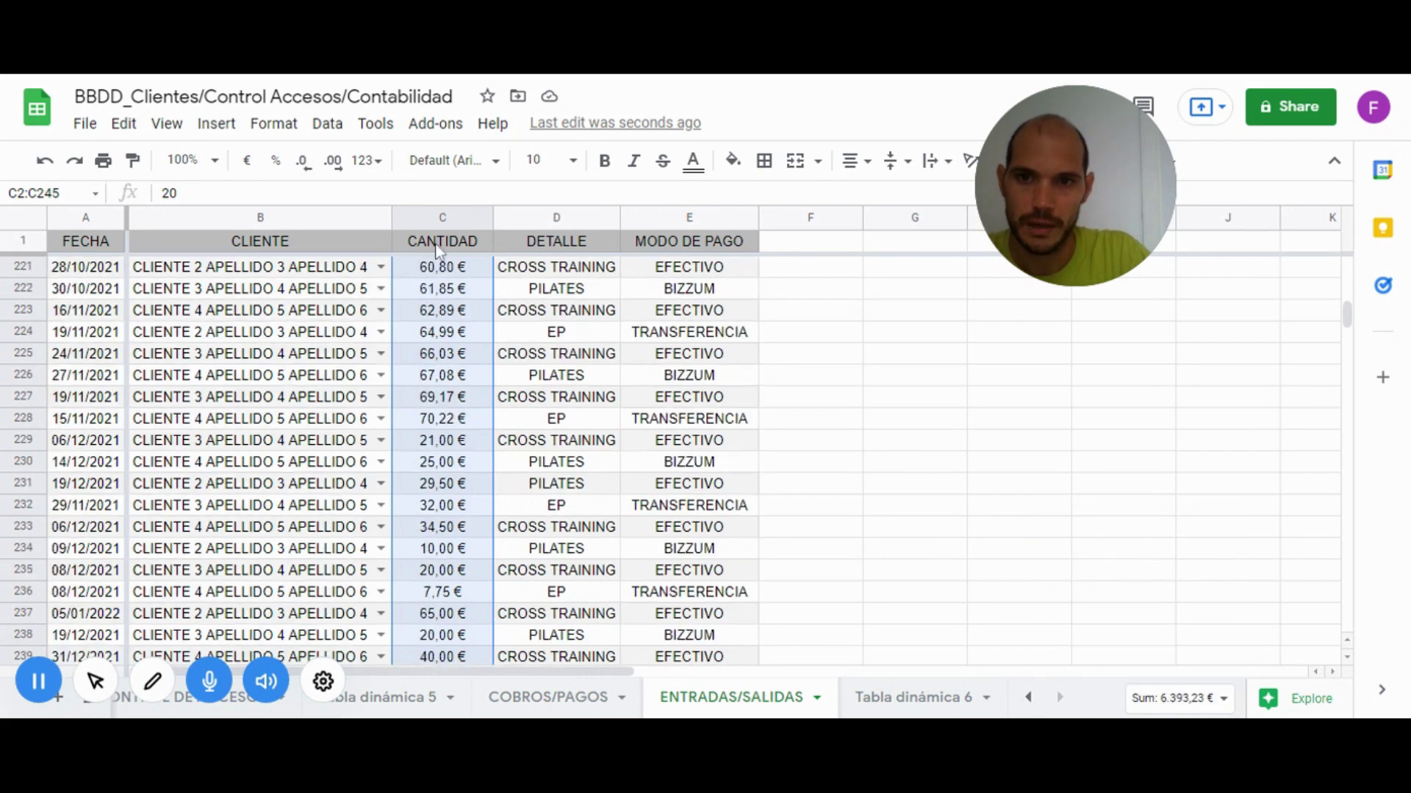
{"action": "left_click", "coordinate": [445, 217]}
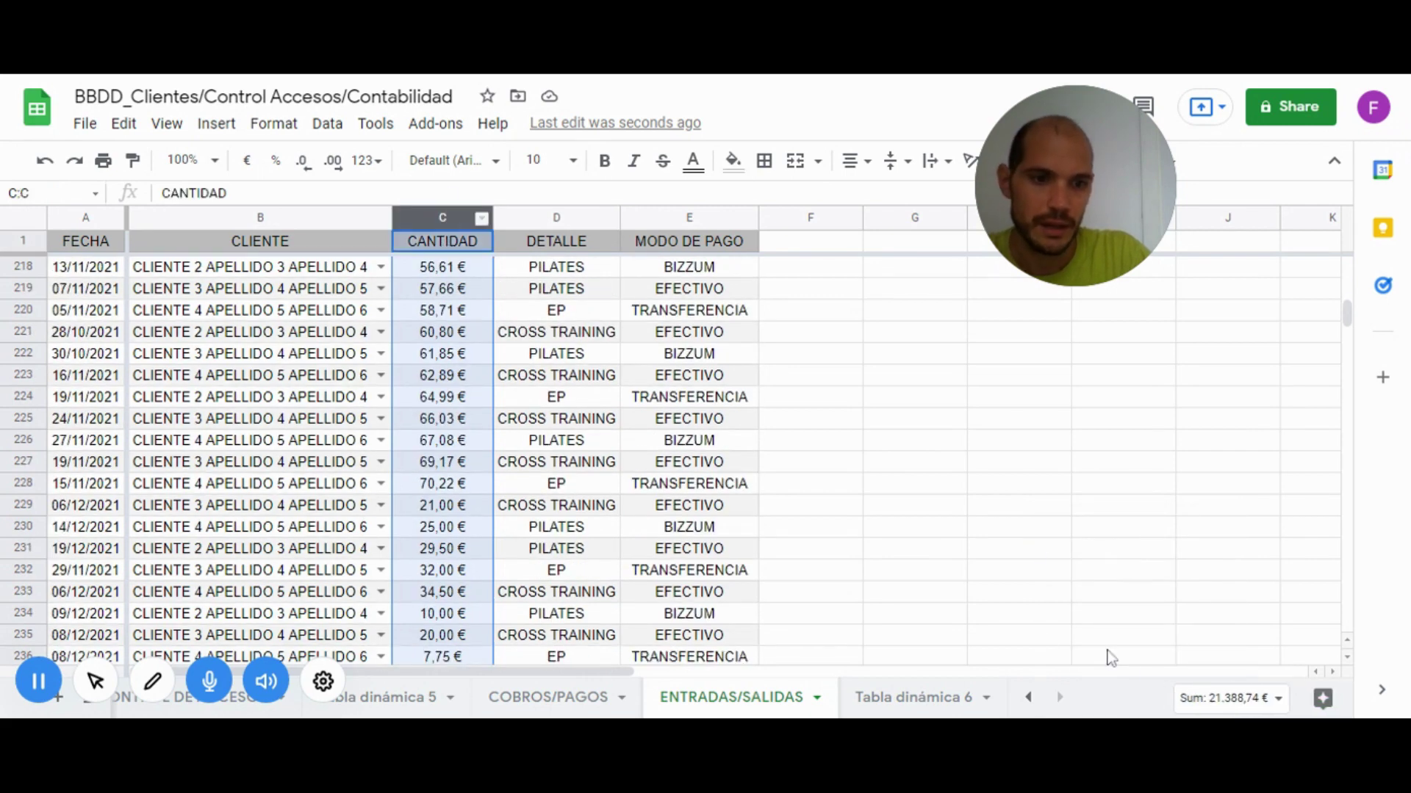
{"action": "left_click", "coordinate": [916, 698]}
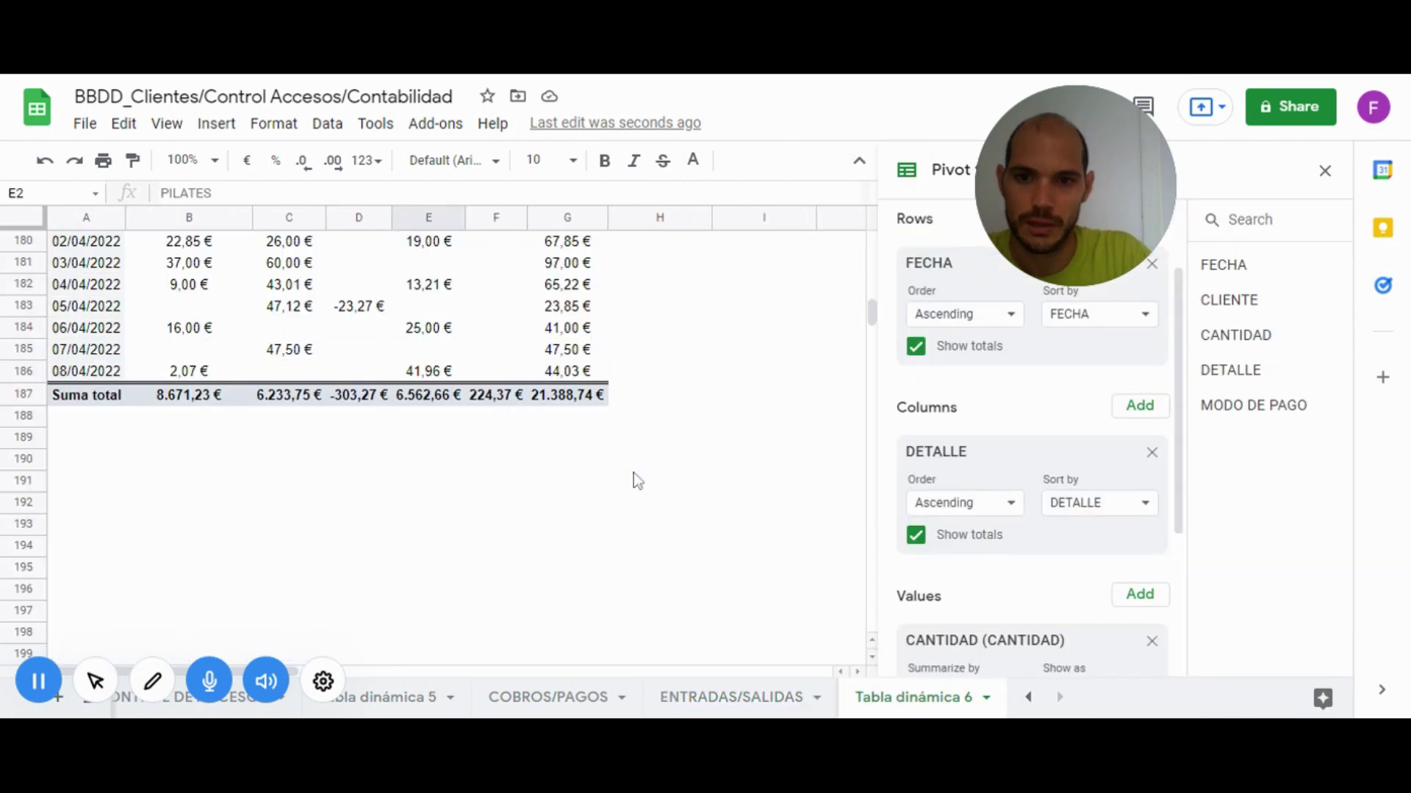
Check the grand total in G187, then delete the CANTIDAD label from cell A1
{"action": "left_click", "coordinate": [572, 396]}
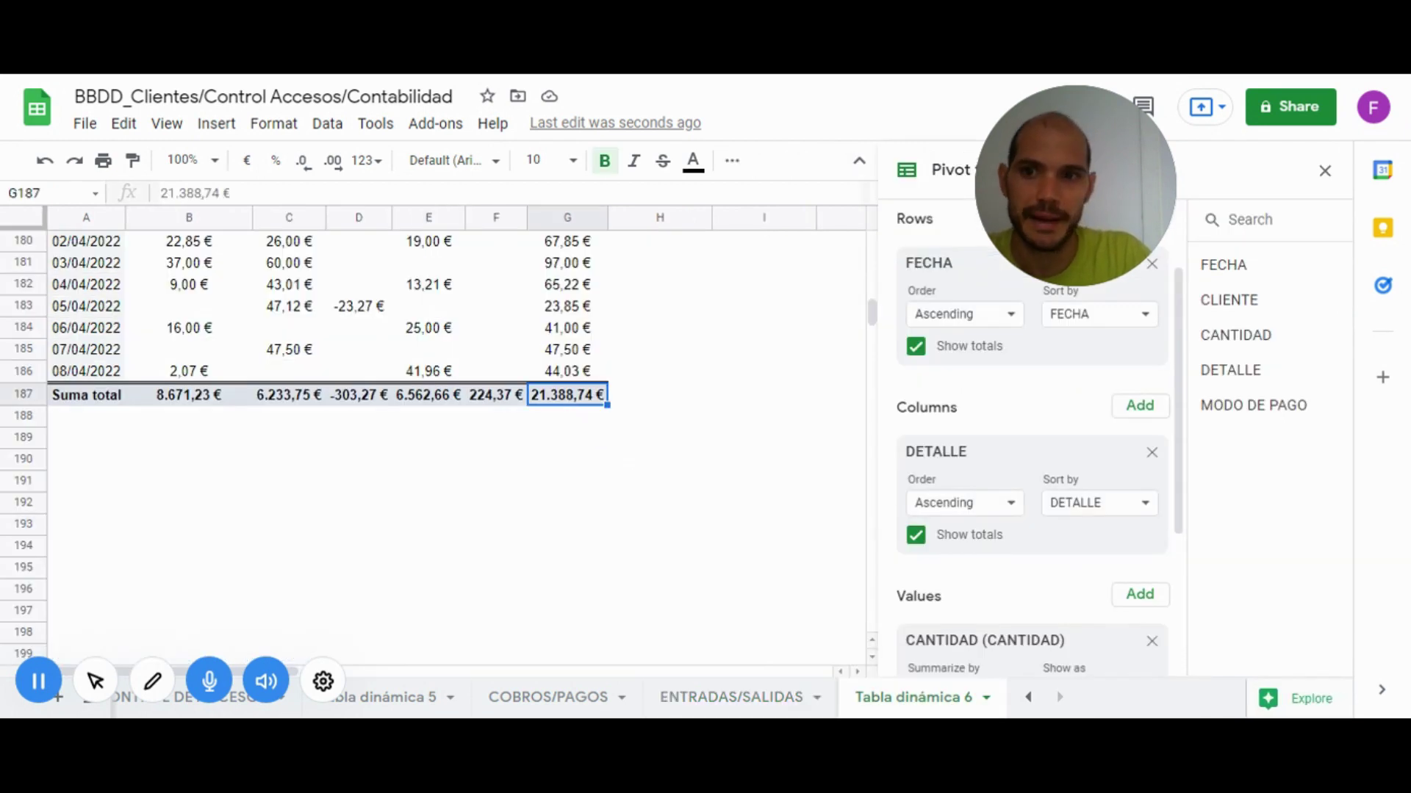
{"action": "scroll", "coordinate": [570, 399], "scroll_direction": "up", "scroll_amount": 8}
{"action": "scroll", "coordinate": [570, 398], "scroll_direction": "up", "scroll_amount": 12}
{"action": "scroll", "coordinate": [570, 398], "scroll_direction": "up", "scroll_amount": 8}
{"action": "scroll", "coordinate": [570, 398], "scroll_direction": "up", "scroll_amount": 7}
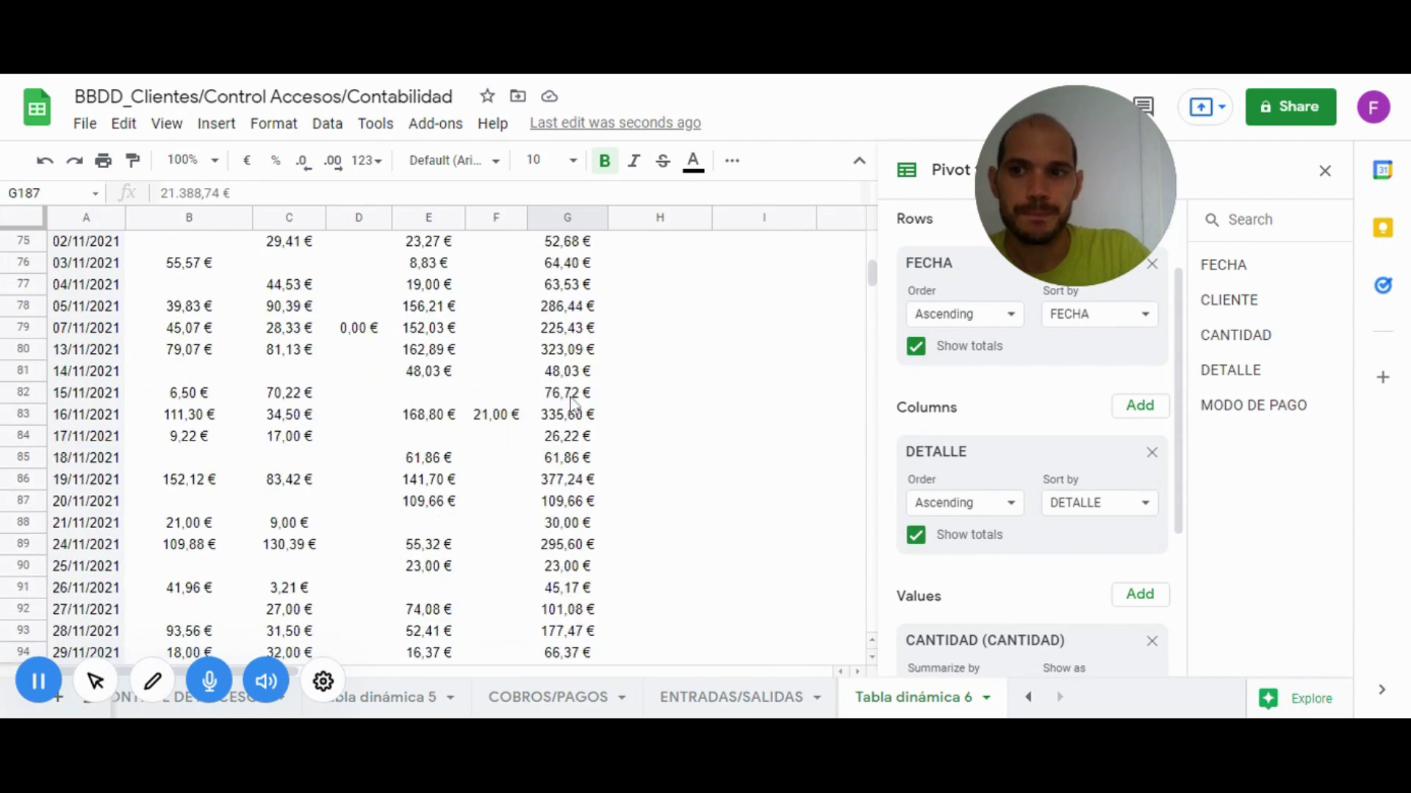
{"action": "scroll", "coordinate": [570, 398], "scroll_direction": "up", "scroll_amount": 13}
{"action": "scroll", "coordinate": [570, 399], "scroll_direction": "up", "scroll_amount": 12}
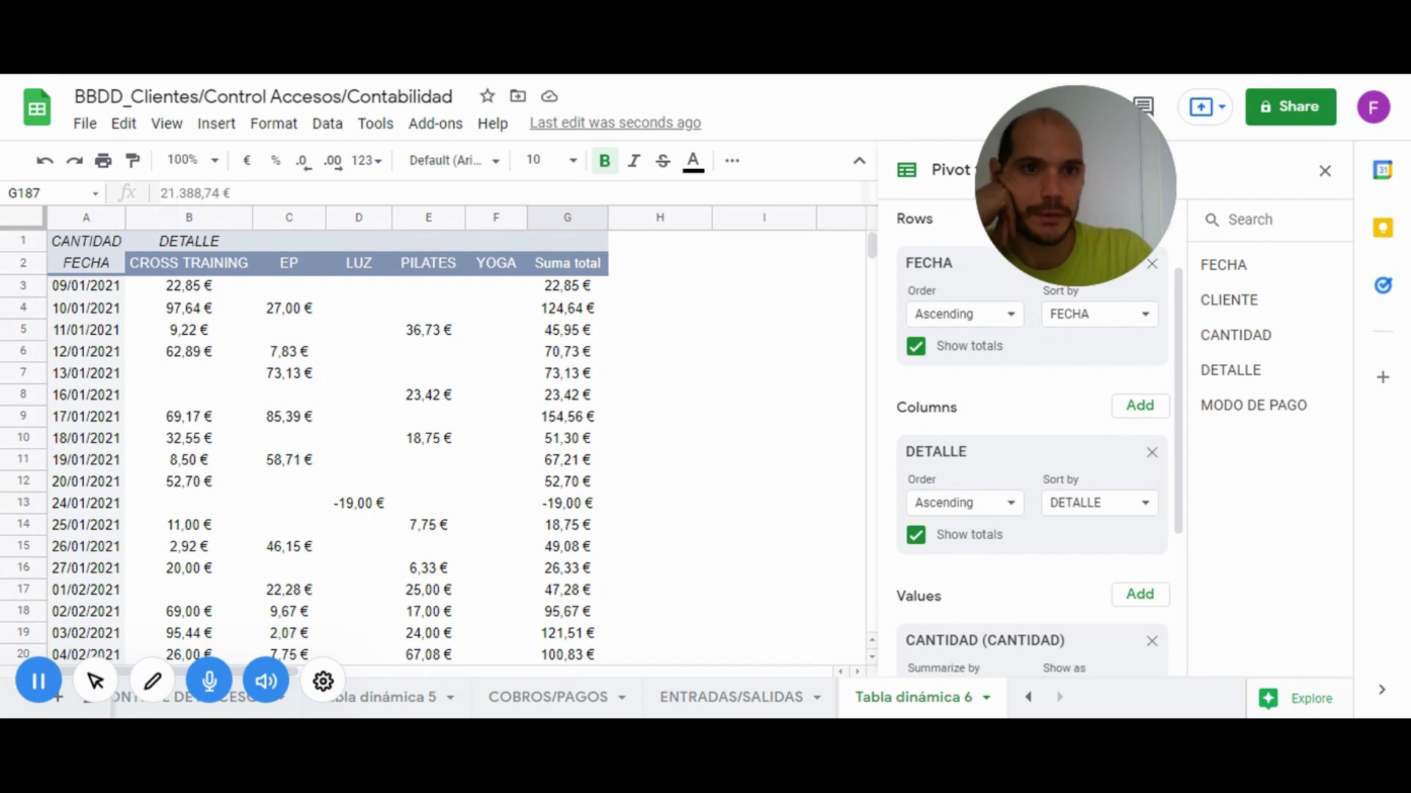
{"action": "left_click", "coordinate": [86, 245]}
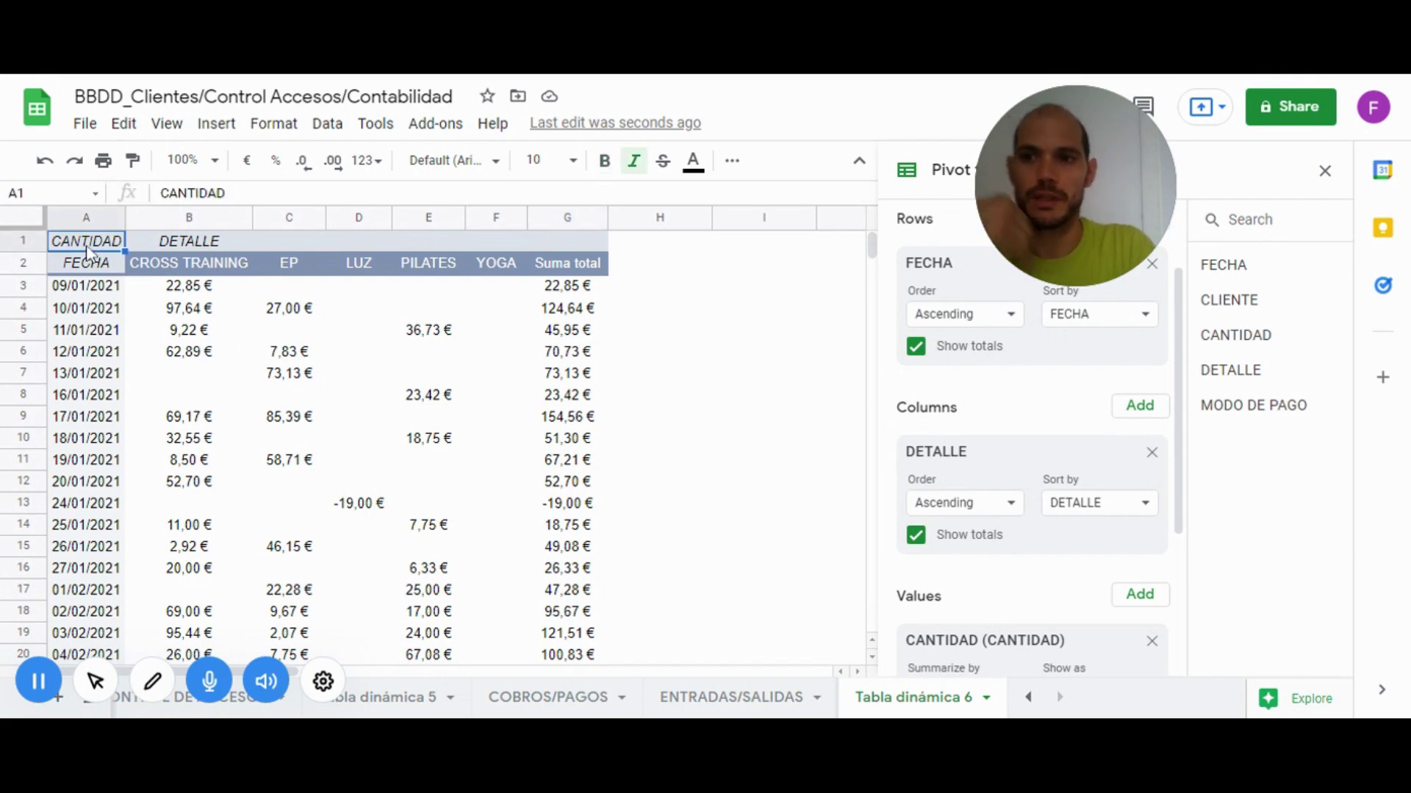
{"action": "key", "text": "BackSpace"}
{"action": "key", "text": "Return"}
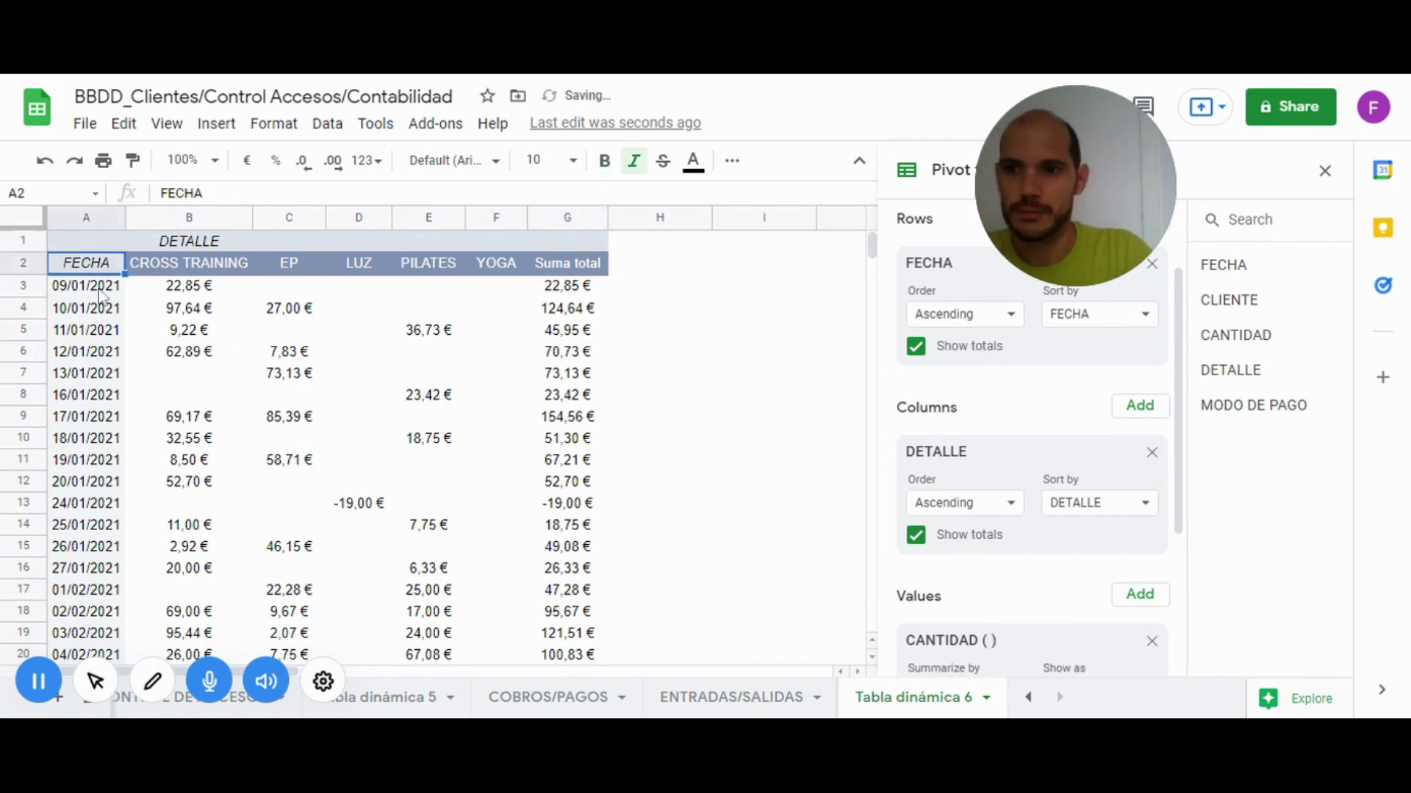
Group the FECHA rows with a Year-Month pivot date group, listing 2021-ene through 2022-abr
{"action": "right_click", "coordinate": [98, 283]}
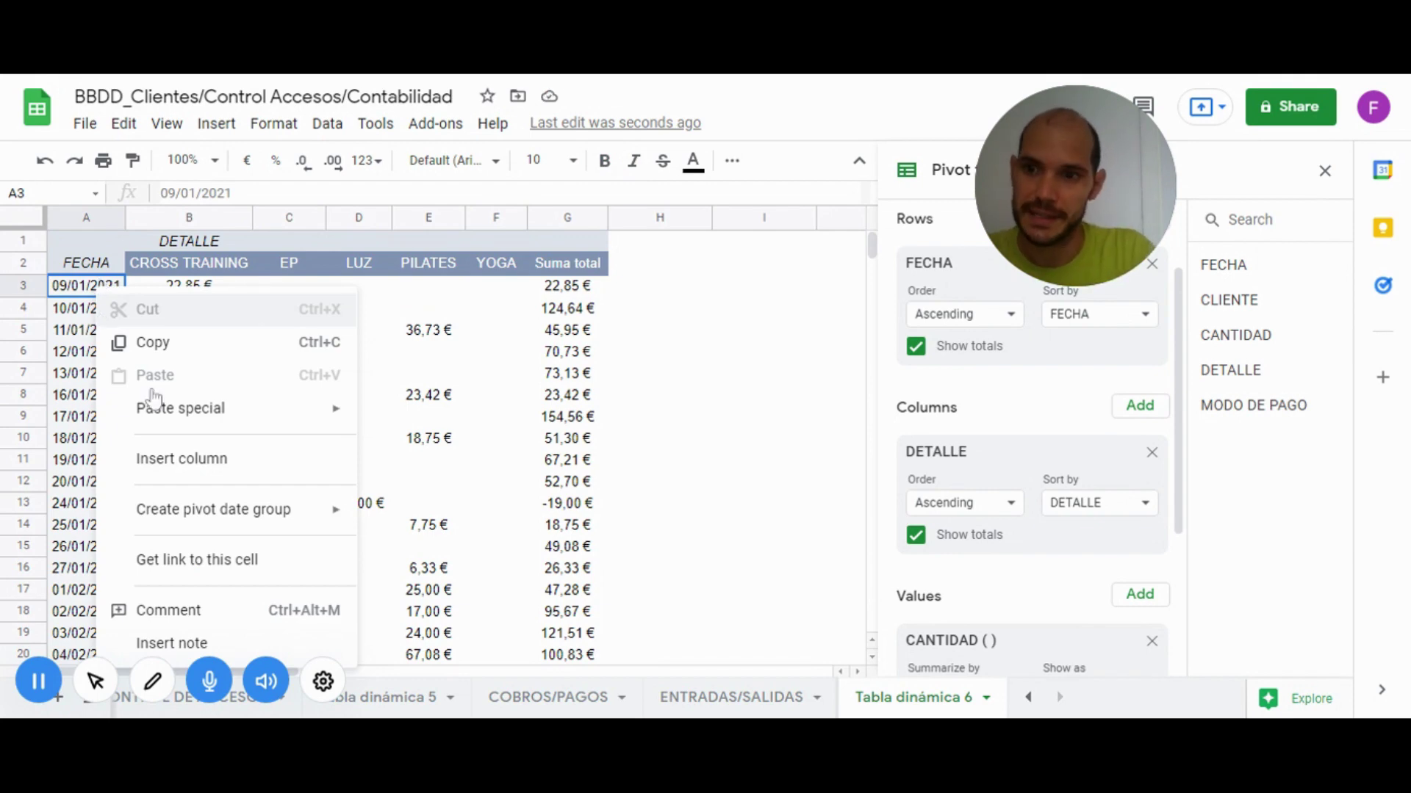
{"action": "mouse_move", "coordinate": [213, 509]}
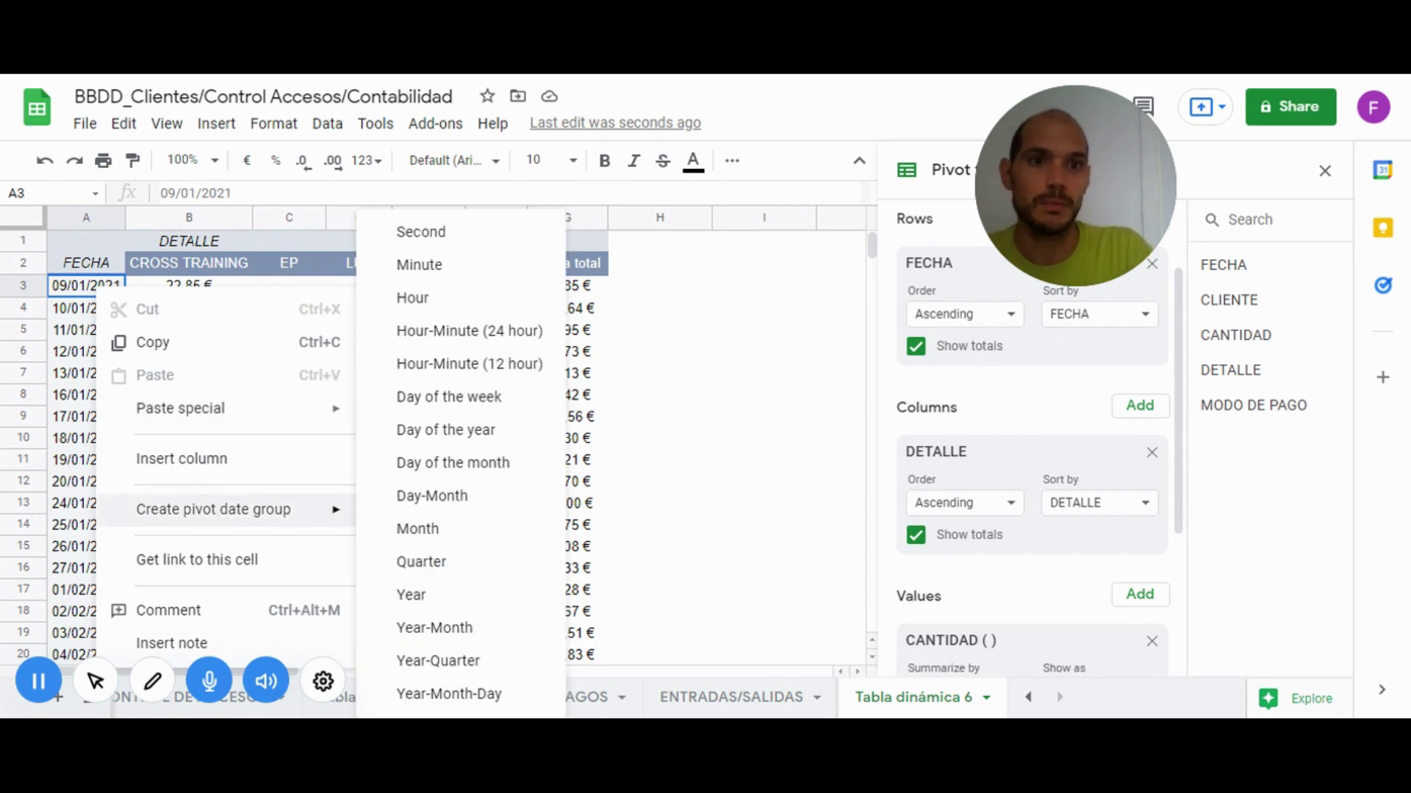
{"action": "left_click", "coordinate": [466, 629]}
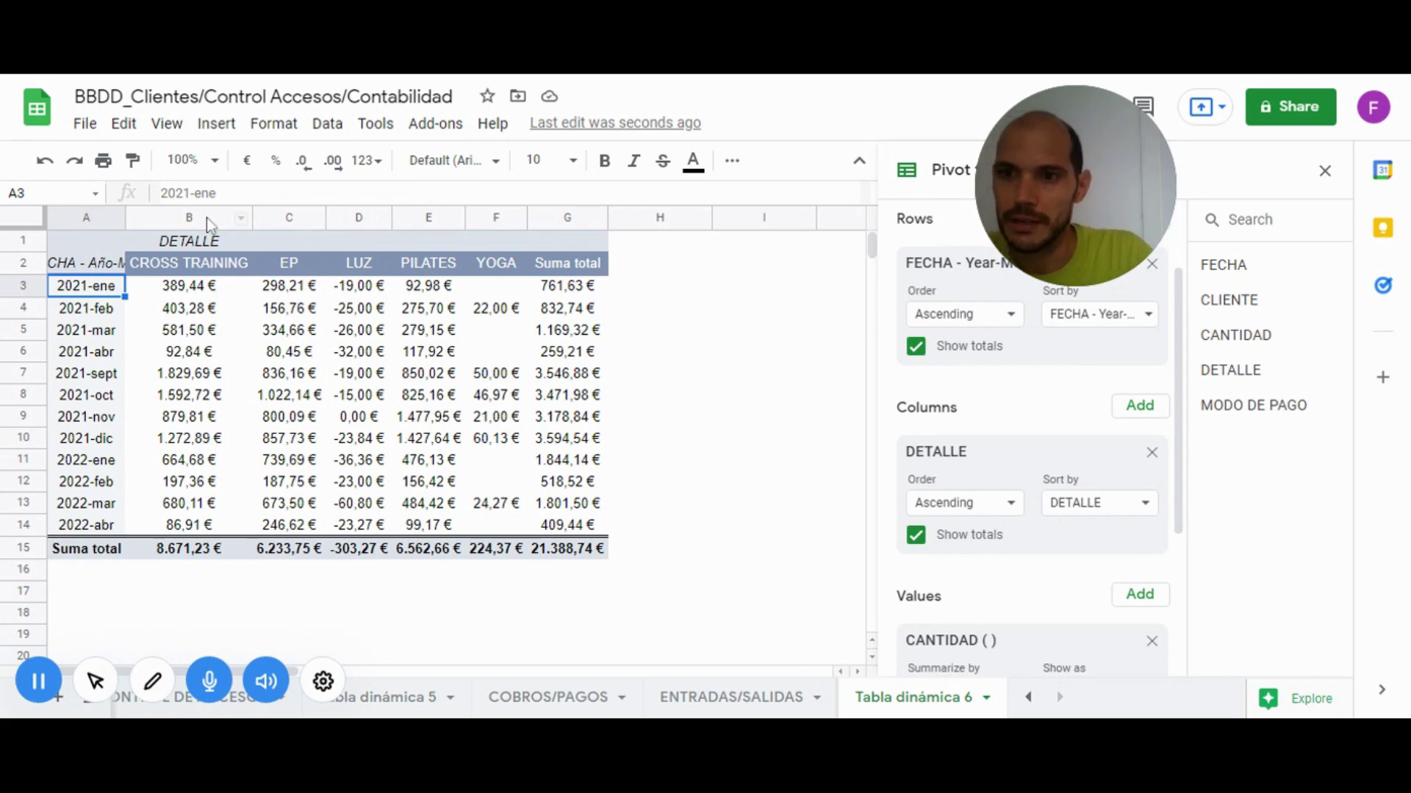
{"action": "left_click", "coordinate": [105, 266]}
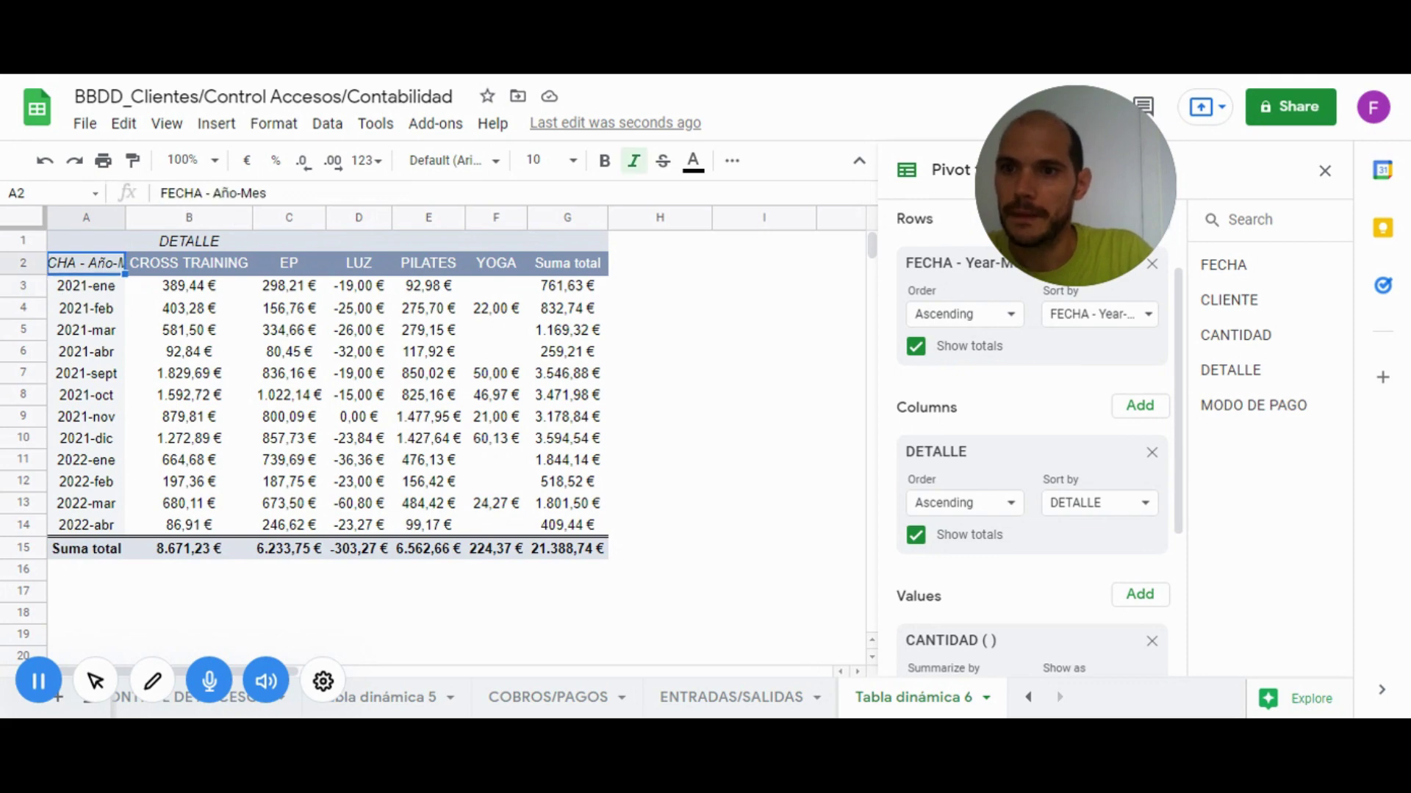
{"action": "key", "text": "Return"}
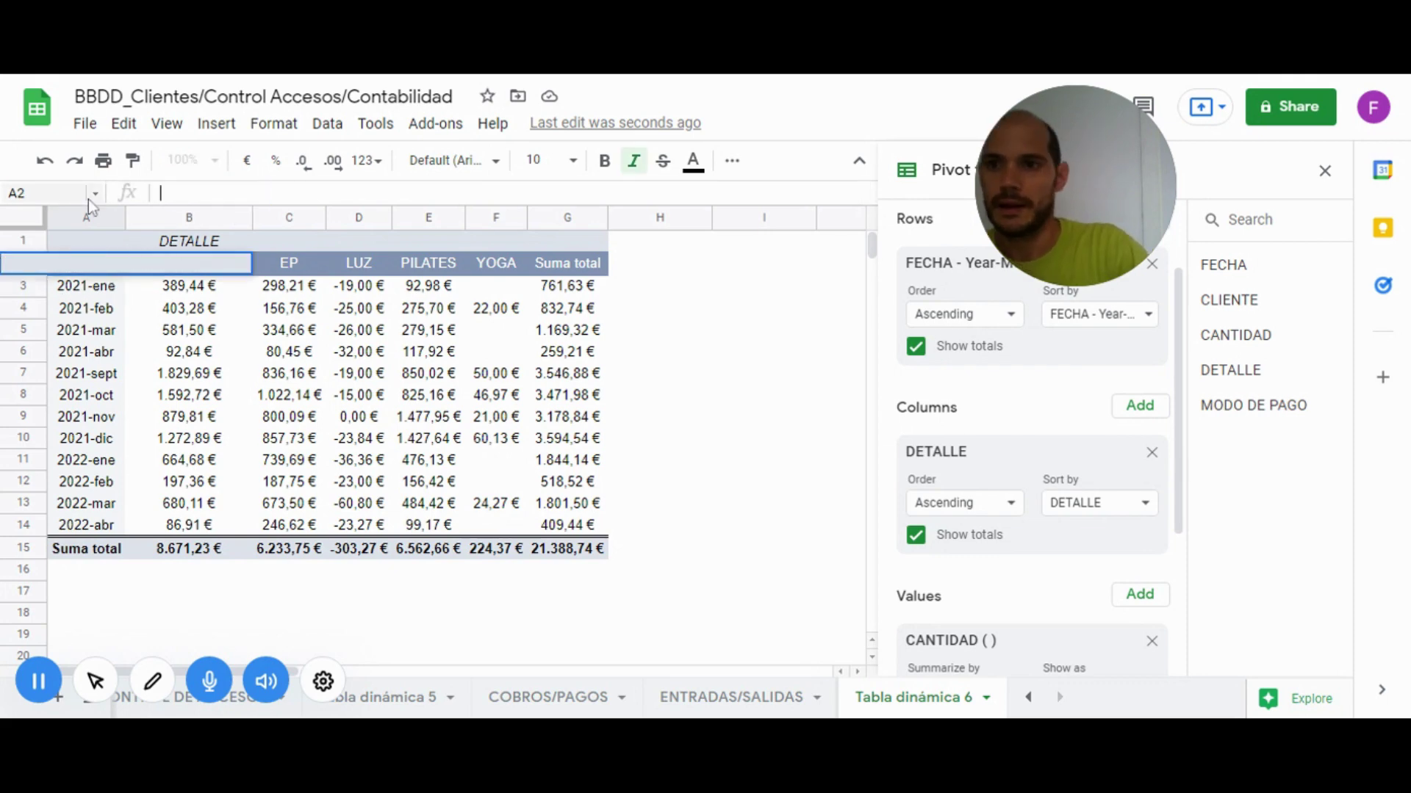
{"action": "key", "text": "Return"}
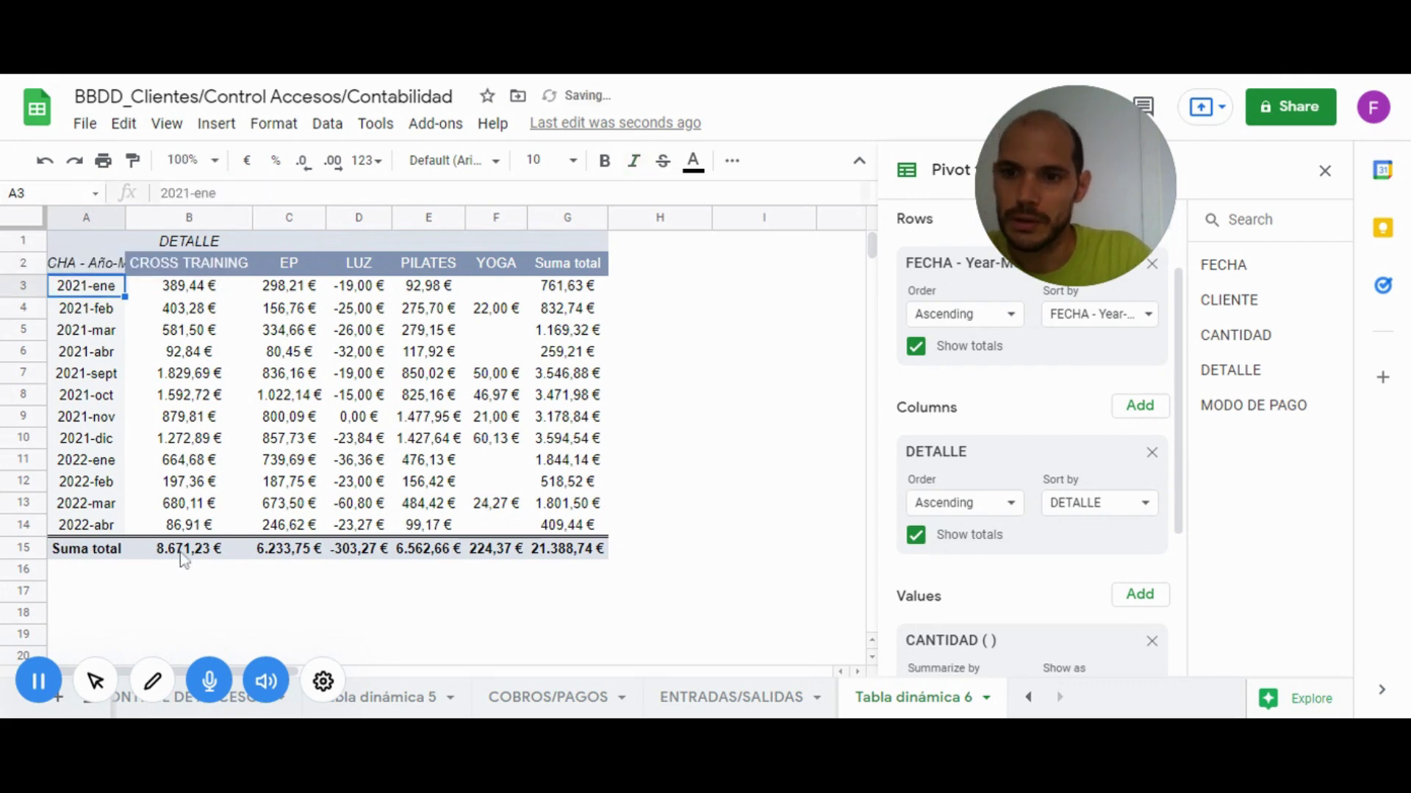
{"action": "left_click", "coordinate": [181, 553]}
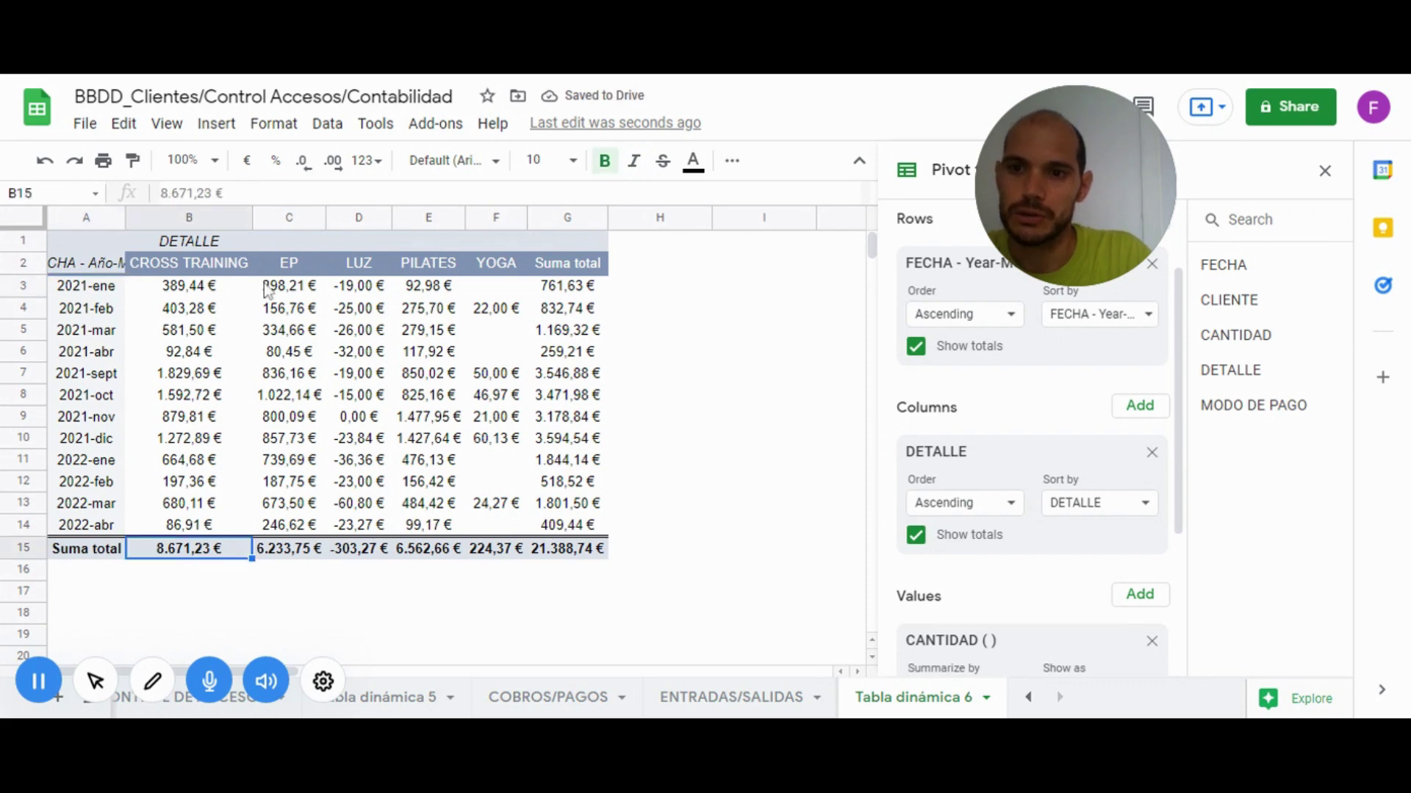
{"action": "key", "text": "Right"}
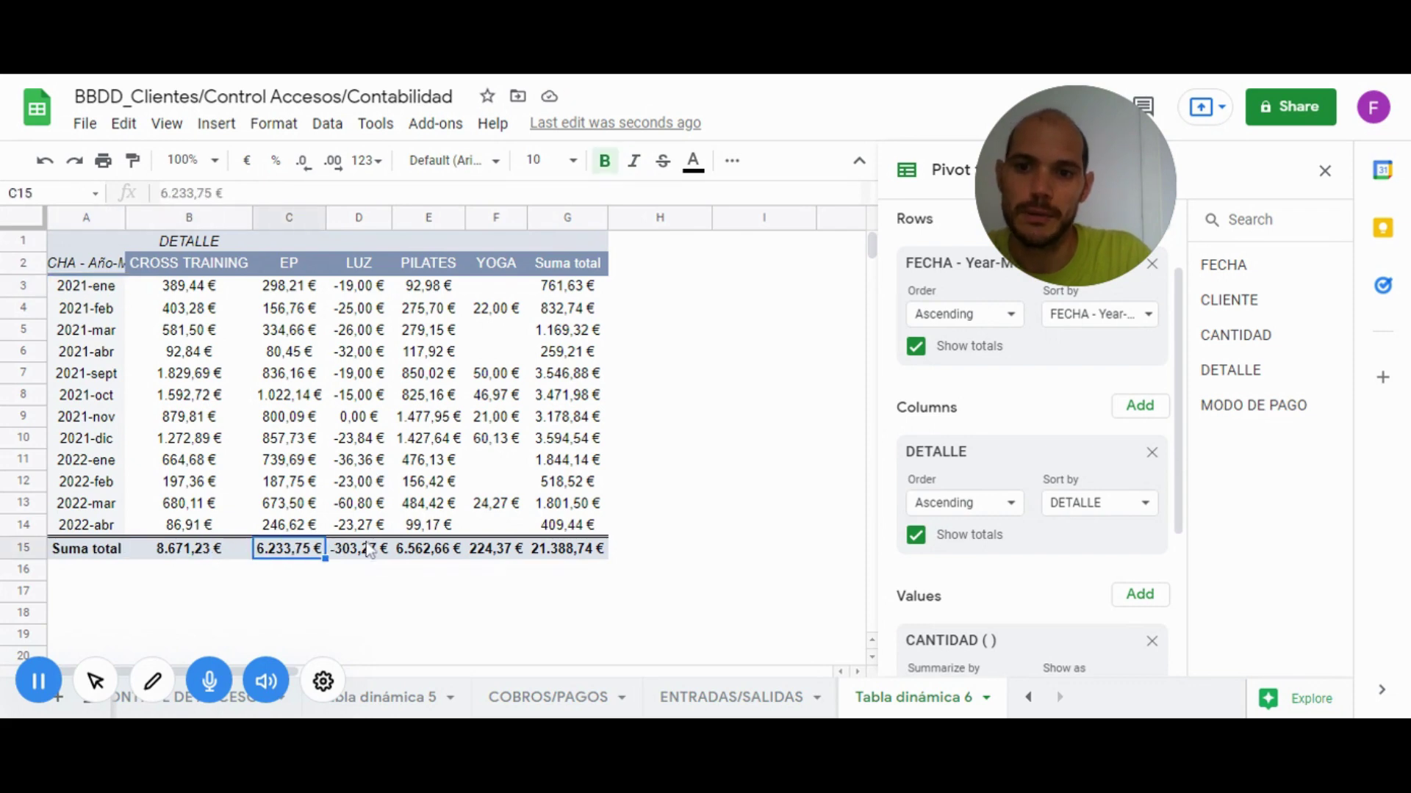
{"action": "left_click", "coordinate": [368, 553]}
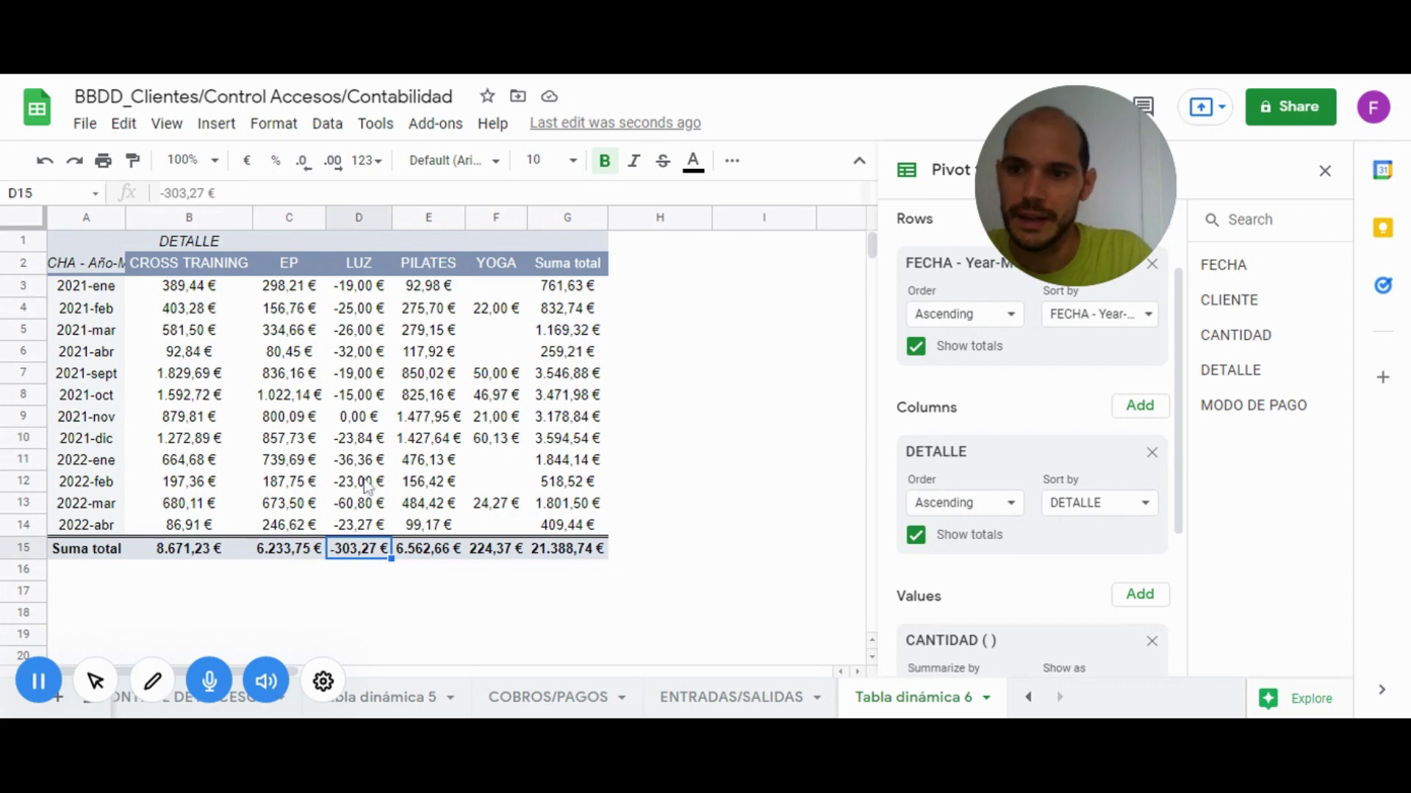
{"action": "left_click", "coordinate": [441, 554]}
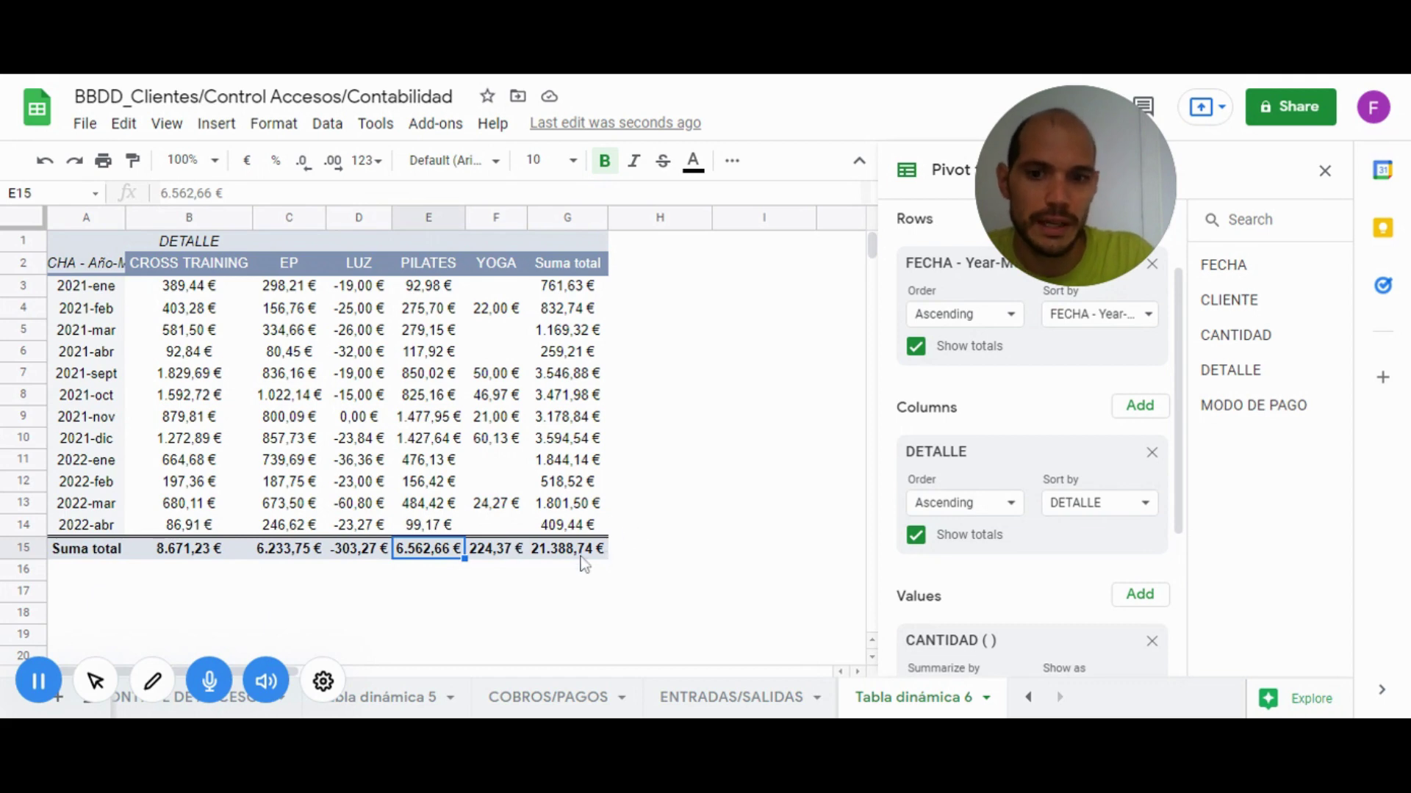
{"action": "double_click", "coordinate": [496, 549]}
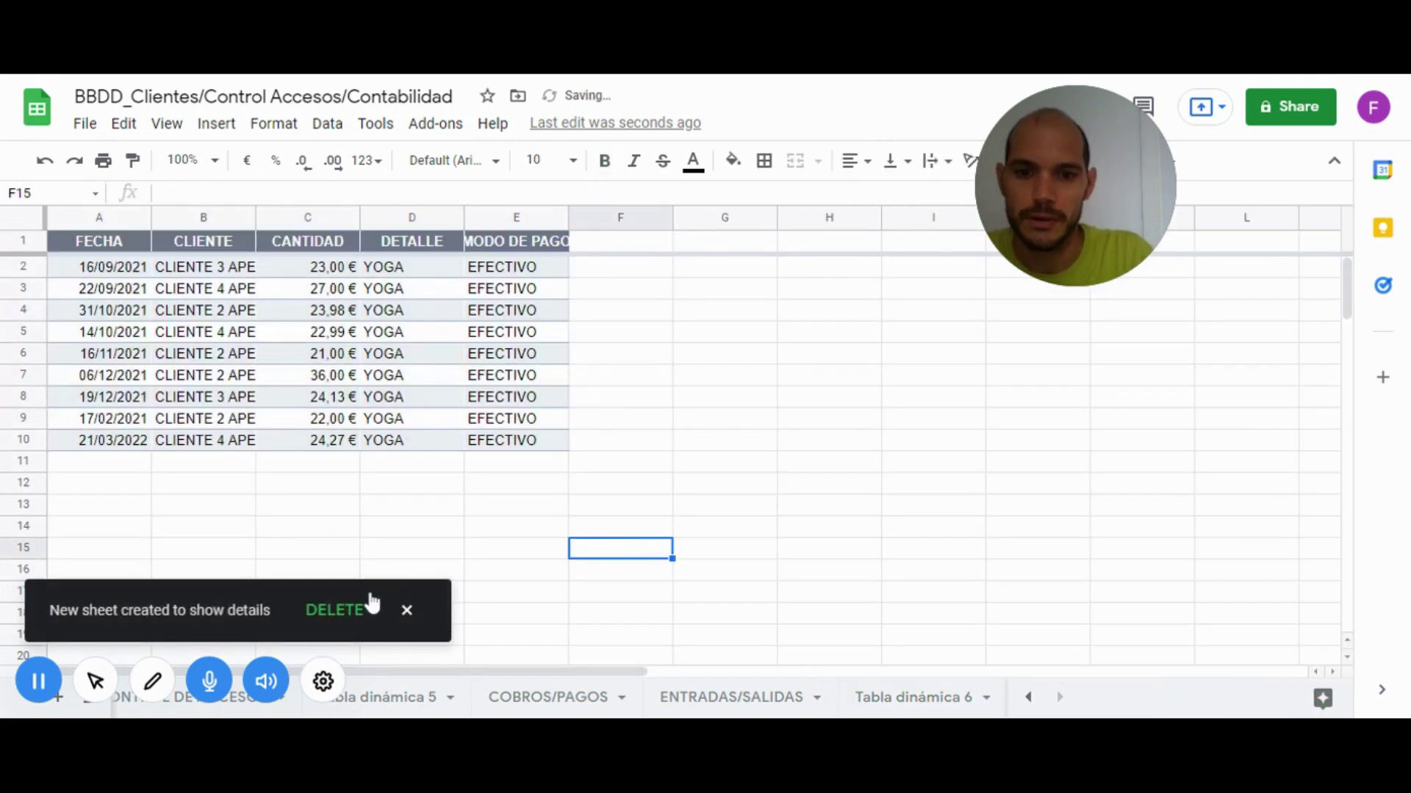
{"action": "left_click", "coordinate": [371, 609]}
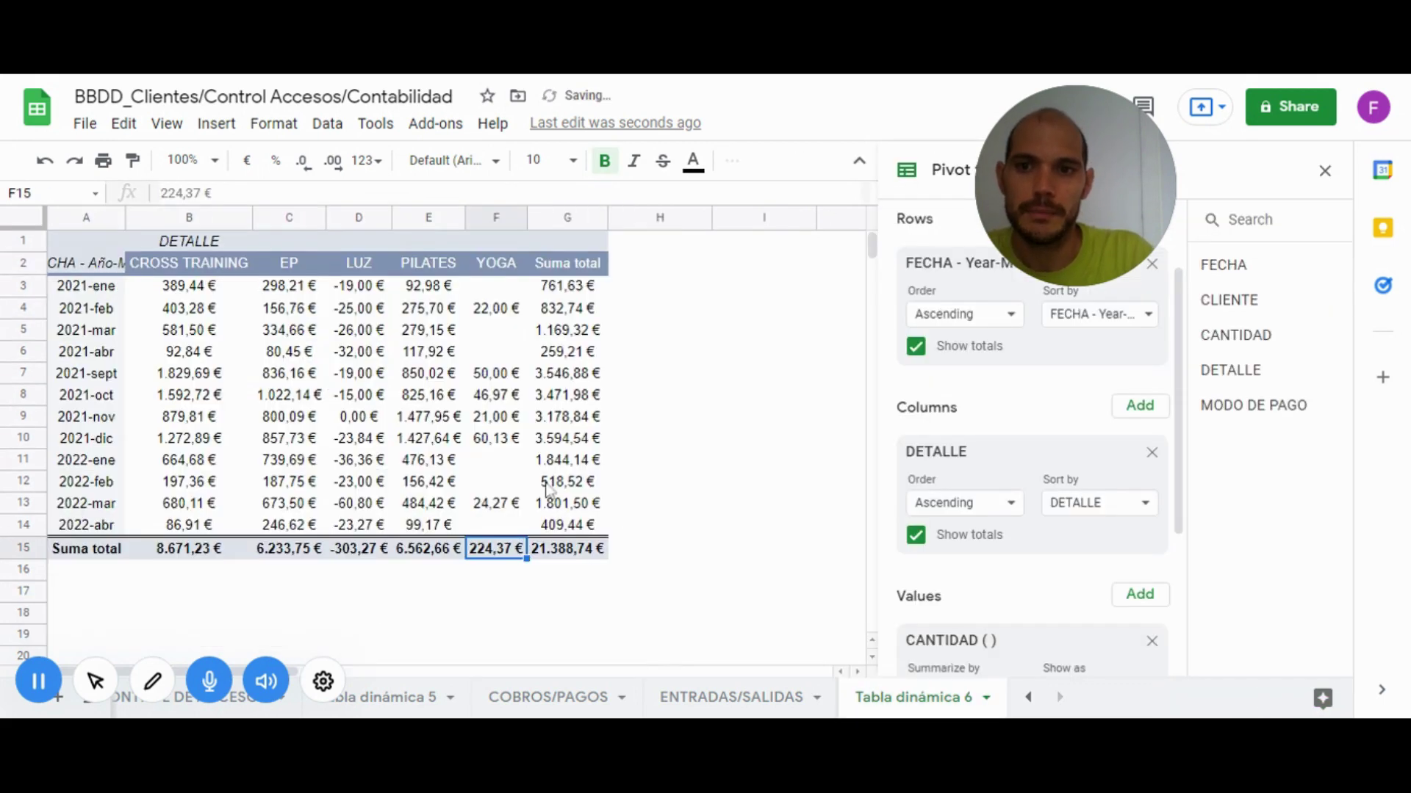
{"action": "left_click", "coordinate": [592, 555]}
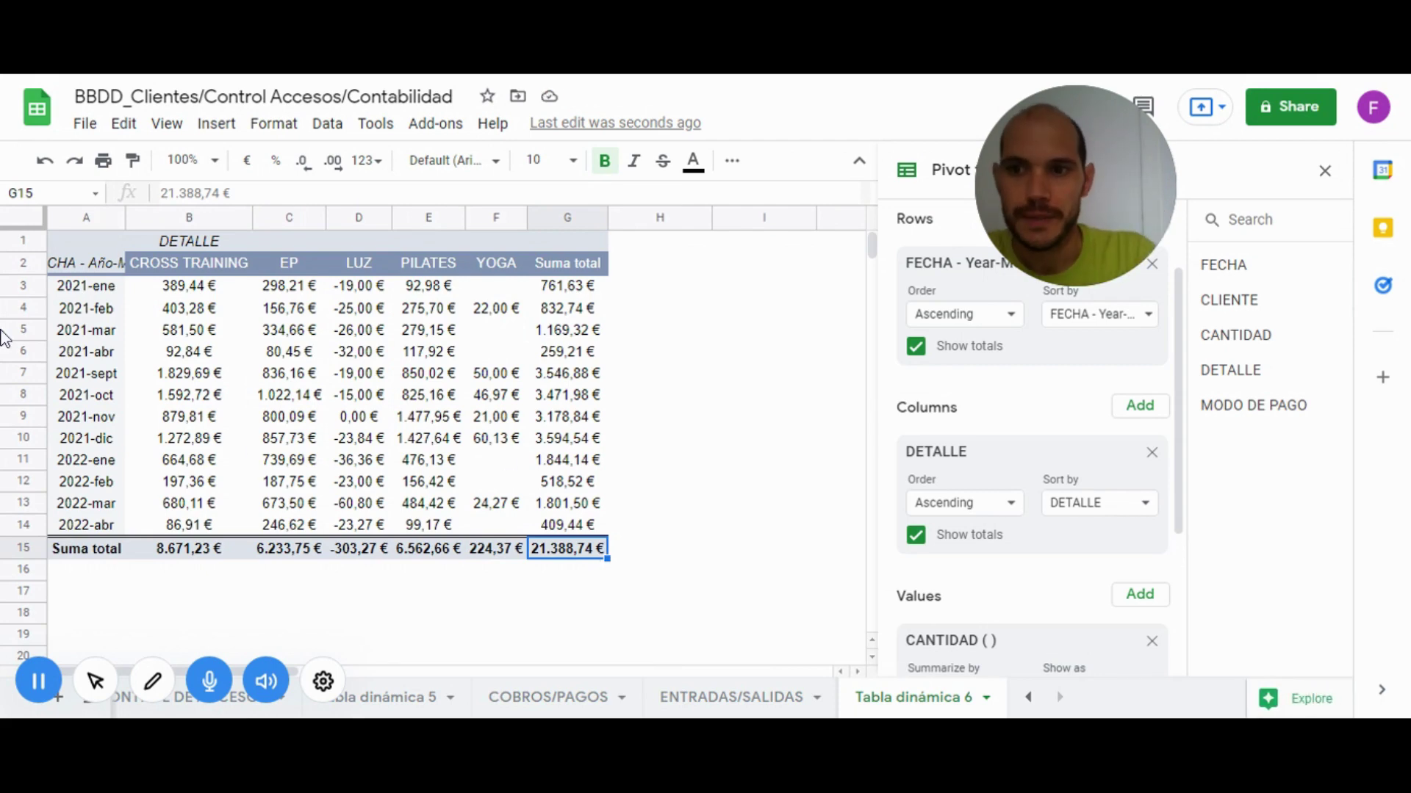
Switch the FECHA pivot date group to Year-Quarter, listing 2021-Q1 through 2022-Q2
{"action": "right_click", "coordinate": [82, 292]}
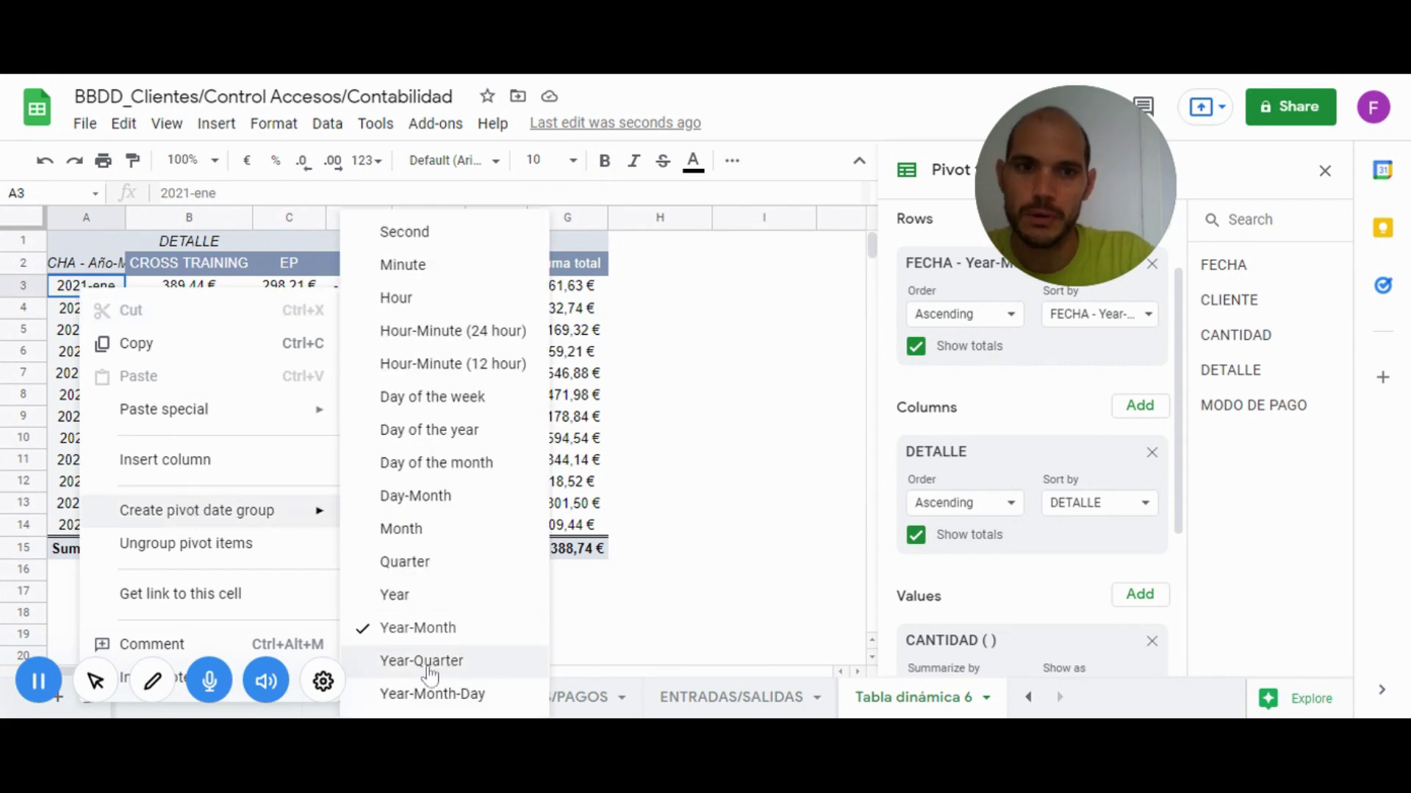
{"action": "left_click", "coordinate": [430, 664]}
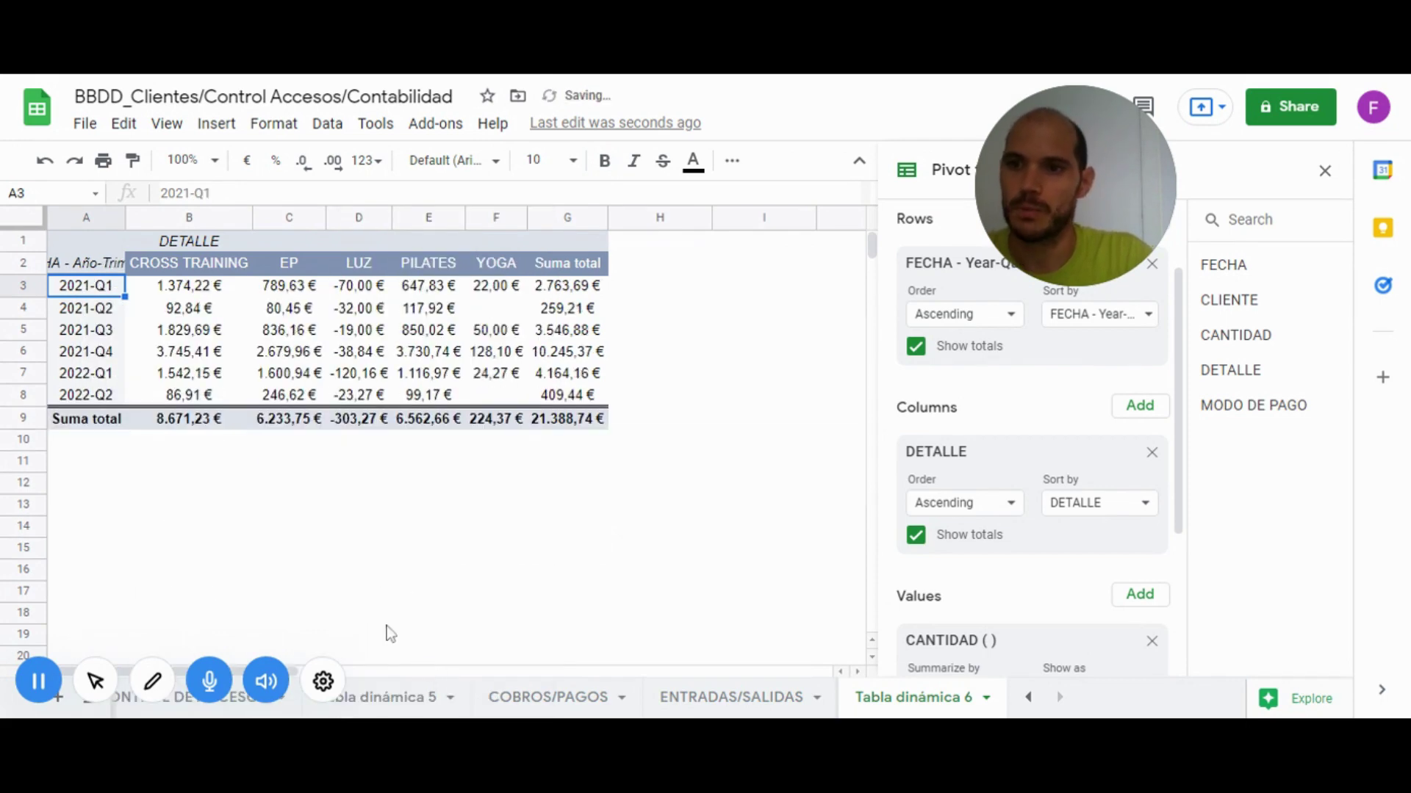
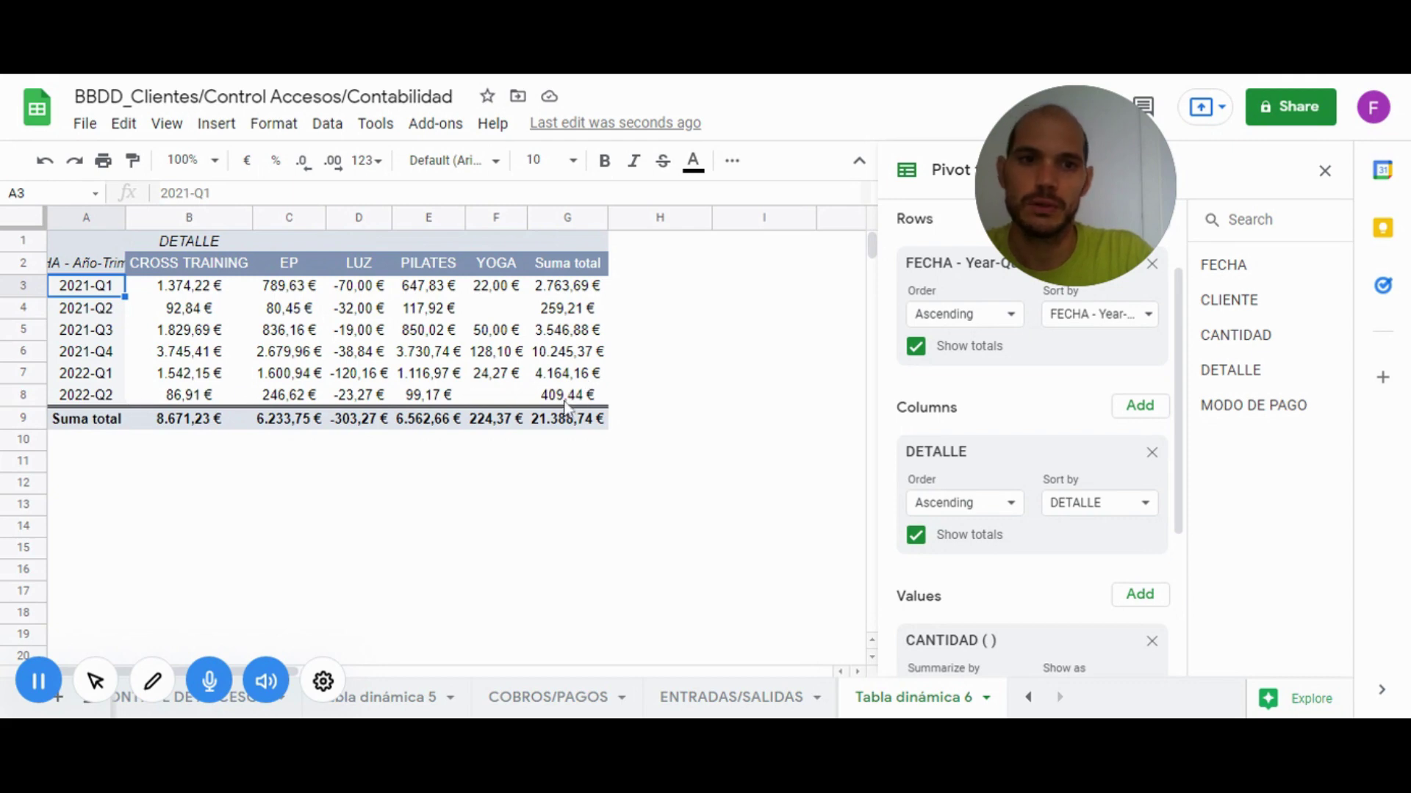
Auto-fit column A so the full 'FECHA - Año-Trimestre' header is visible
{"action": "left_click", "coordinate": [570, 398]}
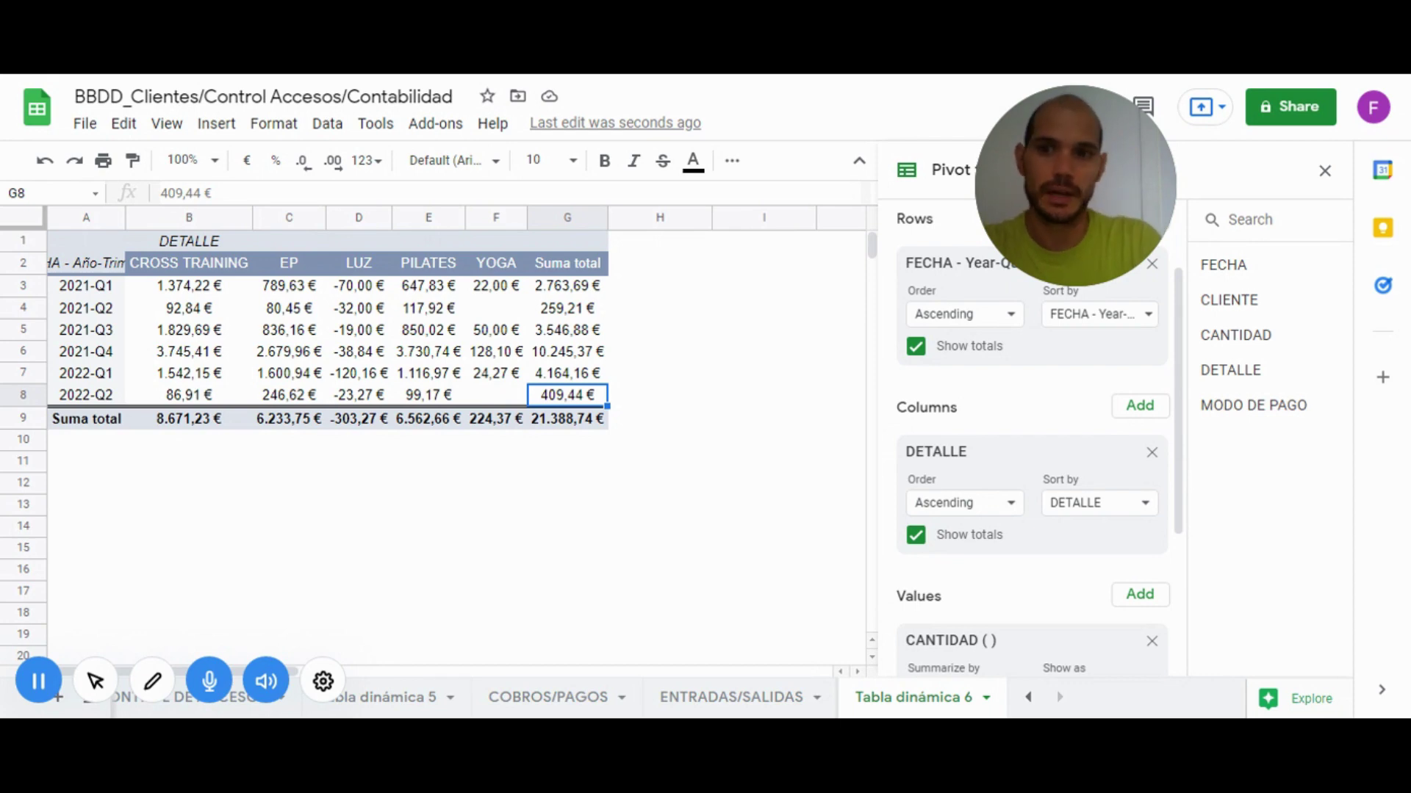
{"action": "double_click", "coordinate": [125, 218]}
{"action": "left_click", "coordinate": [172, 296]}
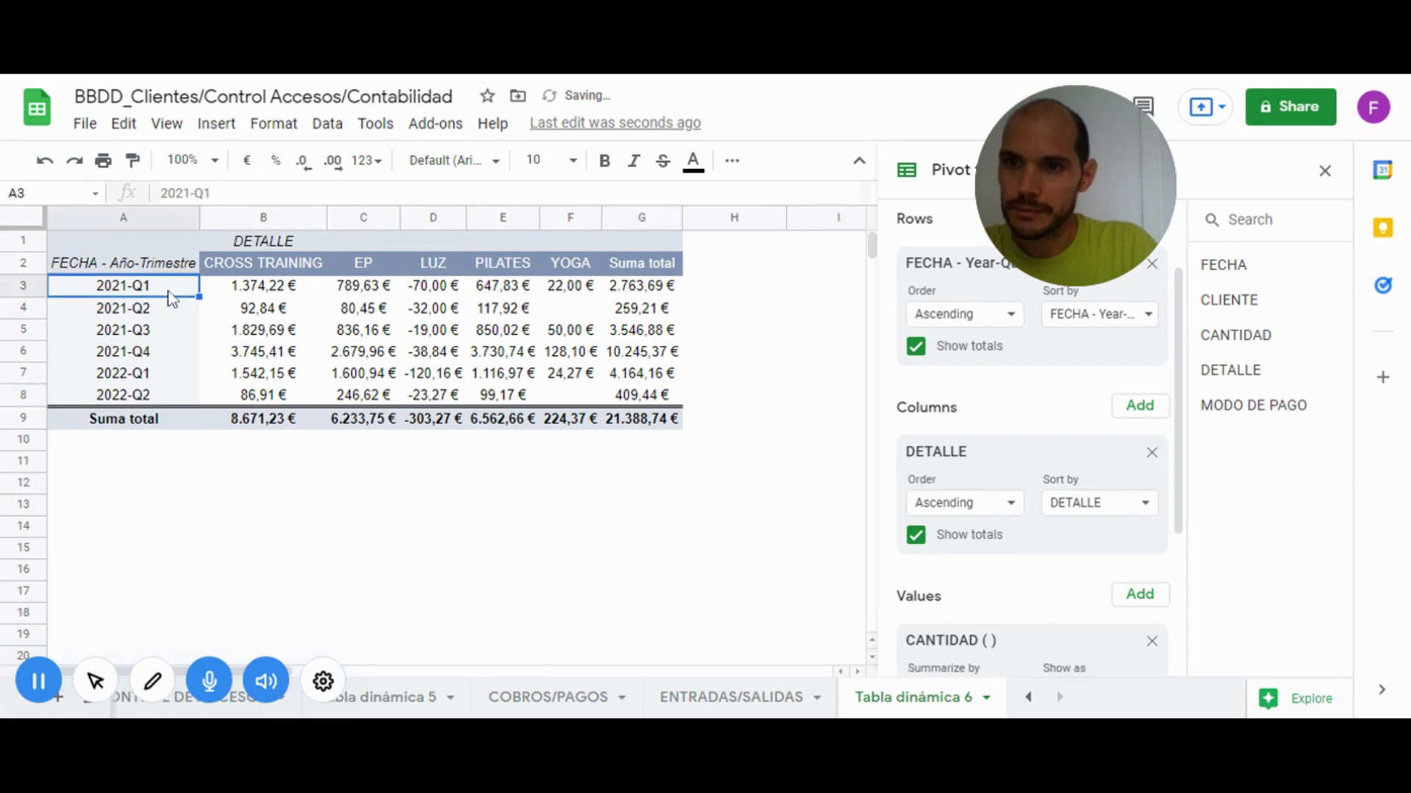
{"action": "right_click", "coordinate": [171, 296]}
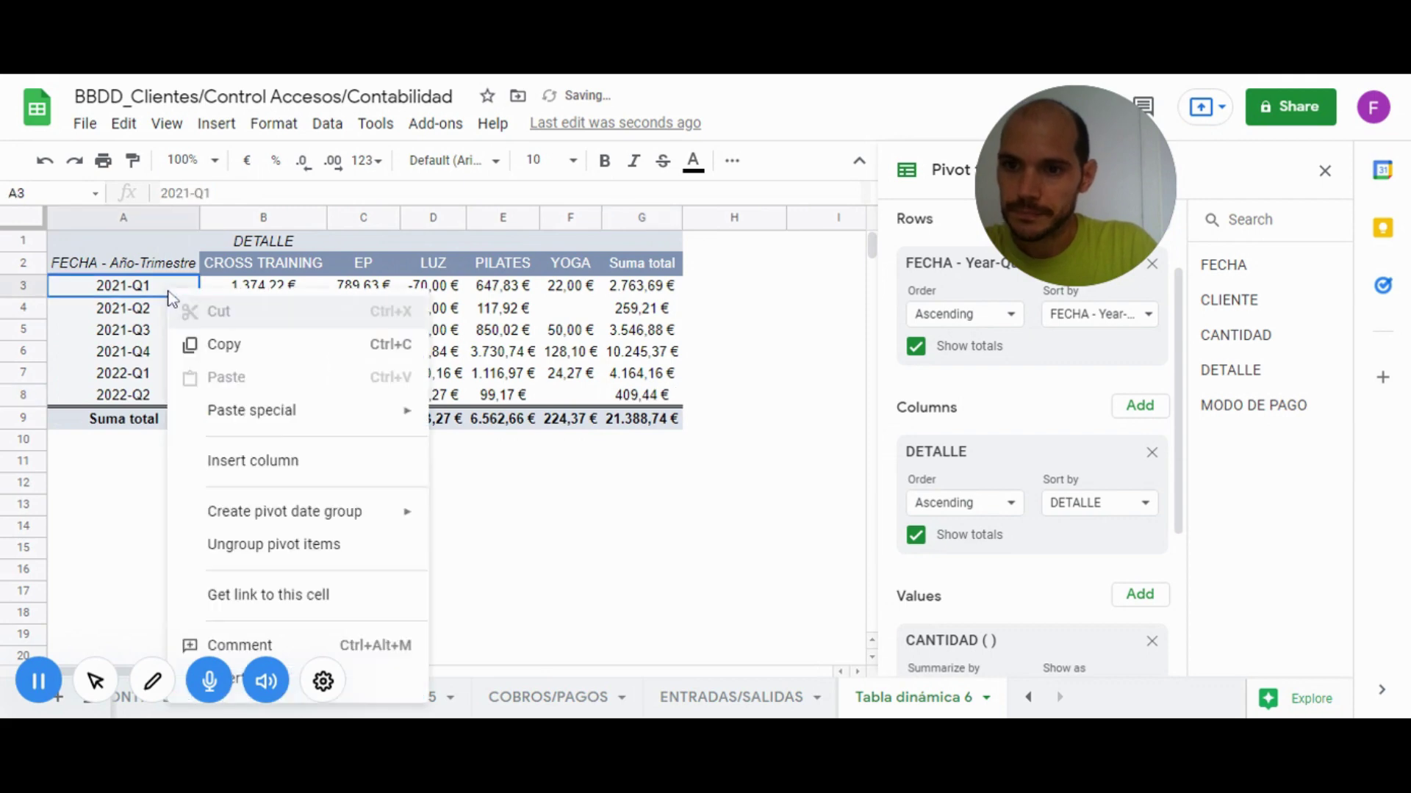
Ungroup the quarters into individual dates and add a MODO DE PAGO filter keeping only BIZZUM
{"action": "left_click", "coordinate": [320, 542]}
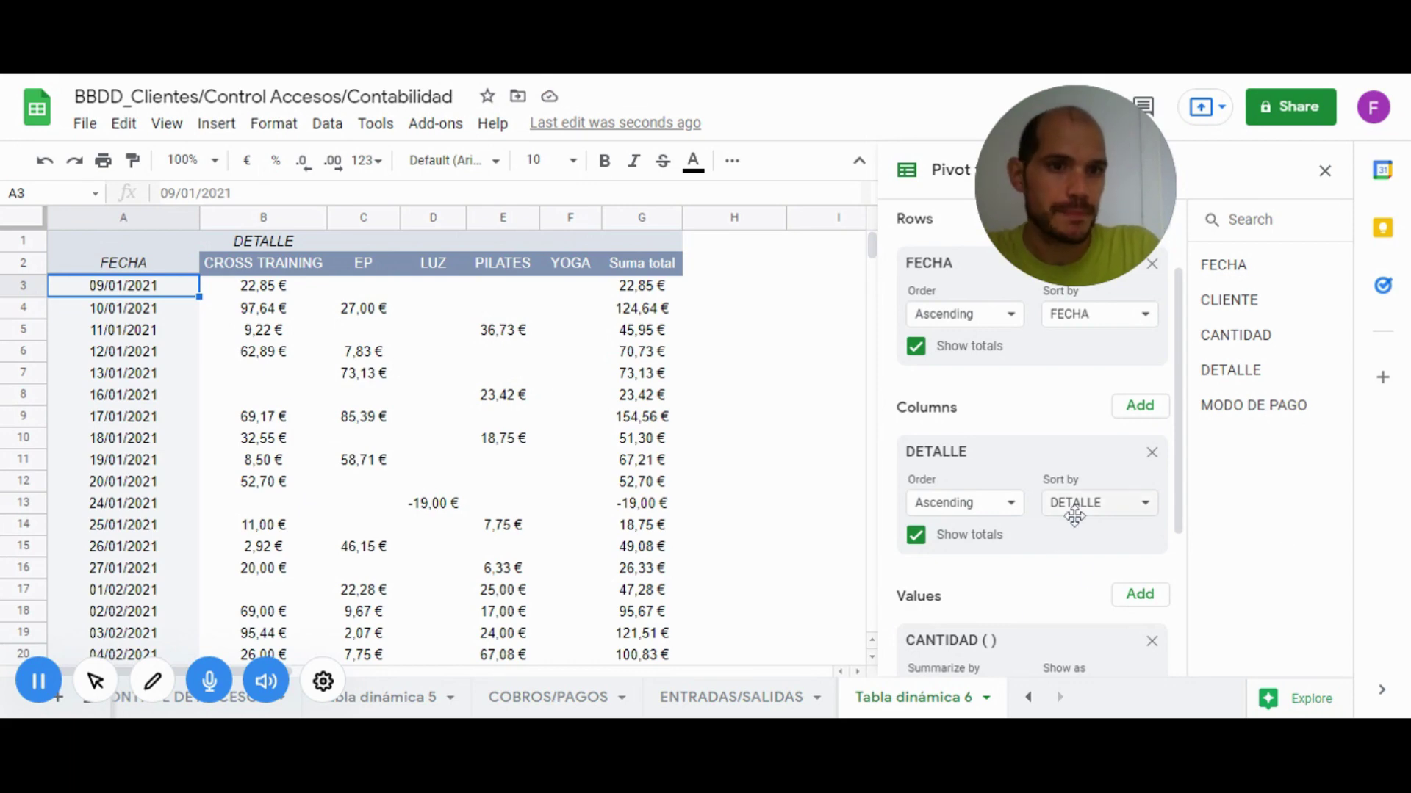
{"action": "scroll", "coordinate": [1080, 522], "scroll_direction": "down", "scroll_amount": 3}
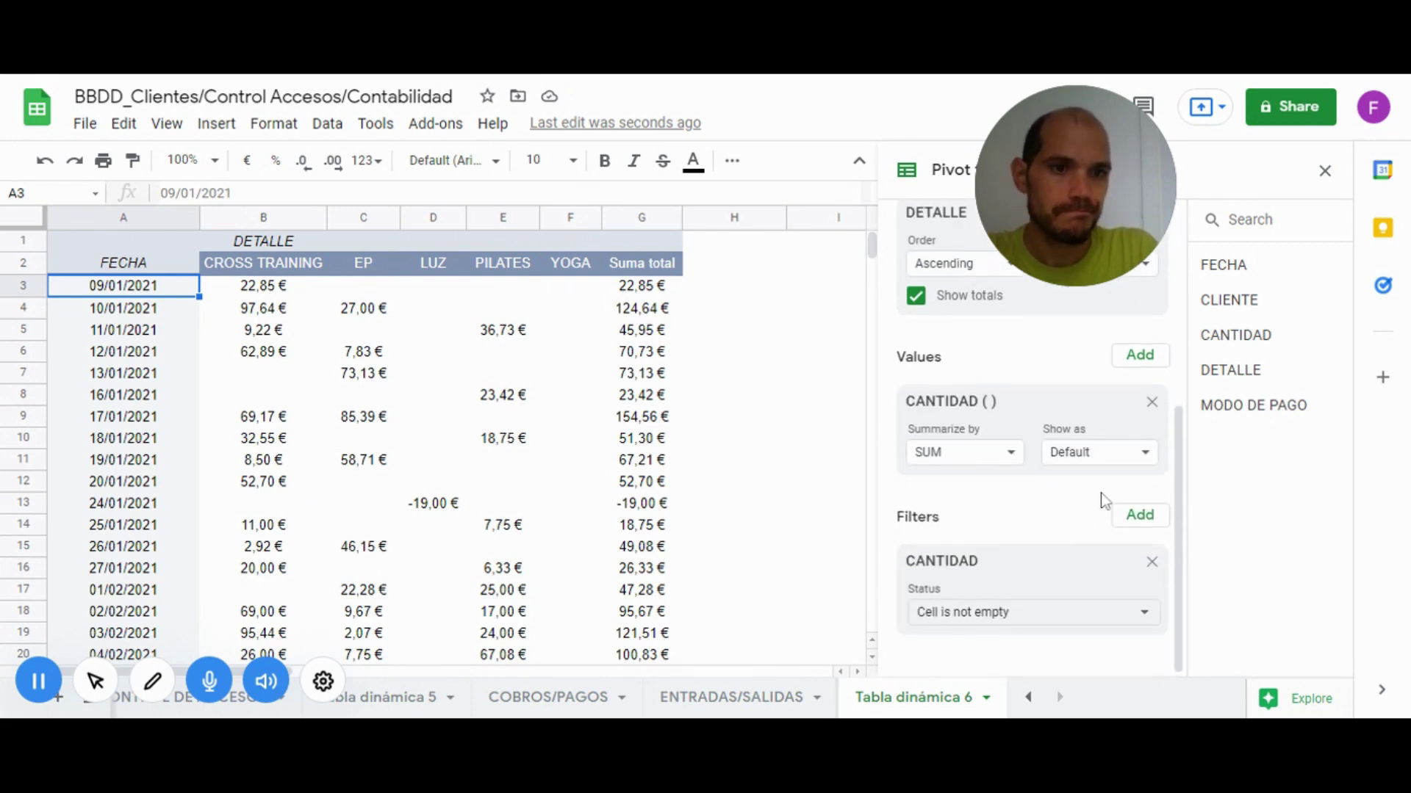
{"action": "left_click", "coordinate": [1138, 518]}
{"action": "left_click", "coordinate": [1193, 658]}
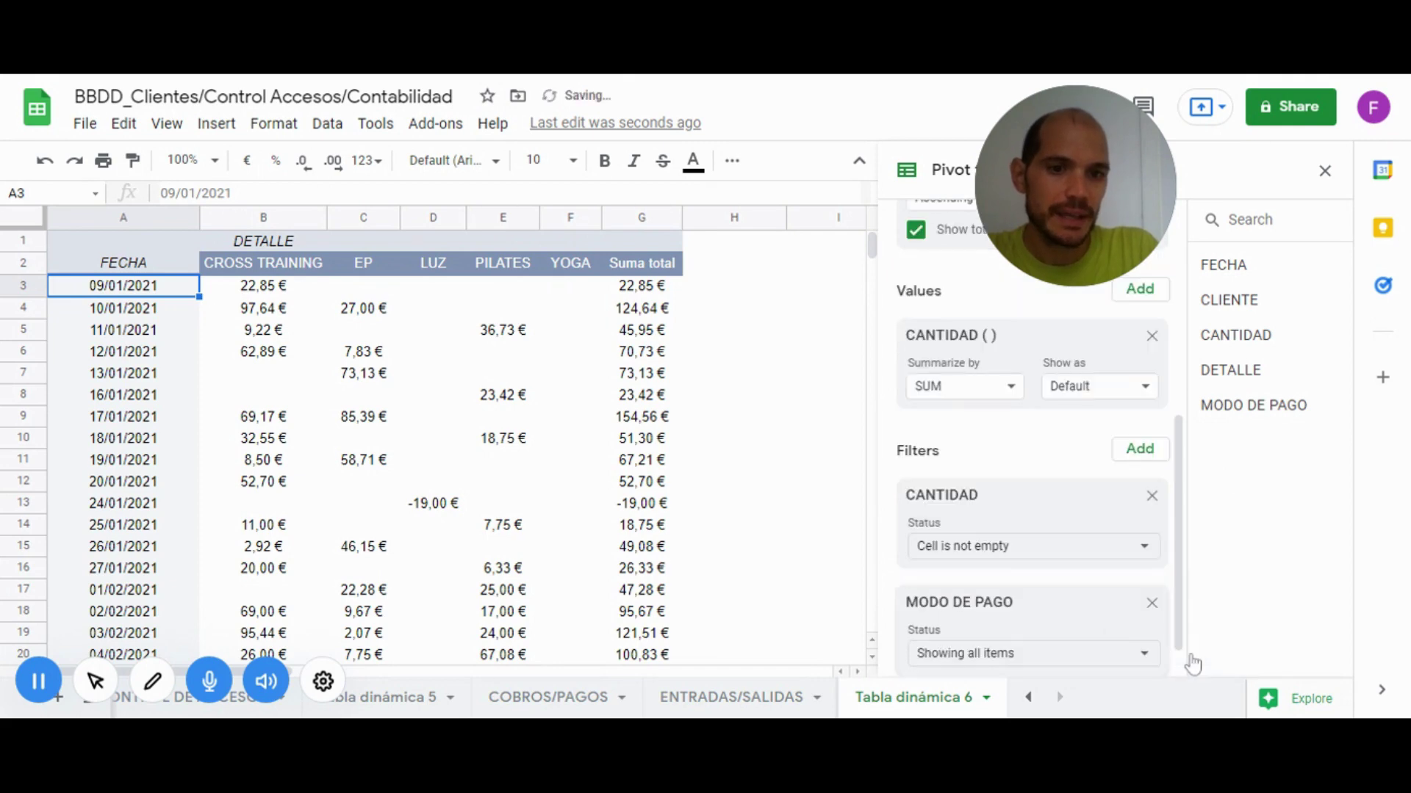
{"action": "left_click", "coordinate": [977, 653]}
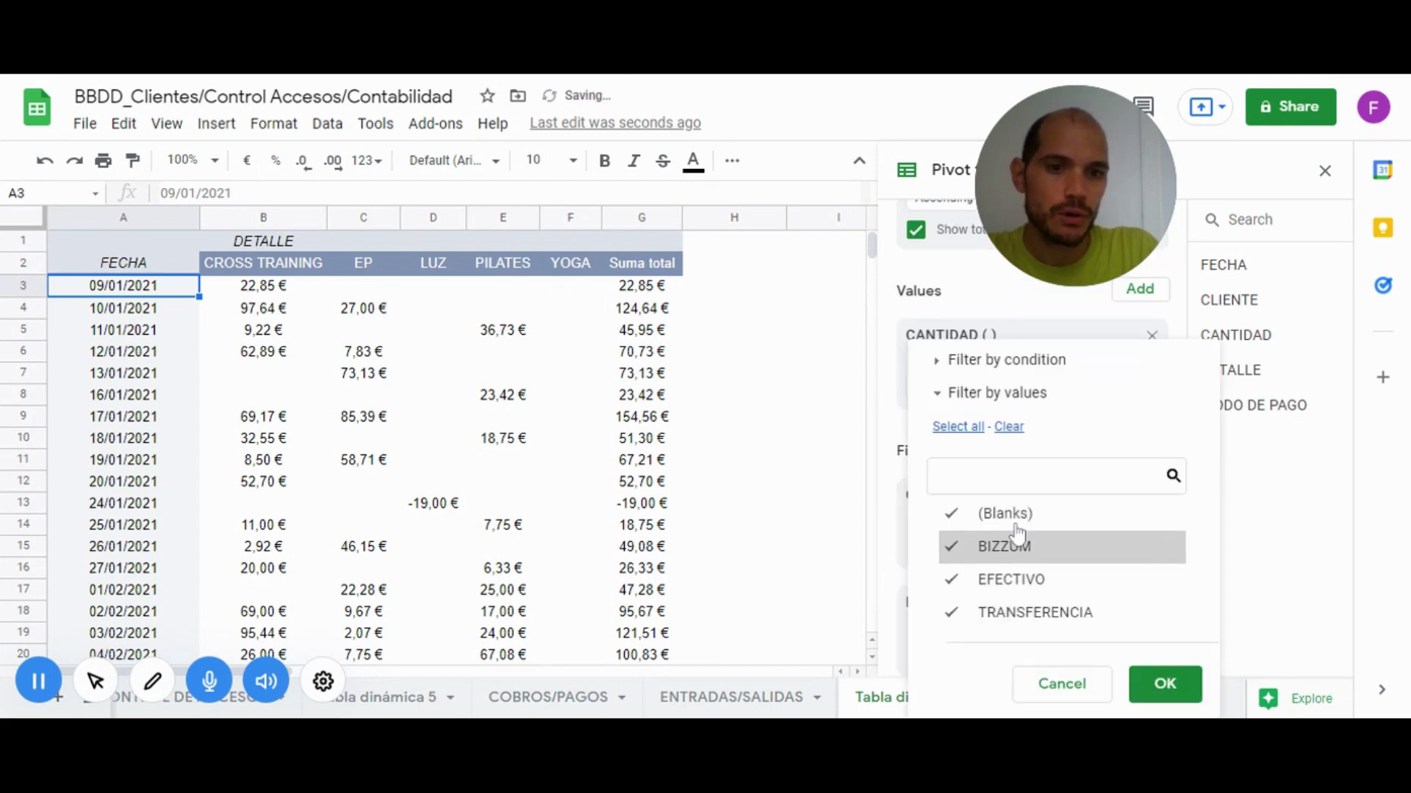
{"action": "left_click", "coordinate": [1008, 427]}
{"action": "left_click", "coordinate": [1018, 547]}
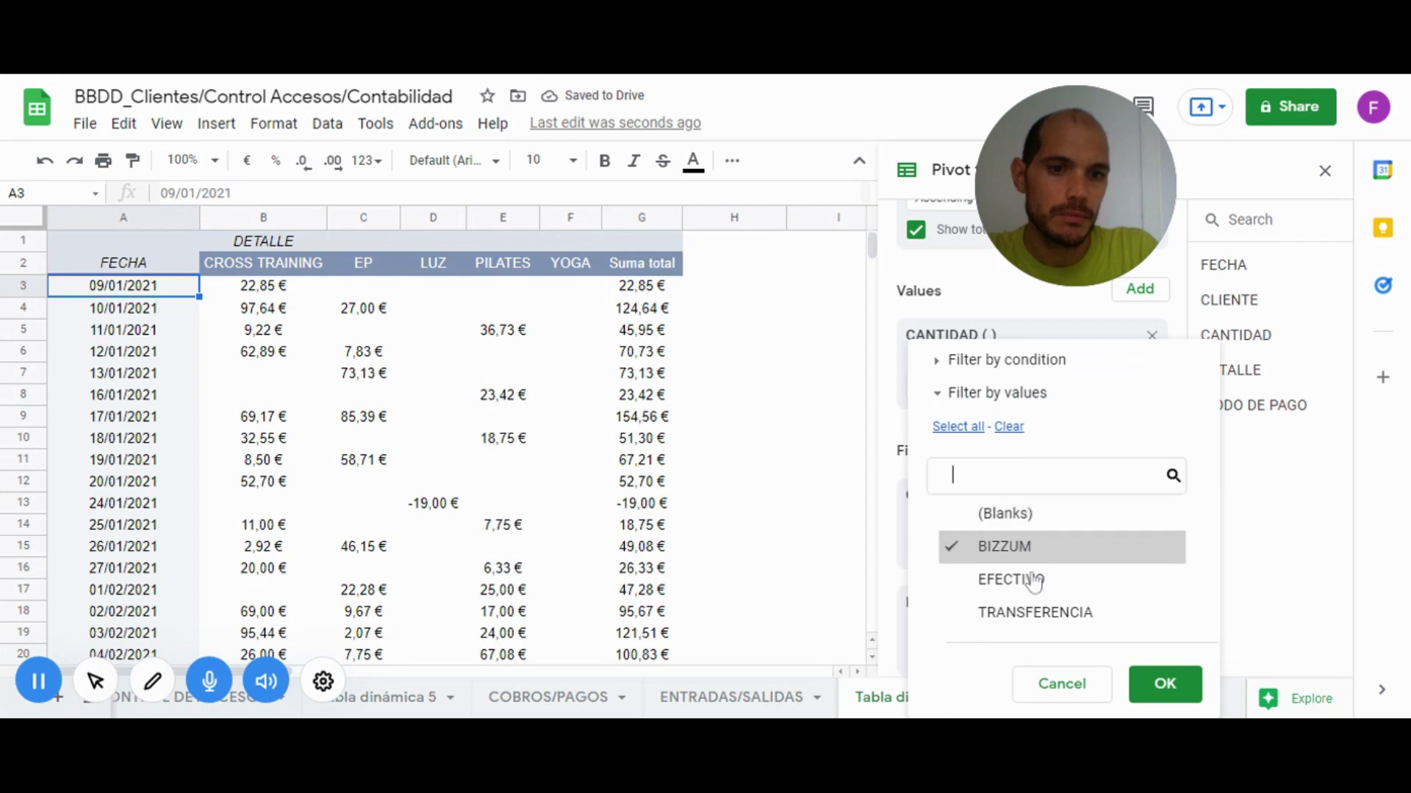
{"action": "left_click", "coordinate": [1165, 683]}
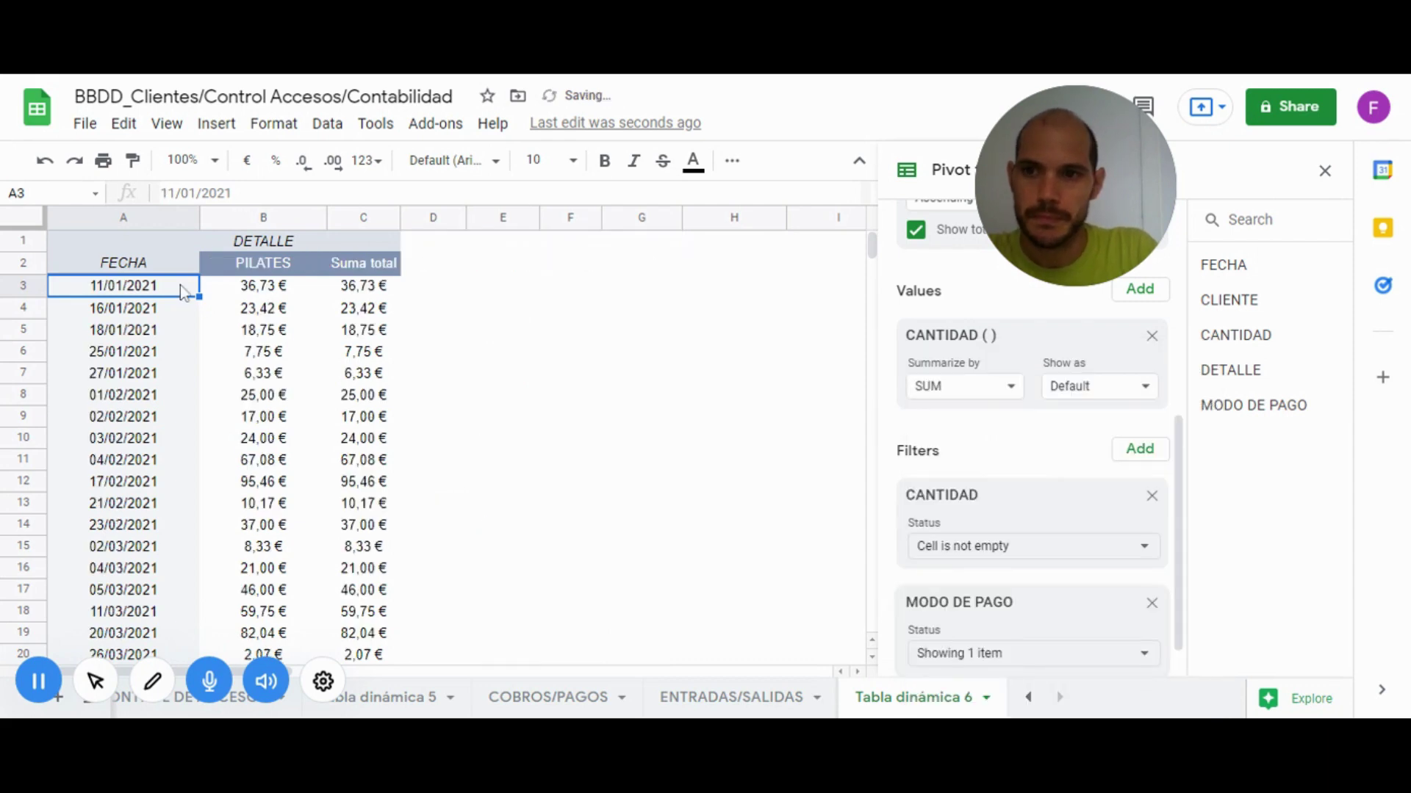
{"action": "right_click", "coordinate": [179, 285]}
{"action": "mouse_move", "coordinate": [296, 505]}
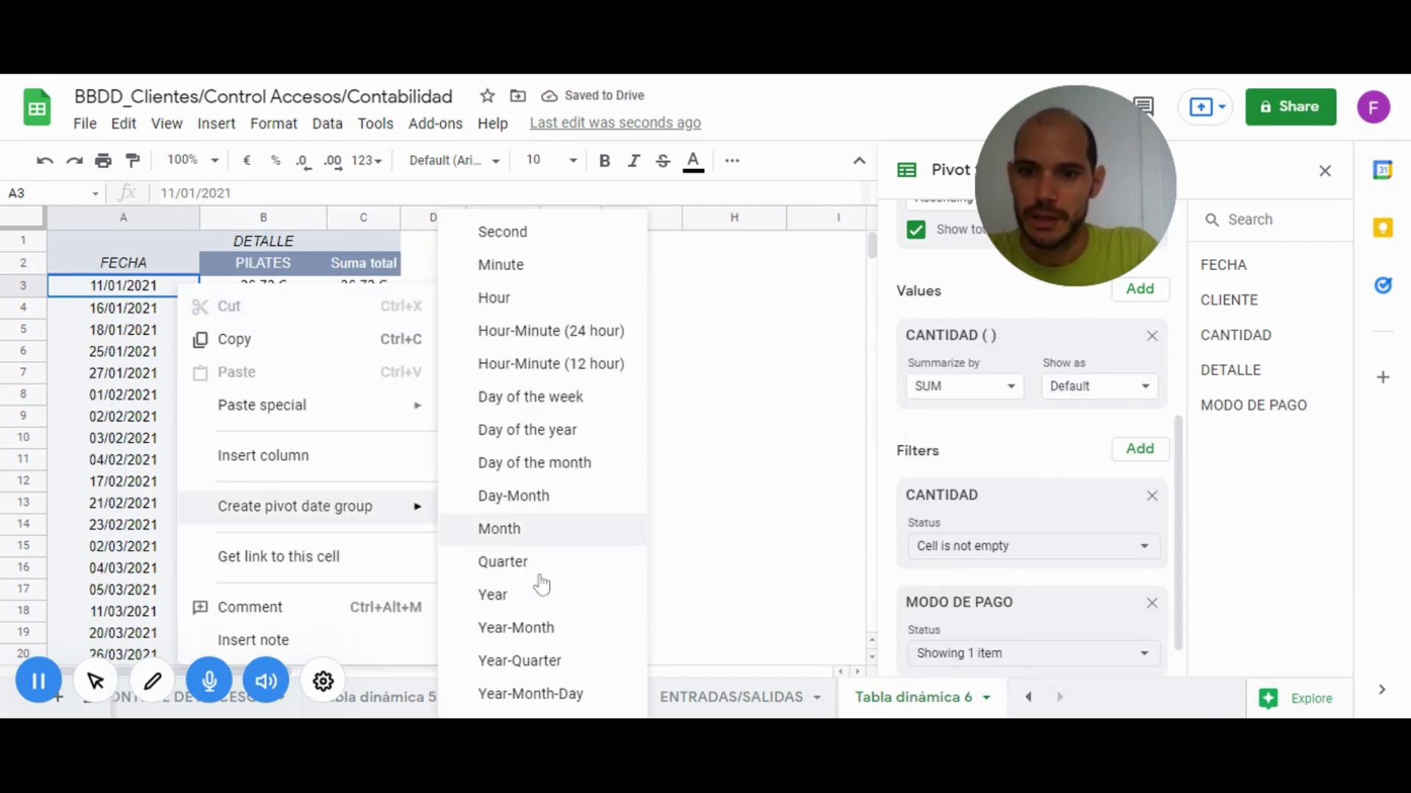
Group the pivot dates by Year-Month and filter MODO DE PAGO to EFECTIVO only
{"action": "left_click", "coordinate": [515, 629]}
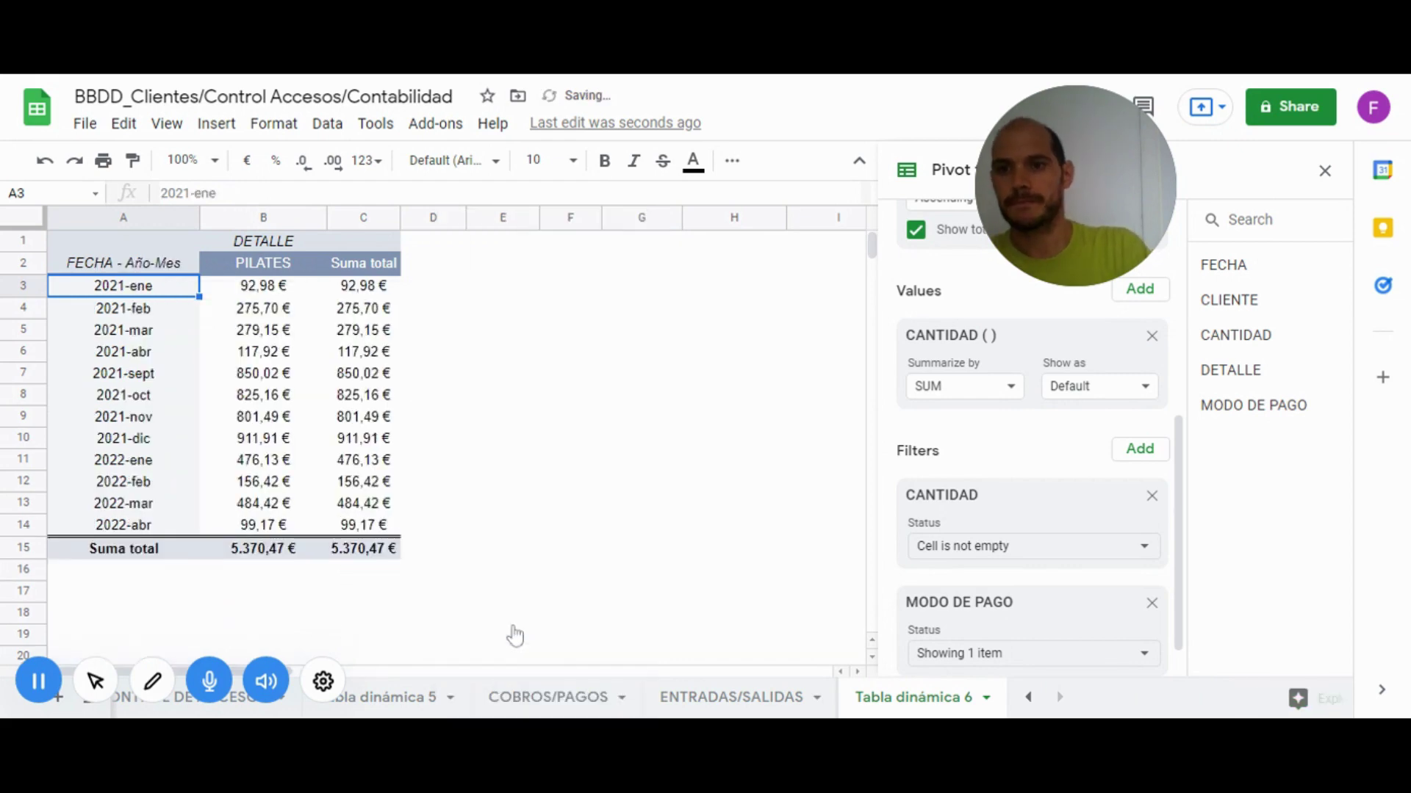
{"action": "left_click", "coordinate": [372, 554]}
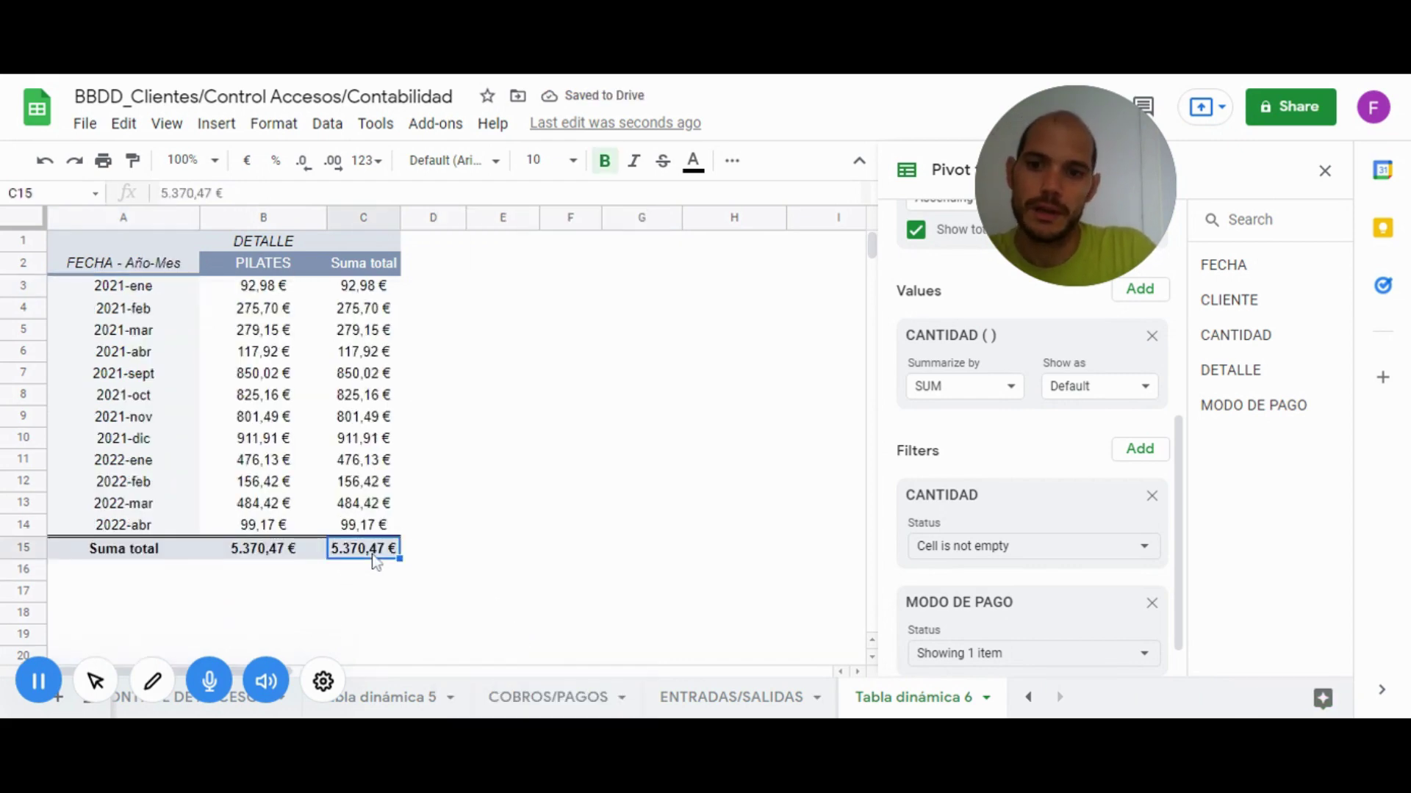
{"action": "left_click", "coordinate": [1014, 669]}
{"action": "left_click", "coordinate": [1004, 546]}
{"action": "left_click", "coordinate": [1011, 578]}
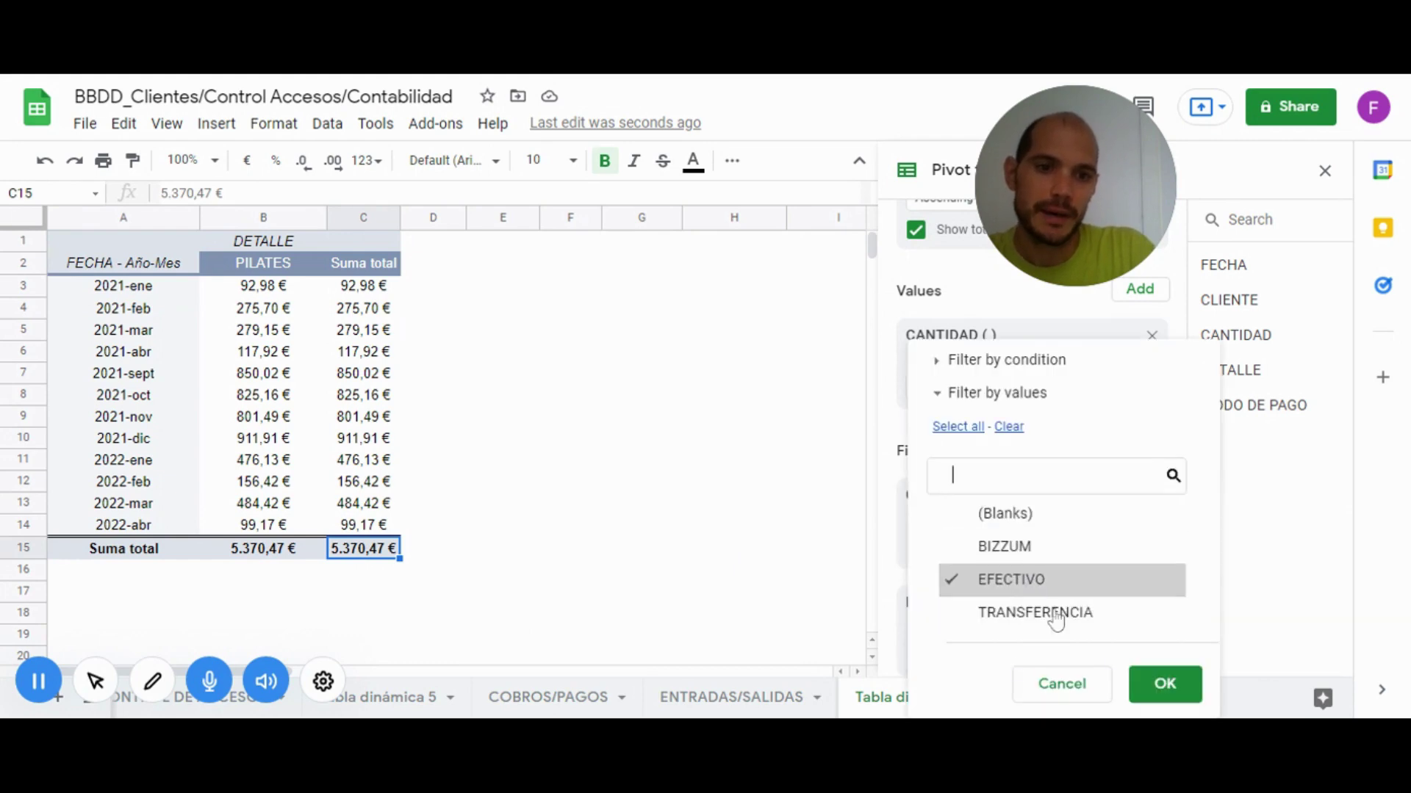
{"action": "left_click", "coordinate": [1174, 689]}
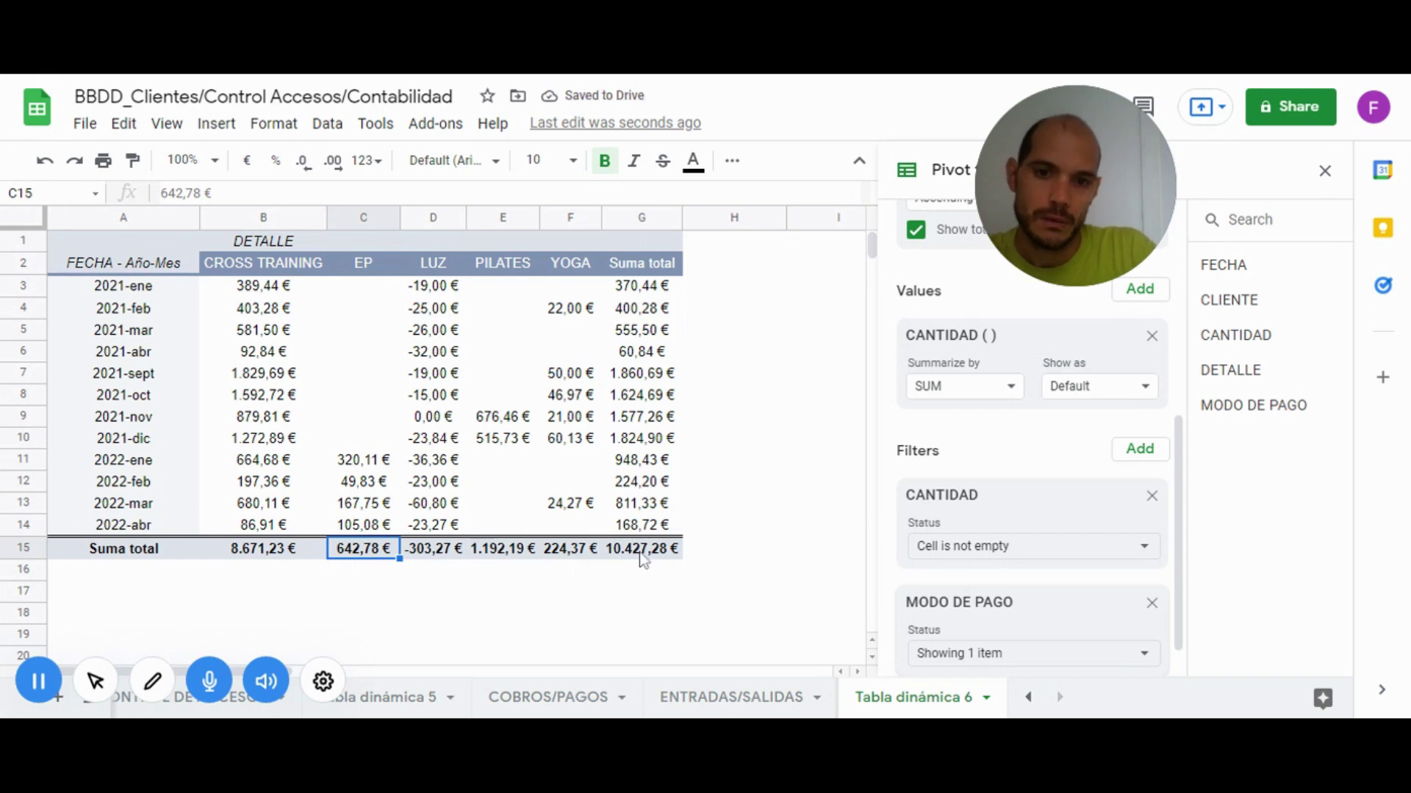
Switch the MODO DE PAGO filter to TRANSFERENCIA only
{"action": "left_click", "coordinate": [999, 653]}
{"action": "left_click", "coordinate": [1004, 616]}
{"action": "left_click", "coordinate": [984, 595]}
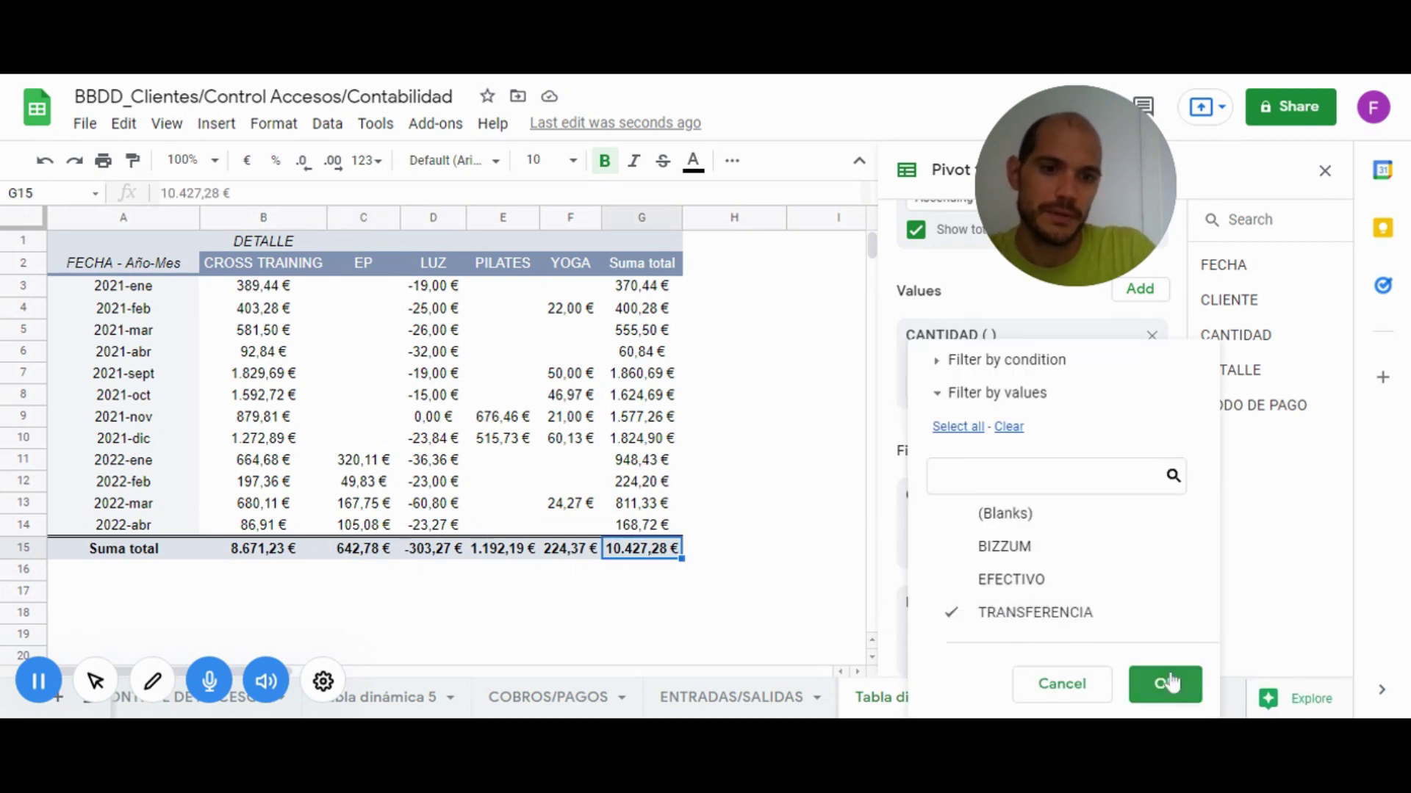
{"action": "left_click", "coordinate": [1165, 686]}
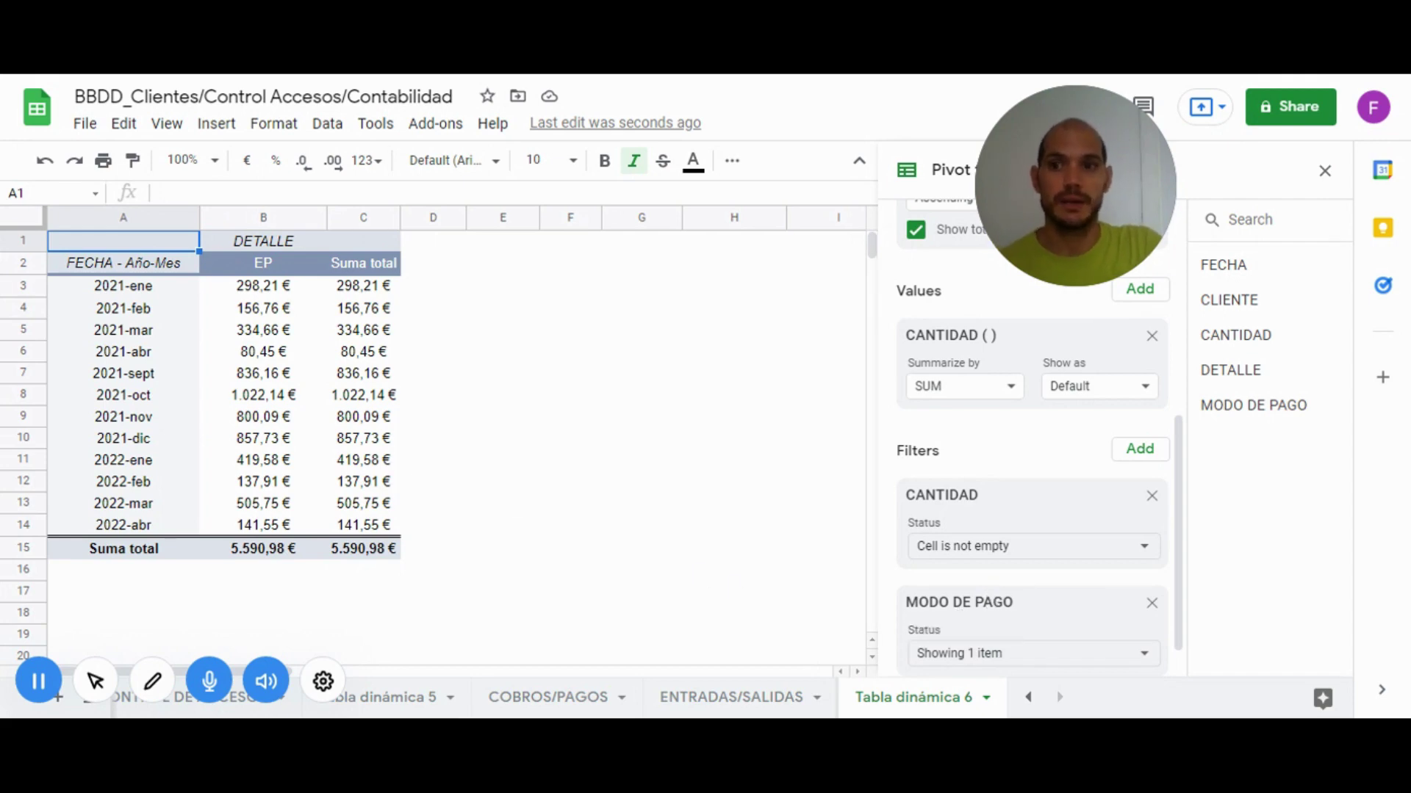
Include every payment method in the MODO DE PAGO filter again
{"action": "left_click", "coordinate": [971, 653]}
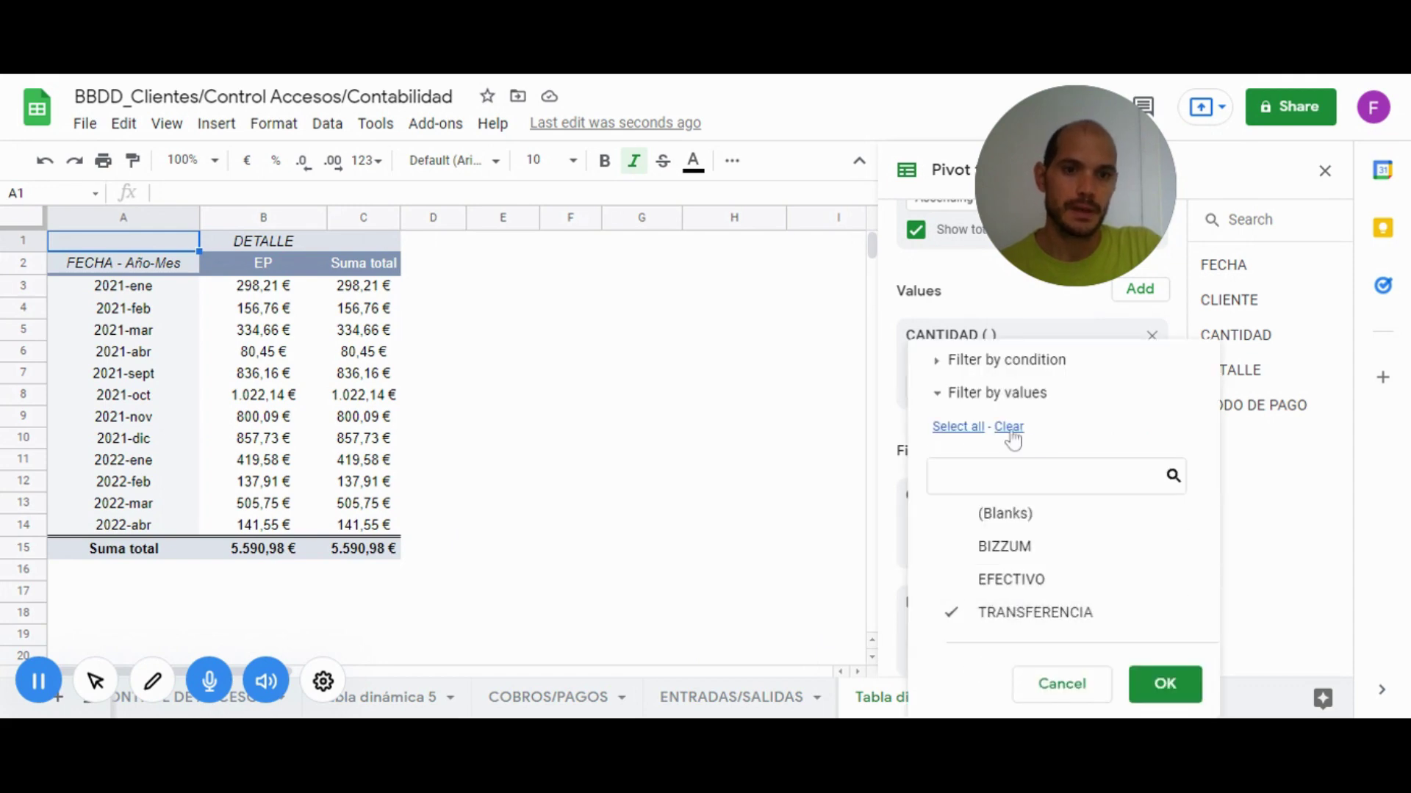
{"action": "left_click", "coordinate": [956, 427]}
{"action": "left_click", "coordinate": [1141, 684]}
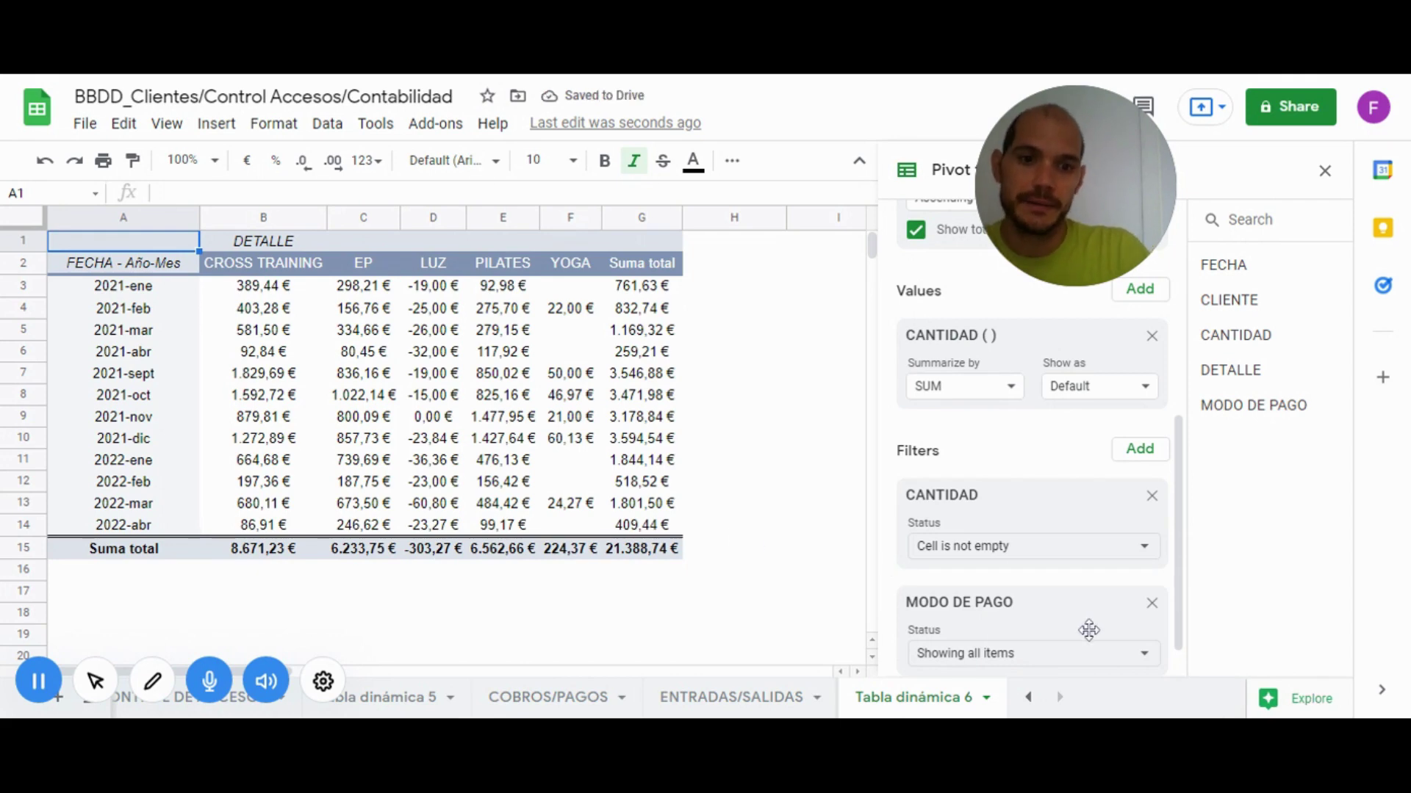
Replace the MODO DE PAGO filter with a CLIENTE filter keeping only the first client
{"action": "left_click", "coordinate": [1151, 603]}
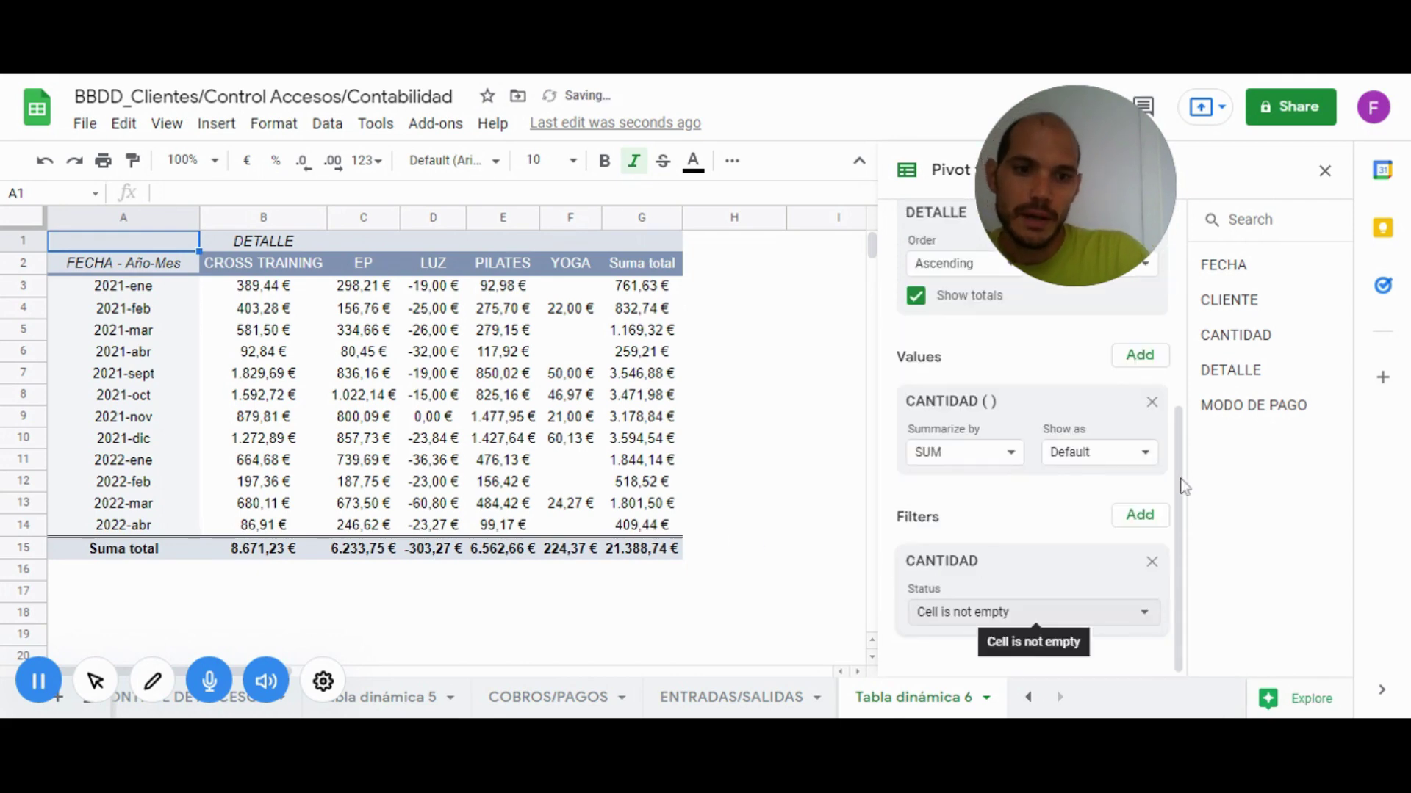
{"action": "left_click_drag", "start_coordinate": [1228, 300], "coordinate": [971, 646]}
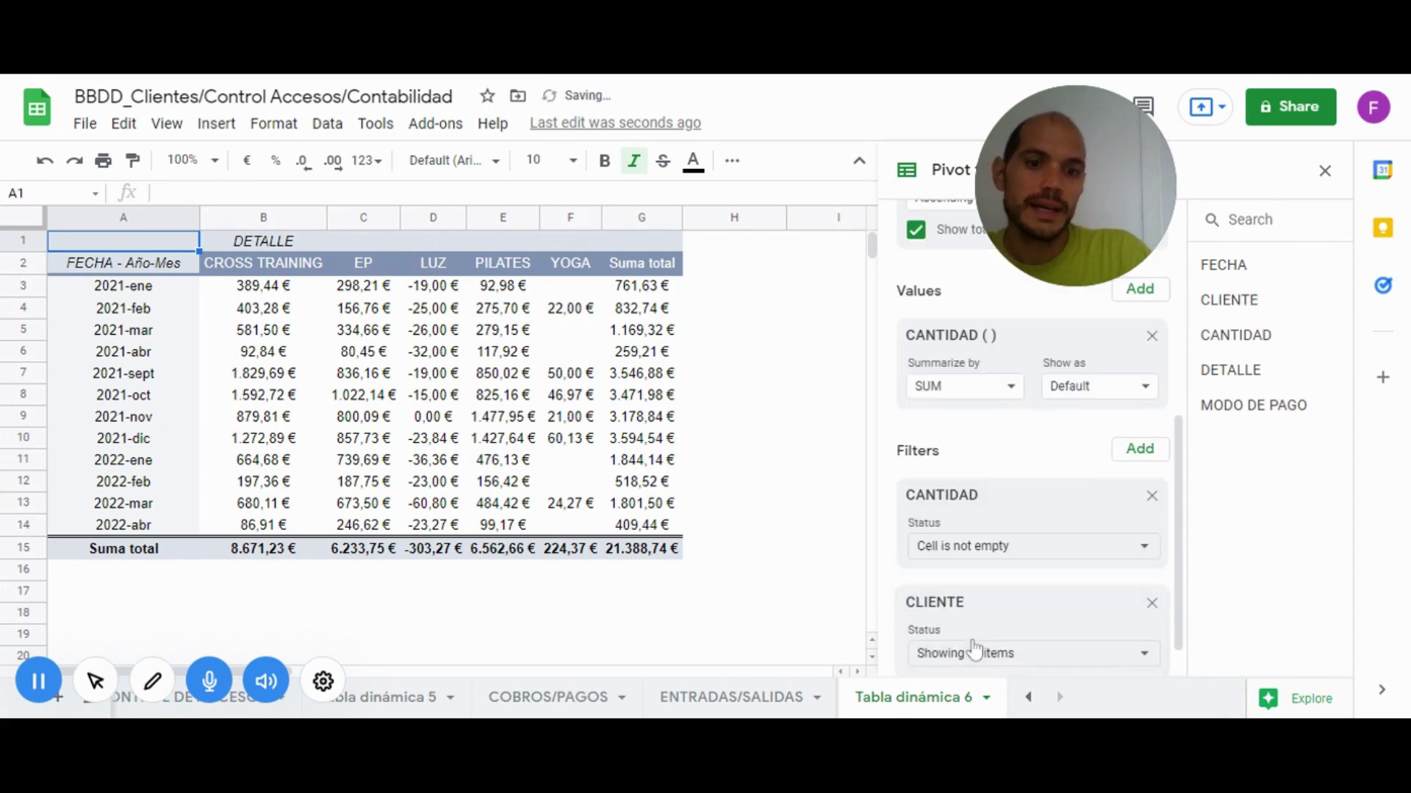
{"action": "left_click", "coordinate": [1064, 658]}
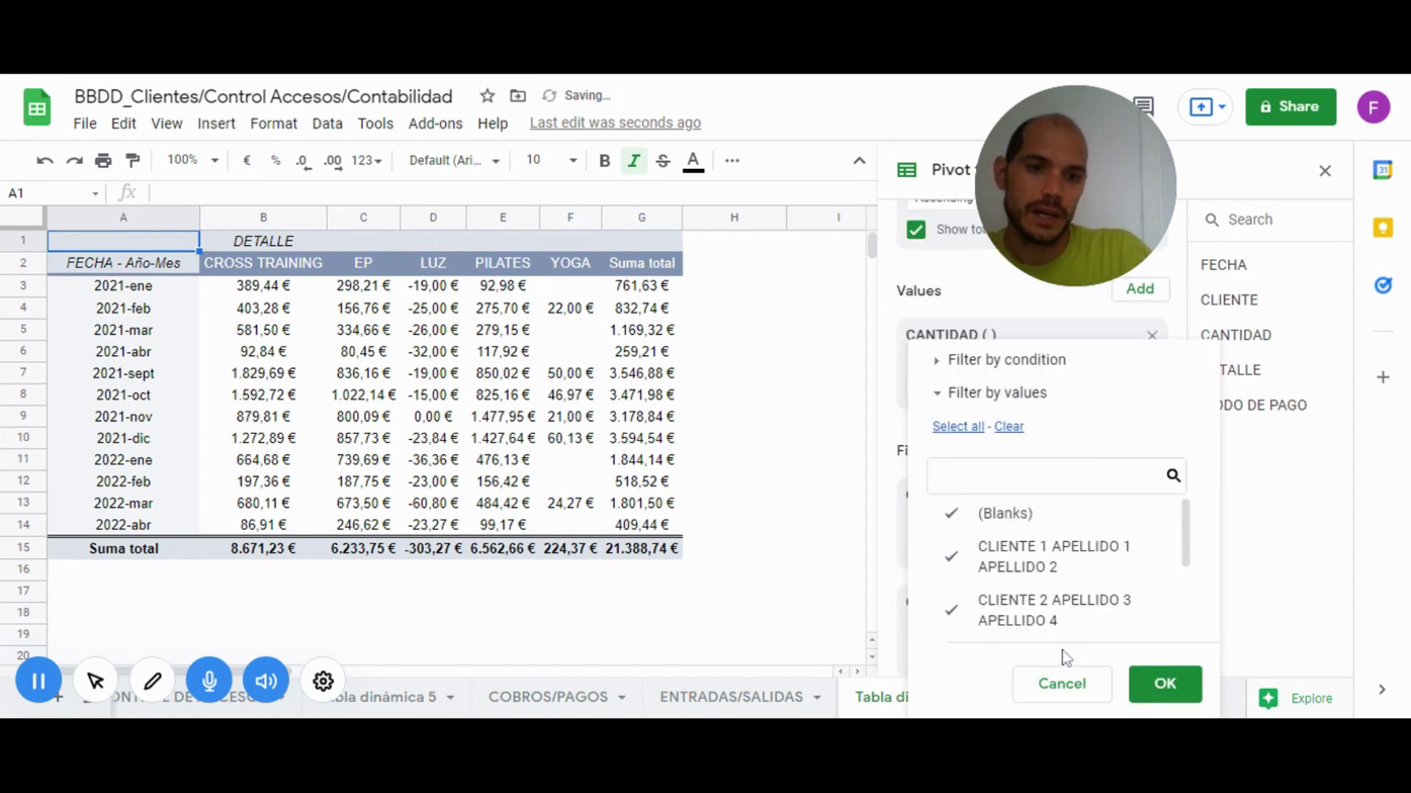
{"action": "left_click", "coordinate": [1009, 427]}
{"action": "left_click", "coordinate": [1060, 562]}
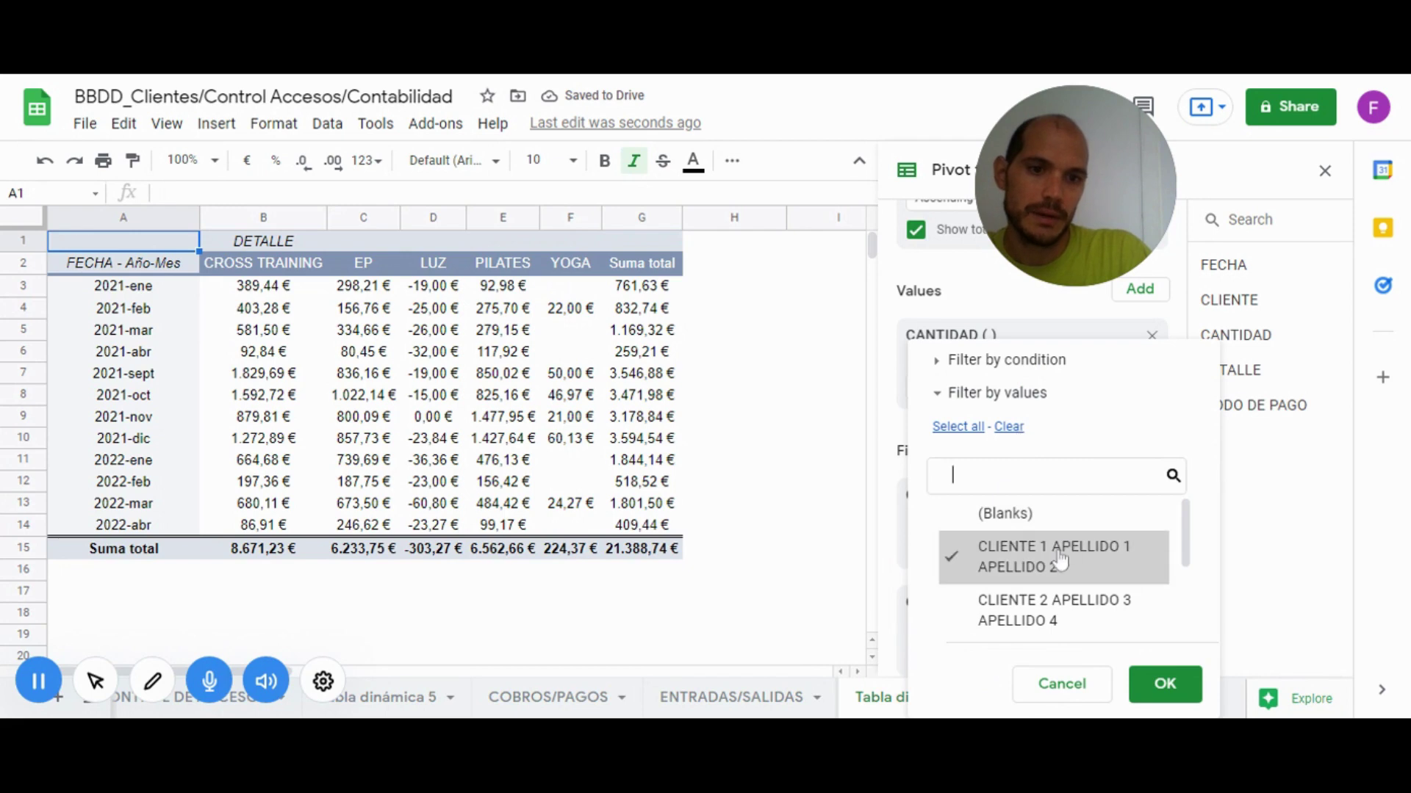
{"action": "left_click", "coordinate": [1163, 684]}
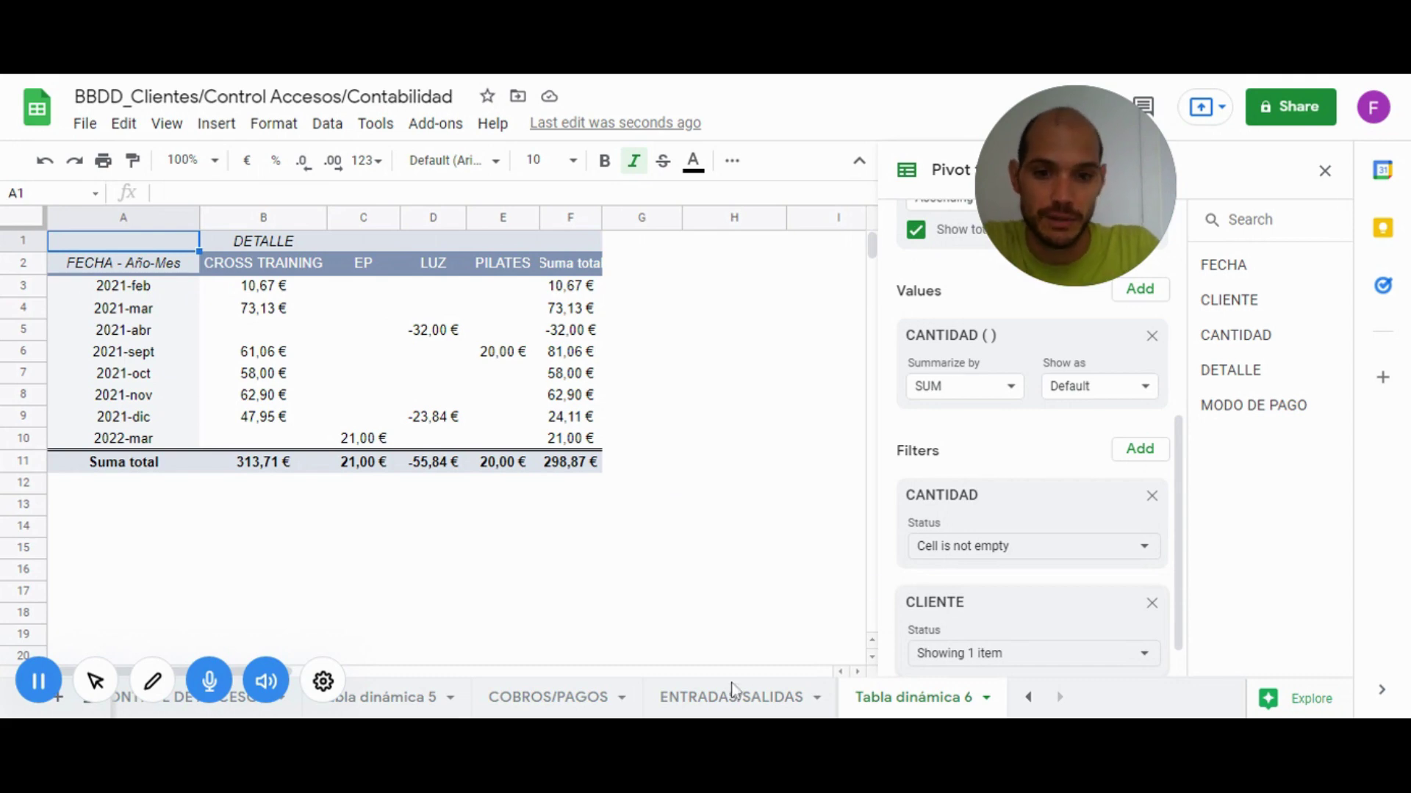
Turn on filtering for the ENTRADAS/SALIDAS data table
{"action": "left_click", "coordinate": [723, 701]}
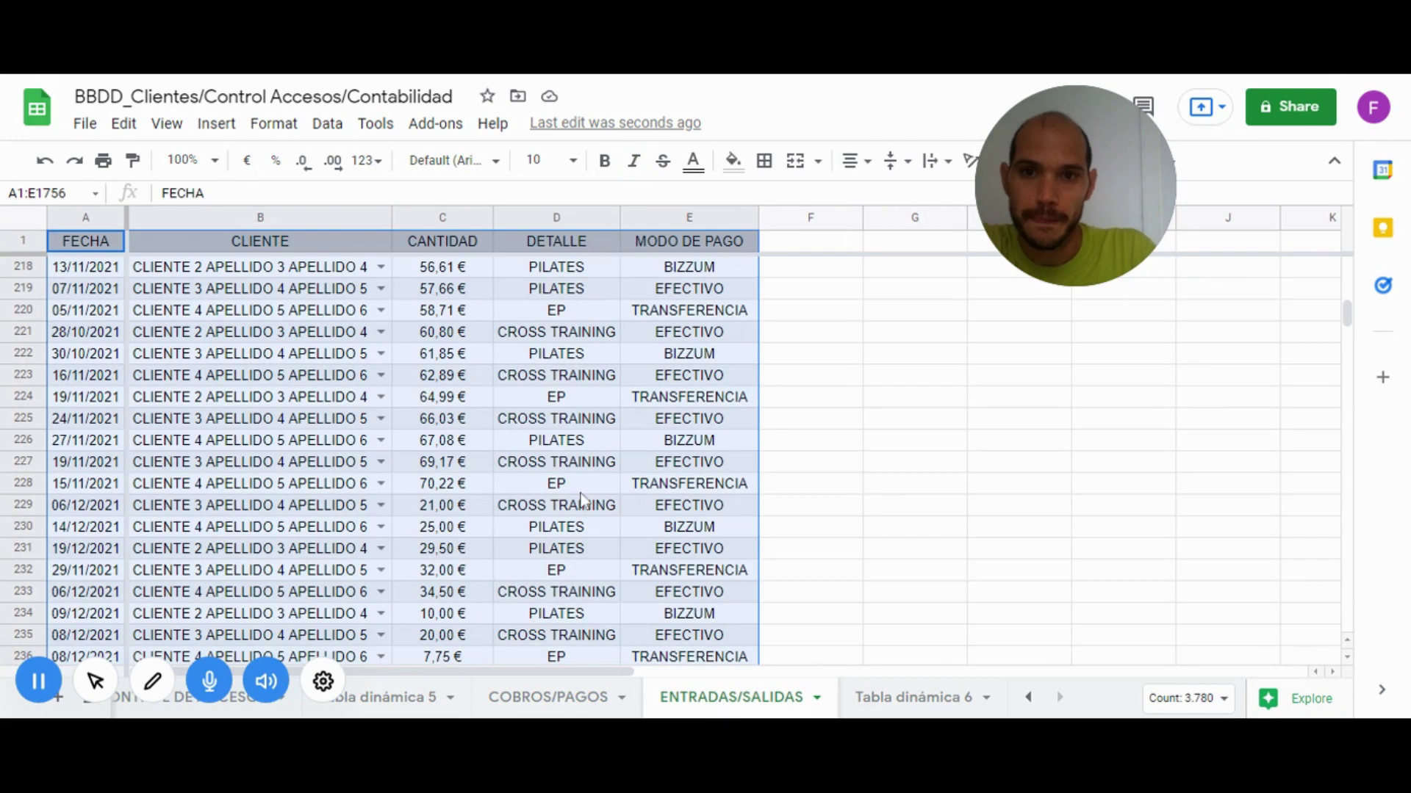
{"action": "left_click", "coordinate": [588, 245]}
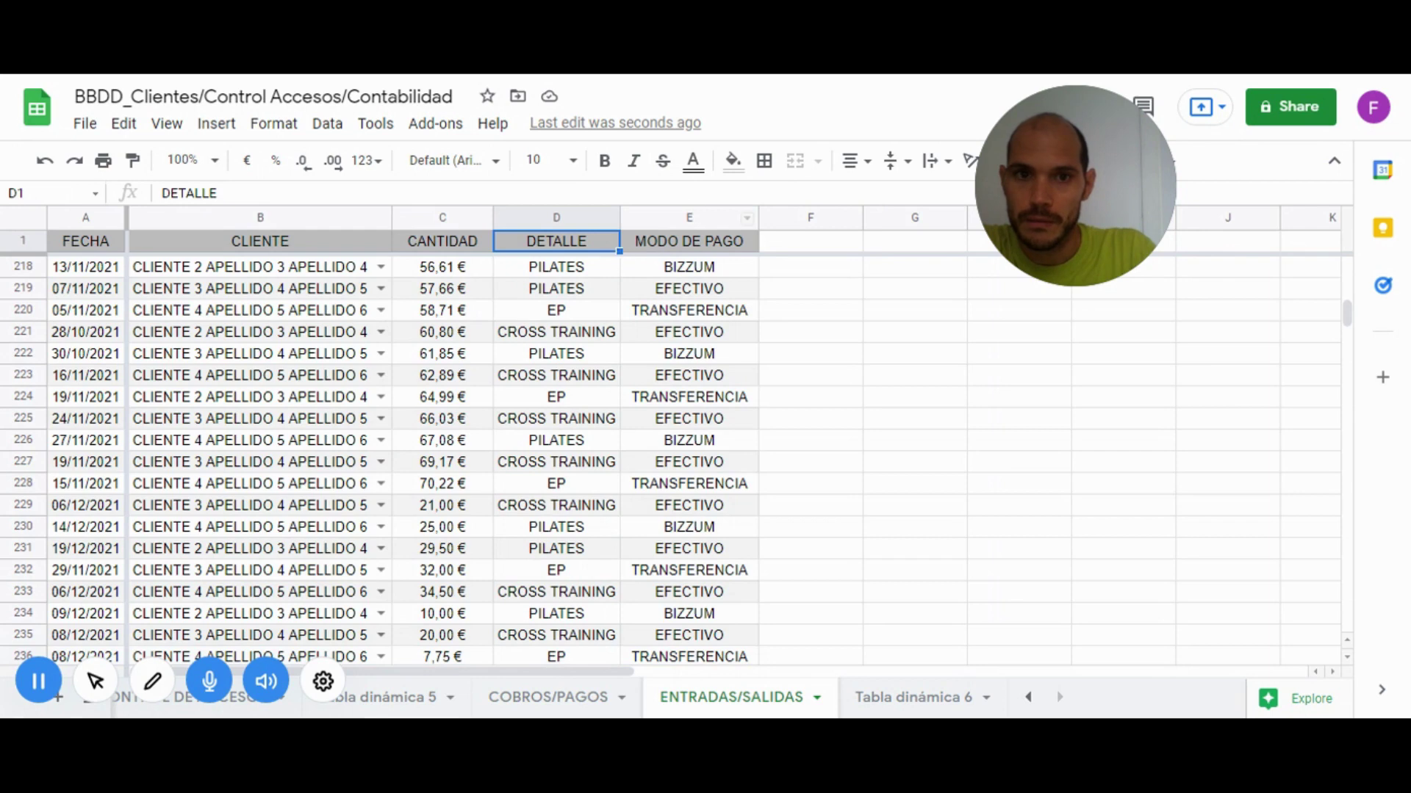
{"action": "left_click_drag", "start_coordinate": [1033, 164], "coordinate": [1235, 195]}
{"action": "left_click", "coordinate": [1109, 161]}
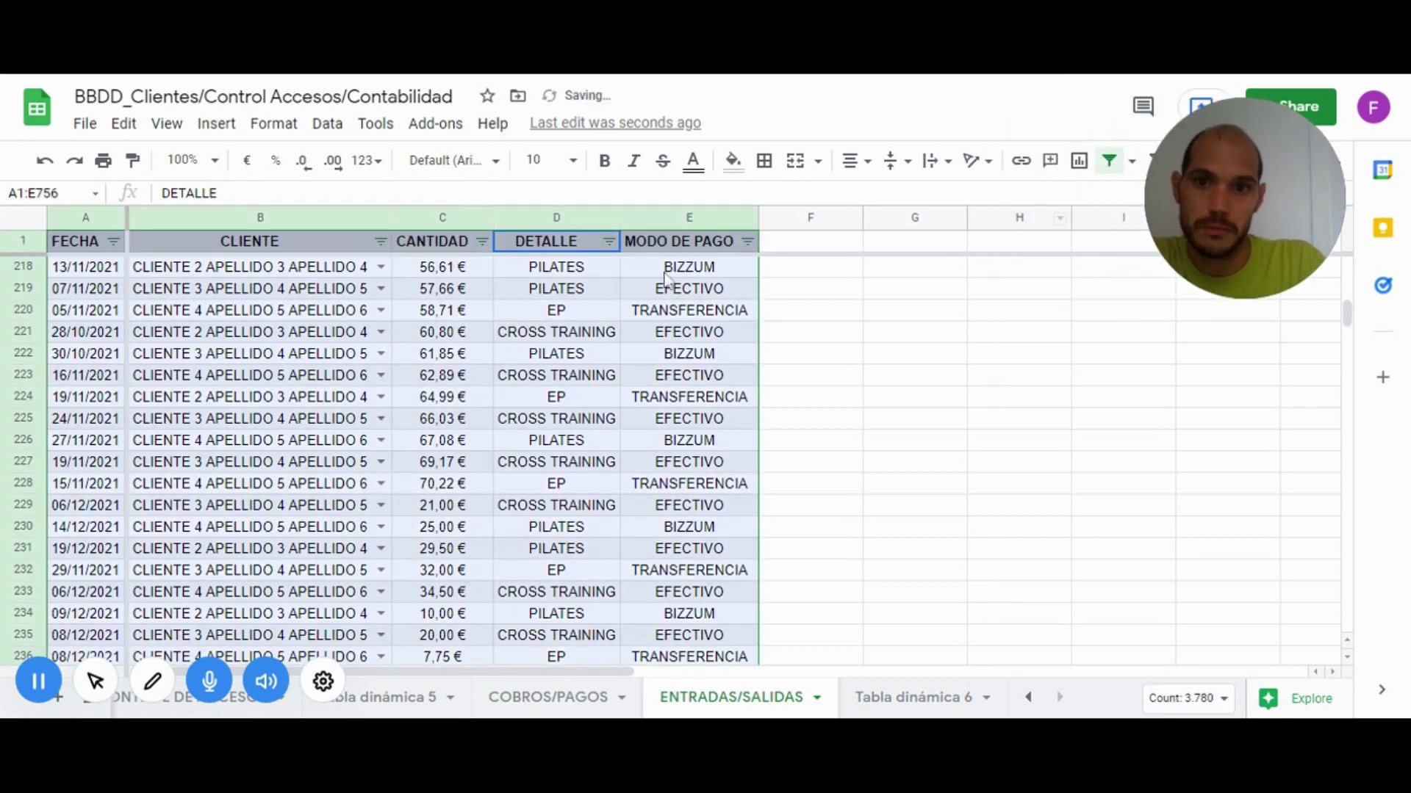
Filter the DETALLE column to show only LUZ rows
{"action": "left_click", "coordinate": [609, 241]}
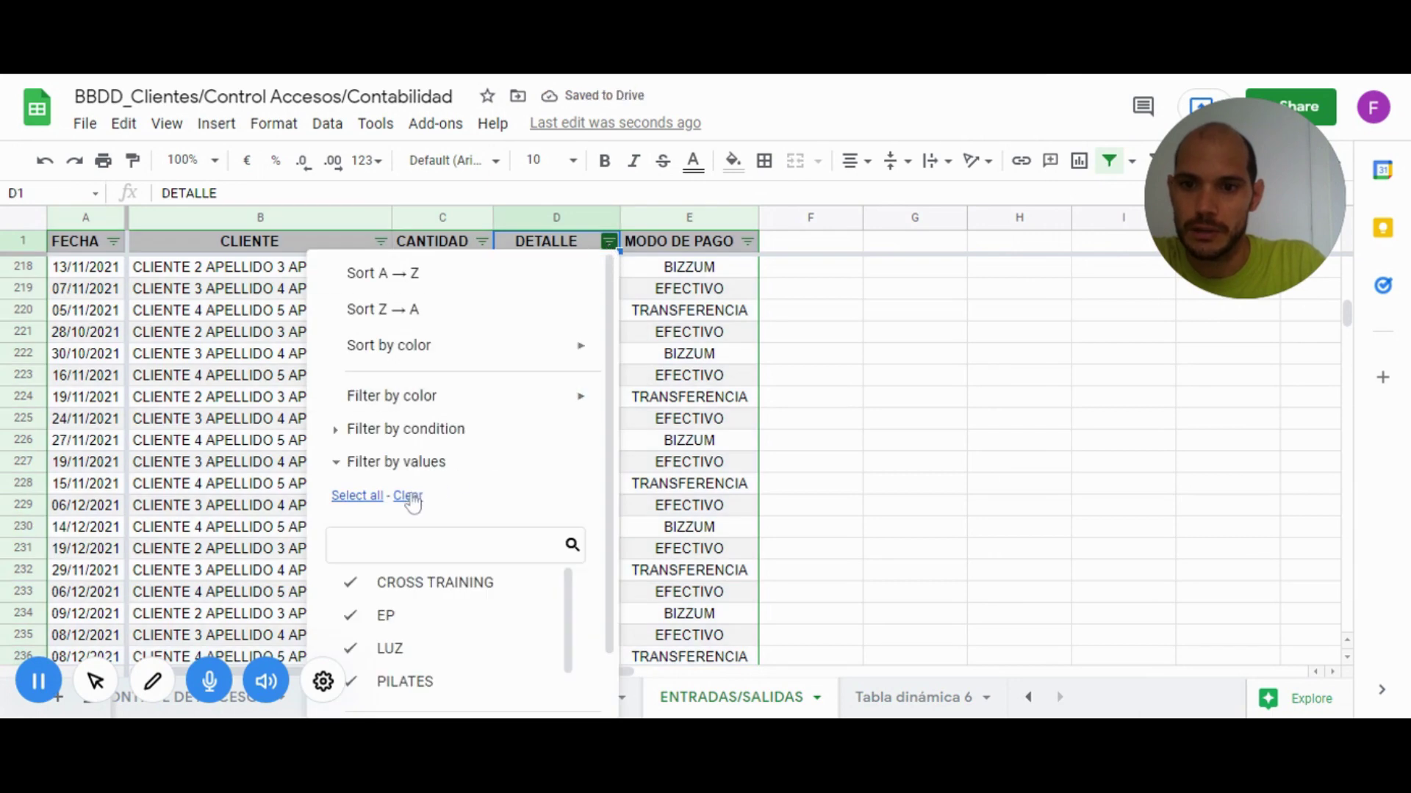
{"action": "left_click", "coordinate": [409, 497]}
{"action": "left_click", "coordinate": [434, 651]}
{"action": "scroll", "coordinate": [568, 624], "scroll_direction": "down", "scroll_amount": 1}
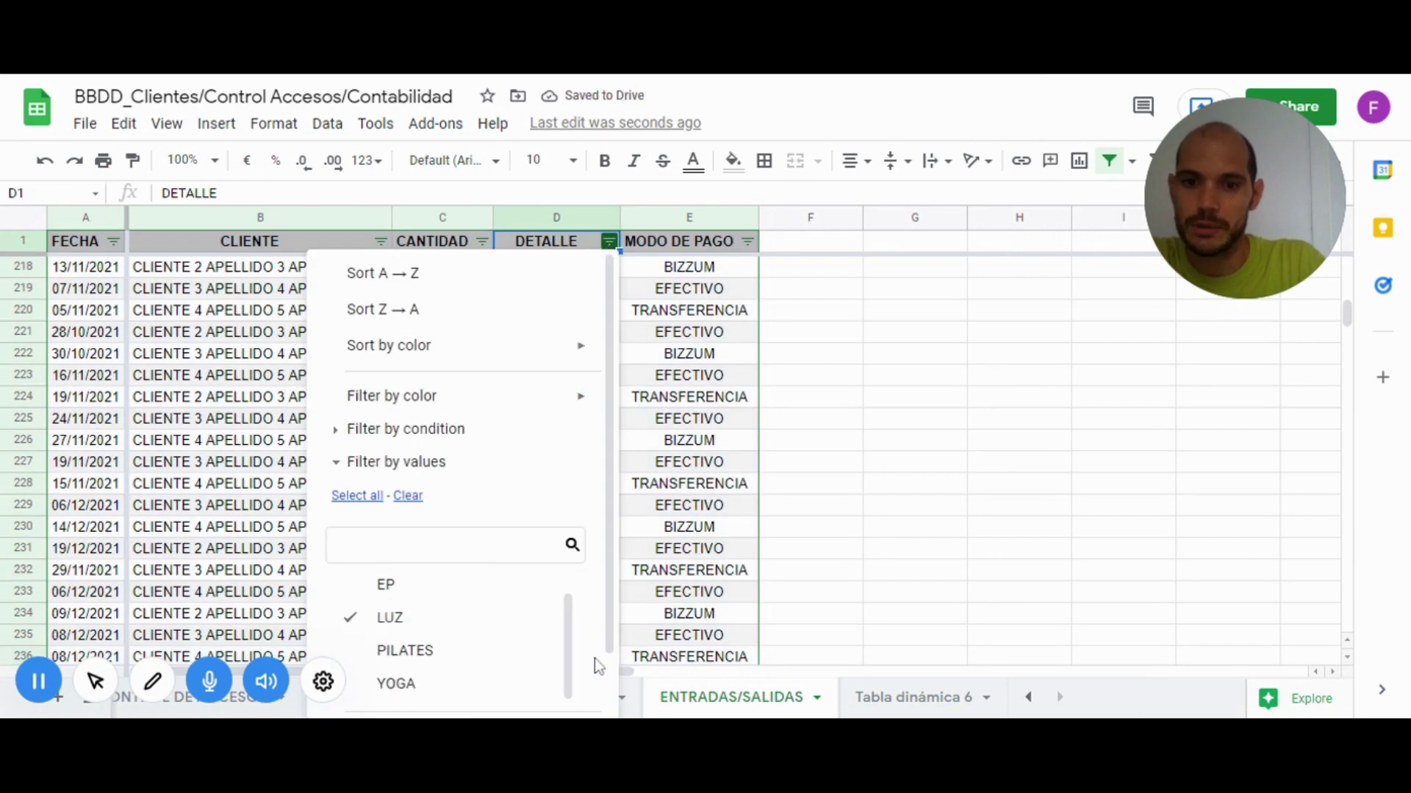
{"action": "scroll", "coordinate": [596, 661], "scroll_direction": "down", "scroll_amount": 2}
{"action": "left_click", "coordinate": [544, 685]}
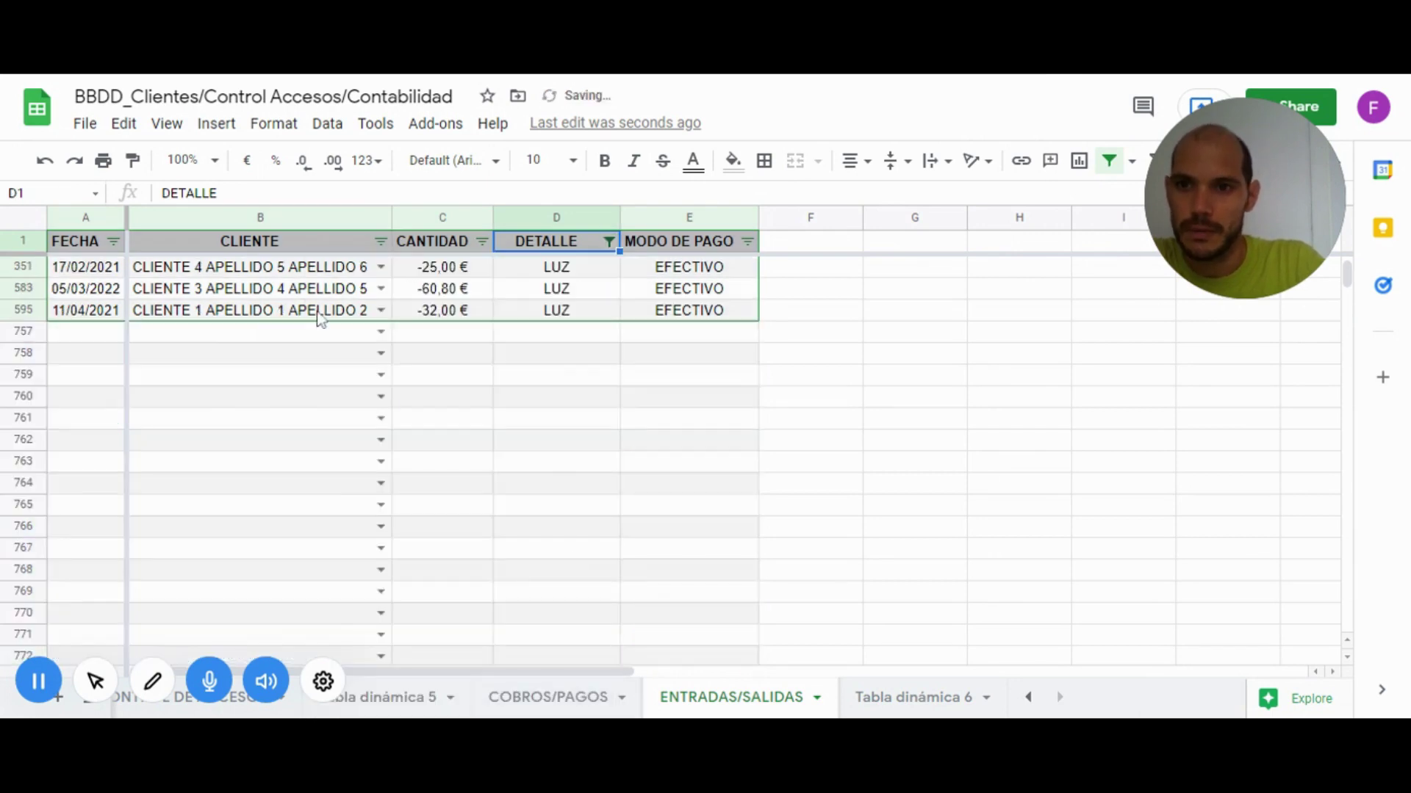
Enter IBERDROLA as the client in cell B3
{"action": "left_click", "coordinate": [248, 271]}
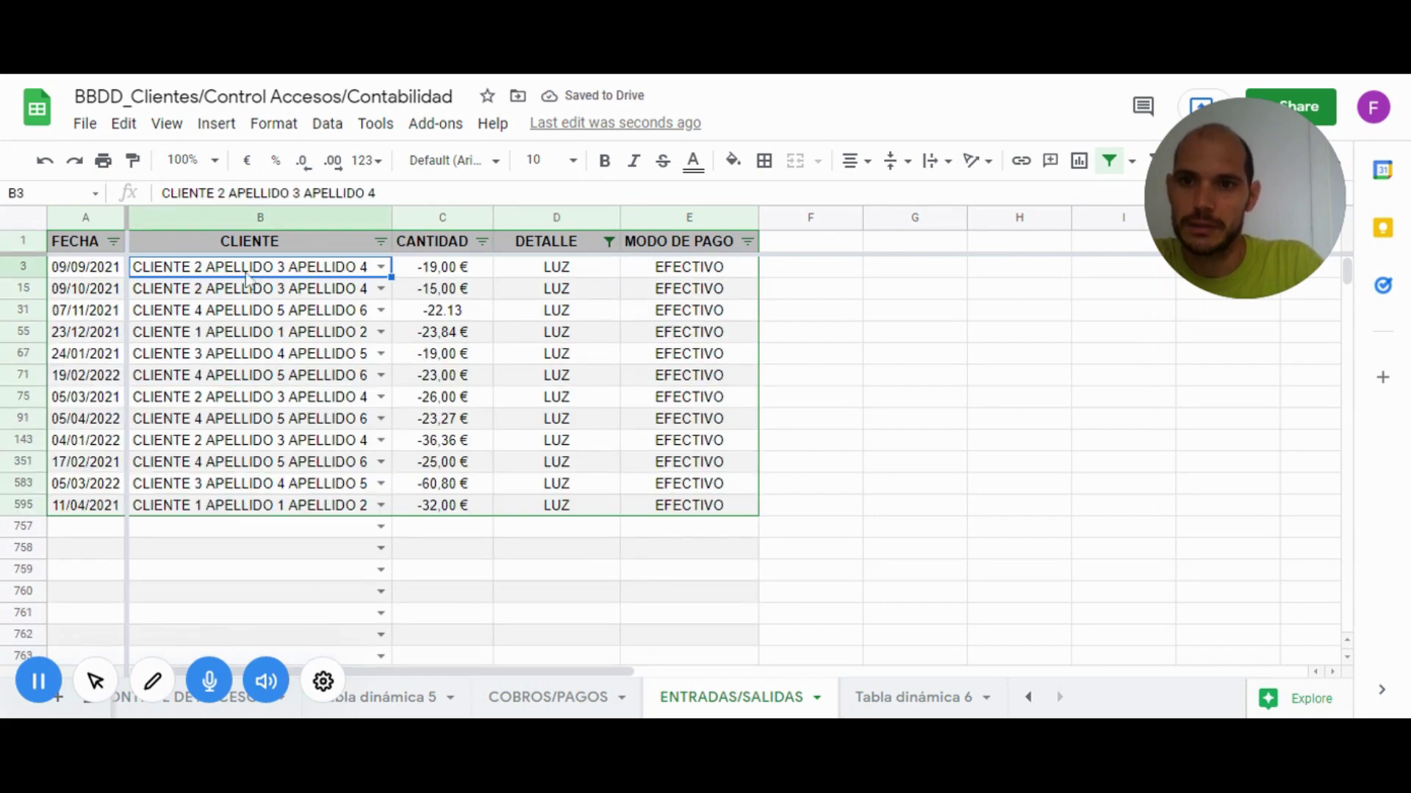
{"action": "left_click", "coordinate": [380, 267]}
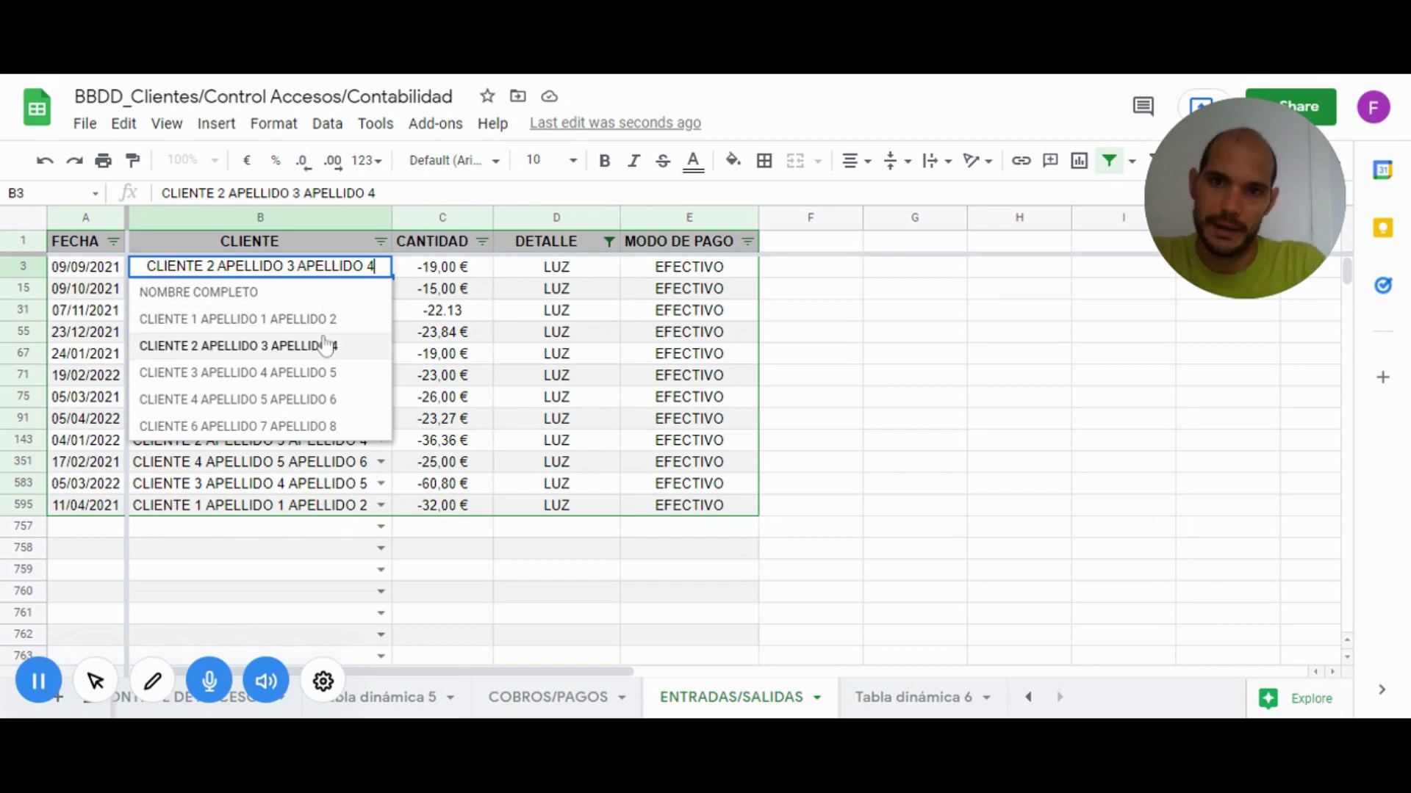
{"action": "key", "text": "Escape"}
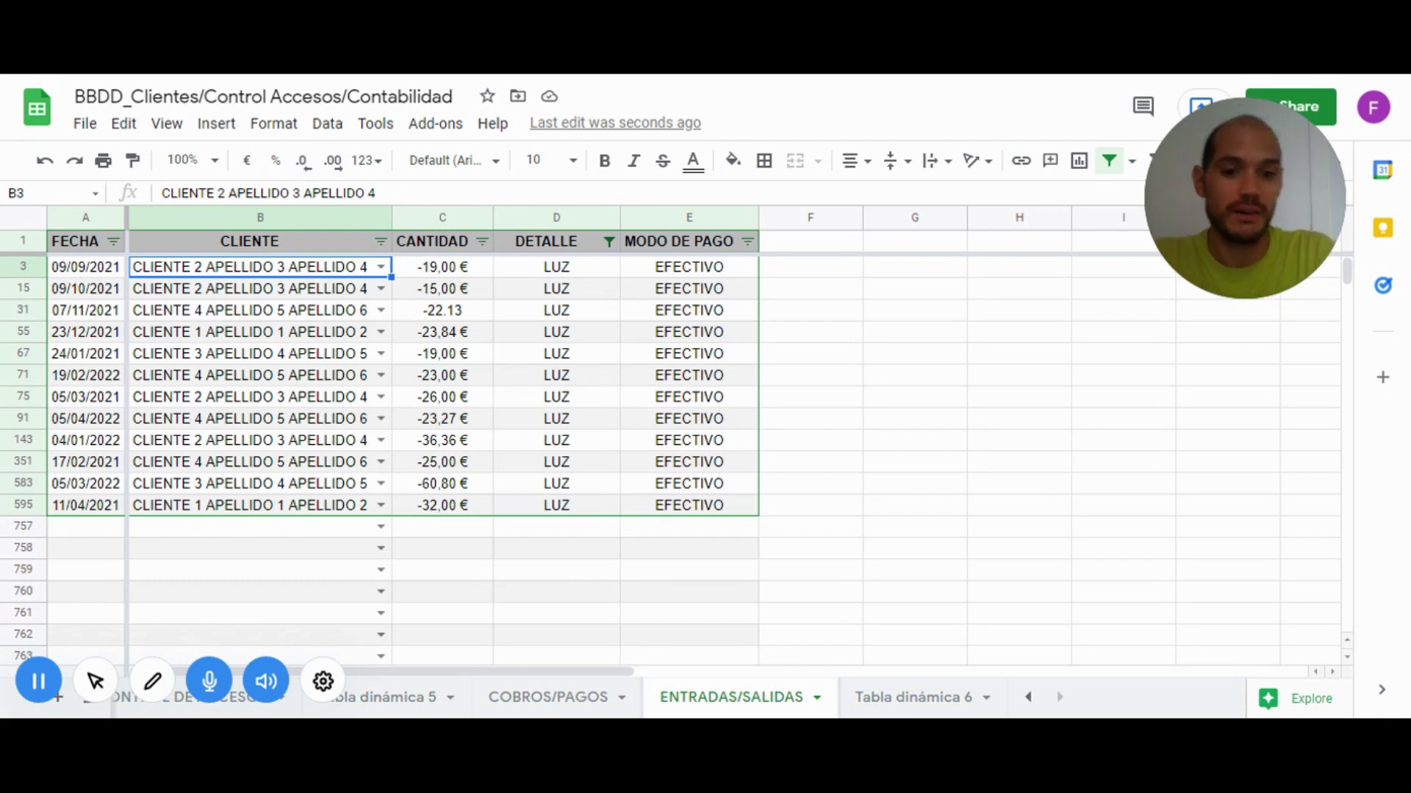
{"action": "type", "text": "IBER"}
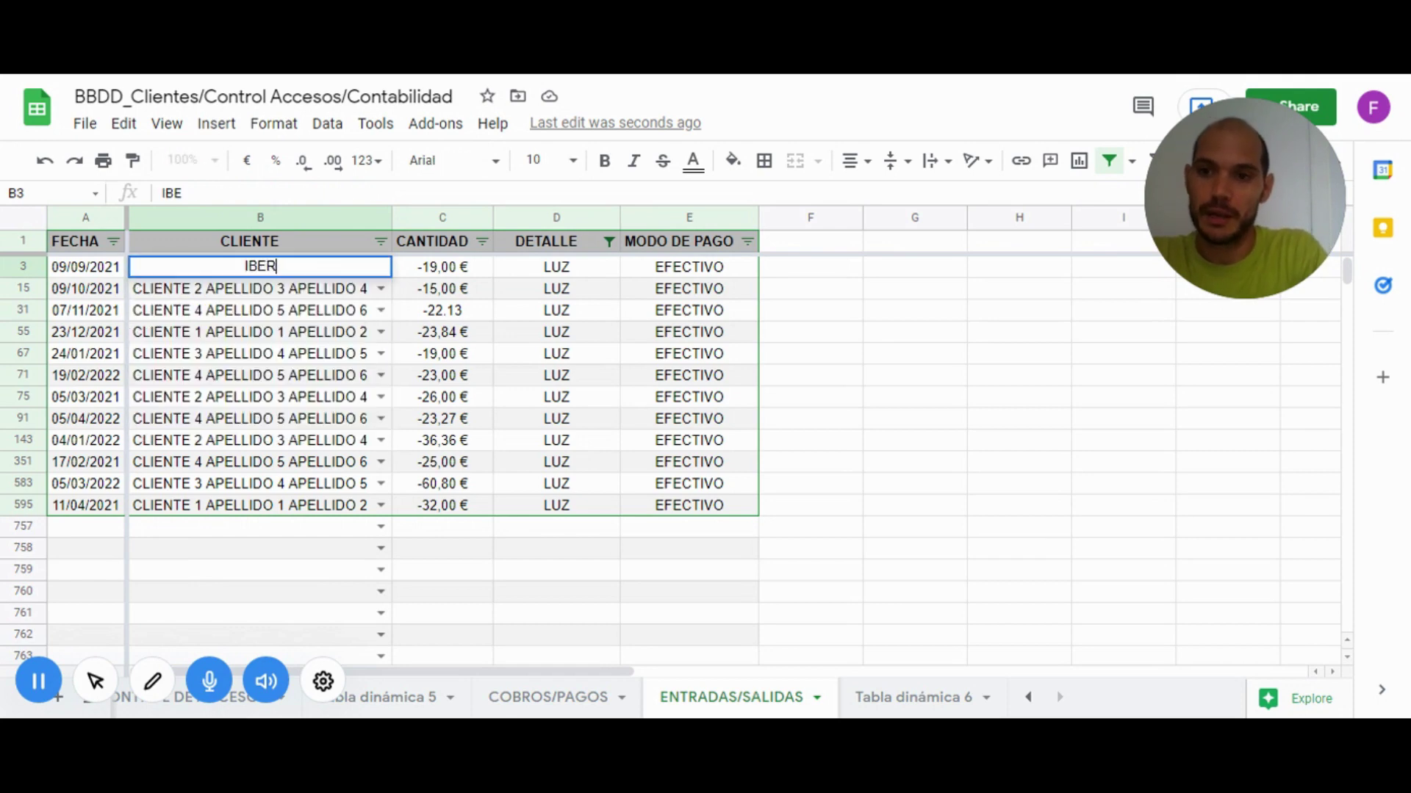
{"action": "type", "text": "DROLA"}
{"action": "key", "text": "Return"}
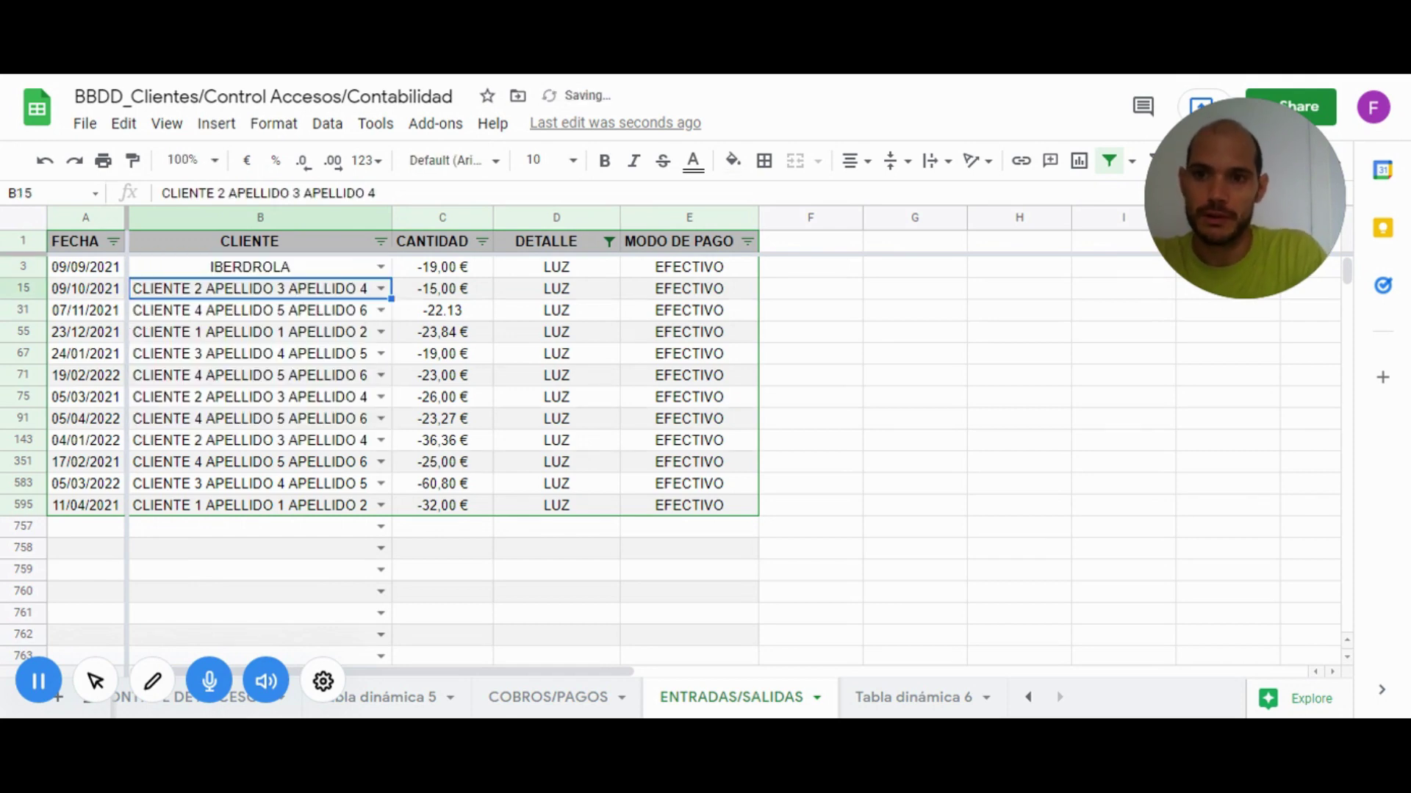
Paste into B3 and check its client dropdown for the invalid warning
{"action": "left_click", "coordinate": [260, 266]}
{"action": "key", "text": "ctrl+v"}
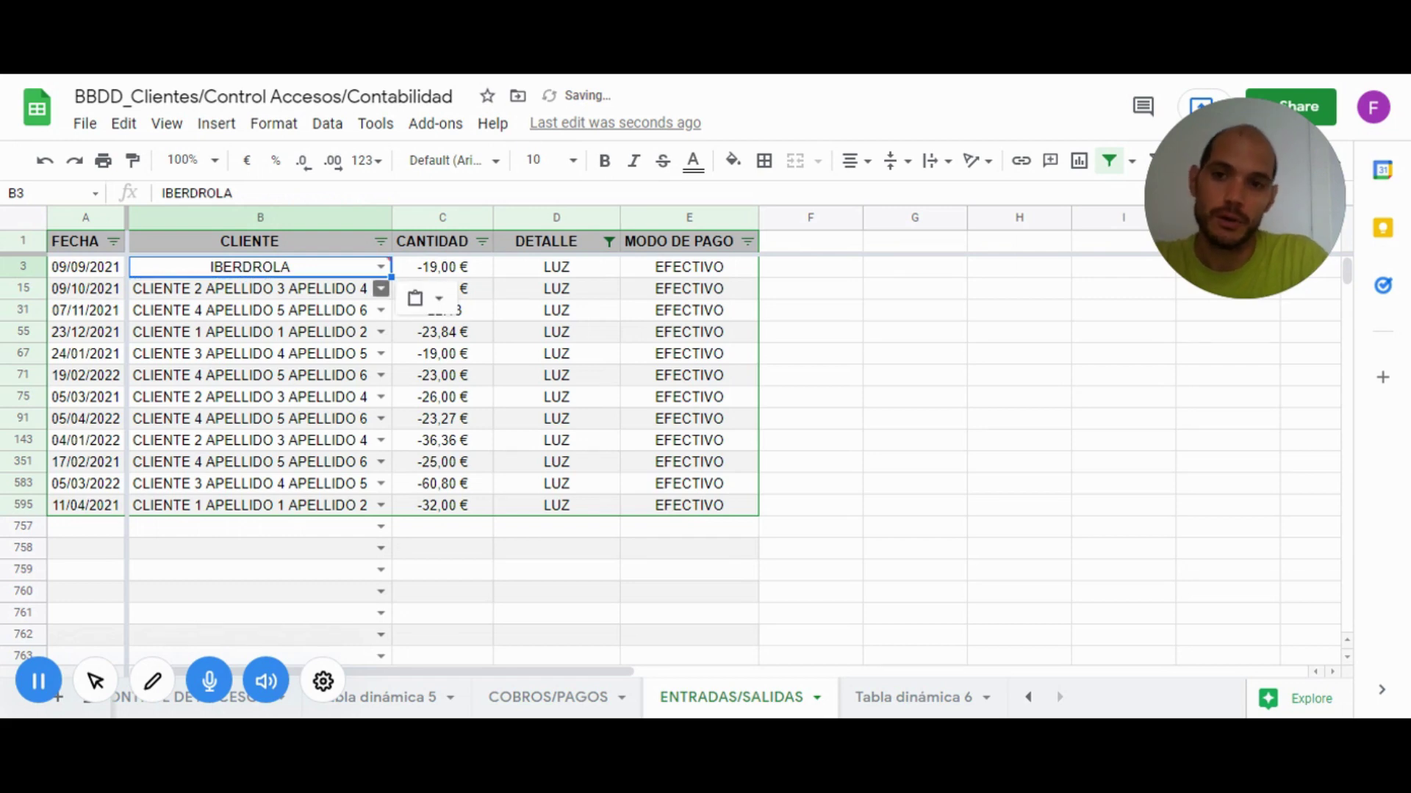
{"action": "left_click", "coordinate": [381, 269]}
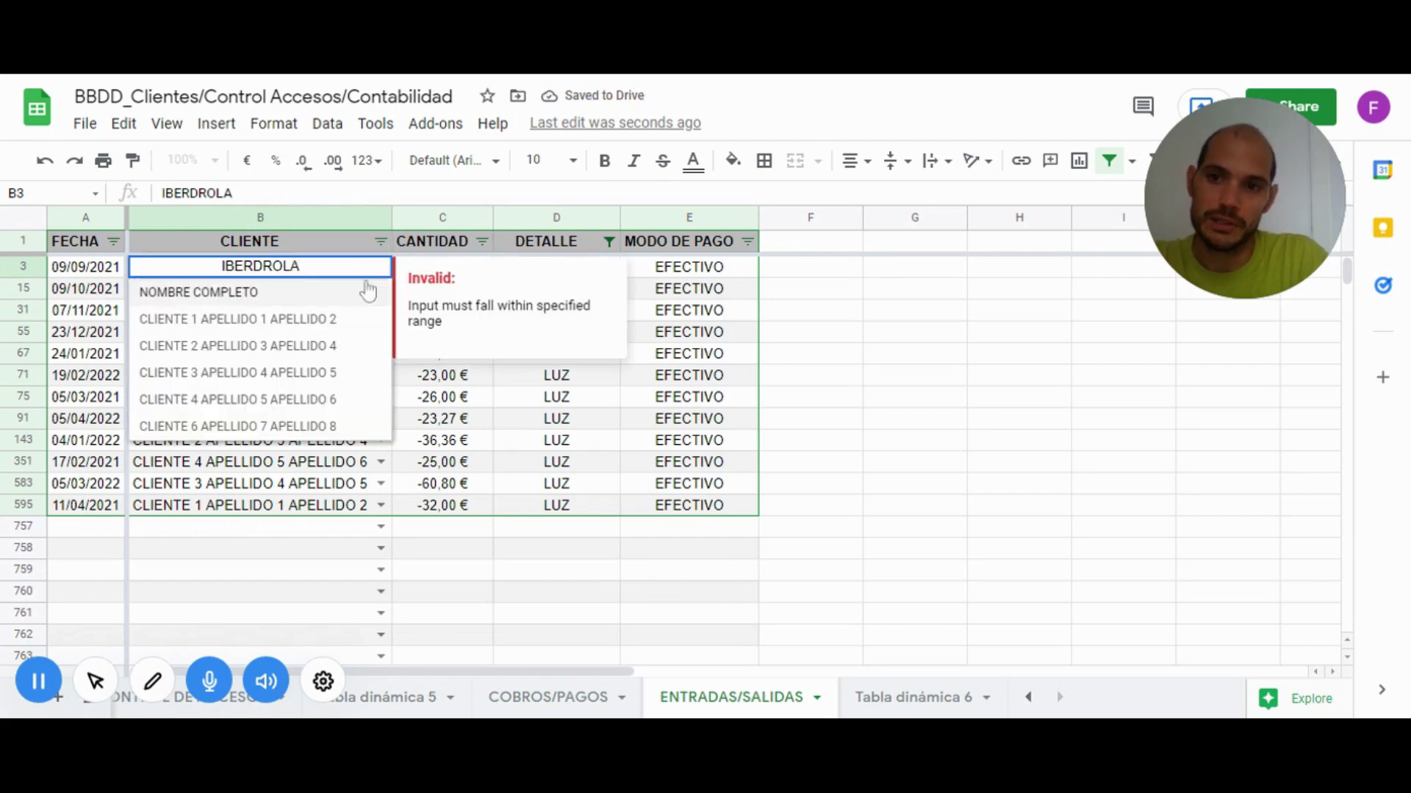
{"action": "left_click", "coordinate": [381, 266]}
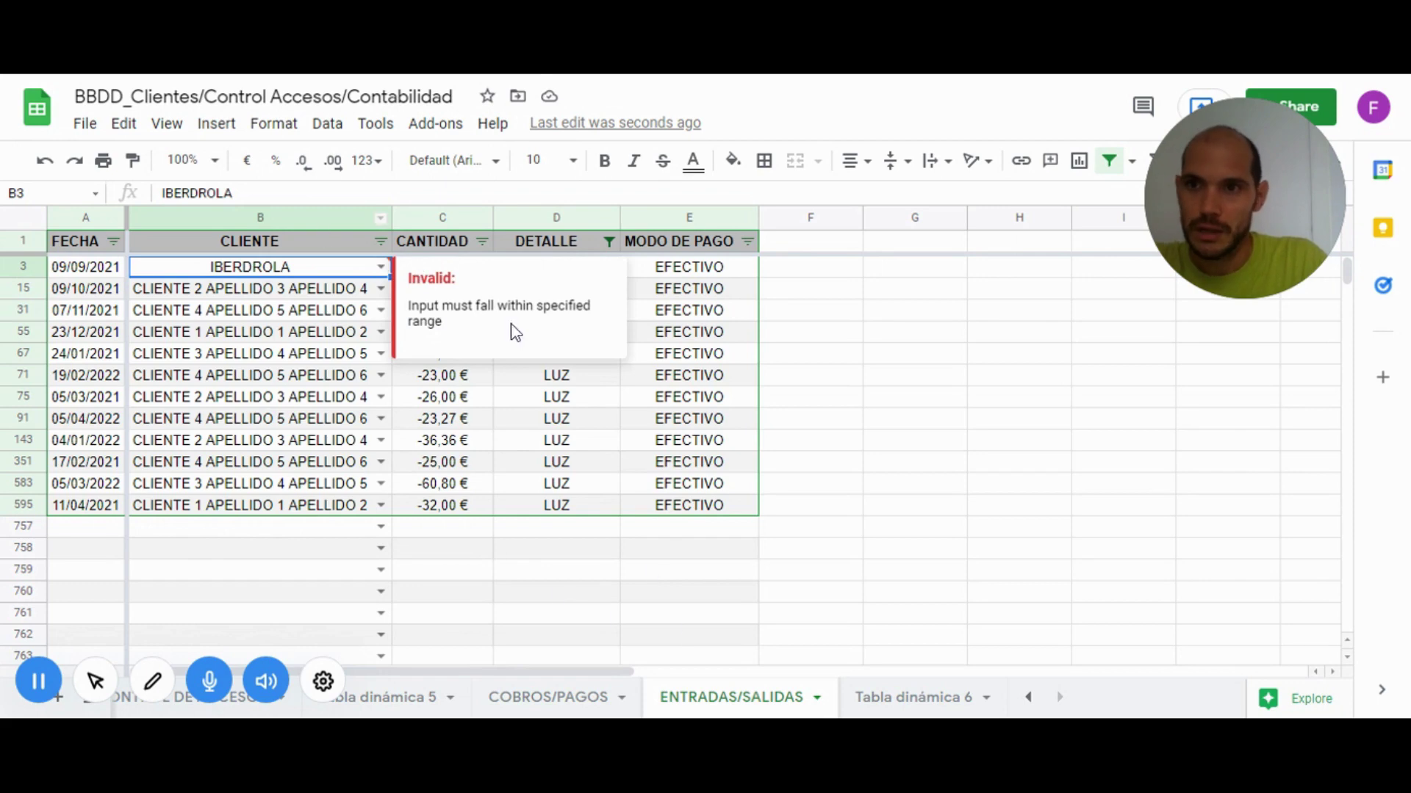
Switch to the BB_DD_CLIENTES sheet and select A7, its first empty row
{"action": "left_click", "coordinate": [87, 709]}
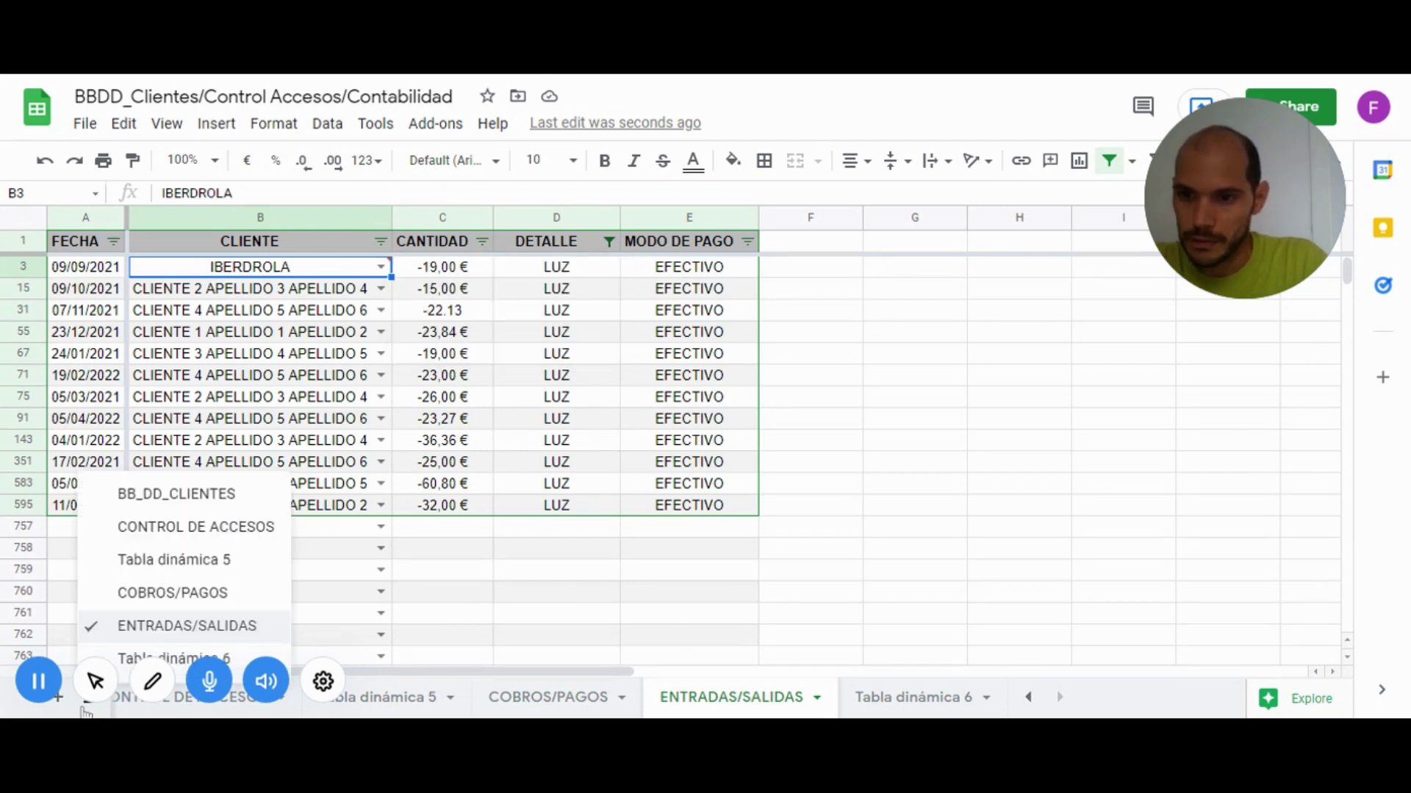
{"action": "left_click", "coordinate": [198, 499]}
{"action": "left_click", "coordinate": [191, 495]}
Add IBERDROLA dated 09/09/2021 in row 7 of BB_DD_CLIENTES
{"action": "left_click", "coordinate": [125, 455]}
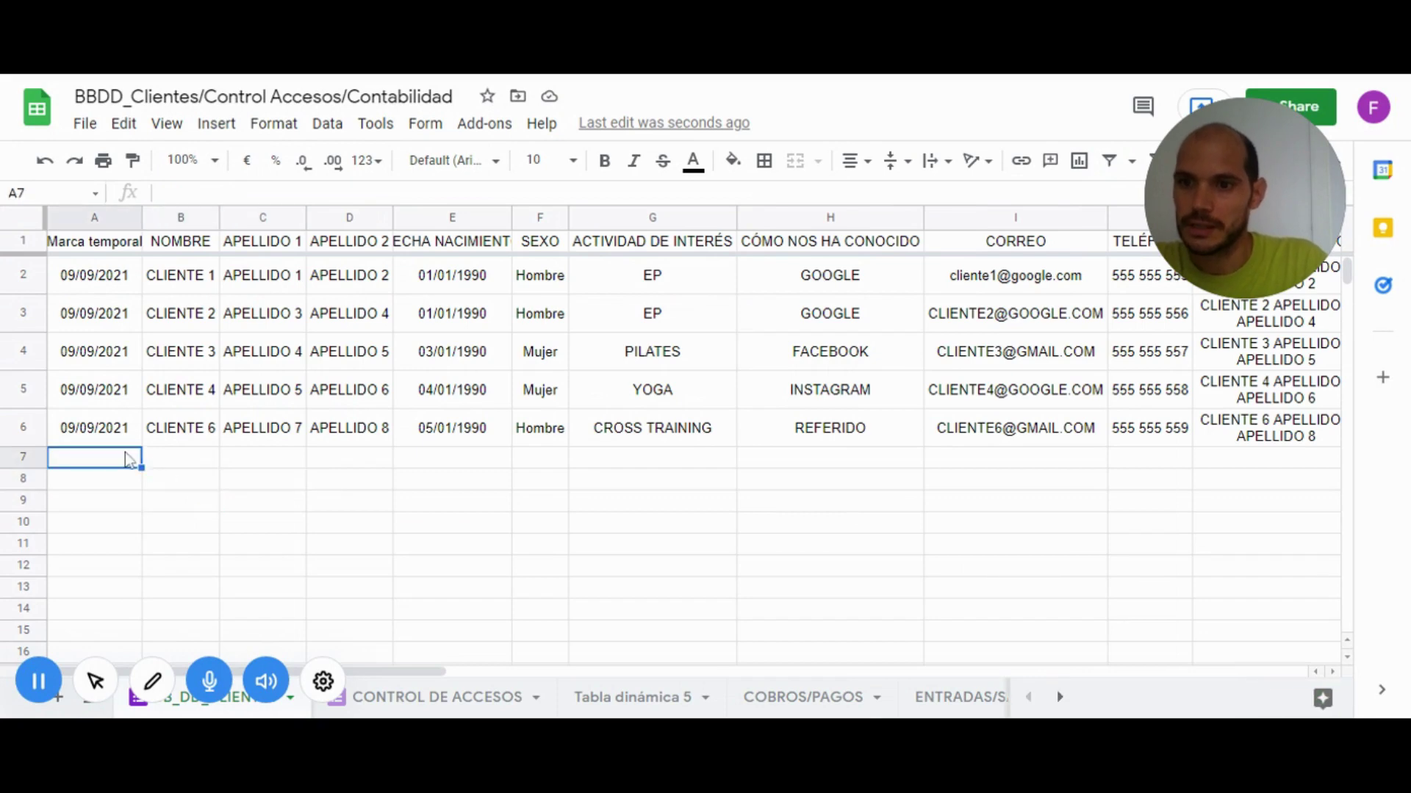
{"action": "type", "text": "09/09"}
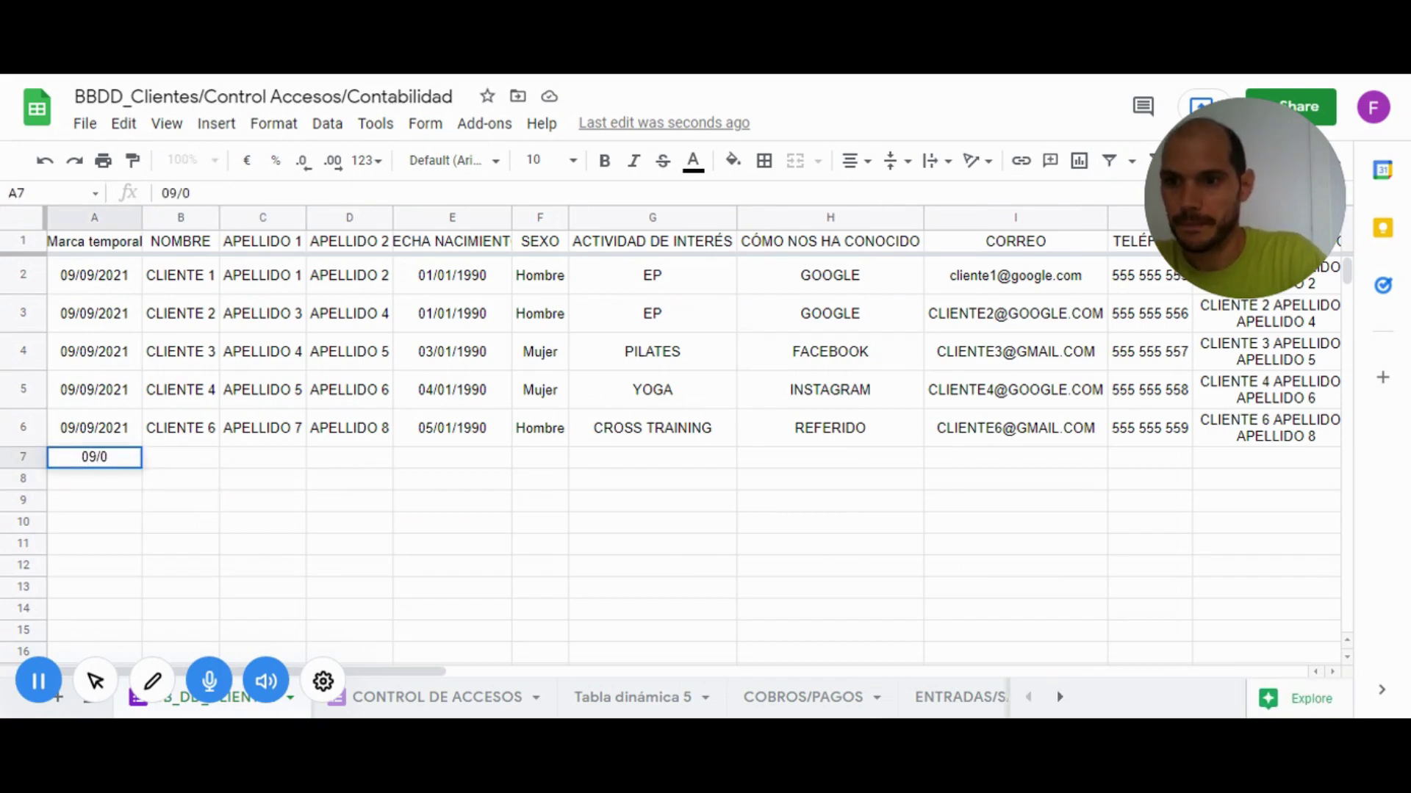
{"action": "type", "text": "/2021"}
{"action": "key", "text": "Return"}
{"action": "left_click", "coordinate": [180, 457]}
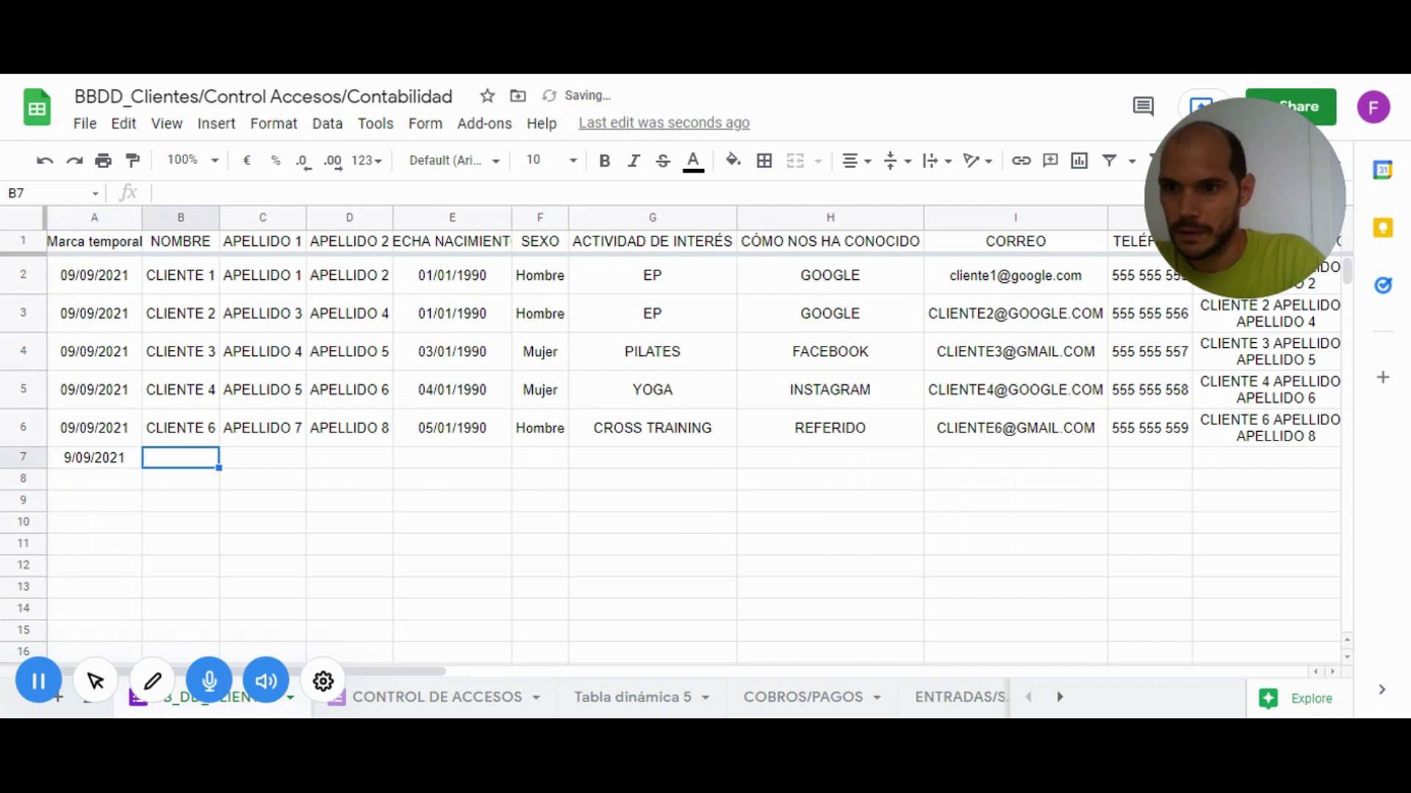
{"action": "type", "text": "IBERDROLA"}
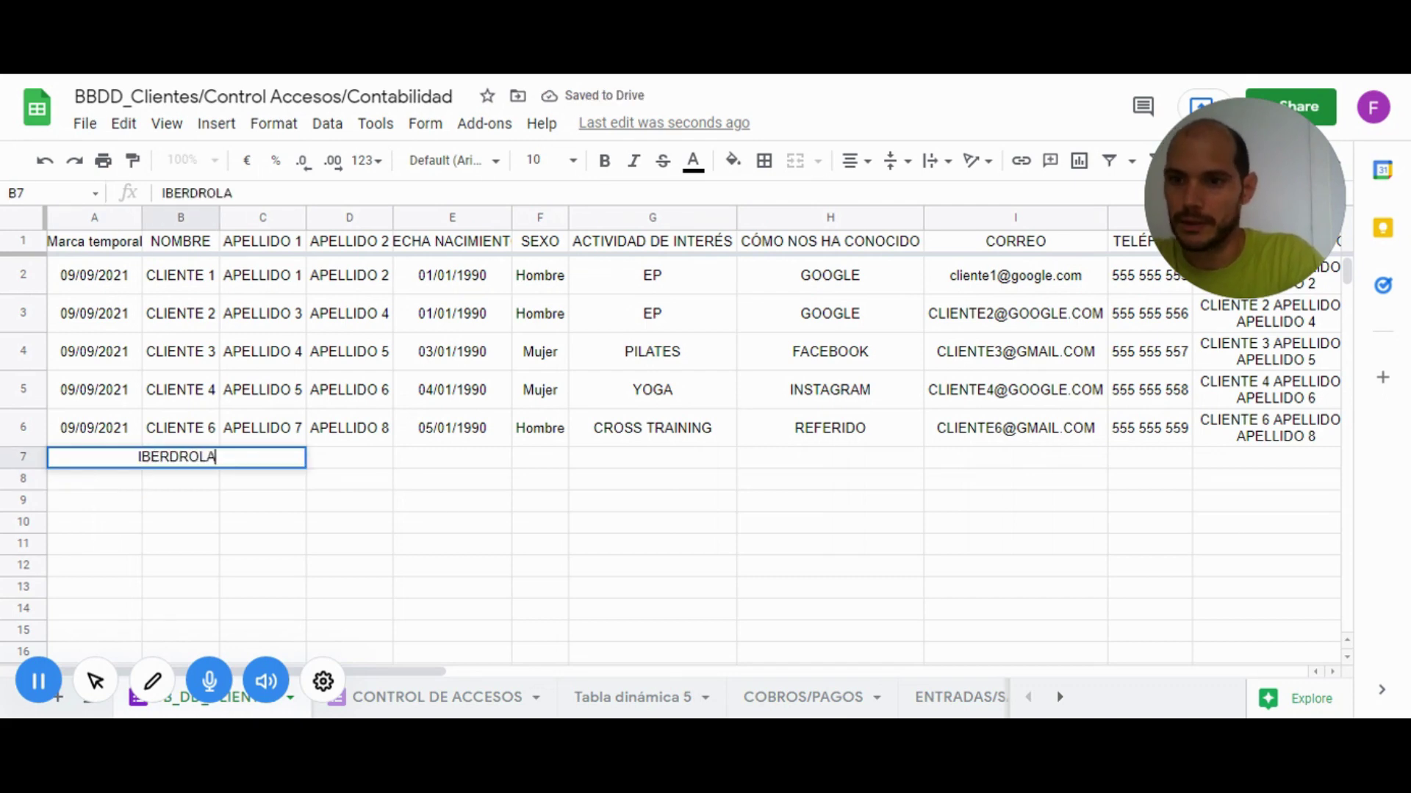
{"action": "key", "text": "Tab"}
{"action": "key", "text": "Tab"}
{"action": "key", "text": "Tab"}
{"action": "key", "text": "Tab"}
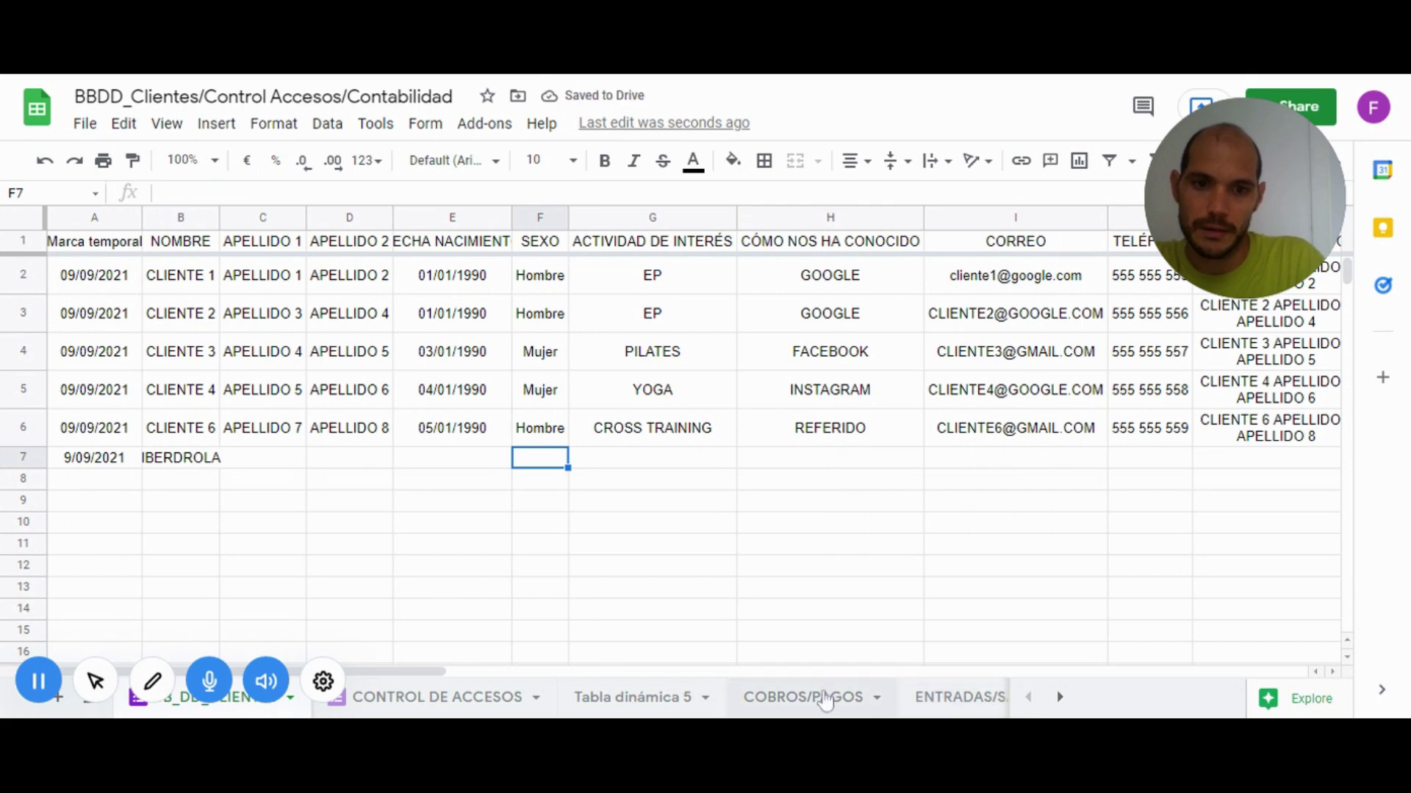
Back on ENTRADAS/SALIDAS, recheck B3's client list and select the CLIENTE column B
{"action": "left_click", "coordinate": [968, 707]}
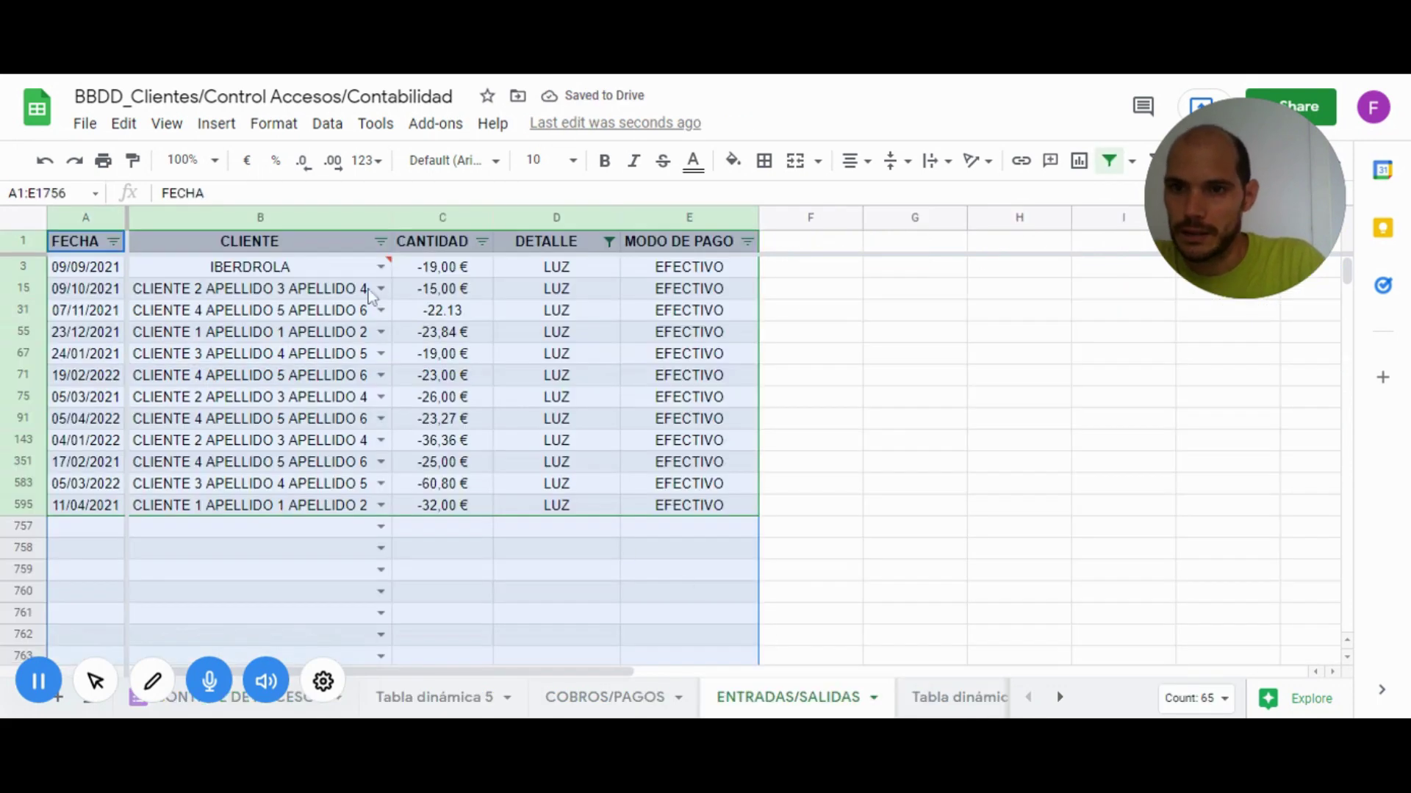
{"action": "left_click", "coordinate": [380, 266]}
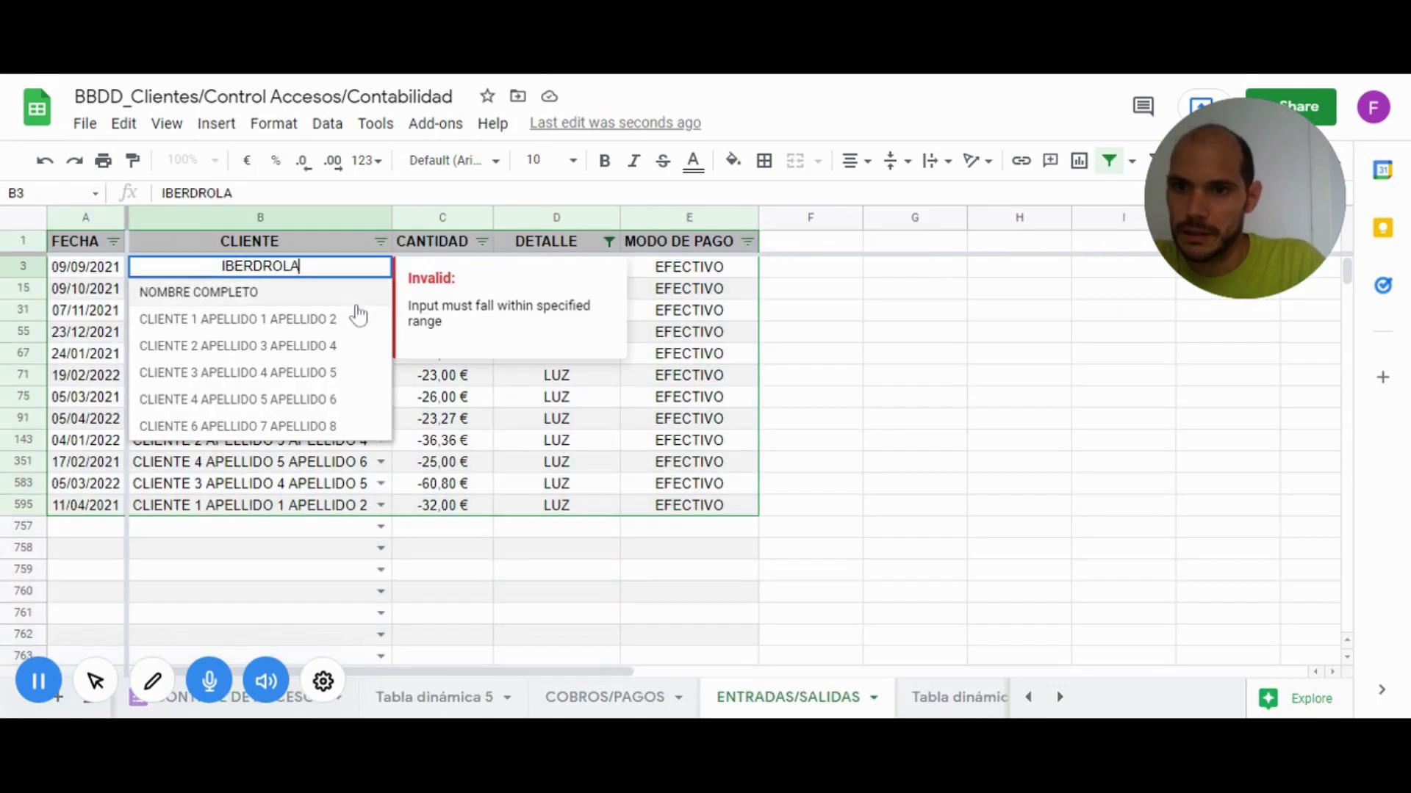
{"action": "key", "text": "Escape"}
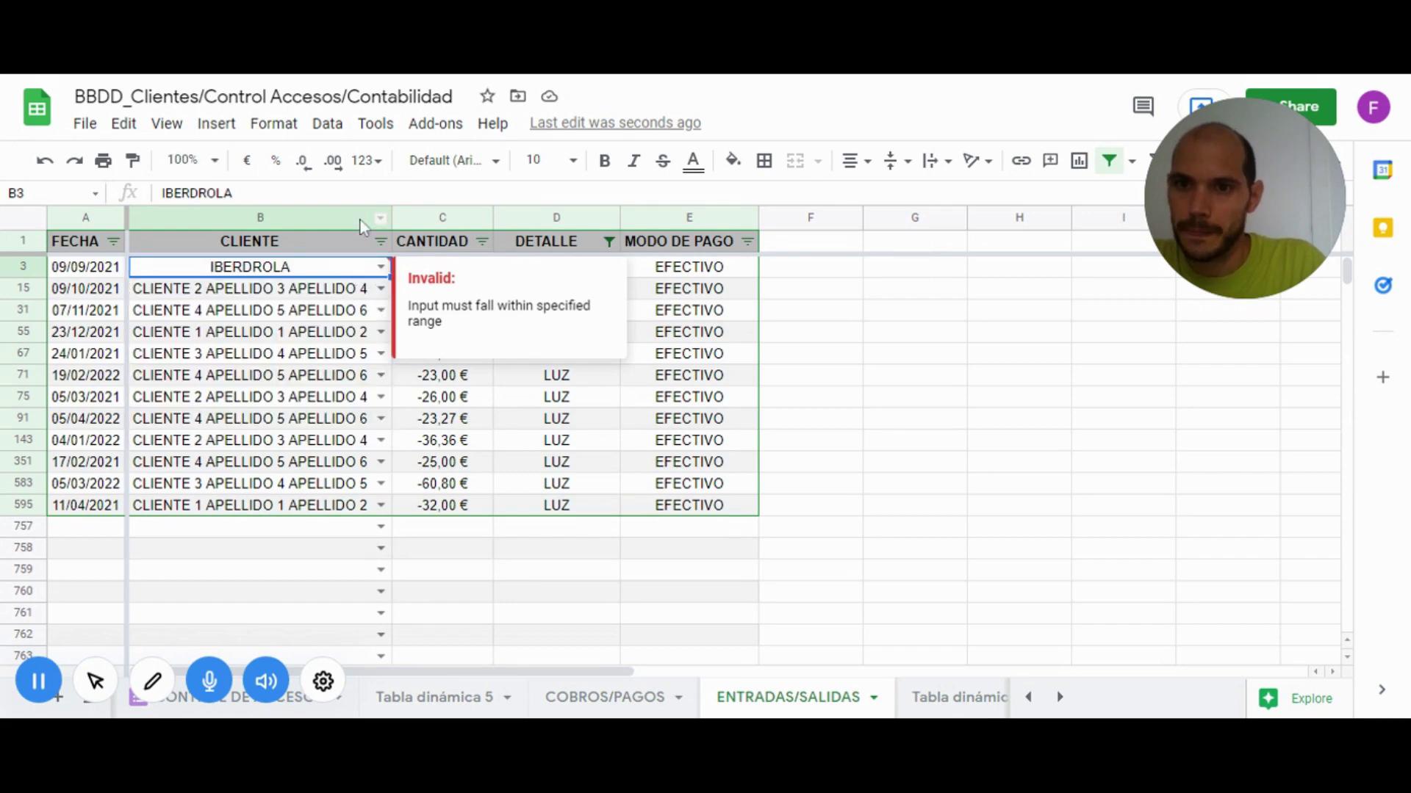
{"action": "left_click", "coordinate": [361, 220]}
{"action": "left_click", "coordinate": [330, 123]}
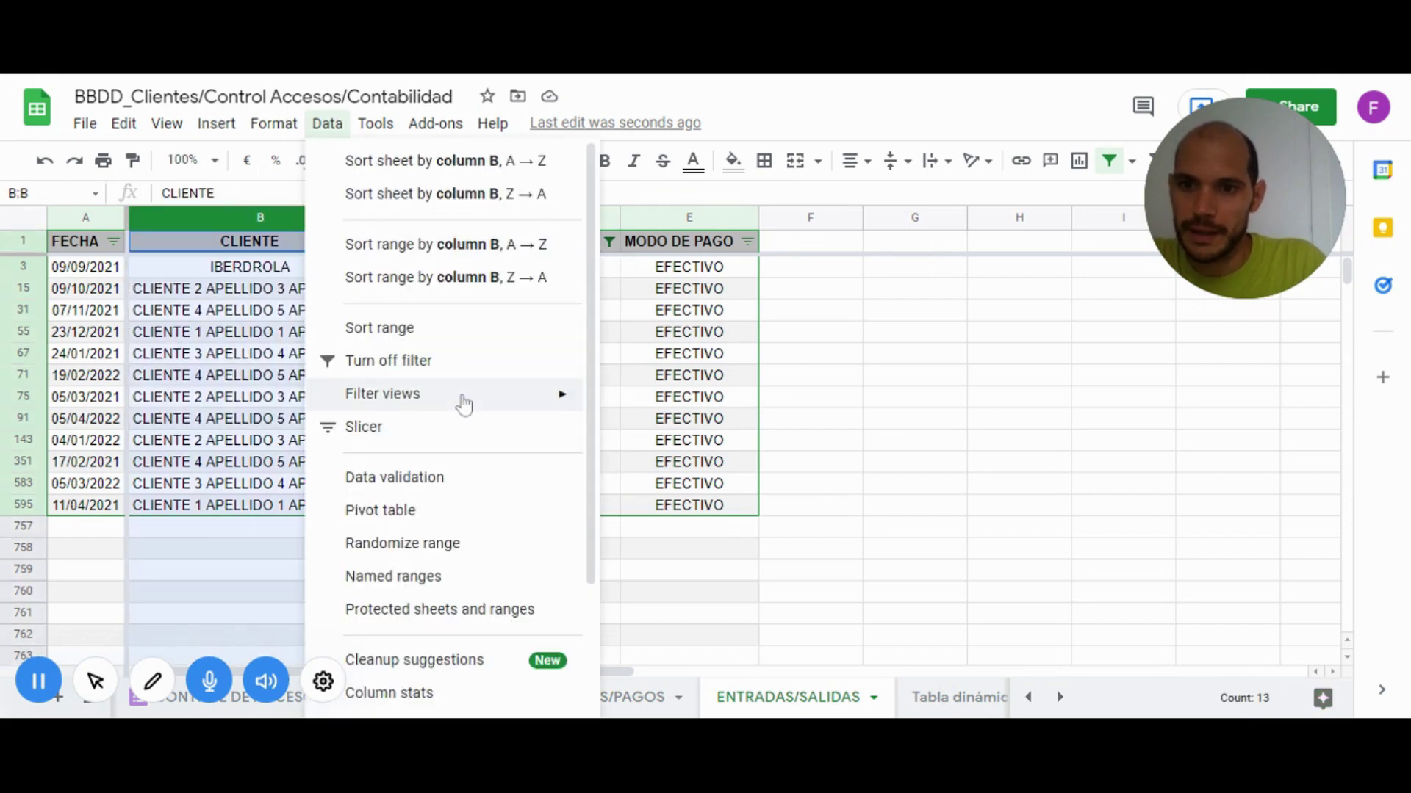
Trim the validation rule's range so it applies to all of column B
{"action": "left_click", "coordinate": [433, 485]}
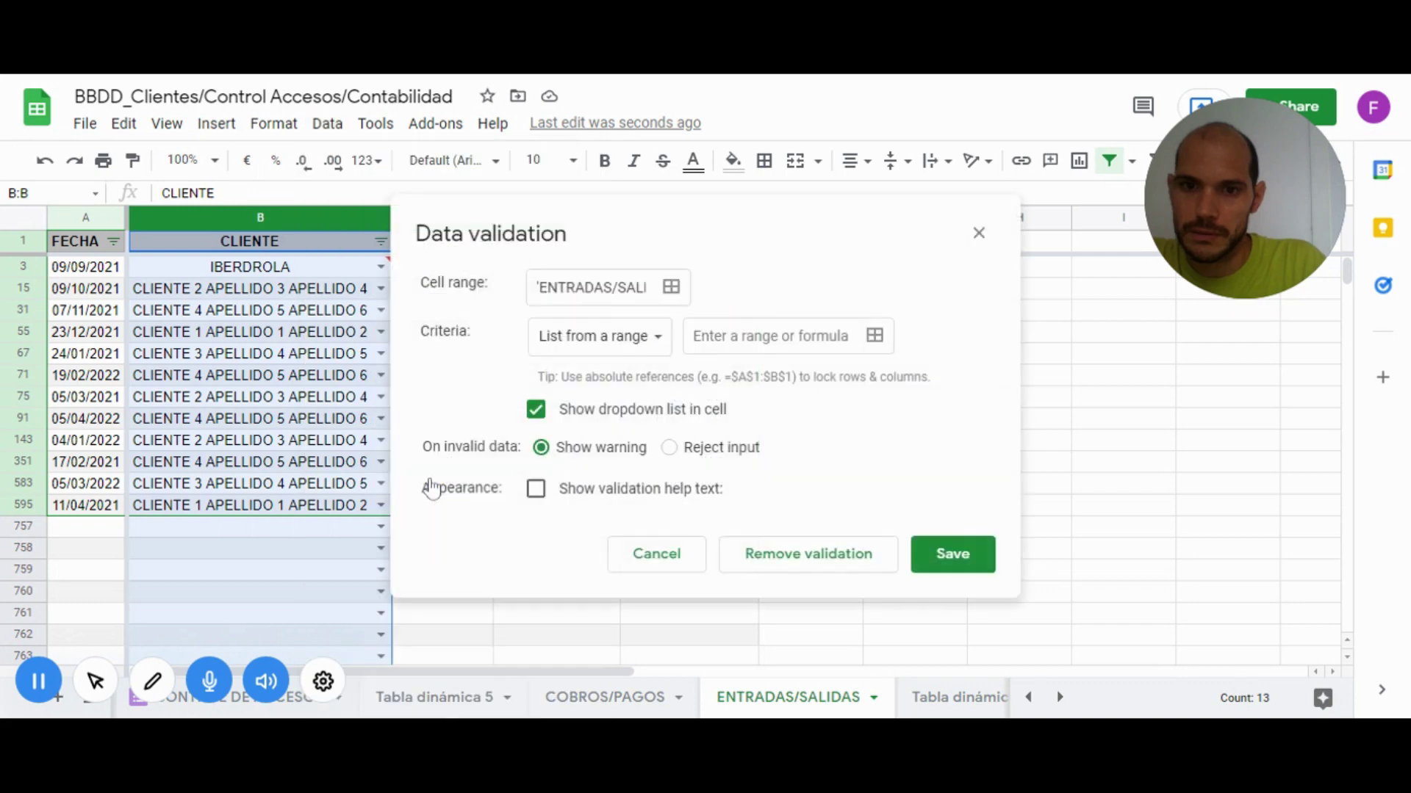
{"action": "left_click", "coordinate": [656, 341]}
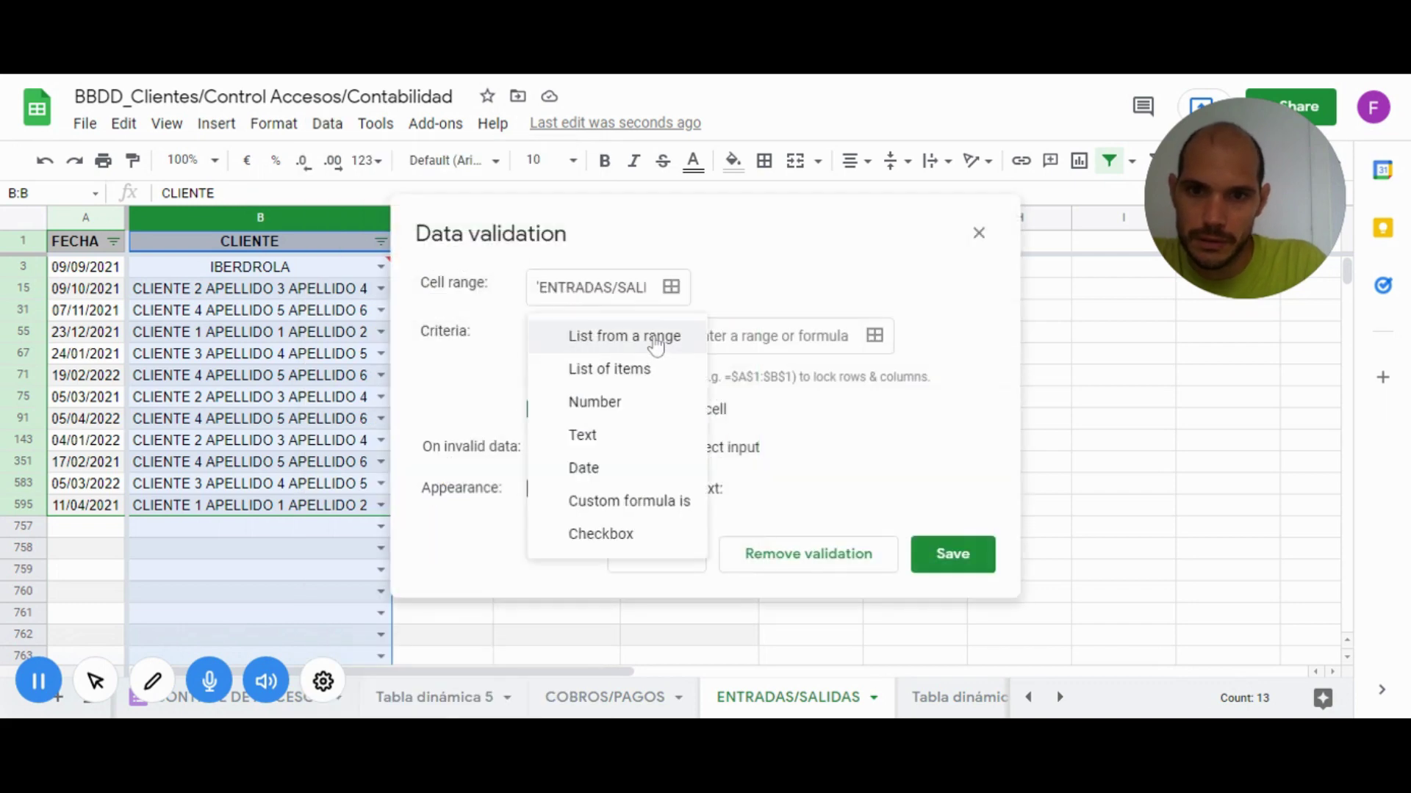
{"action": "left_click", "coordinate": [657, 342]}
{"action": "left_click", "coordinate": [671, 288]}
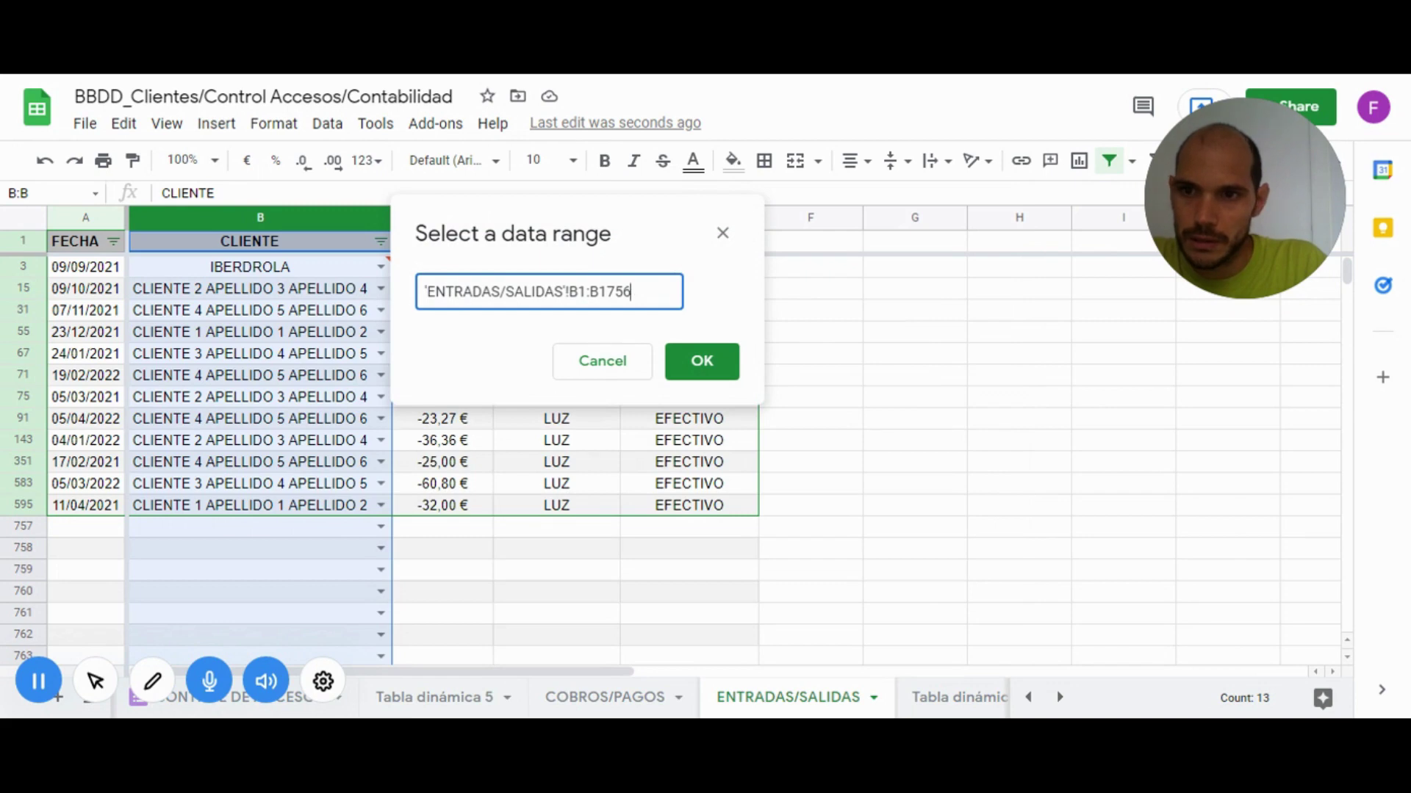
{"action": "left_click", "coordinate": [586, 291]}
{"action": "key", "text": "BackSpace"}
{"action": "key", "text": "BackSpace"}
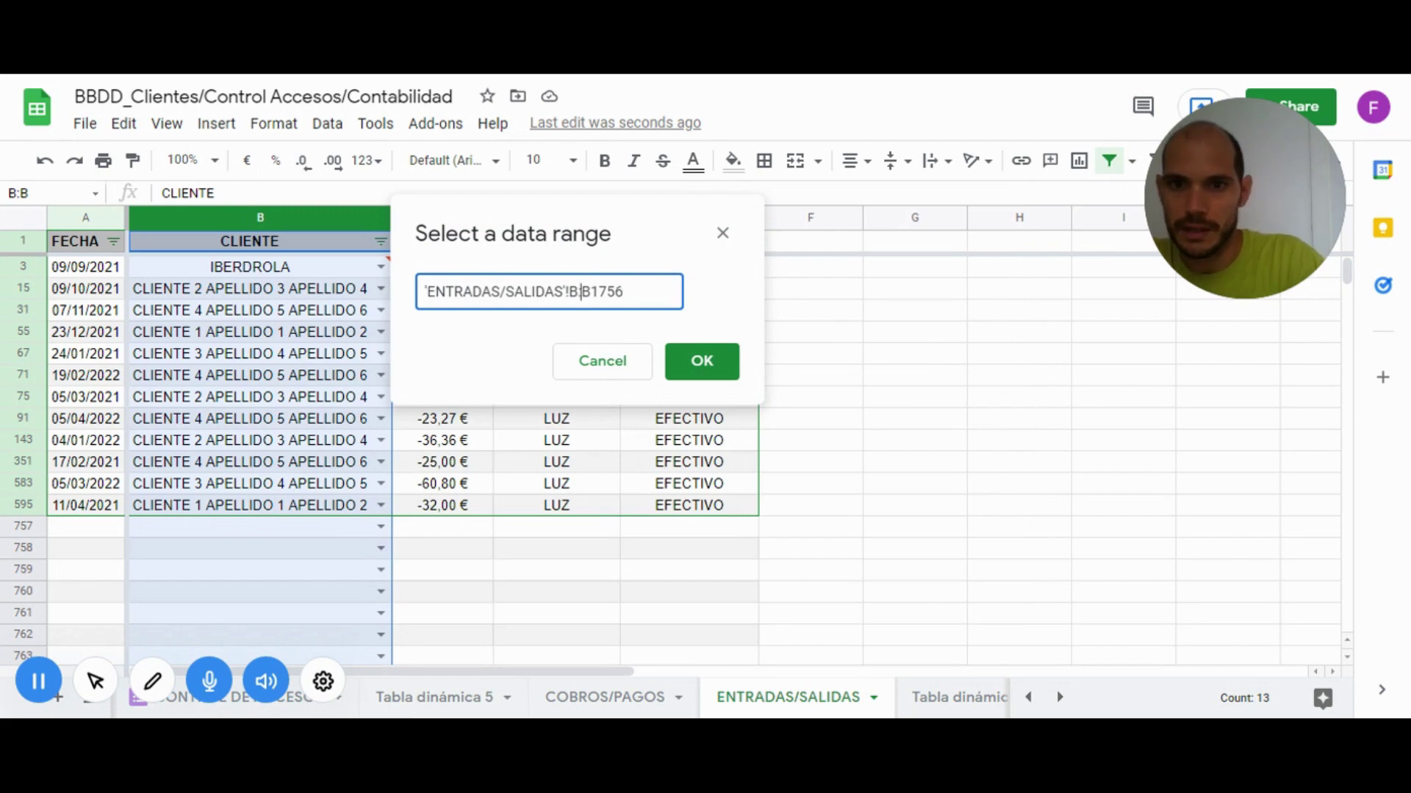
{"action": "type", "text": ":"}
{"action": "key", "text": "BackSpace"}
{"action": "key", "text": "Delete"}
{"action": "key", "text": "Delete"}
{"action": "key", "text": "Delete"}
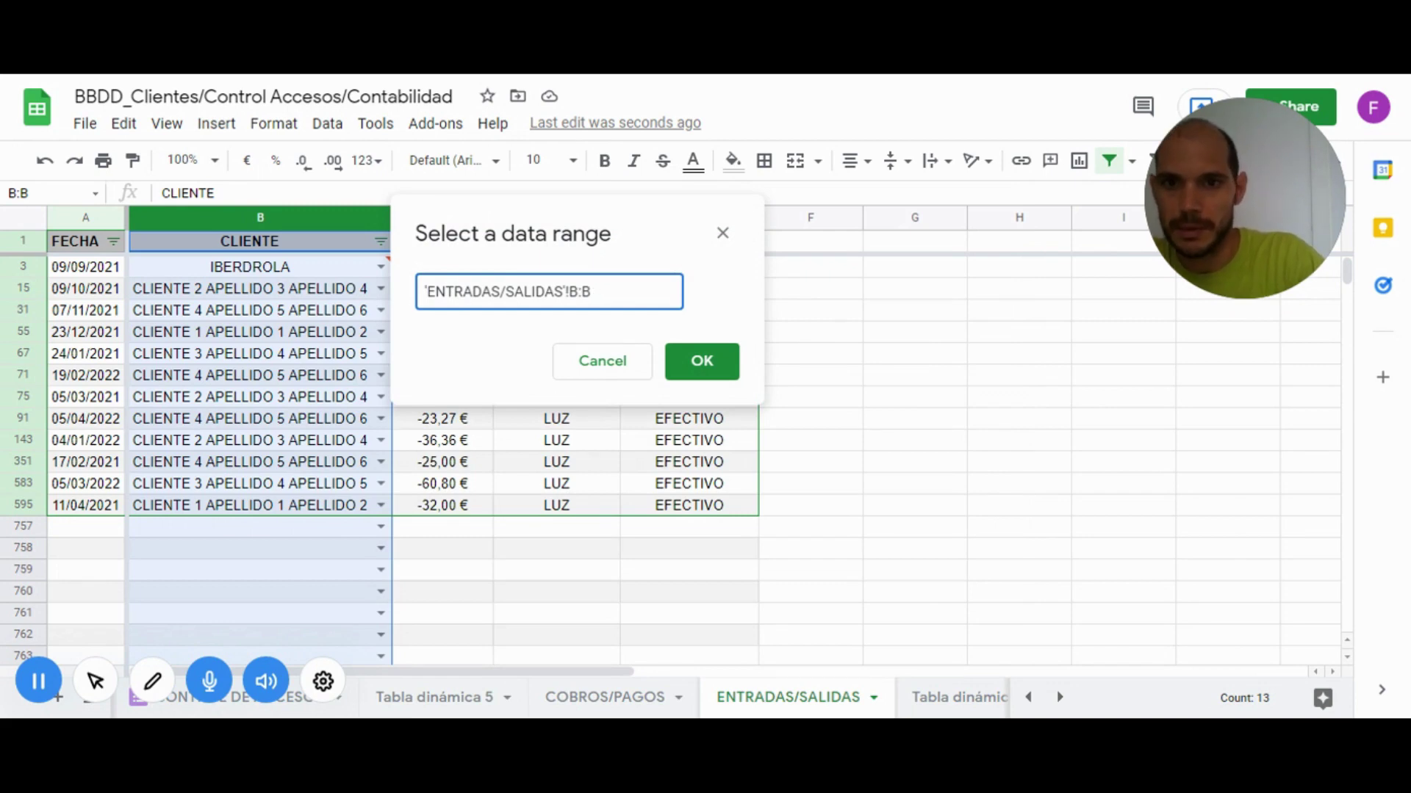
{"action": "key", "text": "Return"}
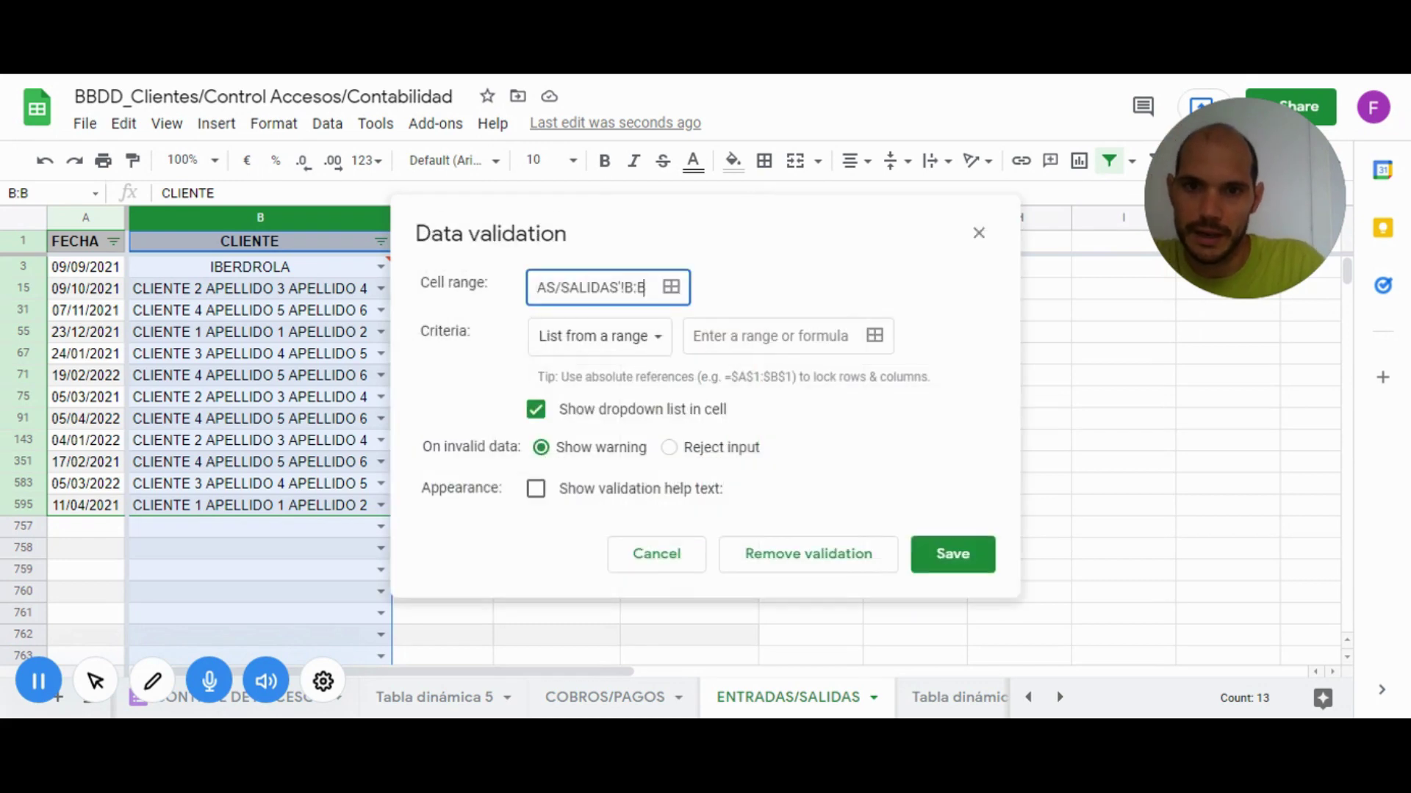
Set the dropdown source to BB_DD_CLIENTES!B:B and save the rule
{"action": "left_click", "coordinate": [640, 339]}
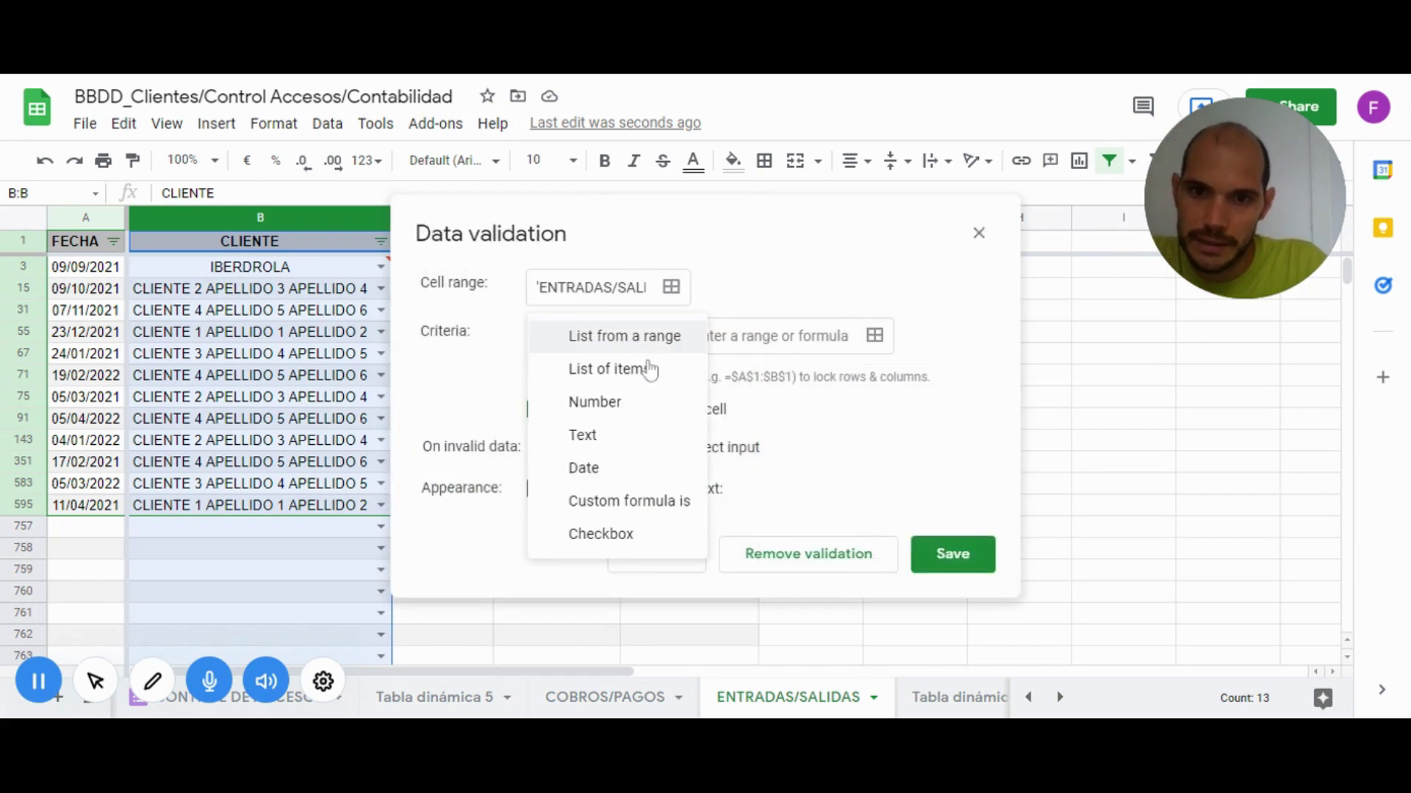
{"action": "left_click", "coordinate": [876, 340]}
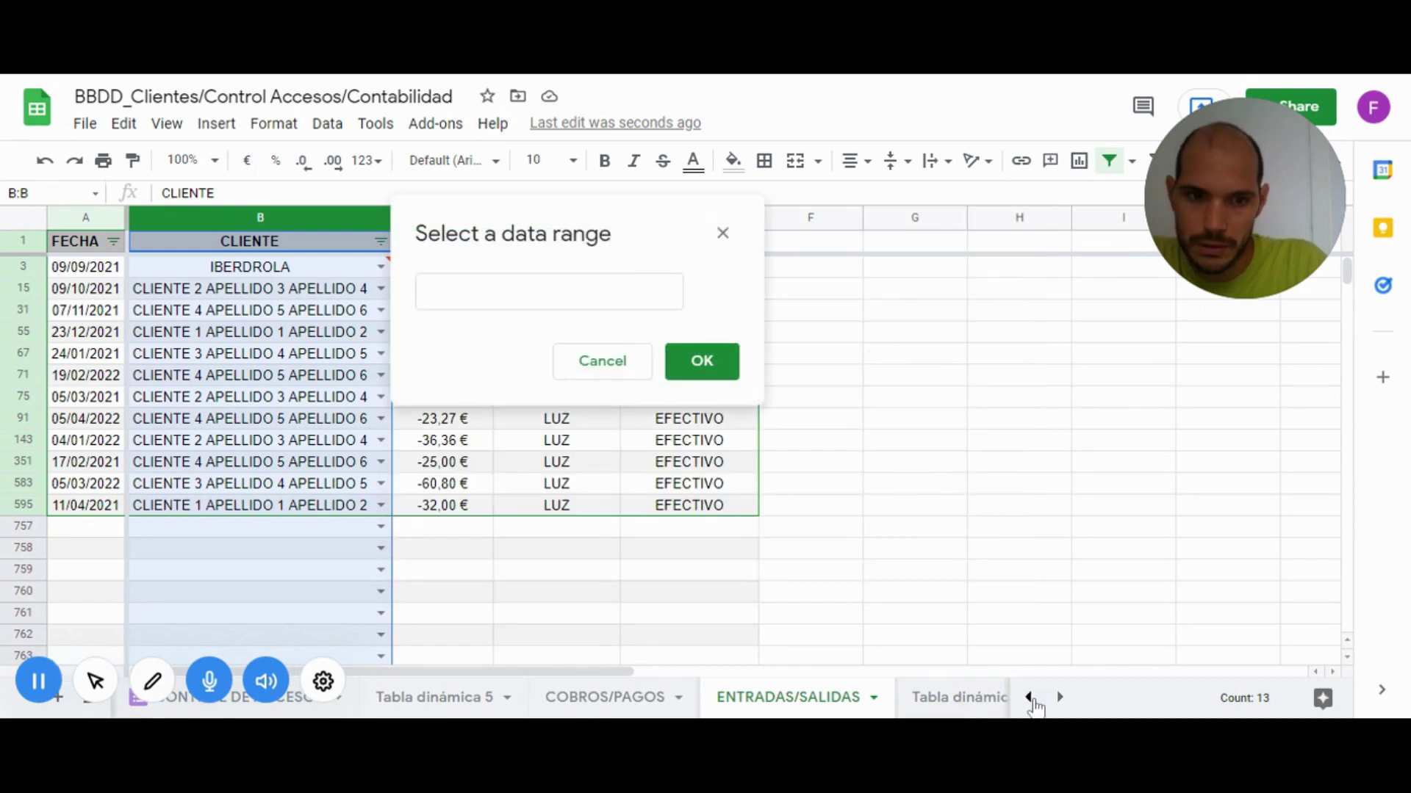
{"action": "left_click", "coordinate": [1030, 698]}
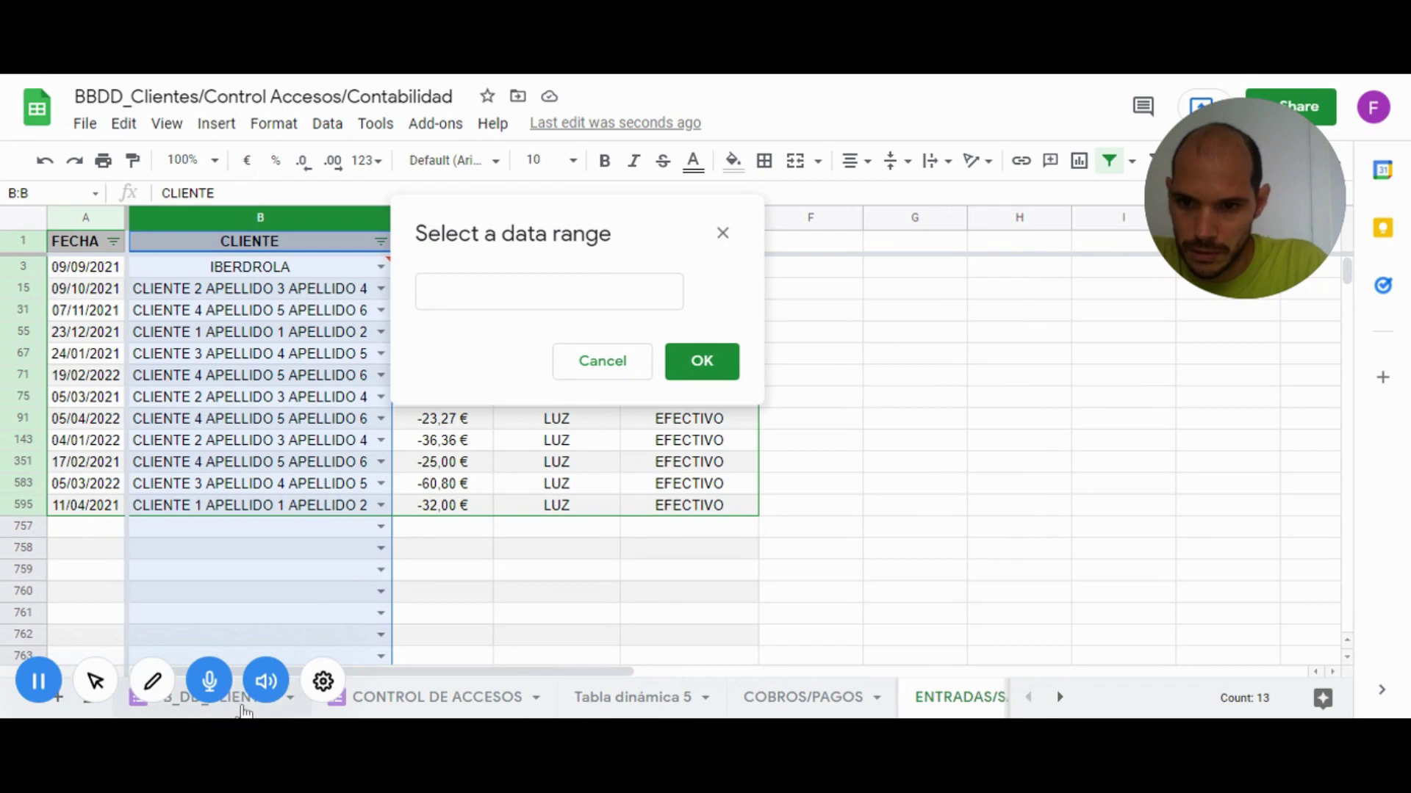
{"action": "left_click", "coordinate": [245, 705]}
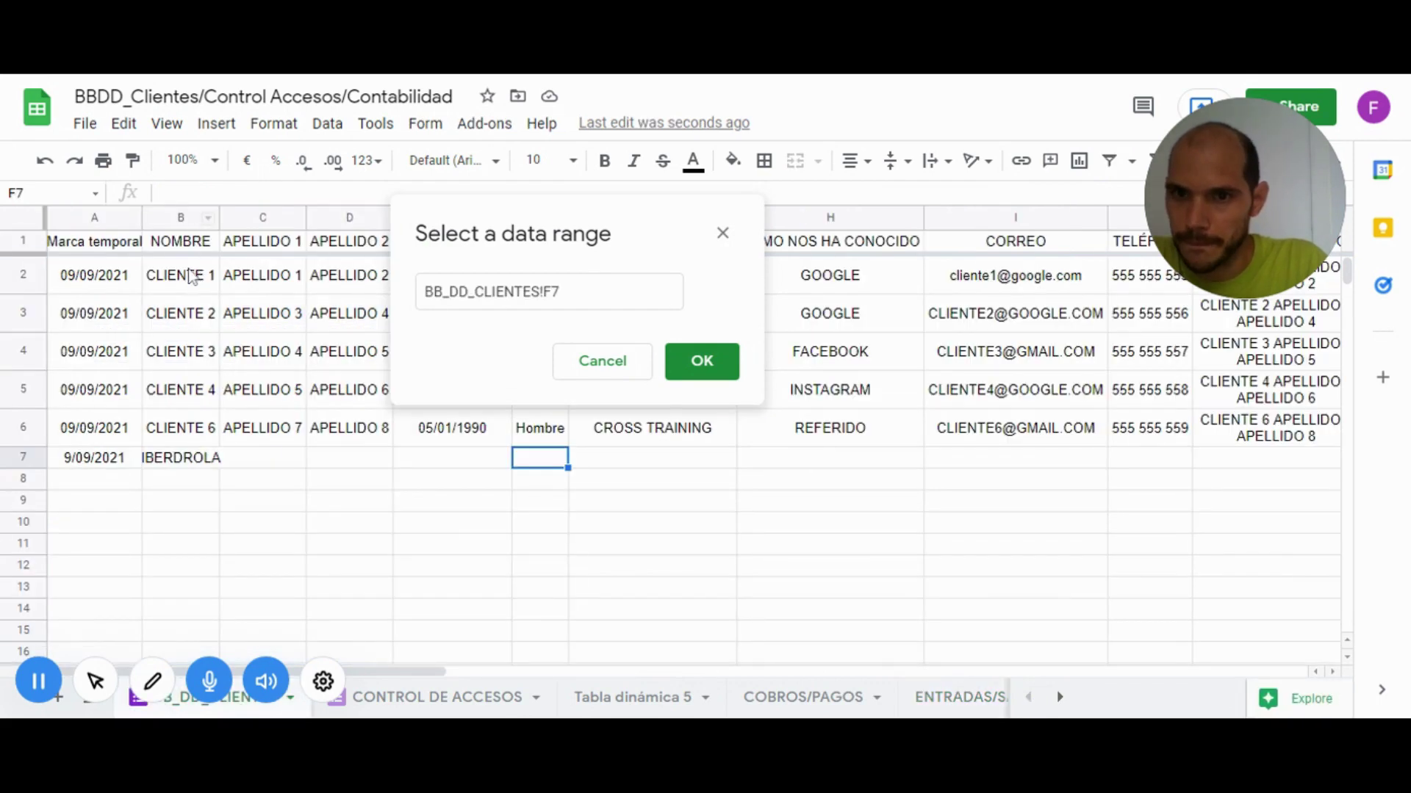
{"action": "left_click", "coordinate": [181, 218]}
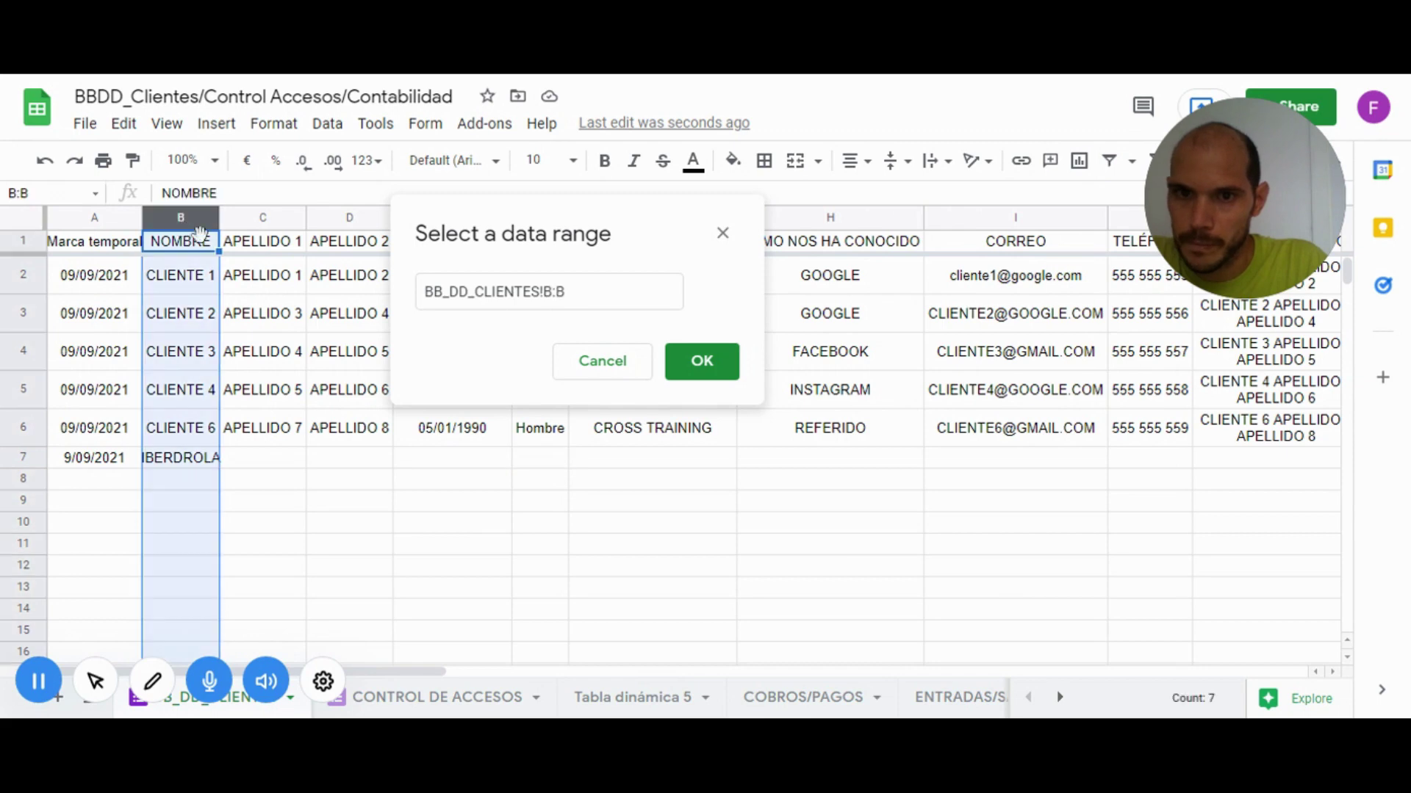
{"action": "left_click", "coordinate": [702, 363]}
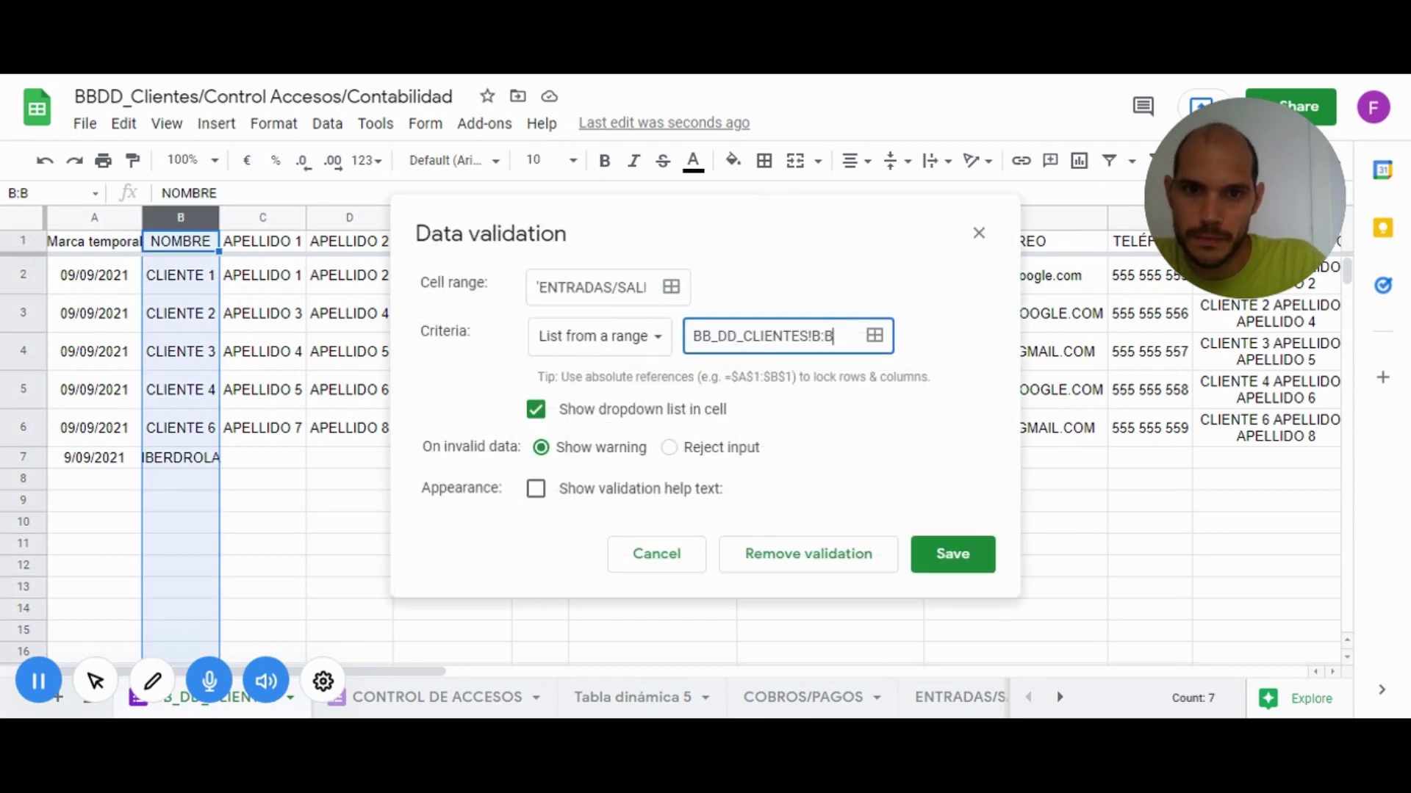
{"action": "left_click", "coordinate": [952, 562]}
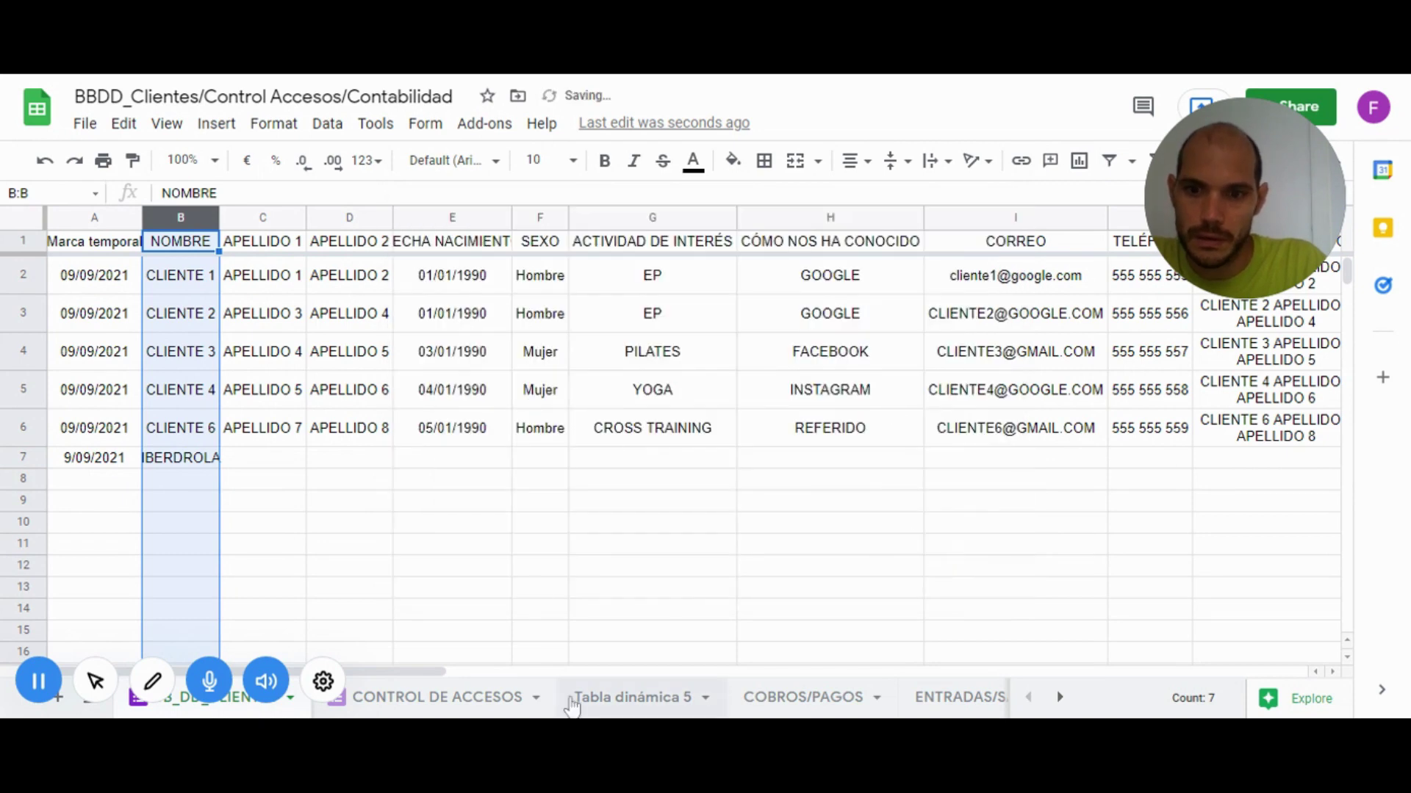
{"action": "left_click", "coordinate": [941, 704]}
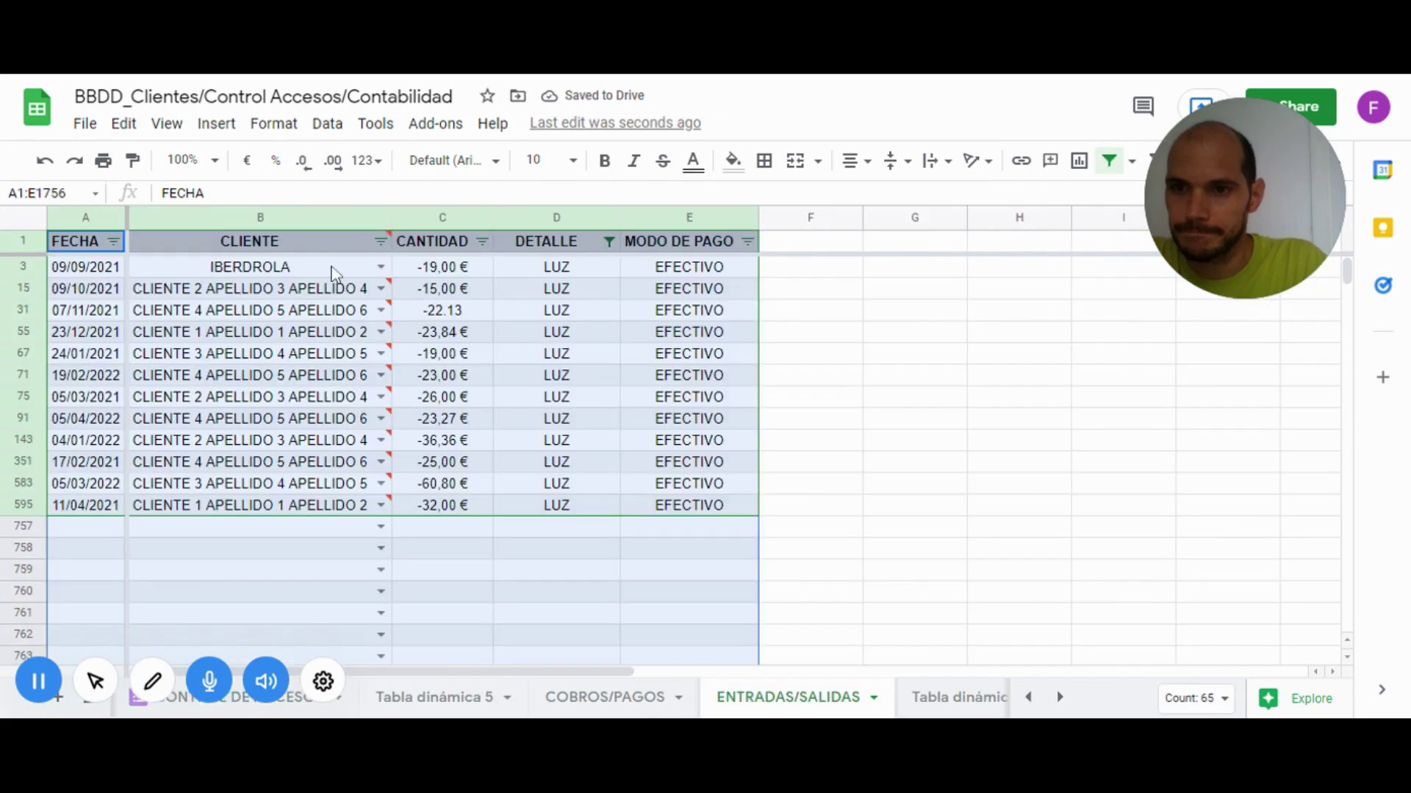
Set B3 to IBERDROLA and paste it into the visible LUZ client cells down to row 595
{"action": "left_click", "coordinate": [381, 267]}
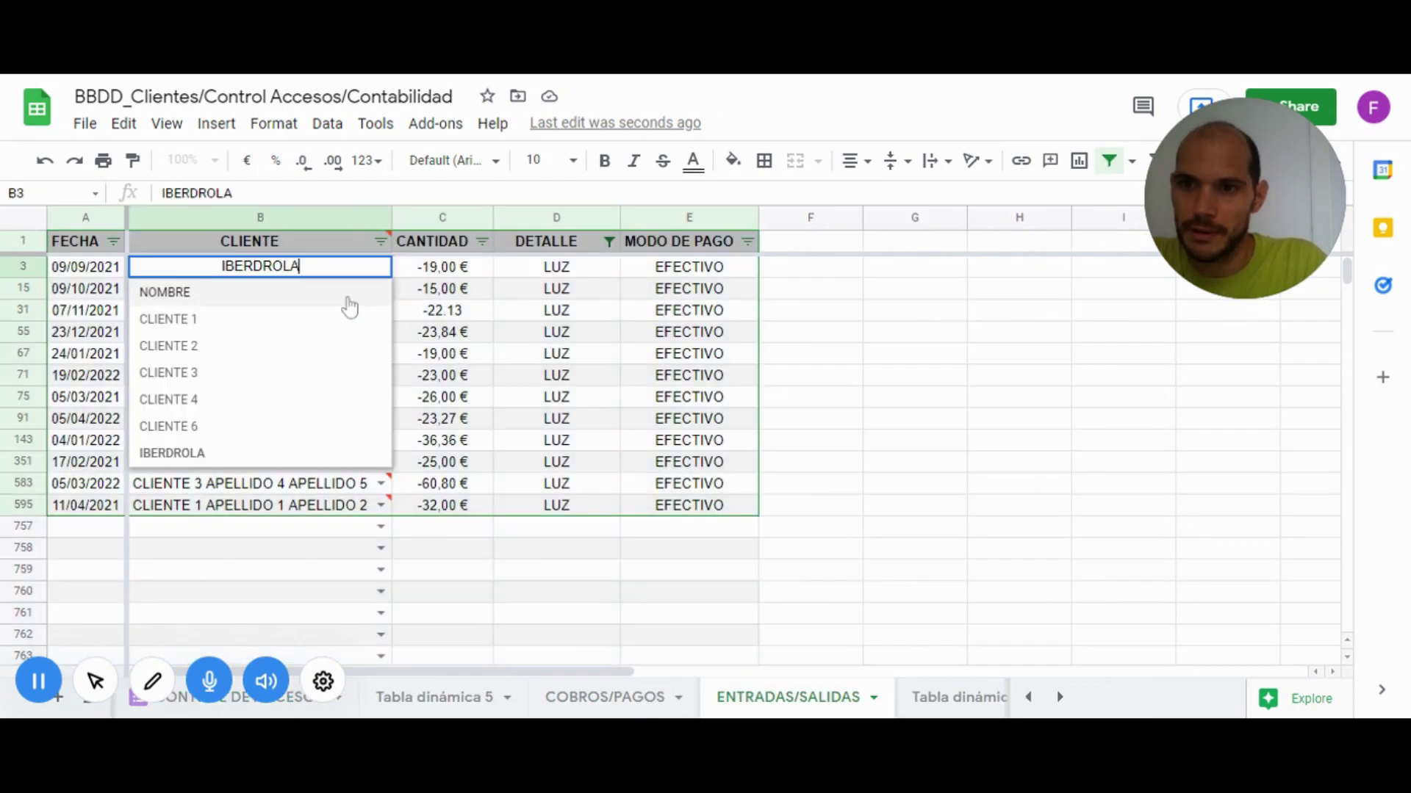
{"action": "left_click", "coordinate": [216, 461]}
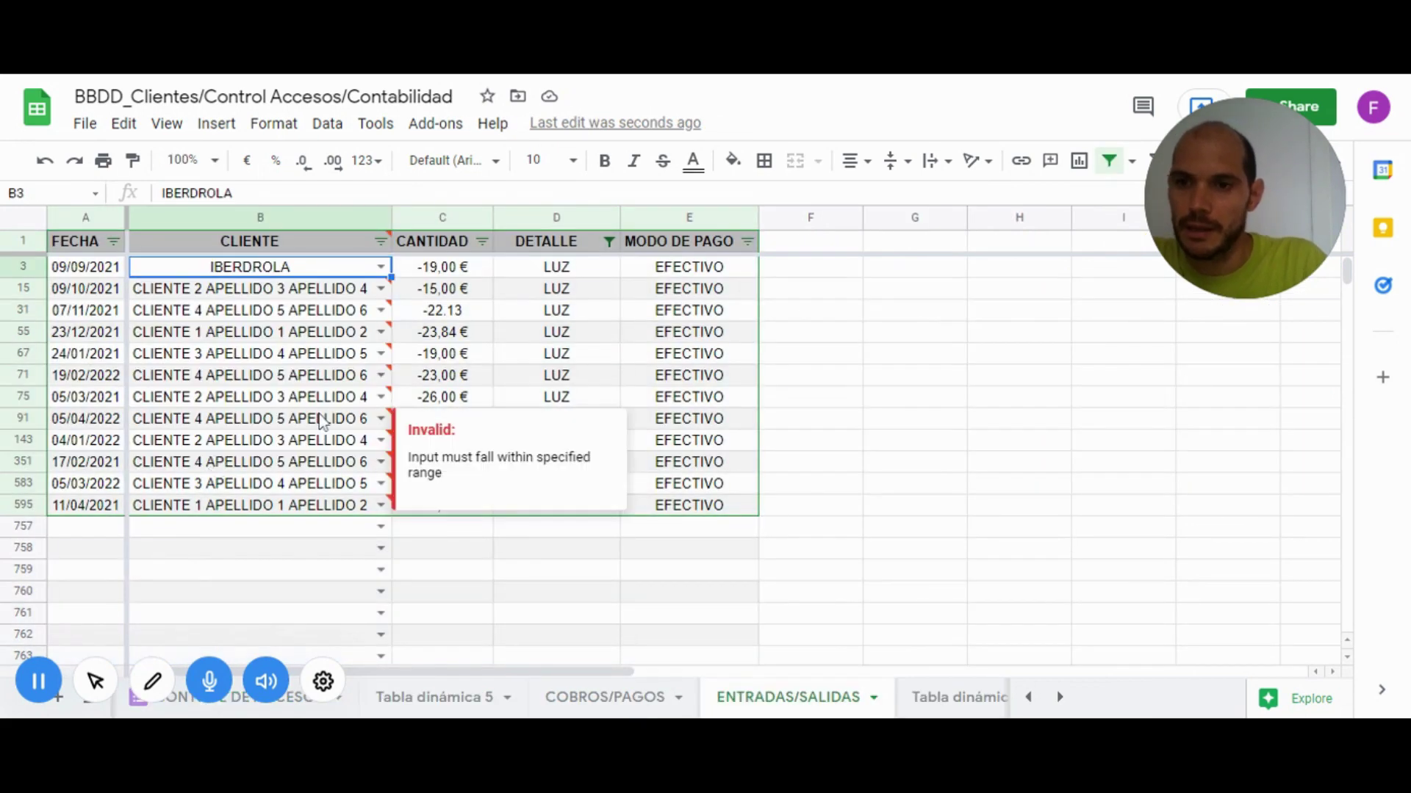
{"action": "mouse_move", "coordinate": [381, 285]}
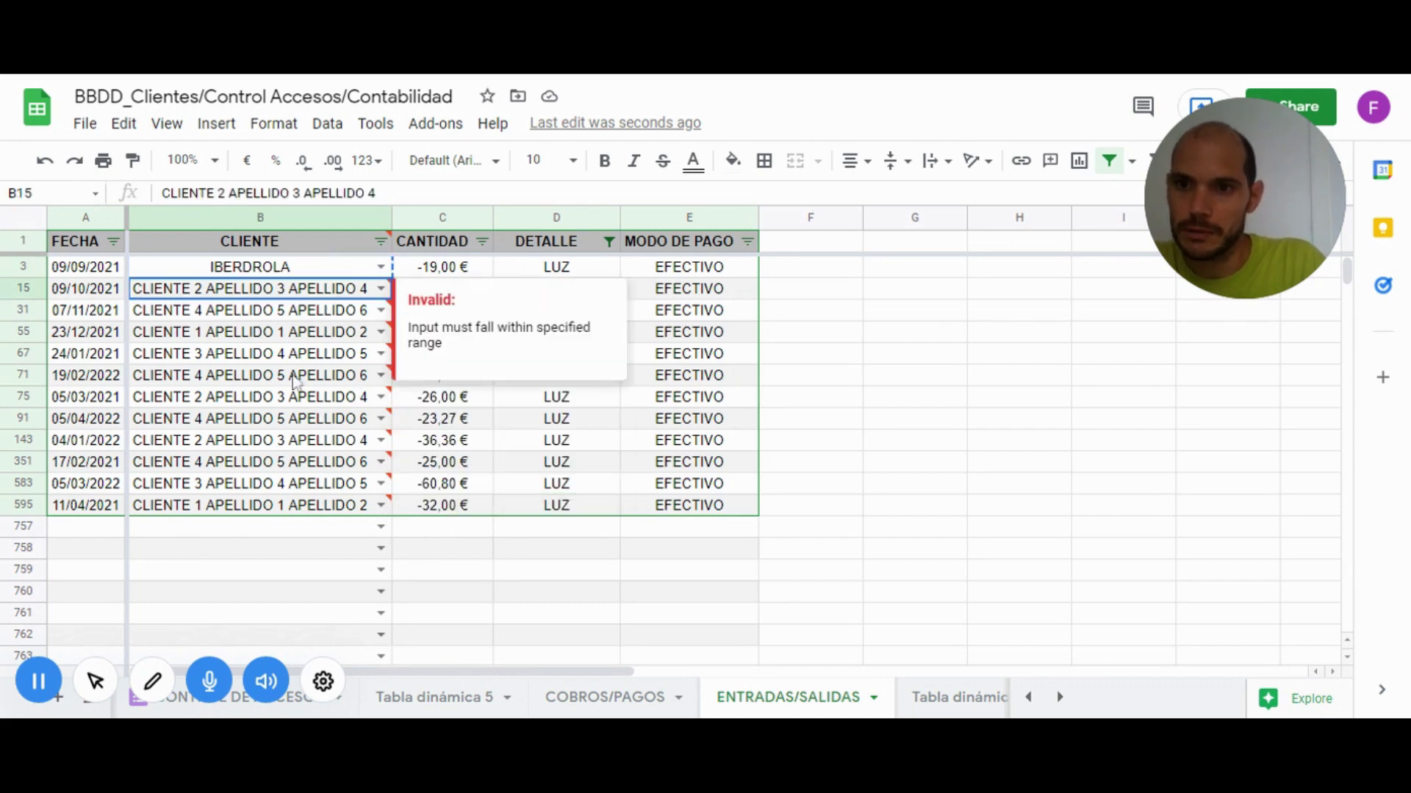
{"action": "left_click_drag", "start_coordinate": [296, 290], "coordinate": [282, 506]}
{"action": "type", "text": "IBERDROLA"}
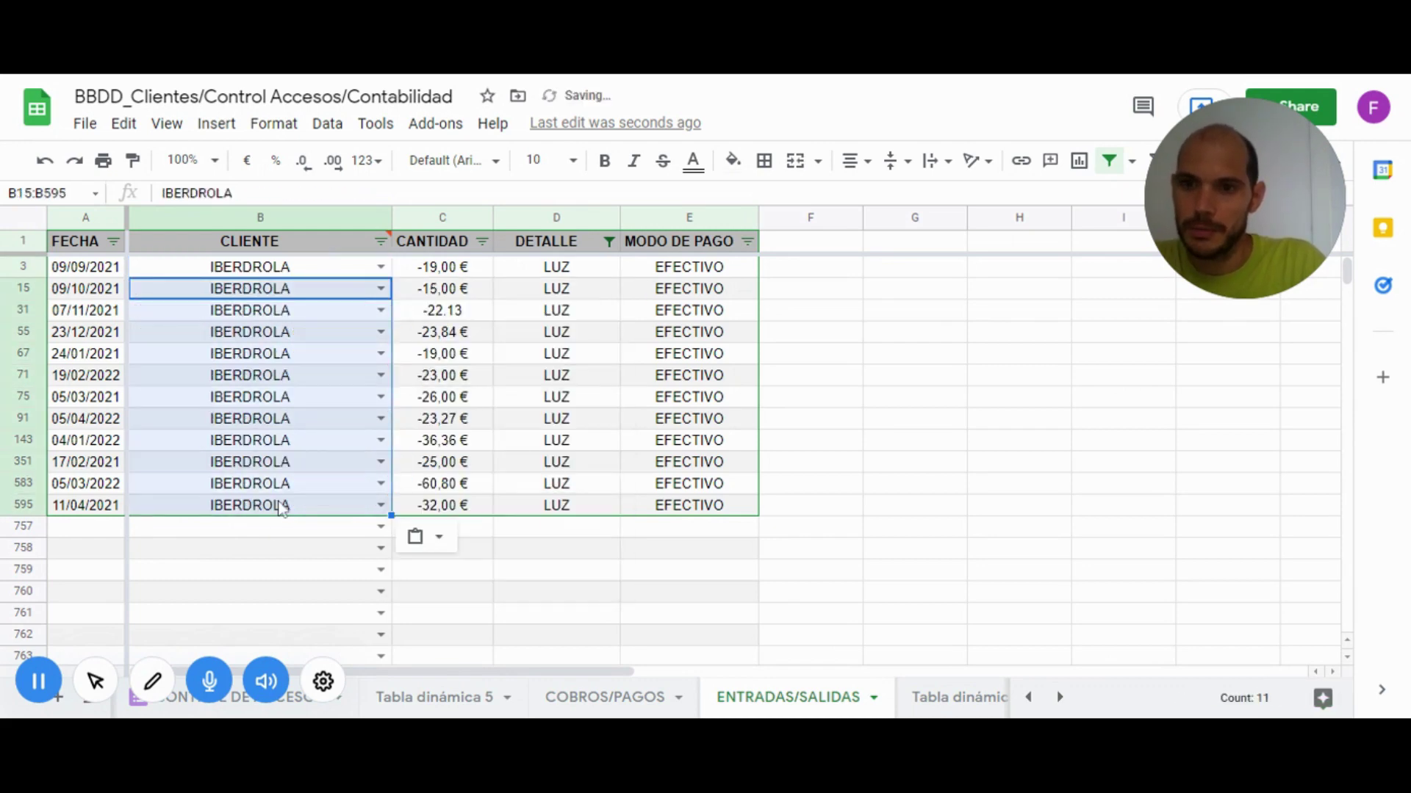
Reset the DETALLE filter to show all rows, then view the Tabla dinámica 6 pivot
{"action": "left_click", "coordinate": [608, 242]}
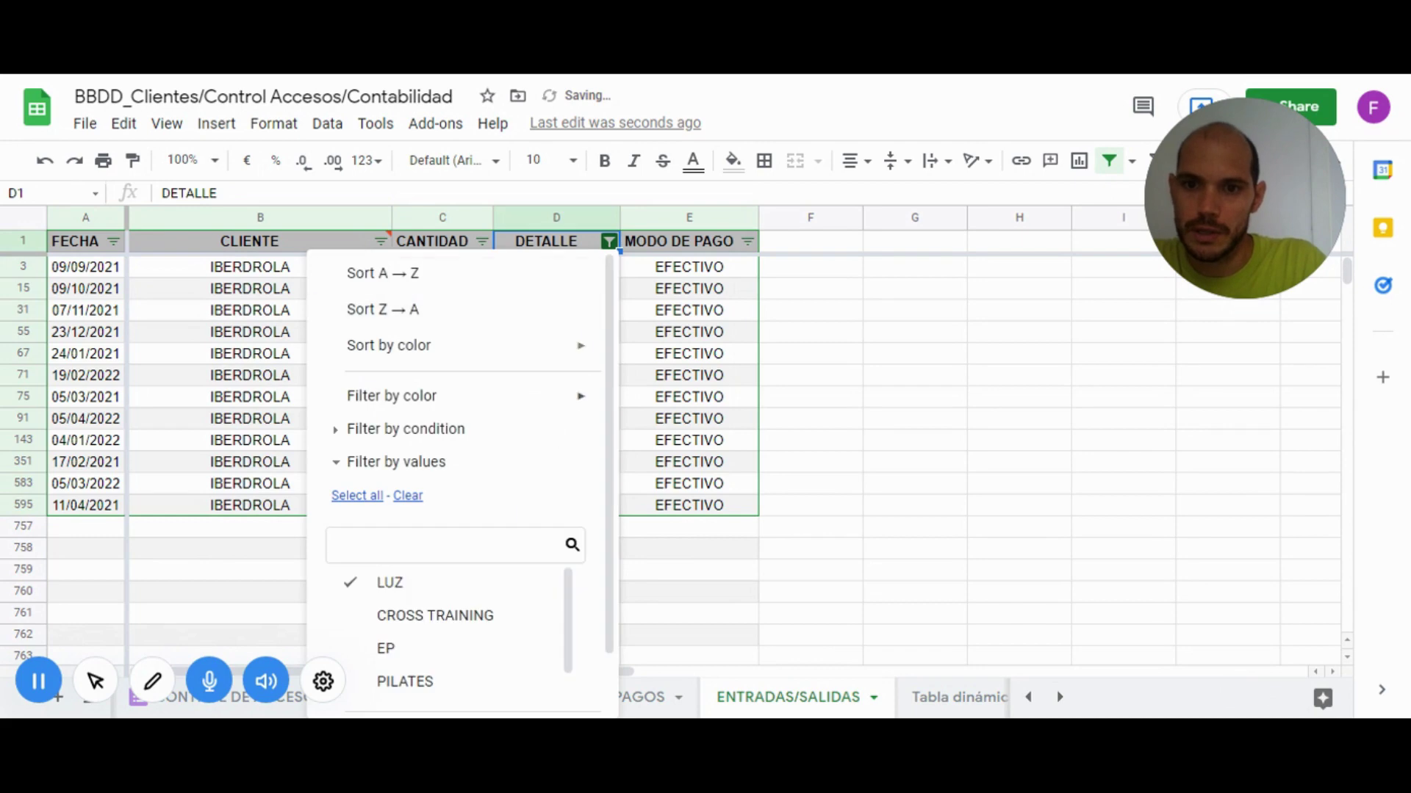
{"action": "left_click", "coordinate": [358, 496]}
{"action": "scroll", "coordinate": [543, 647], "scroll_direction": "down", "scroll_amount": 2}
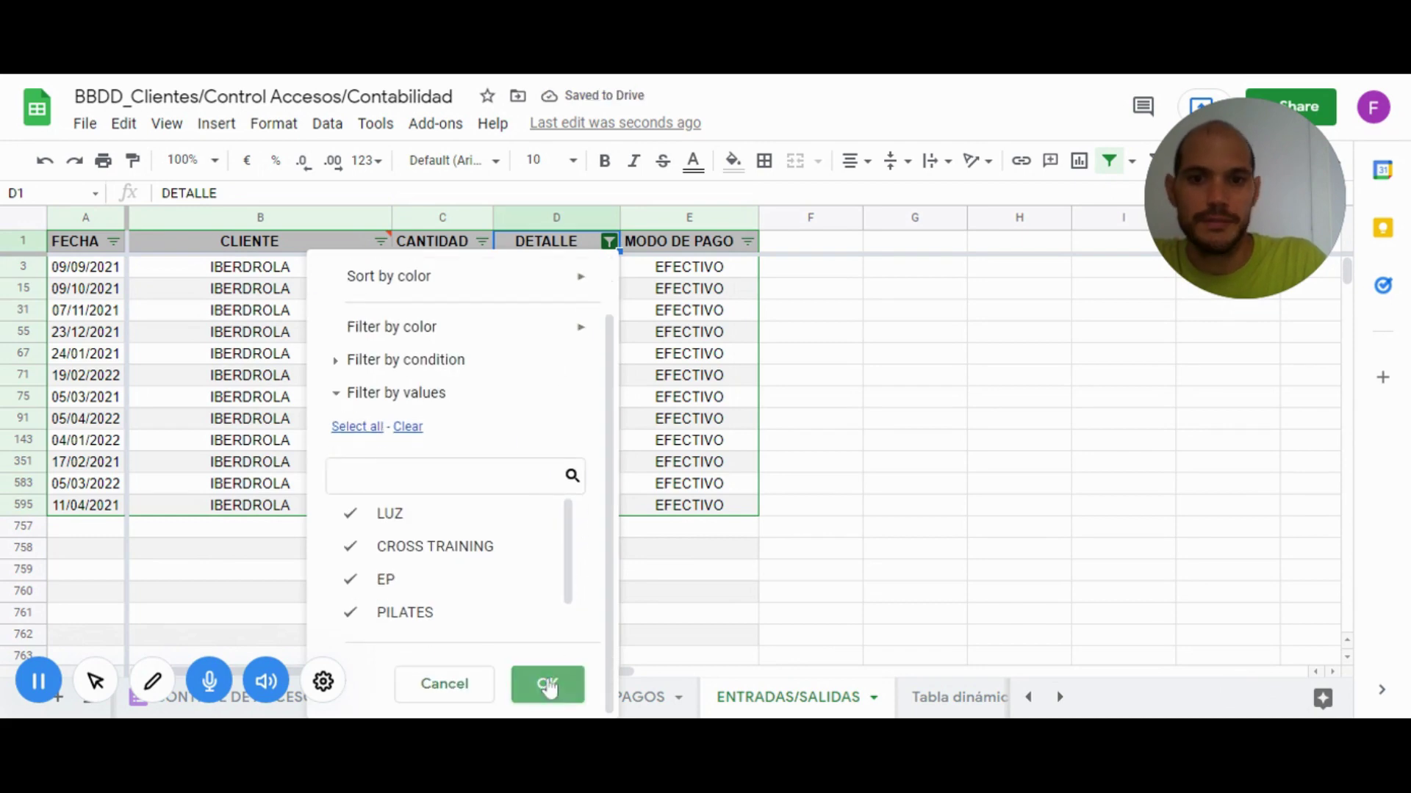
{"action": "left_click", "coordinate": [545, 683]}
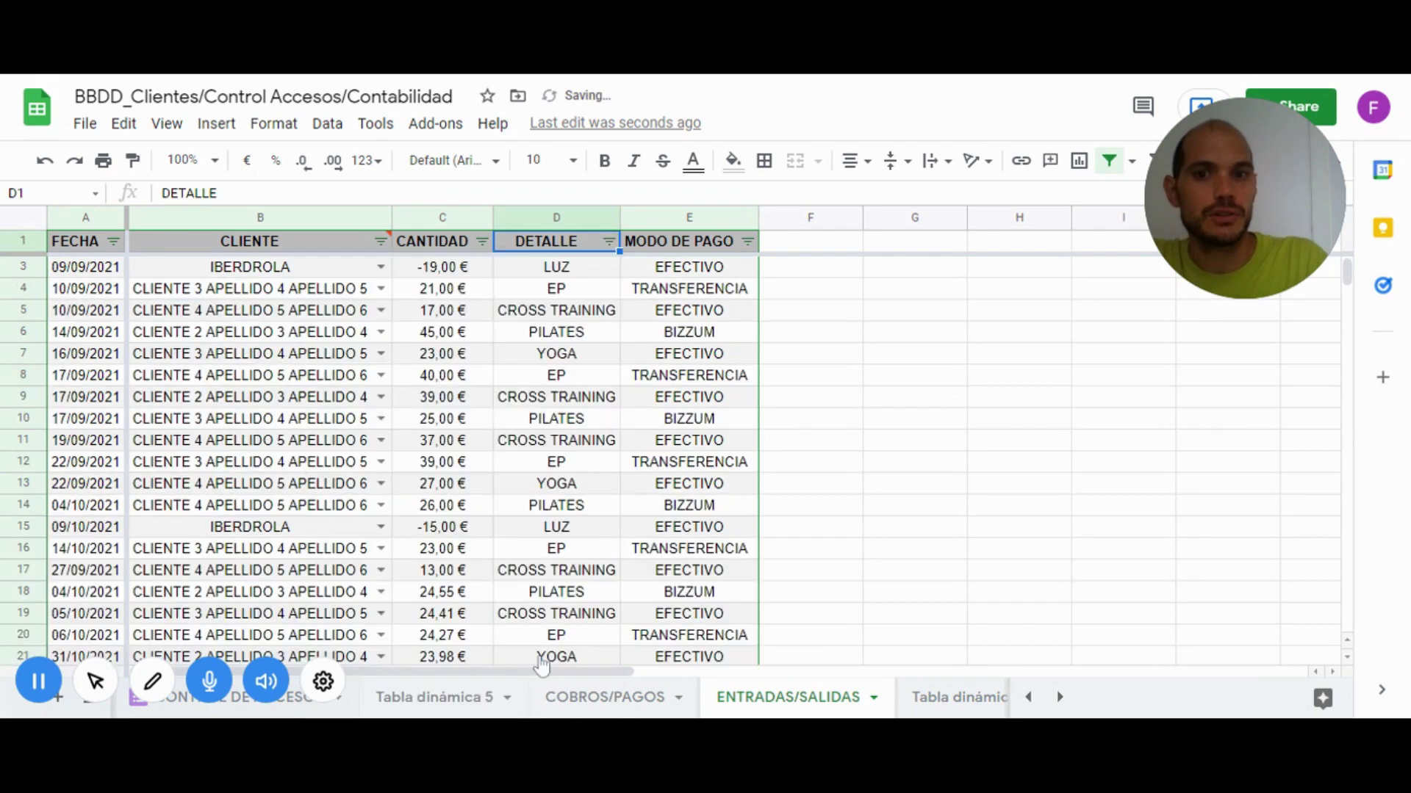
{"action": "left_click", "coordinate": [925, 694]}
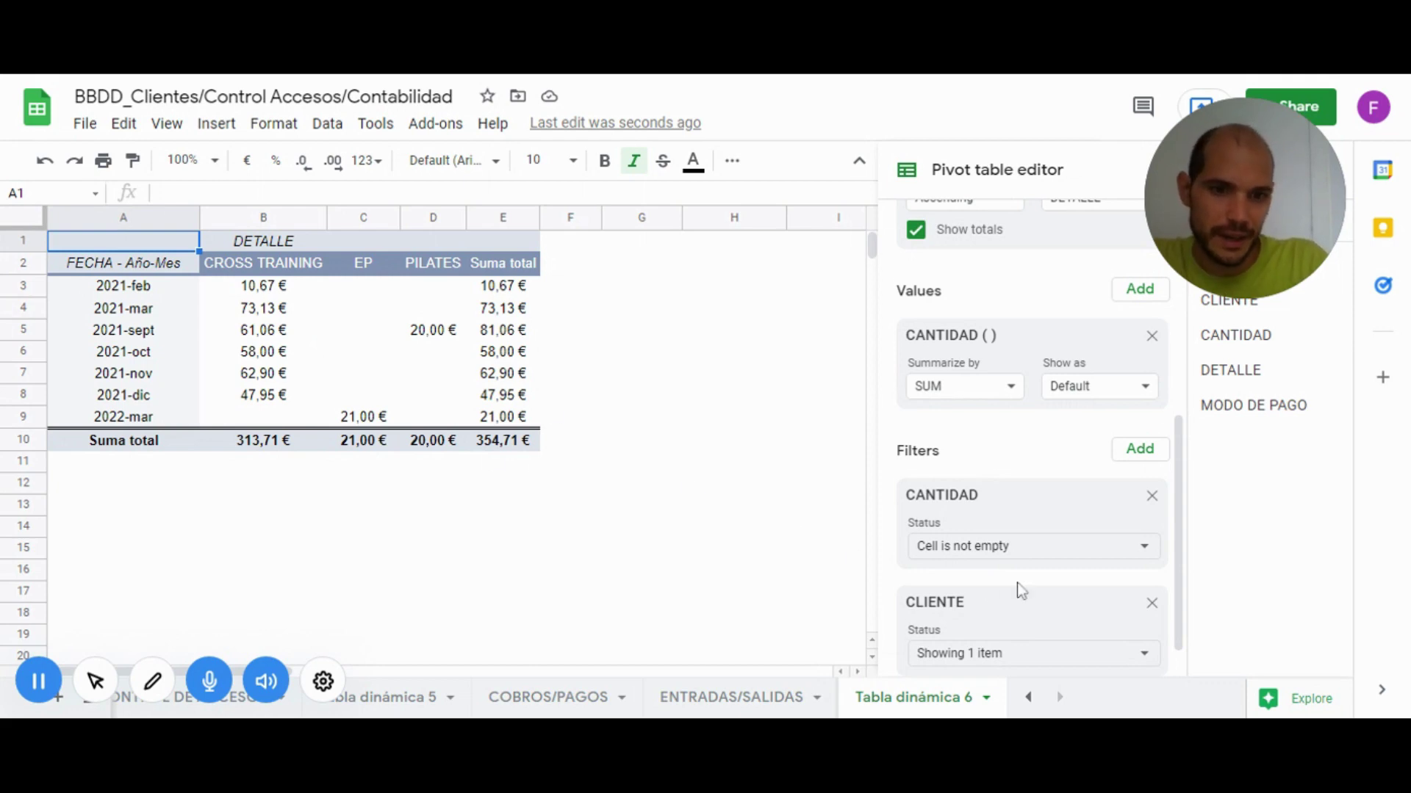
Switch the CLIENTE filter from CLIENTE 1 to CLIENTE 2 and auto-fit column F
{"action": "scroll", "coordinate": [1021, 590], "scroll_direction": "down", "scroll_amount": 1}
{"action": "left_click", "coordinate": [1013, 619]}
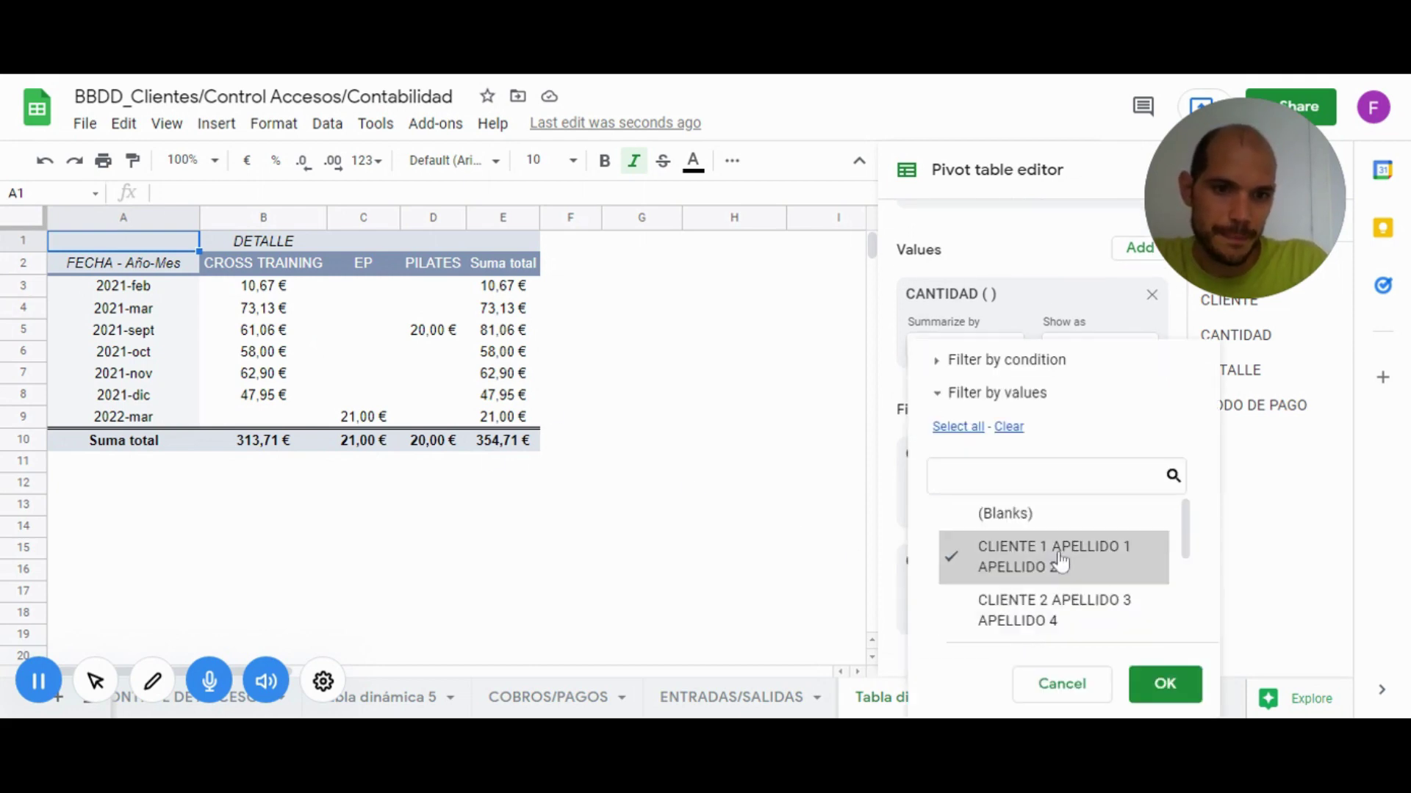
{"action": "left_click", "coordinate": [985, 614]}
{"action": "left_click", "coordinate": [967, 576]}
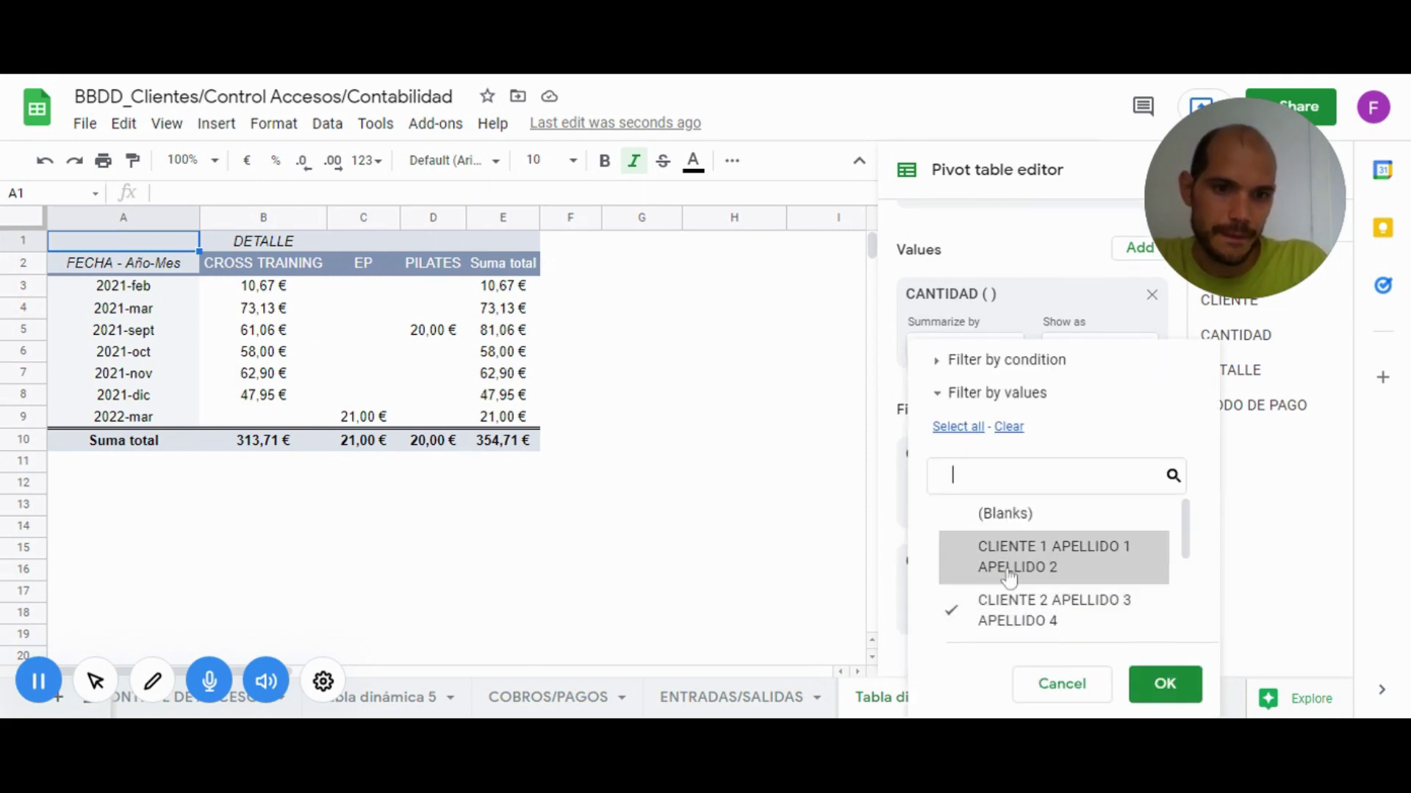
{"action": "left_click", "coordinate": [1132, 682]}
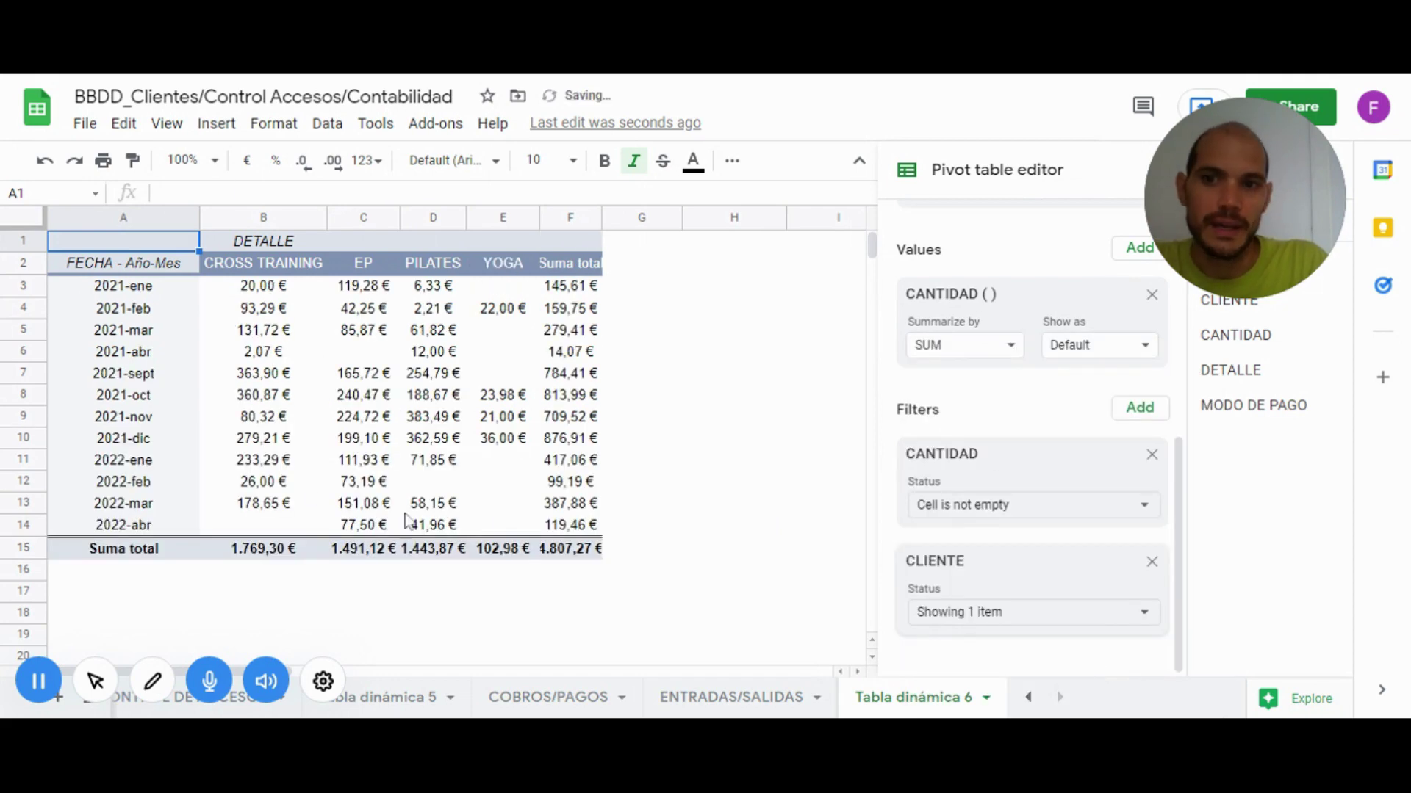
{"action": "double_click", "coordinate": [600, 216]}
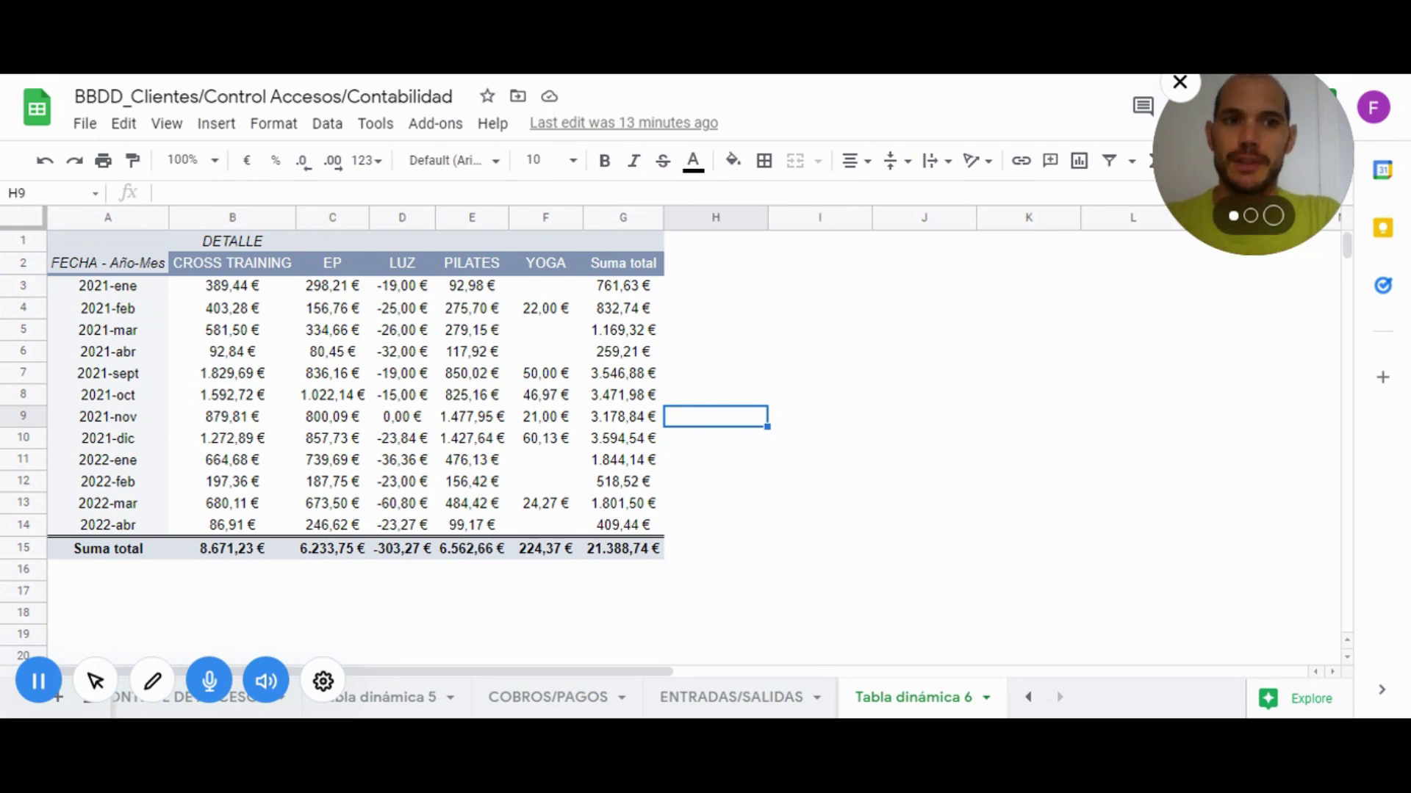
Drop the CLIENTE filter so the pivot totals all clients across the five services, 21.388,74 €
{"action": "left_click_drag", "start_coordinate": [1231, 150], "coordinate": [1228, 161]}
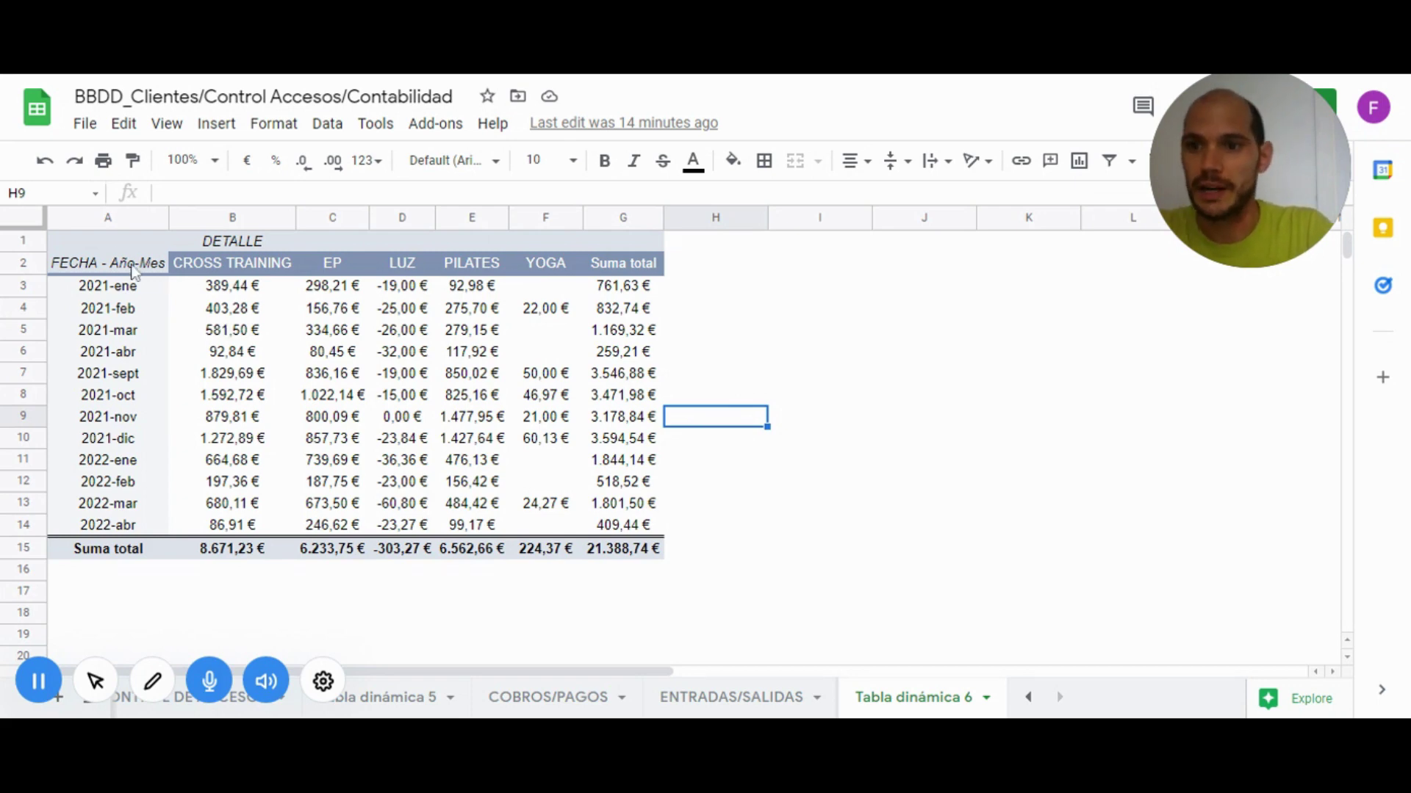
Insert a line chart of CROSS TRAINING and EP from the pivot table and position it right of the table
{"action": "left_click", "coordinate": [108, 241]}
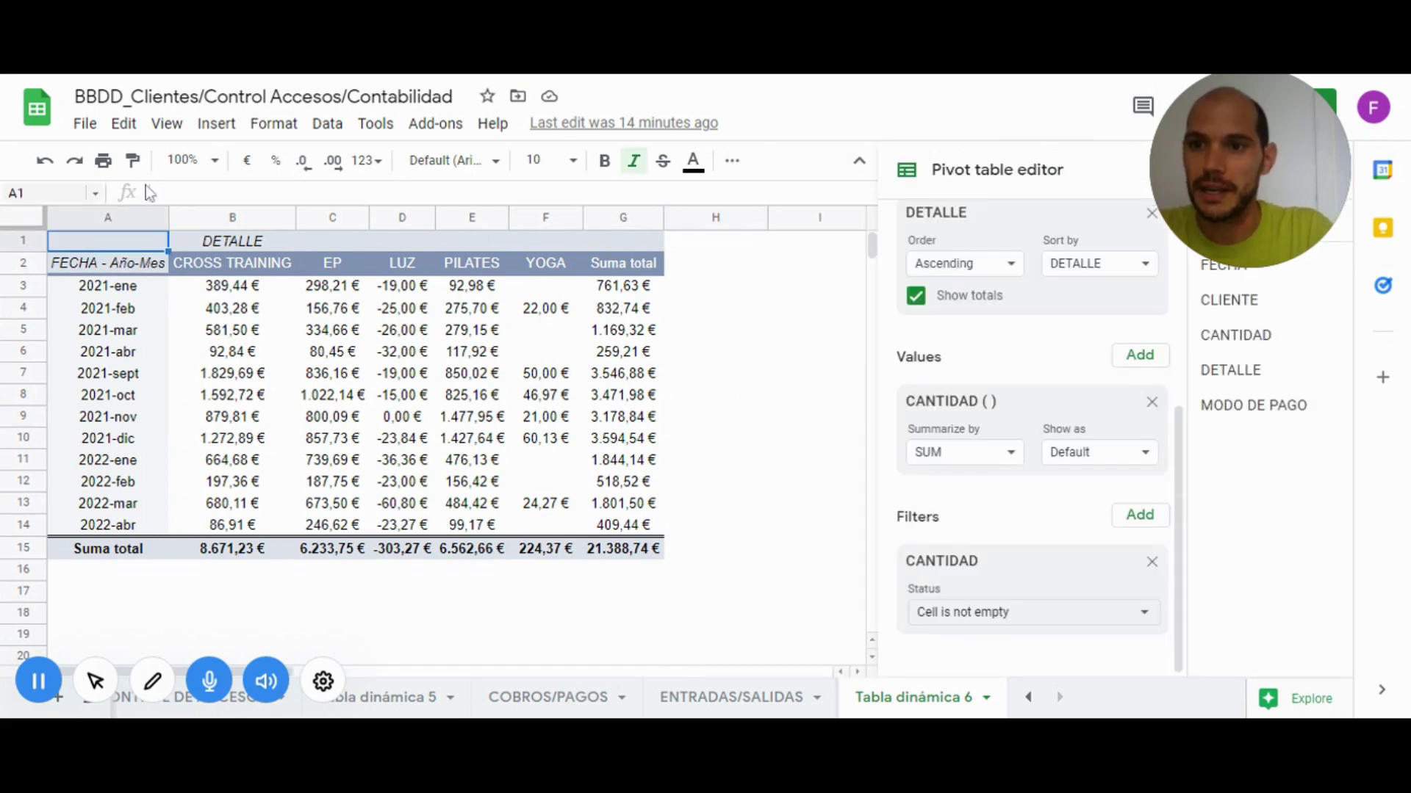
{"action": "left_click", "coordinate": [216, 123]}
{"action": "left_click", "coordinate": [299, 413]}
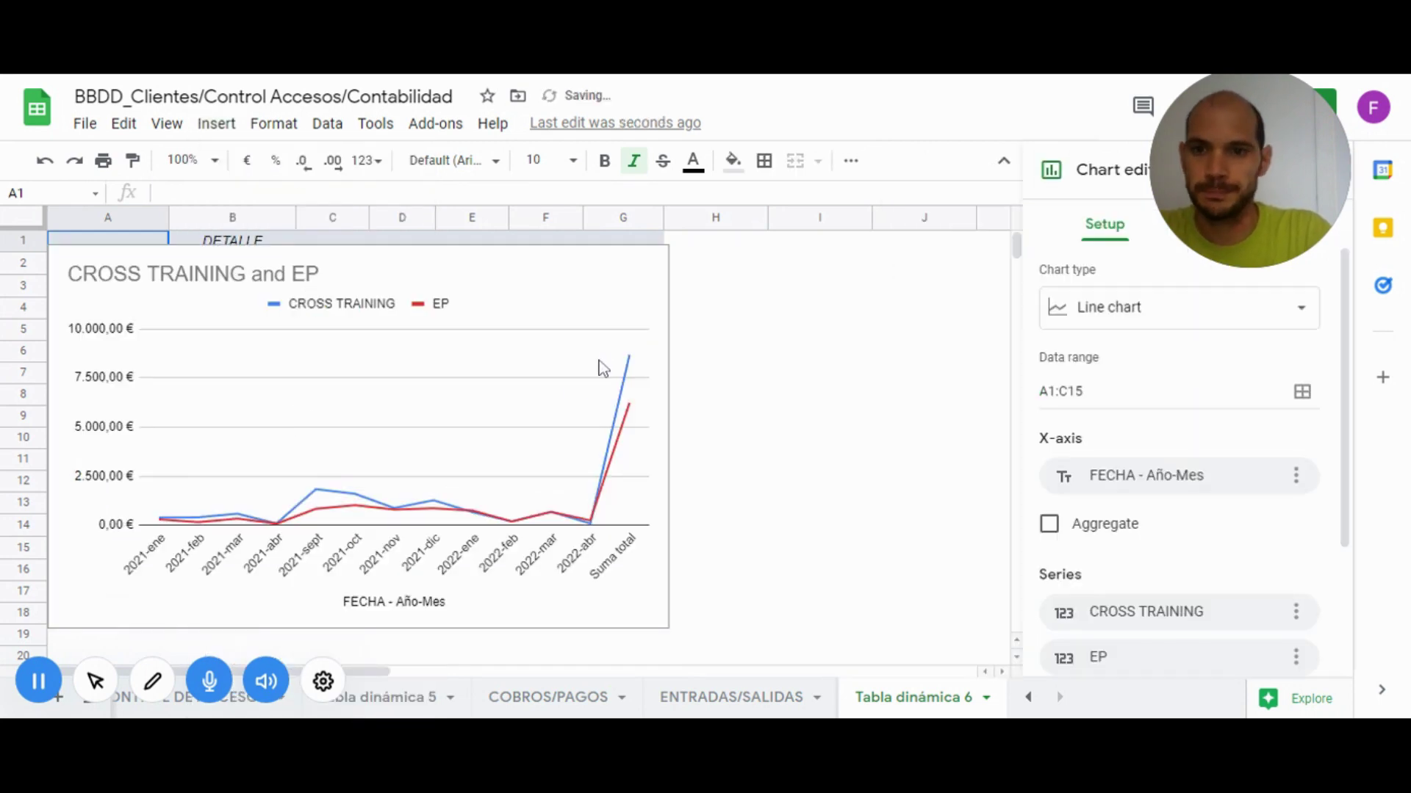
{"action": "mouse_move", "coordinate": [82, 262]}
{"action": "left_mouse_down"}
{"action": "mouse_move", "coordinate": [813, 241]}
{"action": "mouse_move", "coordinate": [780, 244]}
{"action": "left_mouse_up"}
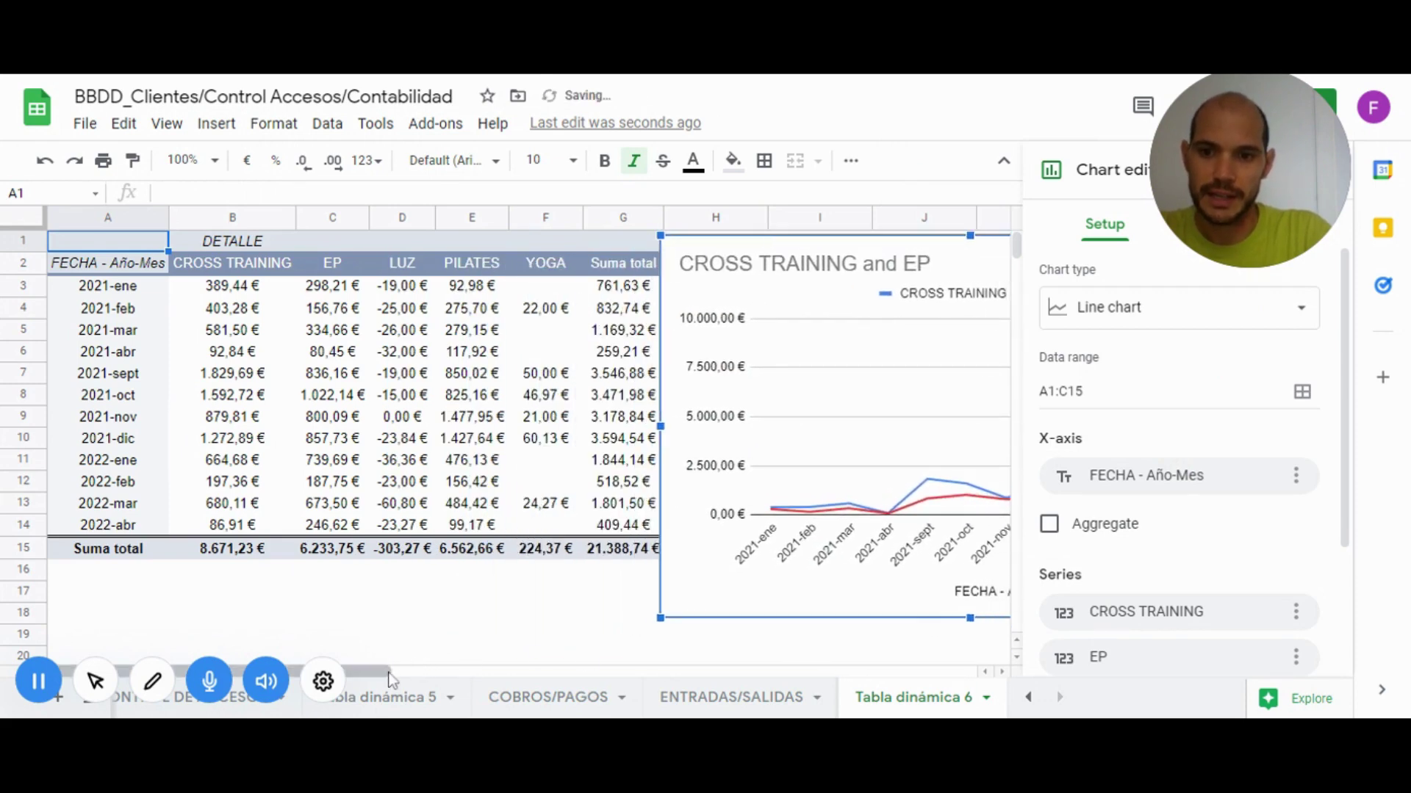
{"action": "left_click_drag", "start_coordinate": [386, 671], "coordinate": [556, 673]}
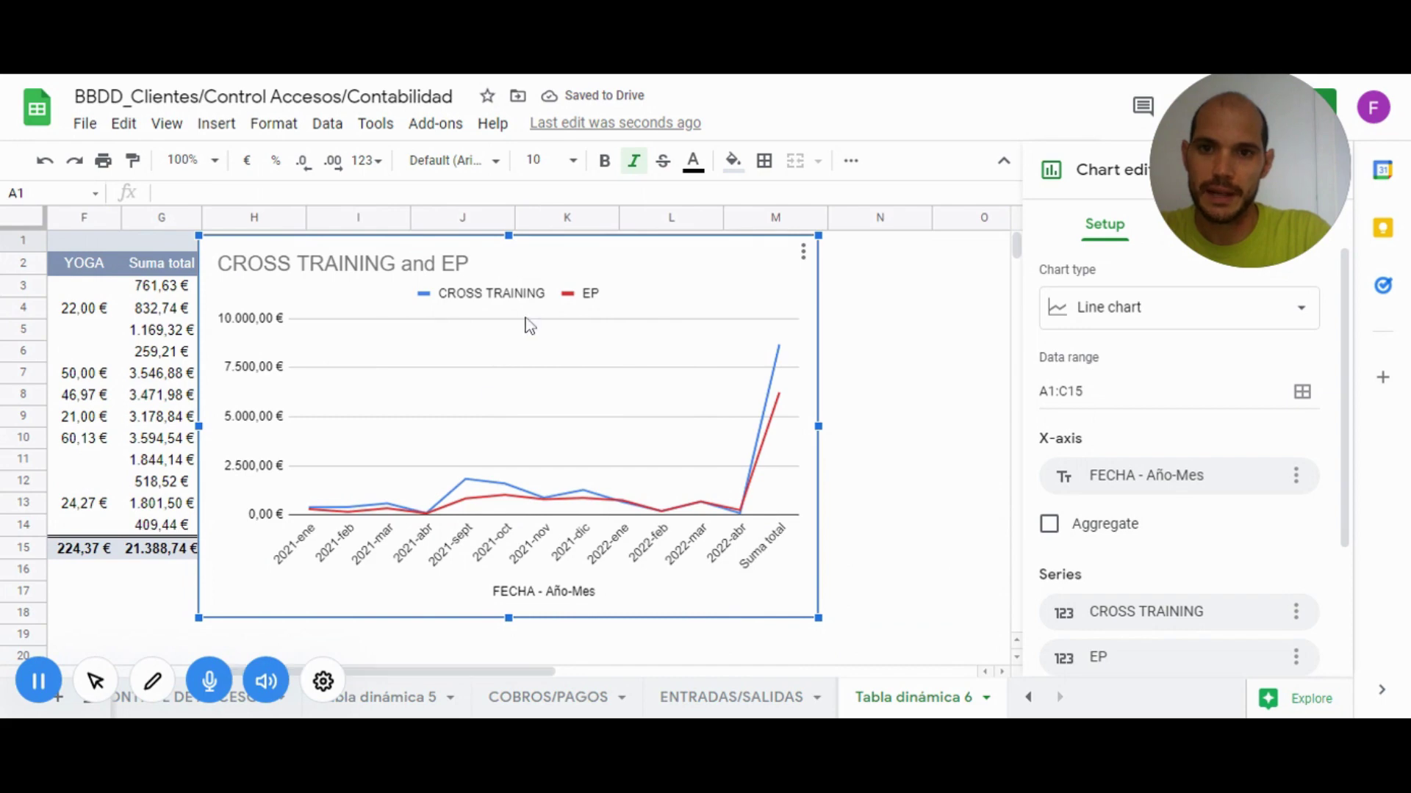
{"action": "left_click_drag", "start_coordinate": [588, 257], "coordinate": [613, 260]}
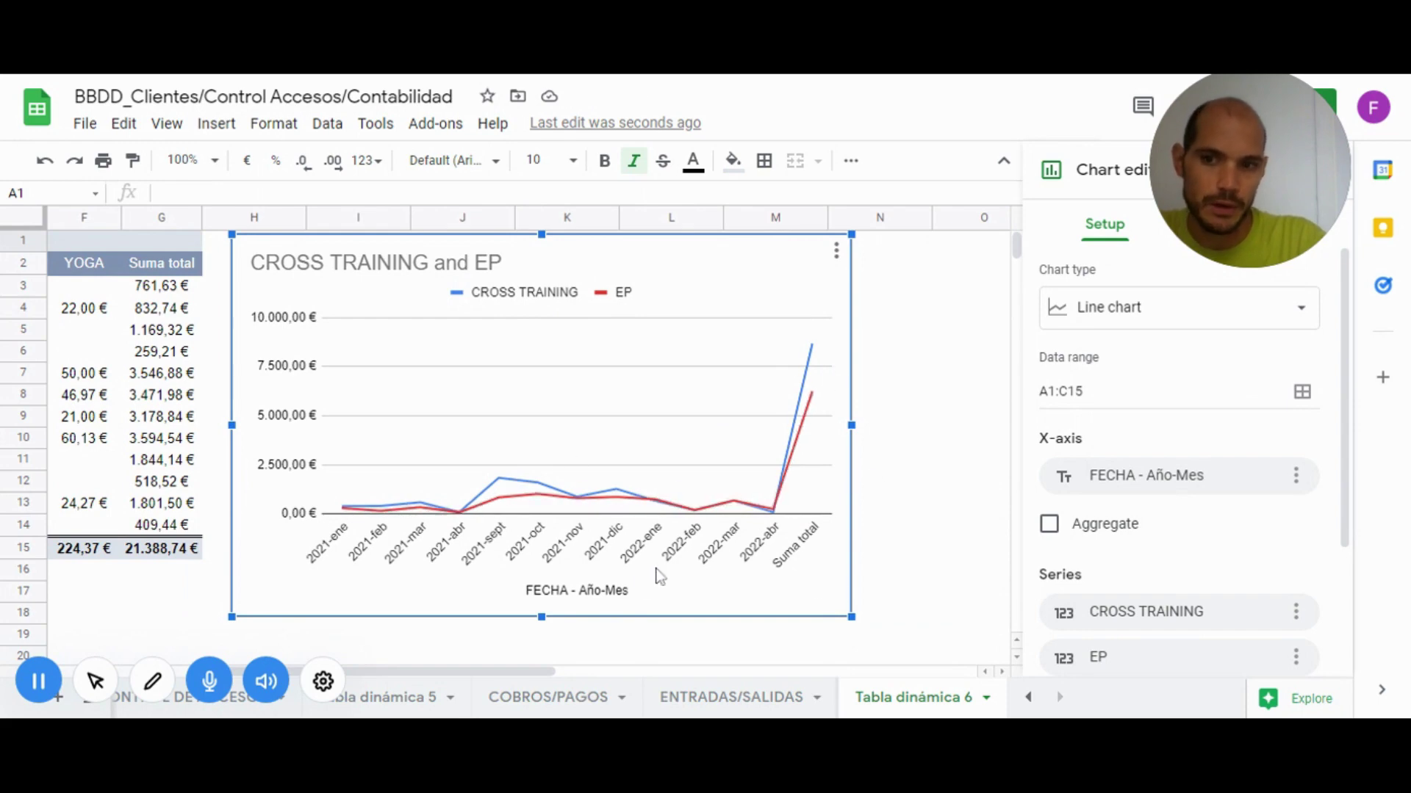
{"action": "left_click_drag", "start_coordinate": [518, 671], "coordinate": [250, 670]}
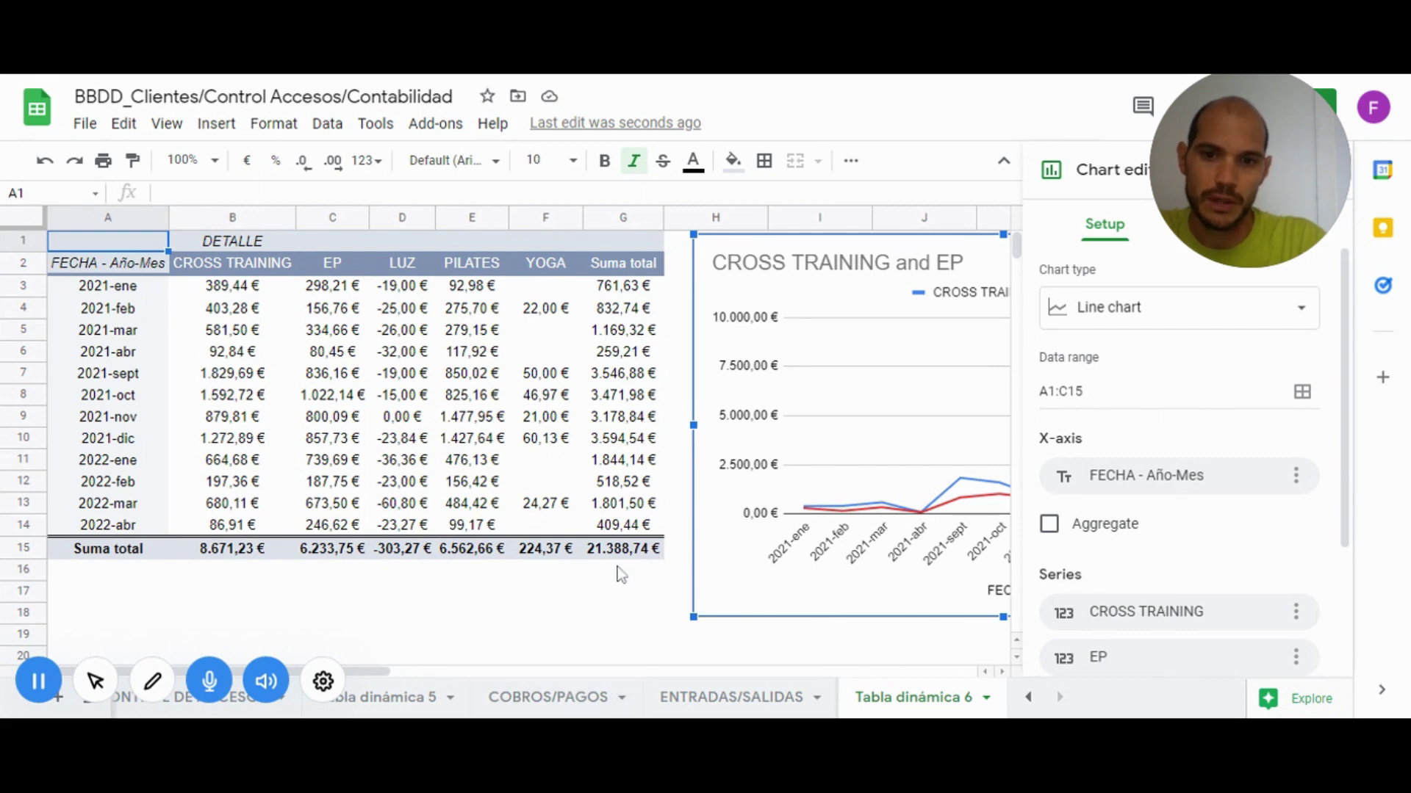
{"action": "left_click_drag", "start_coordinate": [362, 673], "coordinate": [594, 672]}
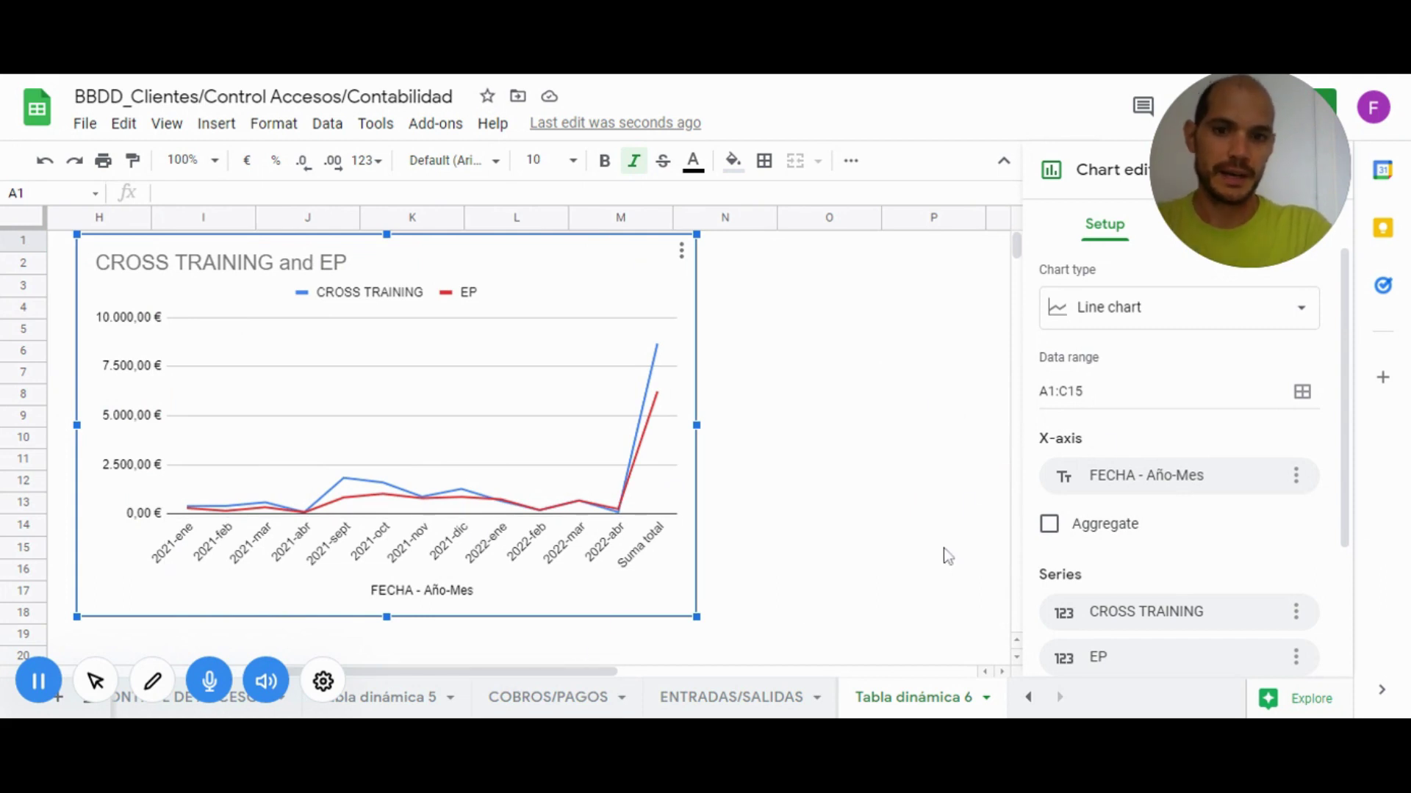
{"action": "left_click", "coordinate": [1100, 388]}
{"action": "key", "text": "BackSpace"}
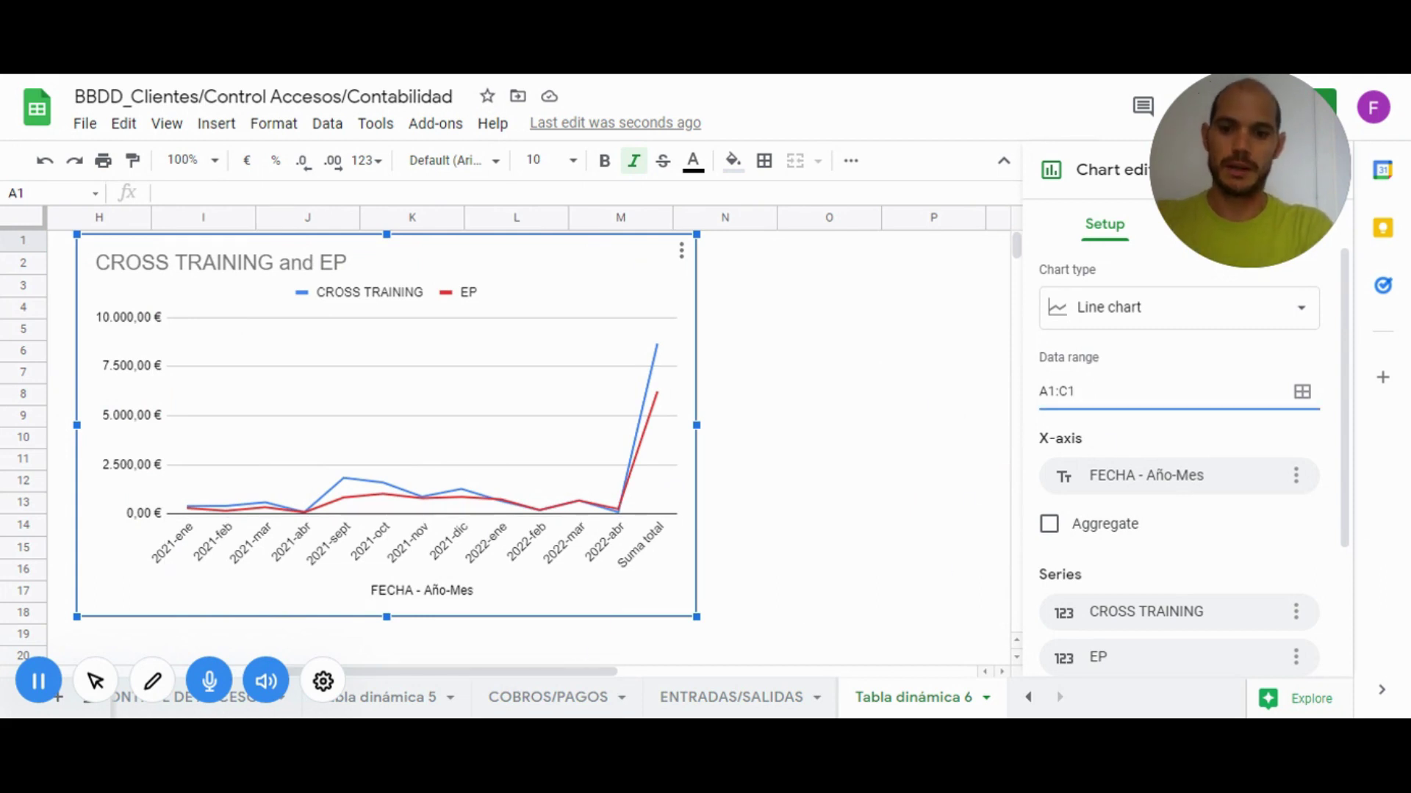
{"action": "type", "text": "4"}
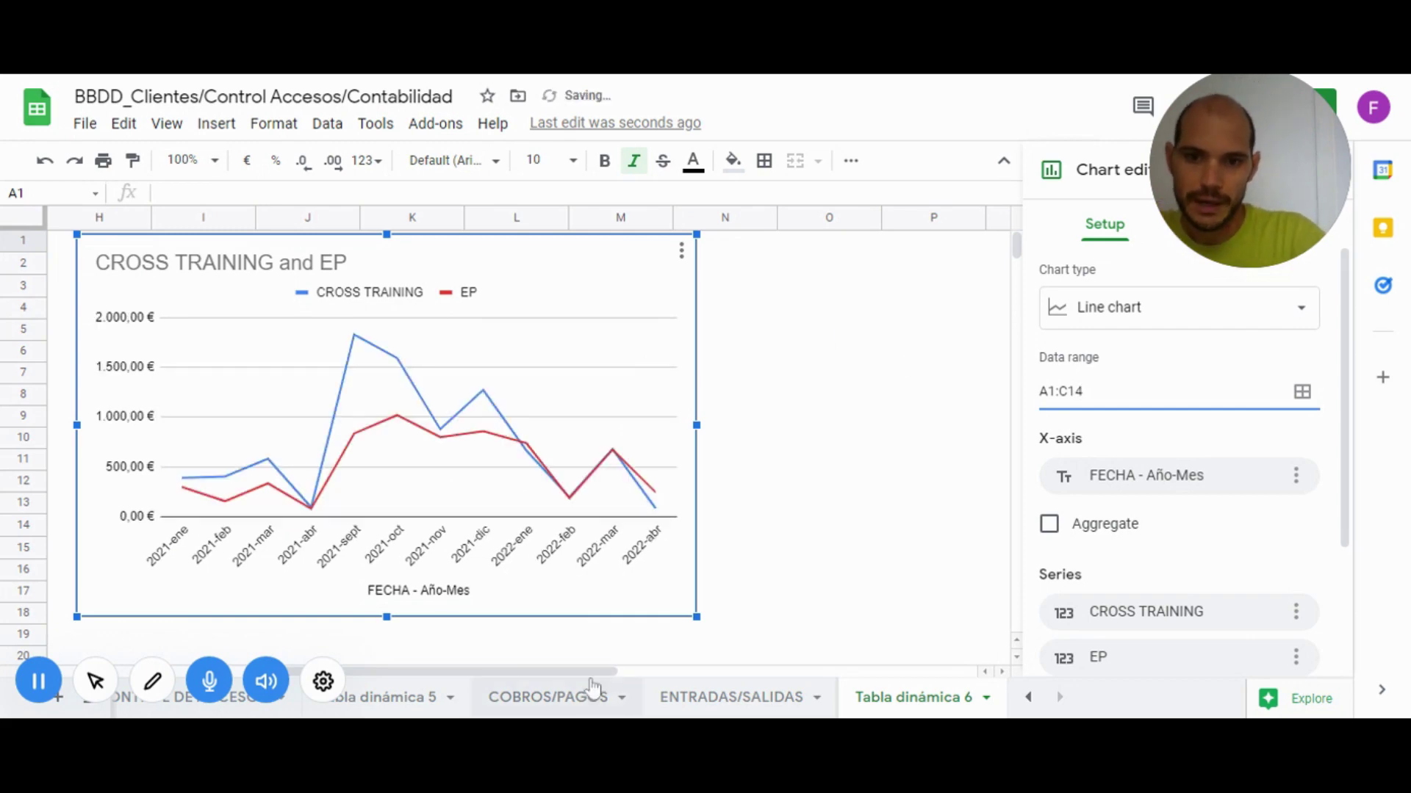
{"action": "left_click_drag", "start_coordinate": [450, 675], "coordinate": [227, 675]}
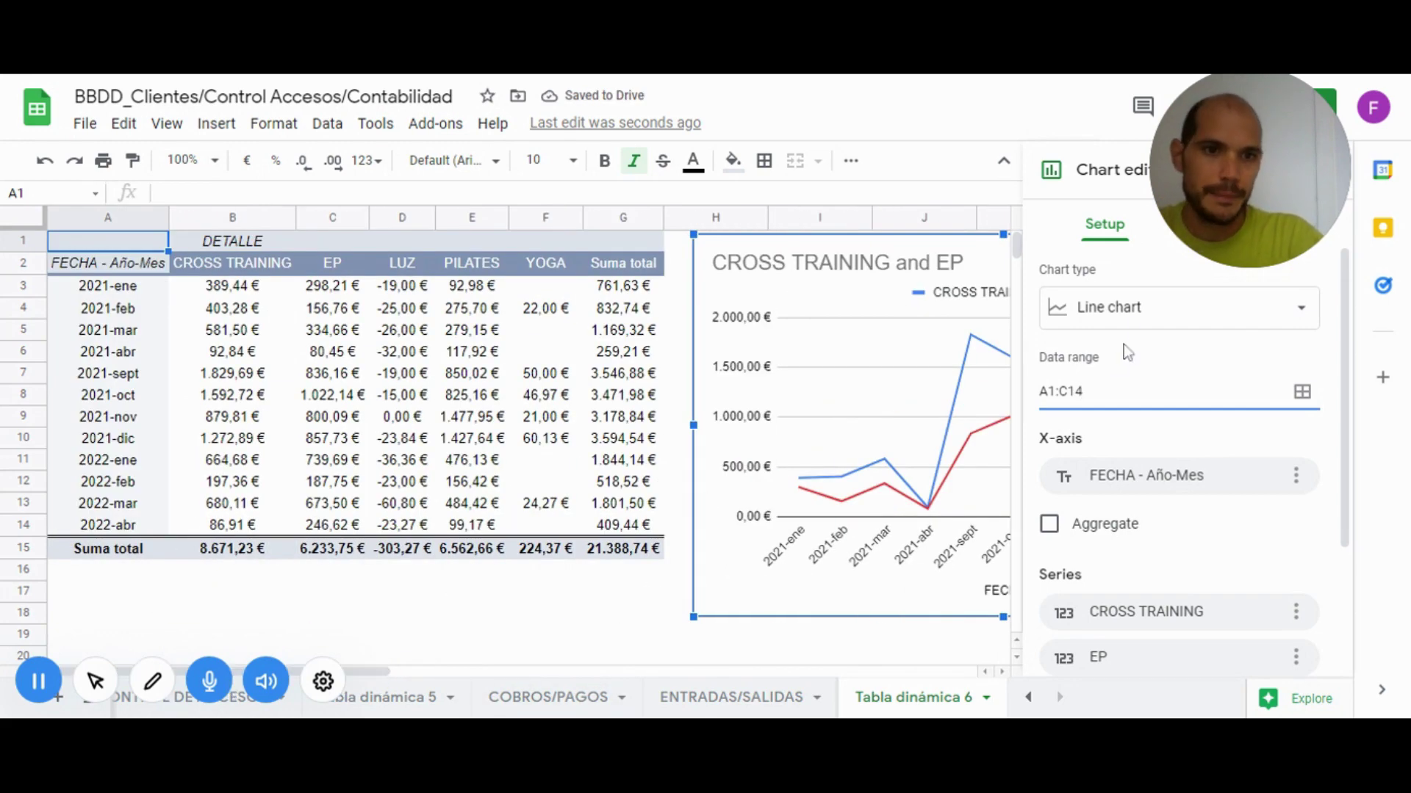
{"action": "left_click", "coordinate": [1132, 321]}
{"action": "scroll", "coordinate": [1274, 456], "scroll_direction": "down", "scroll_amount": 3}
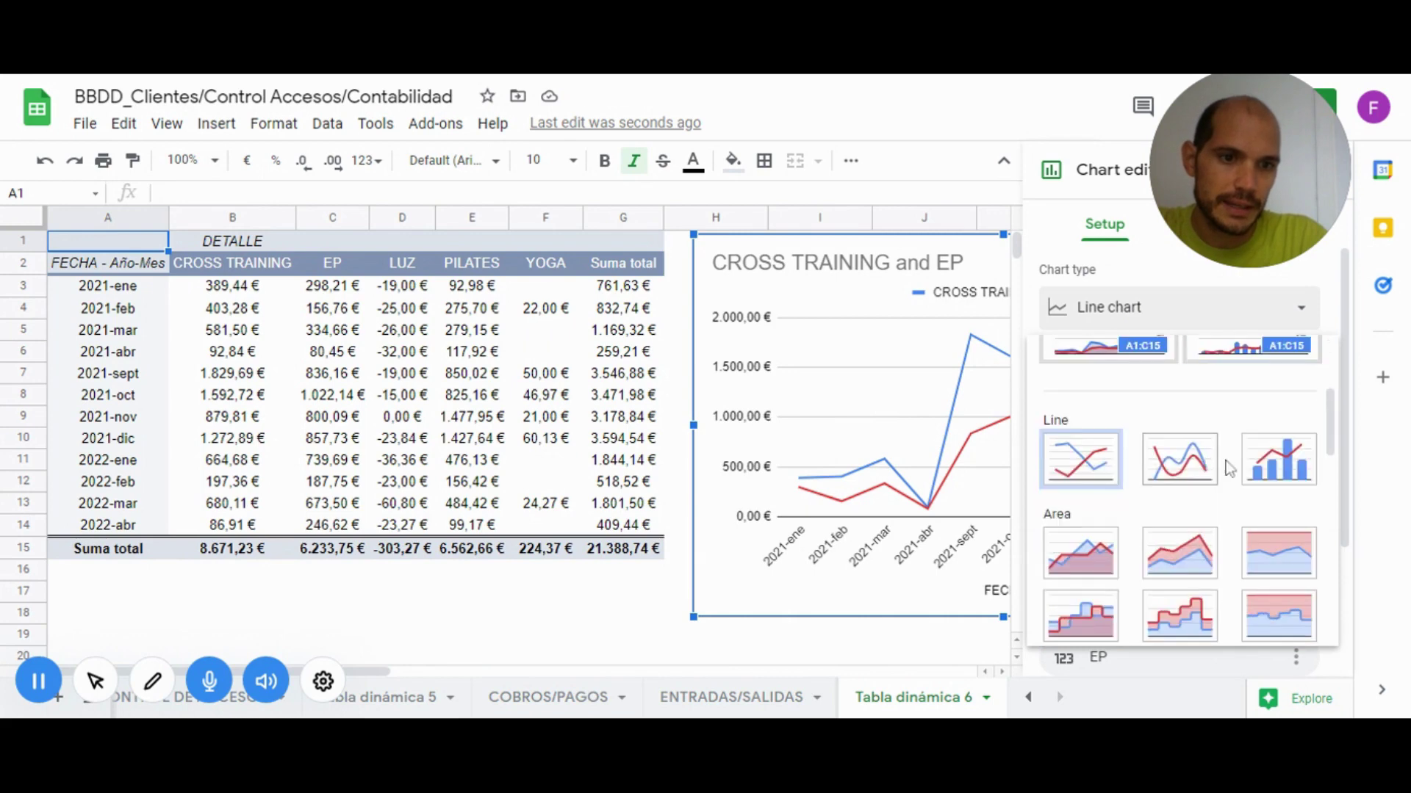
{"action": "scroll", "coordinate": [1221, 504], "scroll_direction": "down", "scroll_amount": 2}
{"action": "scroll", "coordinate": [1176, 470], "scroll_direction": "down", "scroll_amount": 3}
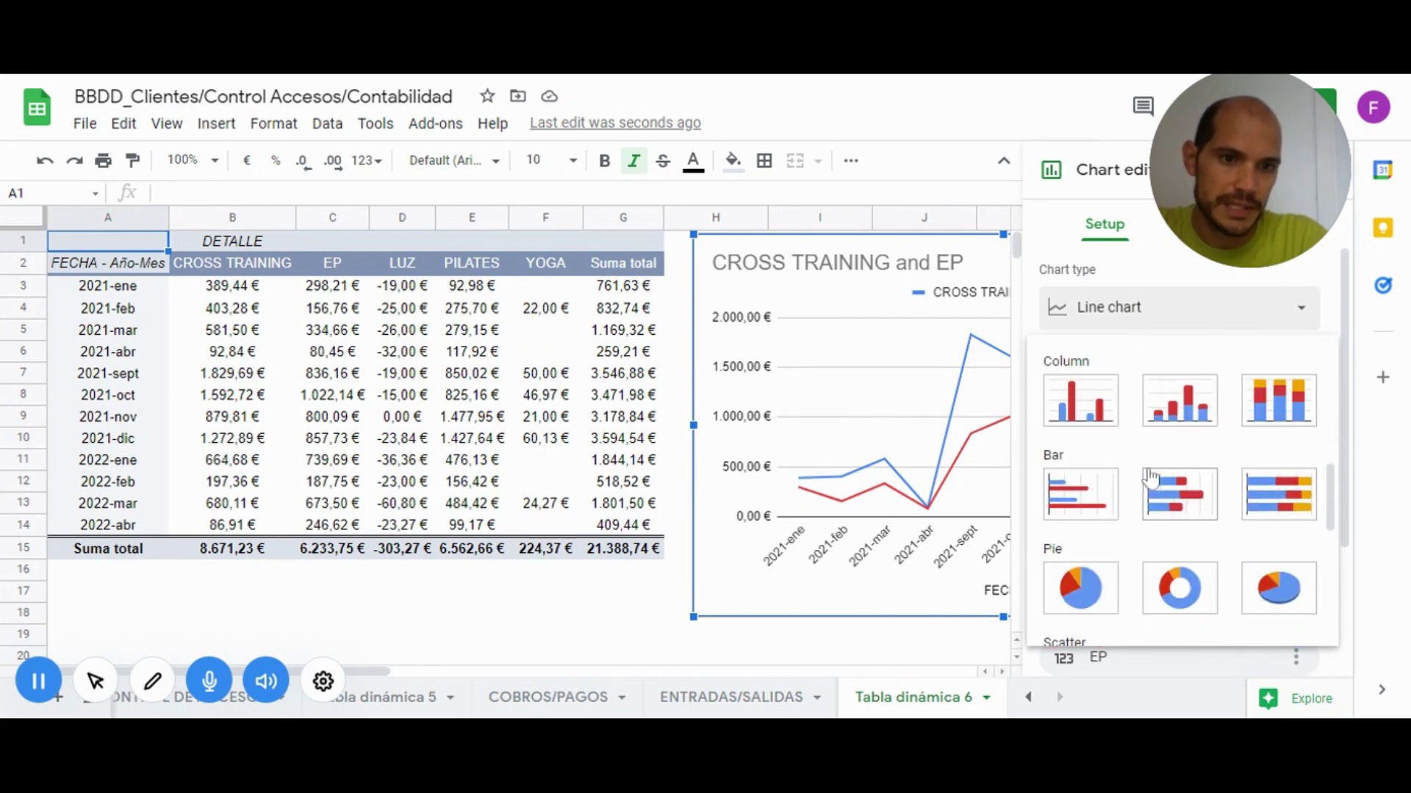
{"action": "left_click", "coordinate": [1104, 420]}
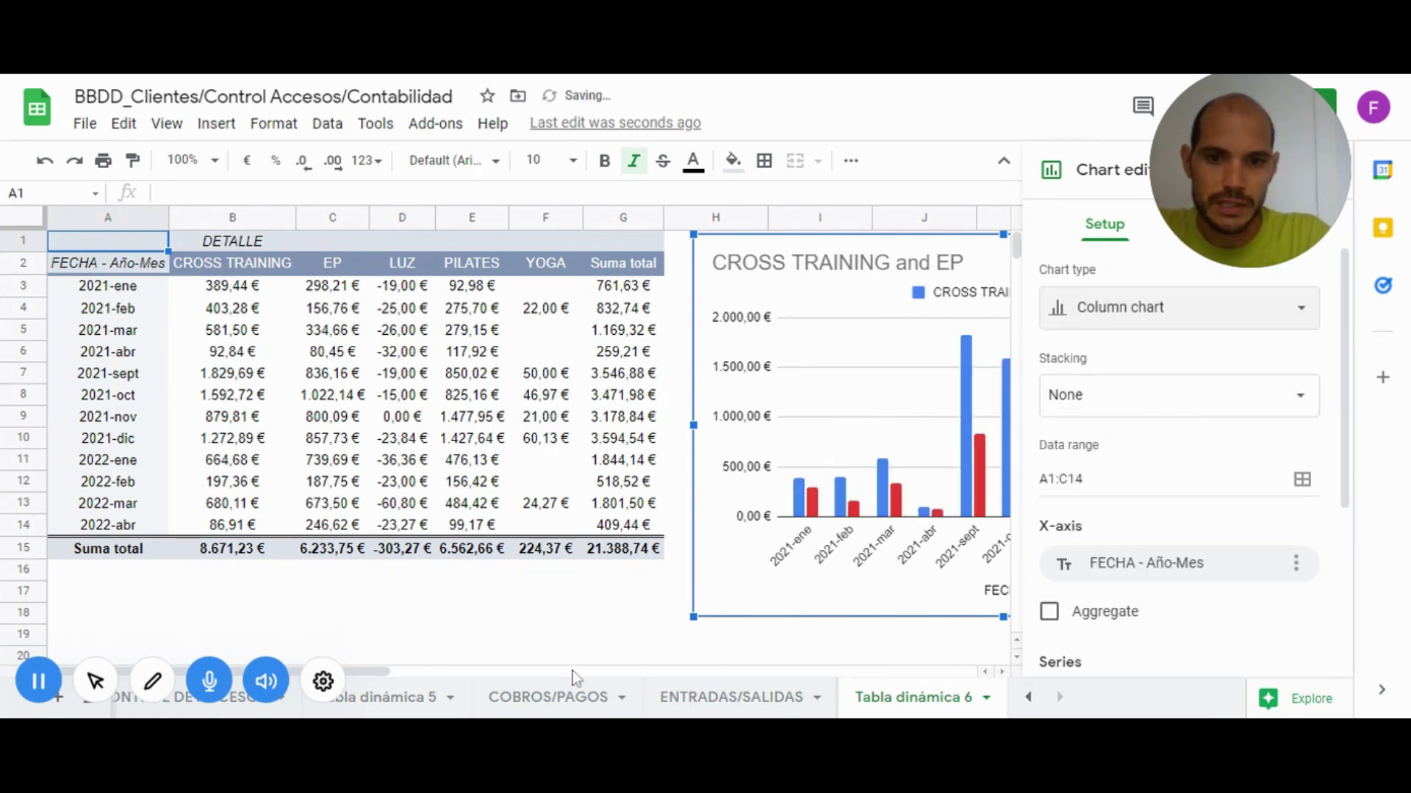
{"action": "left_click", "coordinate": [567, 636]}
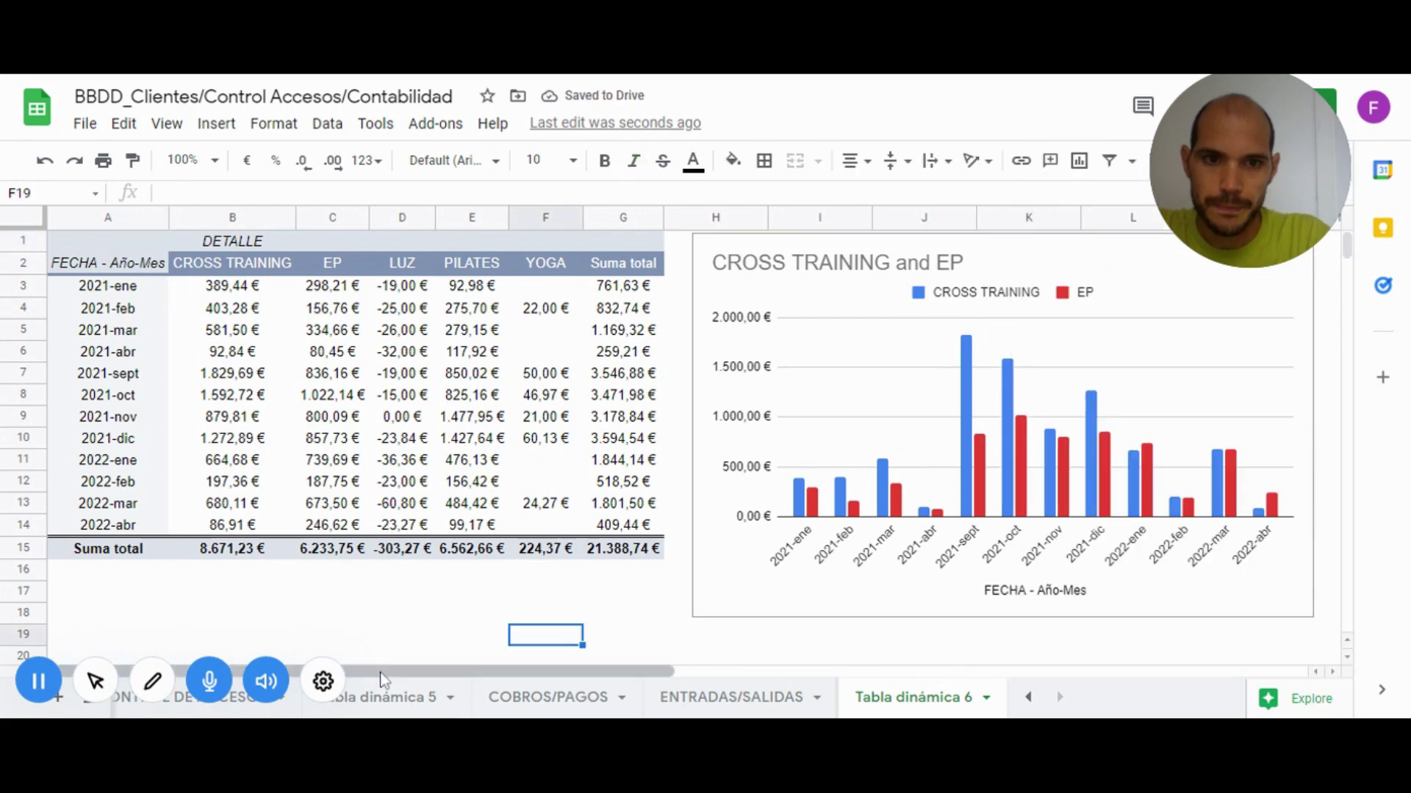
Change the chart's data range from A1:C14 to A1:F14 in the Chart editor
{"action": "left_click", "coordinate": [717, 246]}
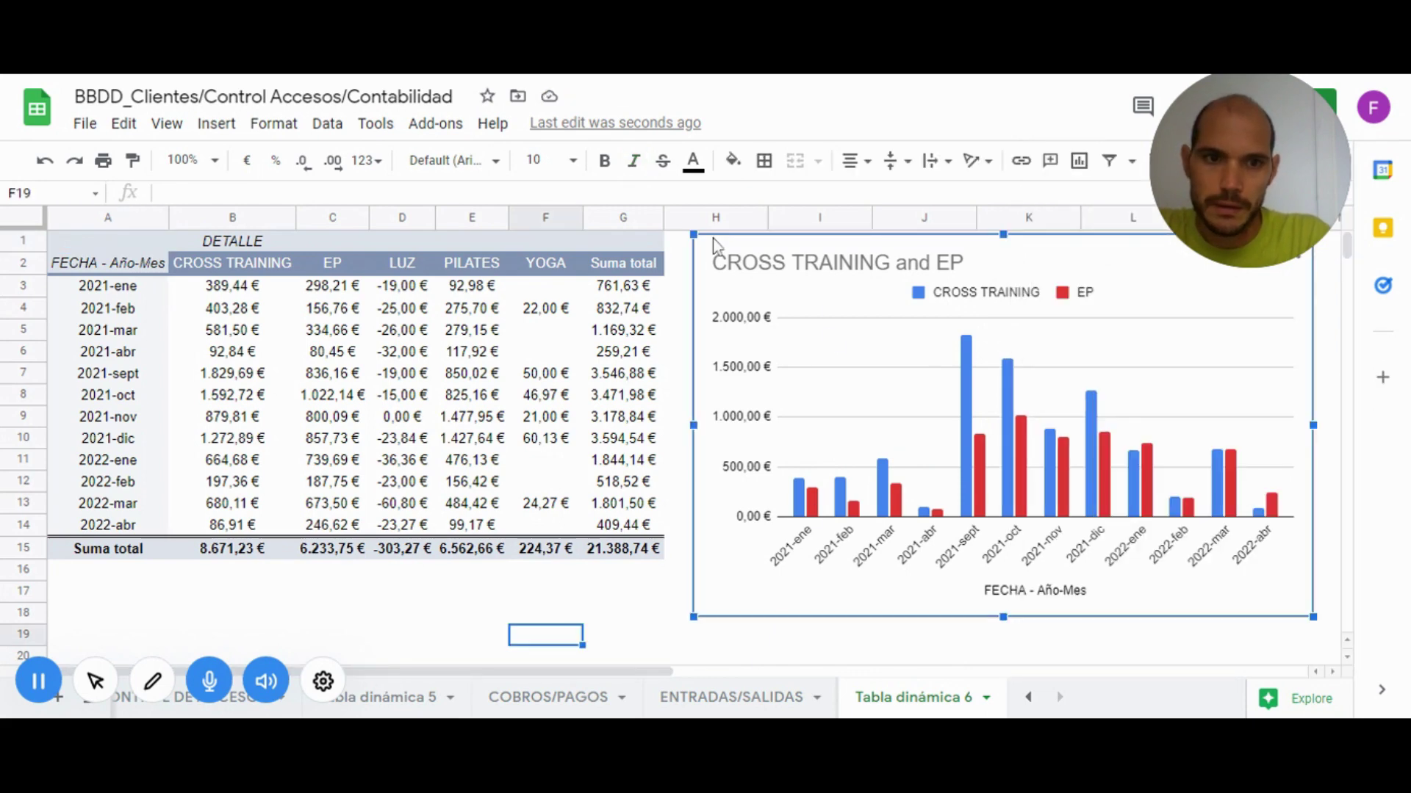
{"action": "double_click", "coordinate": [717, 245]}
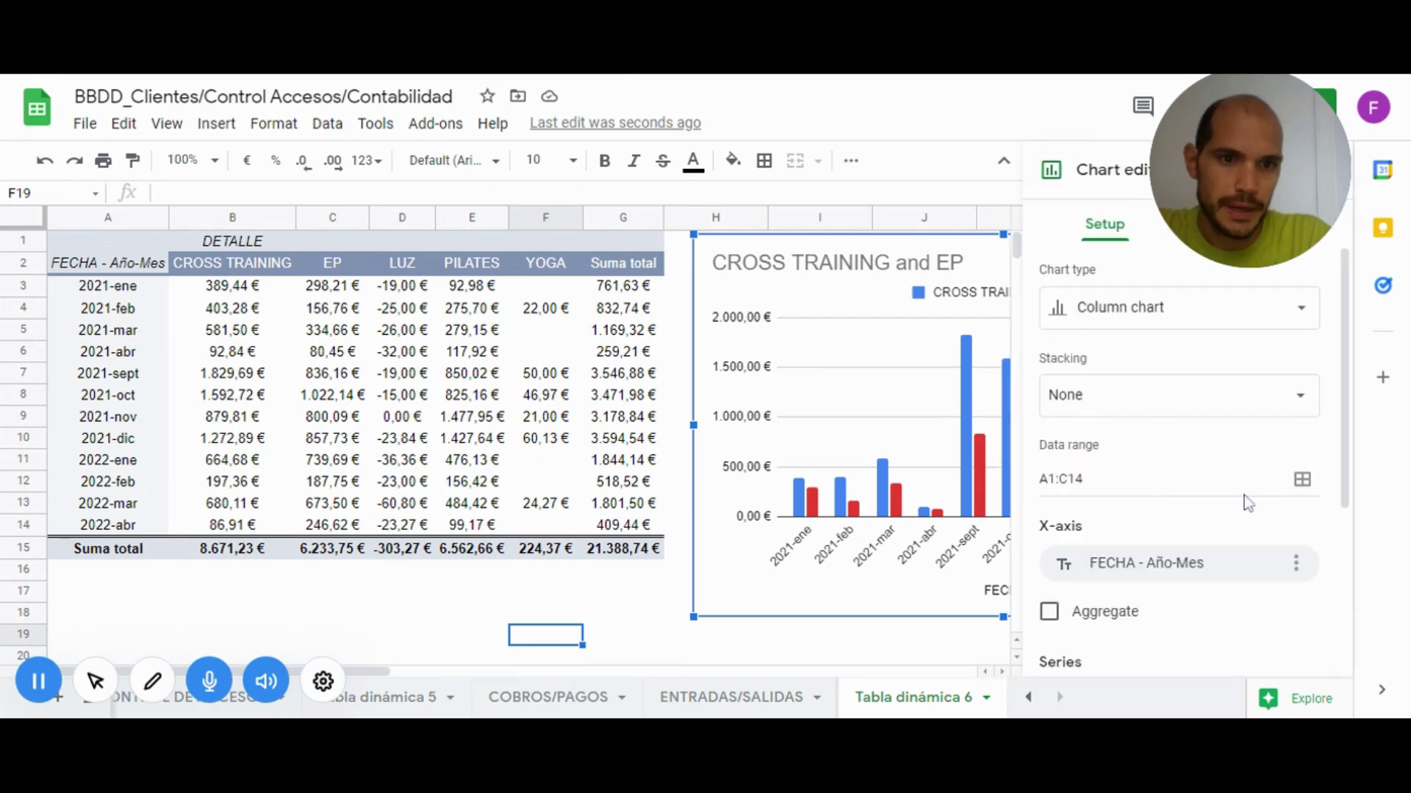
{"action": "left_click", "coordinate": [1301, 481]}
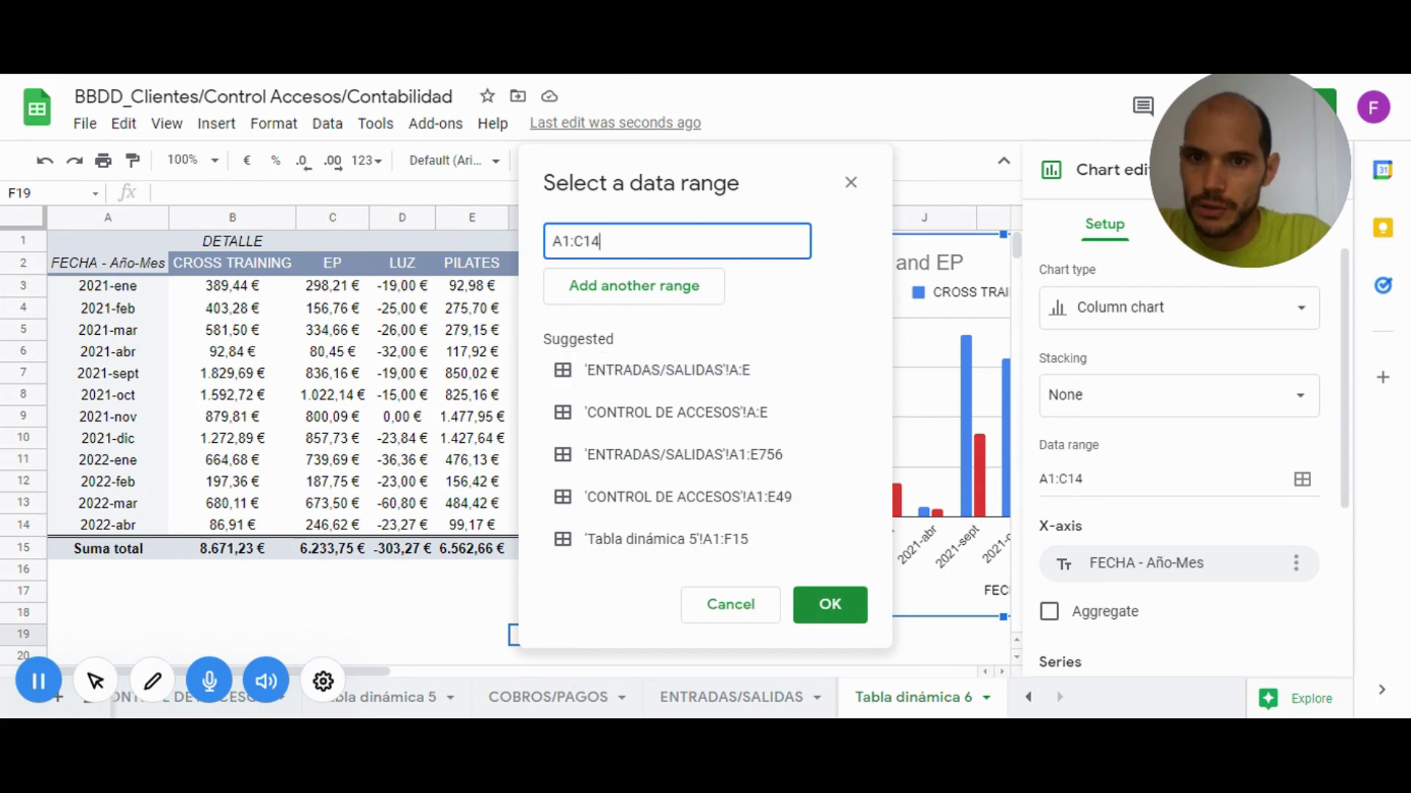
{"action": "left_click", "coordinate": [850, 182]}
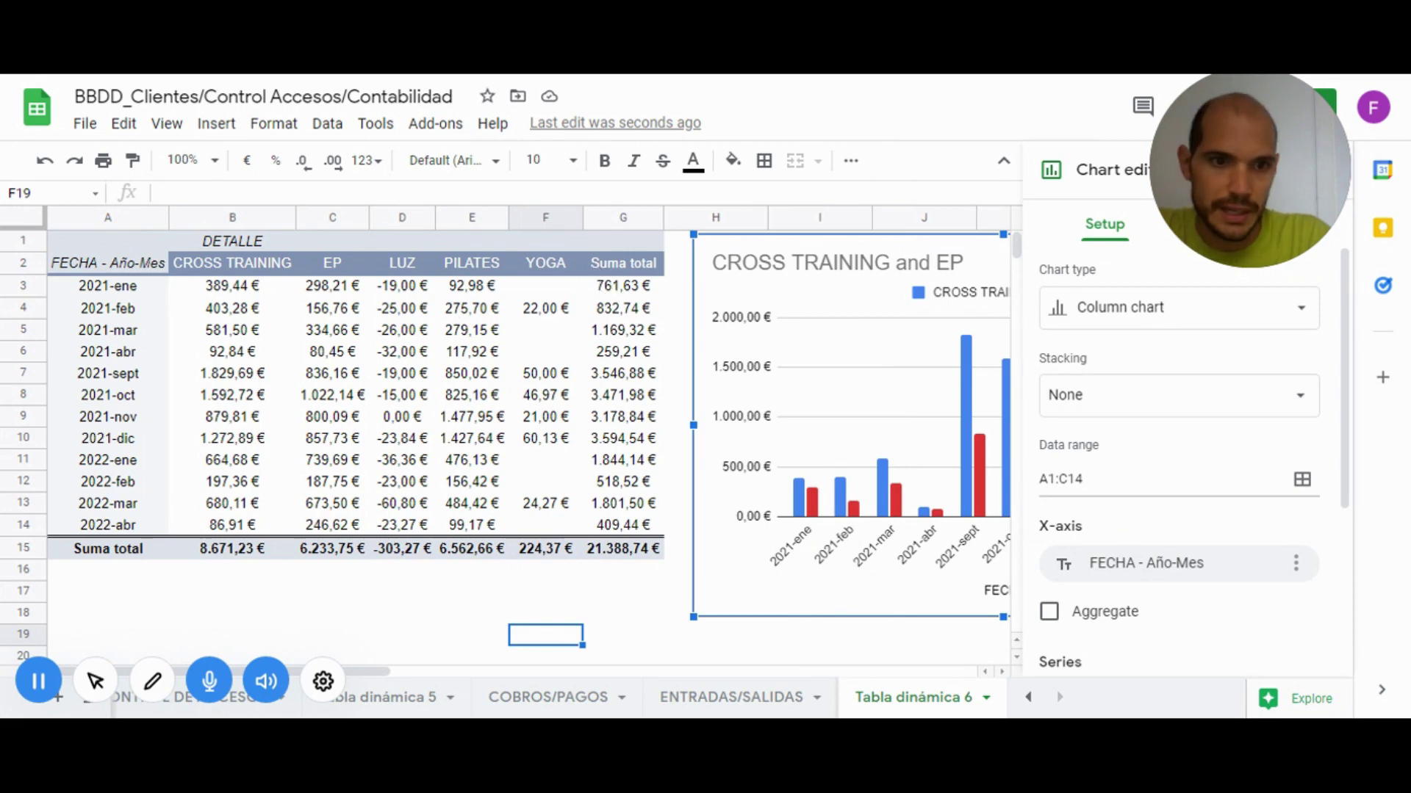
{"action": "left_click", "coordinate": [1067, 479]}
{"action": "key", "text": "BackSpace"}
{"action": "type", "text": "F"}
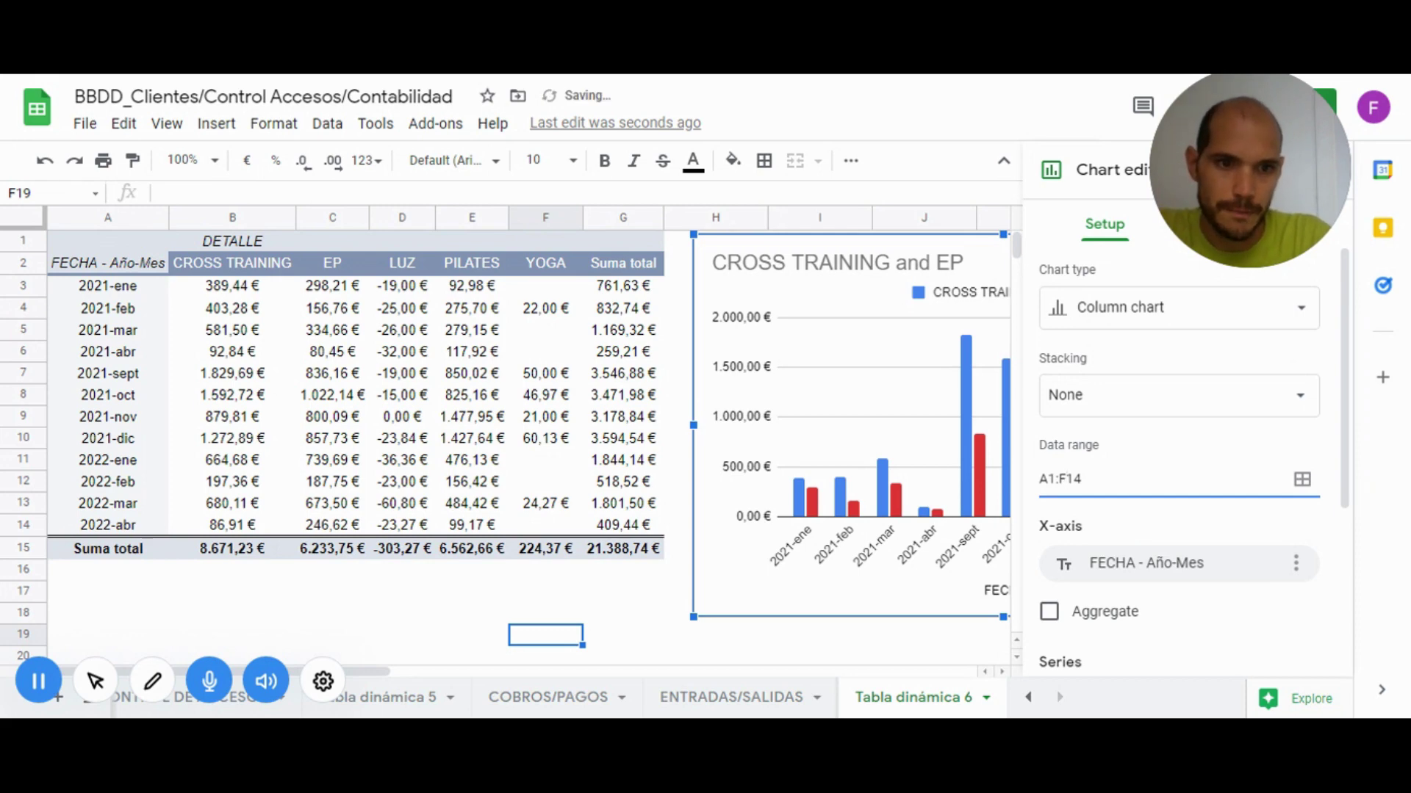
{"action": "left_click", "coordinate": [1302, 481]}
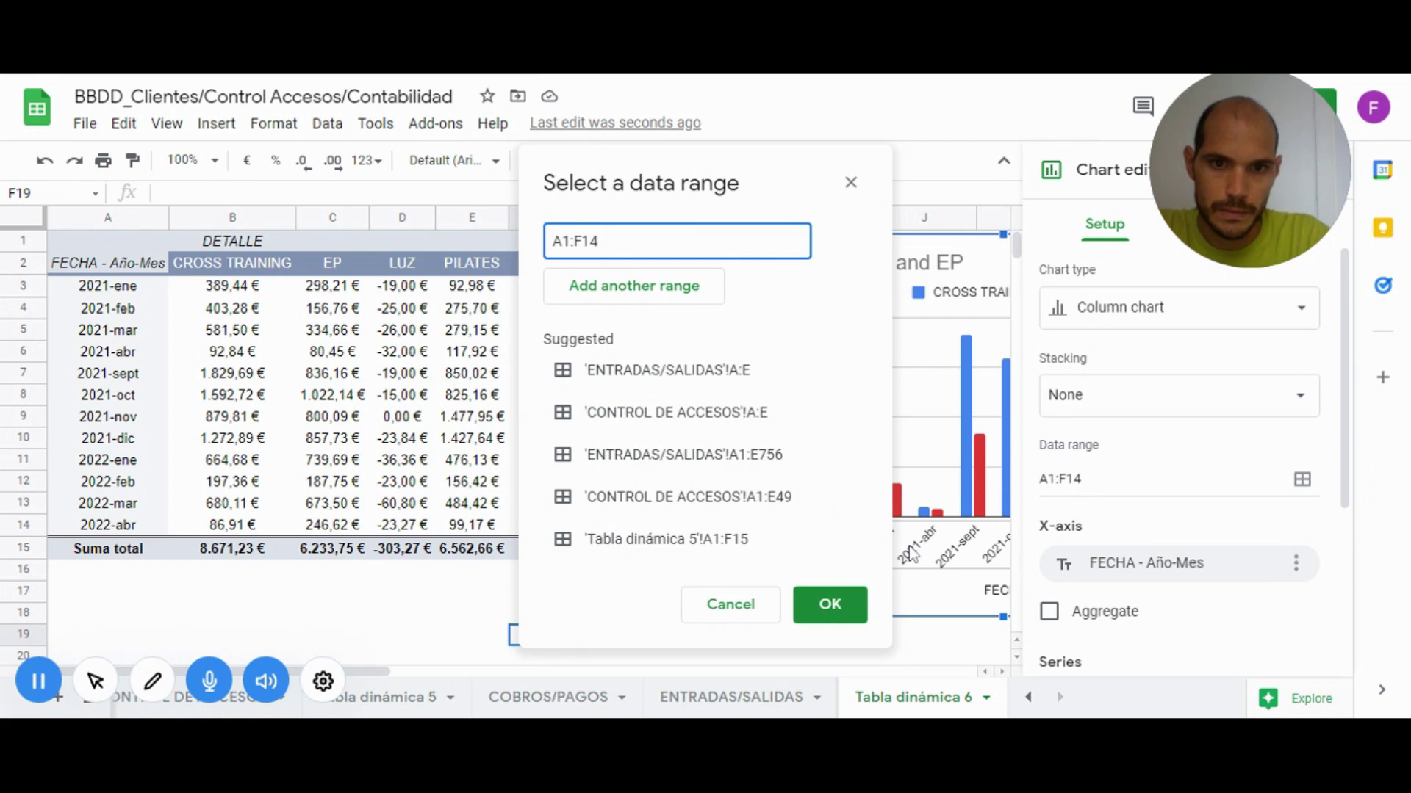
{"action": "left_click", "coordinate": [829, 609]}
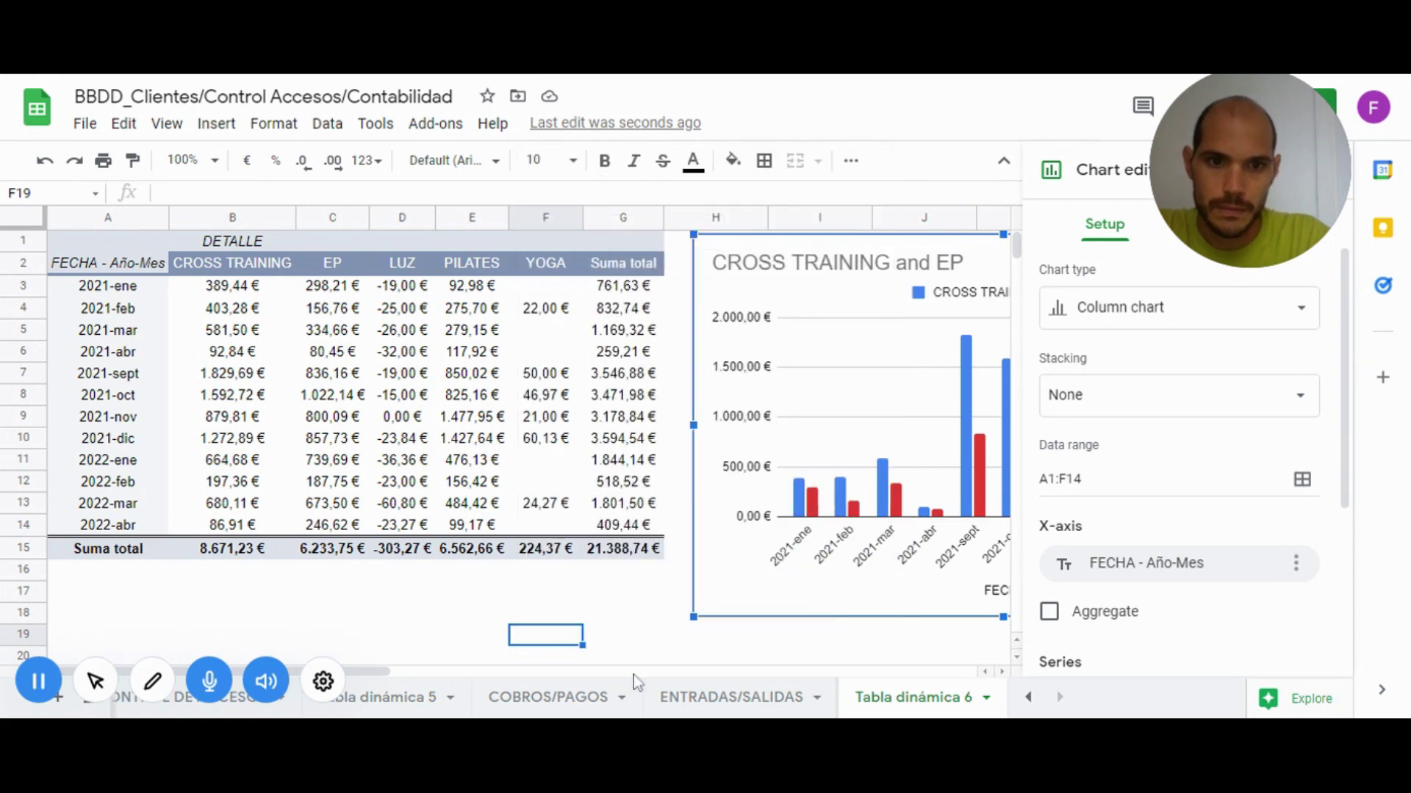
Look over the chart's legend settings, then return to the Setup options
{"action": "left_click_drag", "start_coordinate": [395, 673], "coordinate": [574, 675]}
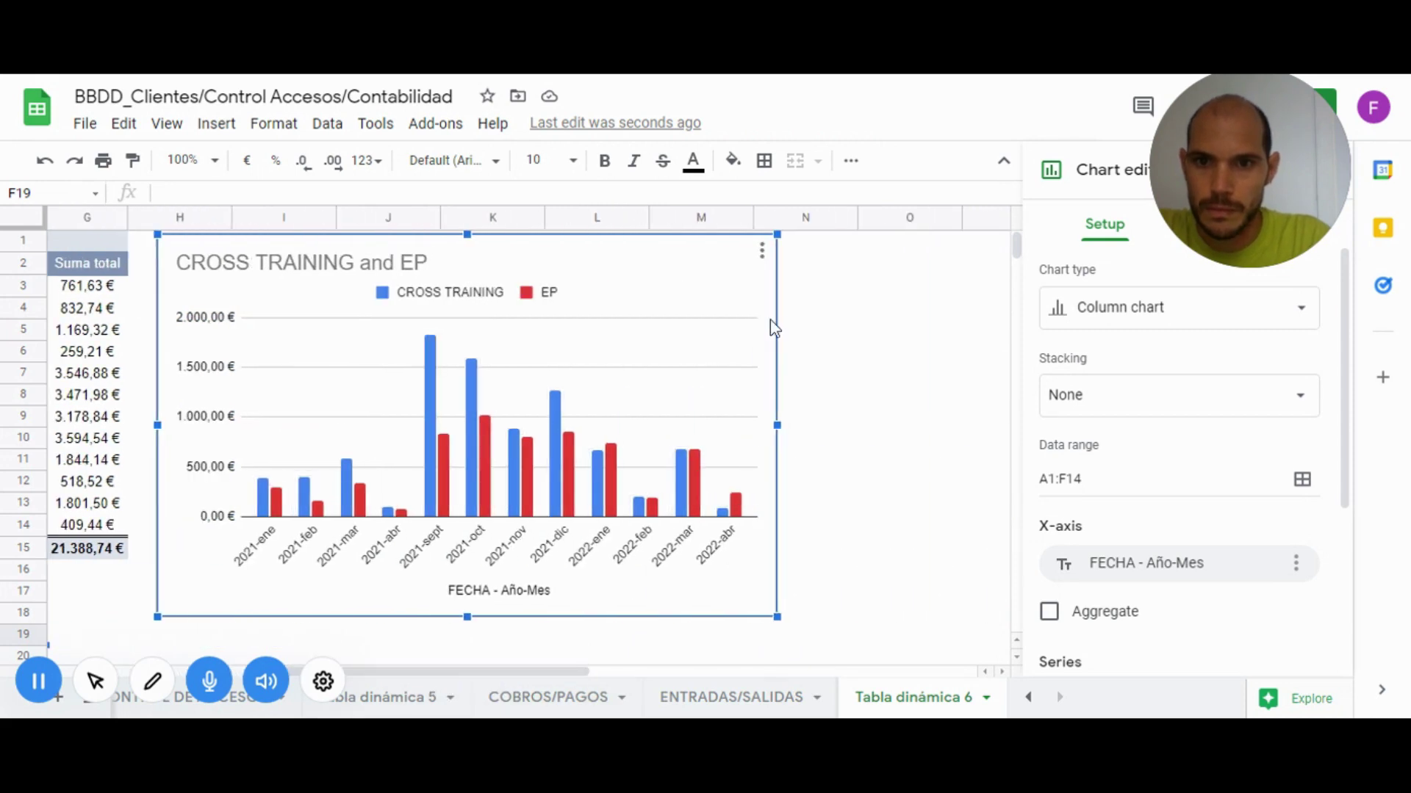
{"action": "left_click", "coordinate": [485, 301]}
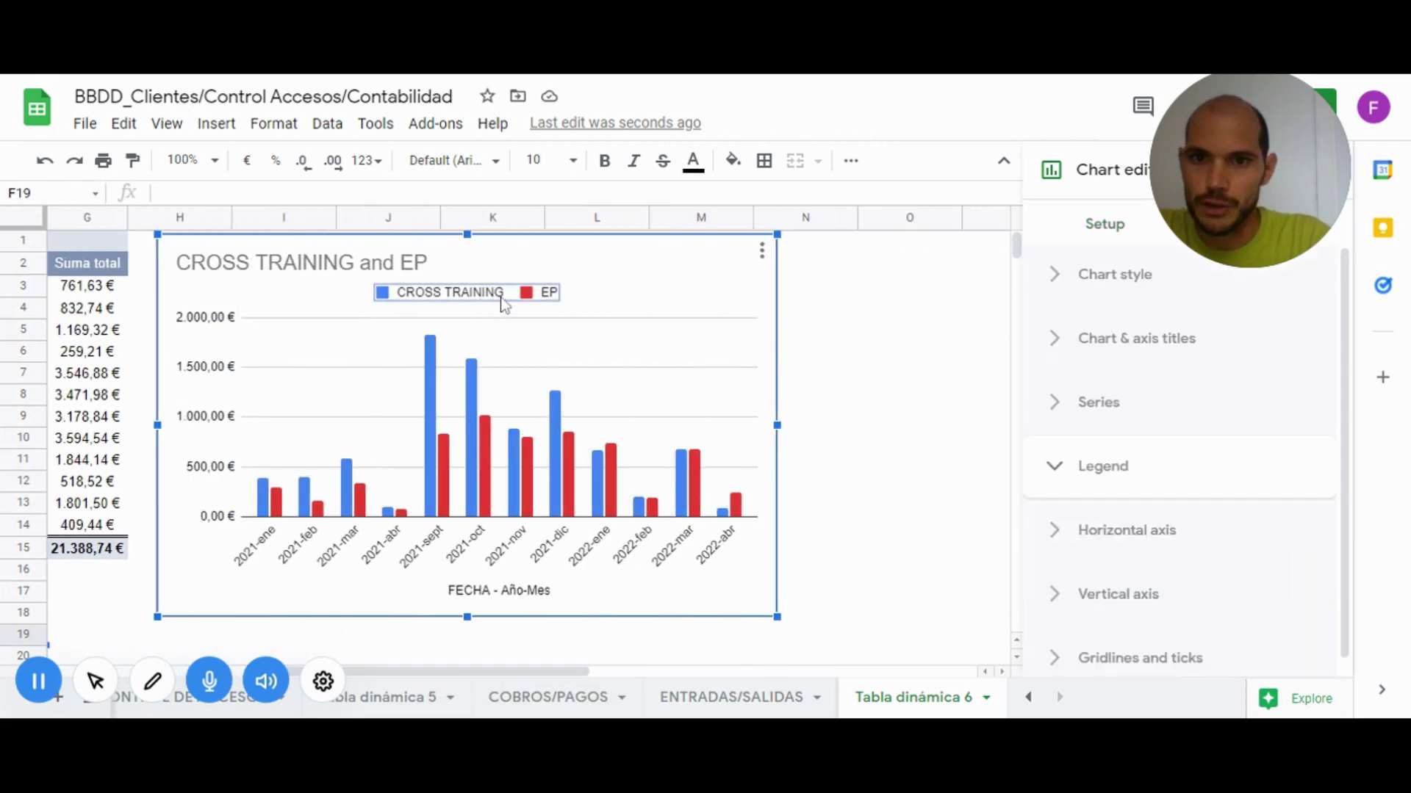
{"action": "left_click", "coordinate": [1093, 224]}
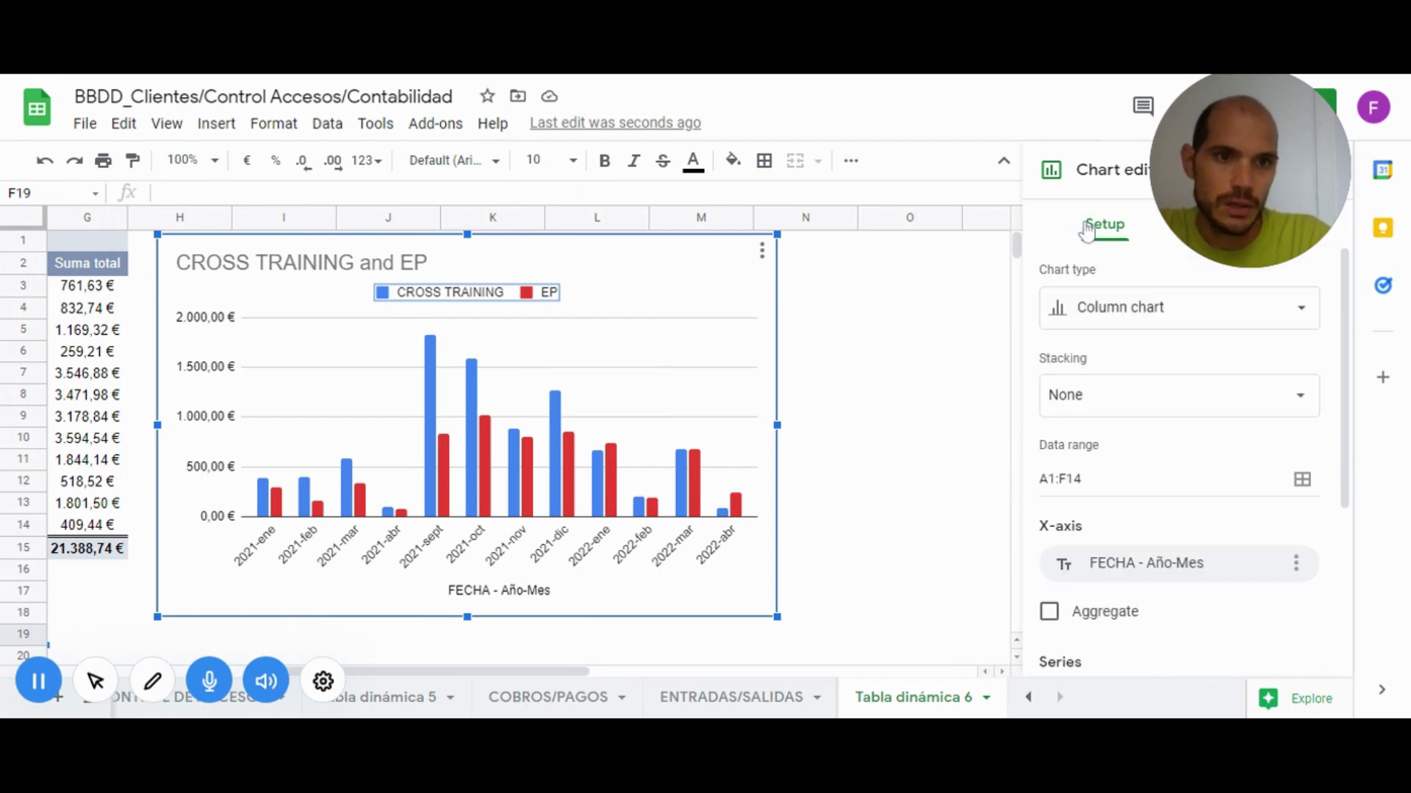
{"action": "scroll", "coordinate": [1241, 529], "scroll_direction": "down", "scroll_amount": 2}
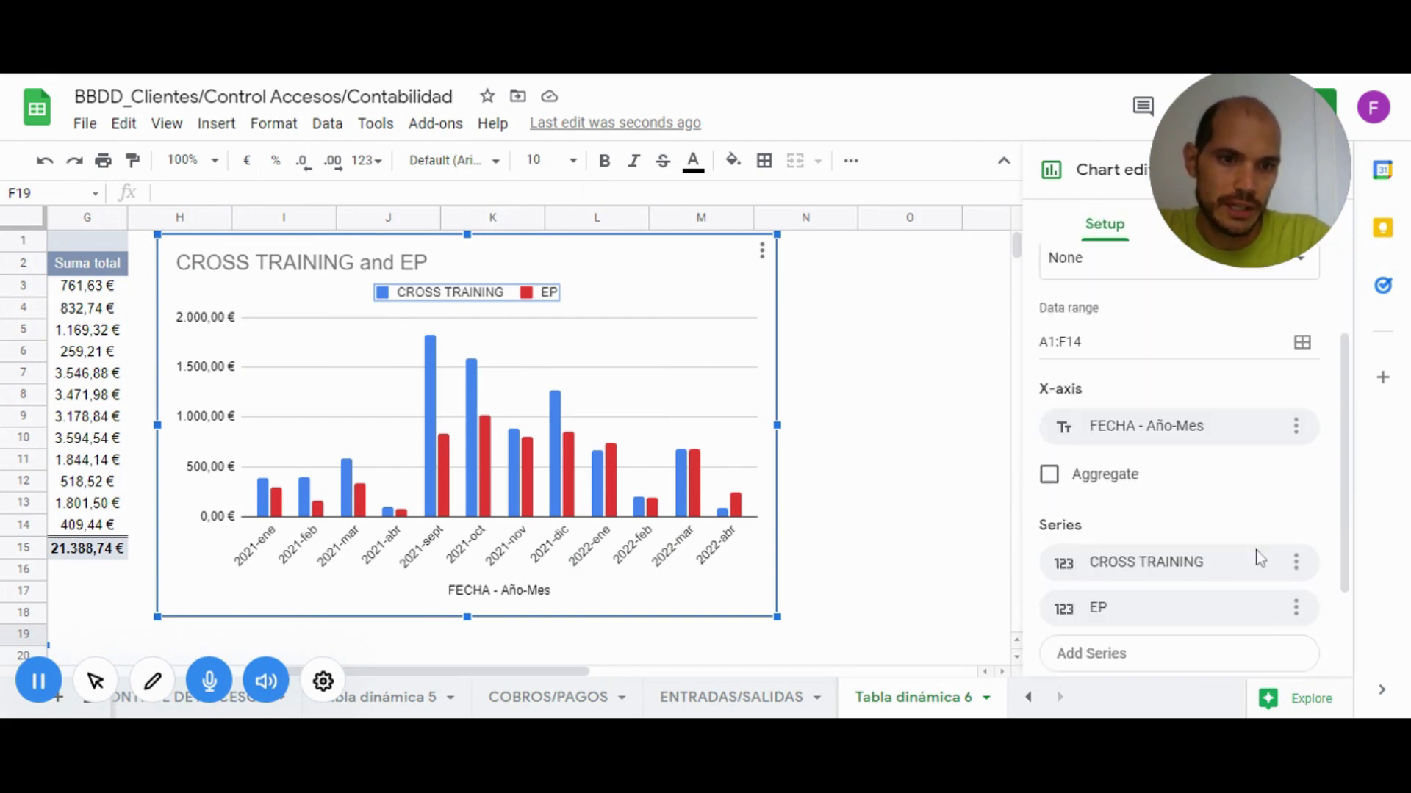
{"action": "scroll", "coordinate": [1197, 551], "scroll_direction": "down", "scroll_amount": 2}
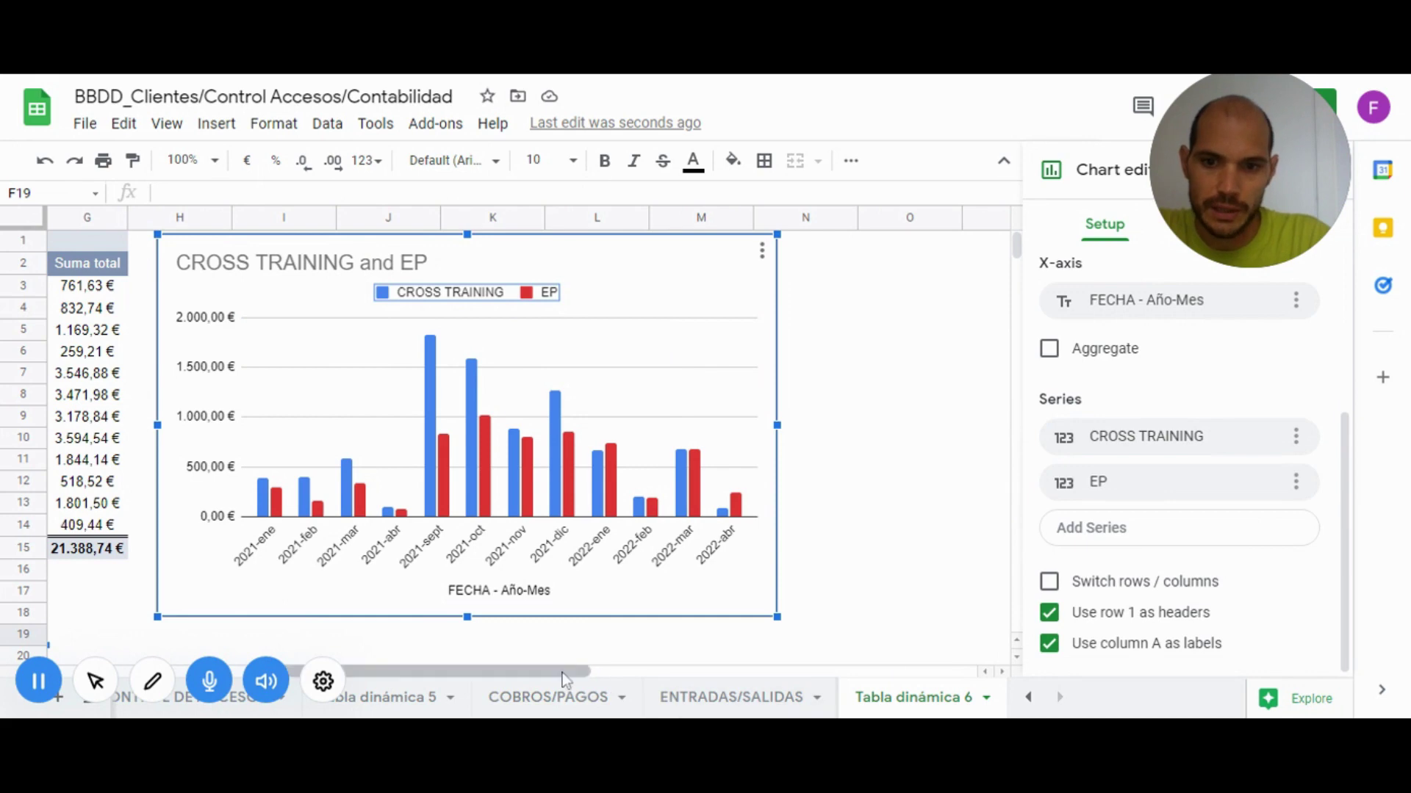
{"action": "left_click_drag", "start_coordinate": [559, 671], "coordinate": [340, 670]}
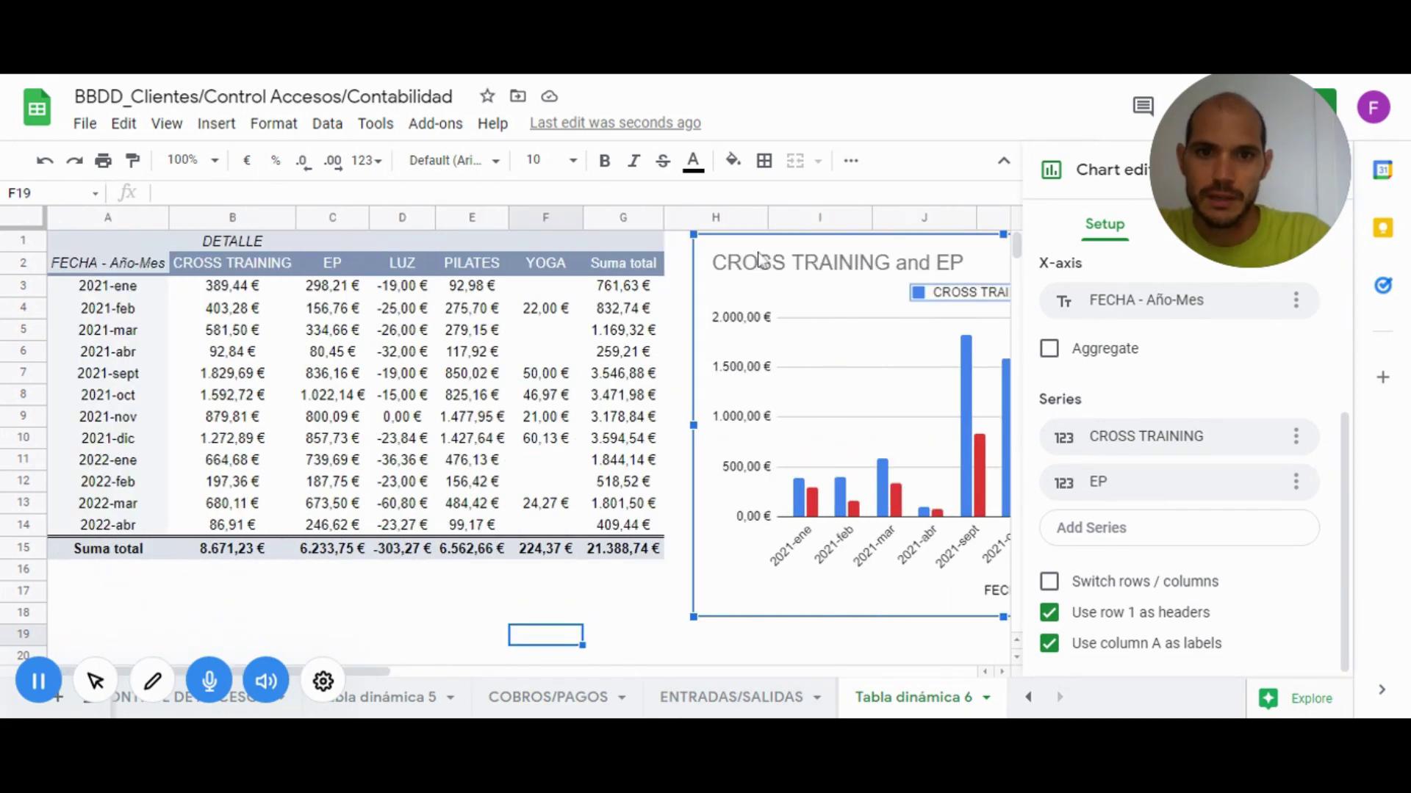
Delete the old chart and create a new chart from pivot data A2:G14 beside the table
{"action": "key", "text": "Delete"}
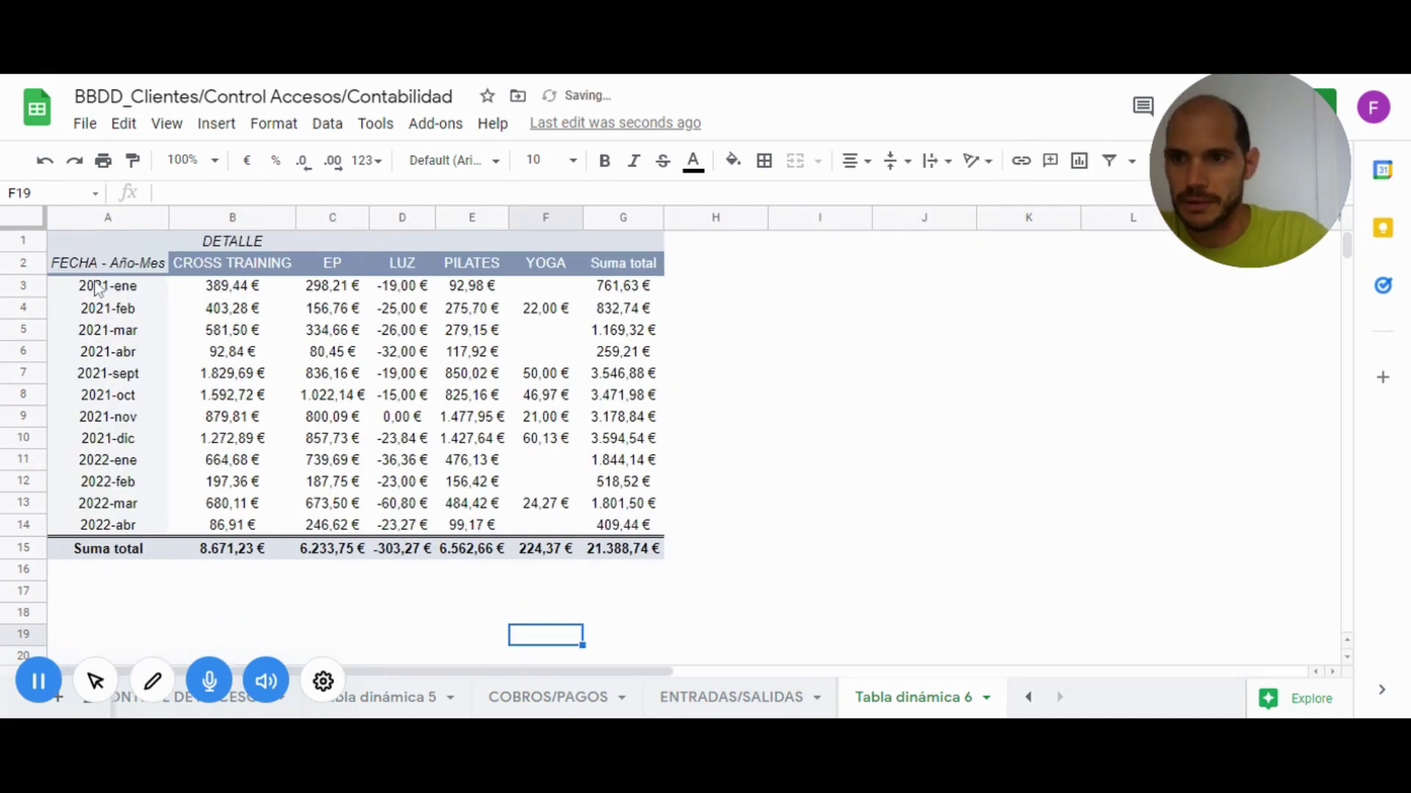
{"action": "left_click", "coordinate": [104, 266]}
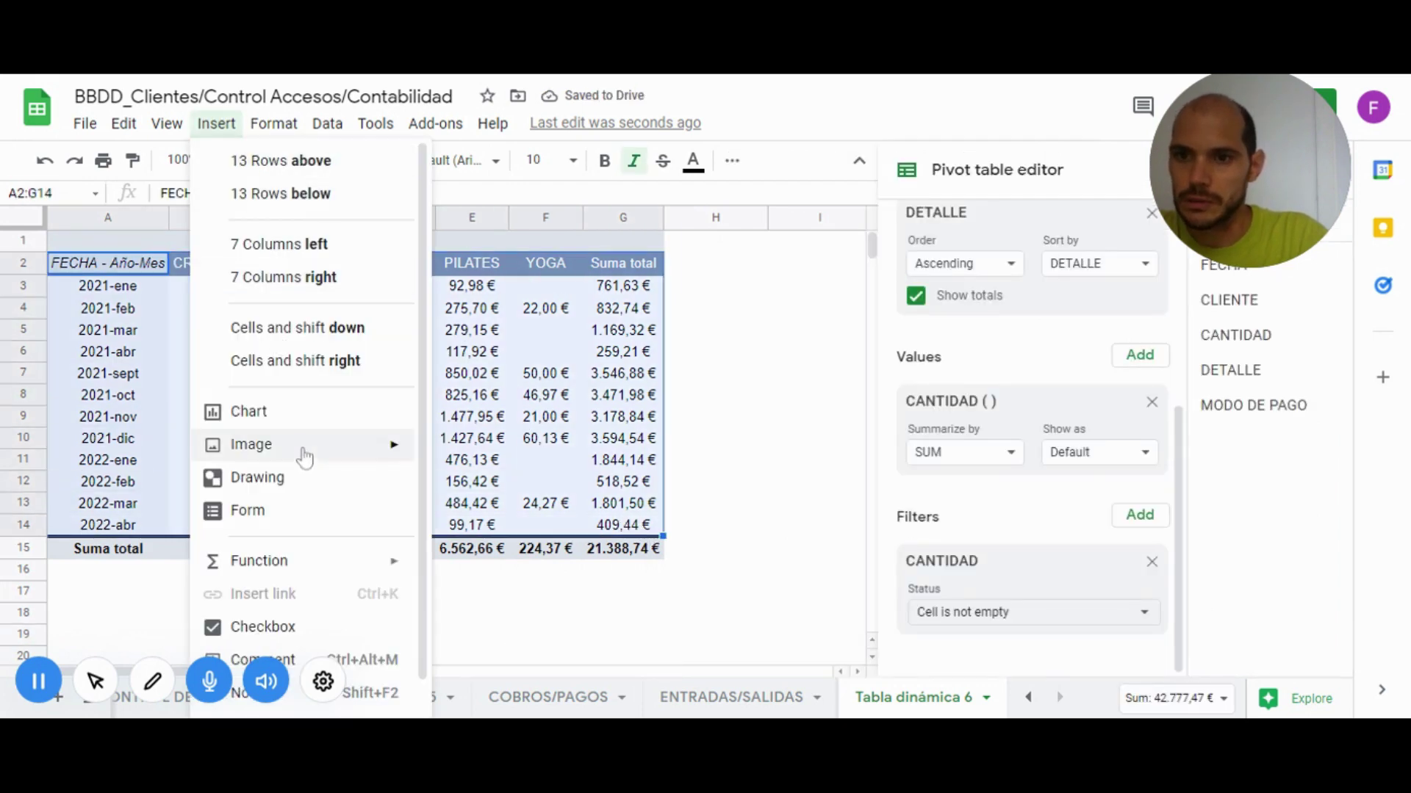
{"action": "left_click", "coordinate": [308, 422]}
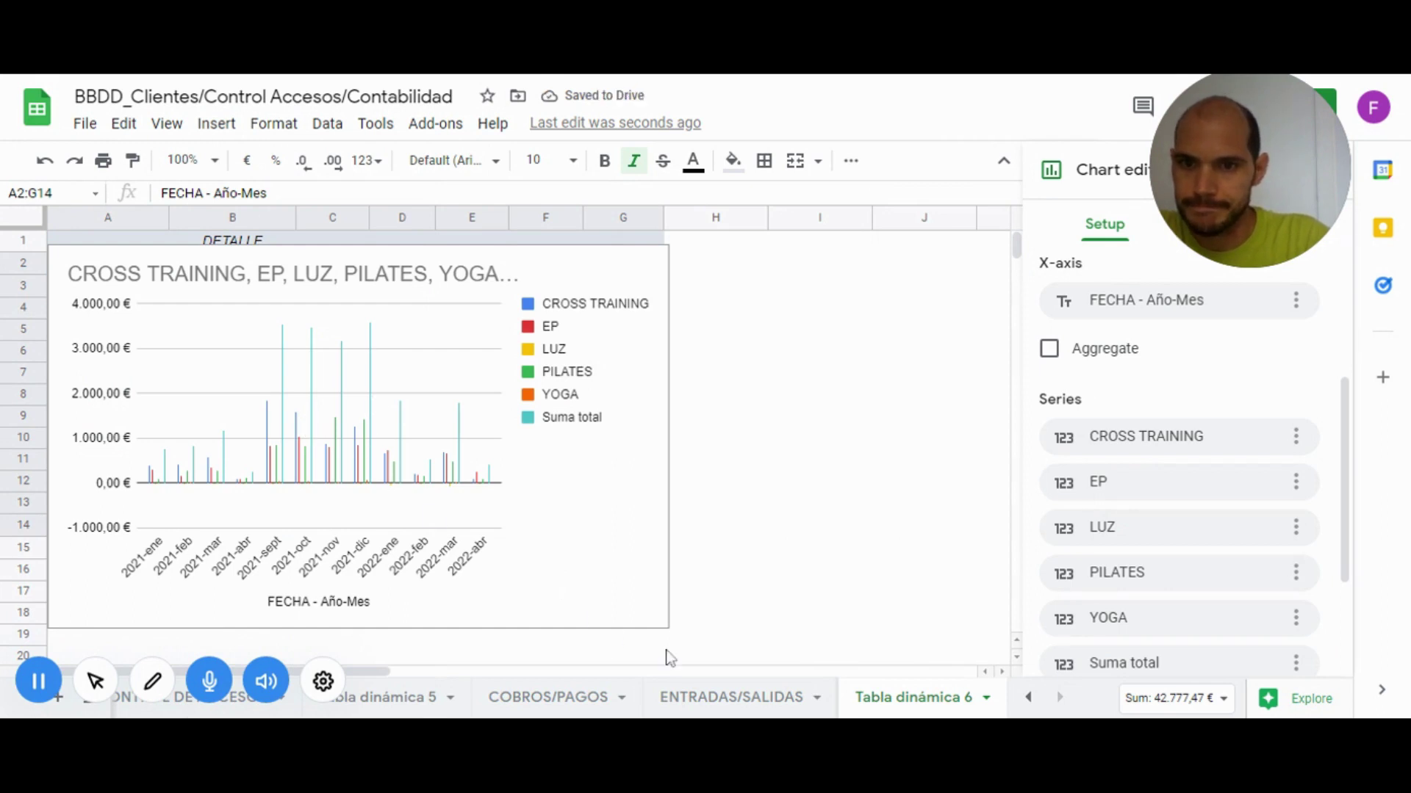
{"action": "left_click_drag", "start_coordinate": [377, 671], "coordinate": [488, 583]}
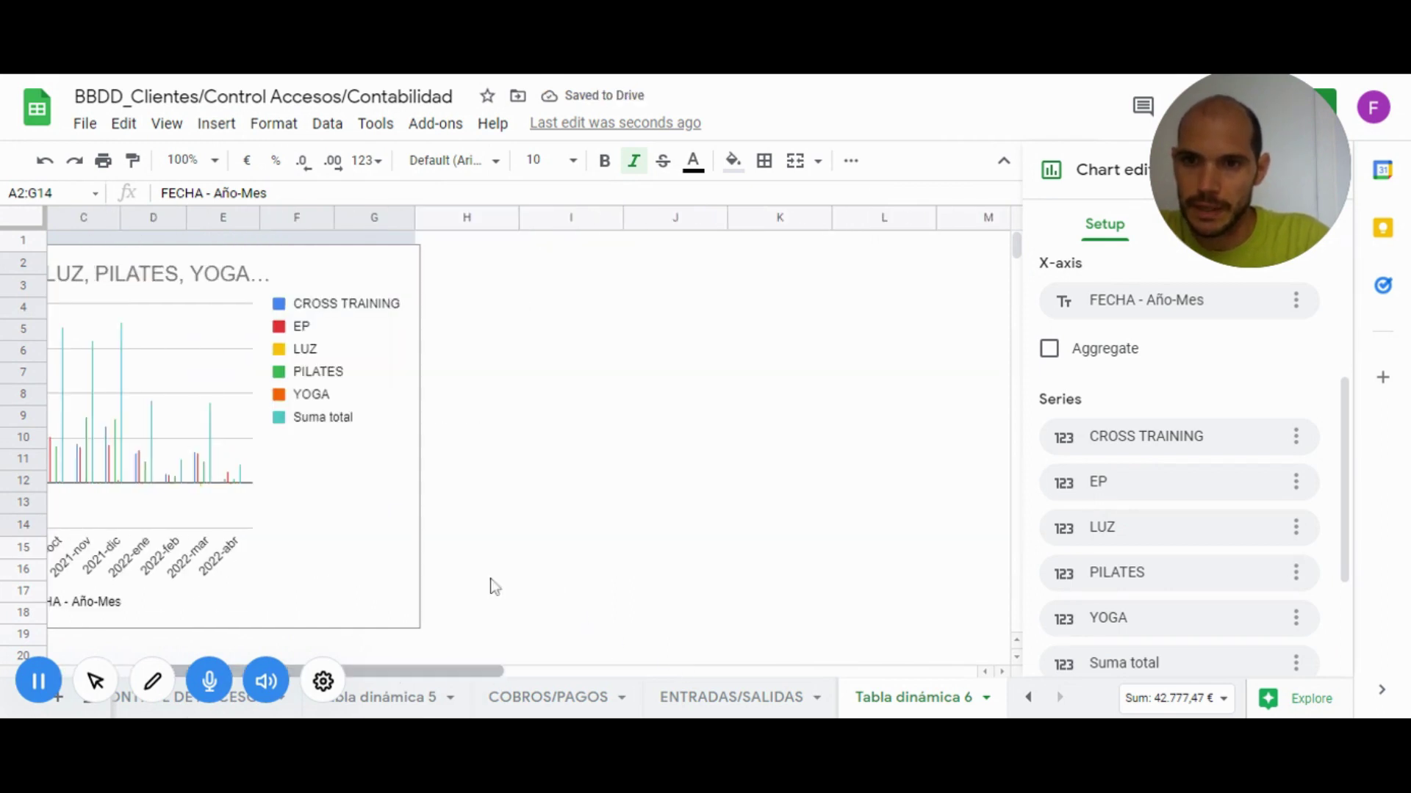
{"action": "left_click", "coordinate": [376, 262]}
{"action": "left_click_drag", "start_coordinate": [309, 266], "coordinate": [980, 288]}
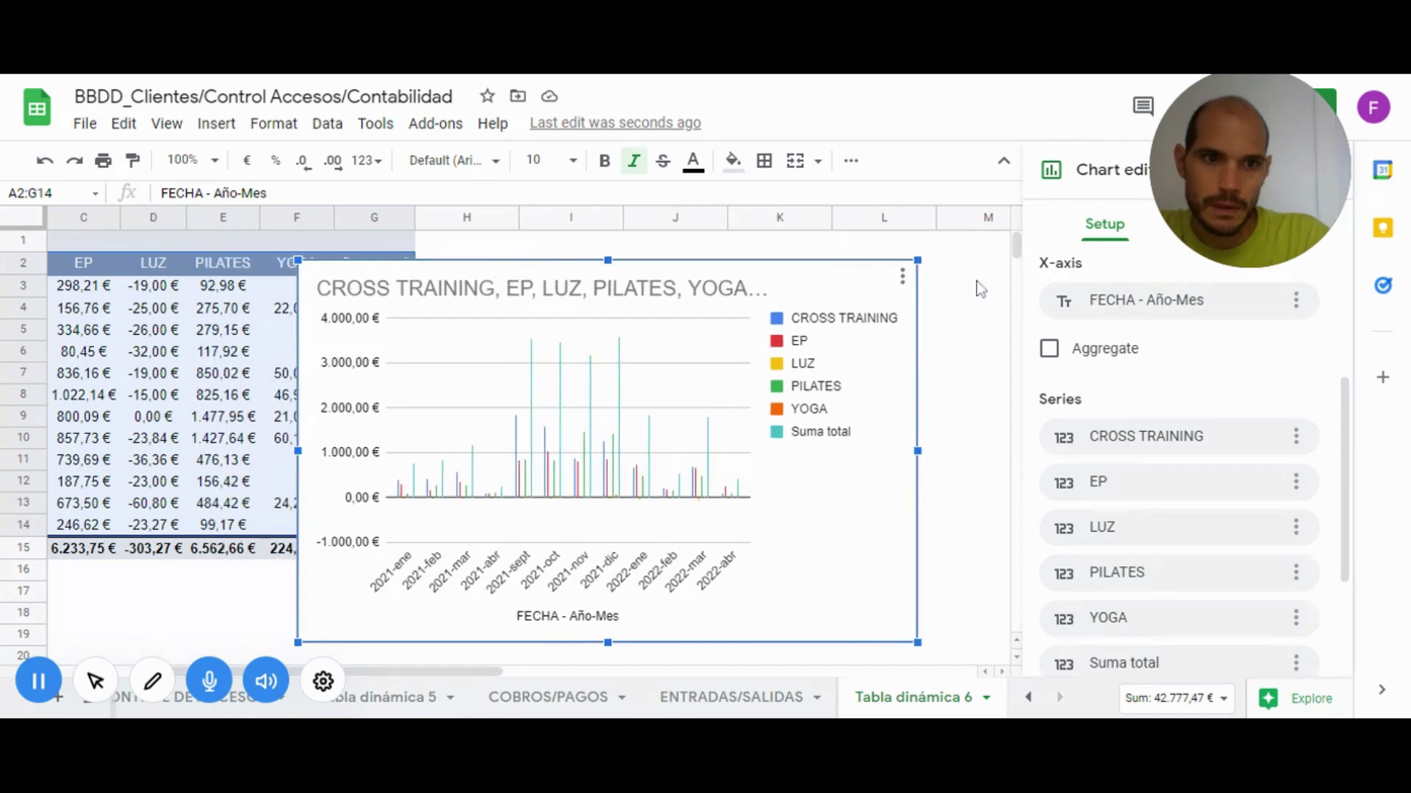
Remove the LUZ and Suma total series from the new chart
{"action": "left_click", "coordinate": [1296, 529]}
{"action": "left_click", "coordinate": [1274, 581]}
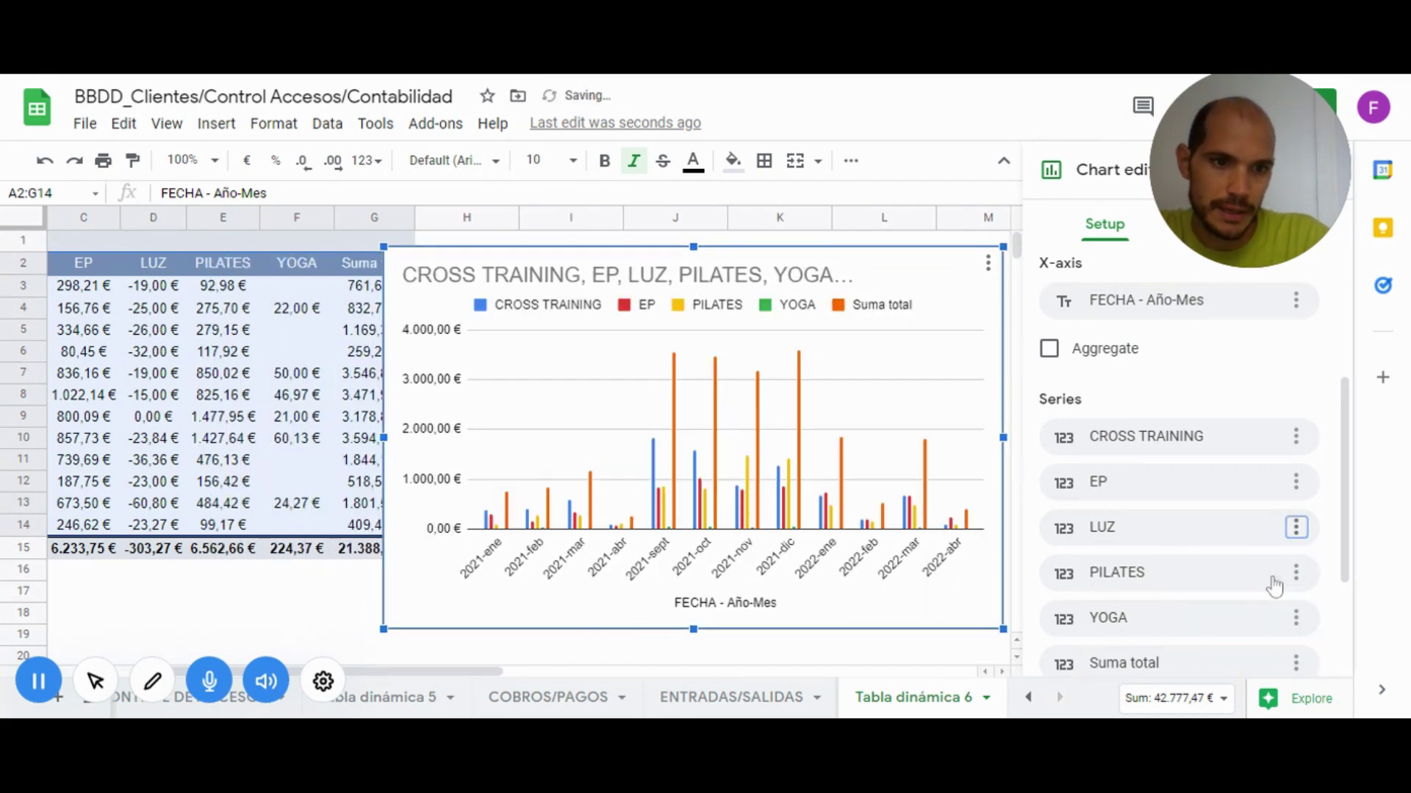
{"action": "left_click", "coordinate": [1296, 618]}
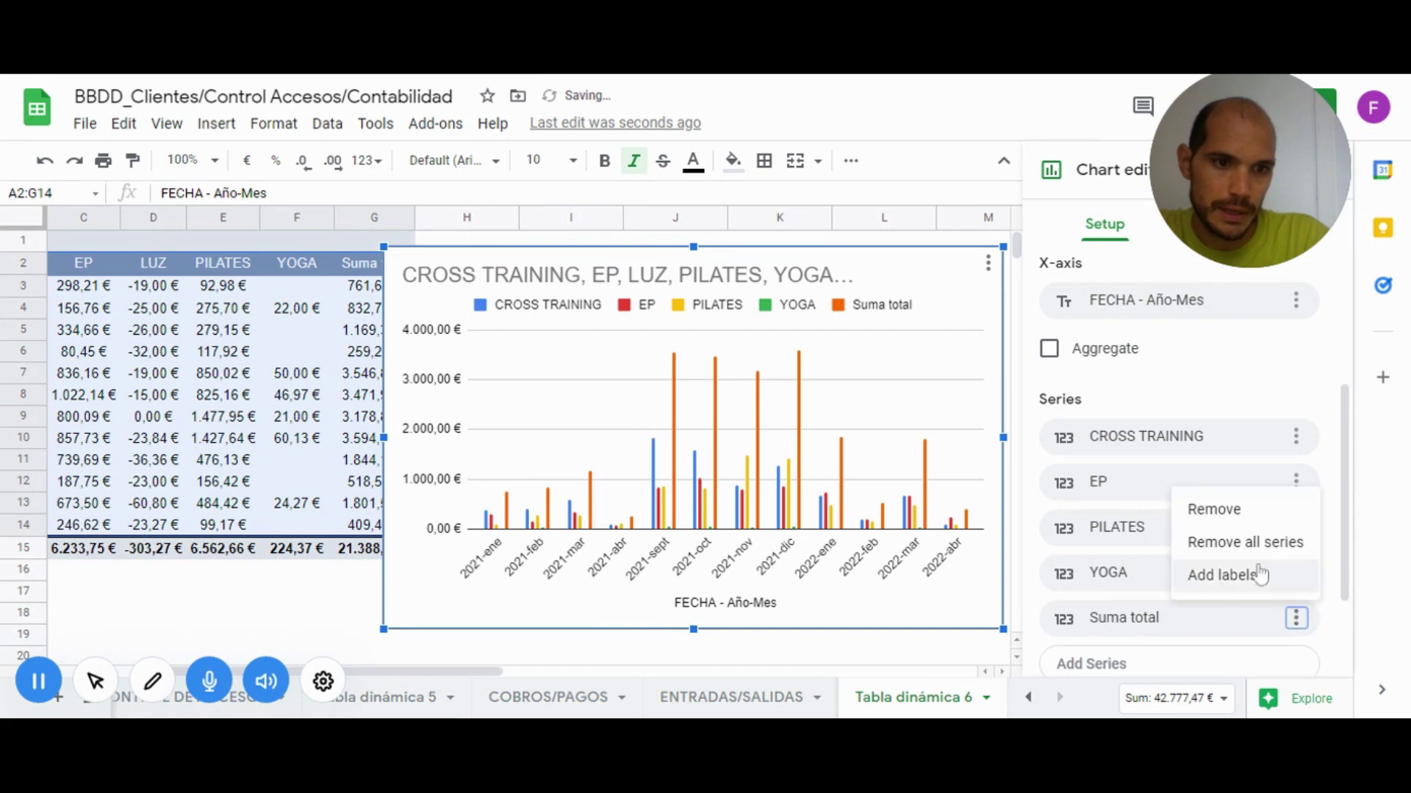
{"action": "left_click", "coordinate": [1237, 512]}
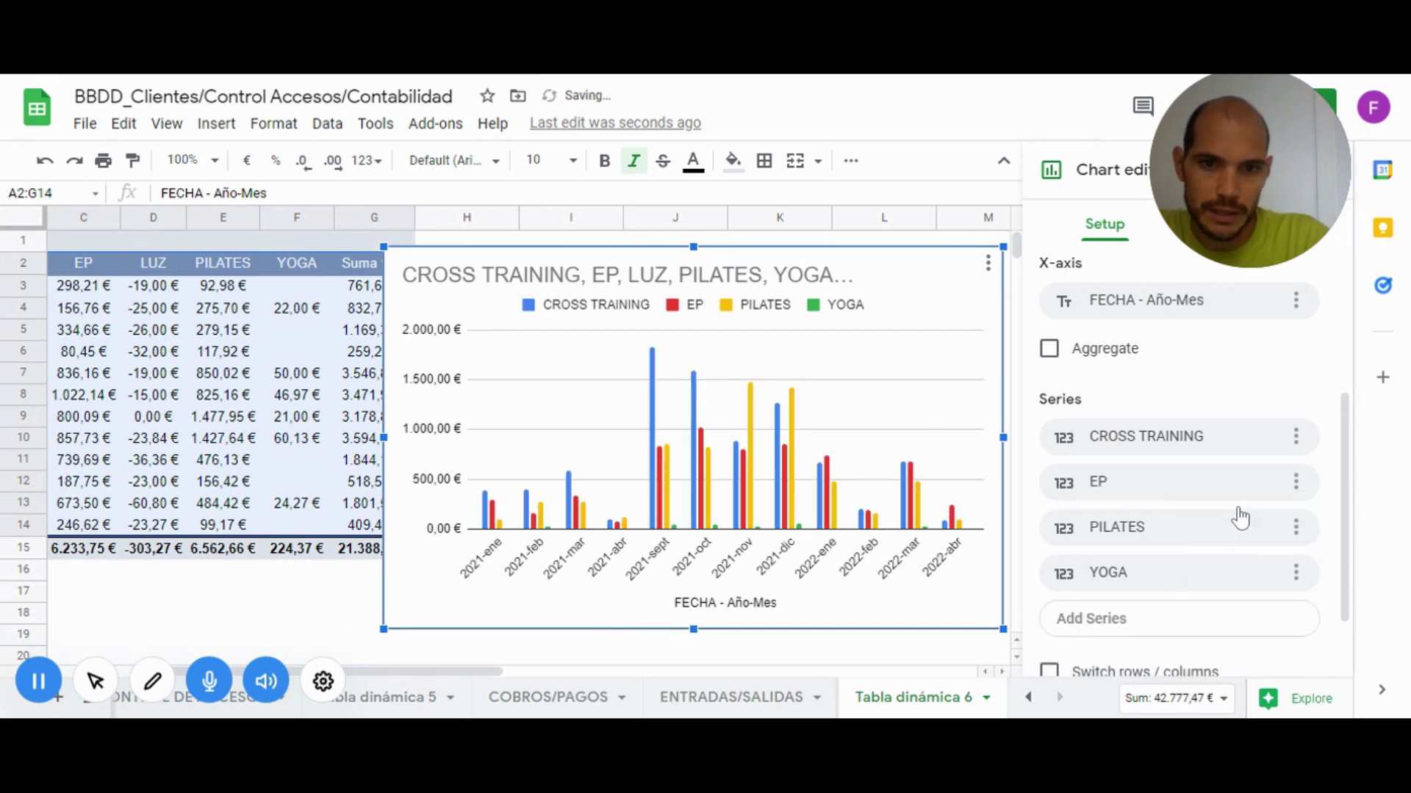
{"action": "double_click", "coordinate": [965, 277]}
Nudge the four-service column chart right and down next to the pivot table
{"action": "left_click_drag", "start_coordinate": [391, 670], "coordinate": [526, 670]}
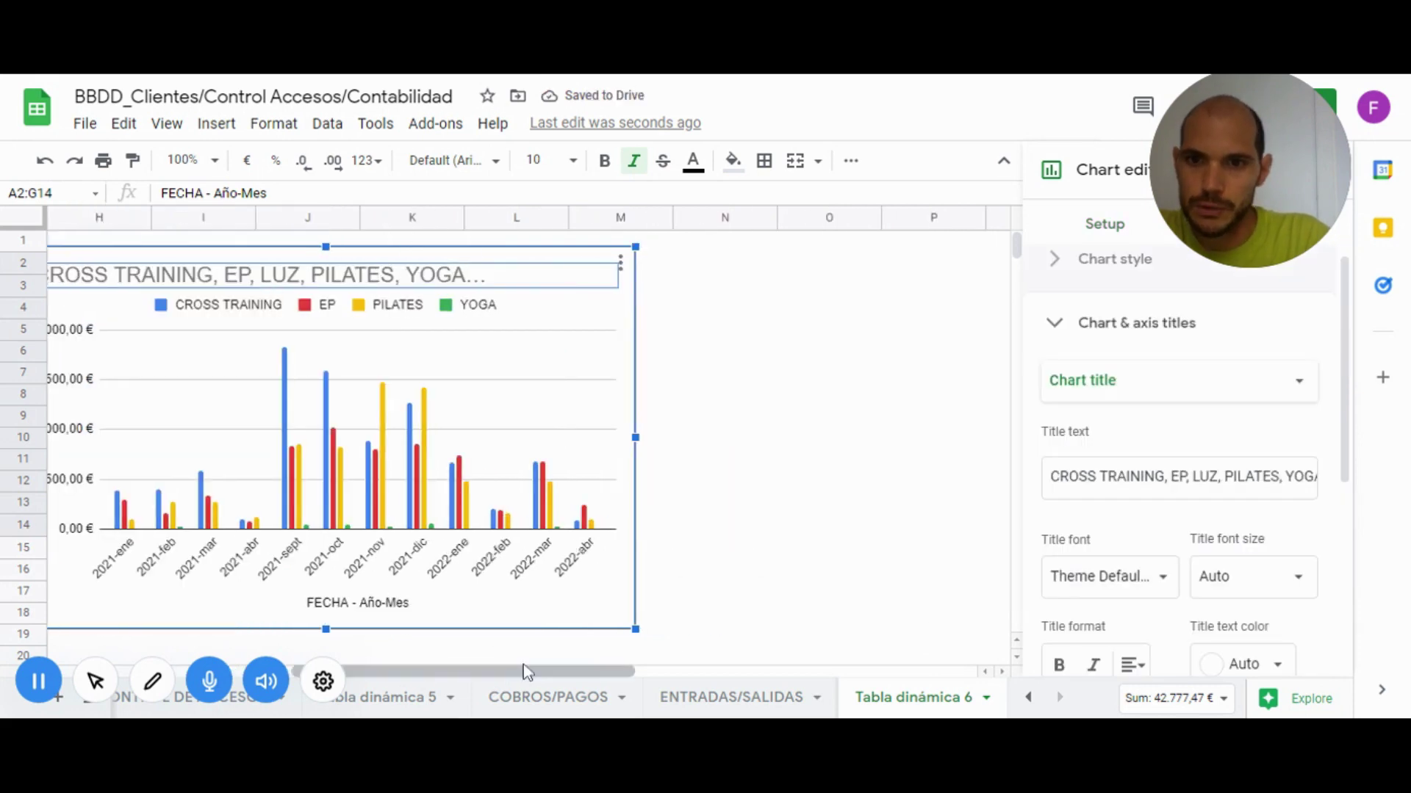
{"action": "mouse_move", "coordinate": [561, 249]}
{"action": "left_mouse_down"}
{"action": "mouse_move", "coordinate": [682, 256]}
{"action": "mouse_move", "coordinate": [670, 243]}
{"action": "left_mouse_up"}
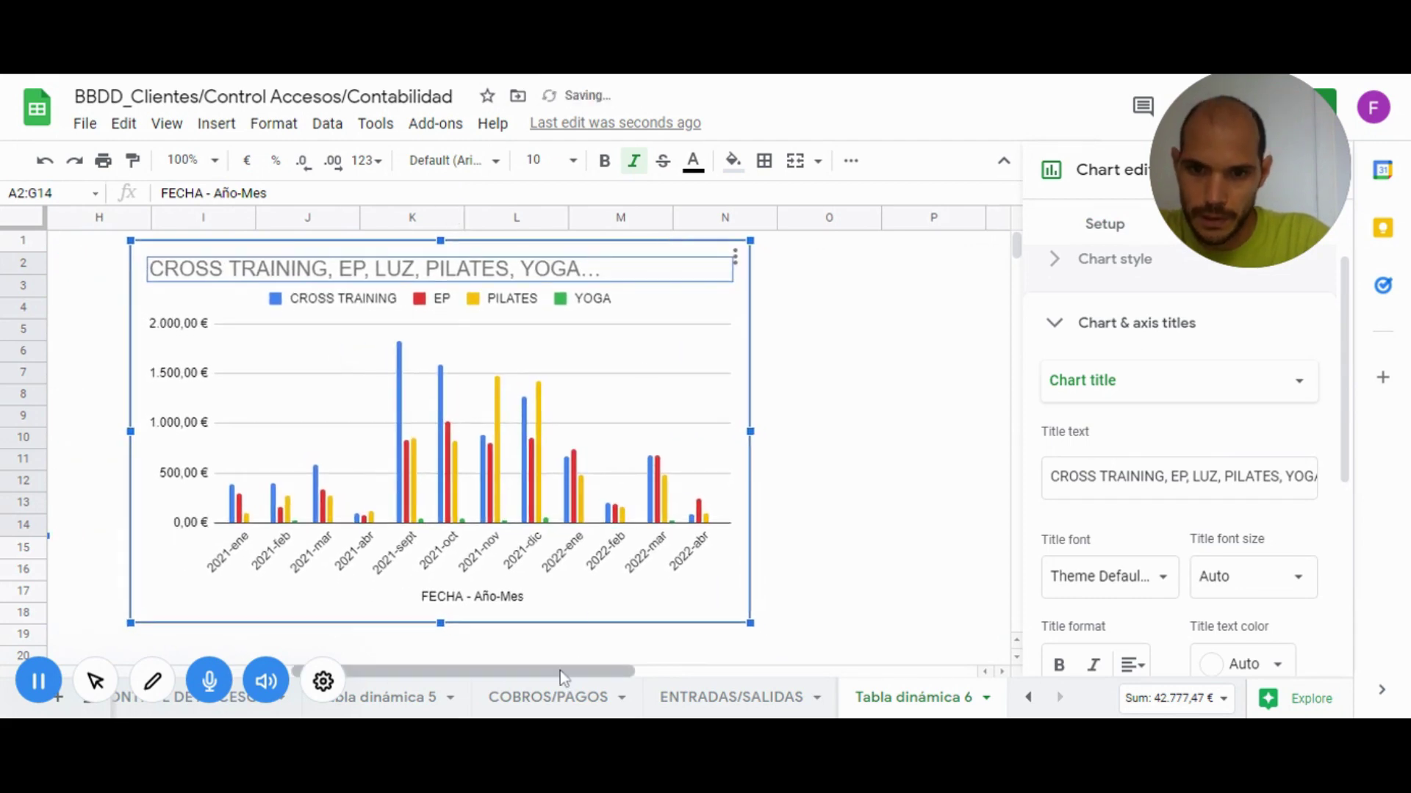
{"action": "left_click_drag", "start_coordinate": [559, 671], "coordinate": [447, 677]}
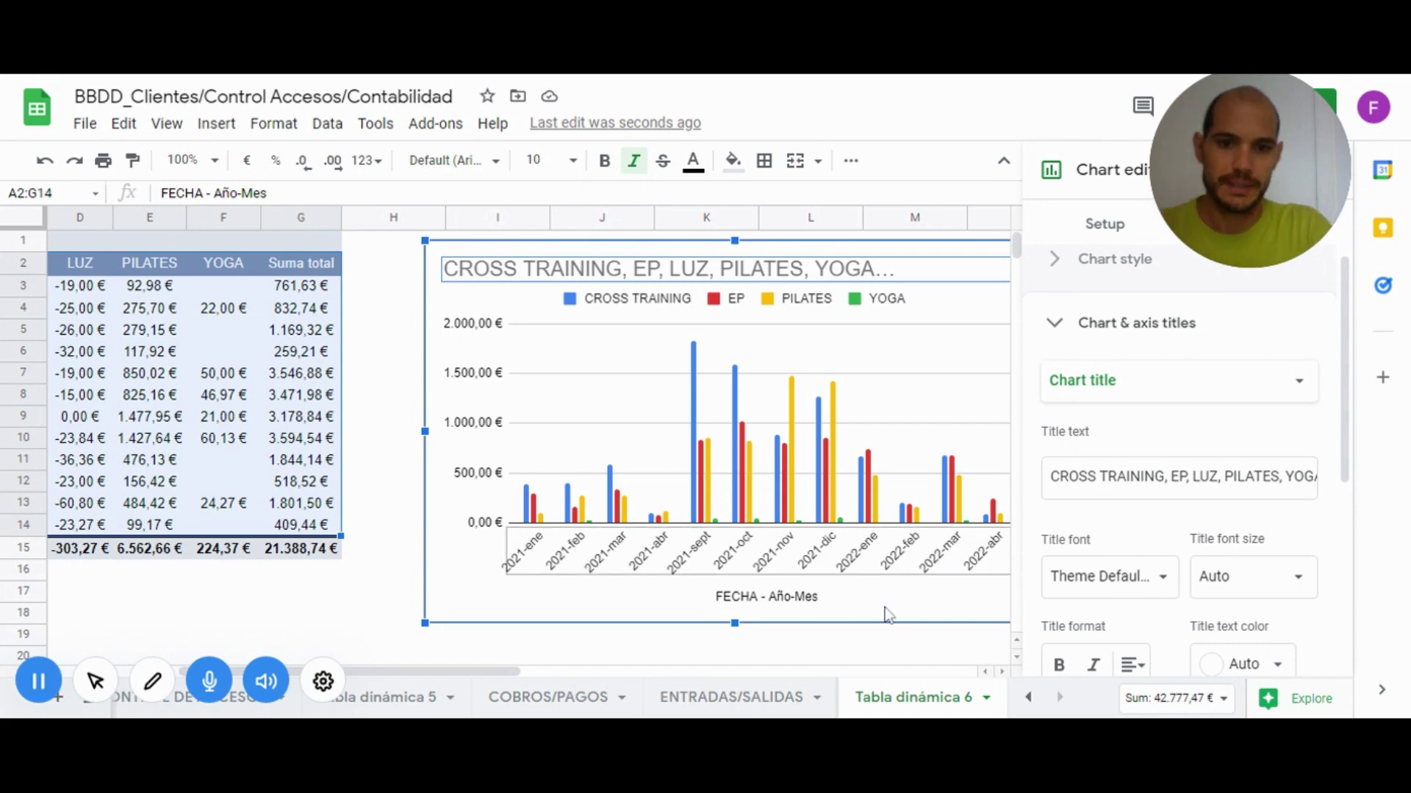
{"action": "left_click_drag", "start_coordinate": [446, 671], "coordinate": [494, 672]}
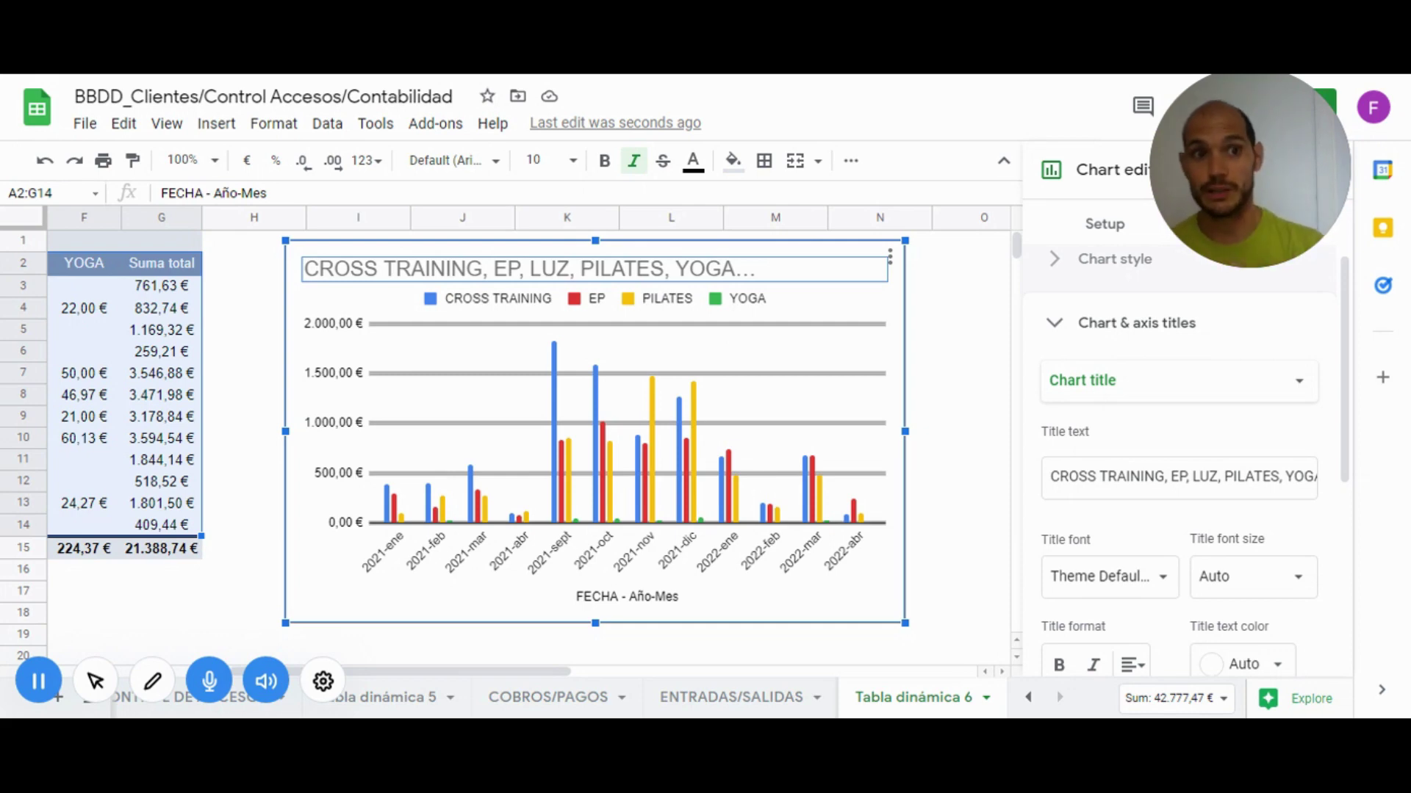
Deselect the chart to close the Chart editor and view the finished sheet
{"action": "left_click", "coordinate": [946, 336]}
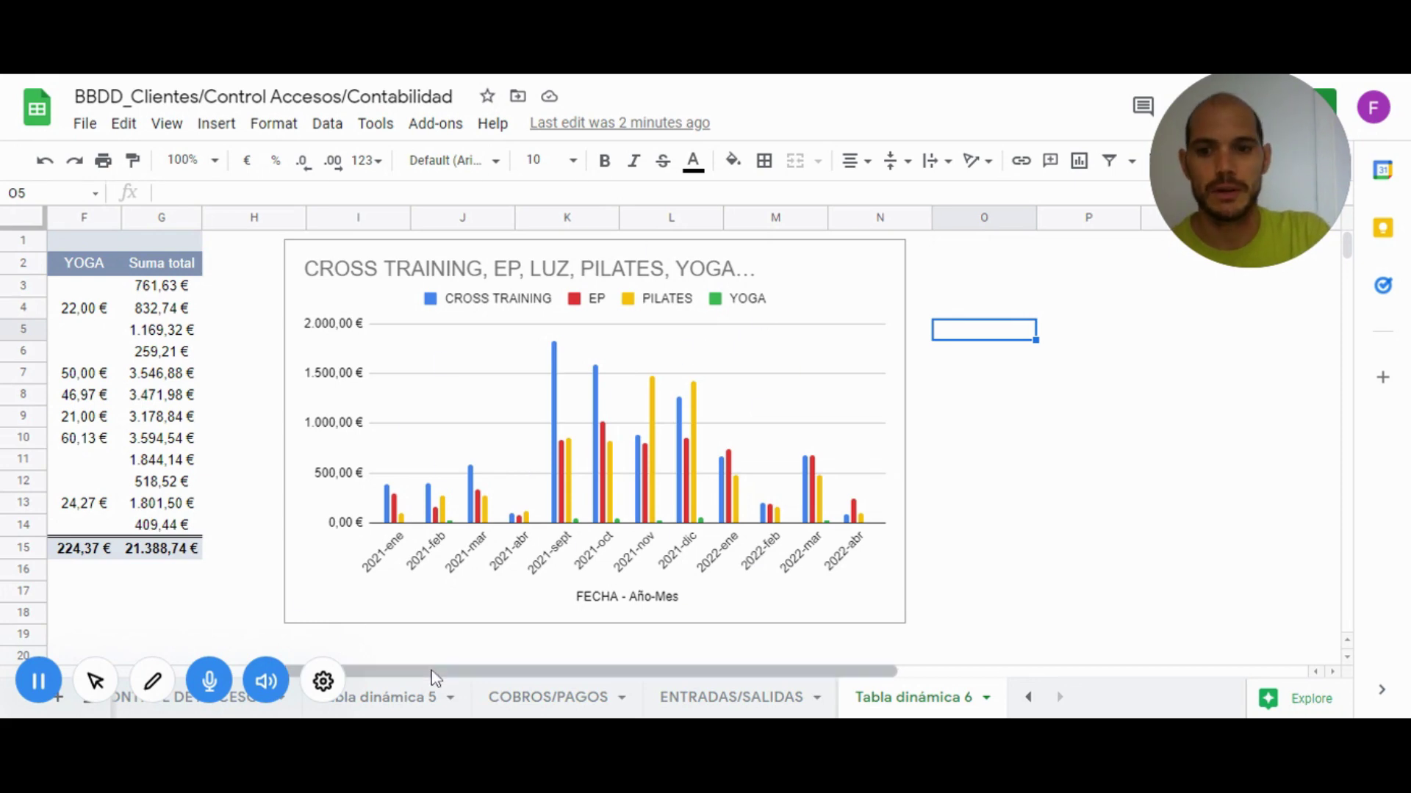
{"action": "scroll", "coordinate": [433, 546], "scroll_direction": "left", "scroll_amount": 5}
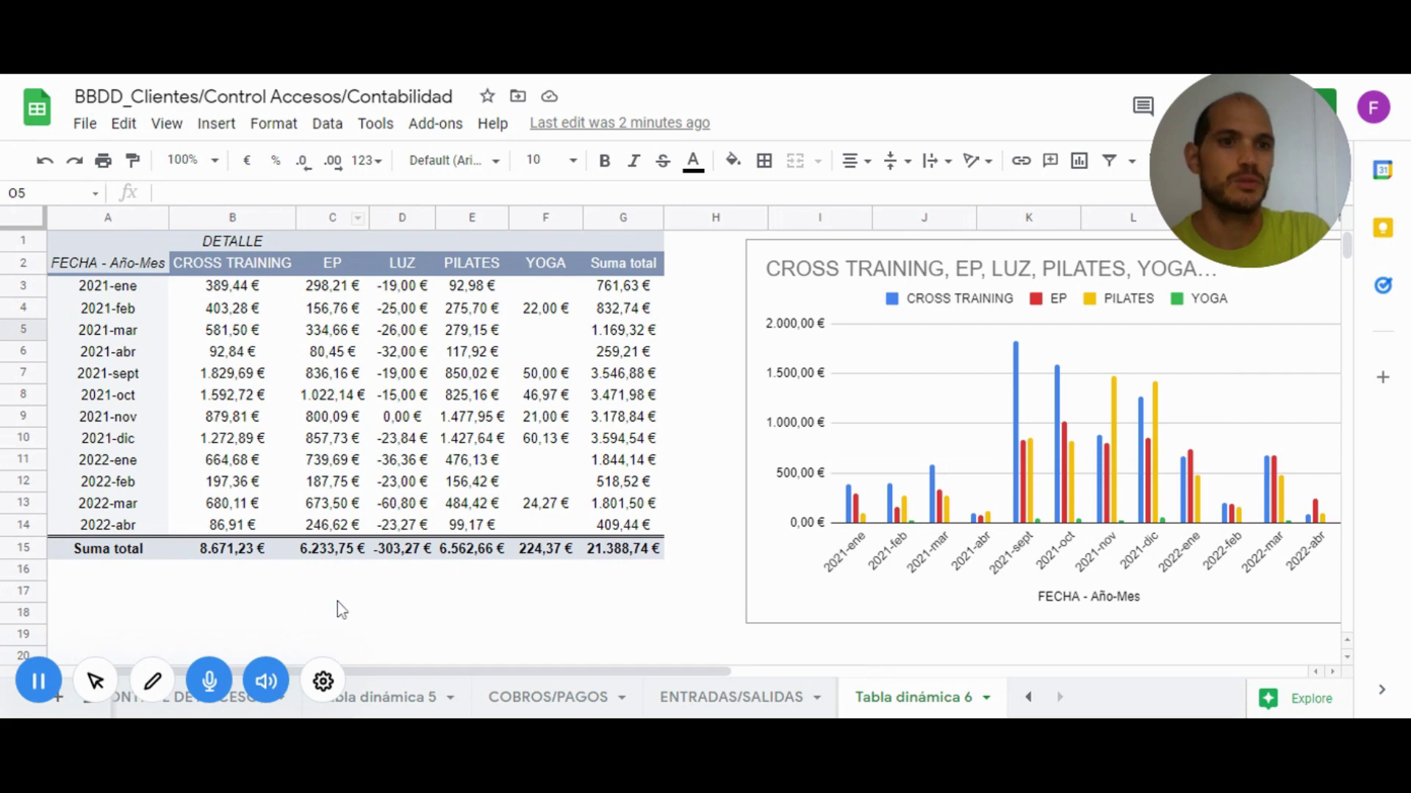
{"action": "left_click_drag", "start_coordinate": [602, 670], "coordinate": [788, 671]}
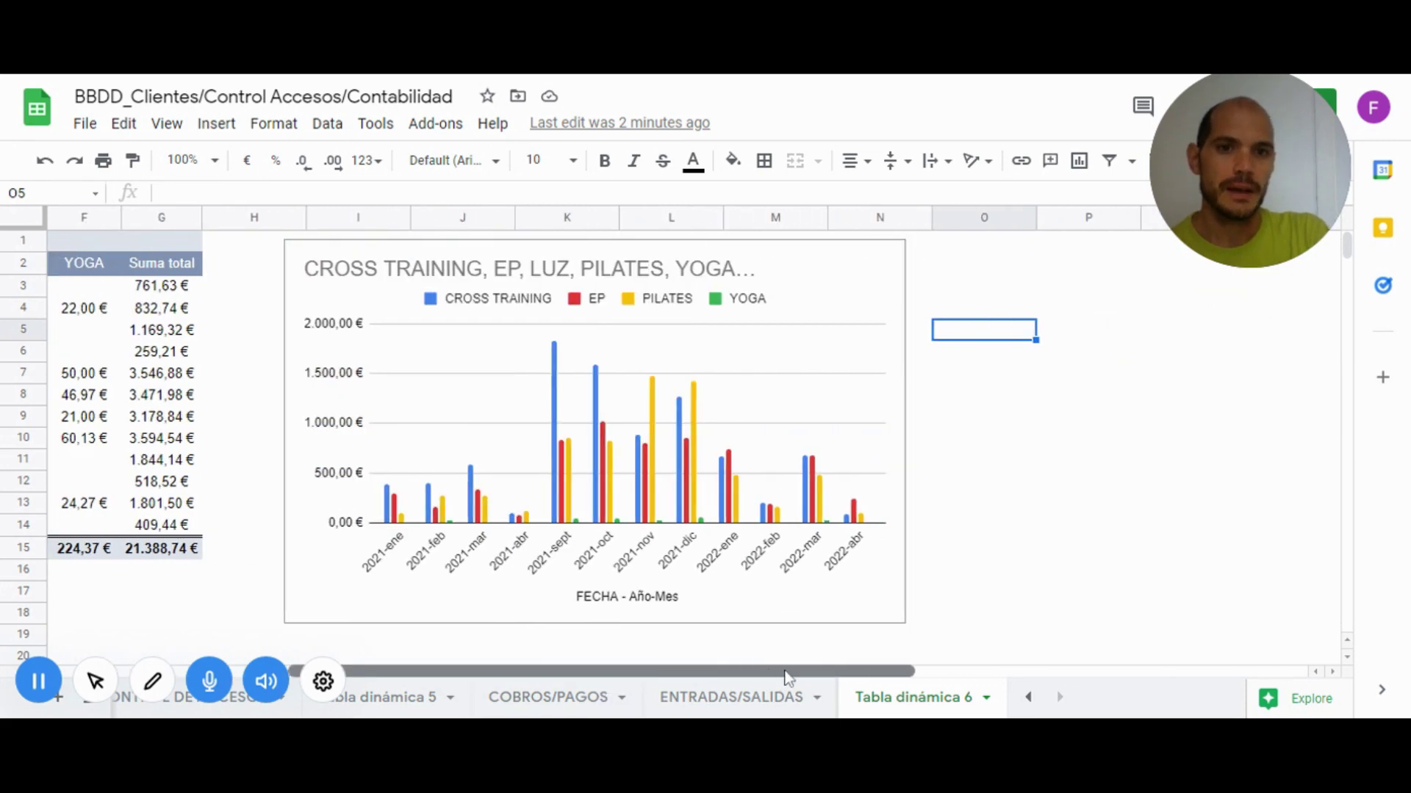